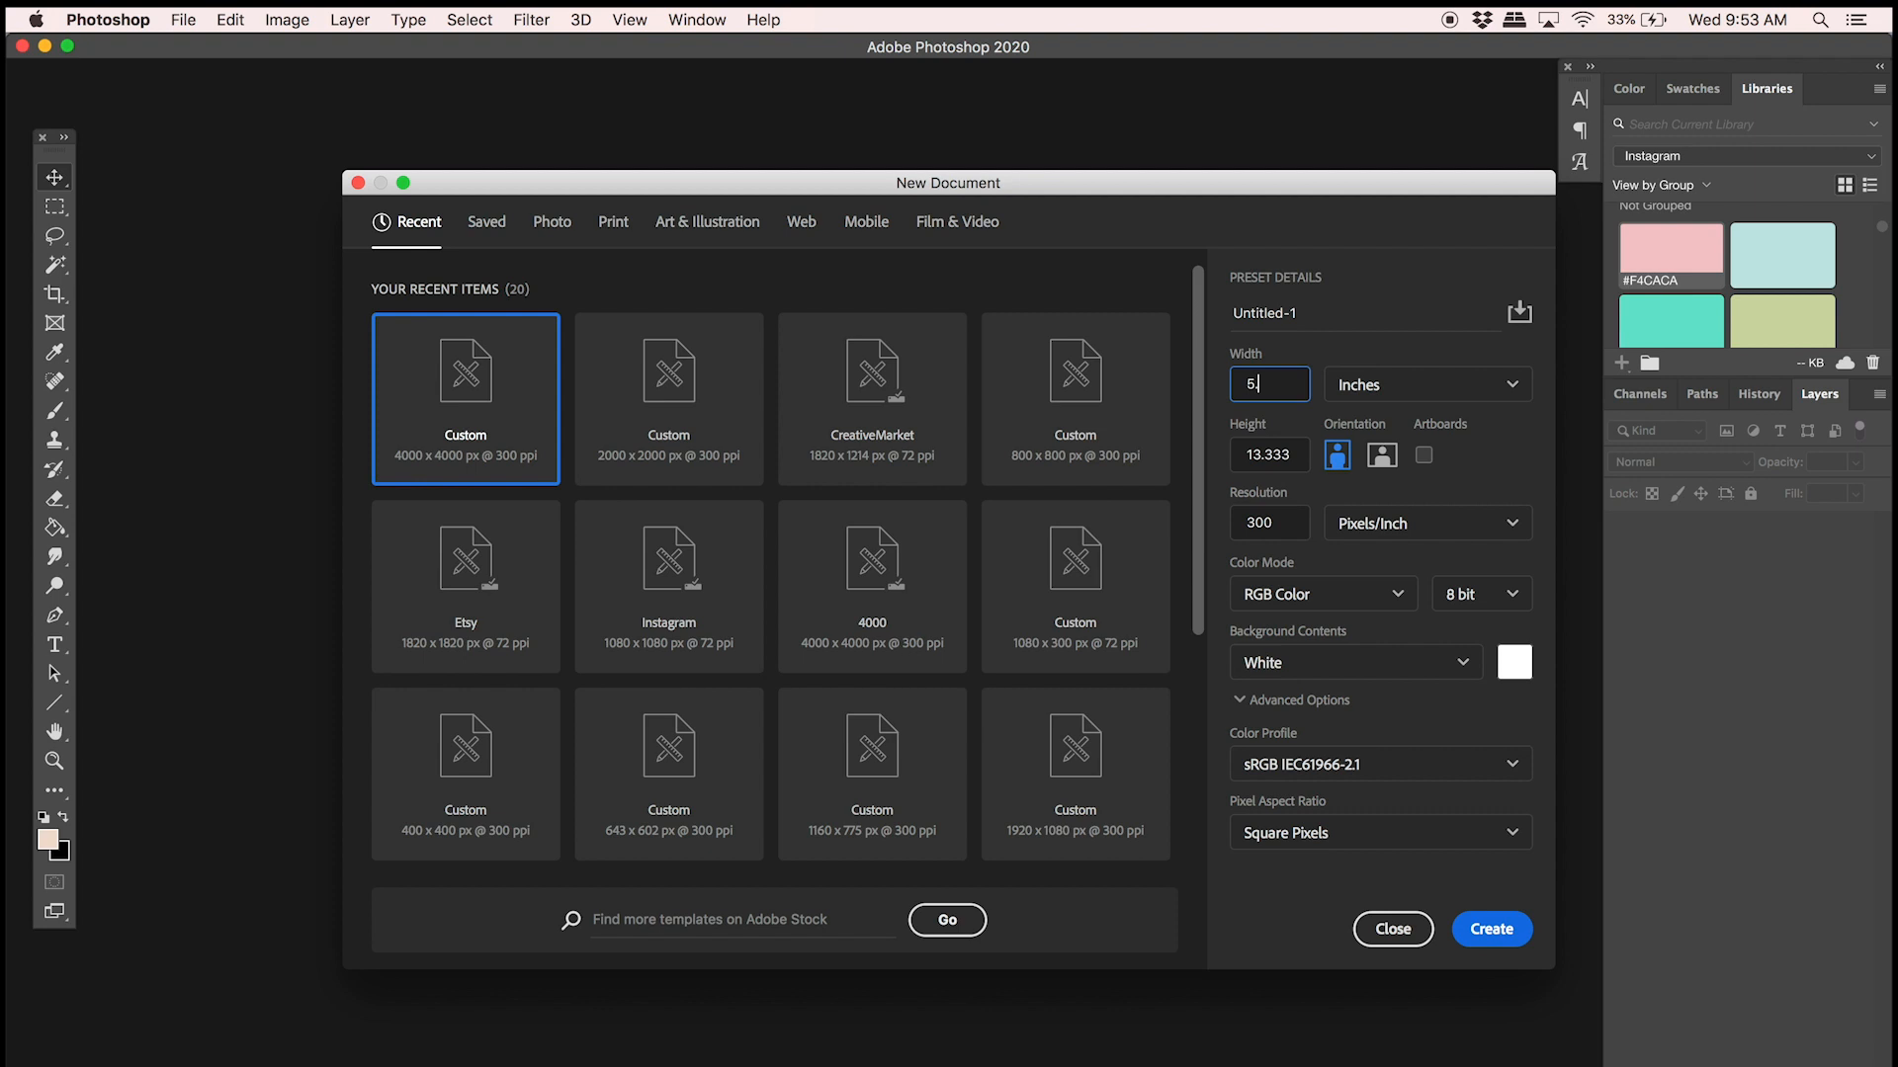
- Create a new 5.25 by 7.25 inch document at 300 pixels per inch in CMYK Color mode
left_click(1292, 464)
left_click_drag(1292, 458, 1230, 457)
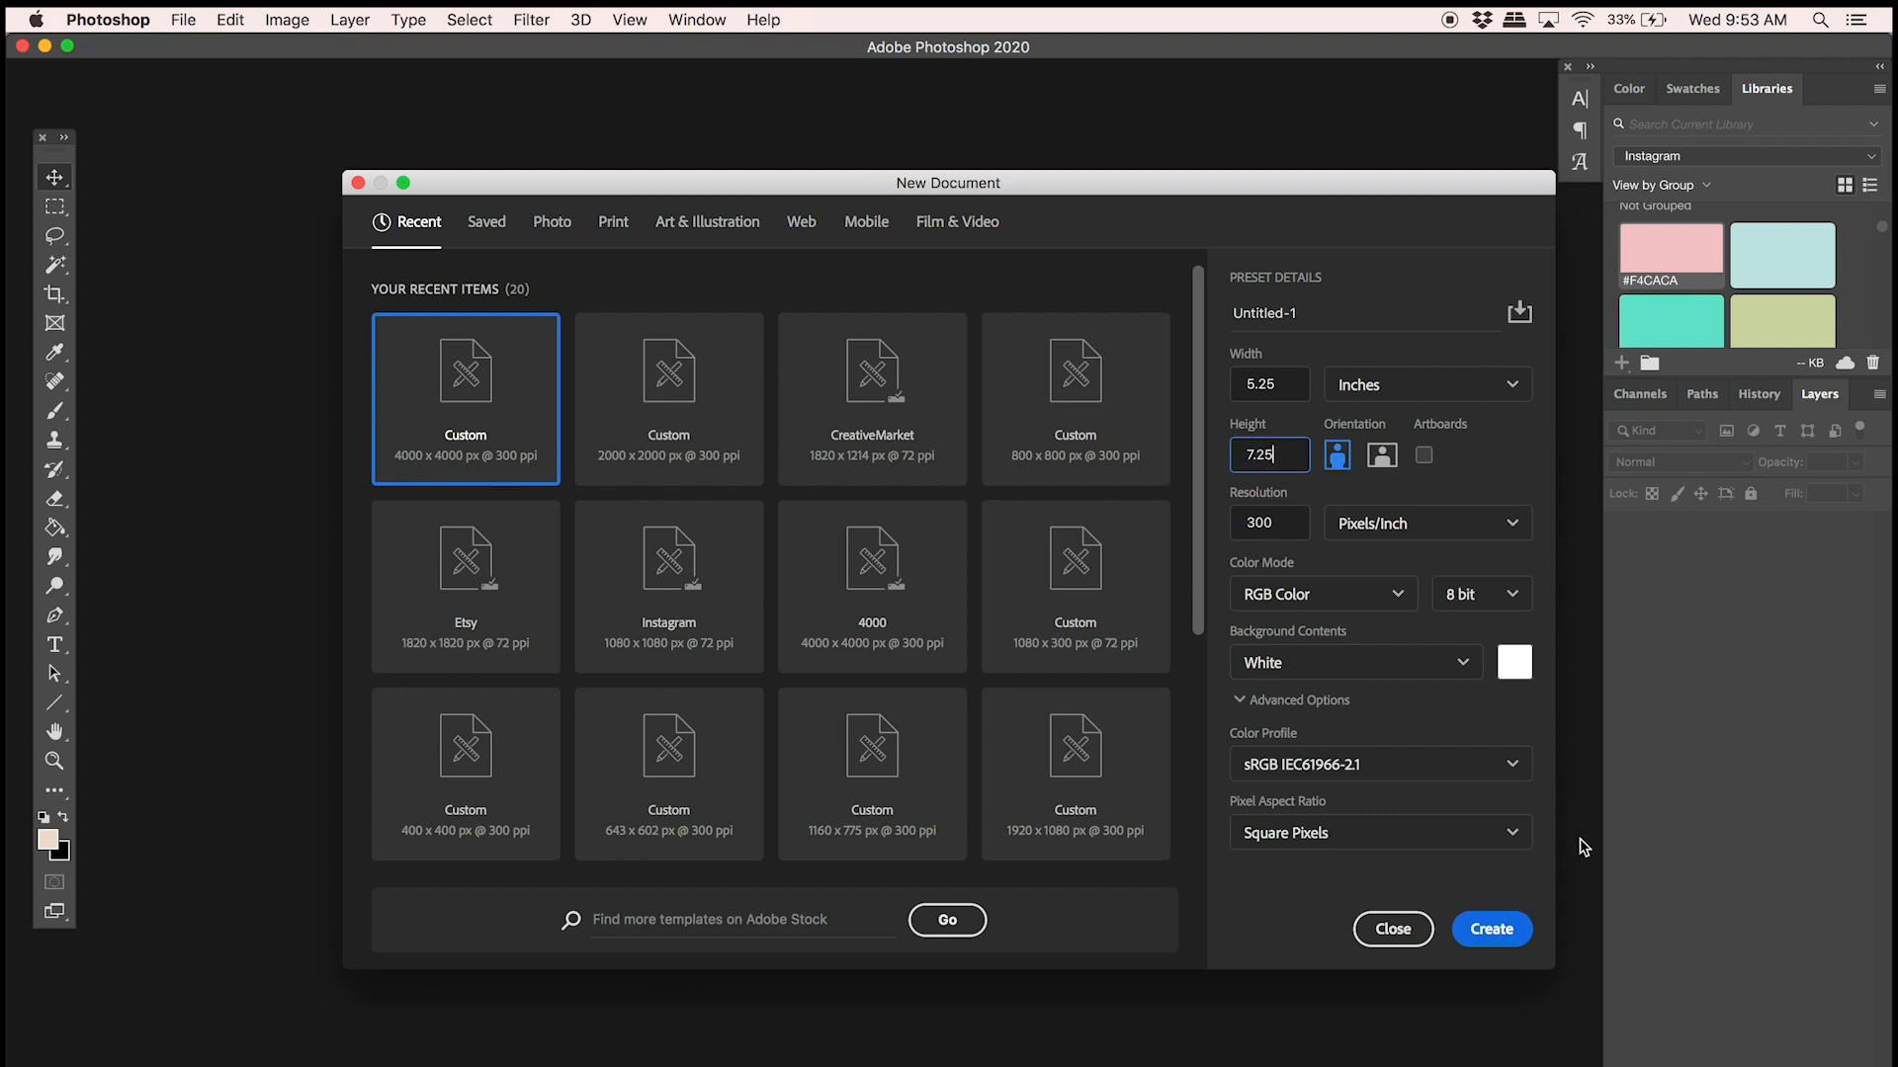
left_click(1399, 593)
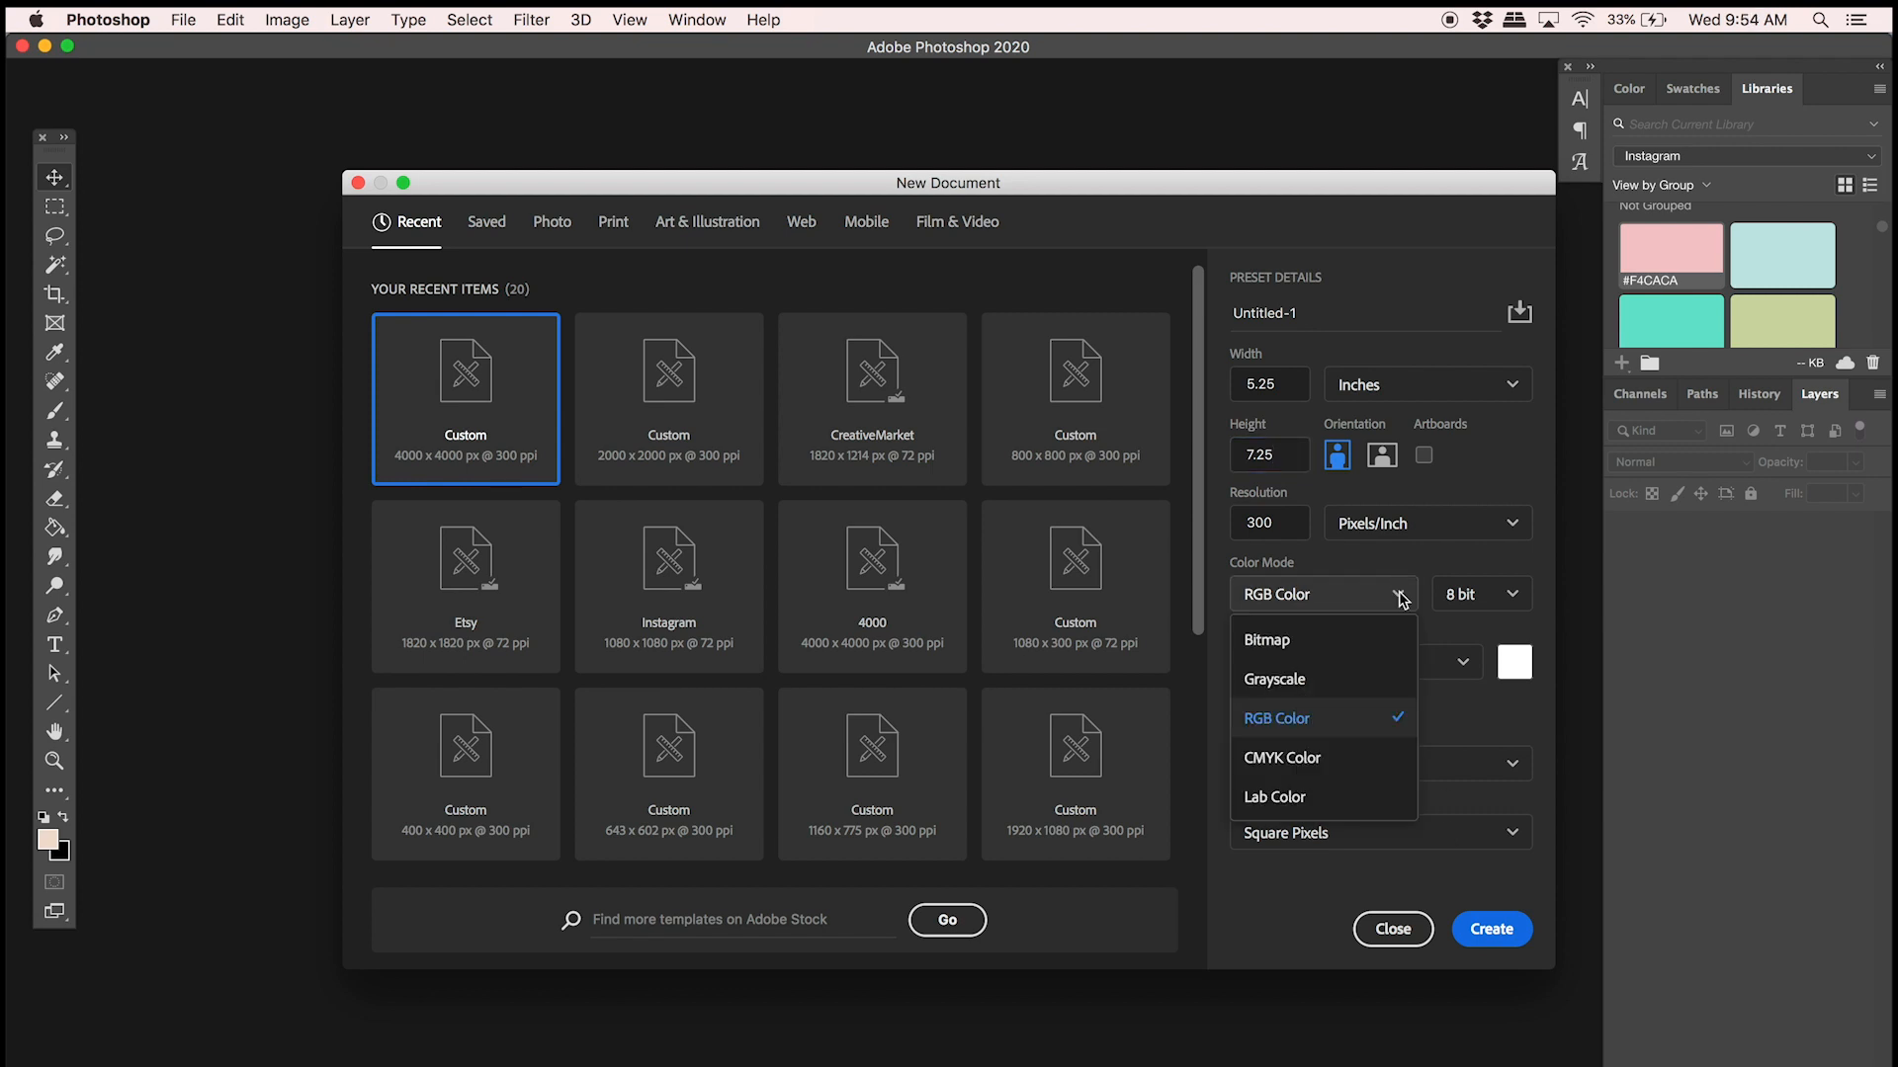
left_click(1307, 757)
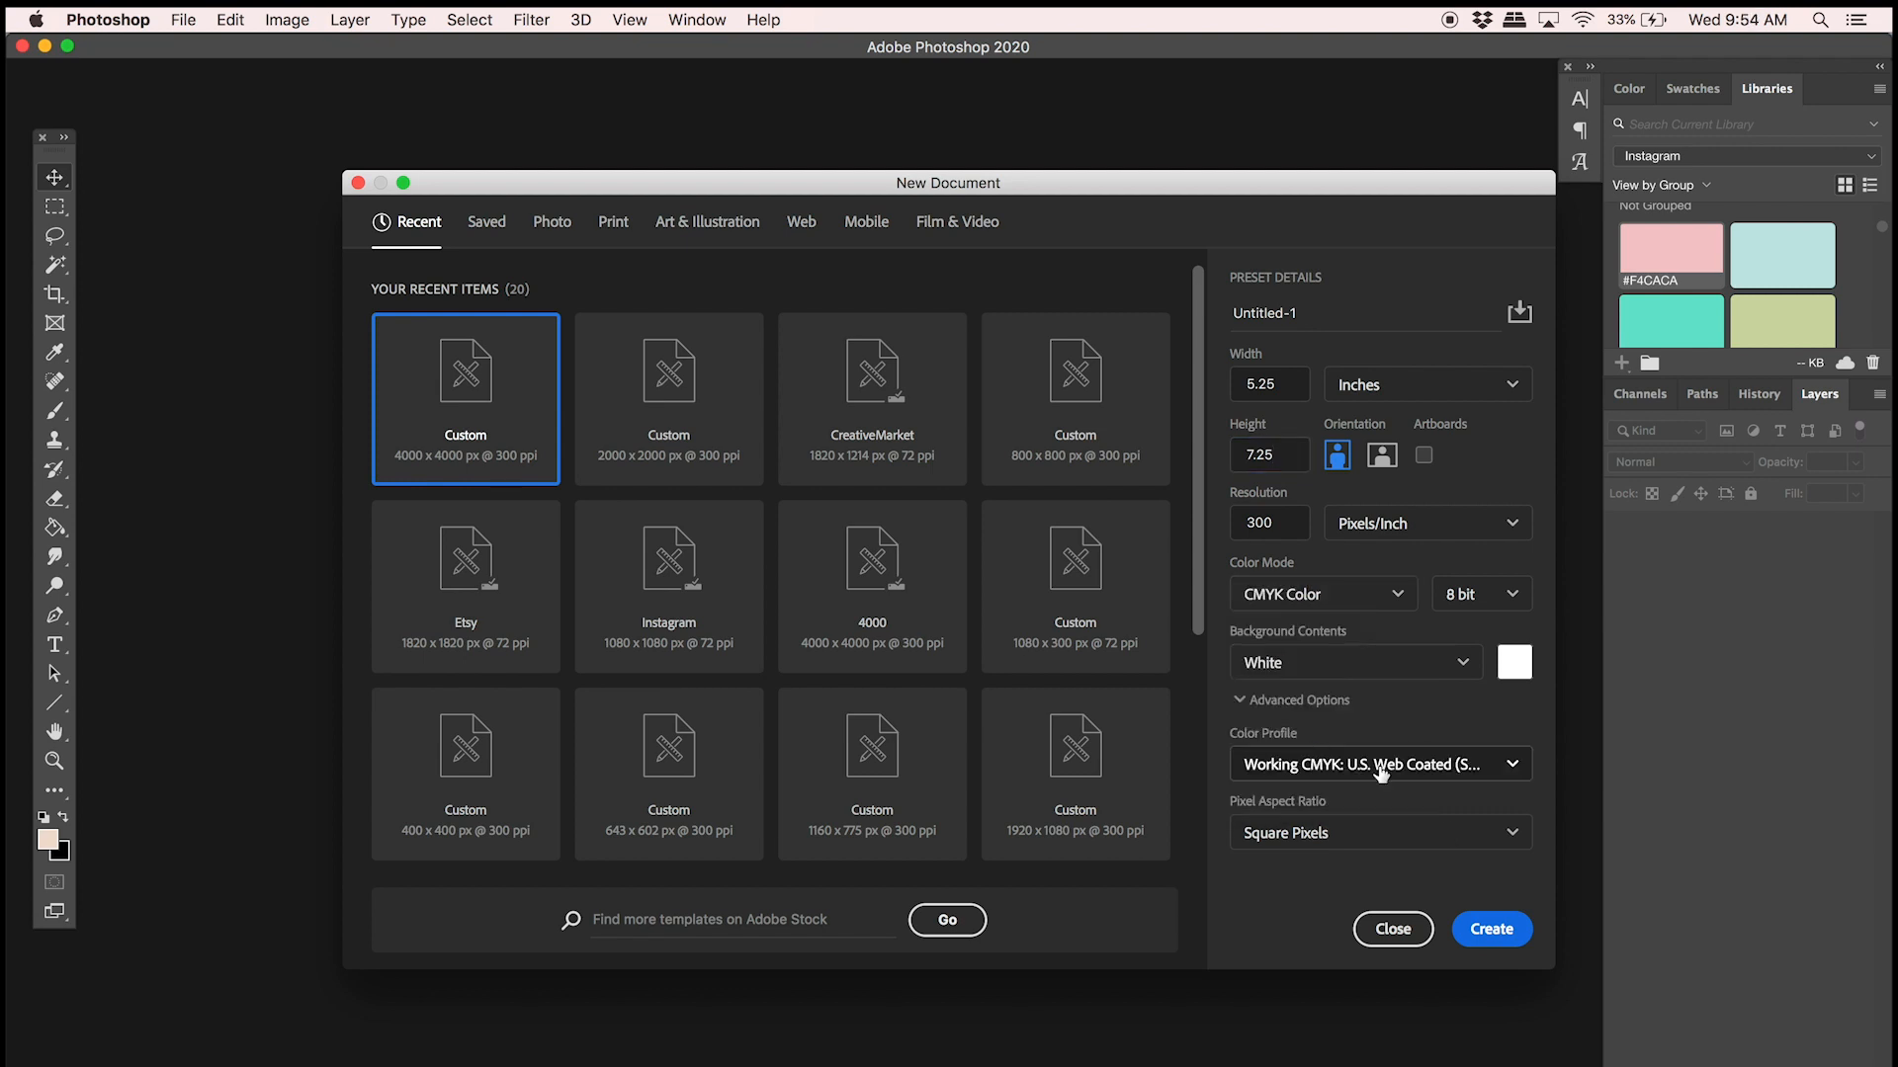
left_click(1482, 934)
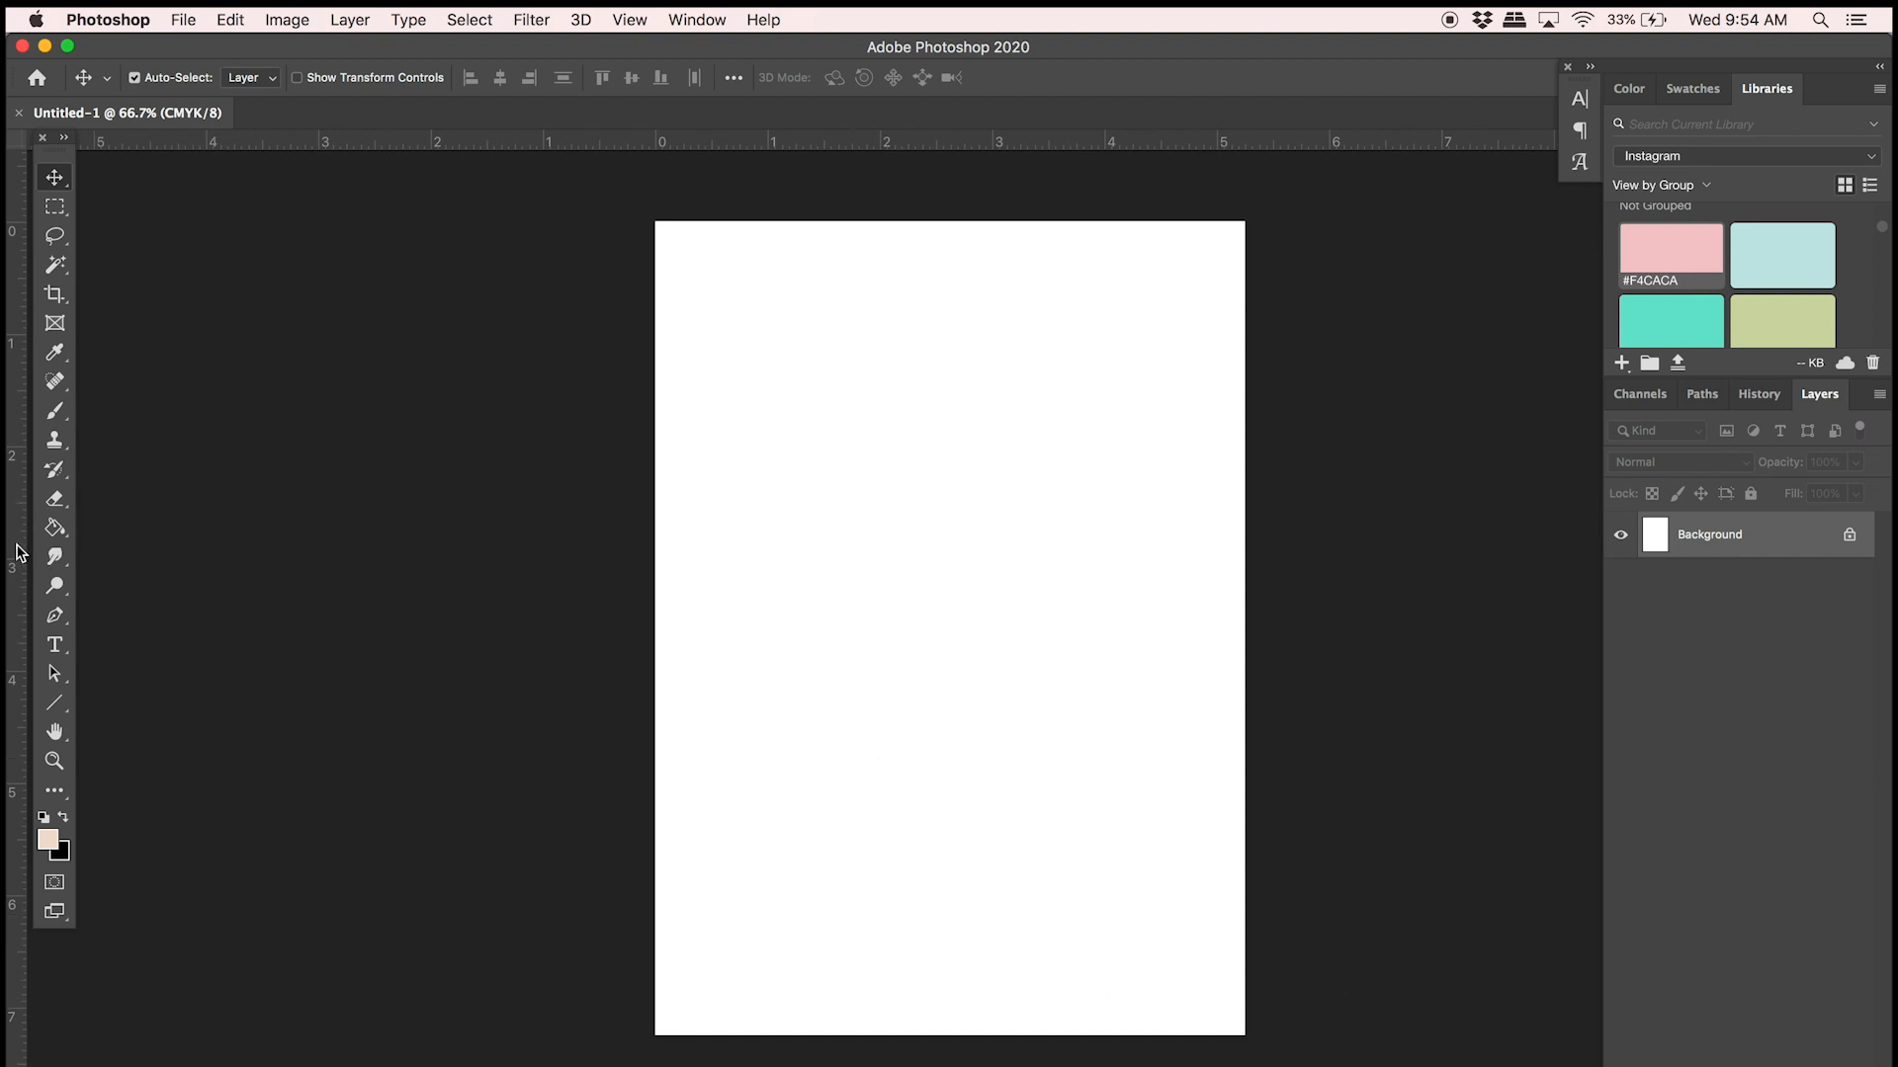
- Add vertical guides about 0.125 and 0.25 inch in from both the left and right edges of the card
scroll(788, 529, "up", 3)
scroll(789, 528, "up", 5)
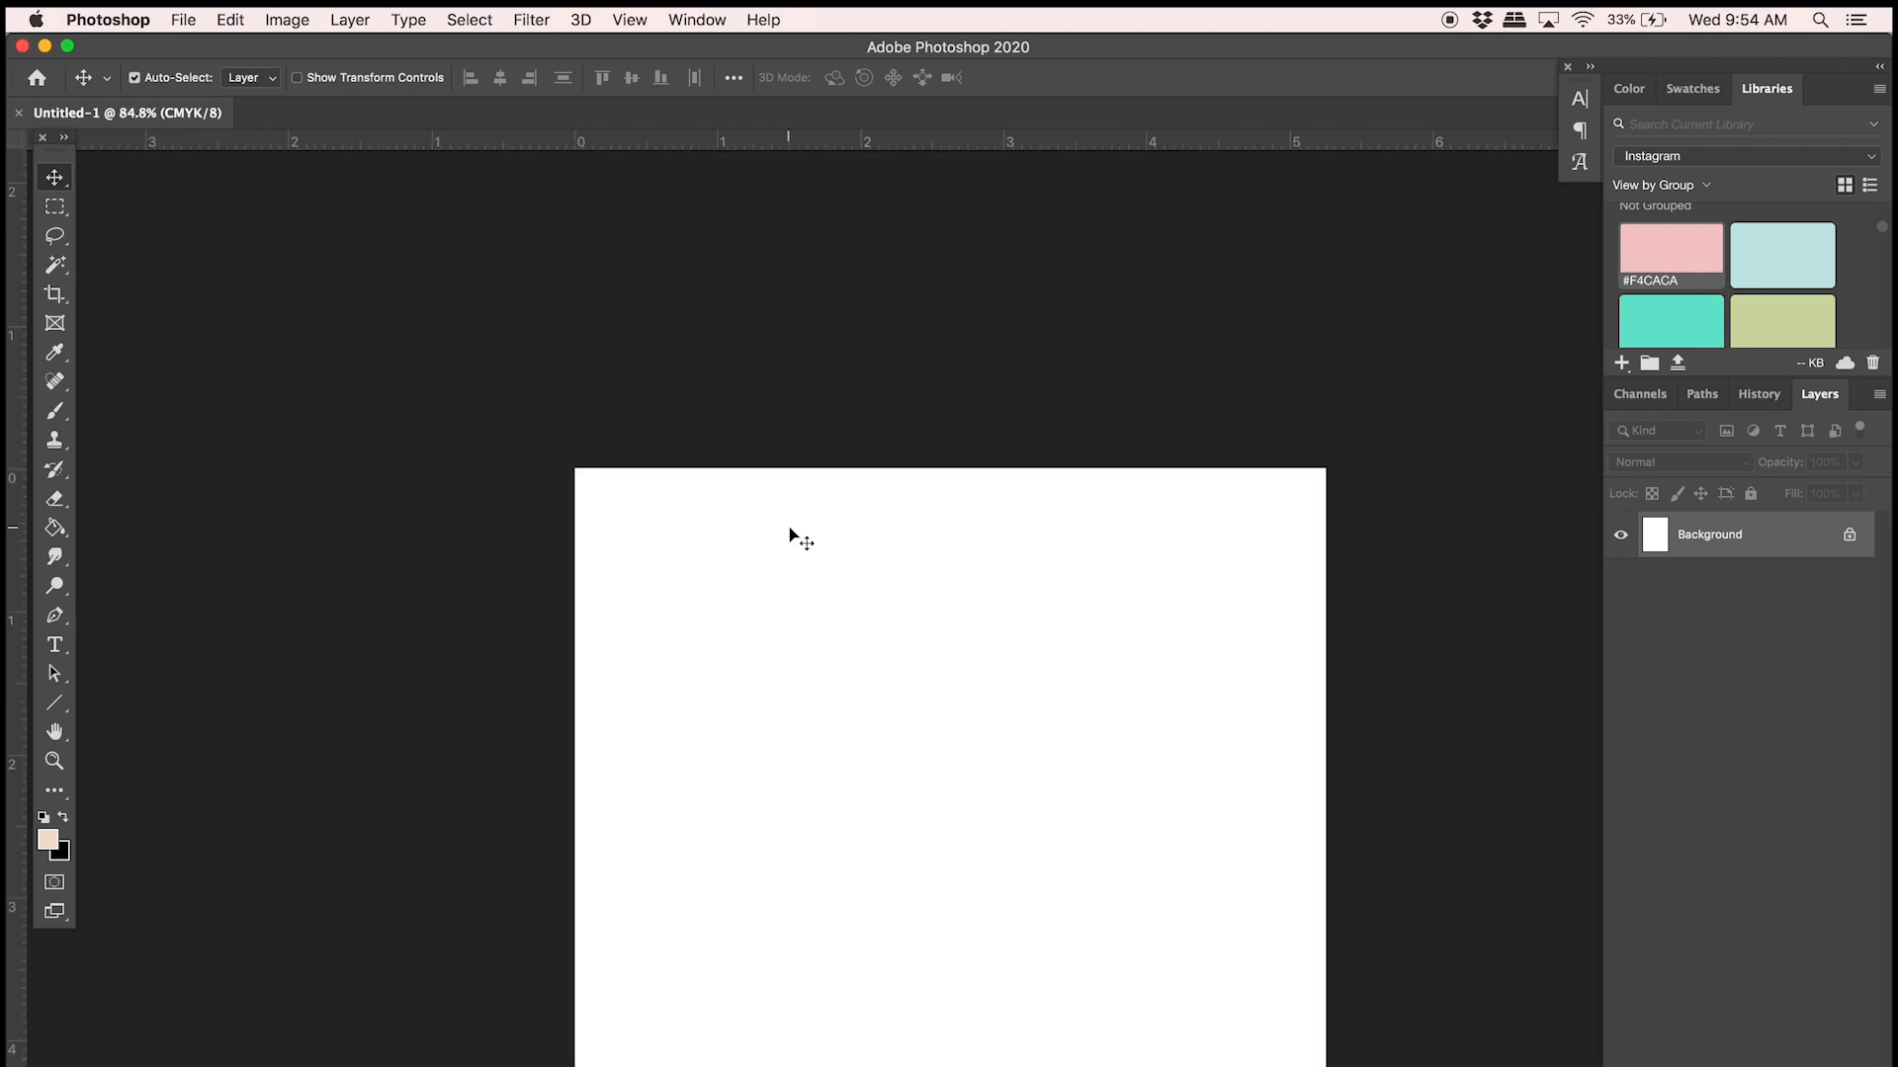
scroll(788, 529, "up", 4)
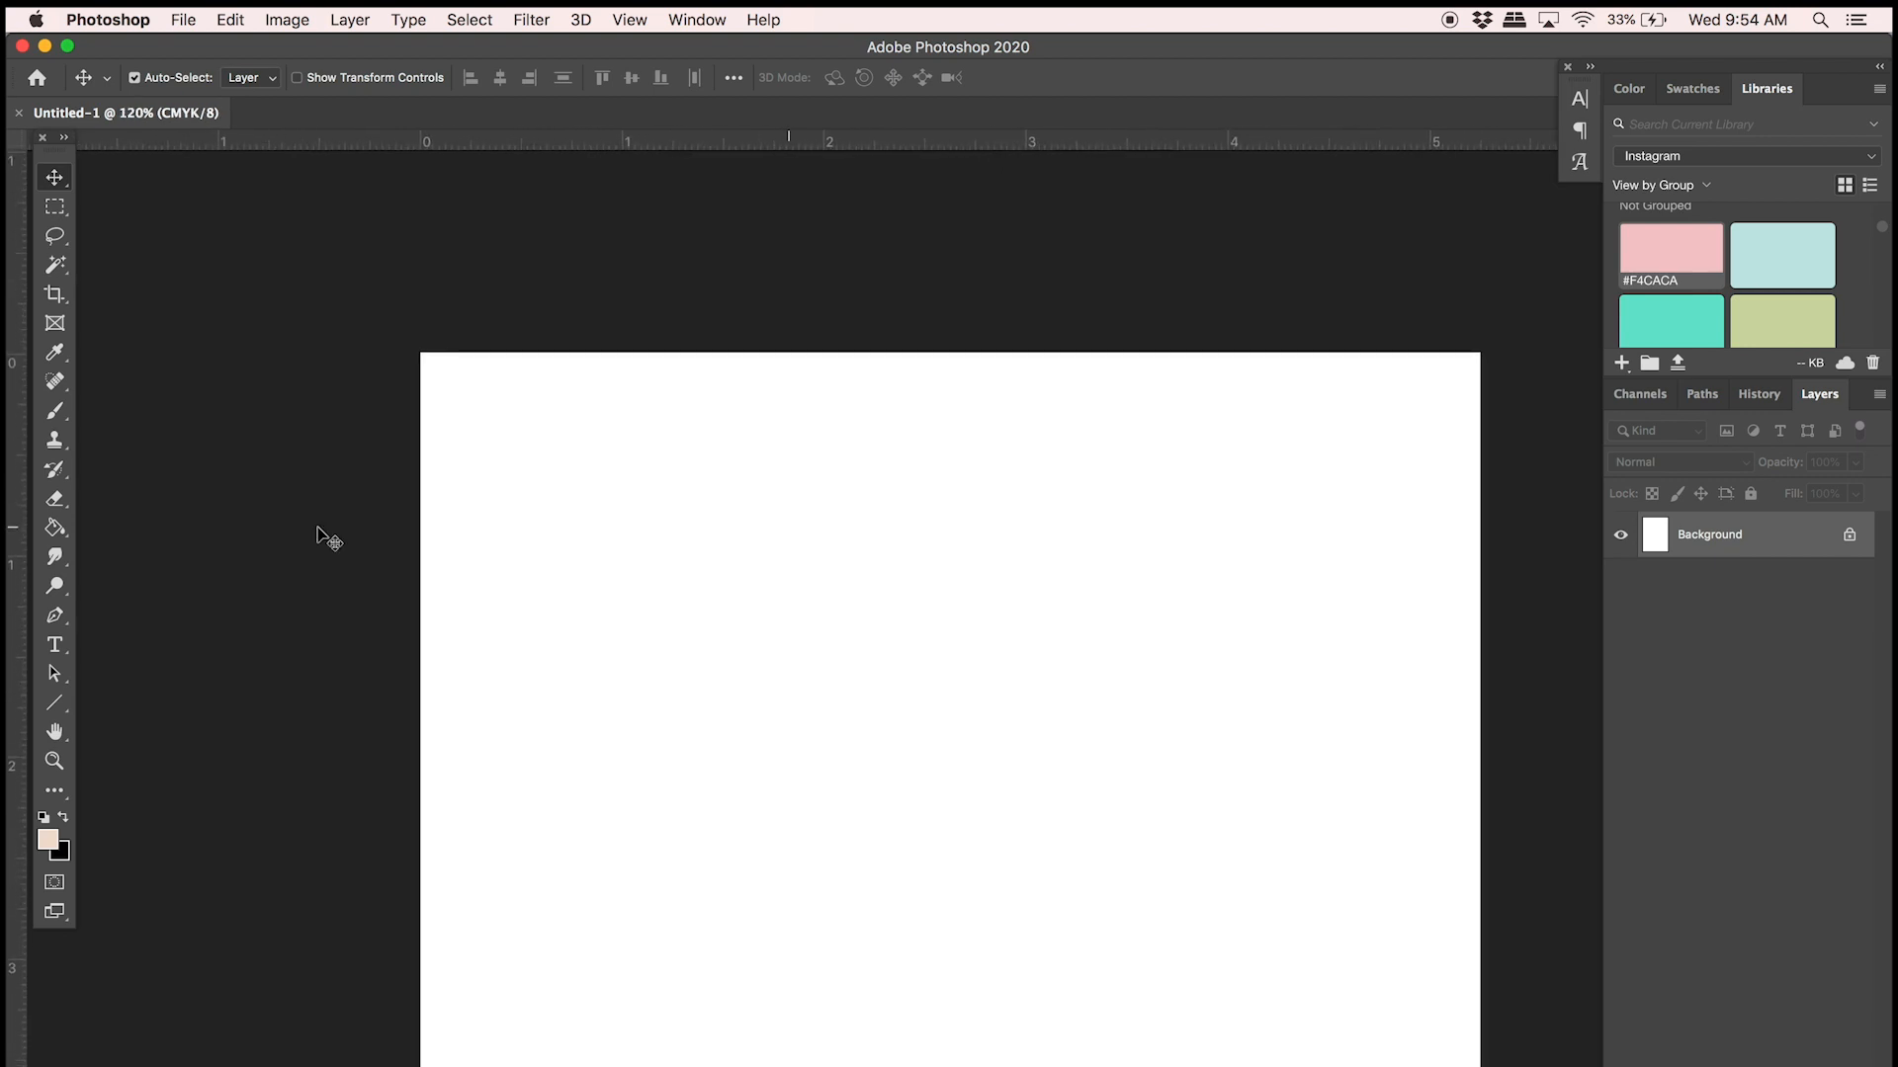
left_click_drag(12, 445, 445, 421)
left_click_drag(14, 460, 472, 461)
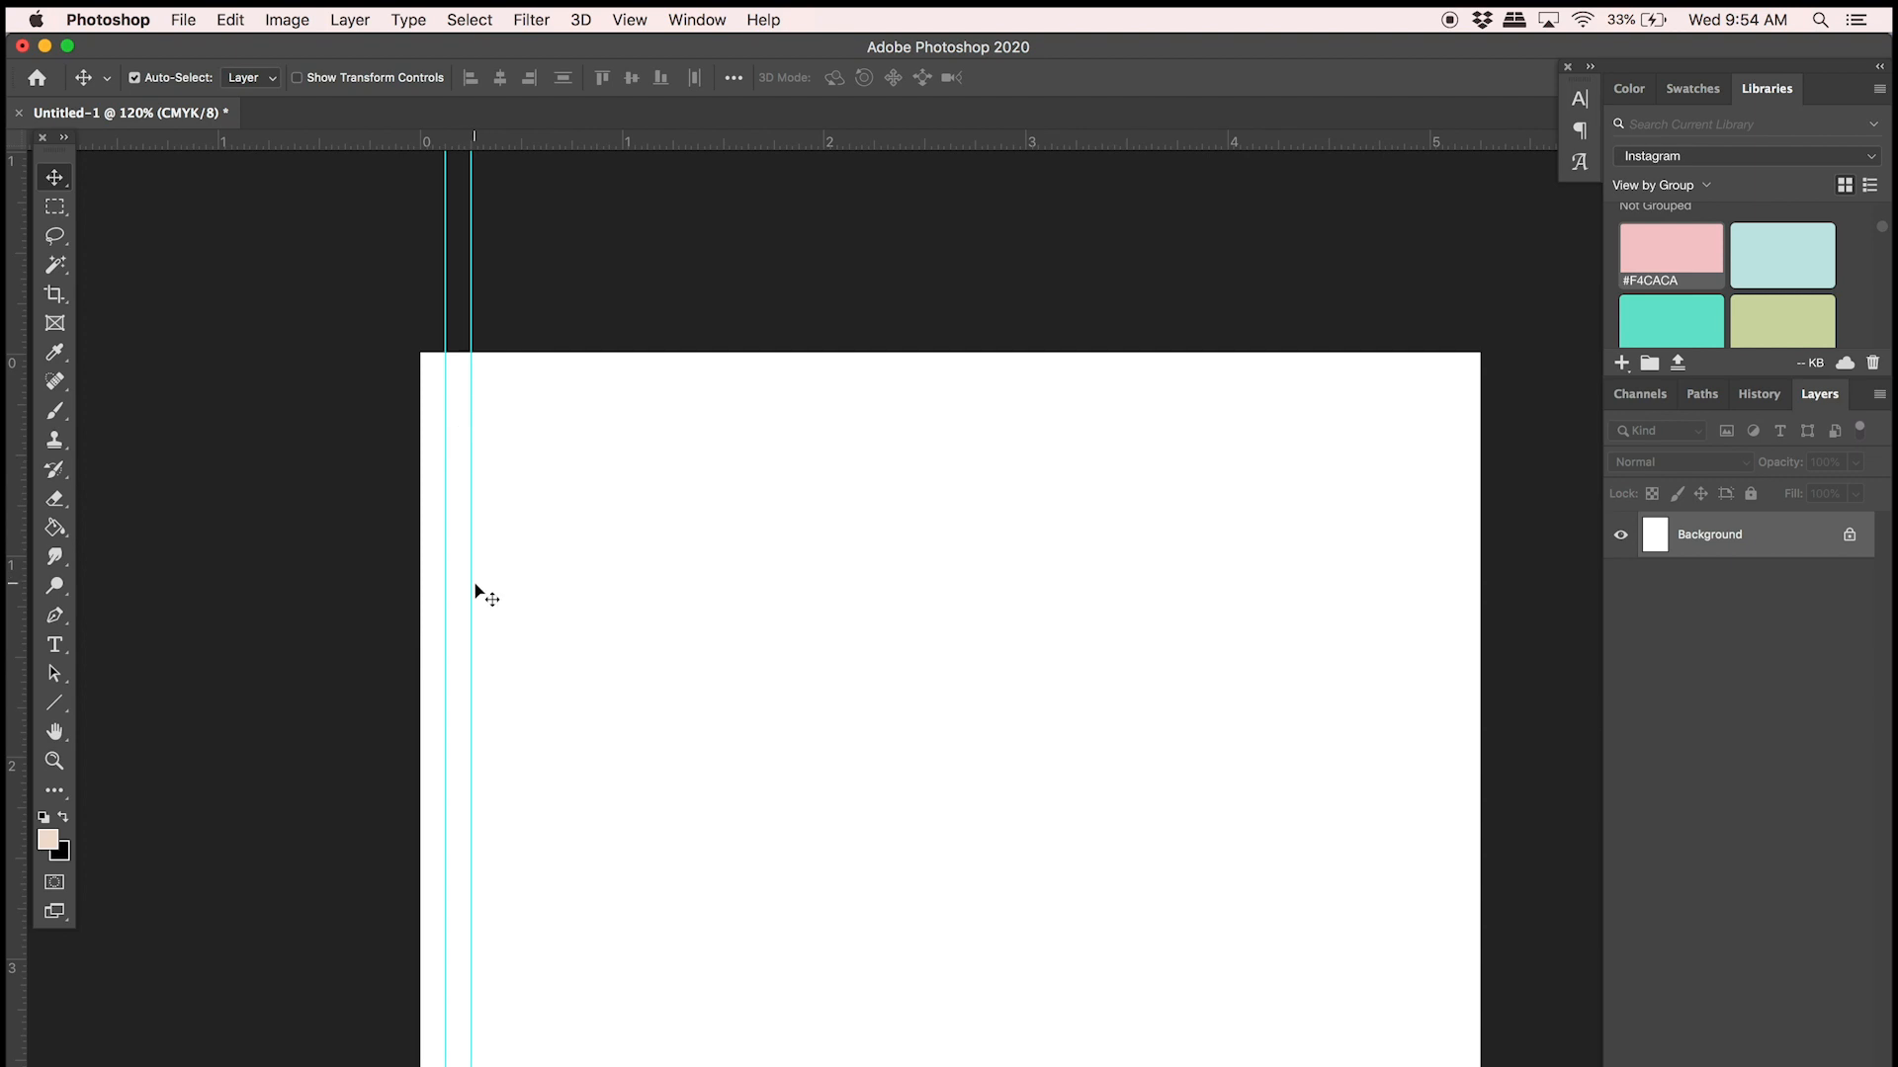
left_click_drag(27, 341, 1455, 367)
left_click_drag(14, 415, 1431, 373)
- Add horizontal guides about 0.125 and 0.25 inch in from both the top and bottom edges of the card
left_click_drag(708, 143, 651, 404)
scroll(665, 597, "down", 15)
left_click_drag(651, 148, 629, 341)
left_click_drag(652, 138, 613, 317)
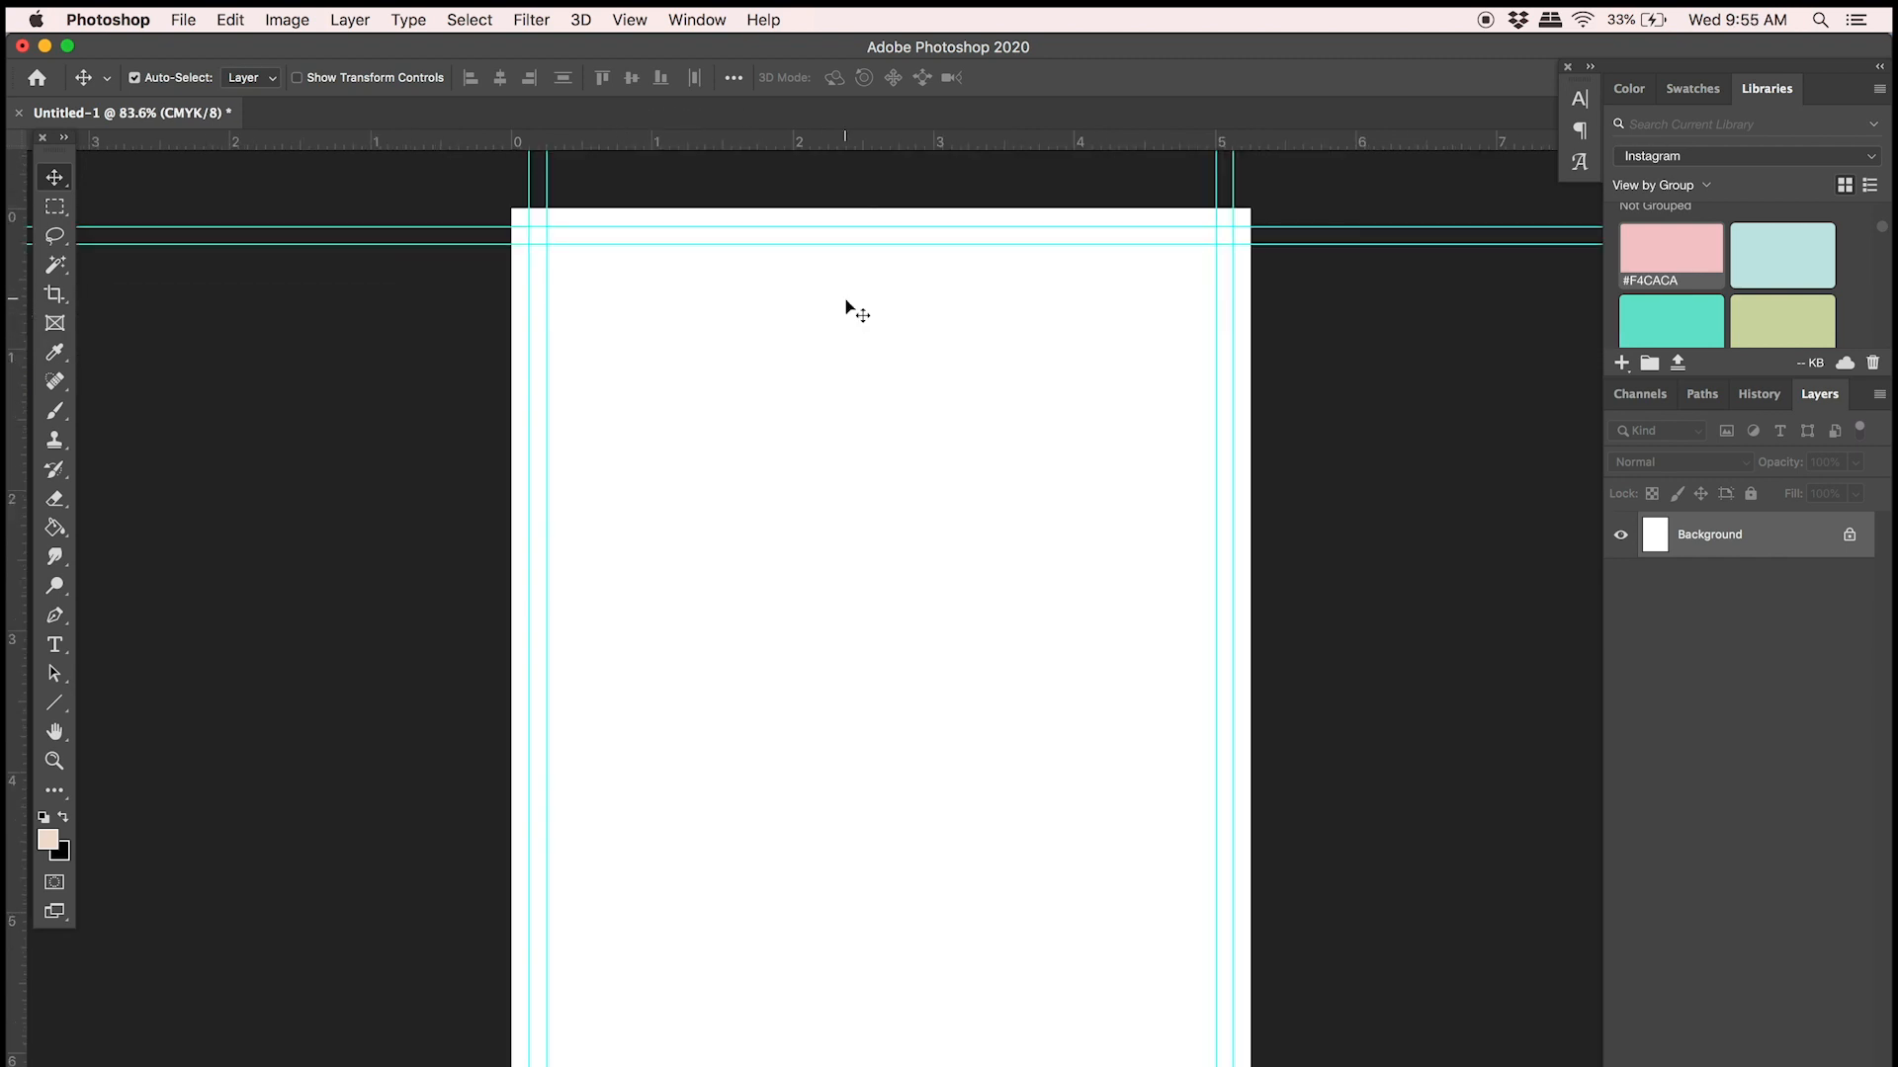
scroll(954, 511, "down", 3)
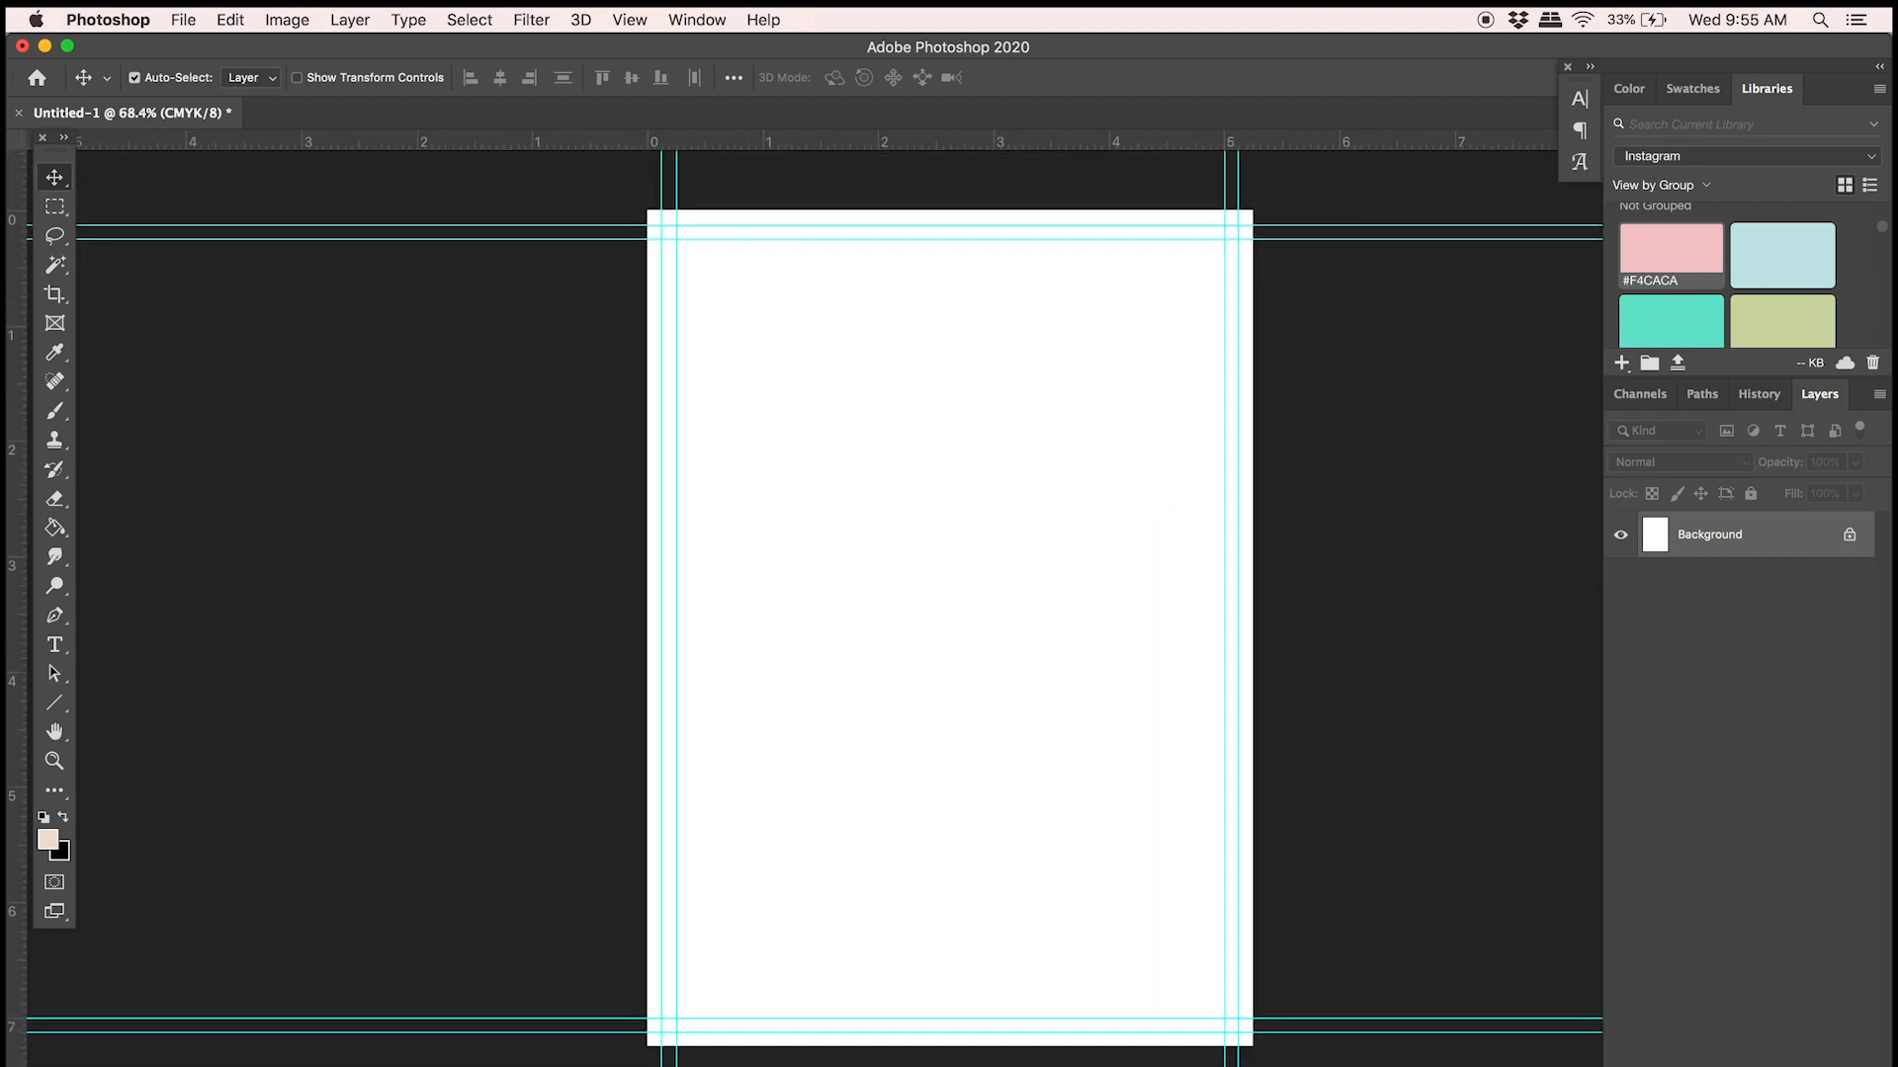
- Switch to Finder, browse the wreaths in the WREATHS folder, and place Wreath_22.png into the card document
key("super+Tab")
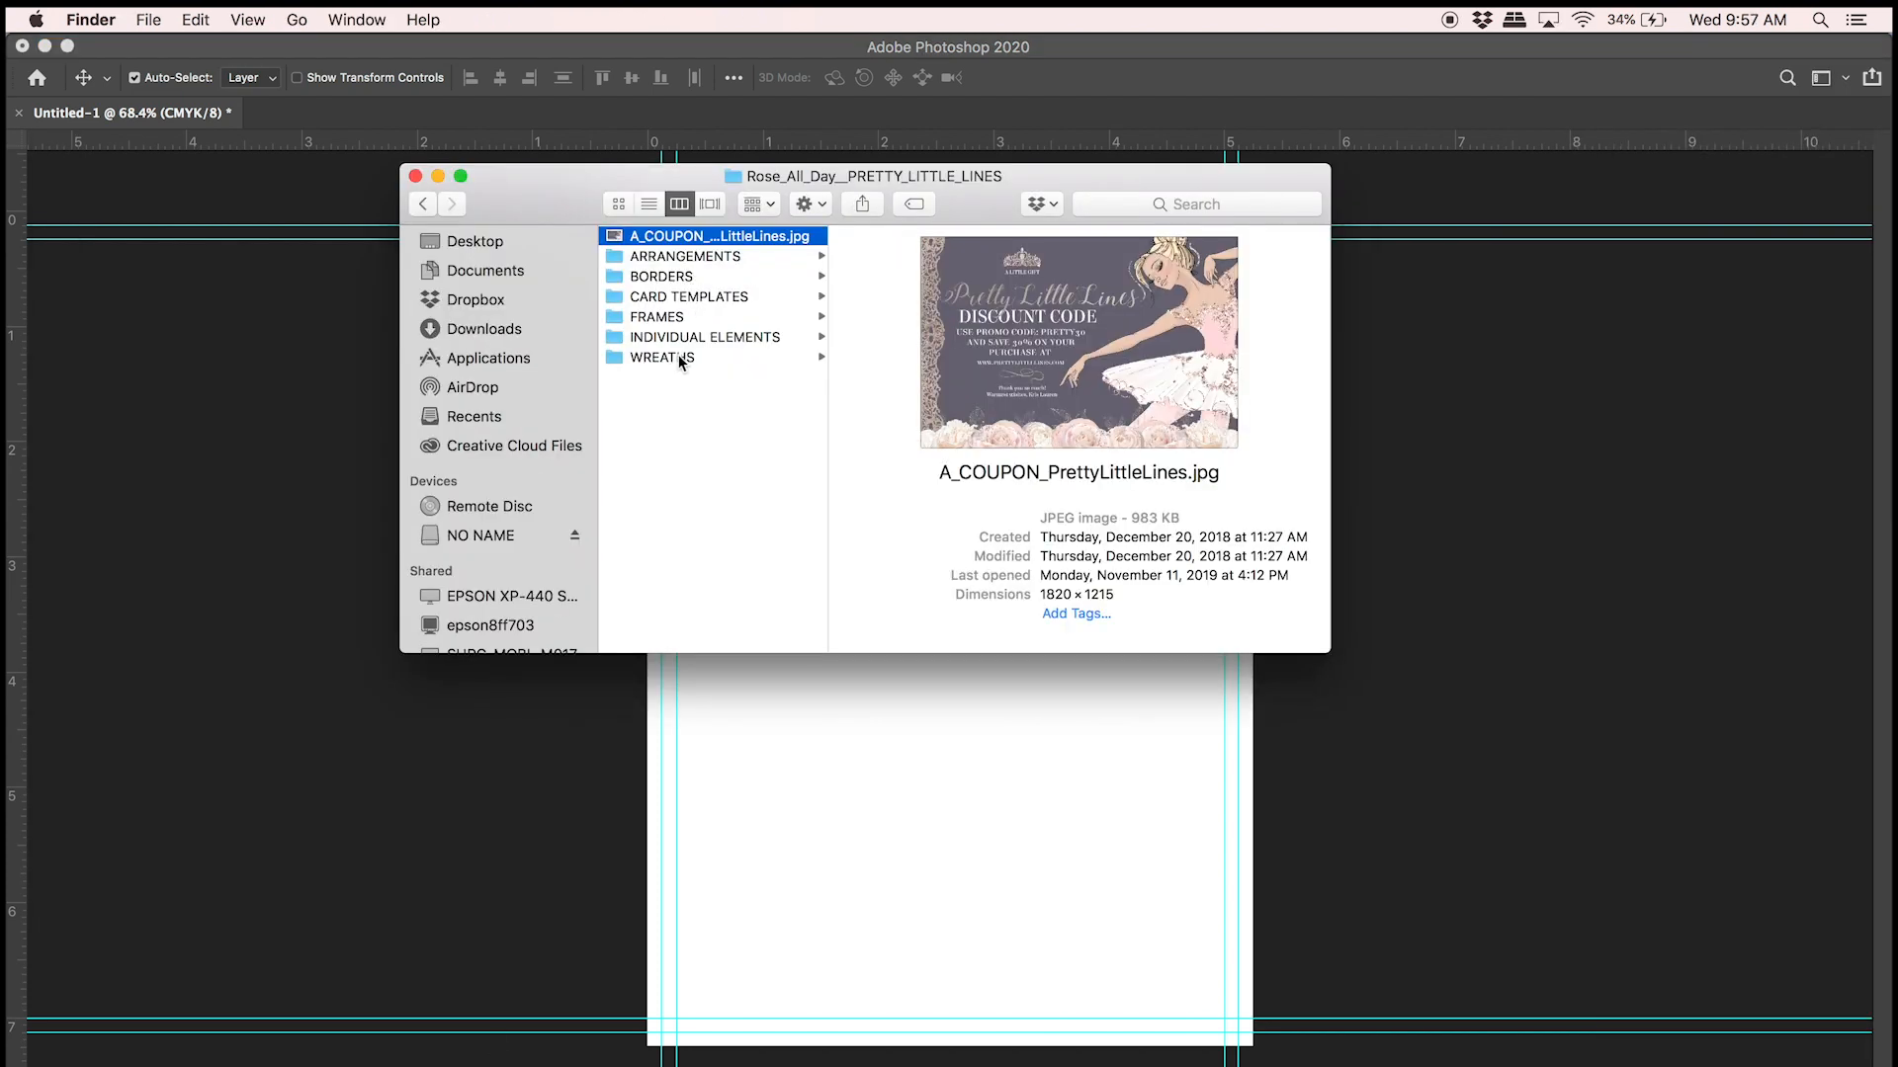
left_click(682, 357)
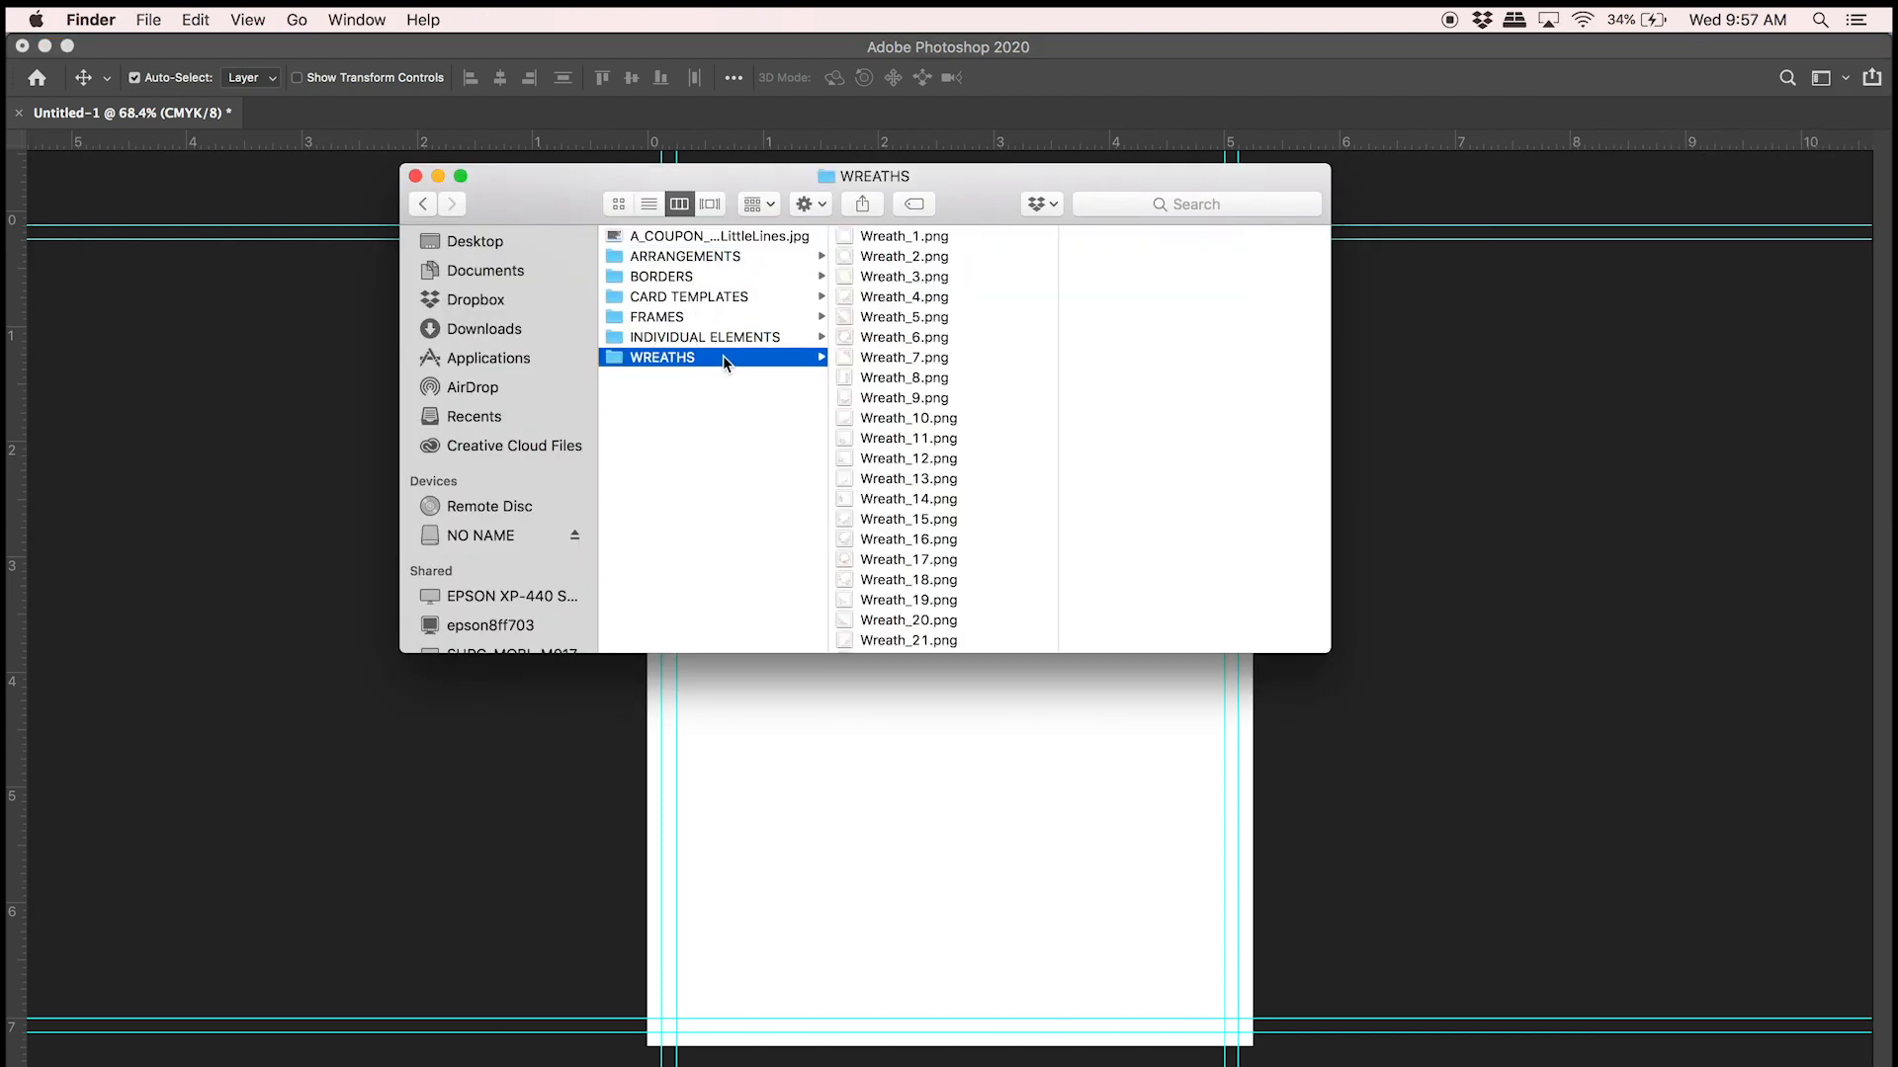
scroll(936, 578, "down", 5)
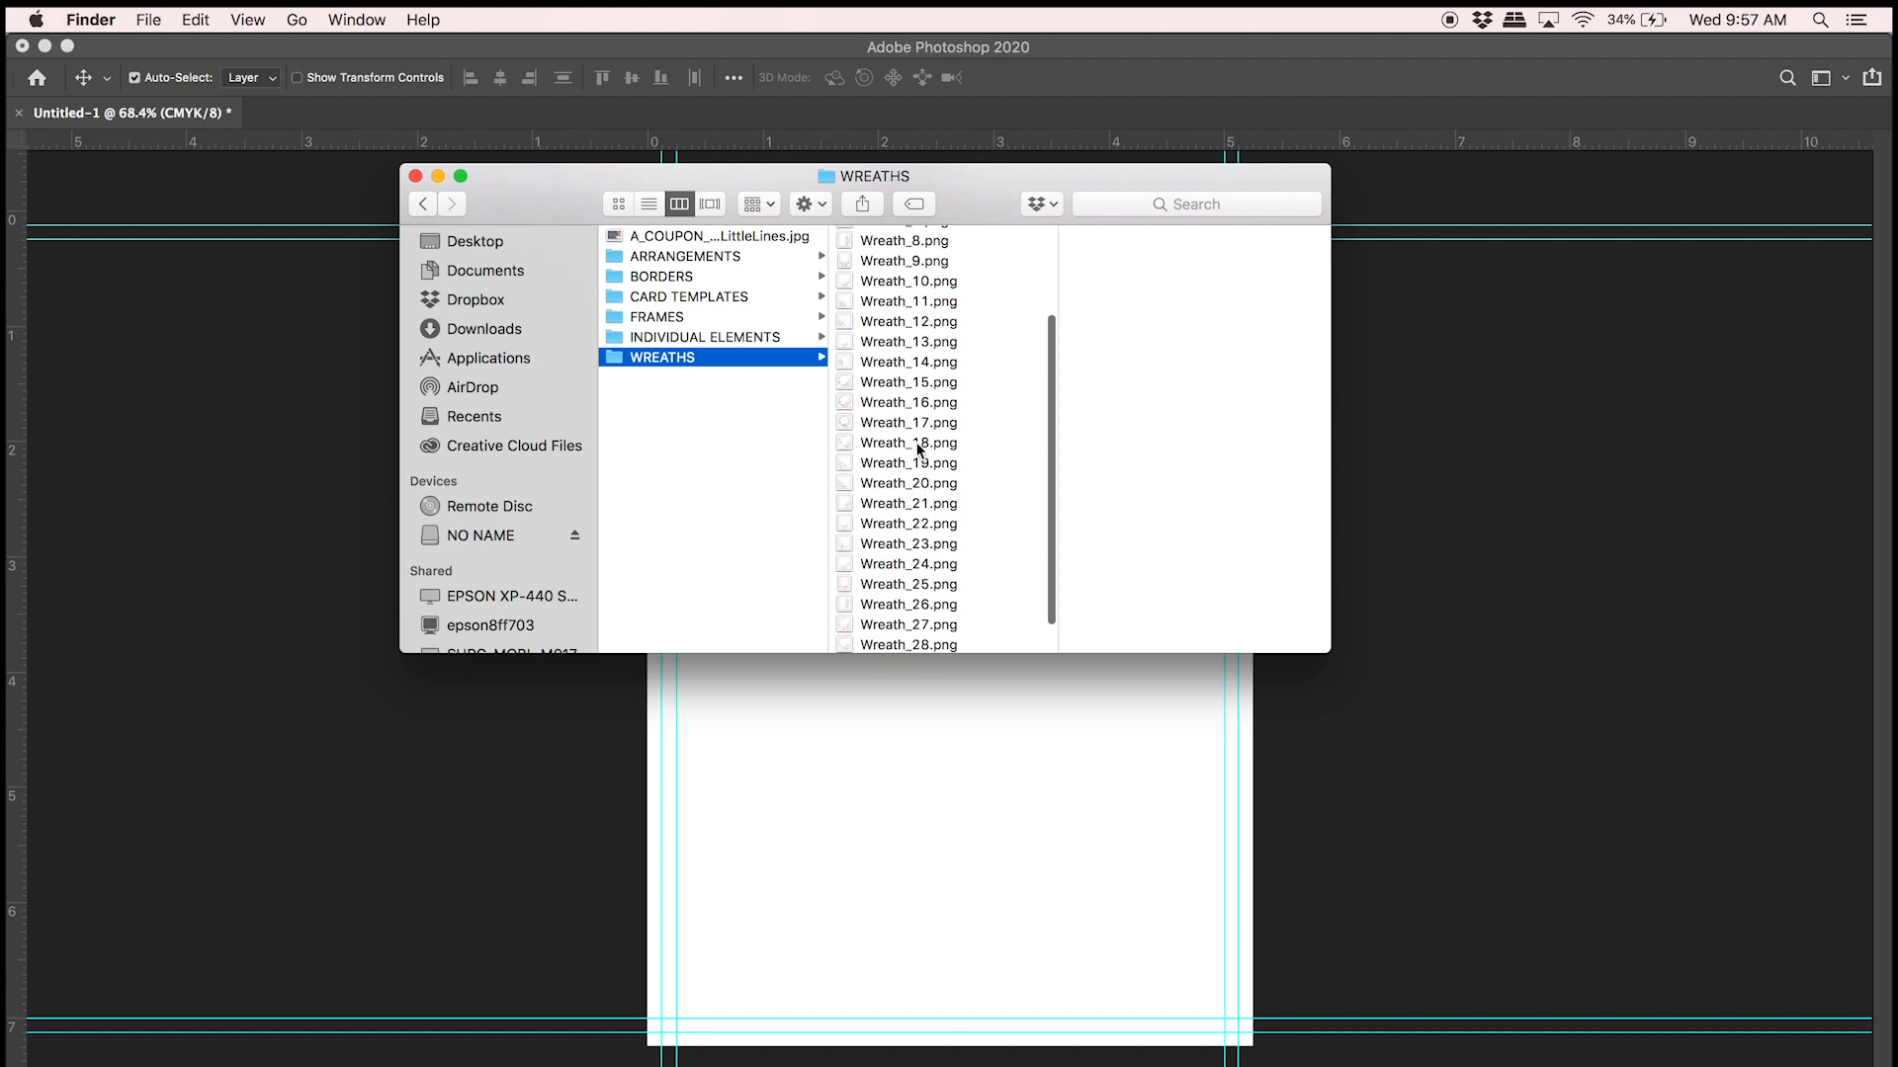
left_click(917, 464)
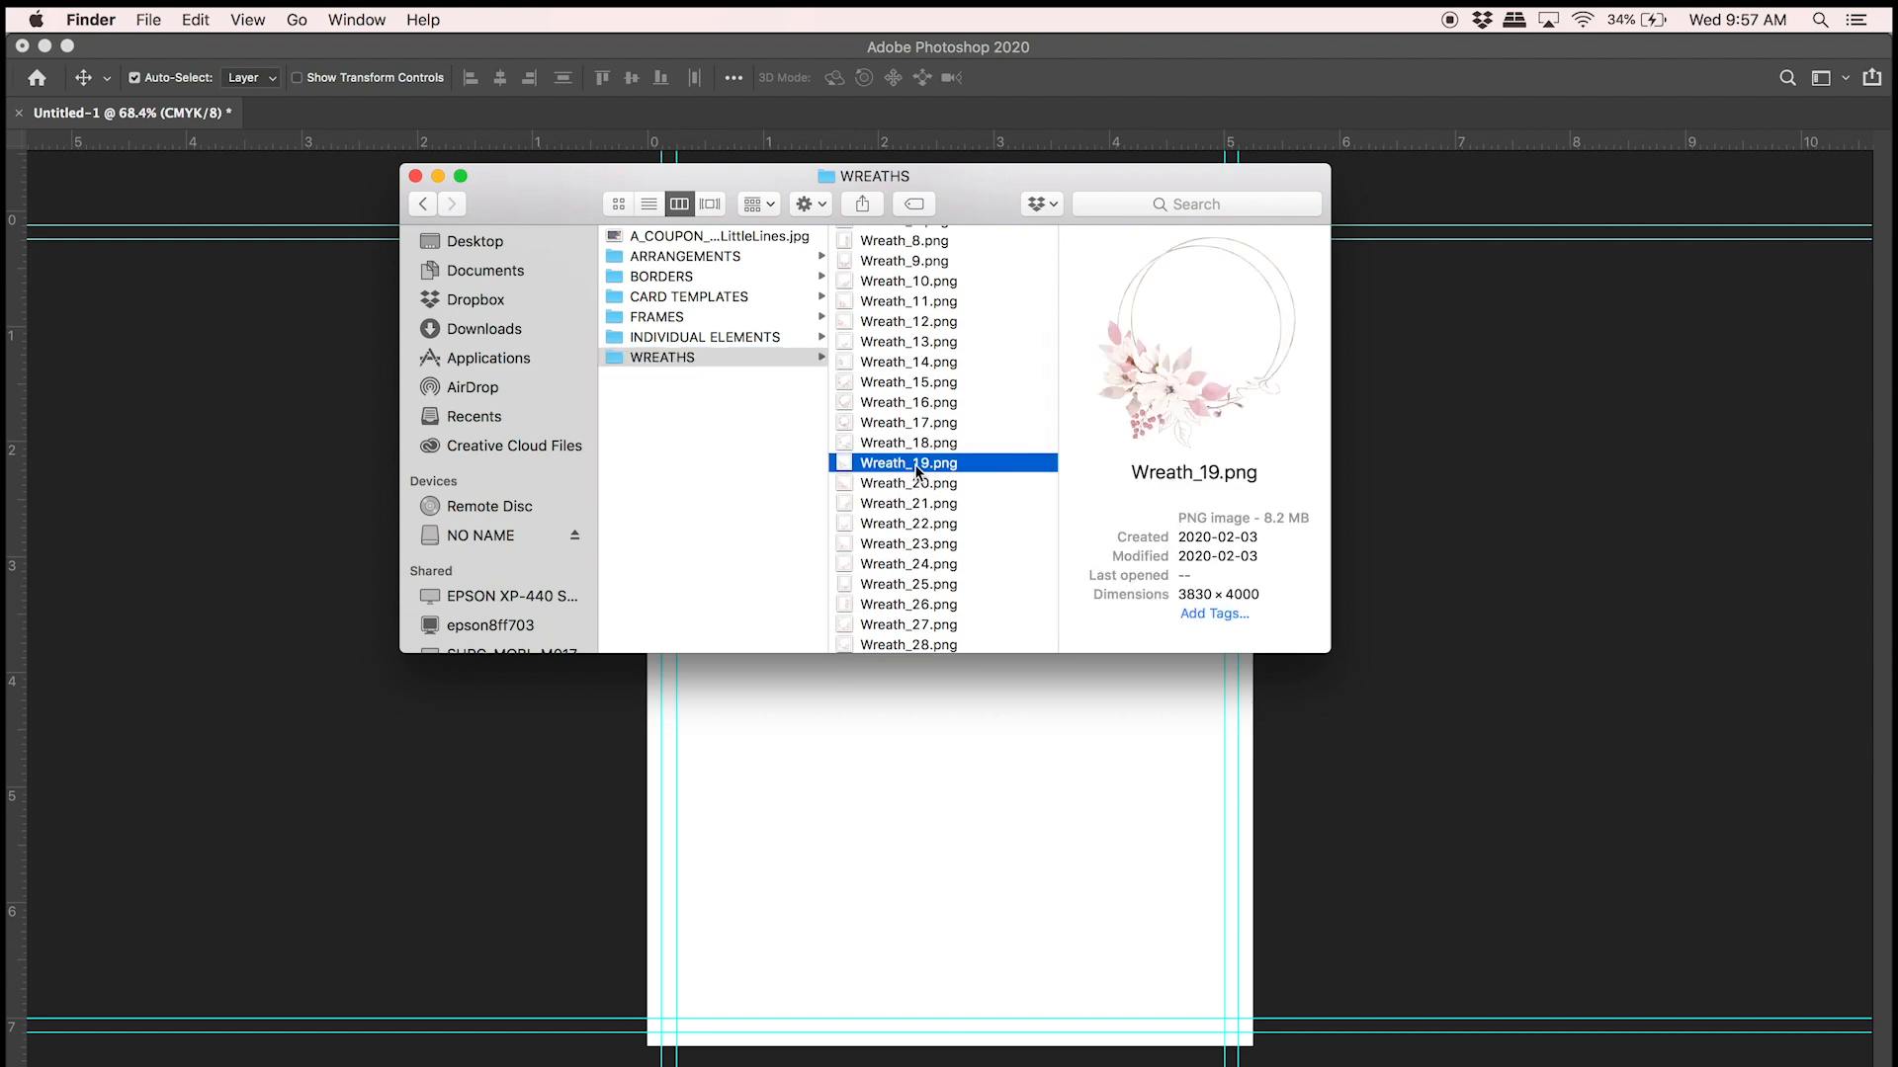
key("Down")
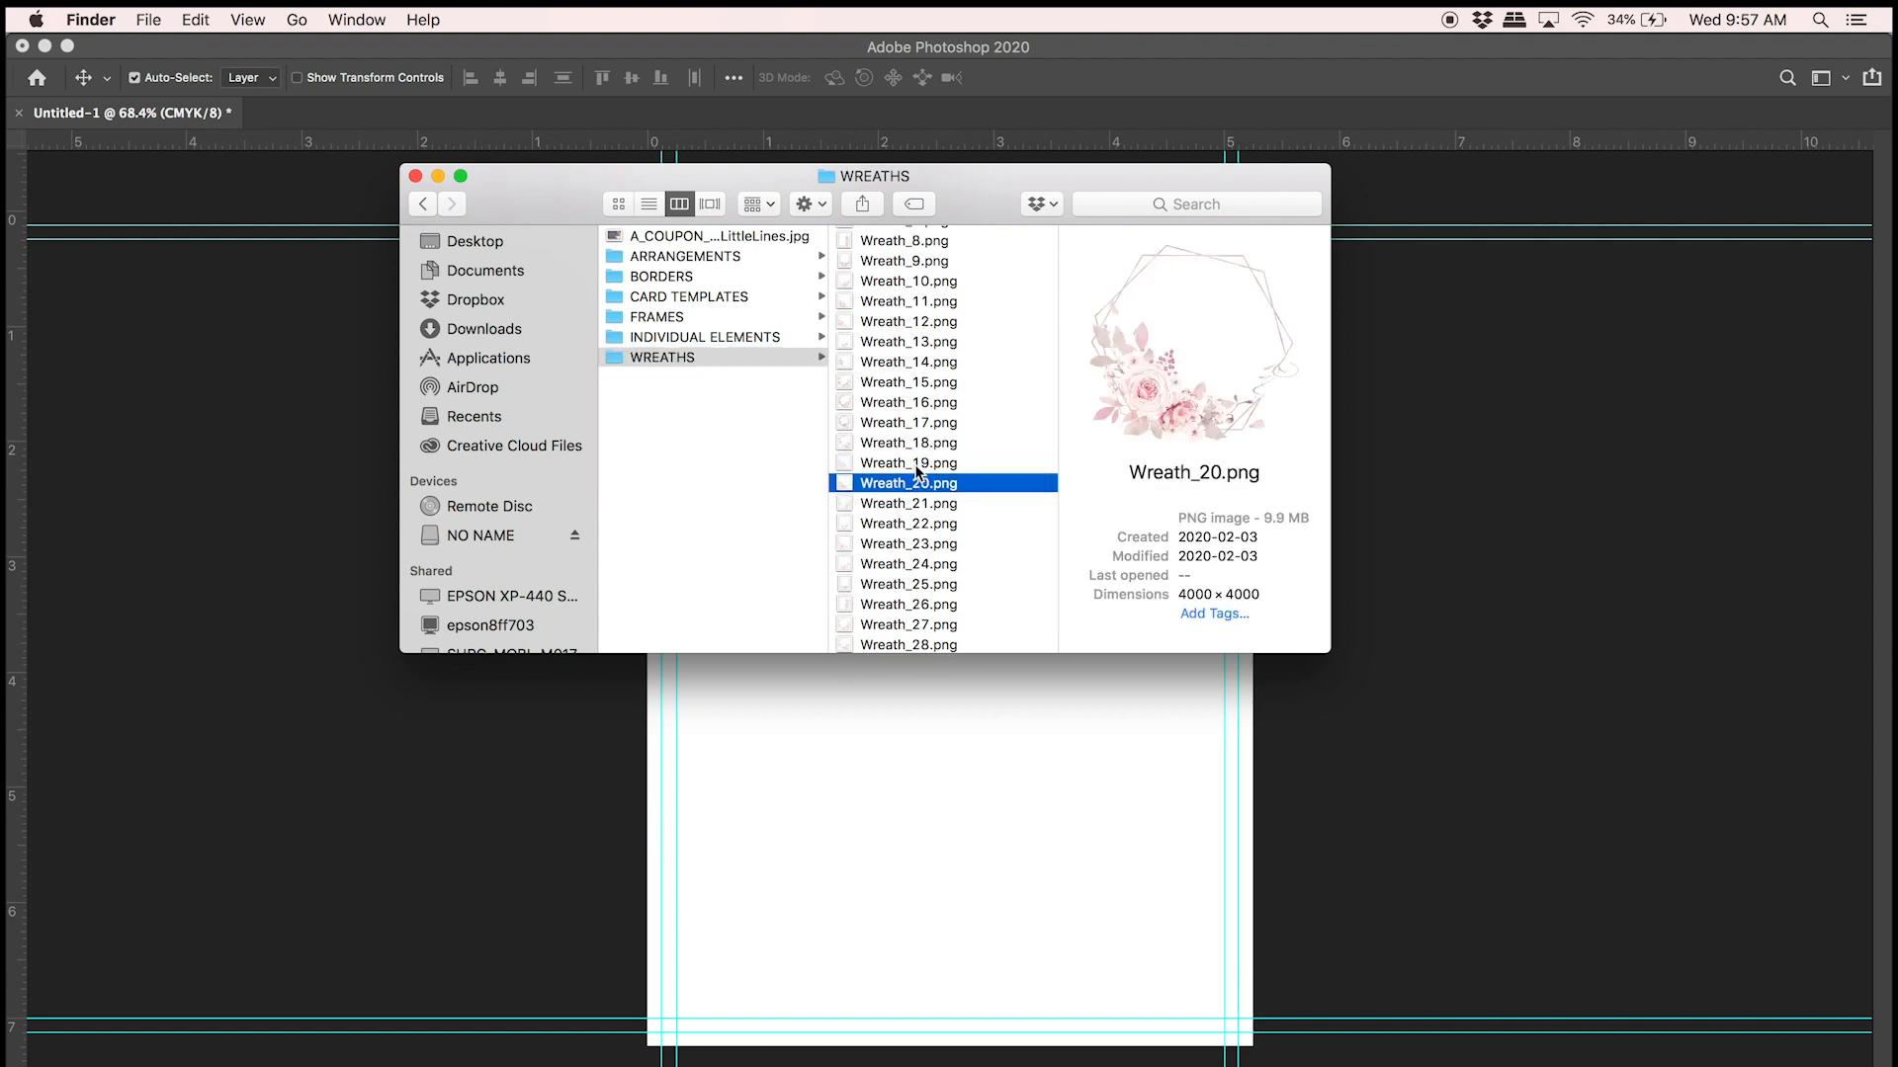
key("Down")
key("Down")
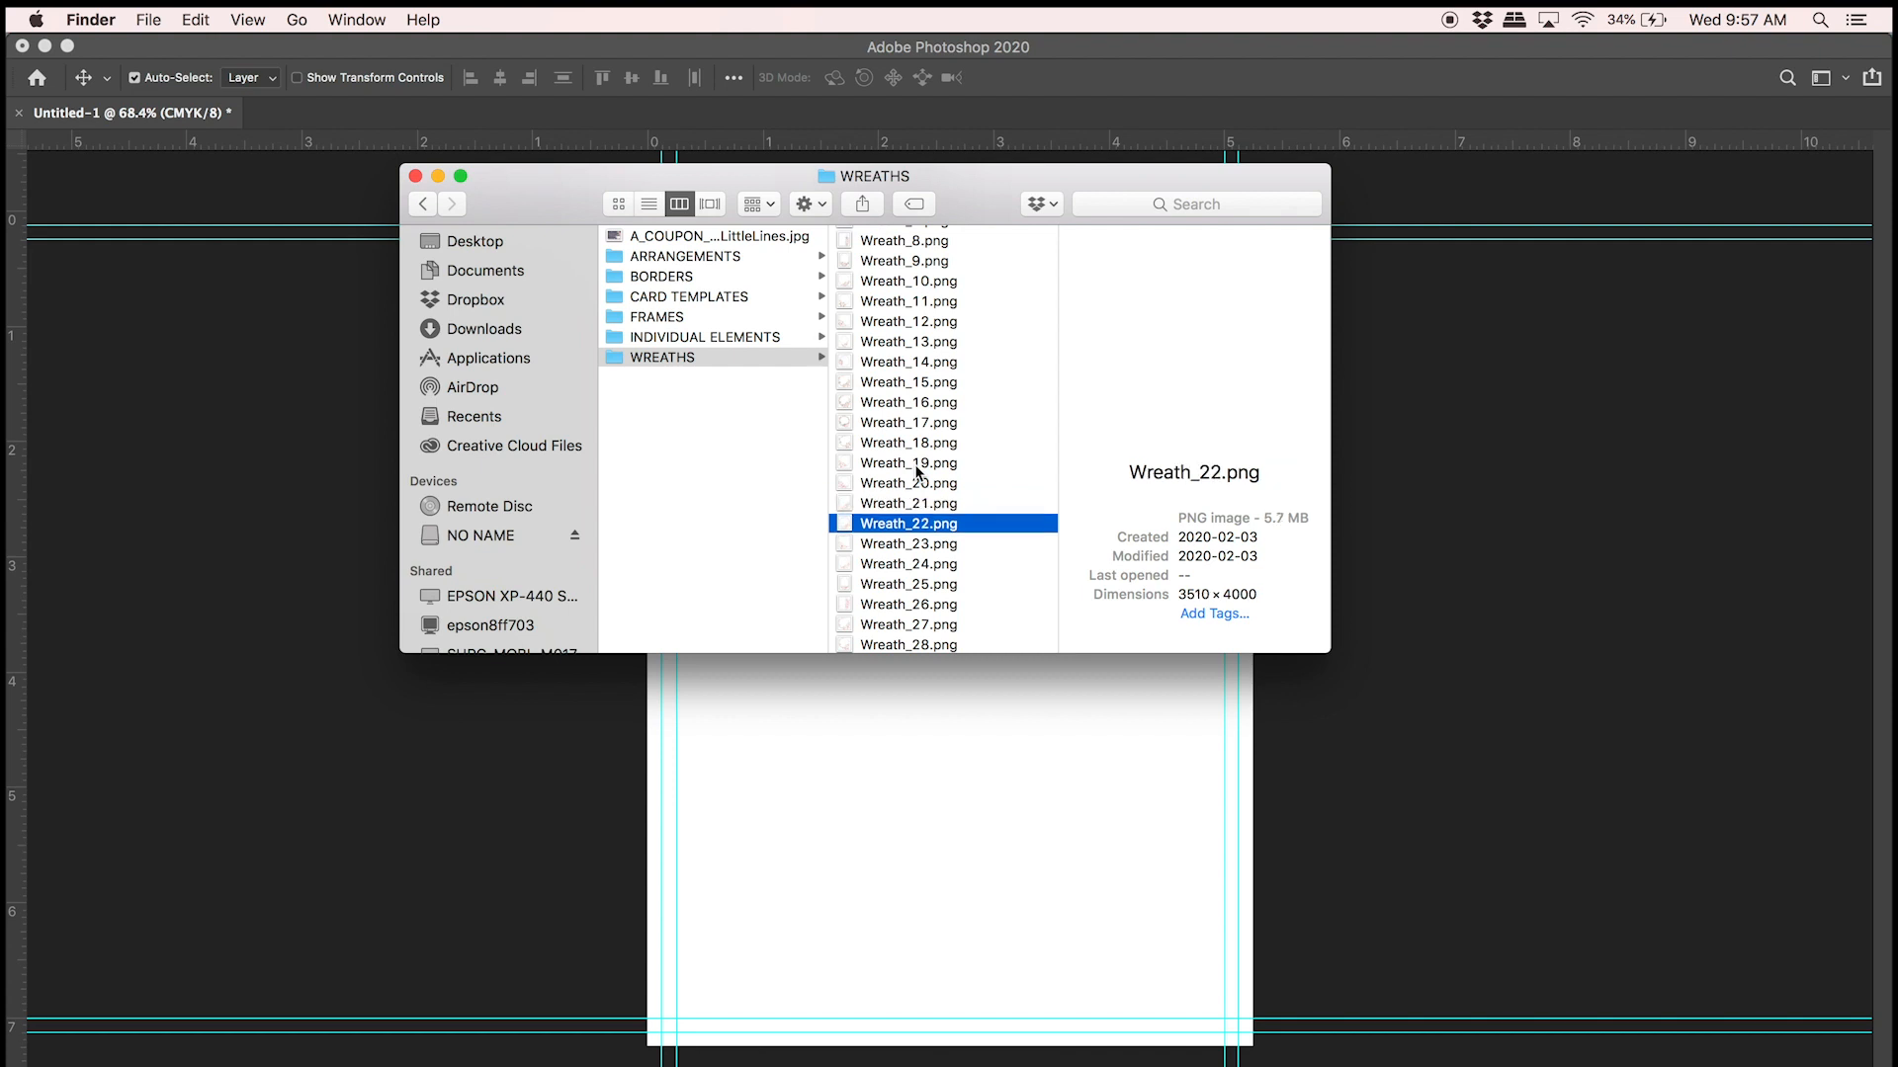
left_click_drag(899, 527, 898, 851)
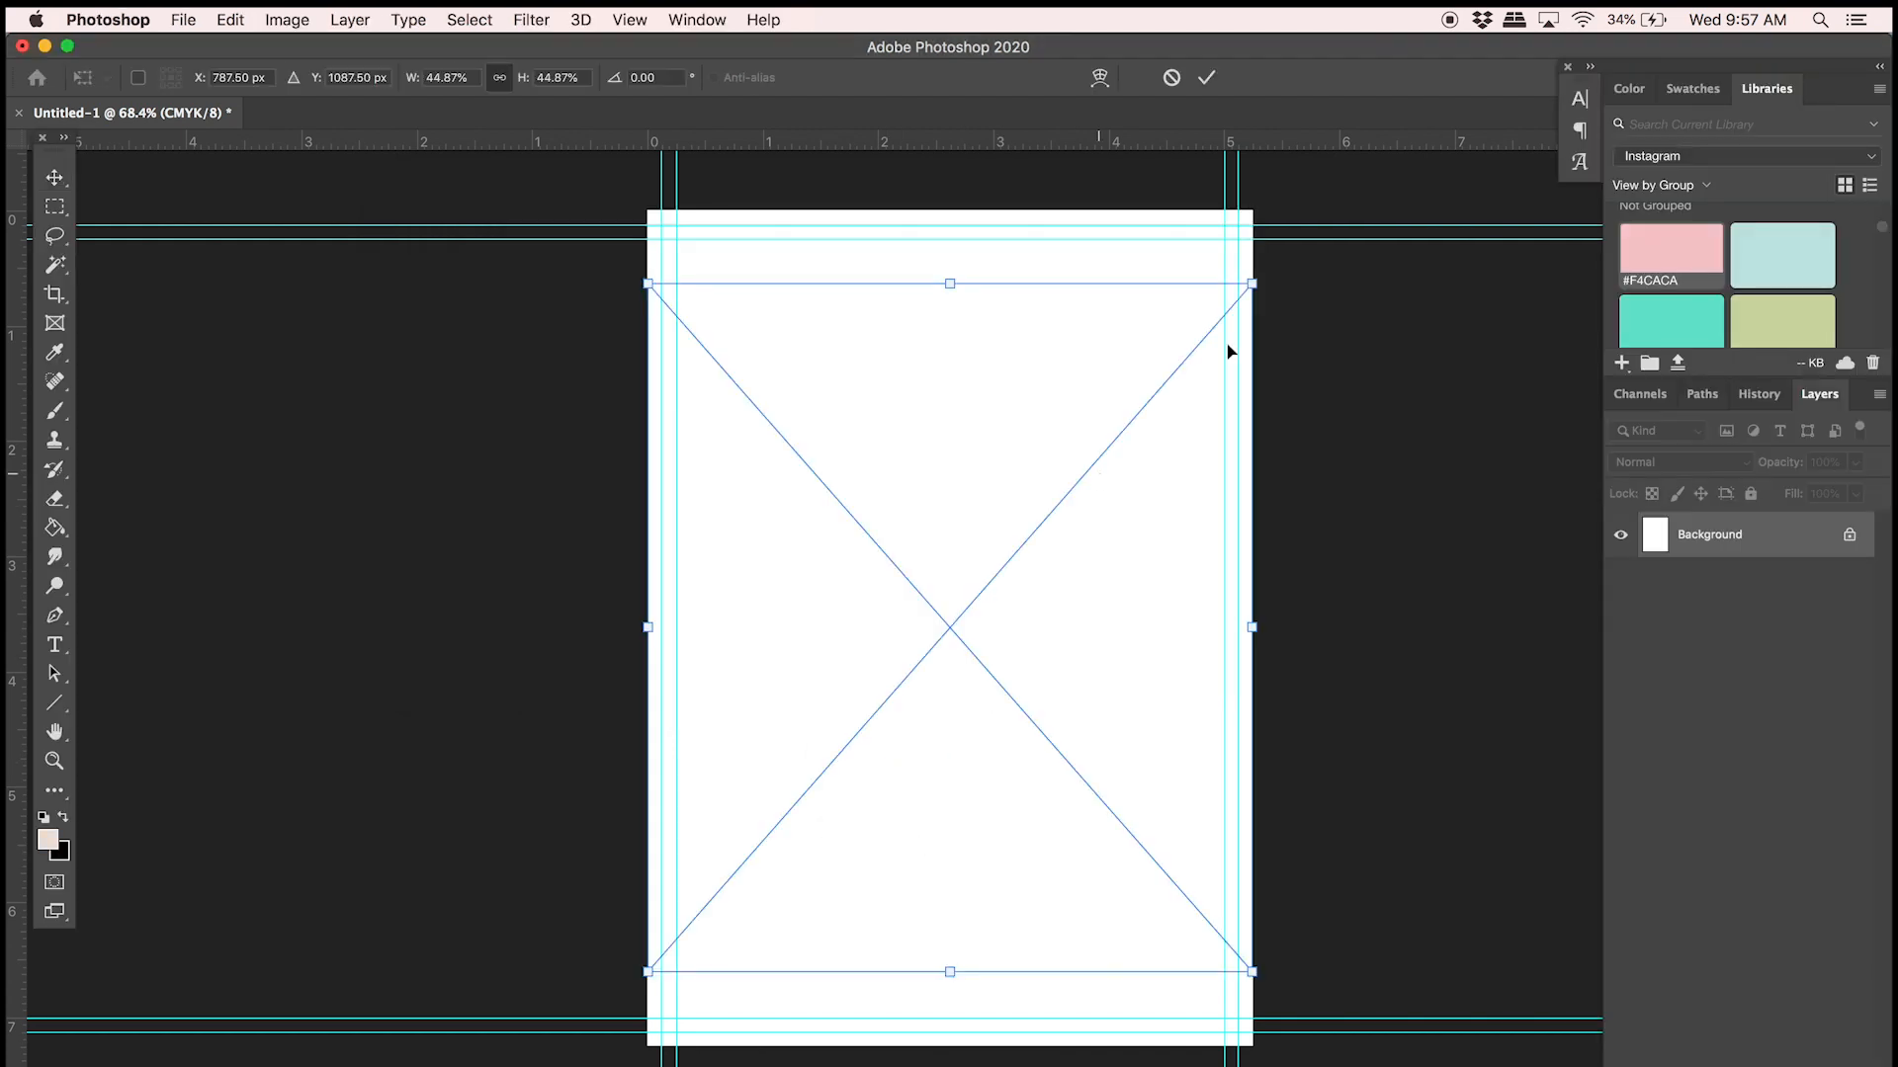
- Enlarge the placed wreath to about 61% so its frame runs off the card's sides, and position its flowers along the bottom edge
left_click_drag(1252, 285, 1381, 190)
left_click_drag(1075, 522, 1093, 516)
key("Return")
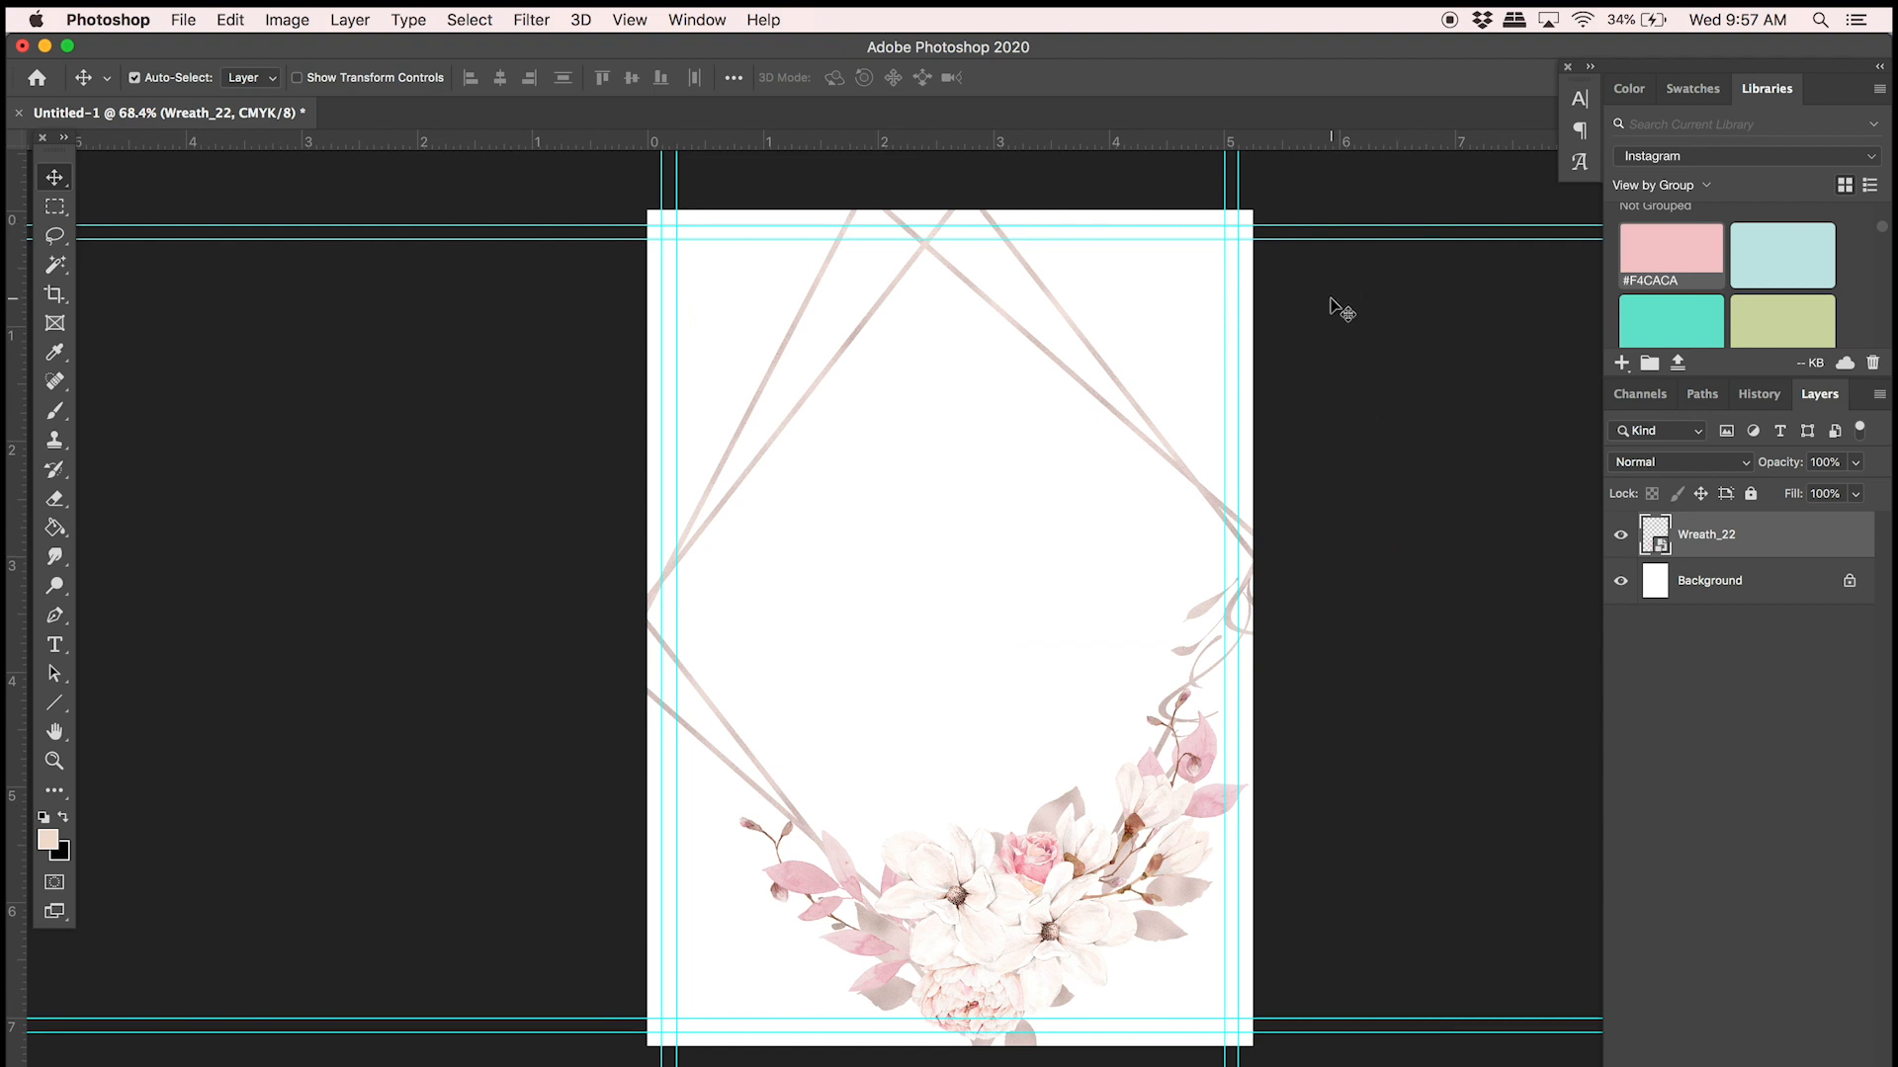
key("super+t")
left_click_drag(1385, 169, 1398, 168)
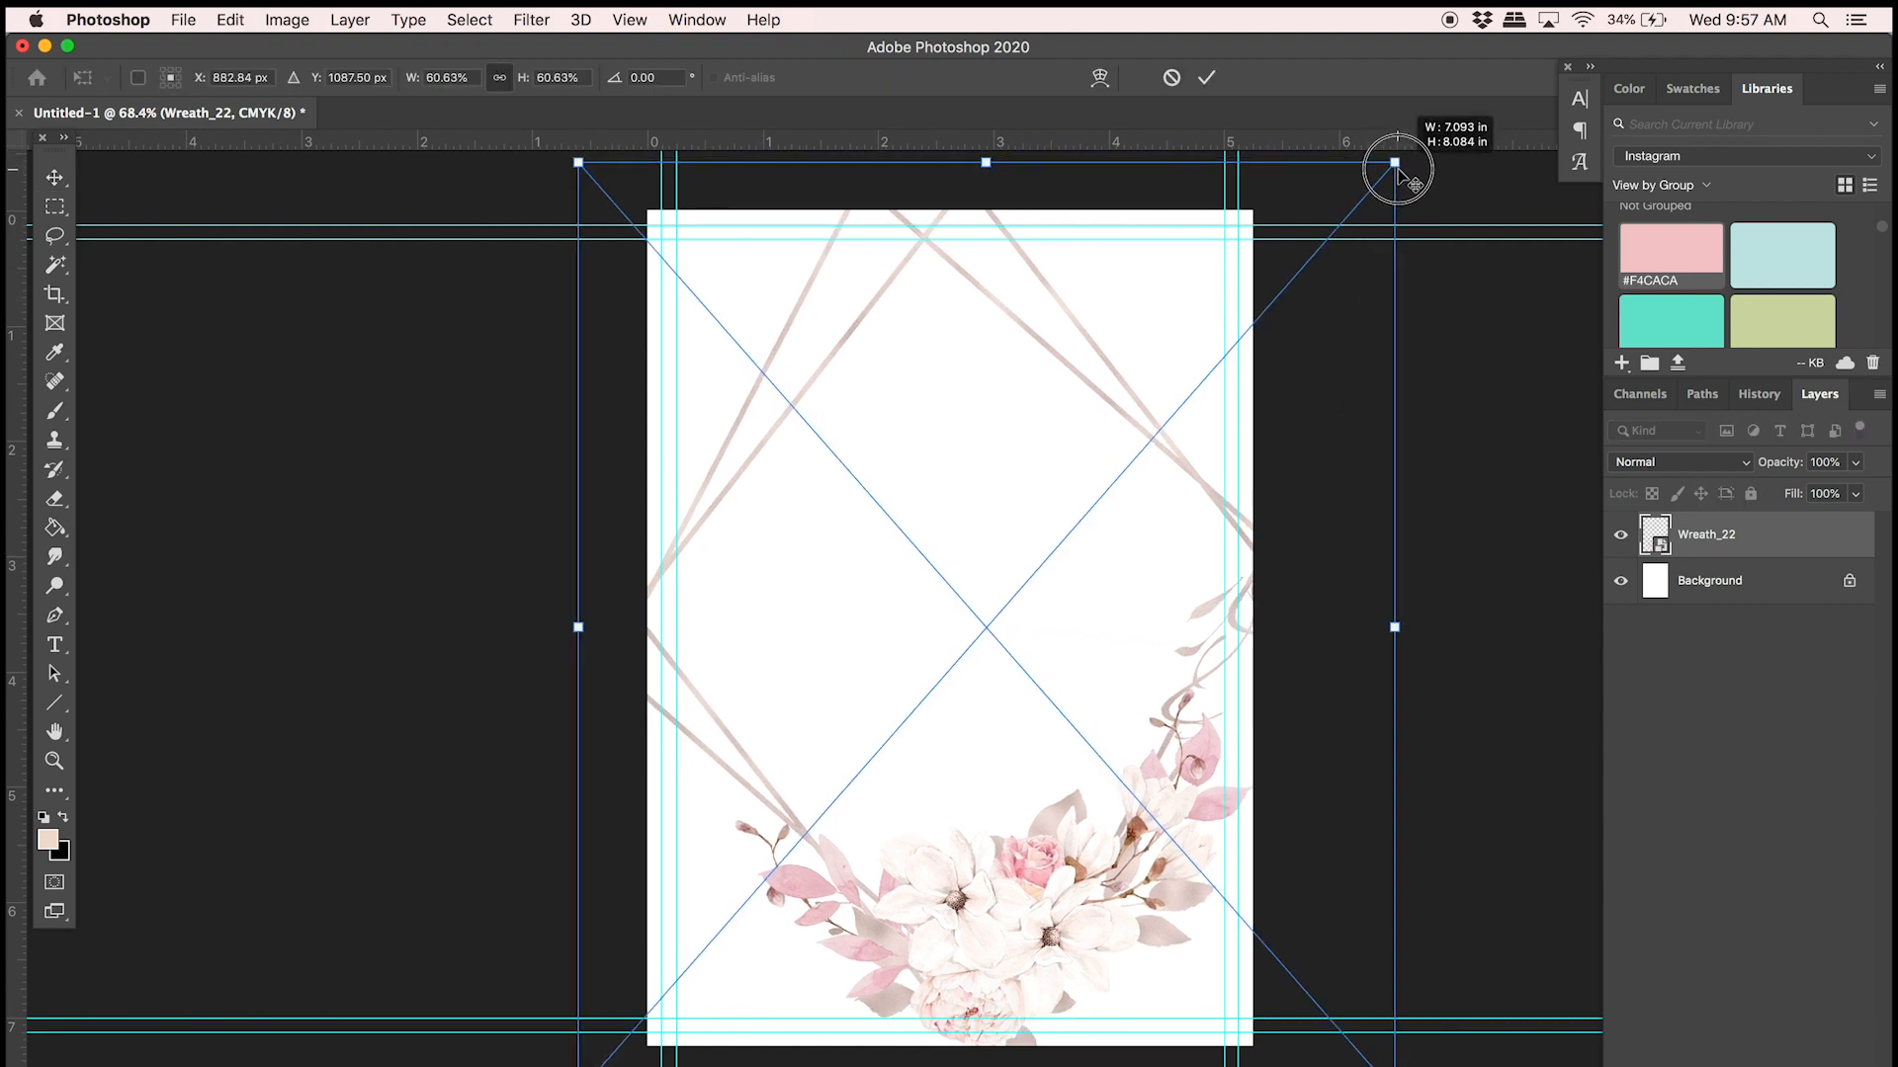
left_click_drag(1105, 537, 1106, 551)
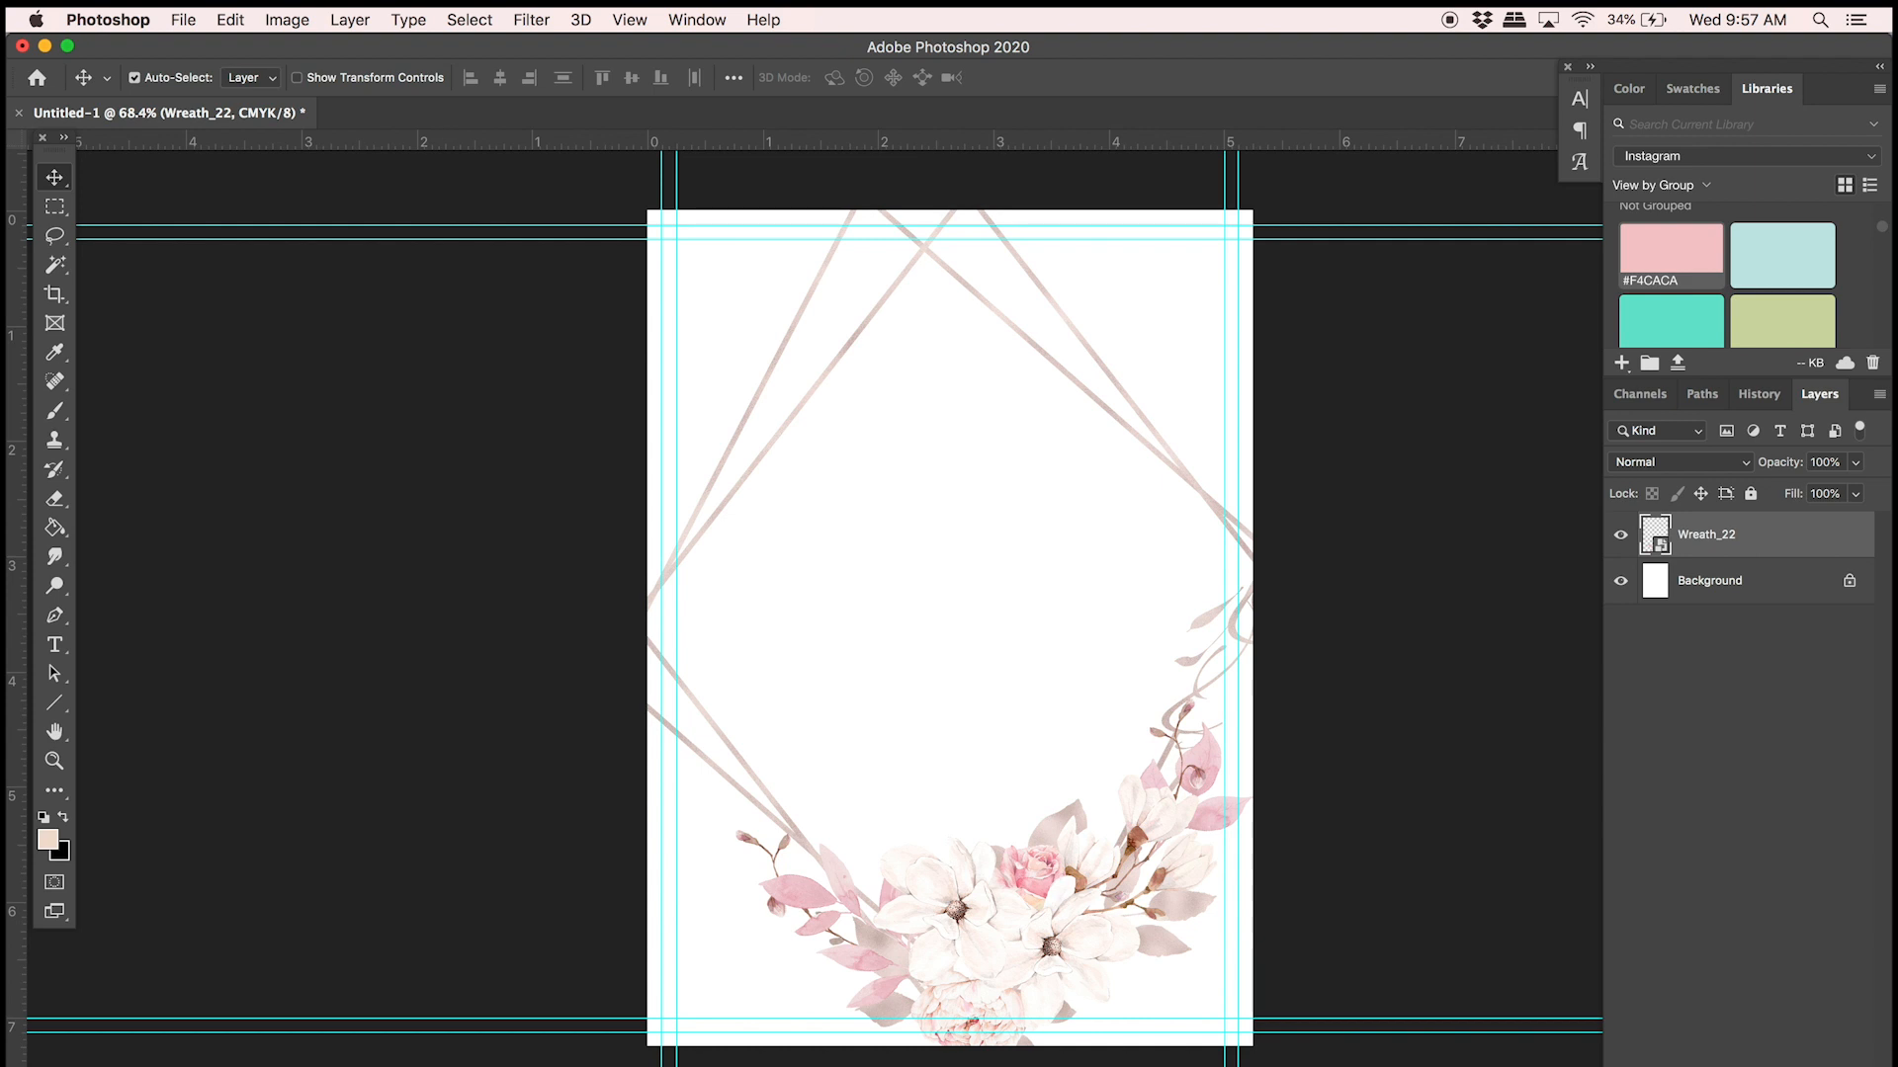
- Switch to Finder and place Splatter.png and Wash_2.png from the WASHES folder in INDIVIDUAL ELEMENTS into the card
key("super+Tab")
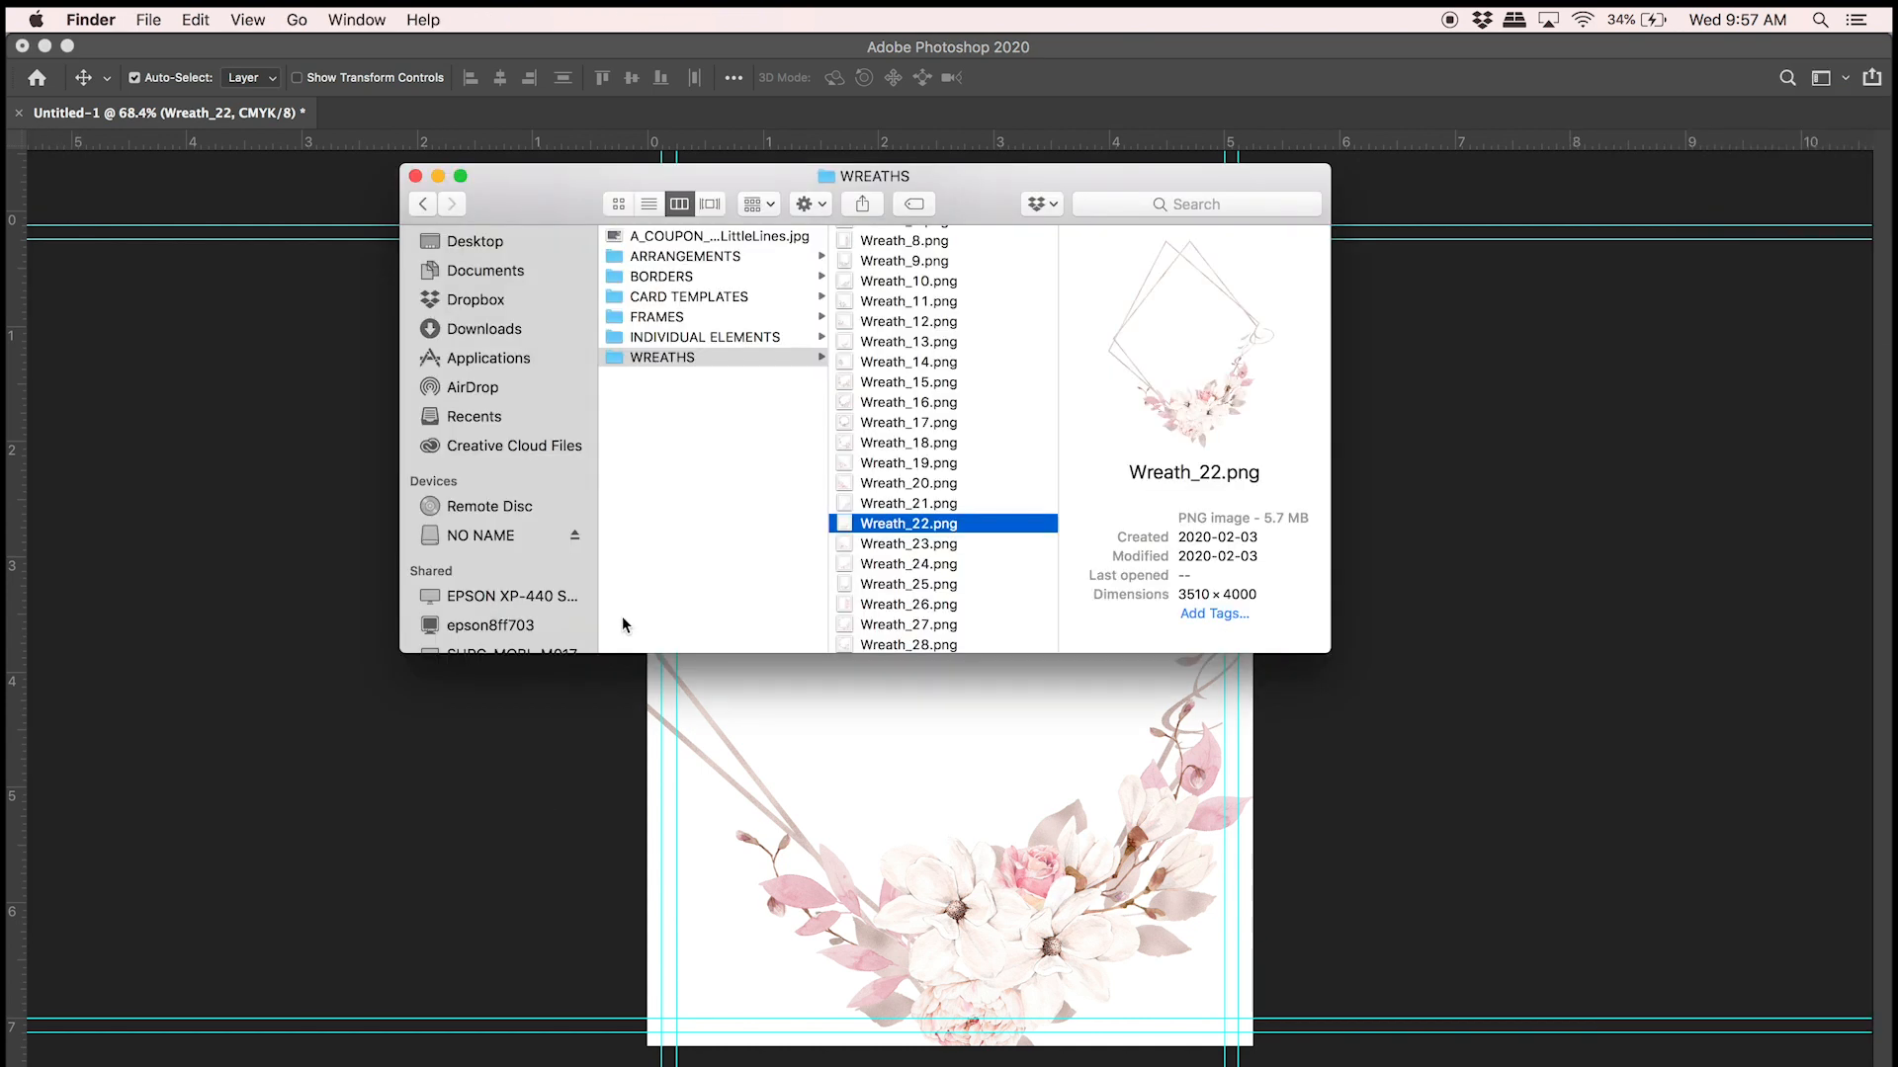
left_click(718, 337)
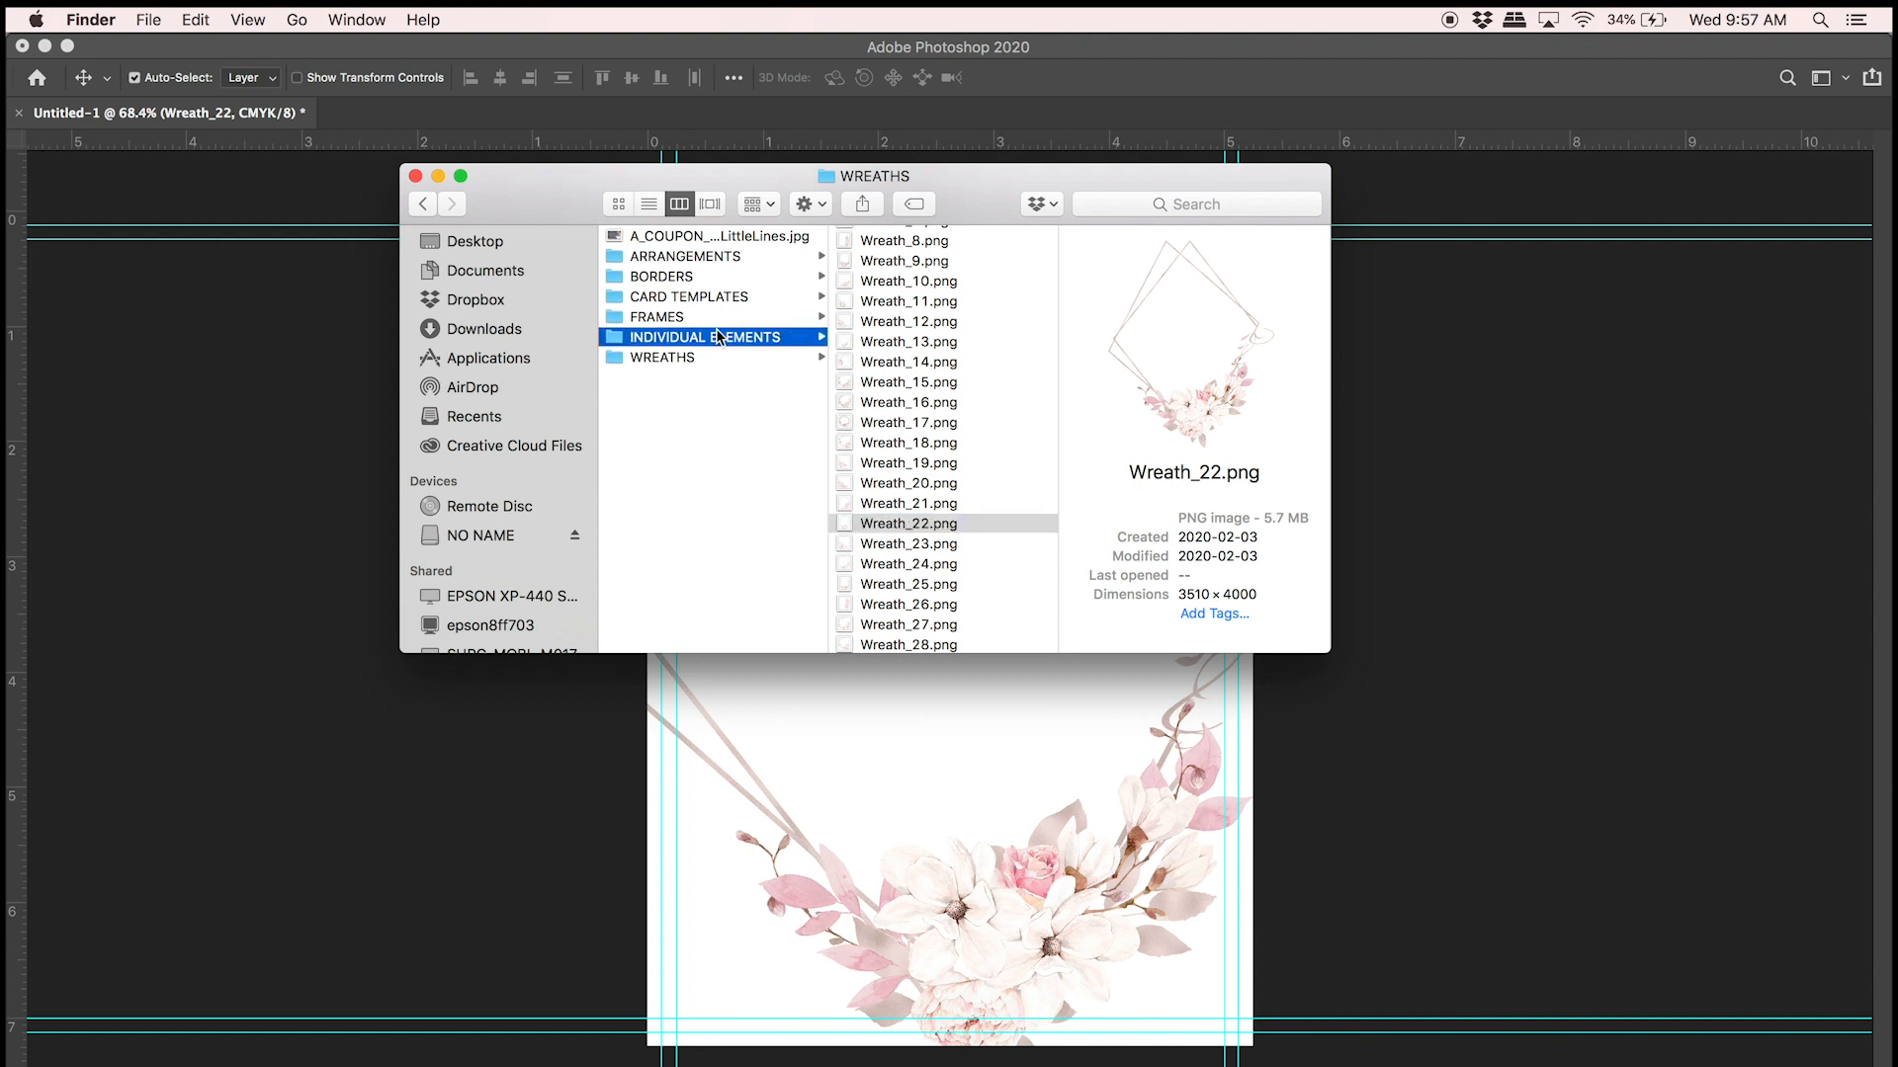
left_click(894, 317)
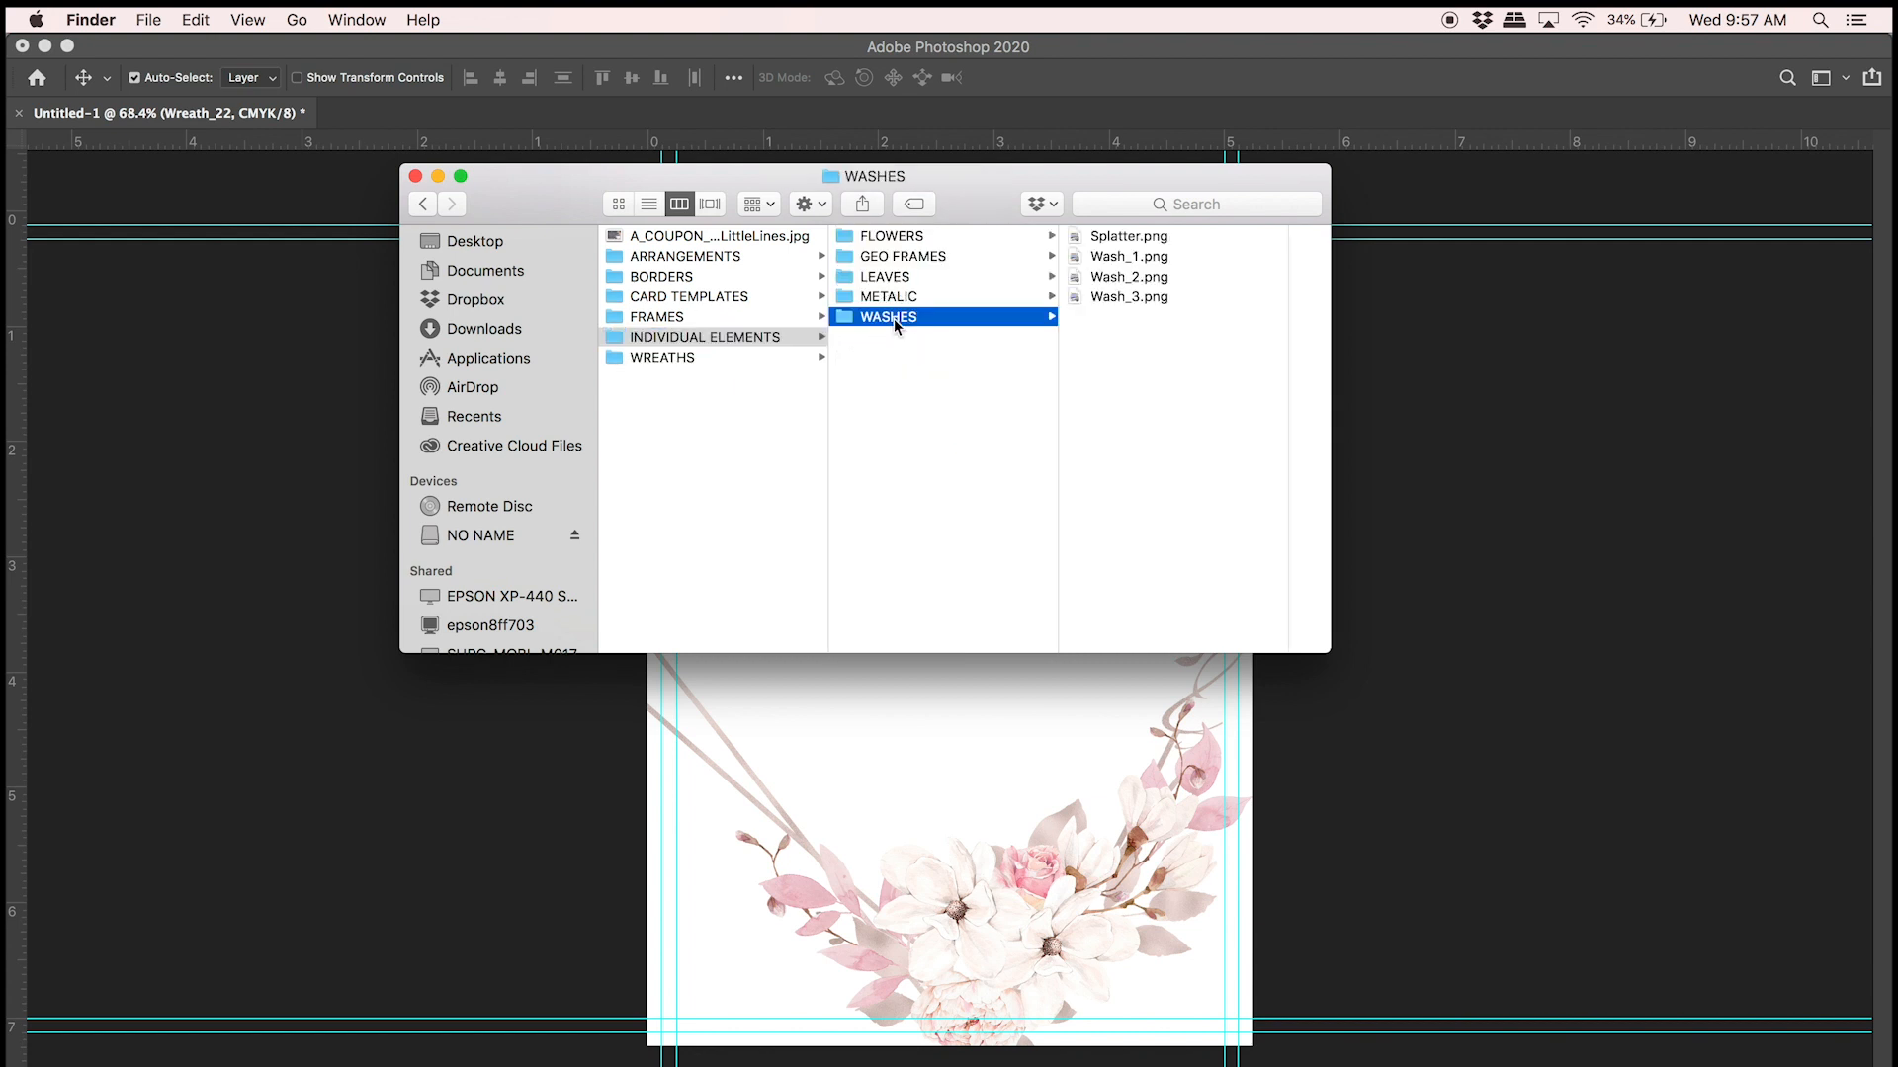
left_click(1143, 278)
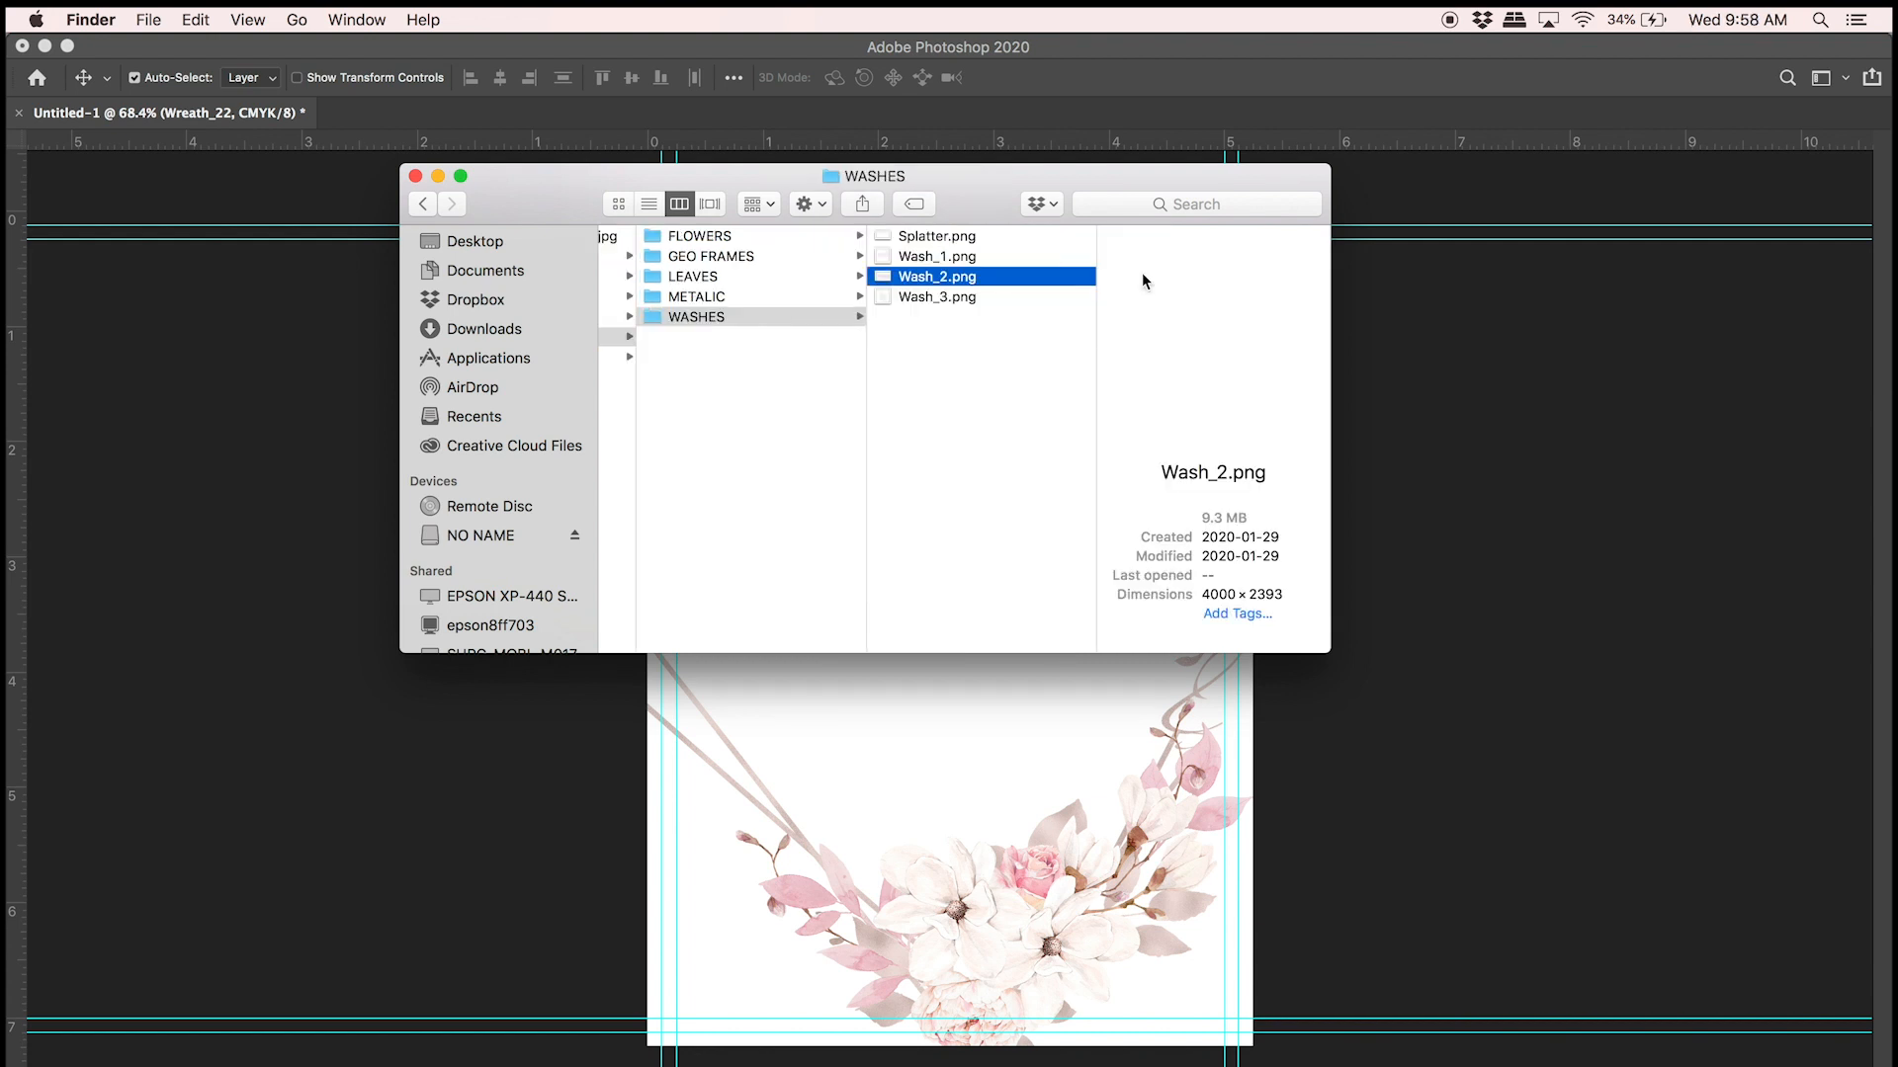
left_click(967, 238, "super")
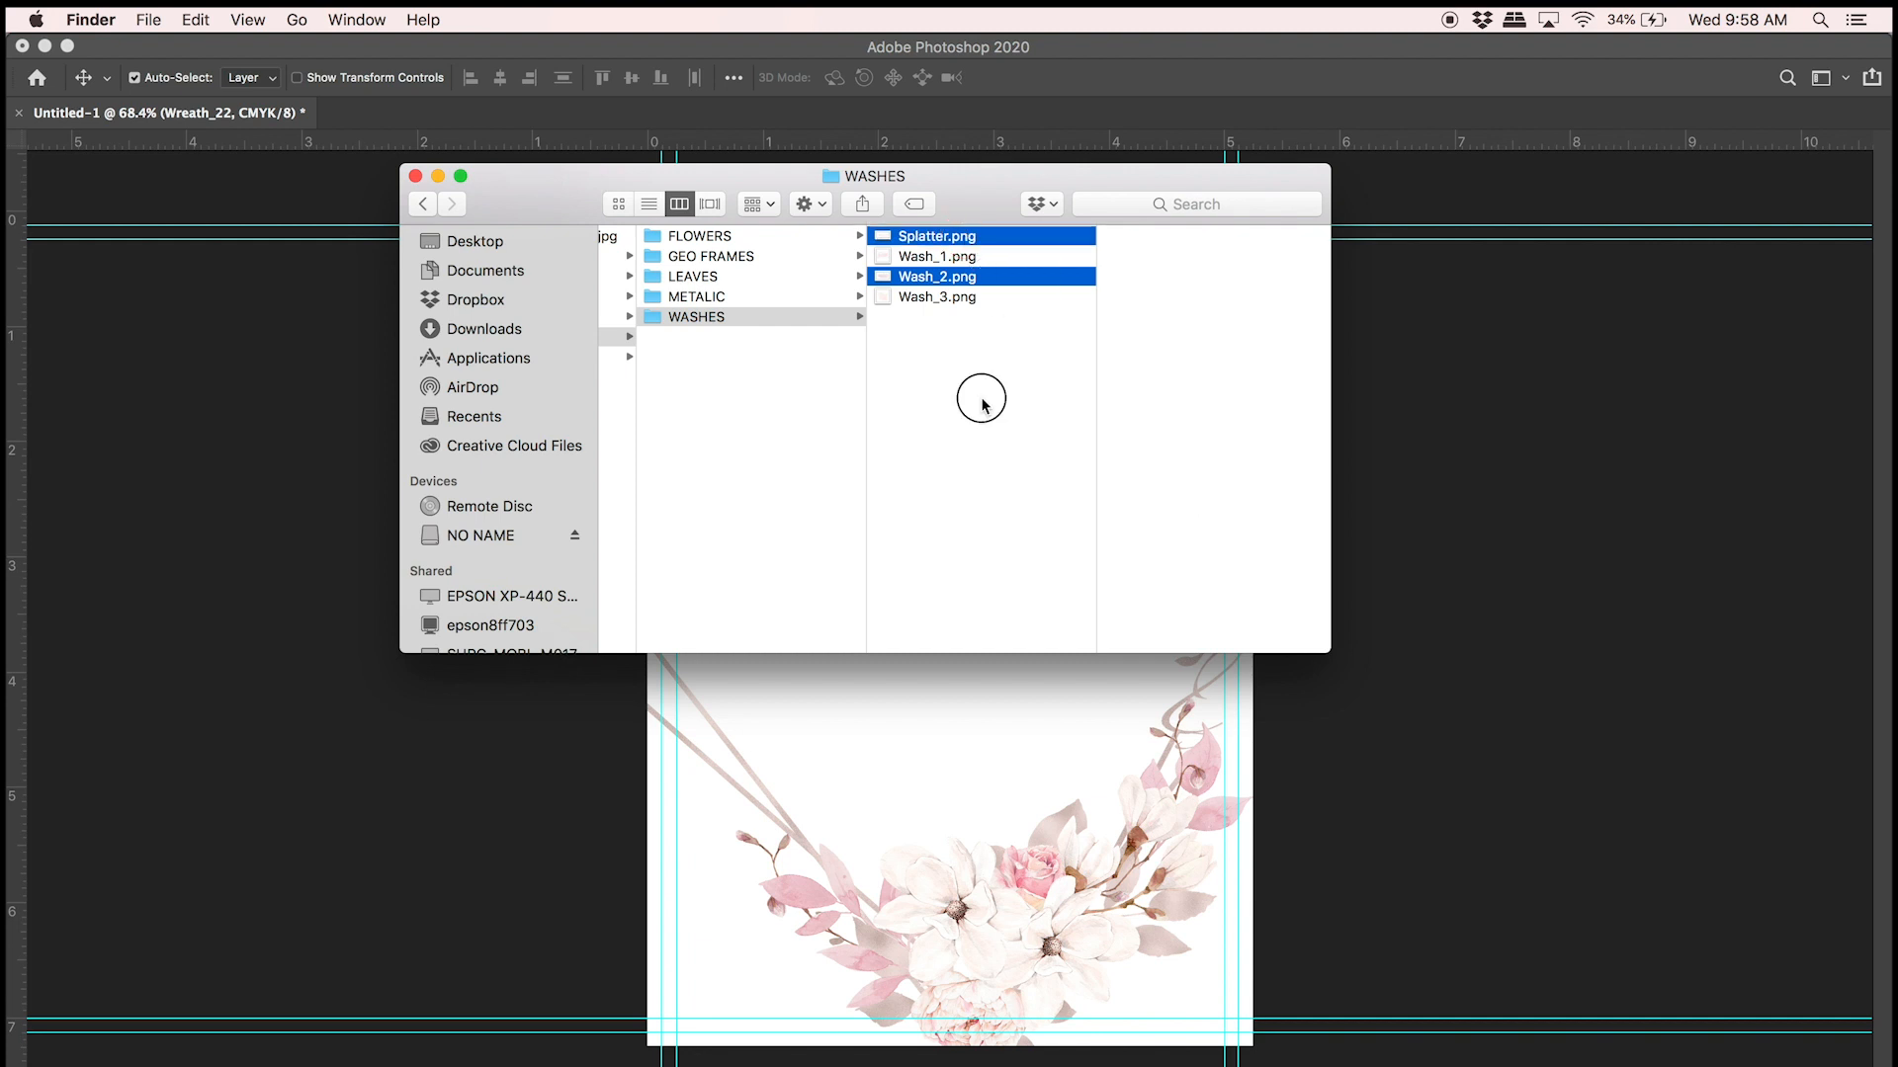
left_click_drag(995, 295, 860, 849)
- Tilt the Splatter artwork counterclockwise, move it to the upper part of the card, and commit its placement
left_click_drag(1292, 455, 1195, 381)
left_click_drag(1093, 606, 1083, 350)
key("Return")
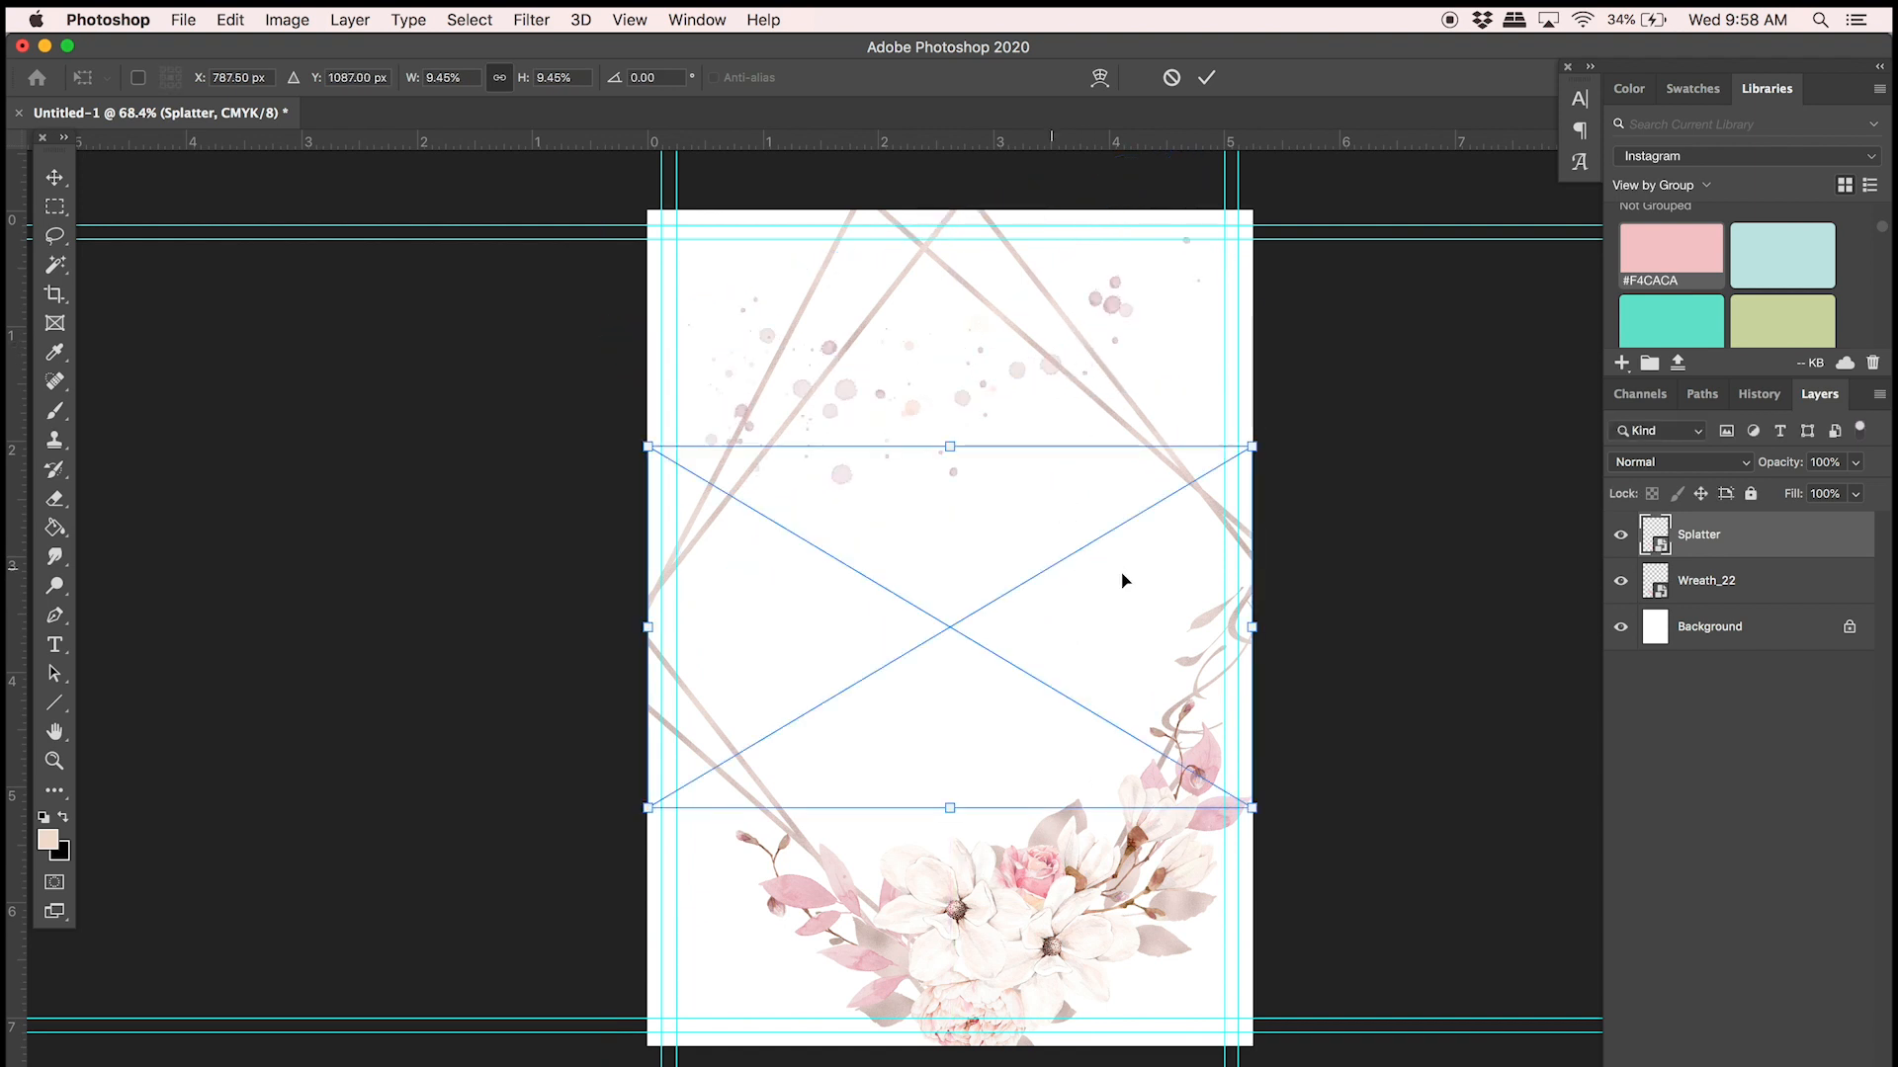
- Scale the Wash_2 artwork to about 13%, rotate it about -19 degrees, and place it across the top of the card
left_click_drag(1252, 447, 1471, 303)
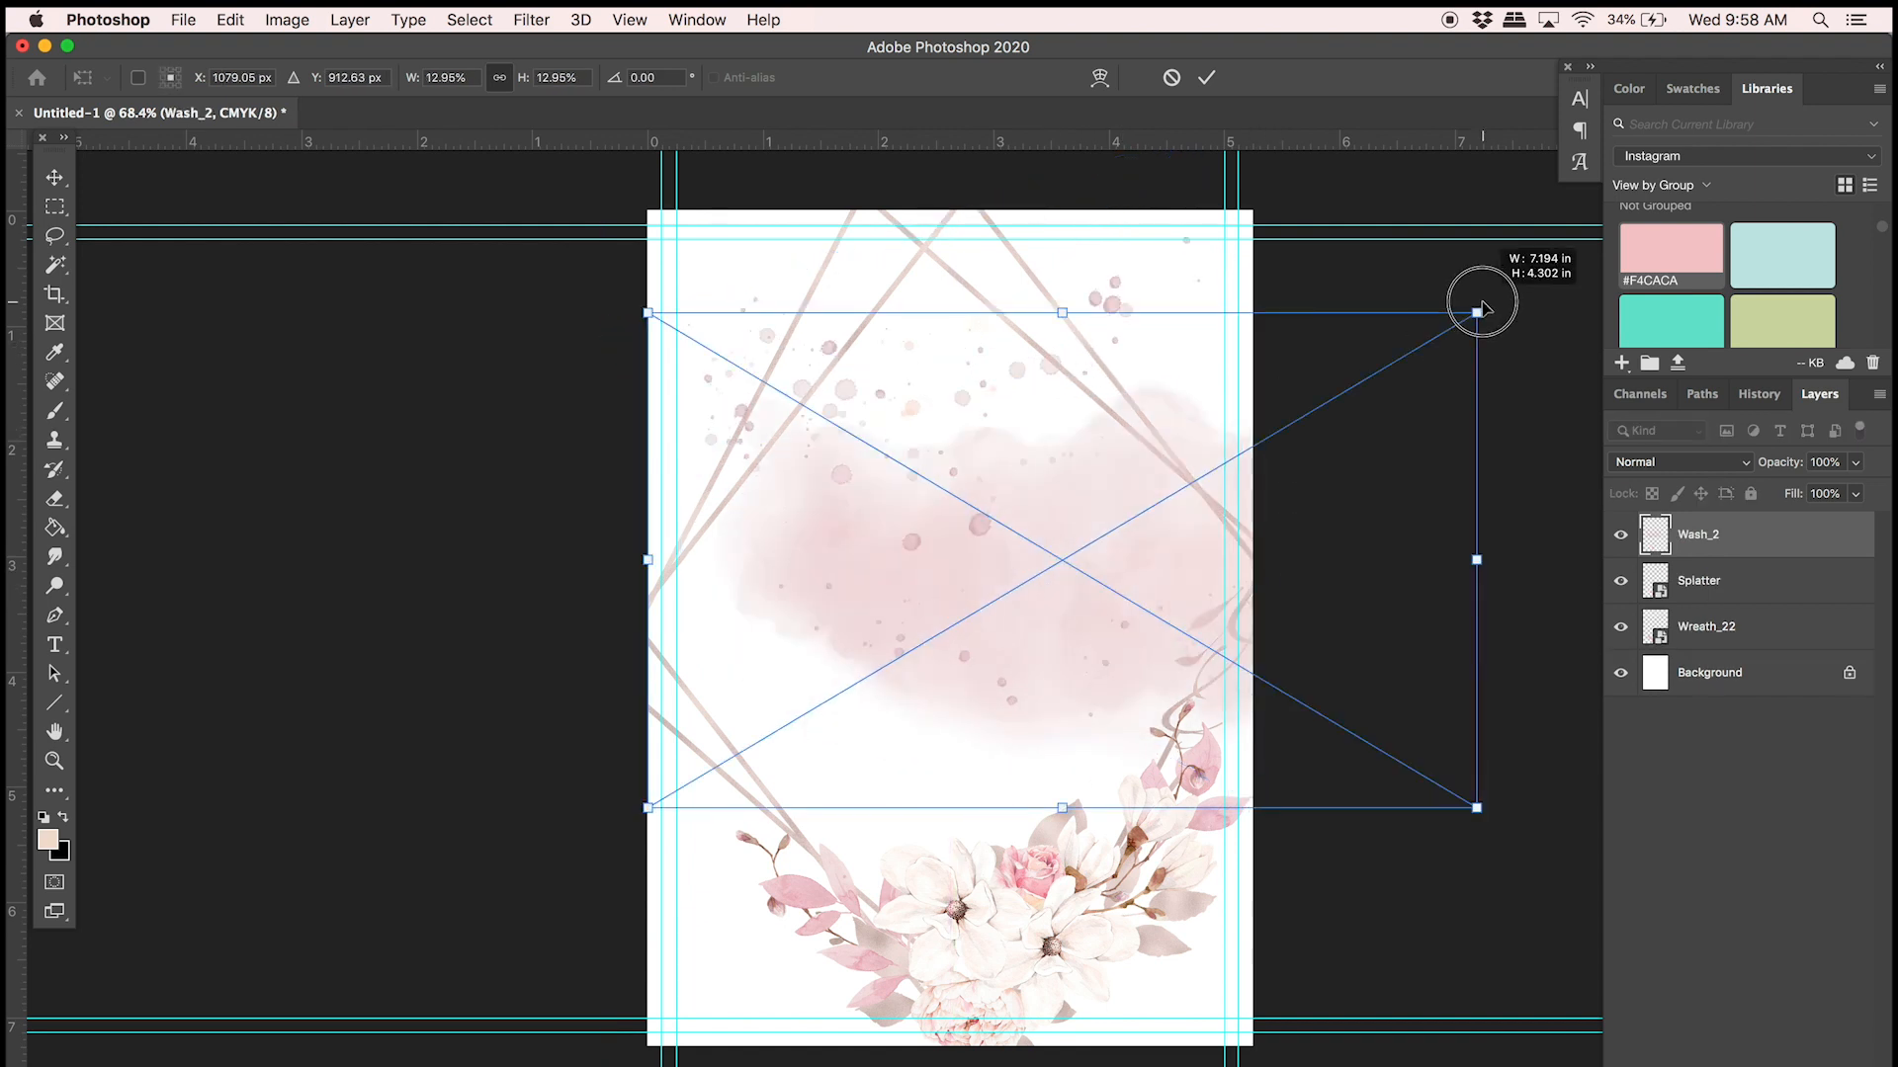
left_click_drag(1325, 512, 1107, 450)
left_click_drag(1315, 405, 1160, 319)
left_click_drag(1095, 384, 1078, 329)
key("Return")
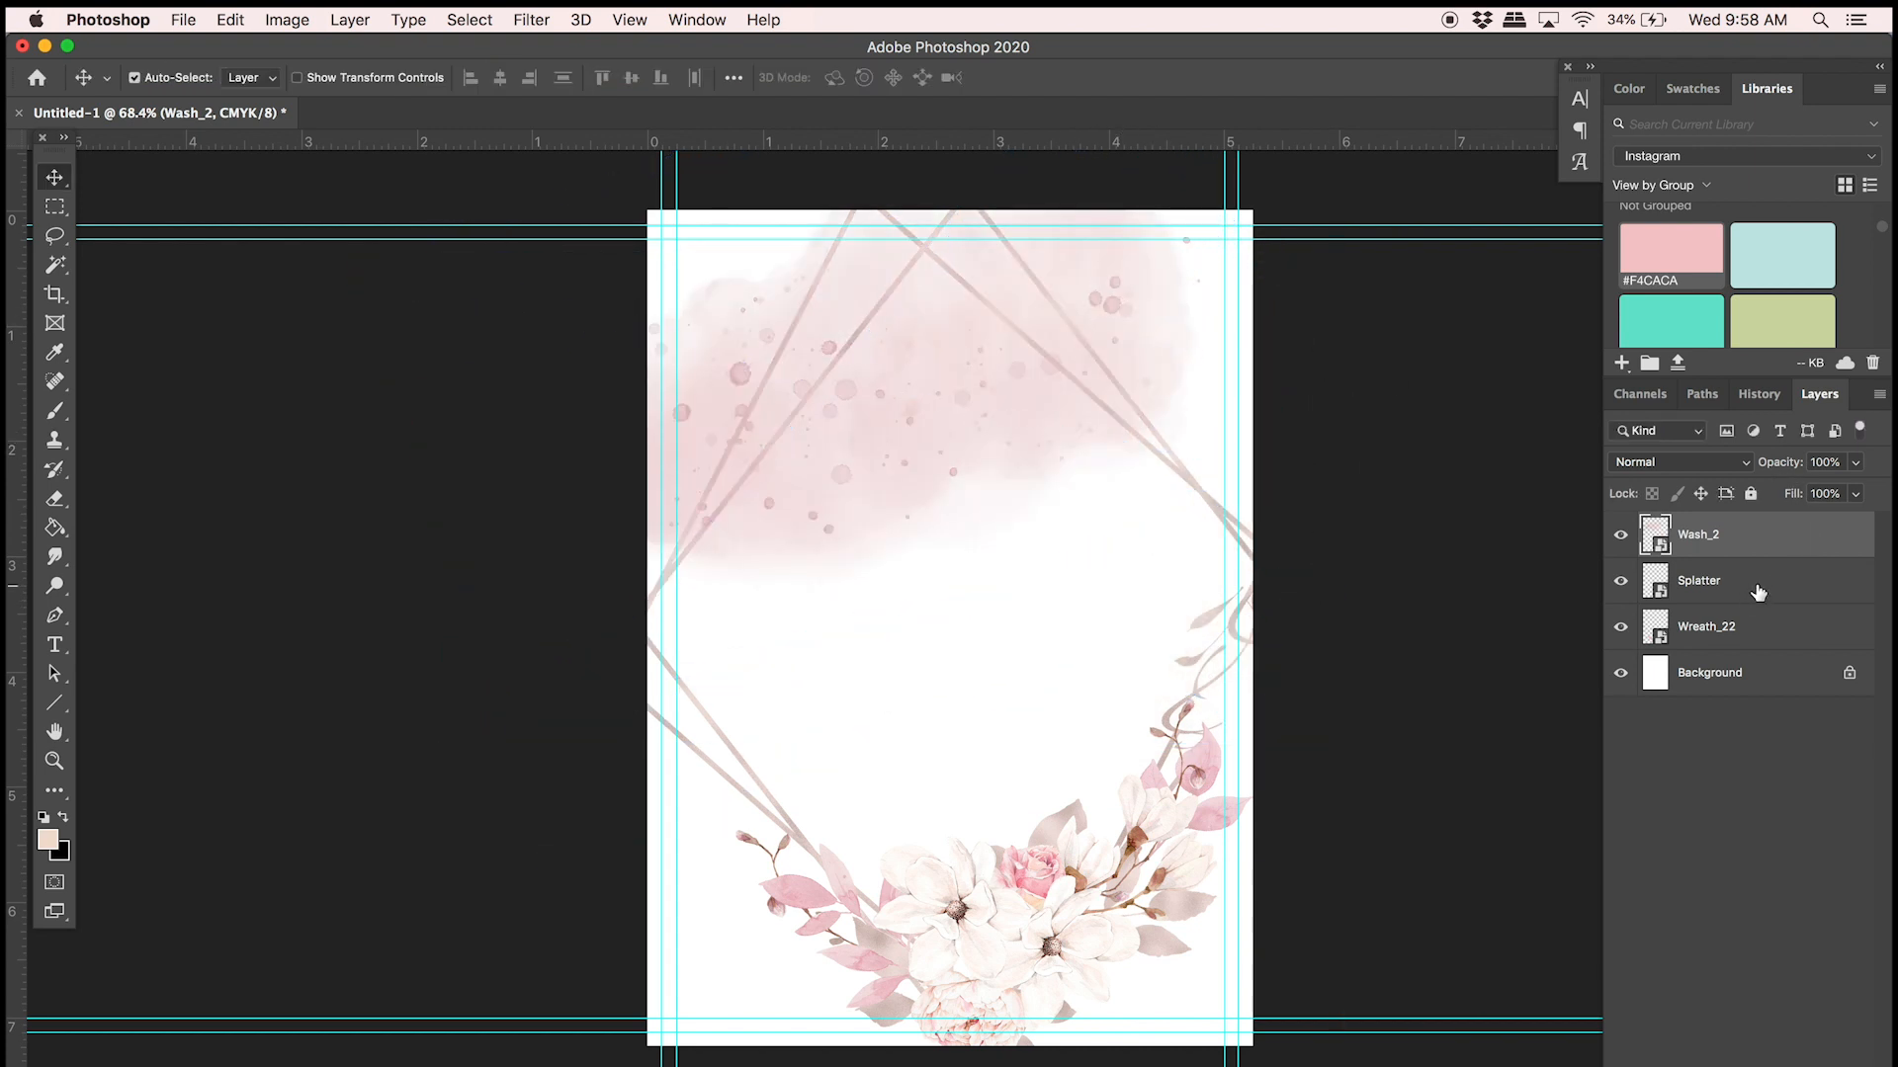
- Move the Wreath_22 layer to the top of the layer stack, above Wash_2 and Splatter
left_click(1744, 641)
left_click_drag(1785, 643, 1763, 513)
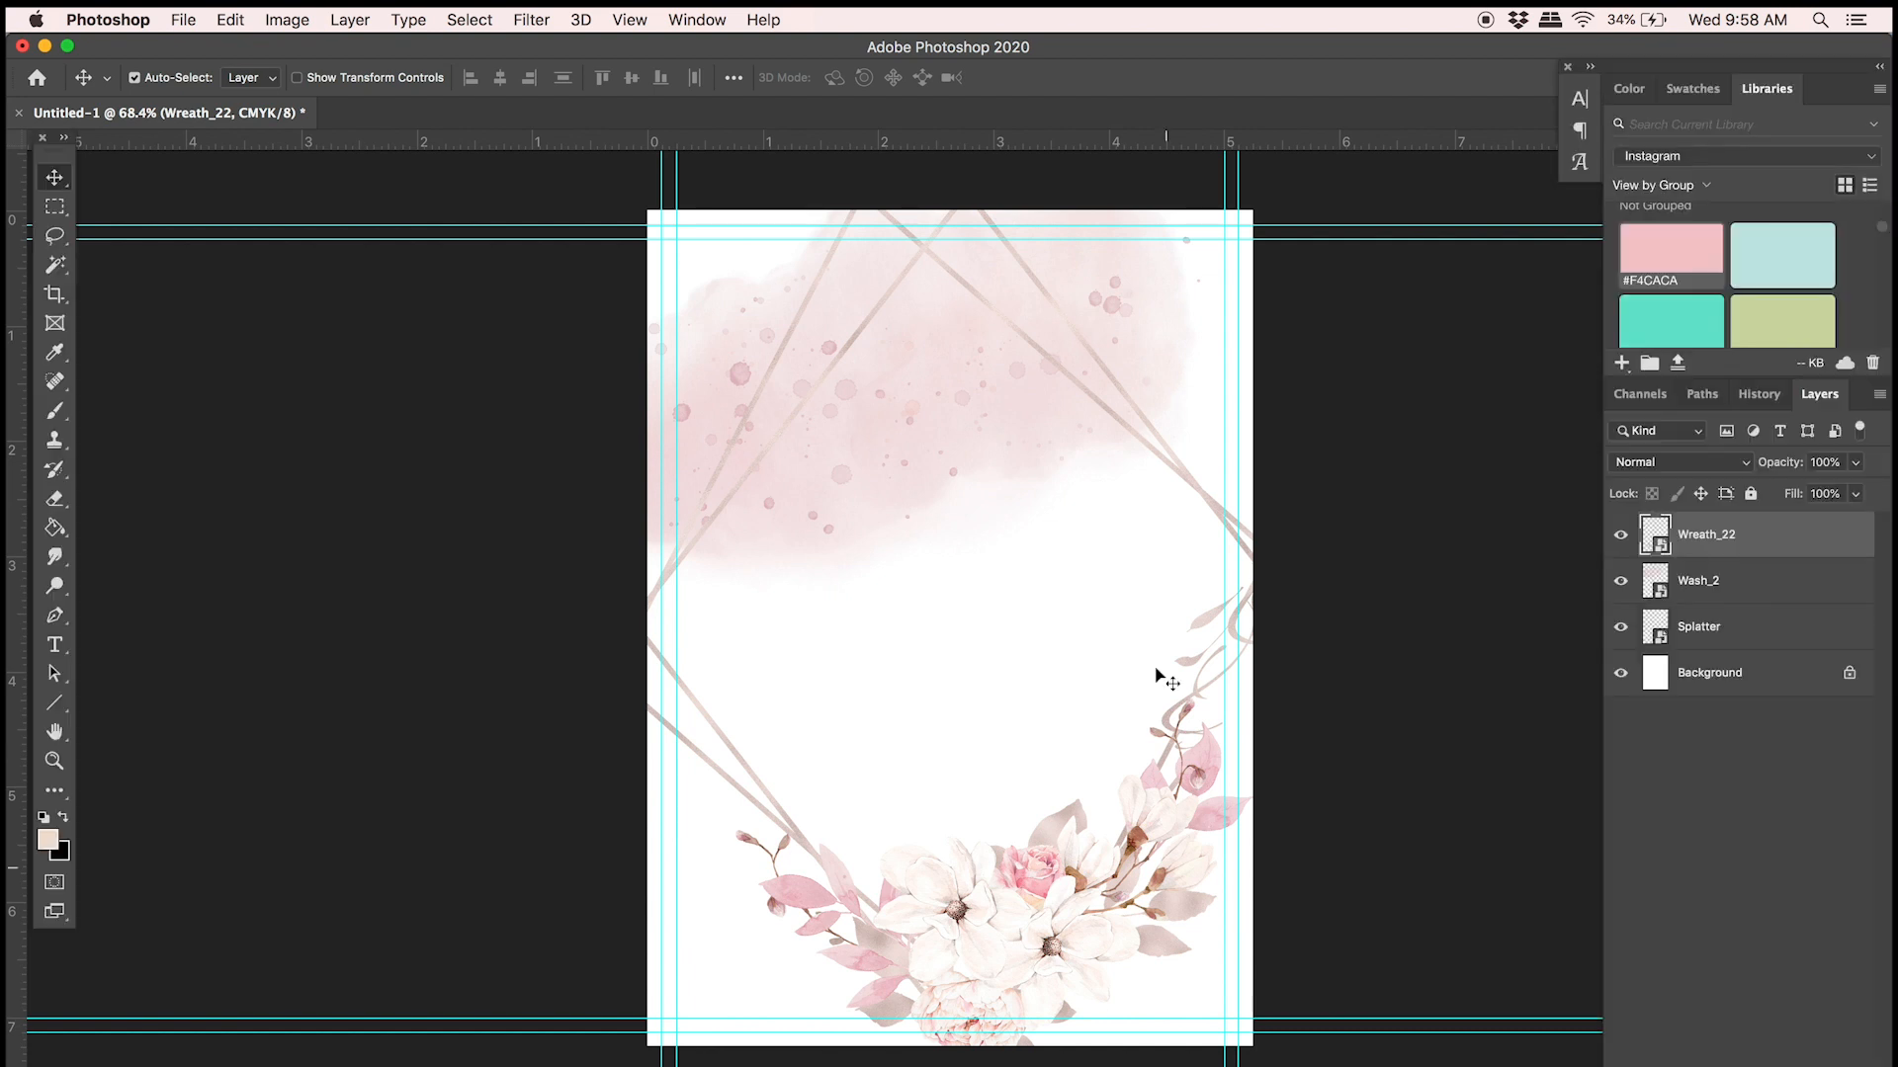
- Transform the Wash_2 artwork again, rotating and shifting it so it fills the card's upper-left corner
left_click(999, 423)
key("super+t")
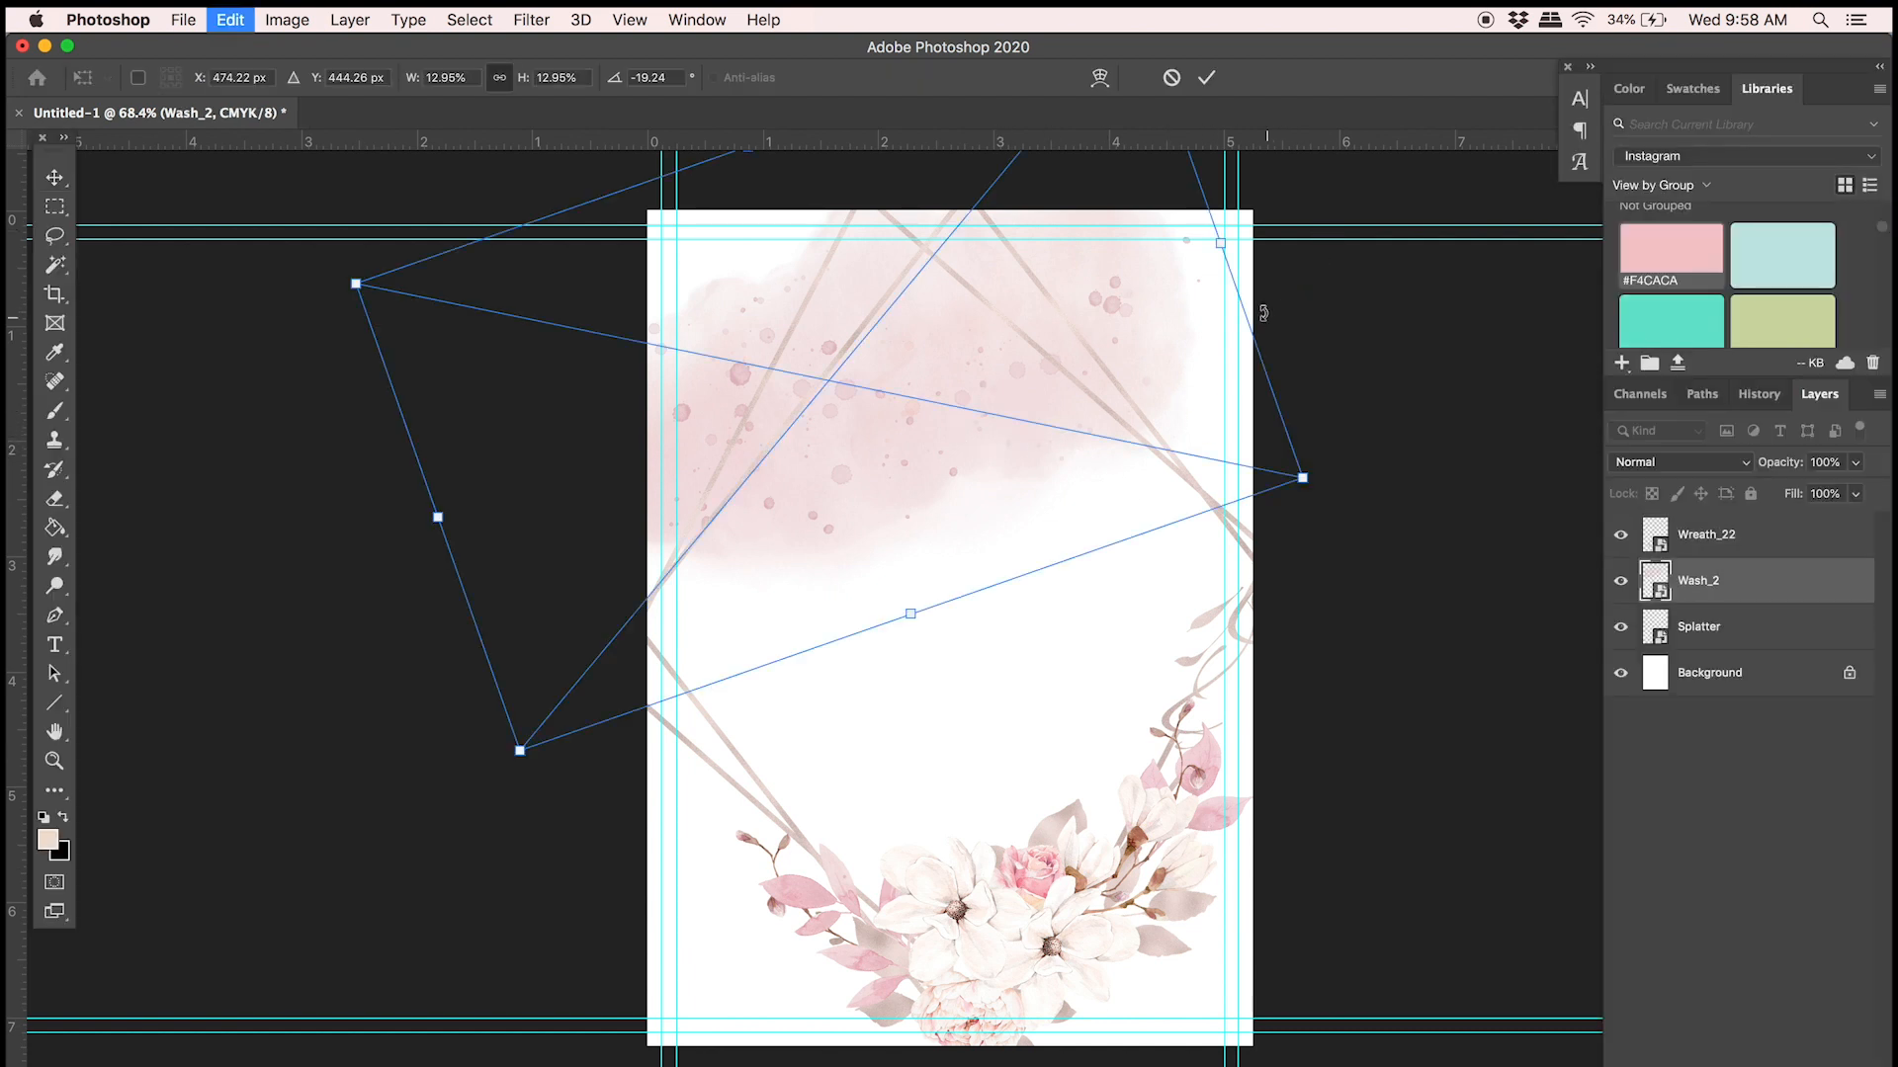
left_click_drag(1307, 497, 1419, 350)
left_click_drag(1190, 357, 999, 292)
left_click_drag(1171, 383, 1294, 381)
mouse_move(1110, 305)
left_mouse_down()
mouse_move(1093, 288)
mouse_move(1099, 308)
left_mouse_up()
key("Return")
- Move the Splatter artwork up and to the right and free-transform it so its drops spread along the card's top edge
left_click(1110, 303)
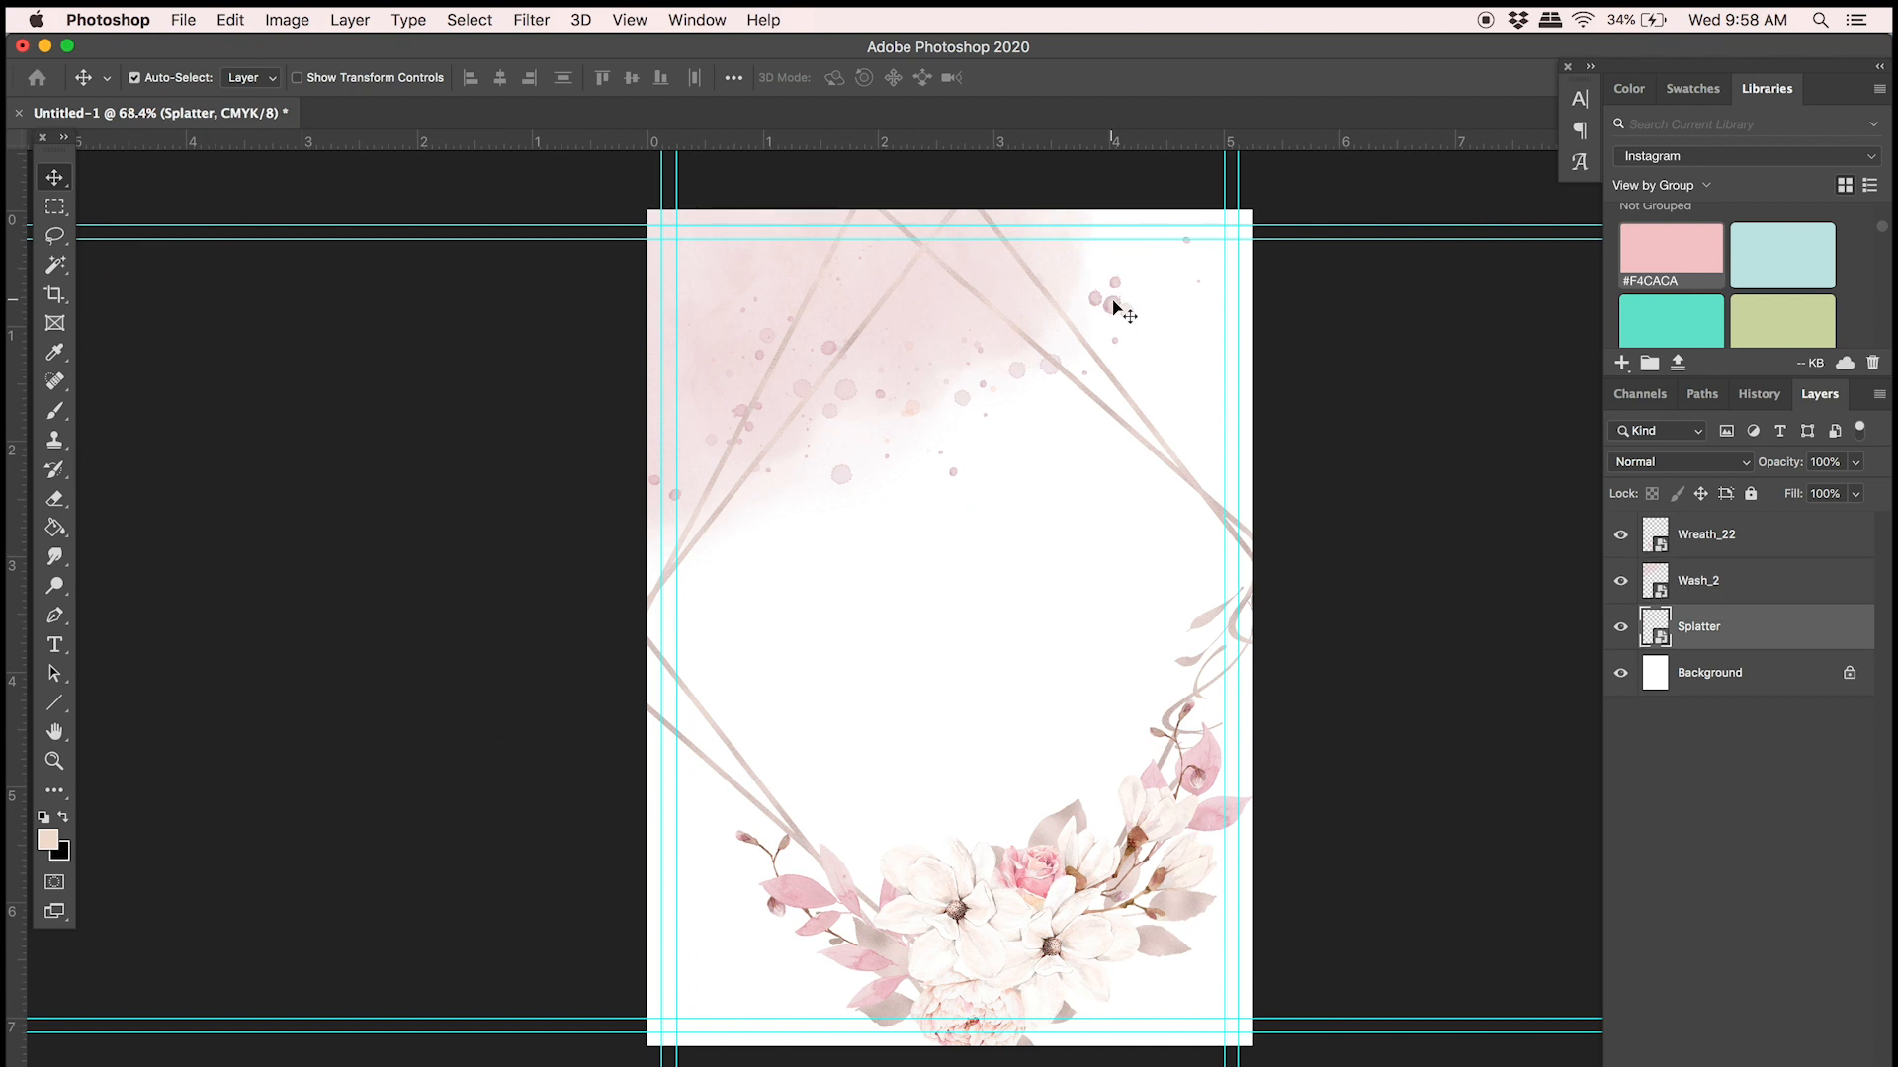
left_click_drag(1046, 269, 1134, 257)
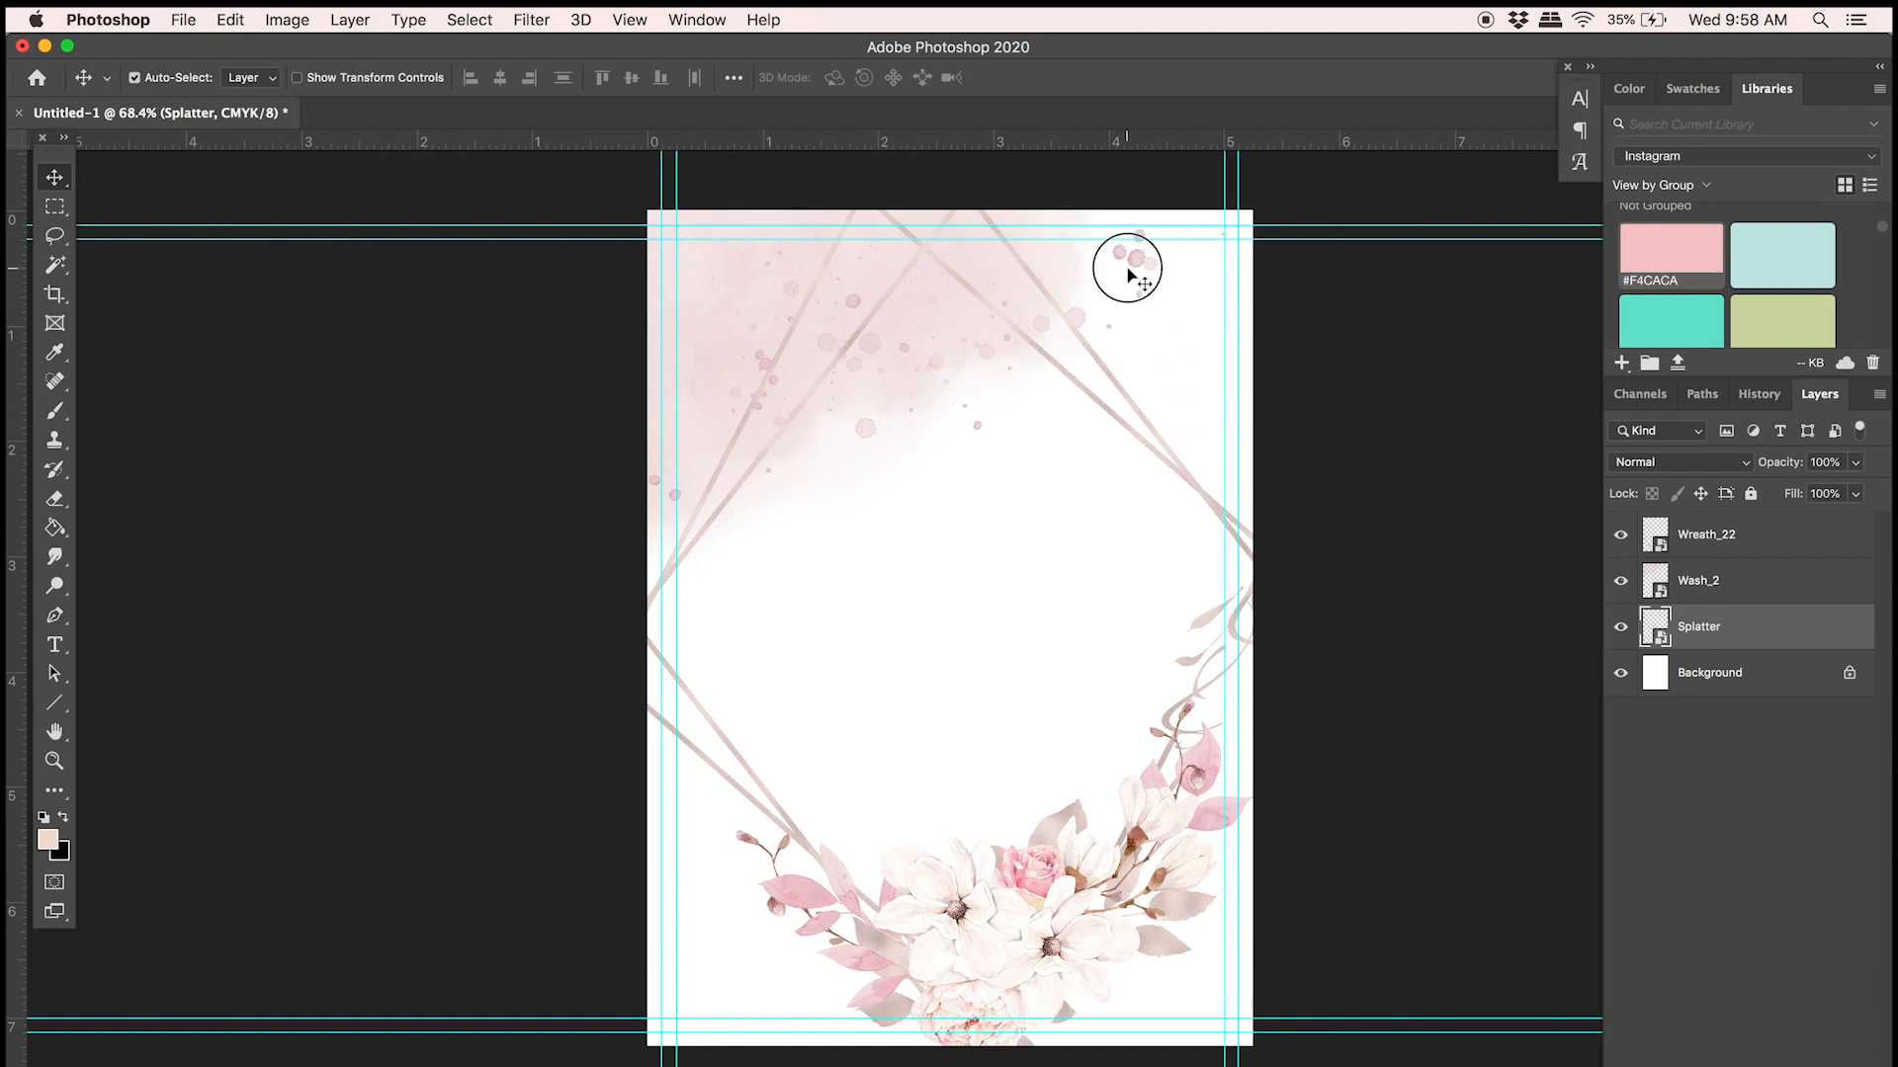
key("super+t")
left_click_drag(1294, 364, 1398, 161)
left_click_drag(1191, 375, 1232, 217)
key("Return")
- Duplicate the Wash_2 layer and move the copy to the card's lower-right corner behind the flowers
left_click(1642, 598)
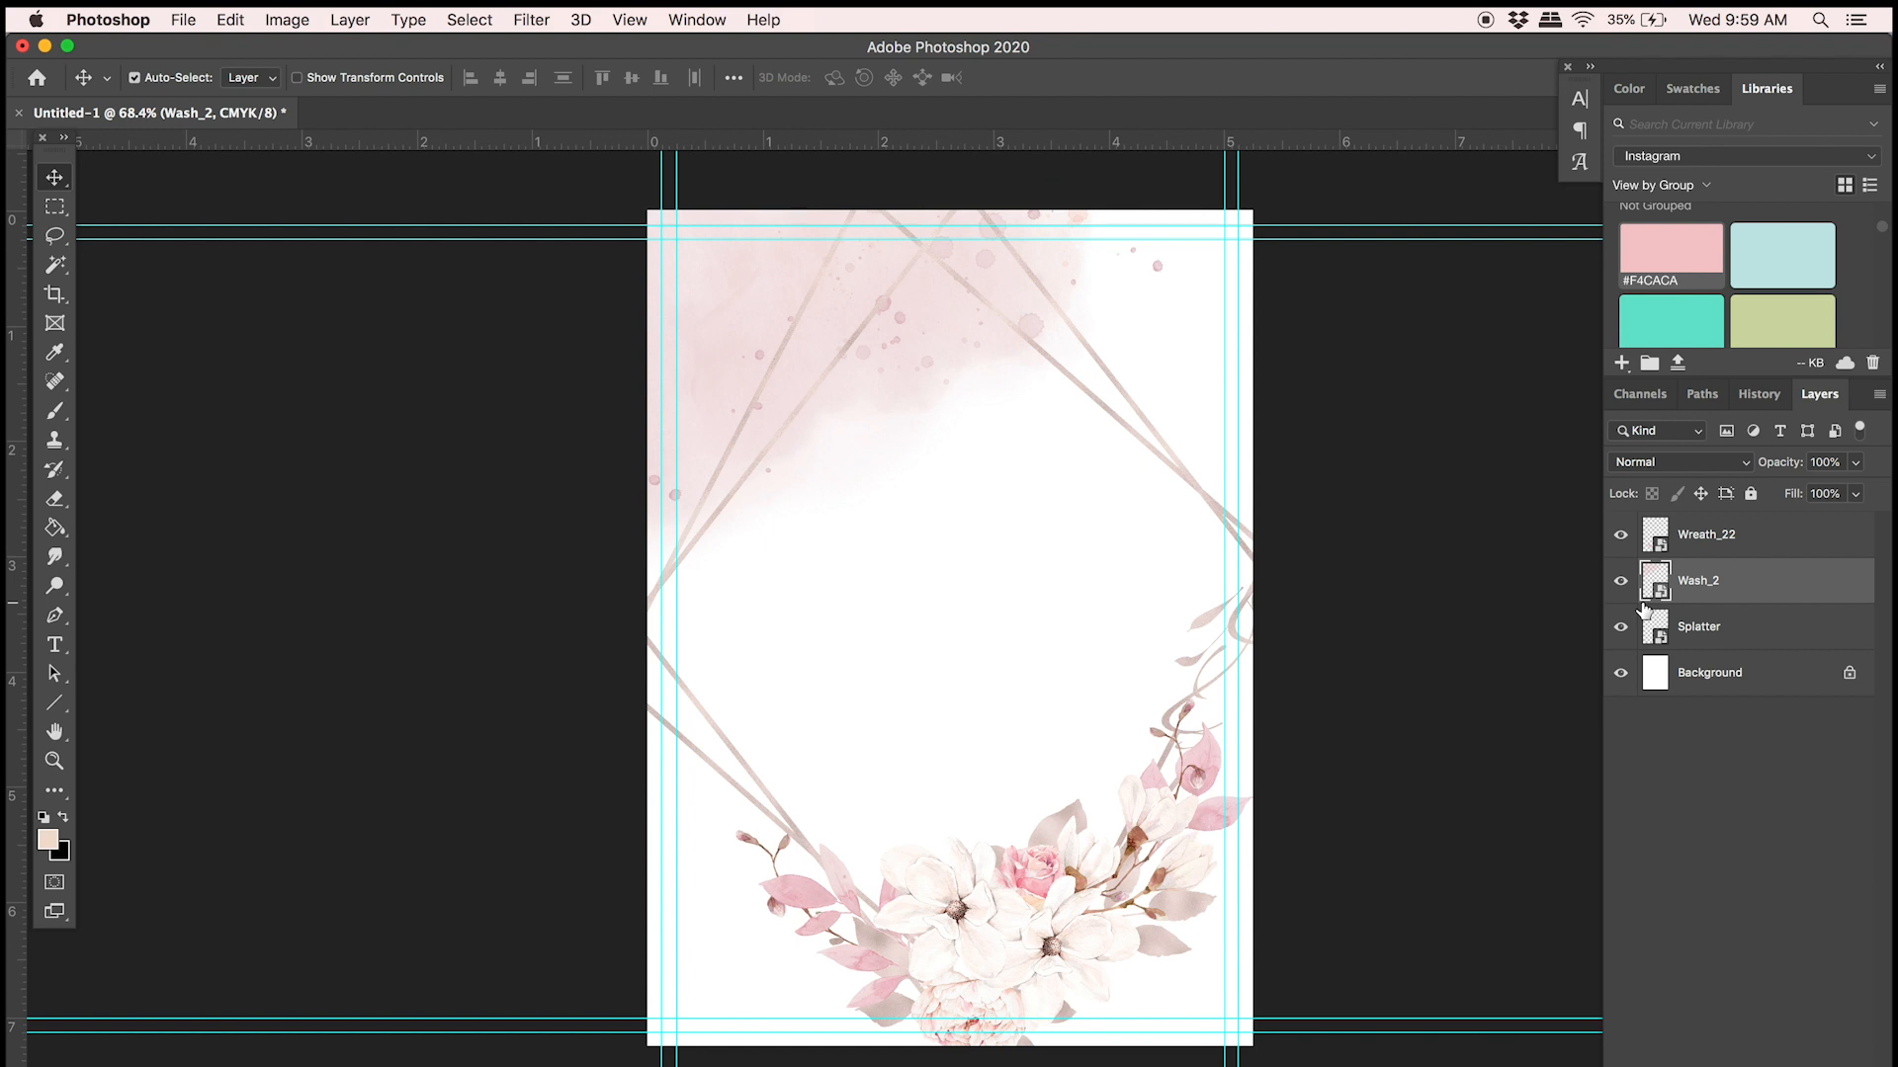
key("super+j")
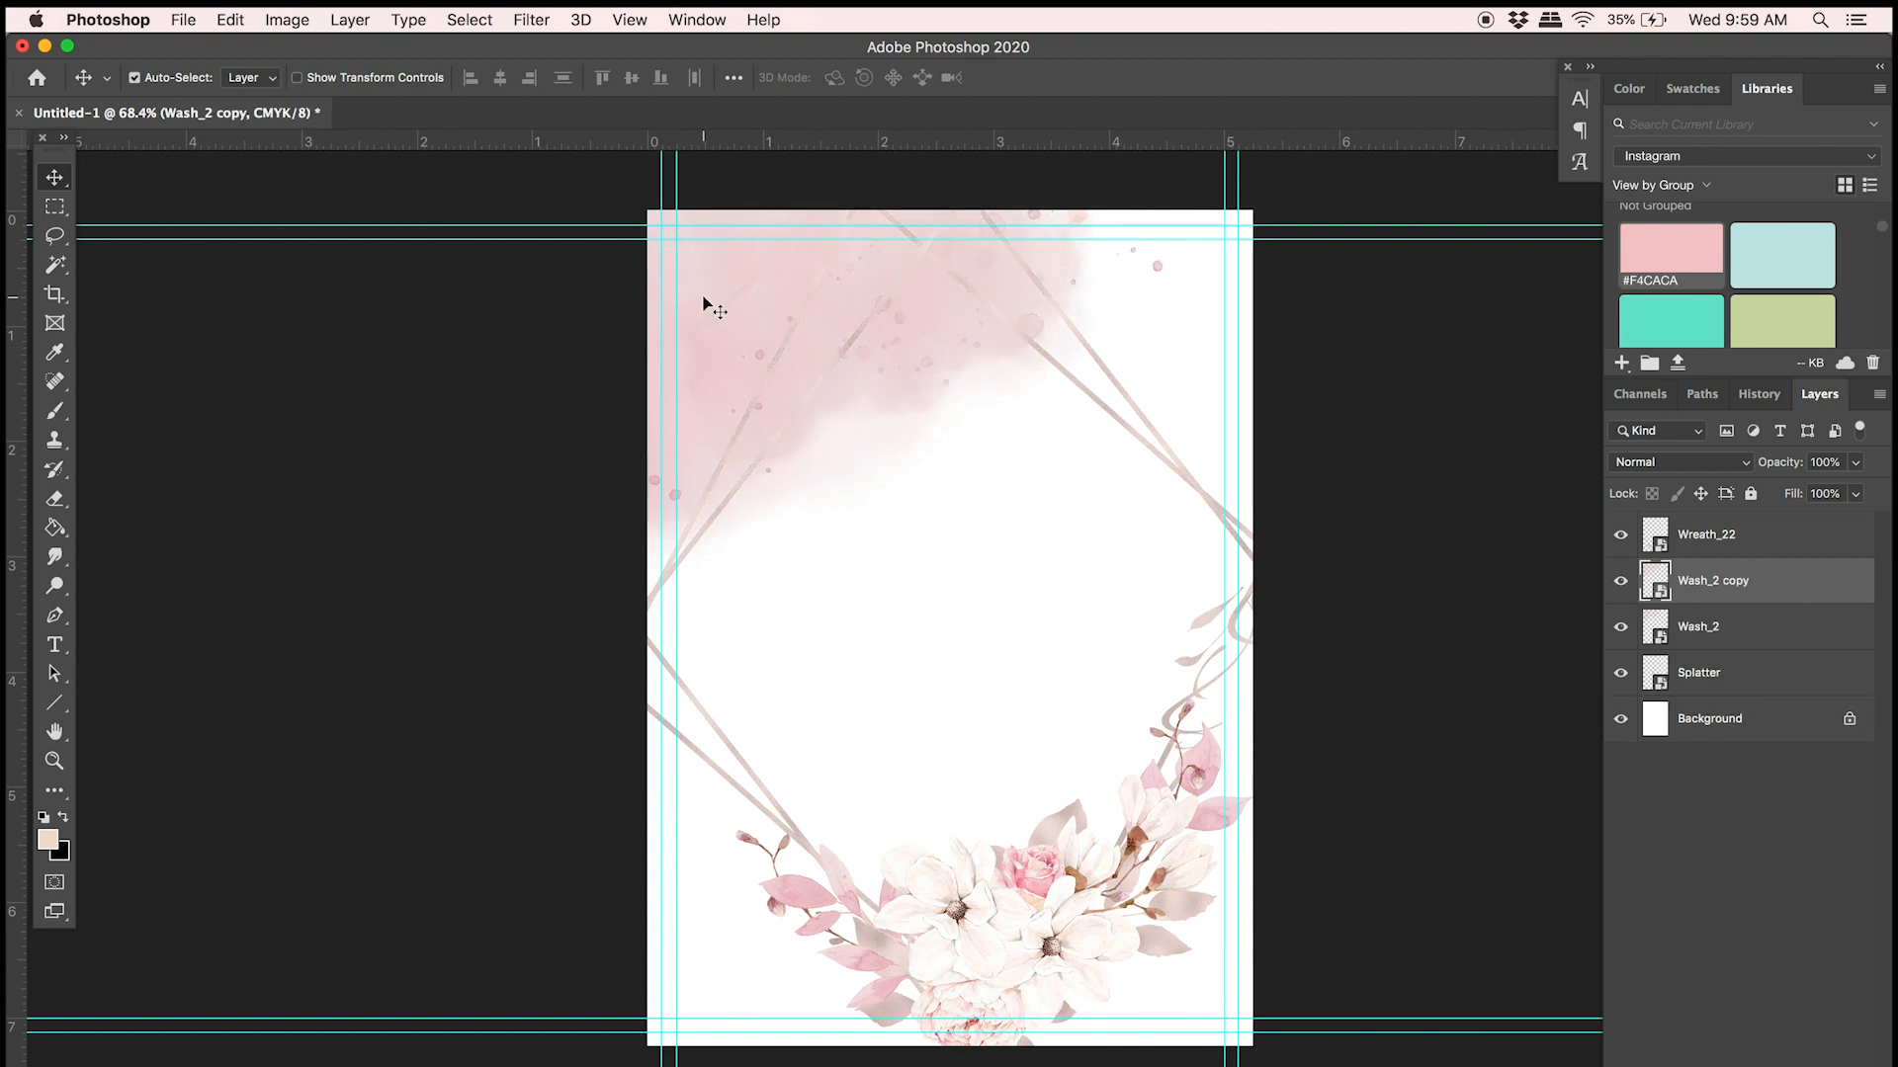
left_click_drag(757, 299, 1190, 960)
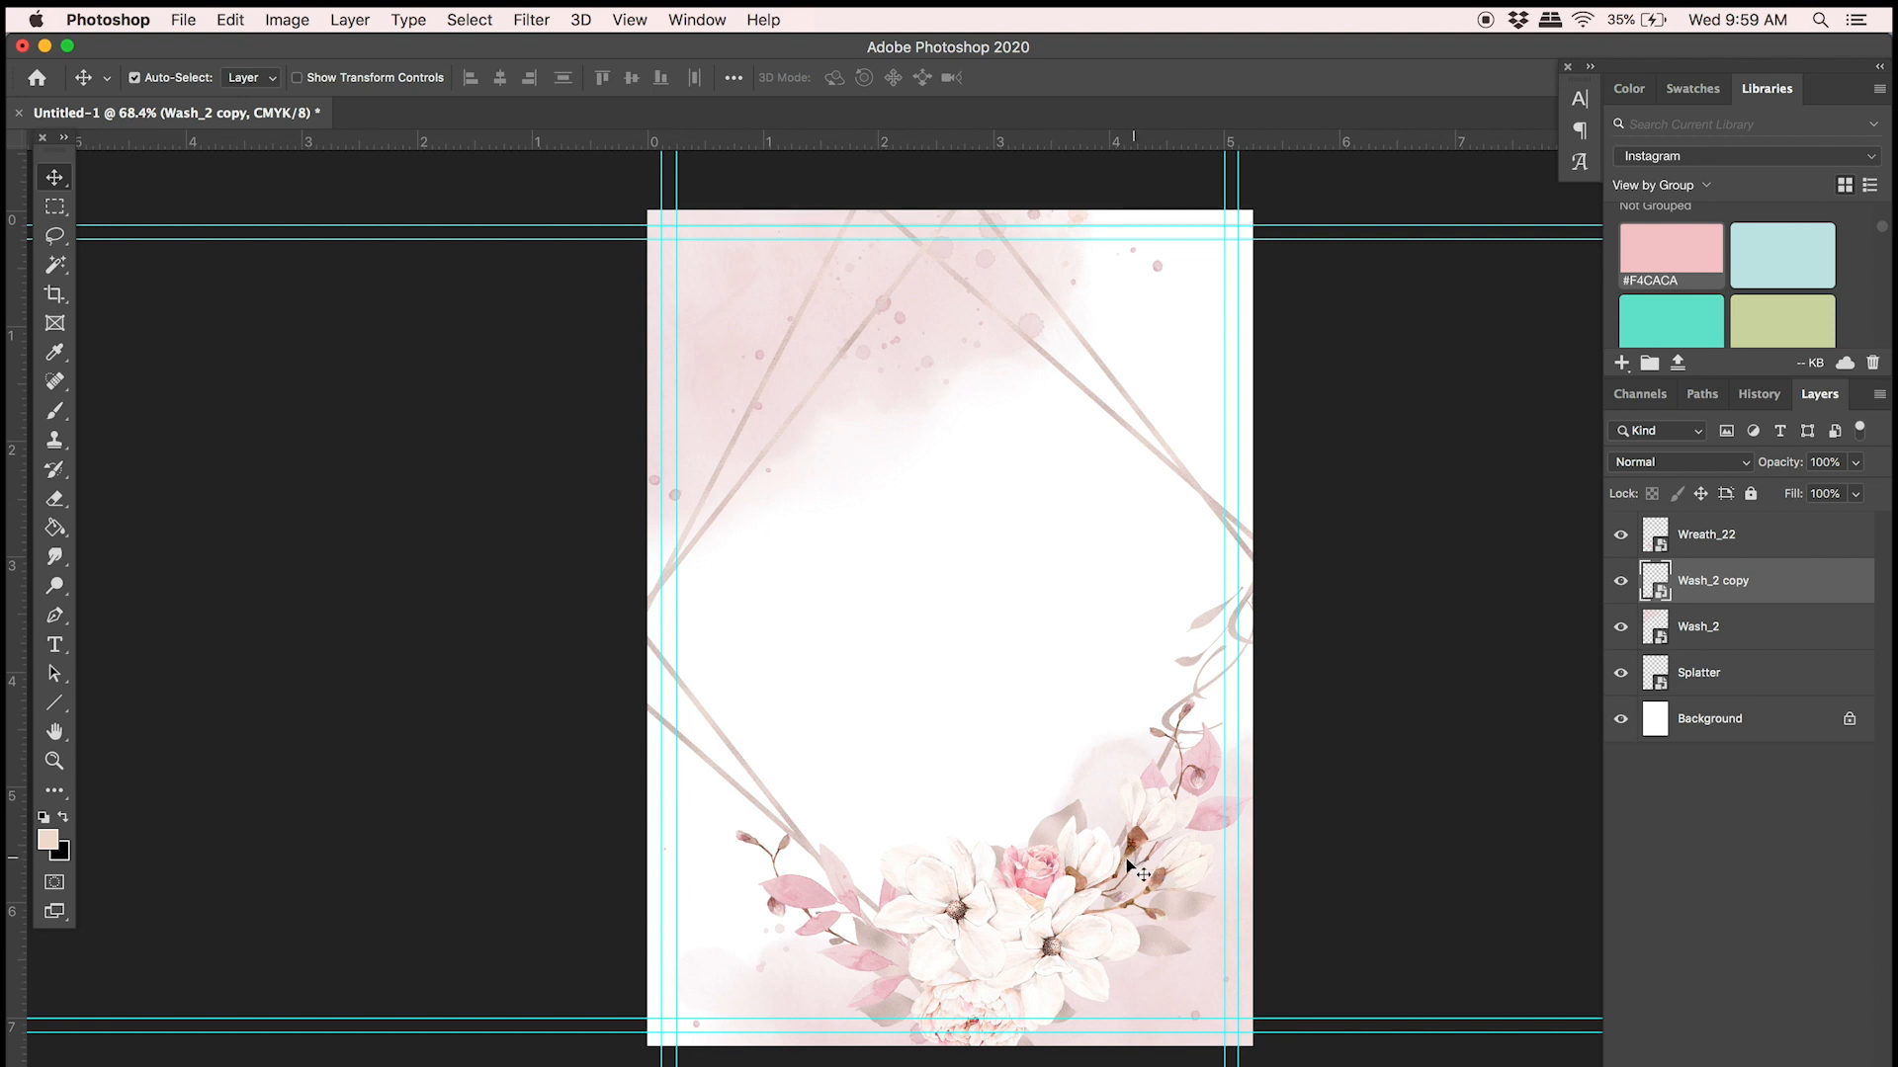
- Scale the Wreath_22 artwork to about 63% and shift it slightly down so its flowers fill the card's lower edge
left_click(1054, 907)
key("super+t")
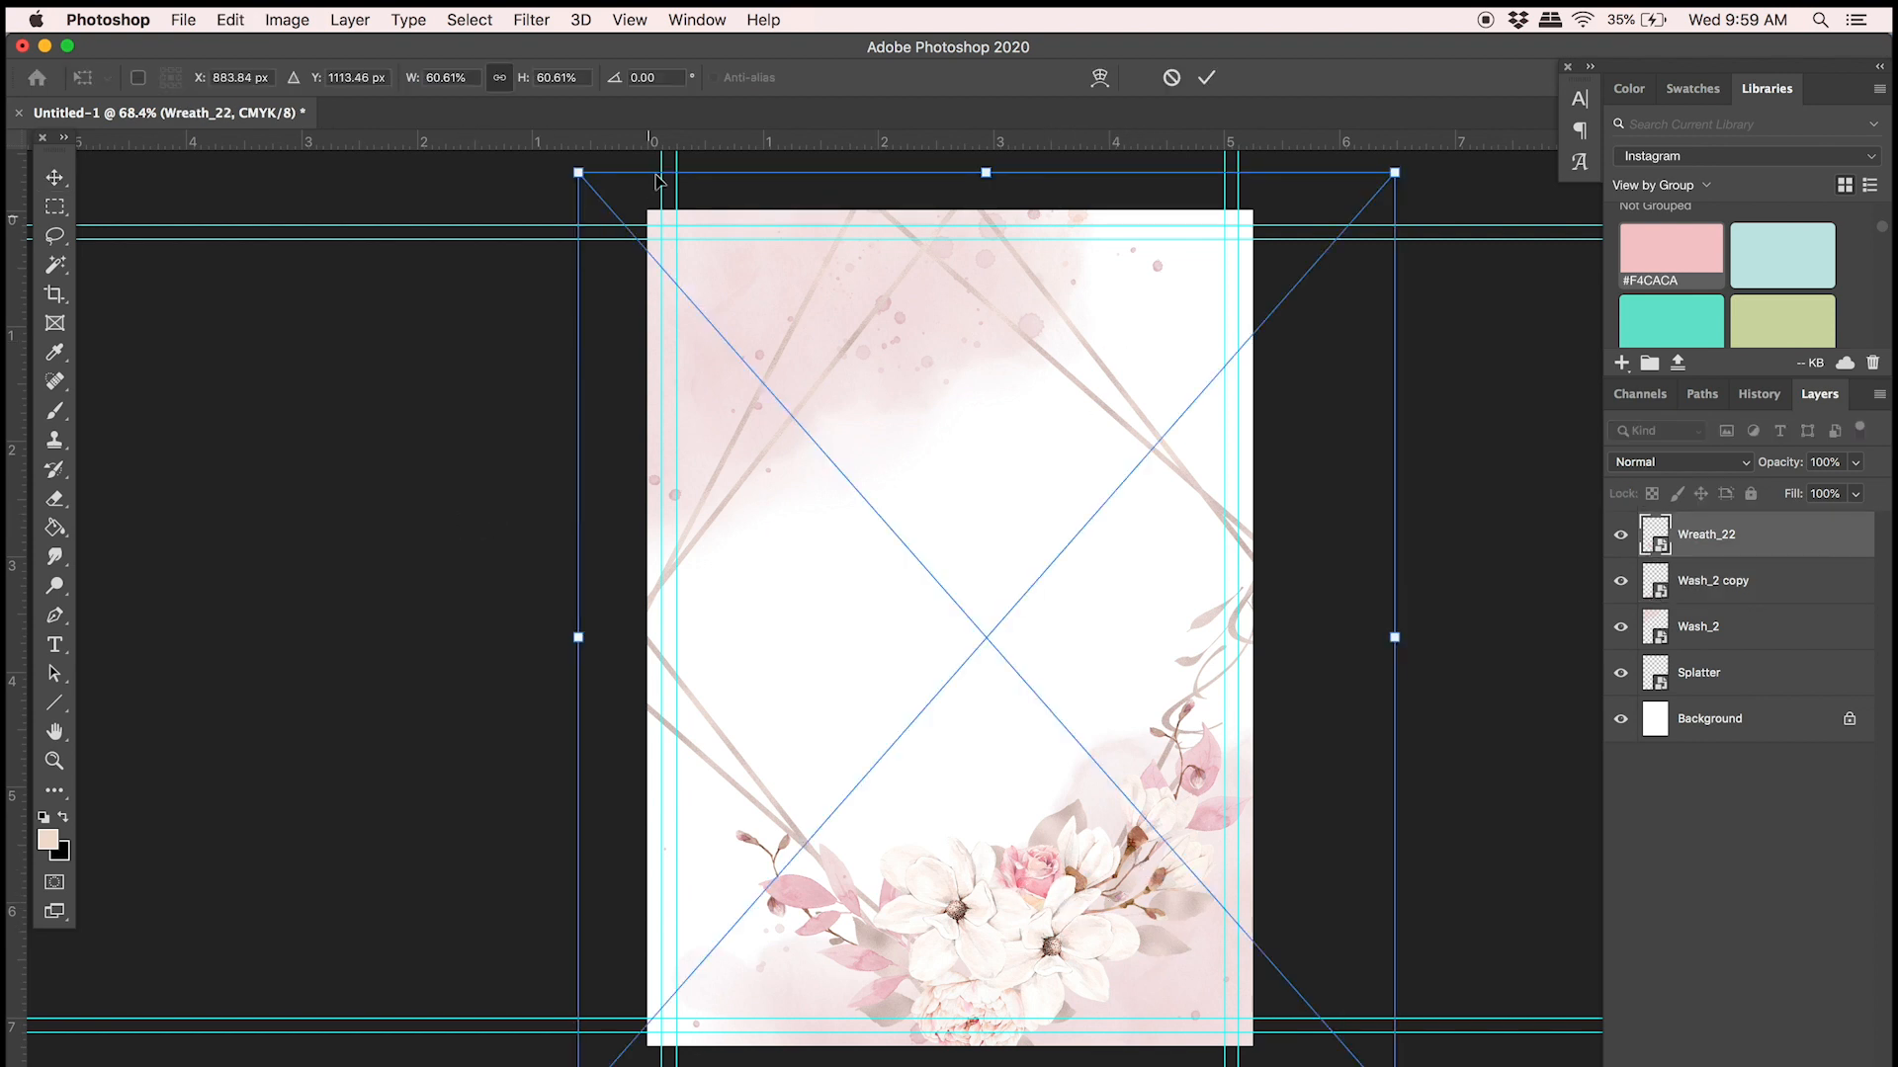
left_click_drag(579, 172, 515, 150)
left_click_drag(1077, 680, 1084, 725)
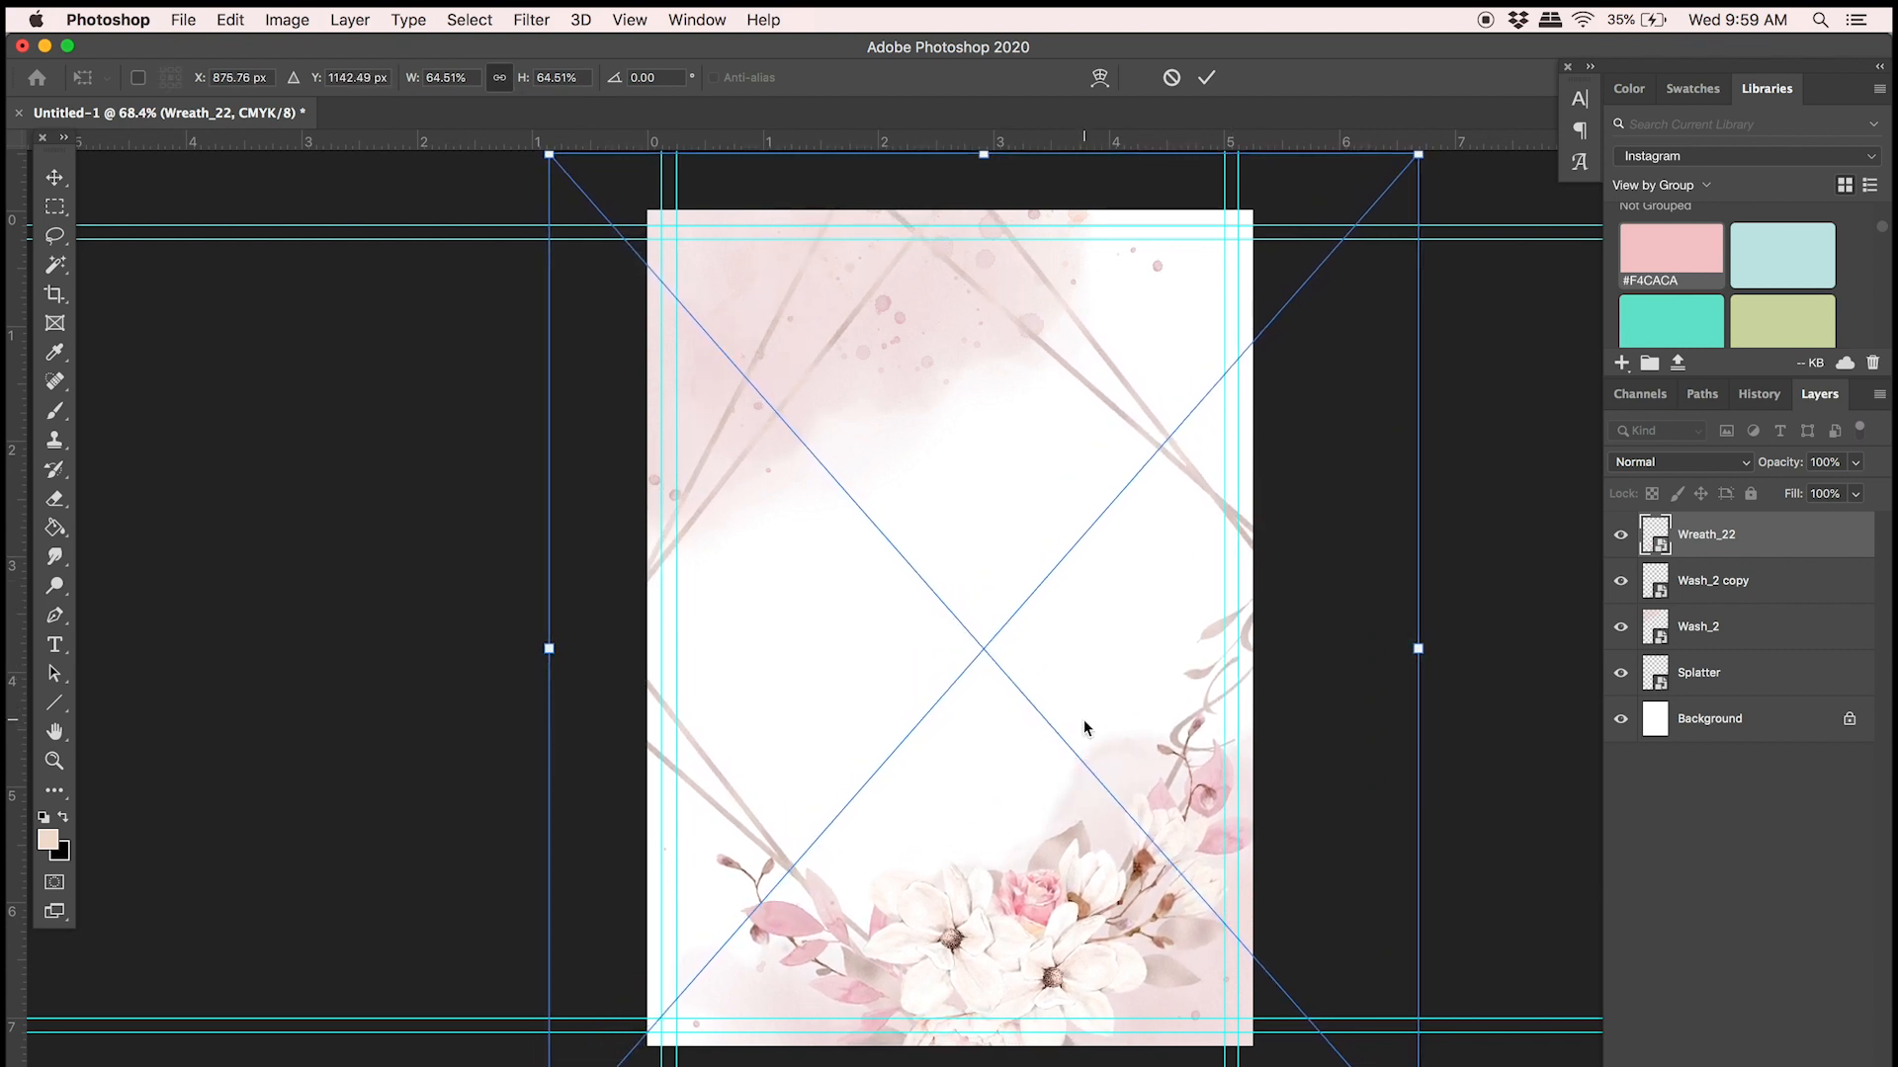
left_click_drag(1419, 649, 1399, 649)
left_click_drag(1283, 677, 1299, 682)
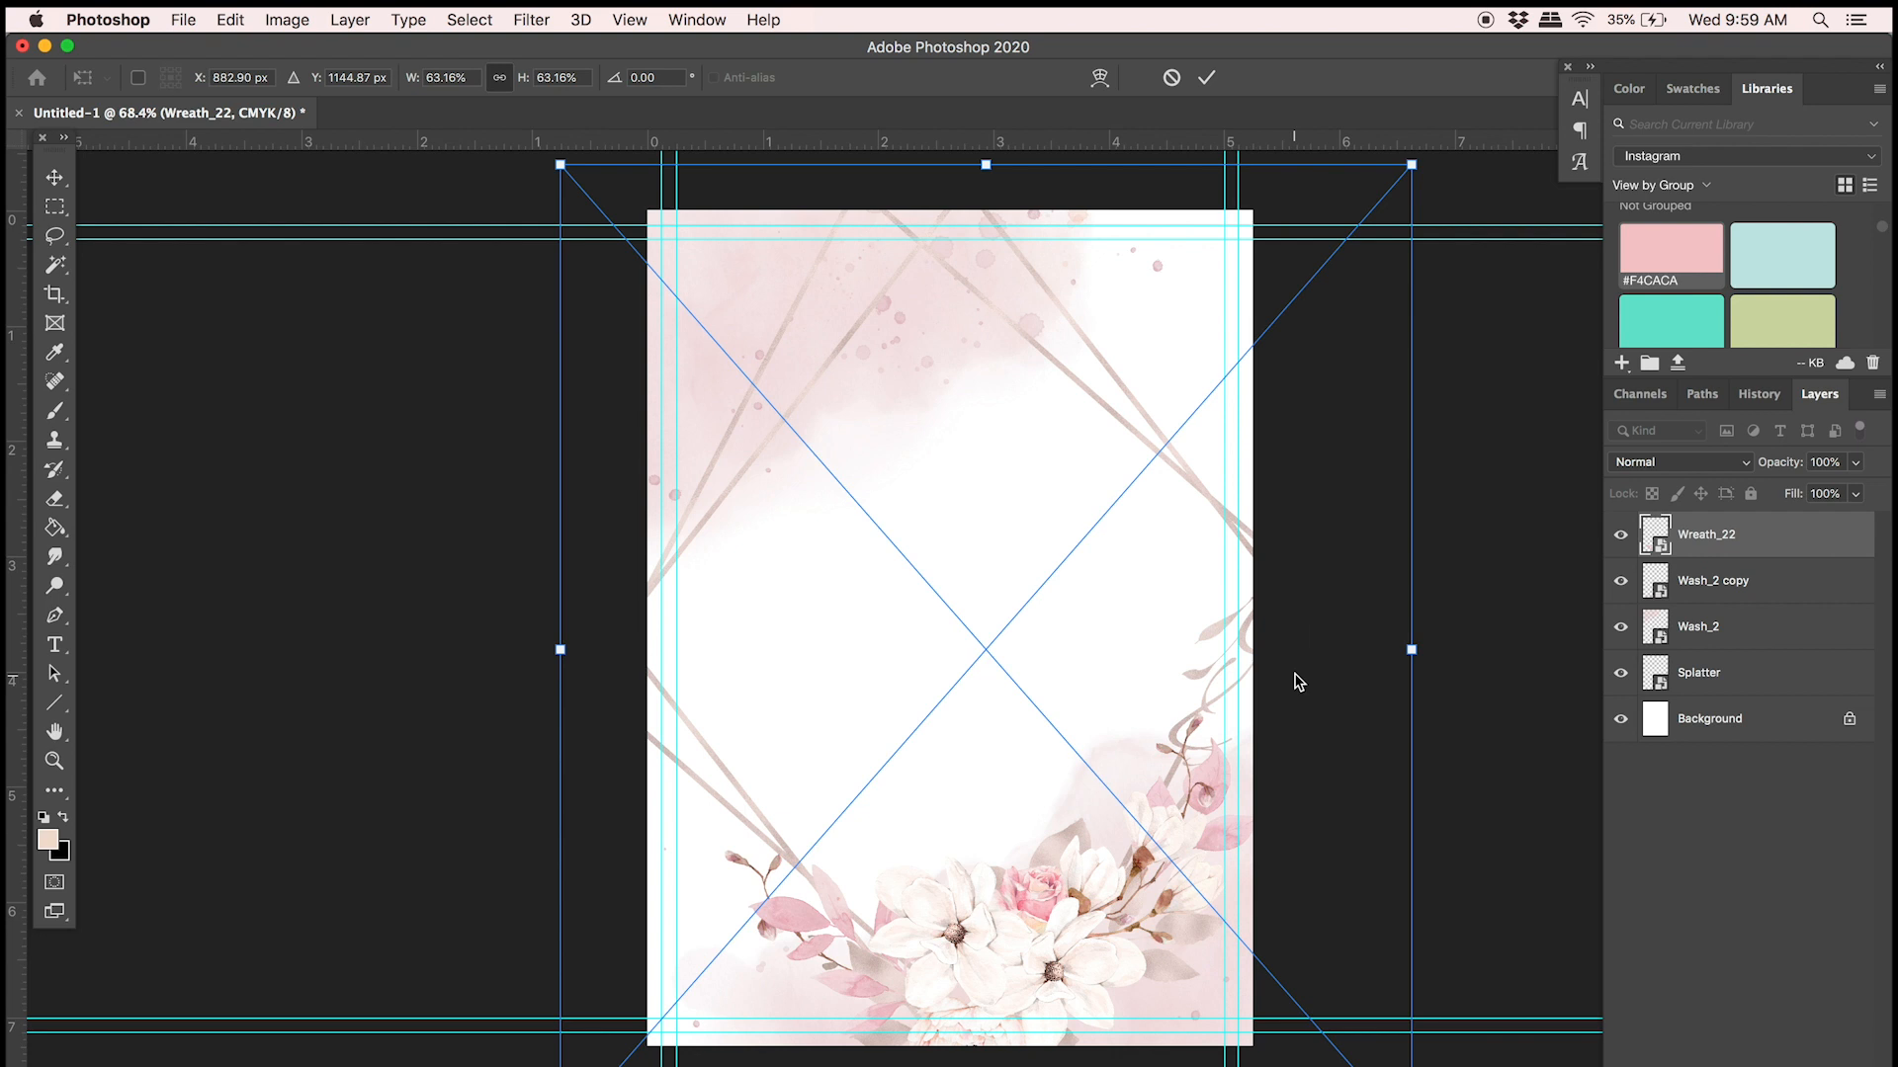
key("Return")
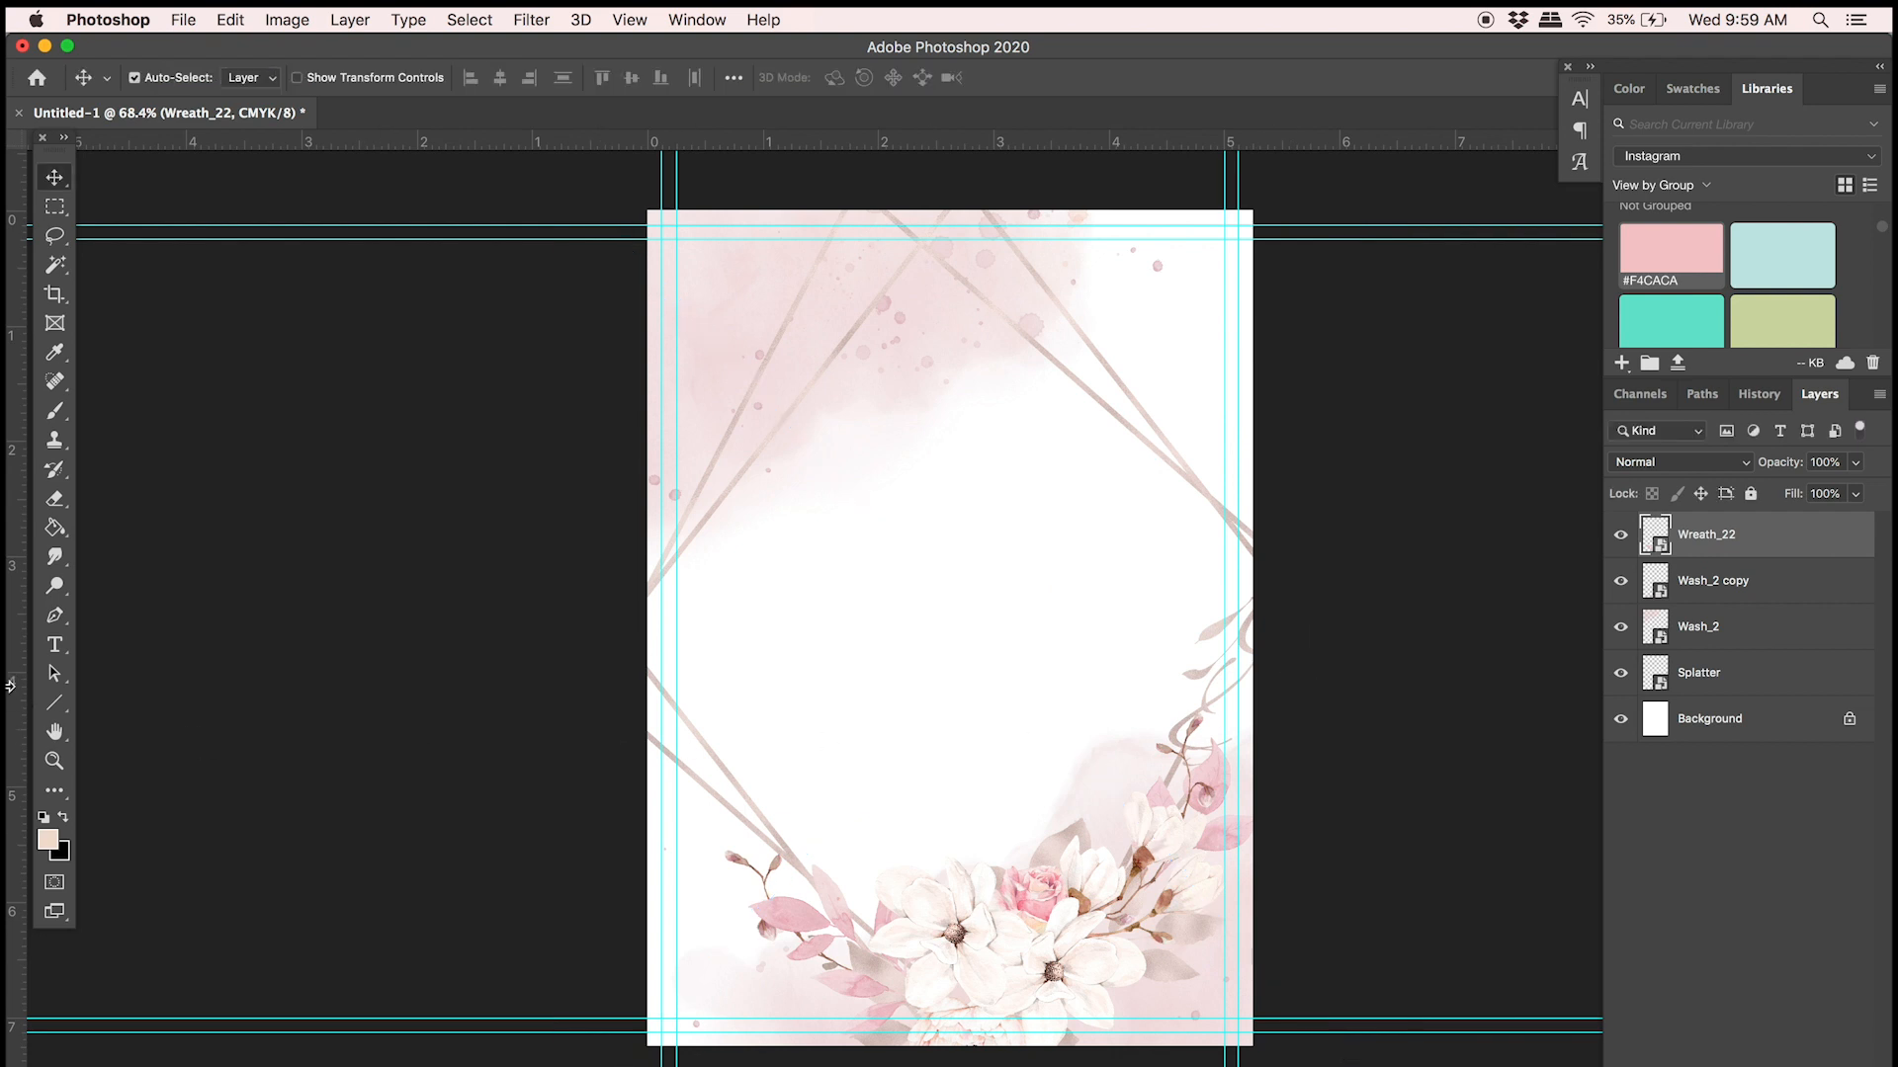
- Add a vertical guide at the card's horizontal centre and place the centred text SAVE on it in 16 pt Lora Regular
left_click_drag(18, 682, 953, 650)
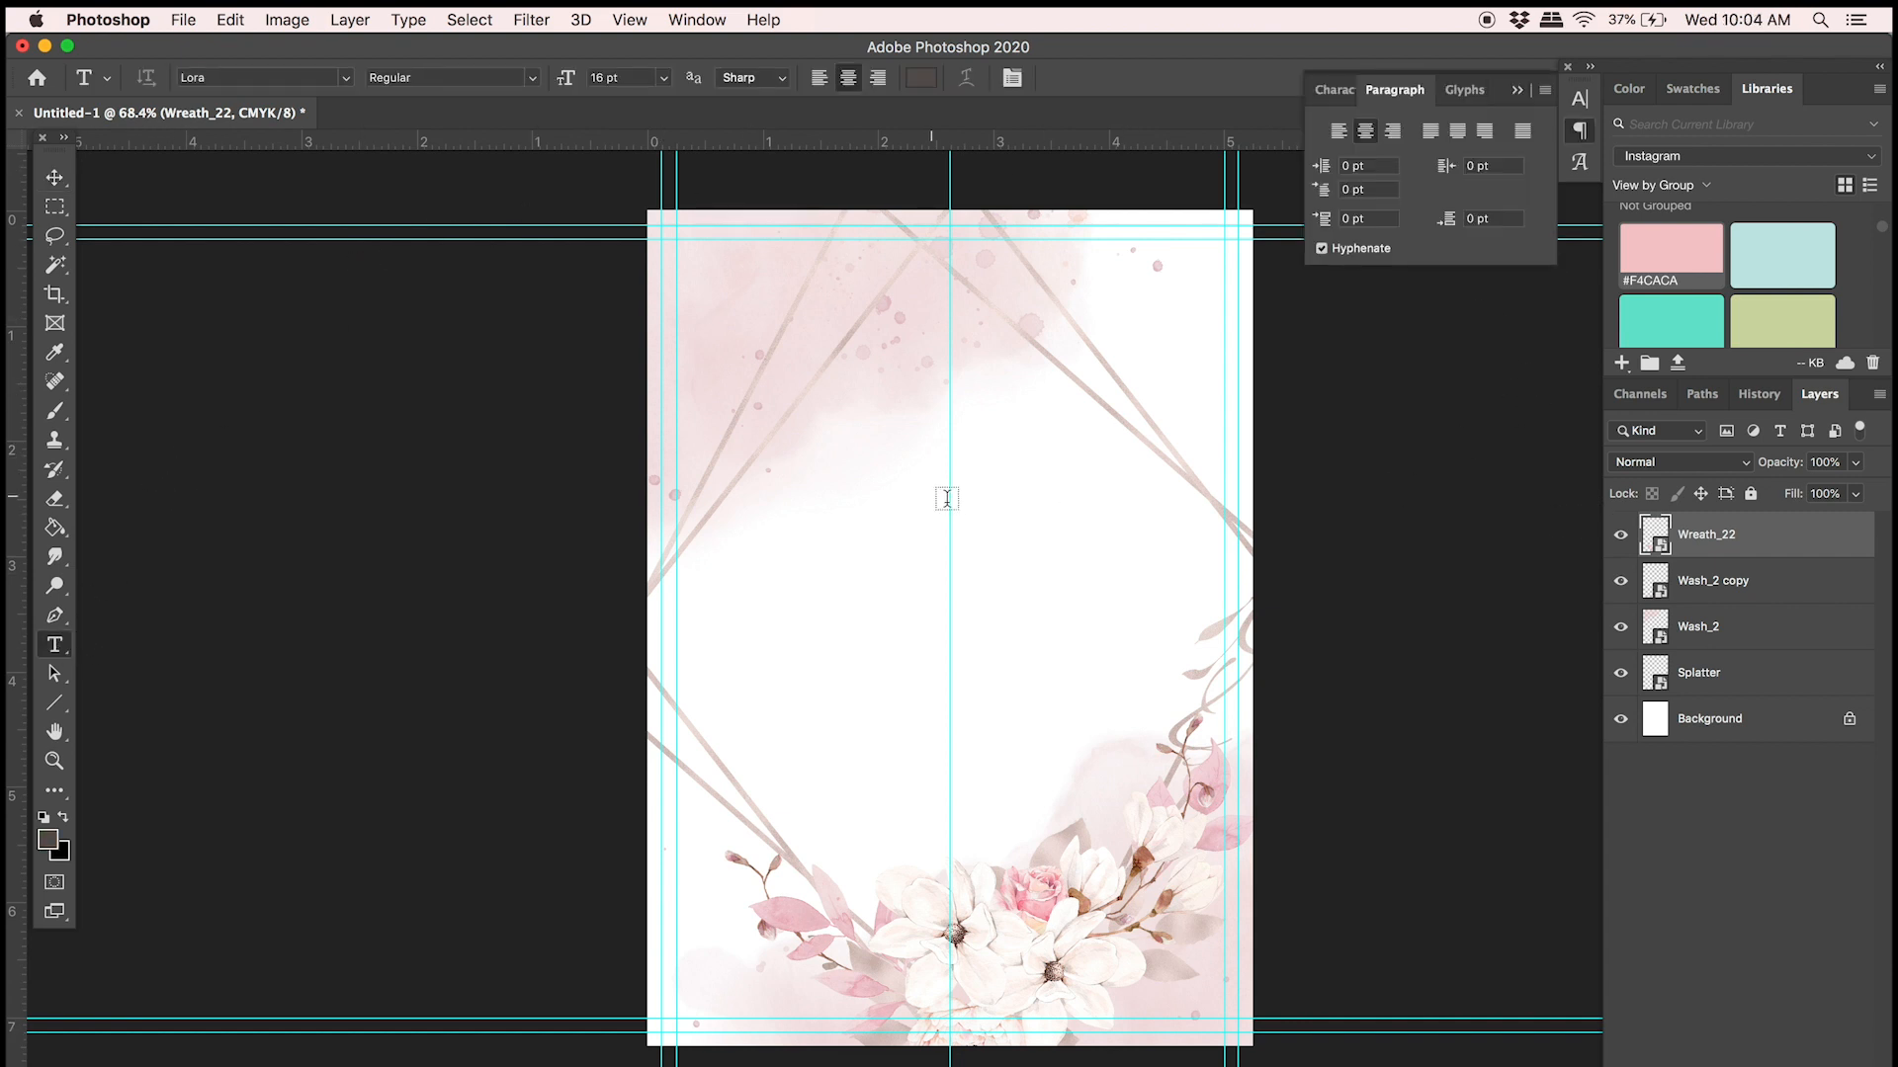
left_click(950, 507)
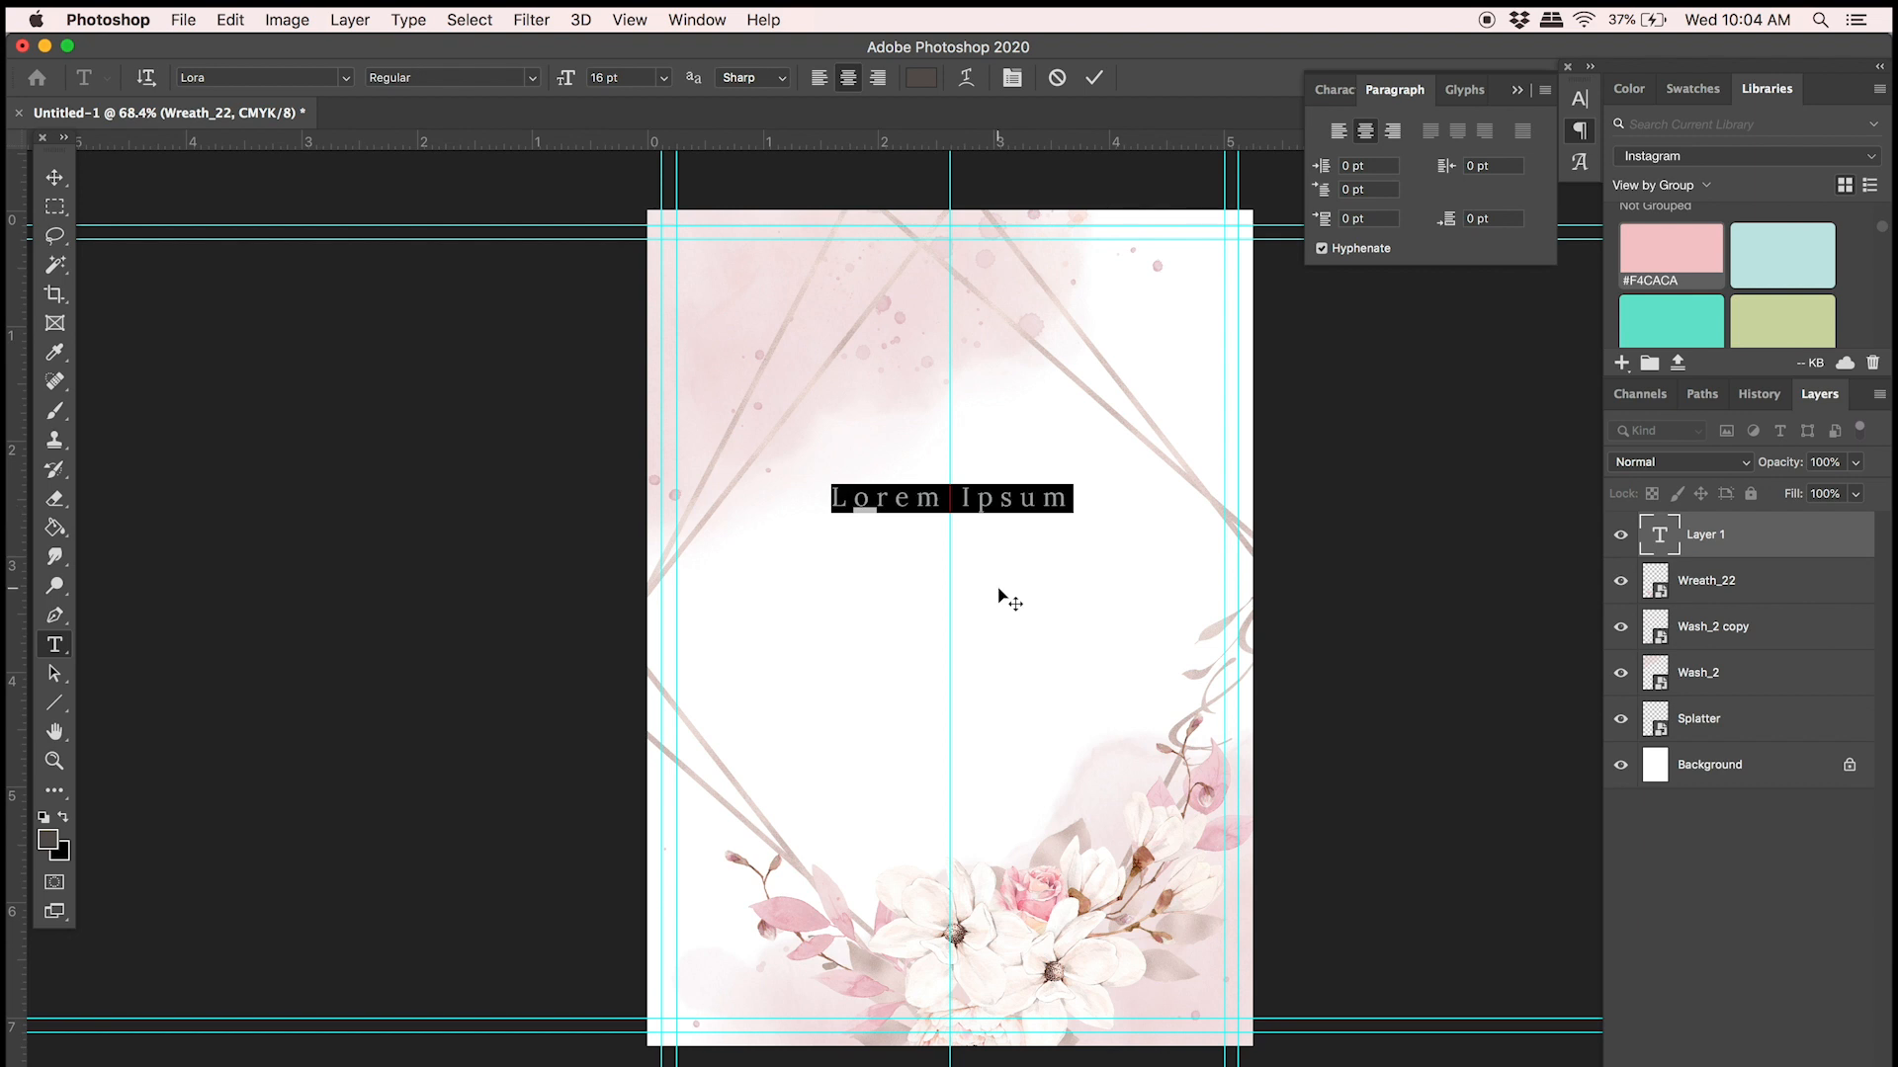
type("SAVE")
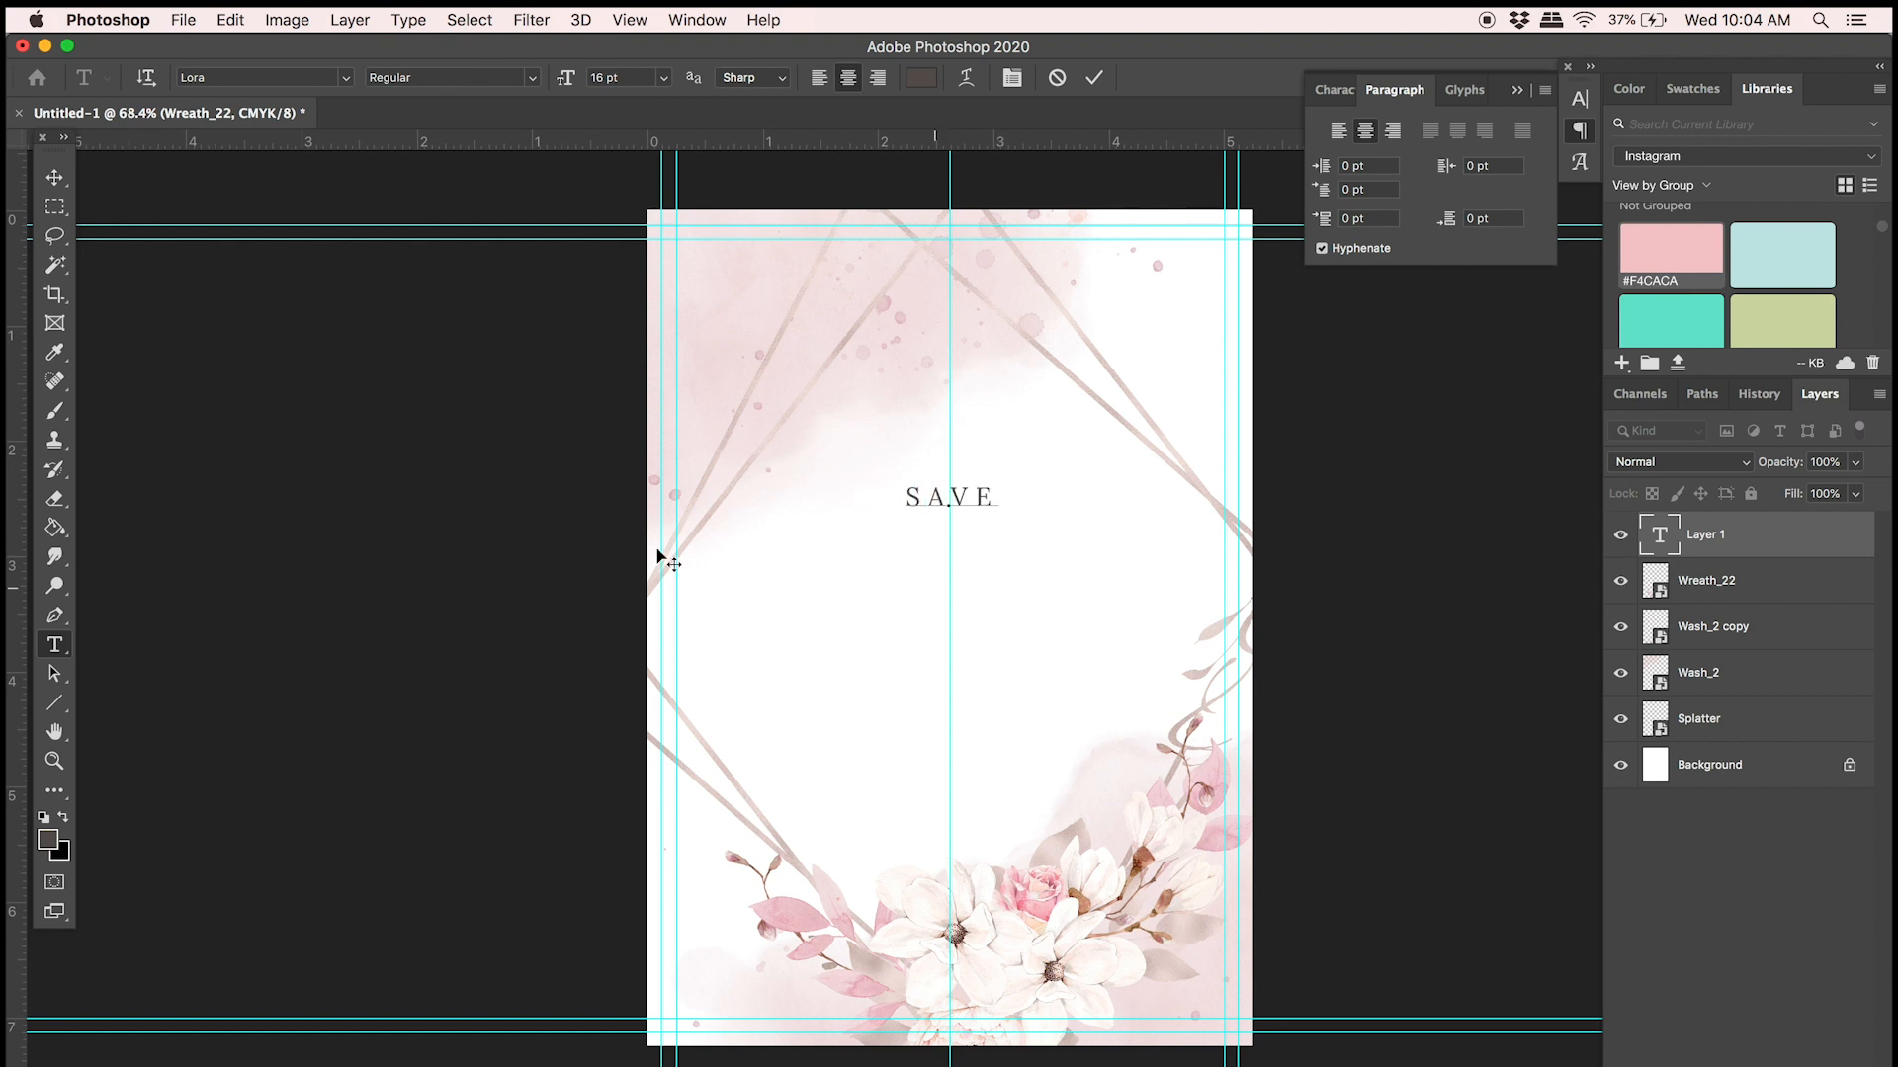
left_click(54, 177)
key("super+t")
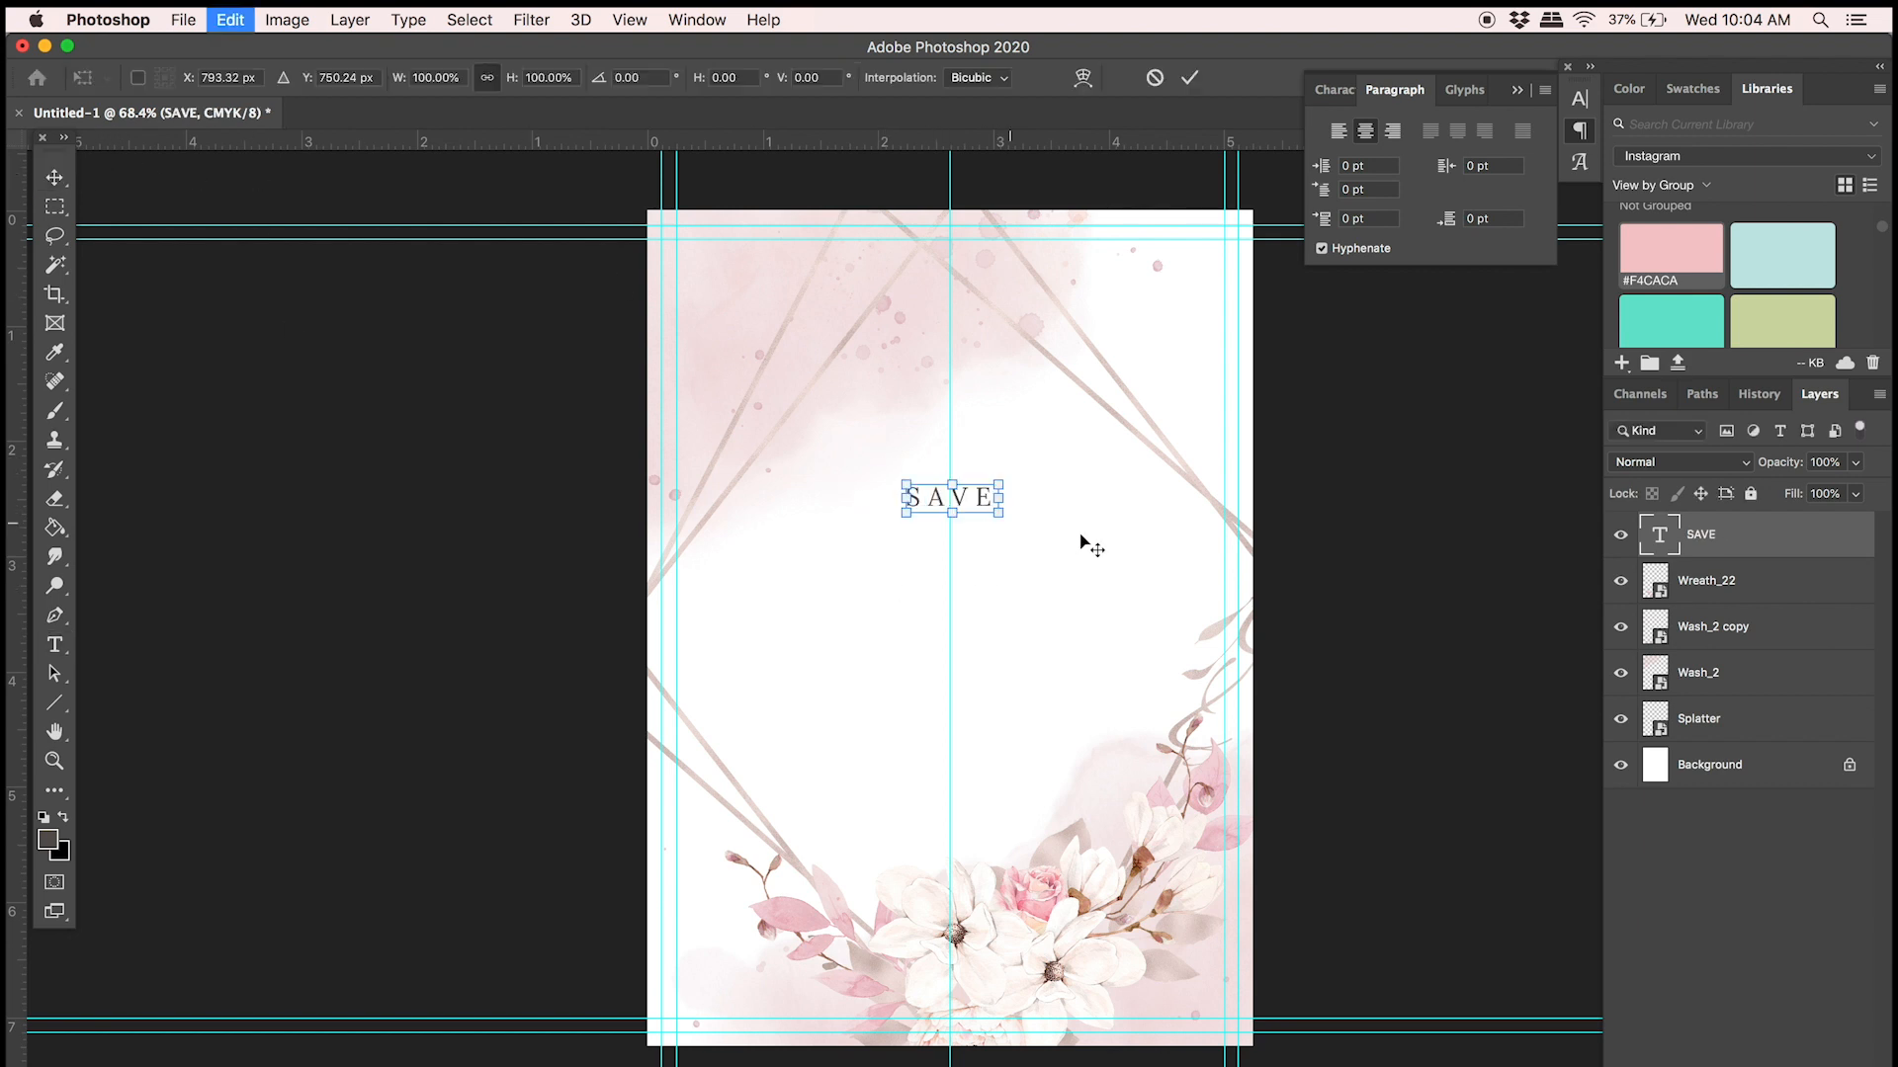
left_click_drag(978, 498, 976, 502)
key("Return")
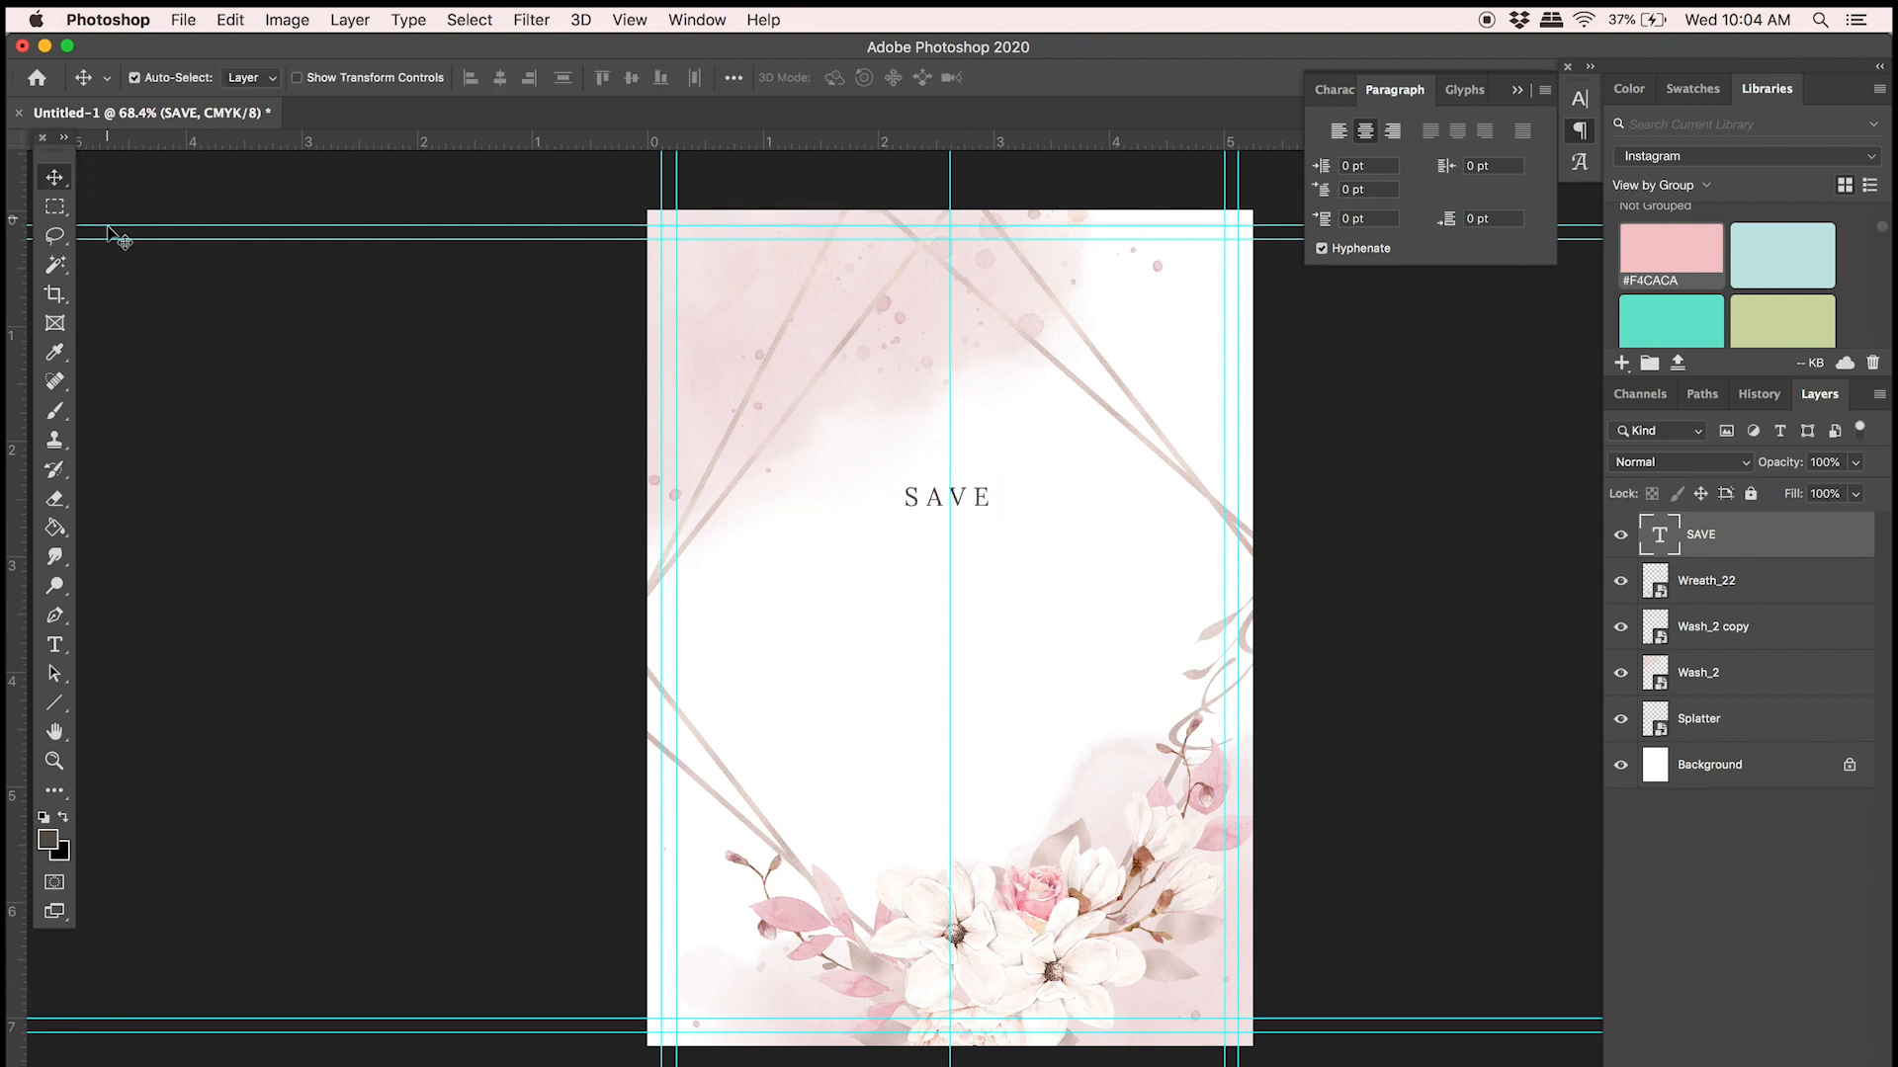
- Add the words THE and DATE as separate centred 16 pt text layers below SAVE on the centre guide
left_click(55, 647)
left_click(950, 556)
type("THE")
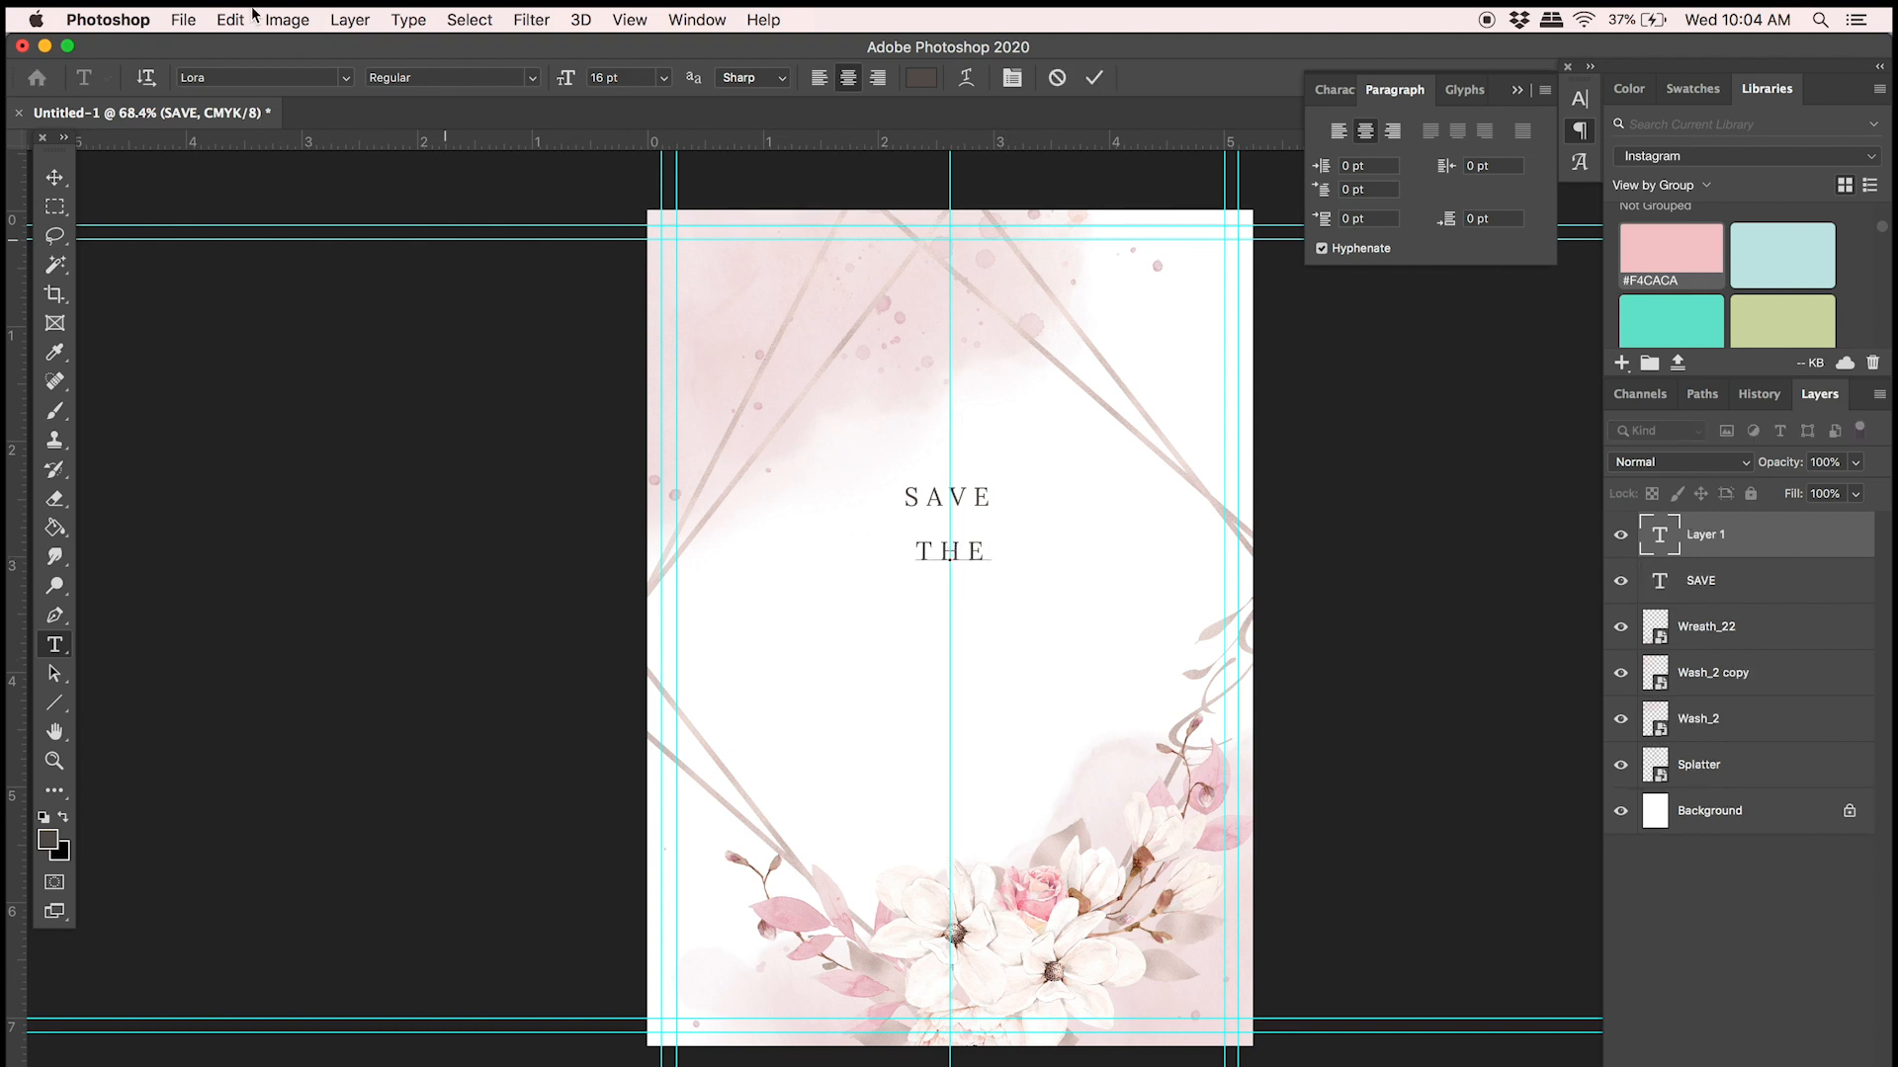
left_click(55, 177)
left_click(55, 644)
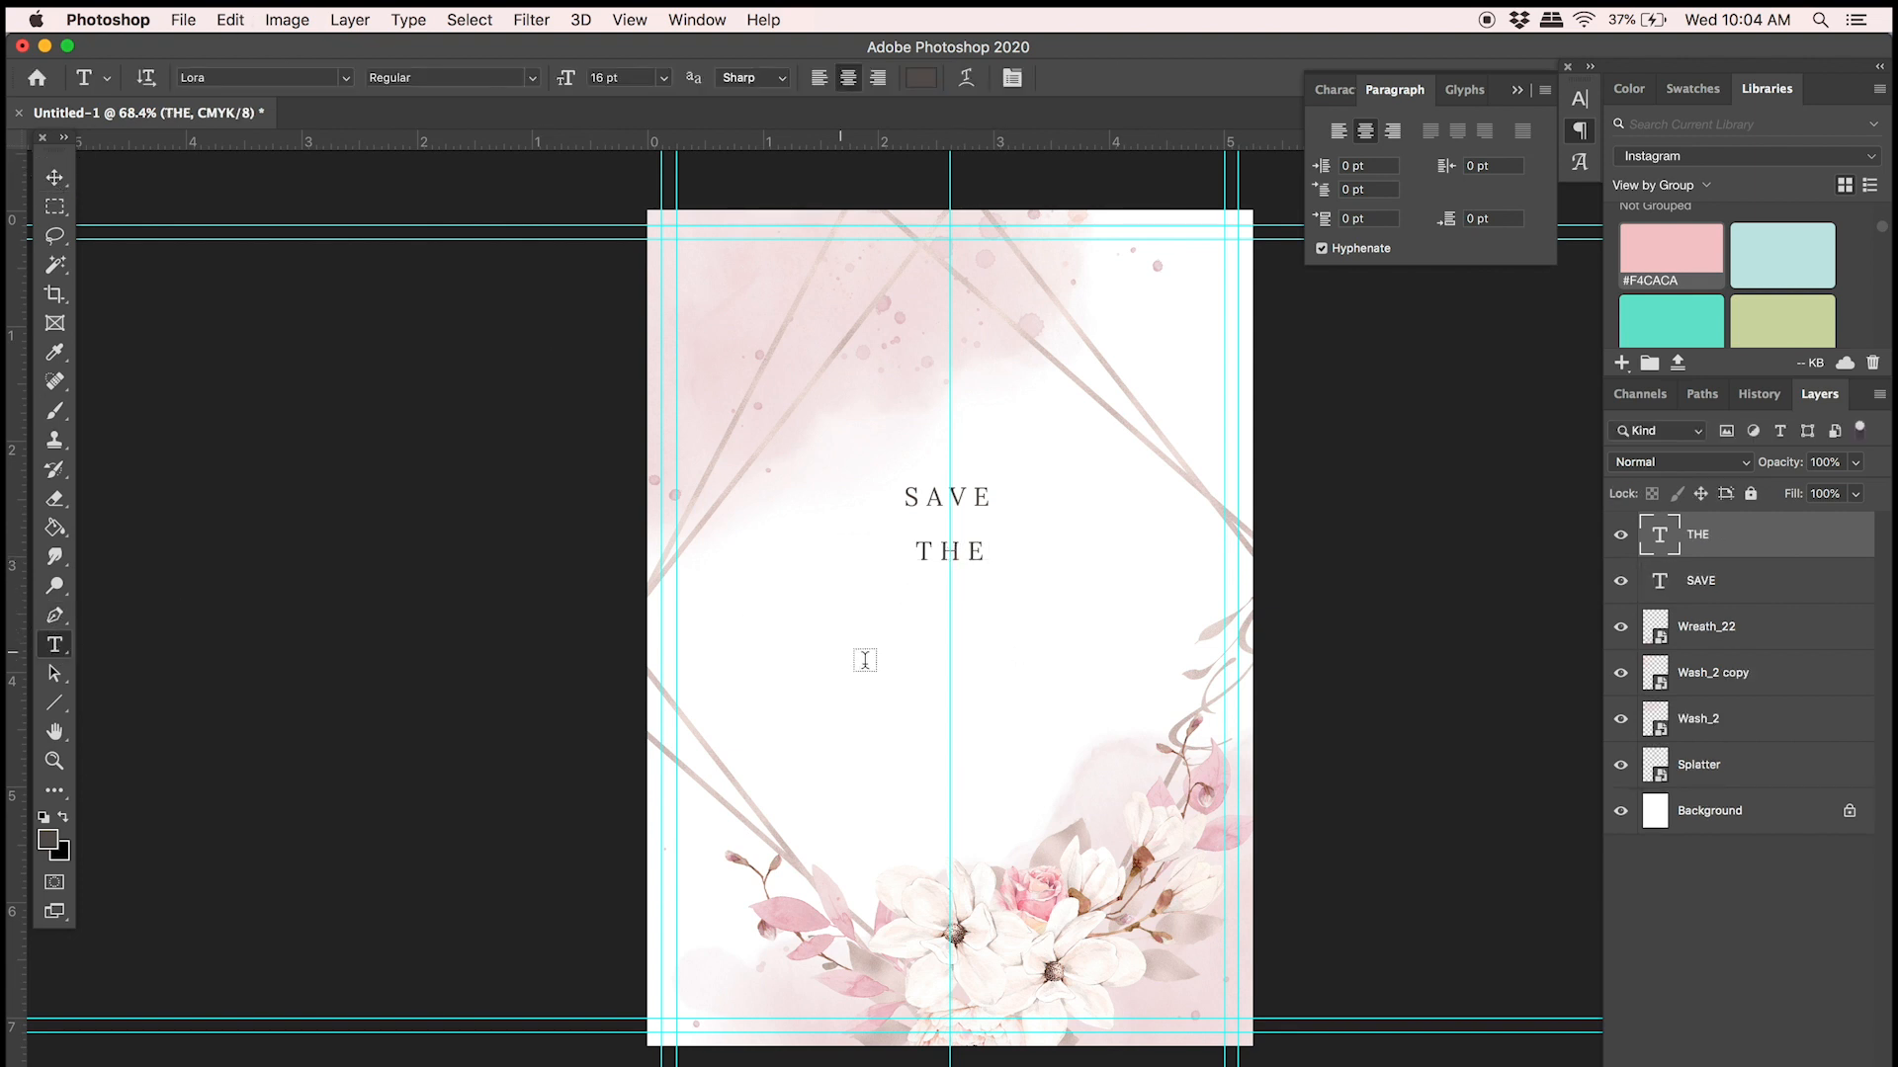
left_click(939, 629)
type("DATE")
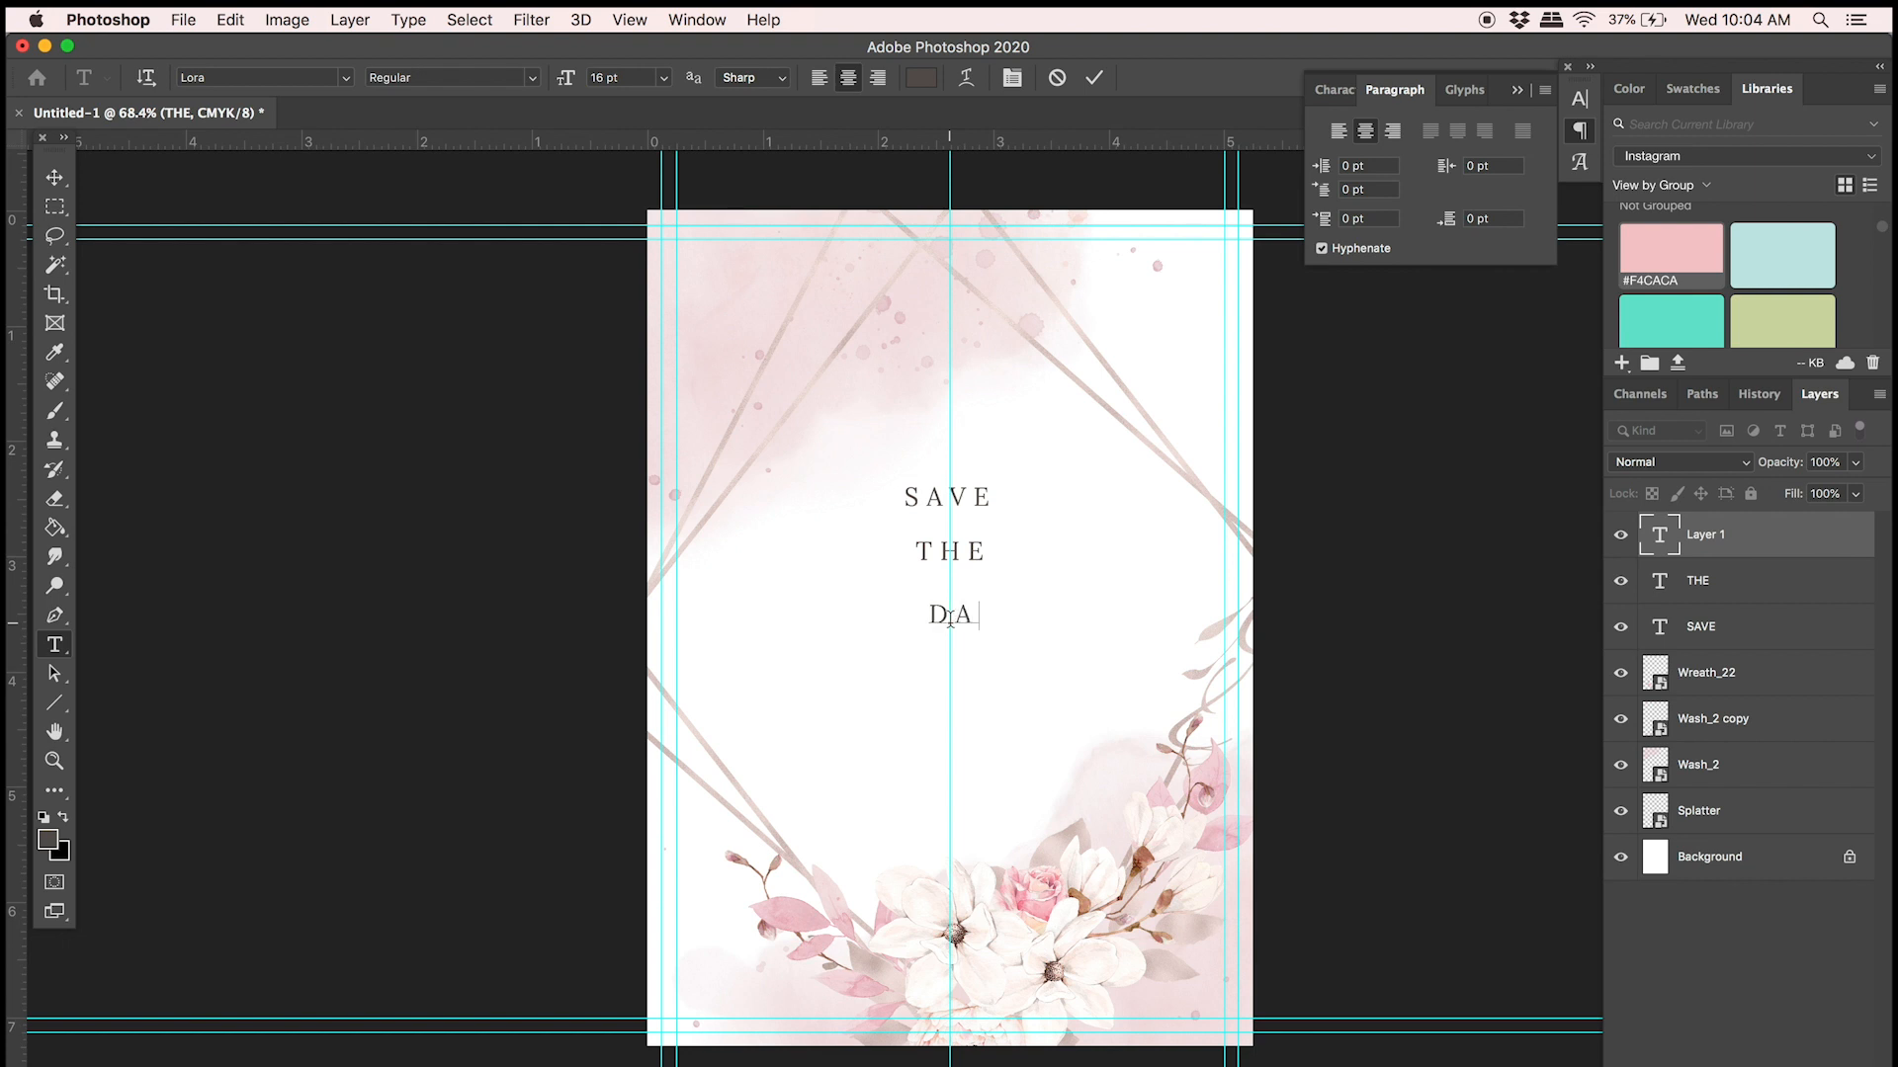
left_click(57, 178)
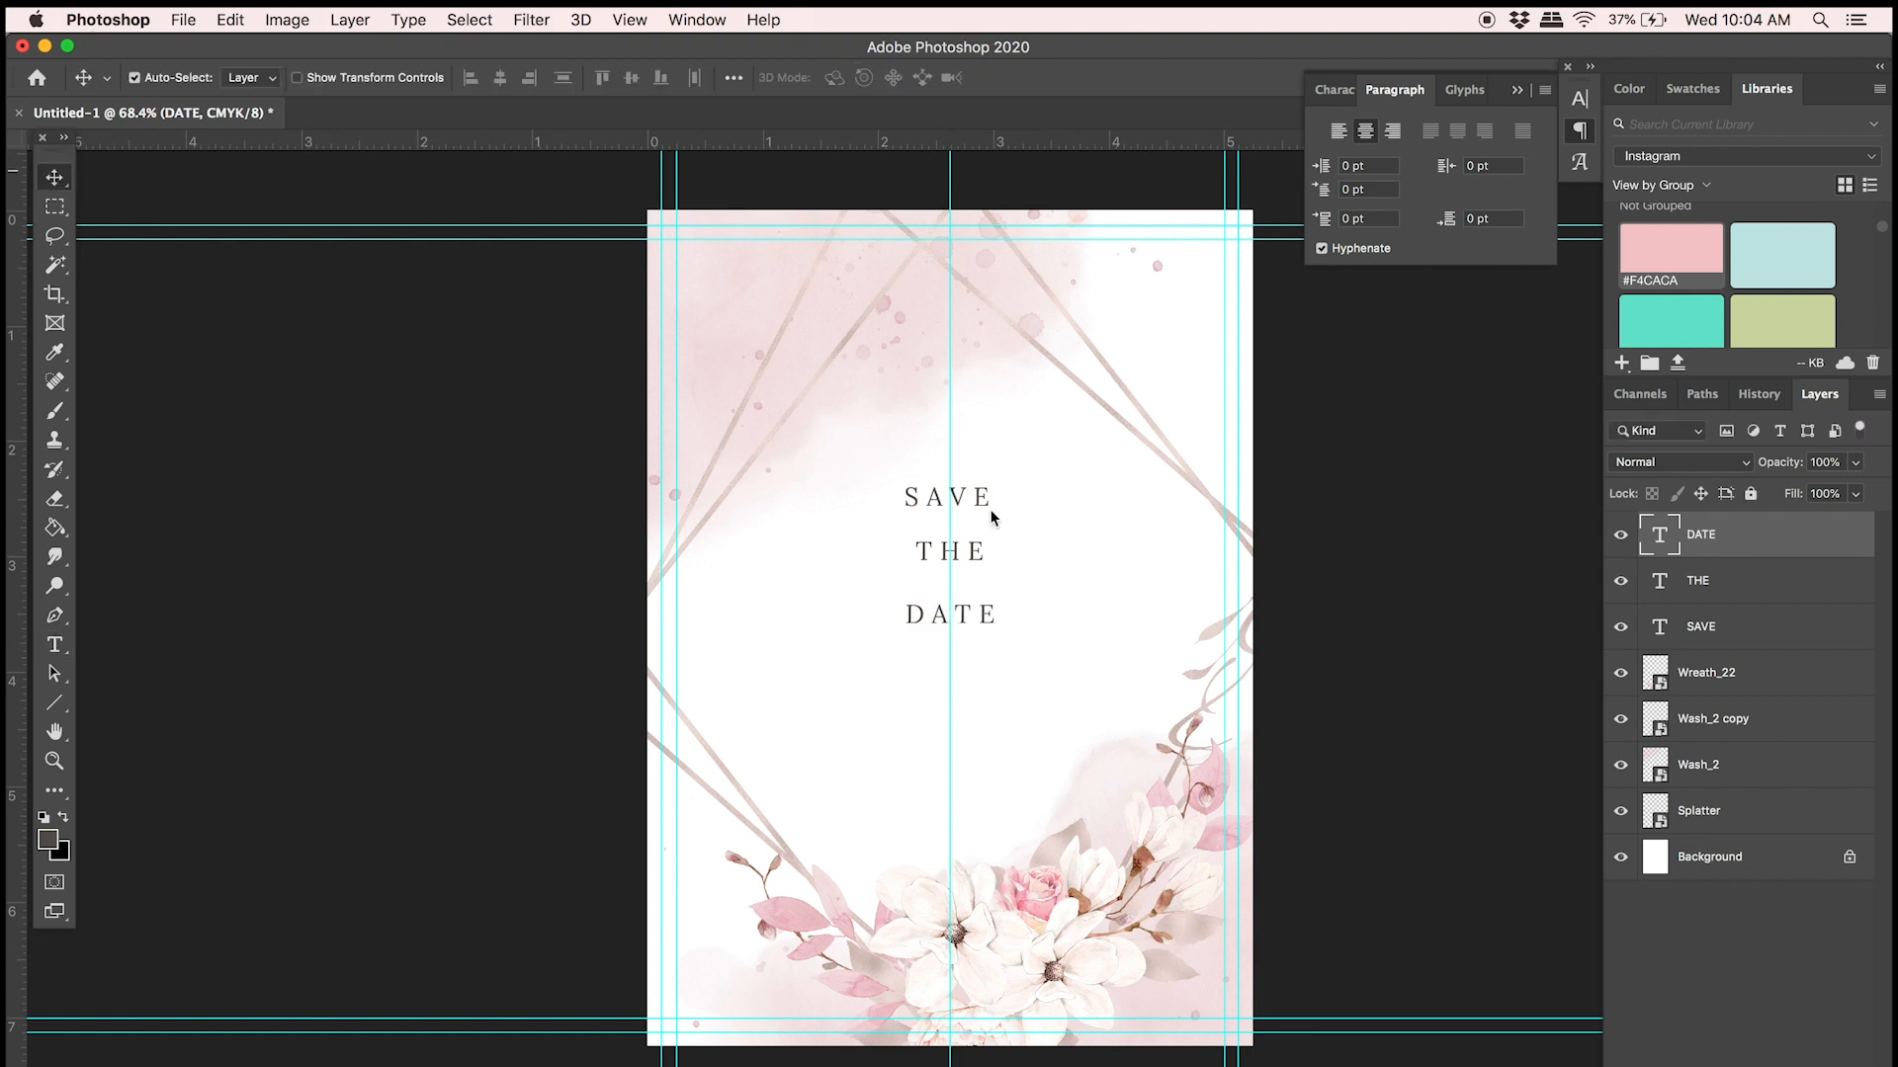
- Set the font size of the SAVE and DATE text layers to 24 pt
left_click(981, 503)
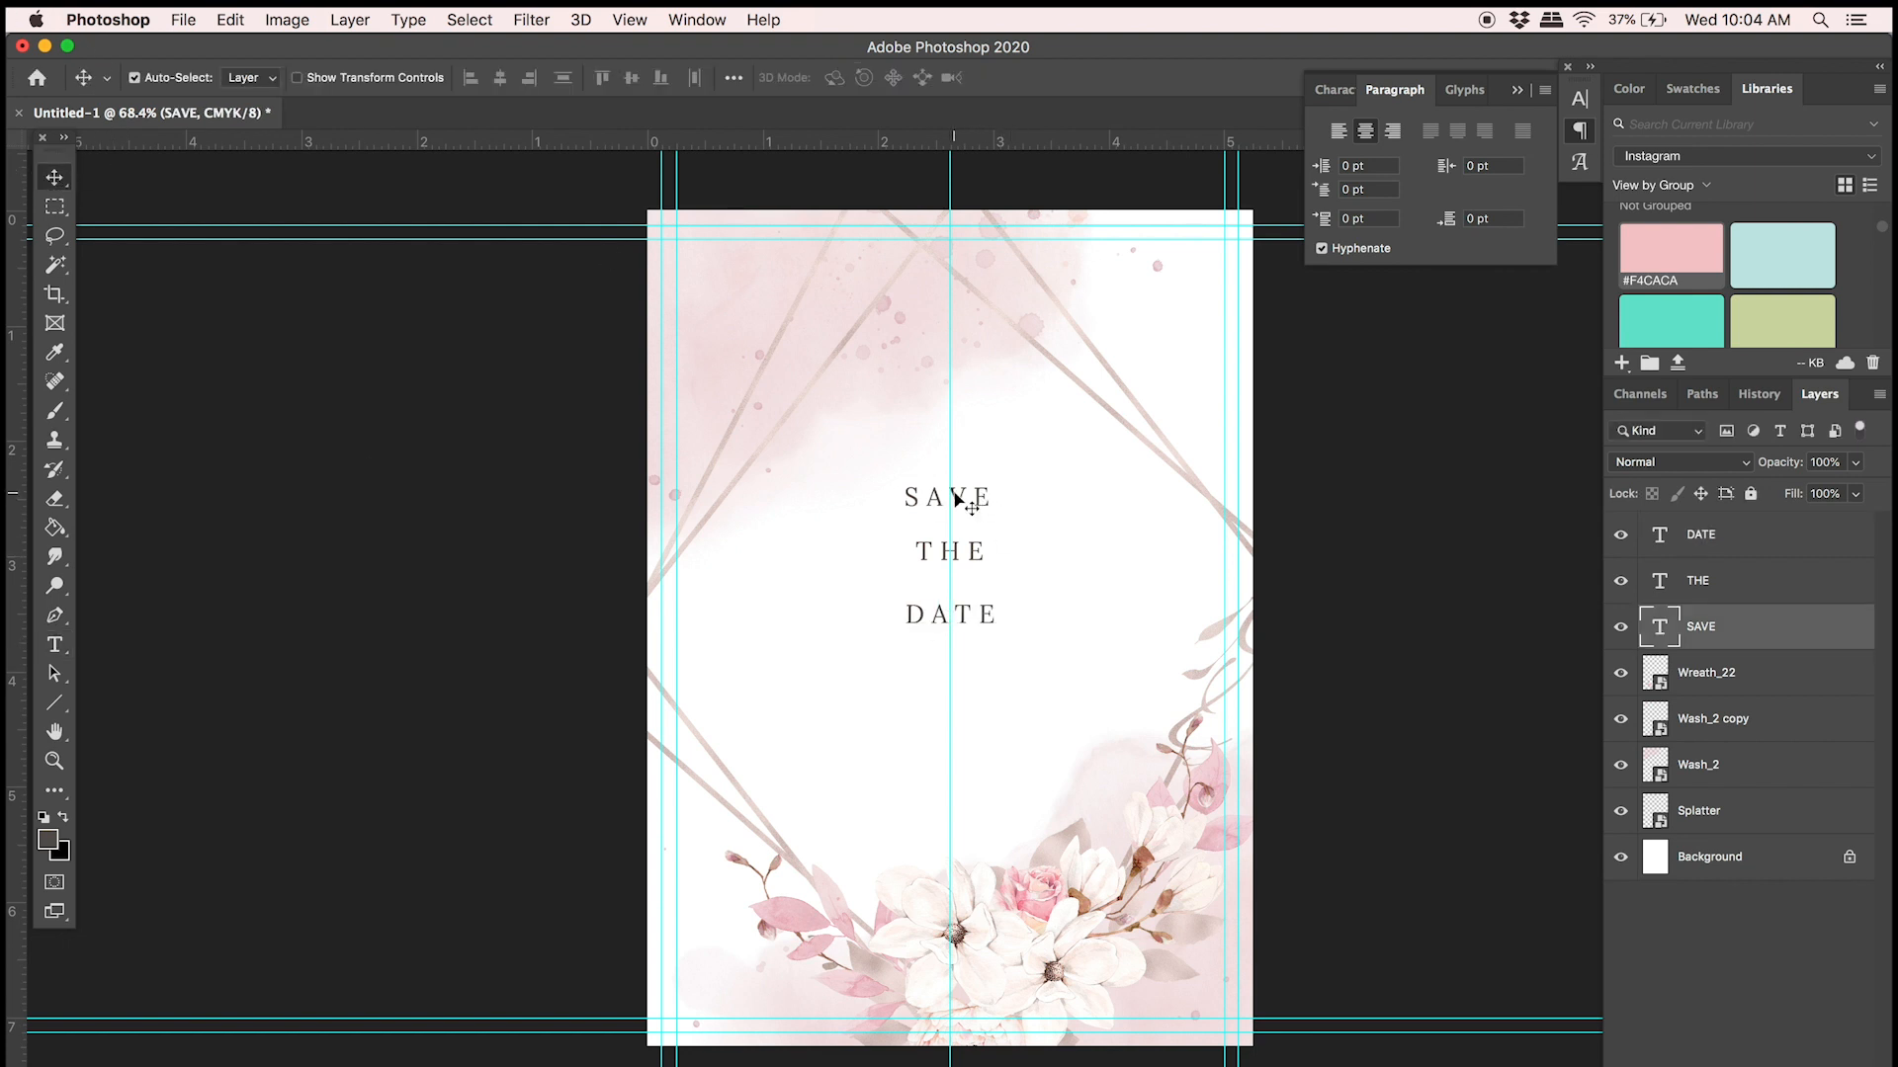
double_click(956, 496)
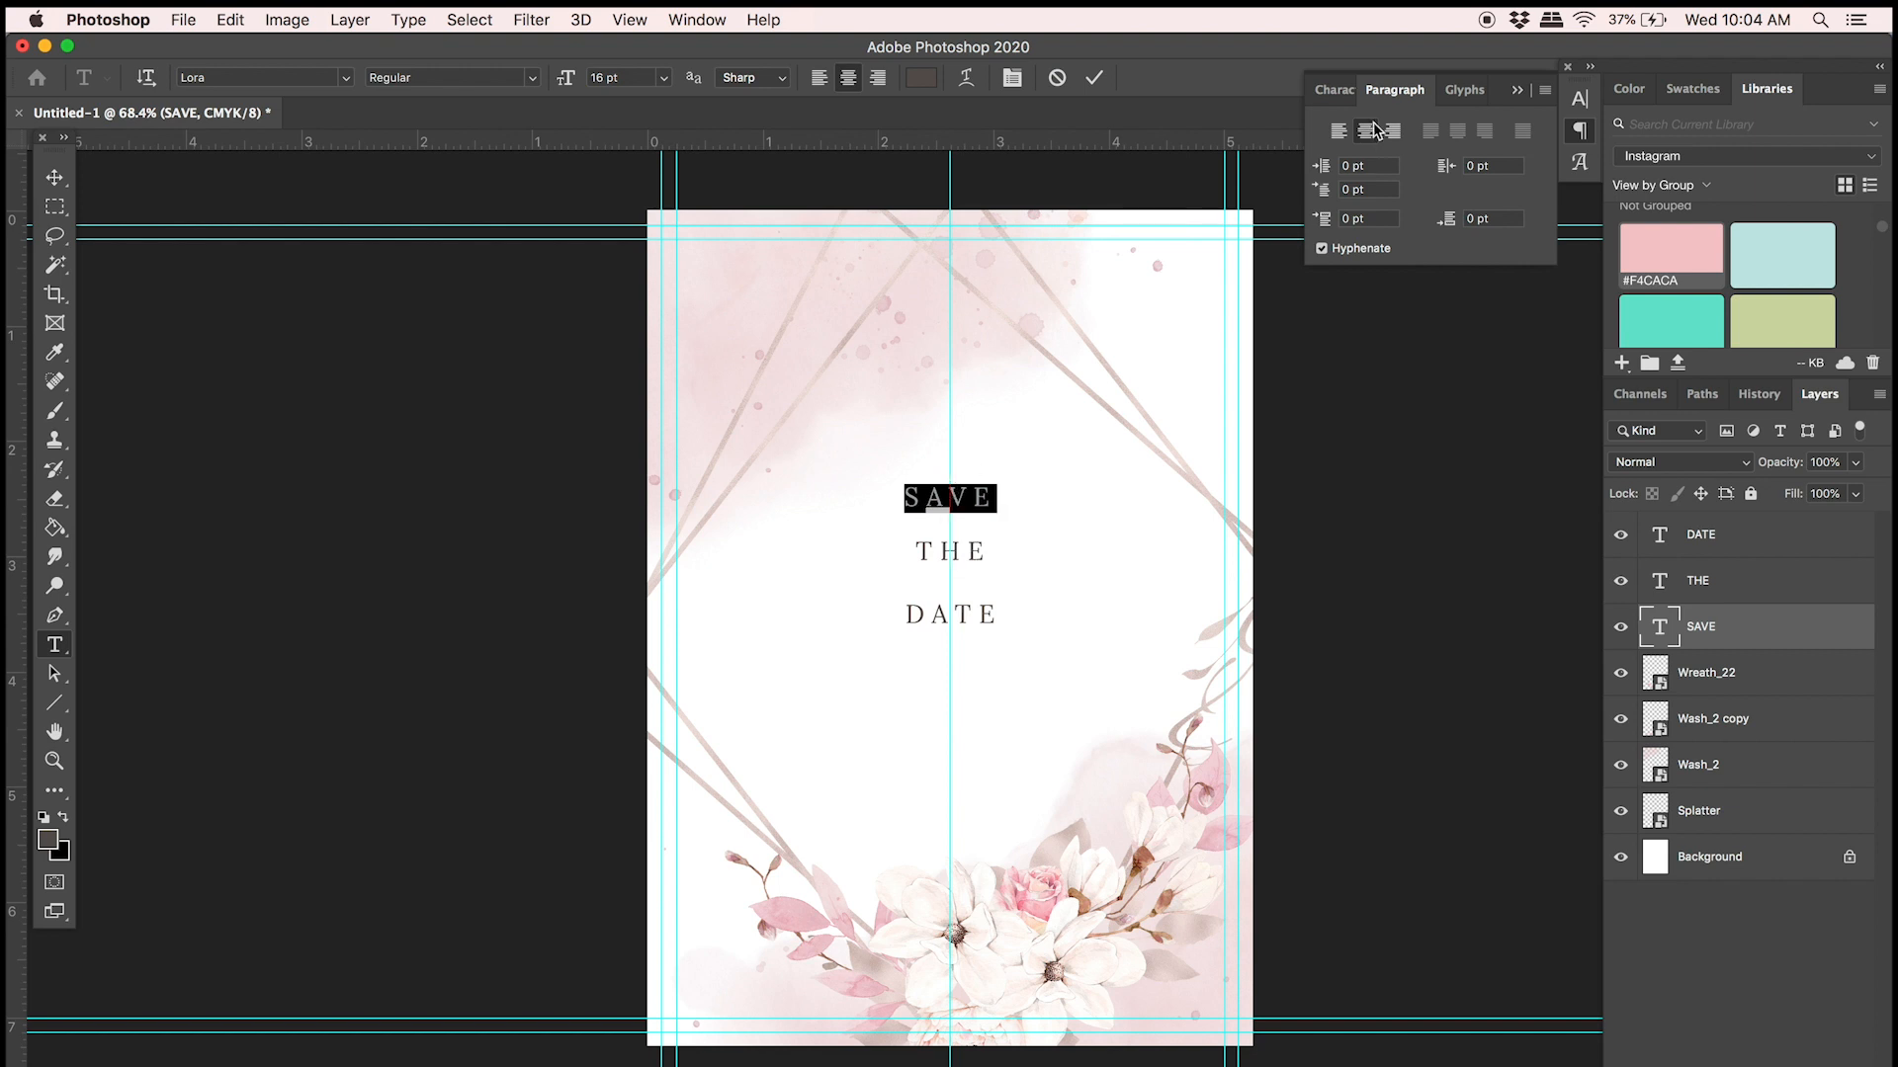
left_click(1341, 91)
left_click(1416, 160)
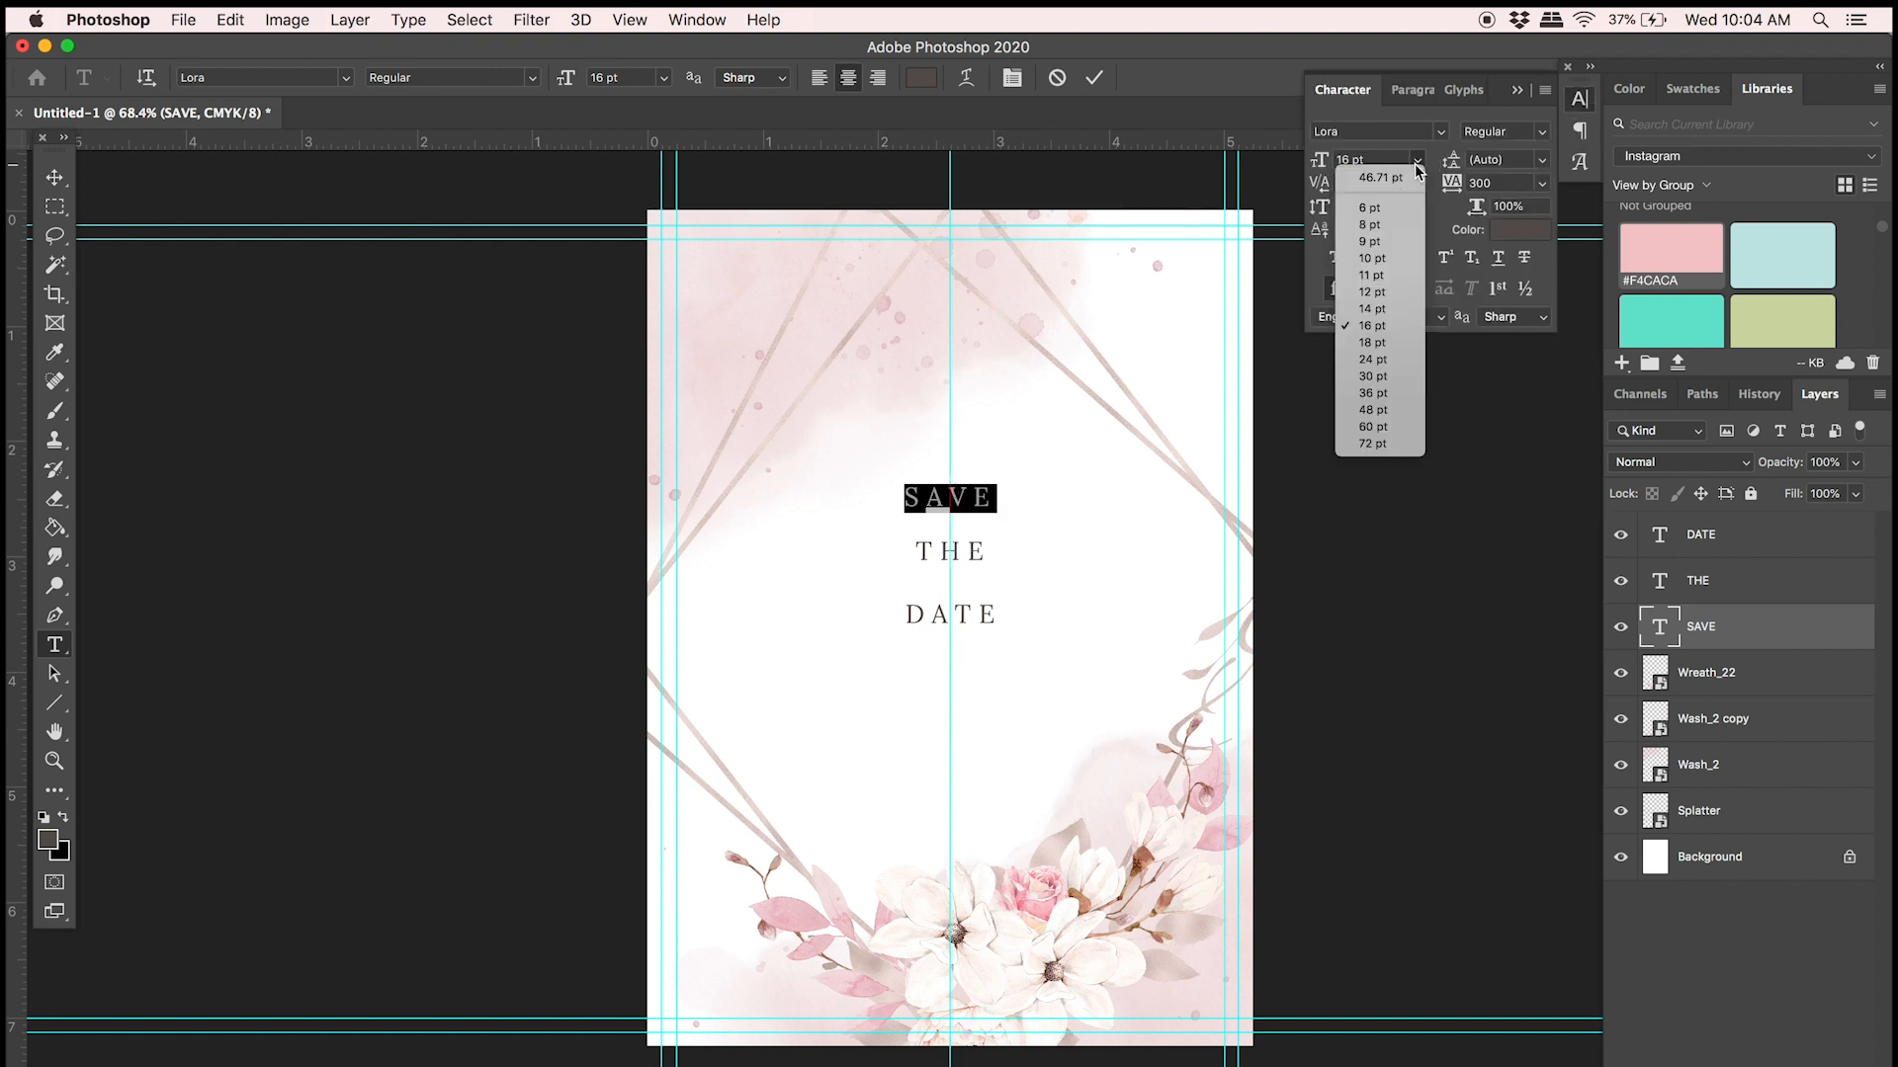
left_click(1373, 360)
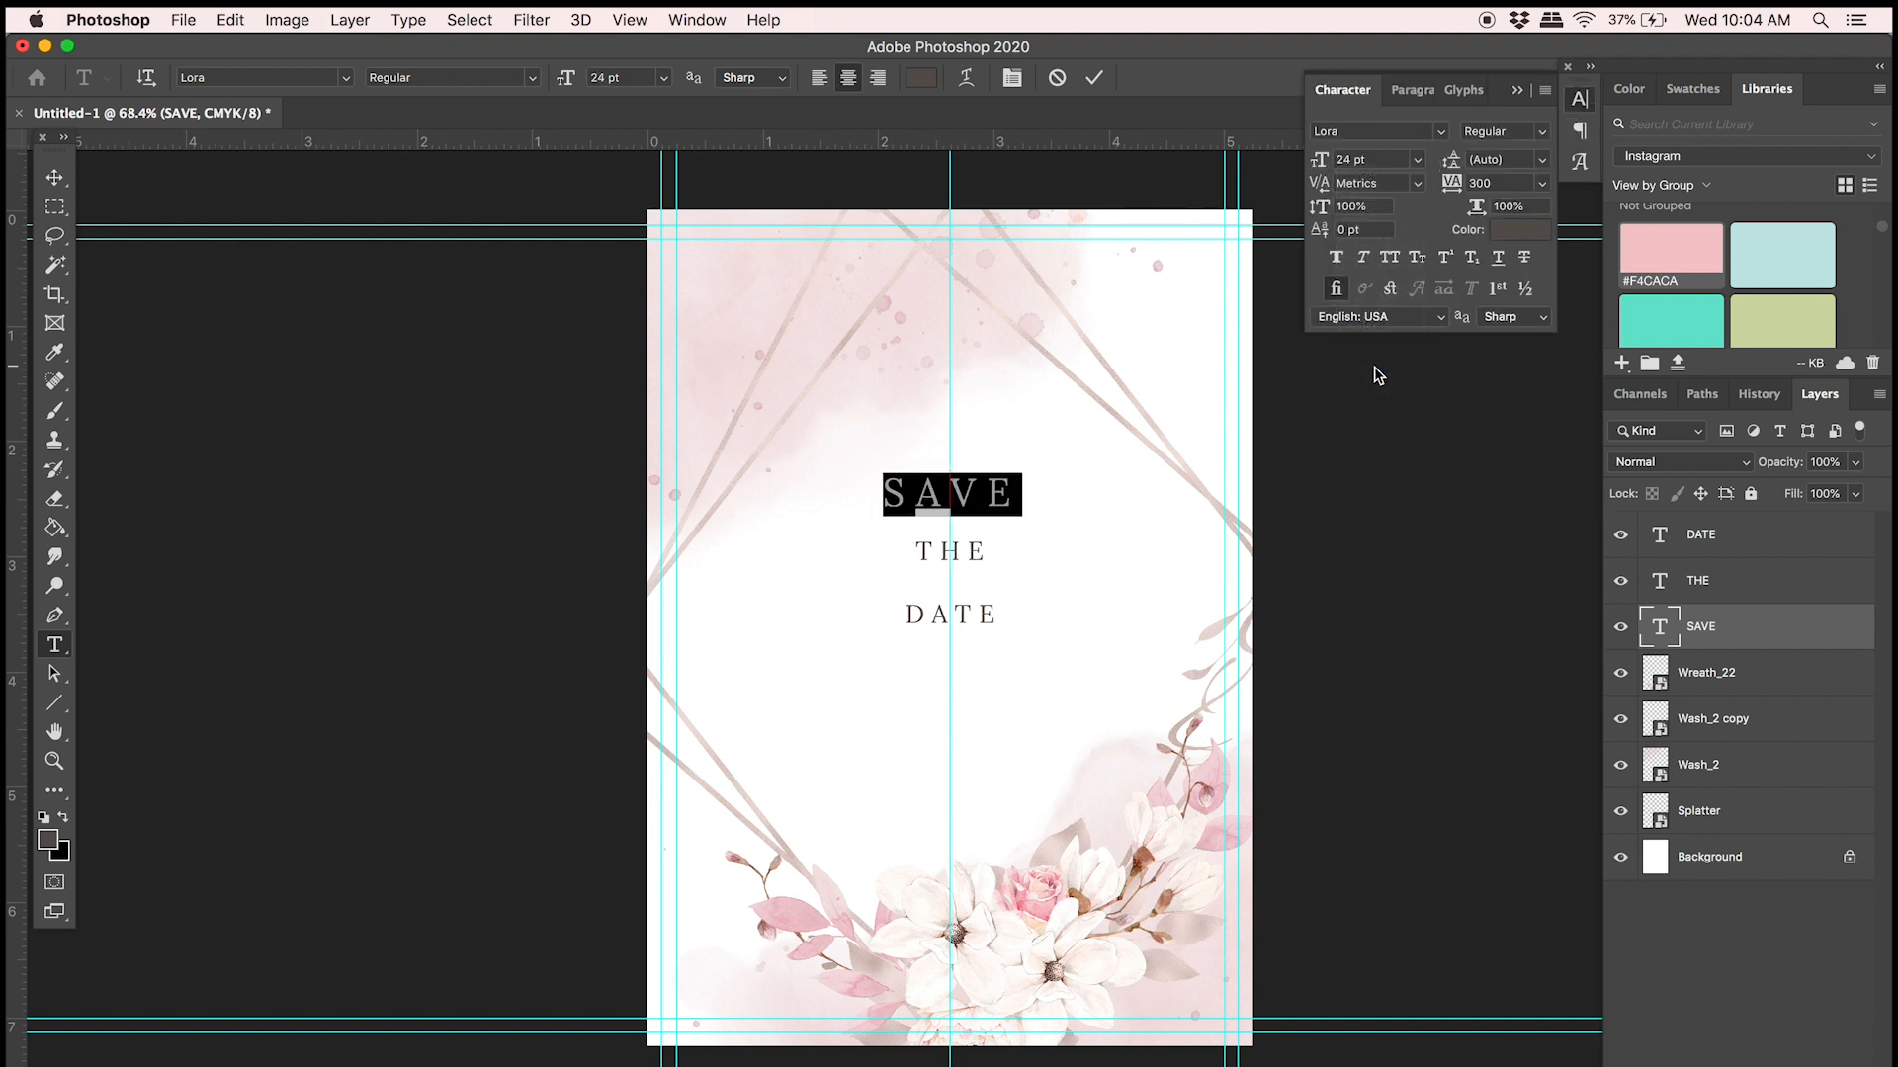
left_click(1730, 537)
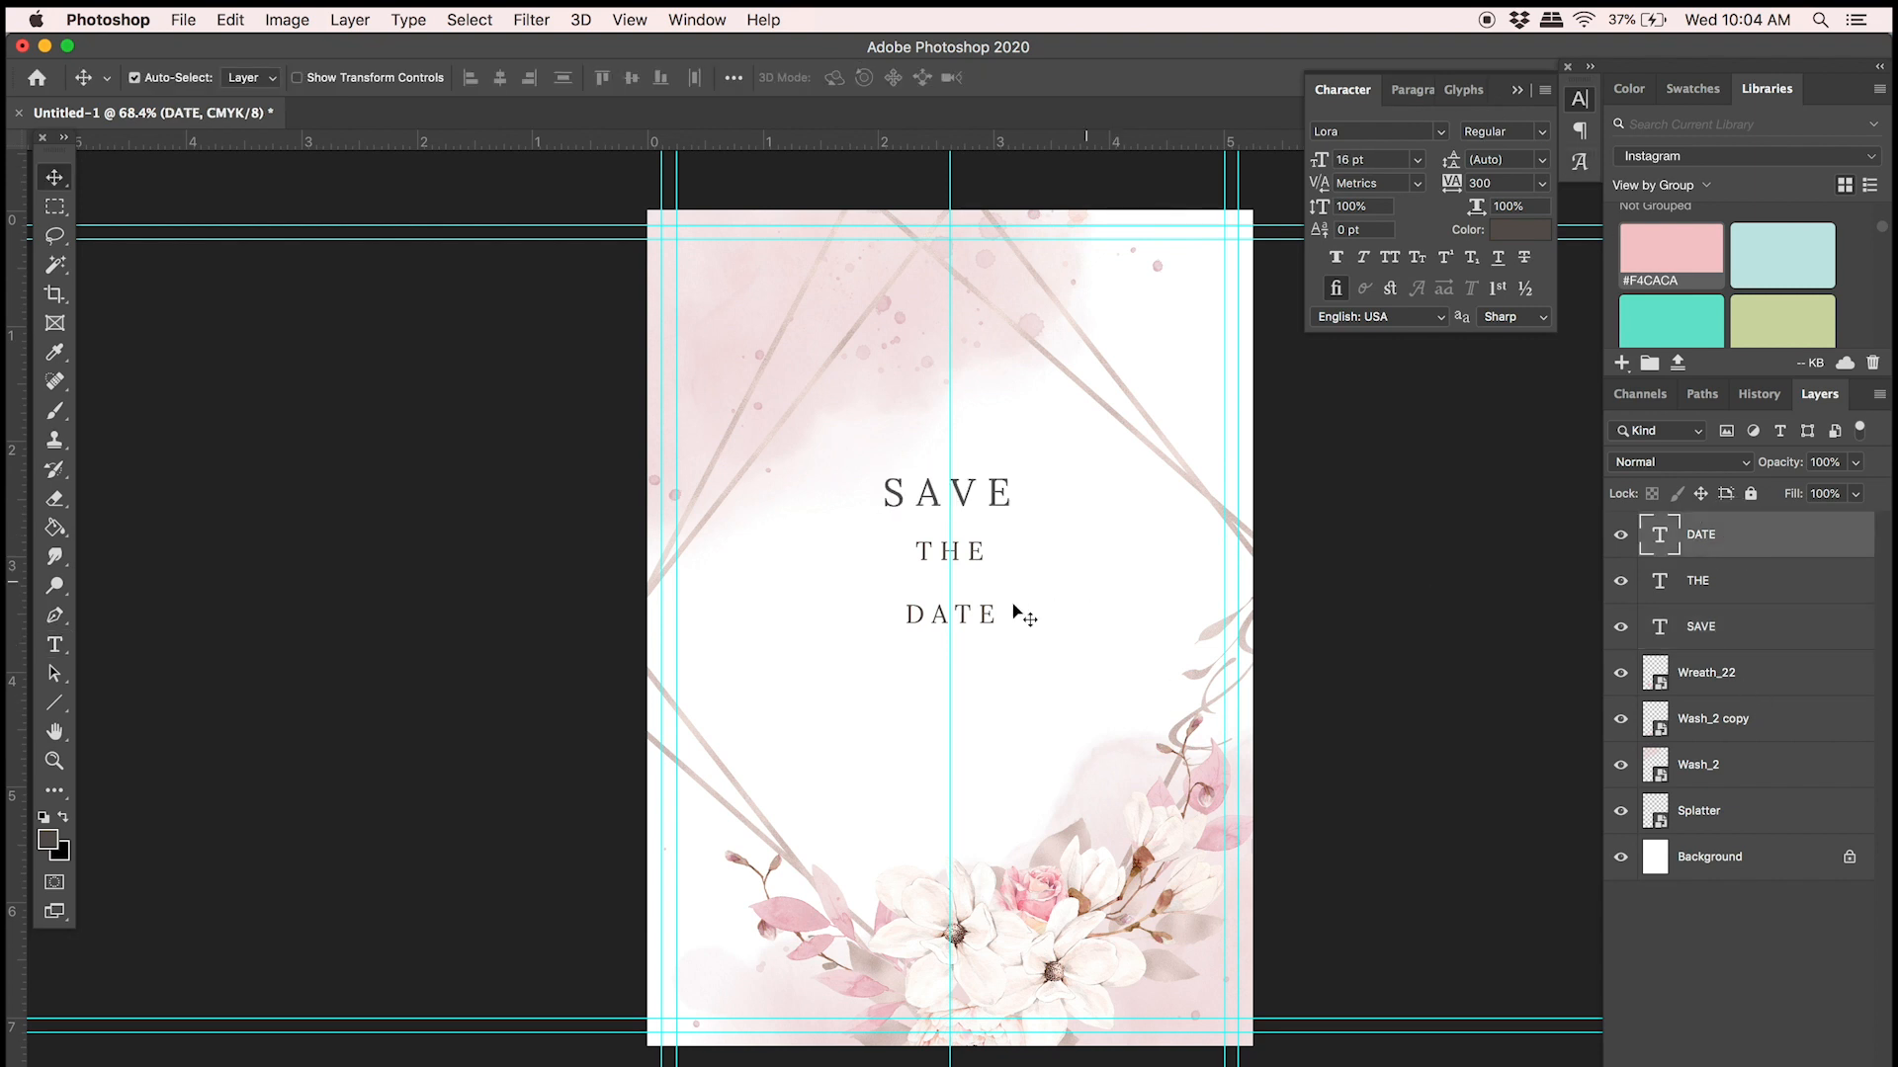
left_click(1418, 166)
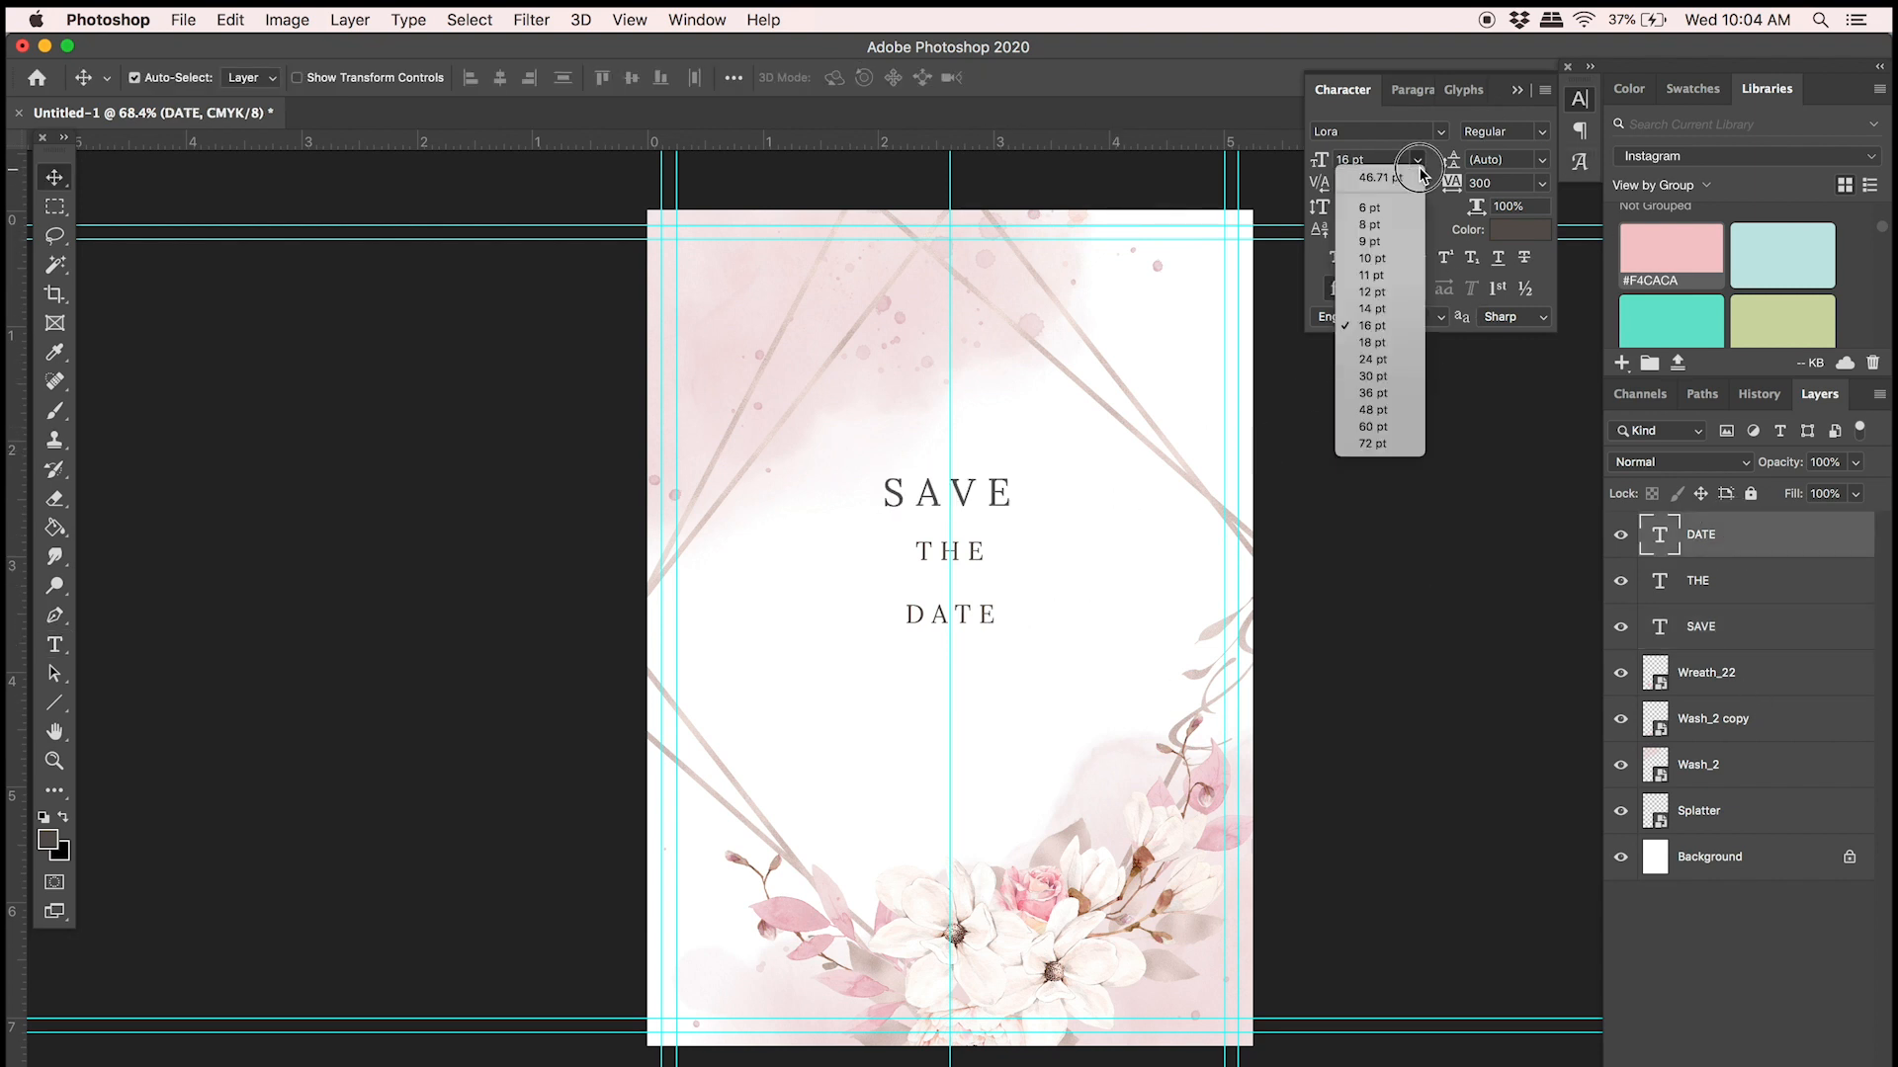
left_click(1388, 361)
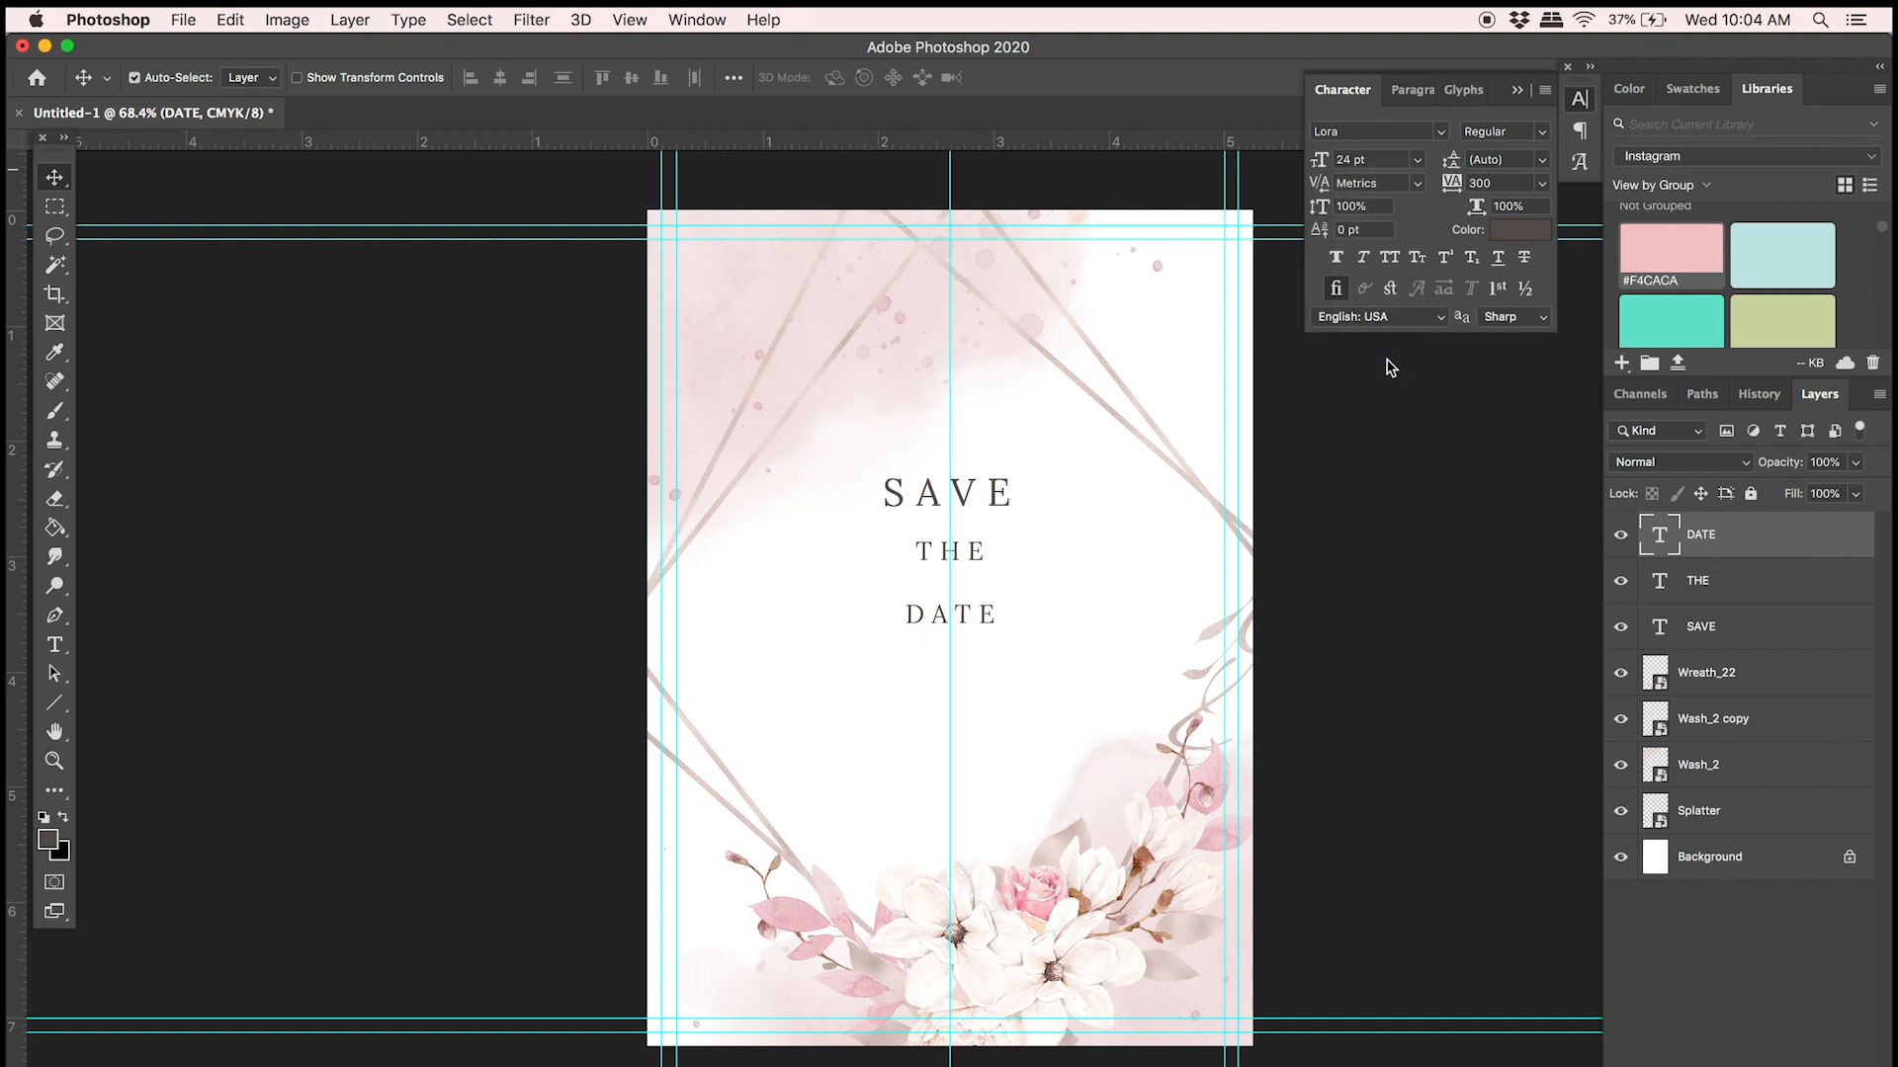
- Select the SAVE, THE and DATE text layers together and open their align and distribute options
left_click(1736, 633)
left_click(1737, 538, "shift")
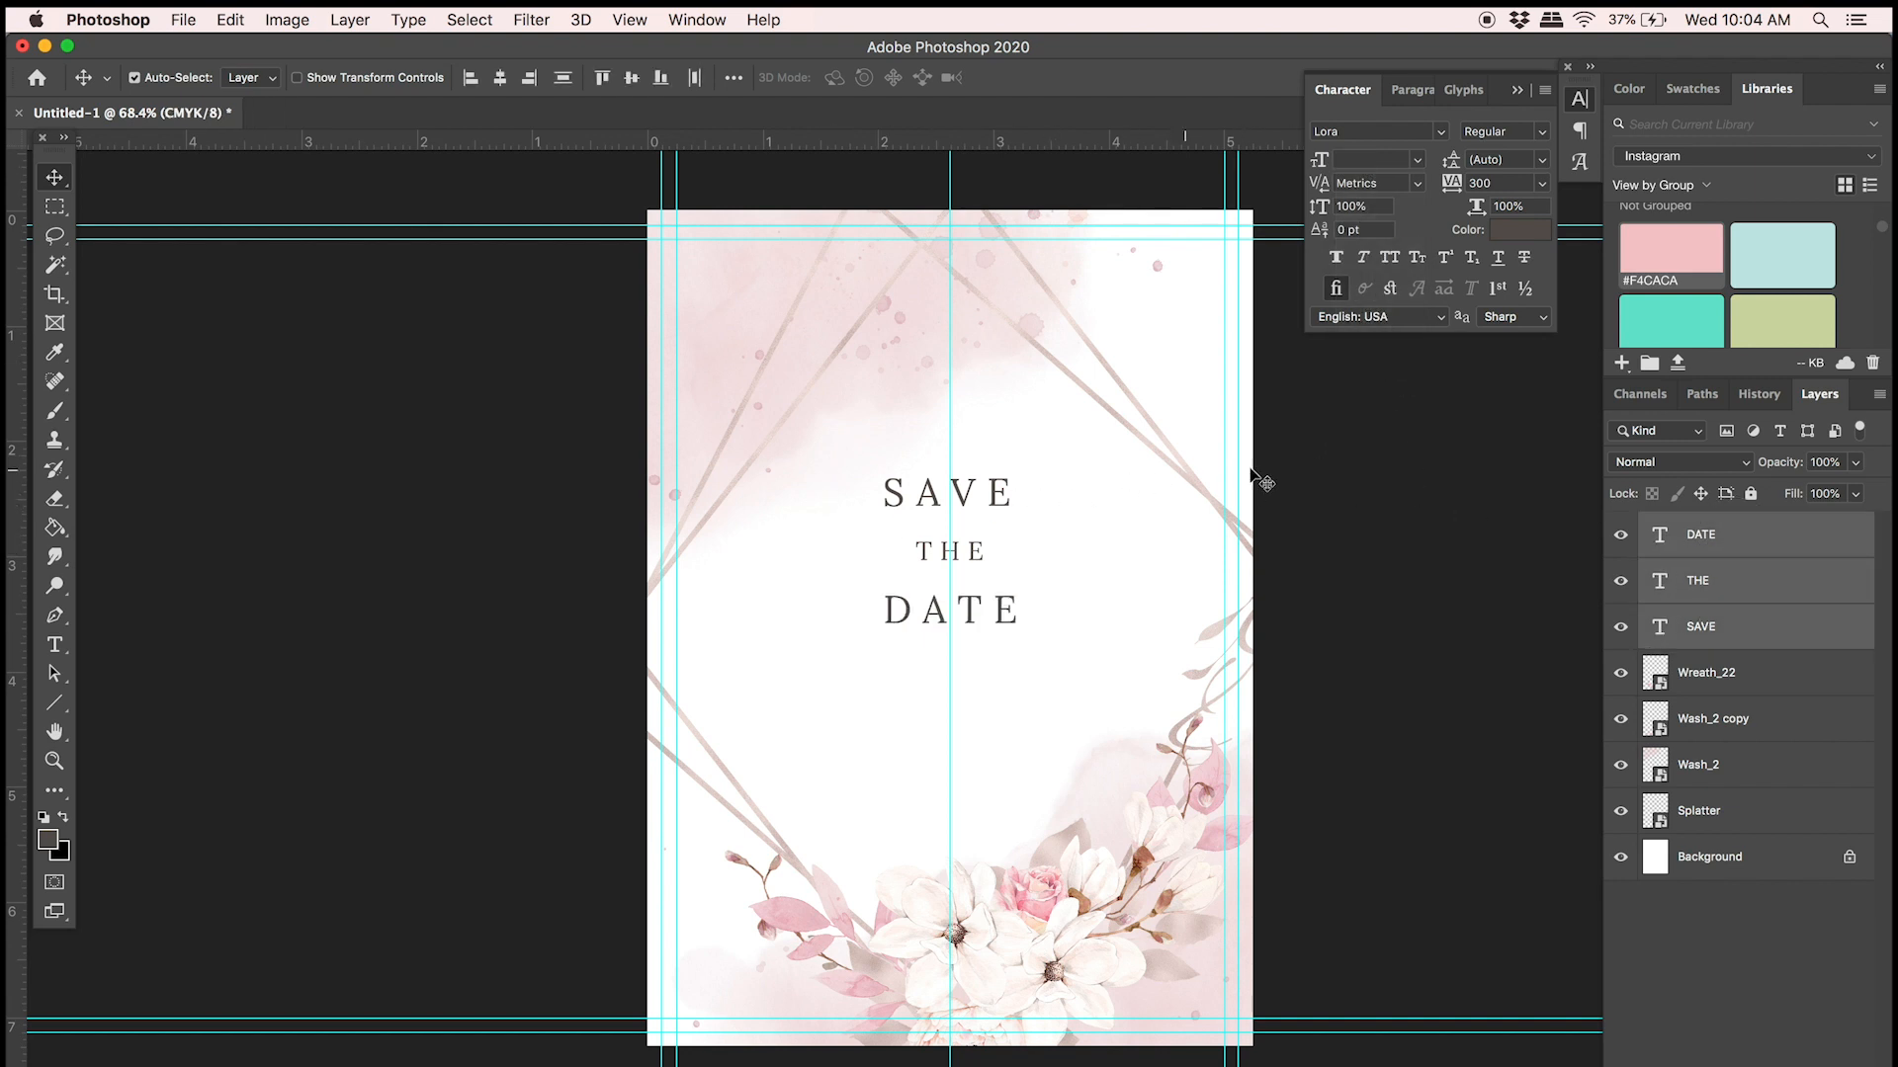
left_click(734, 77)
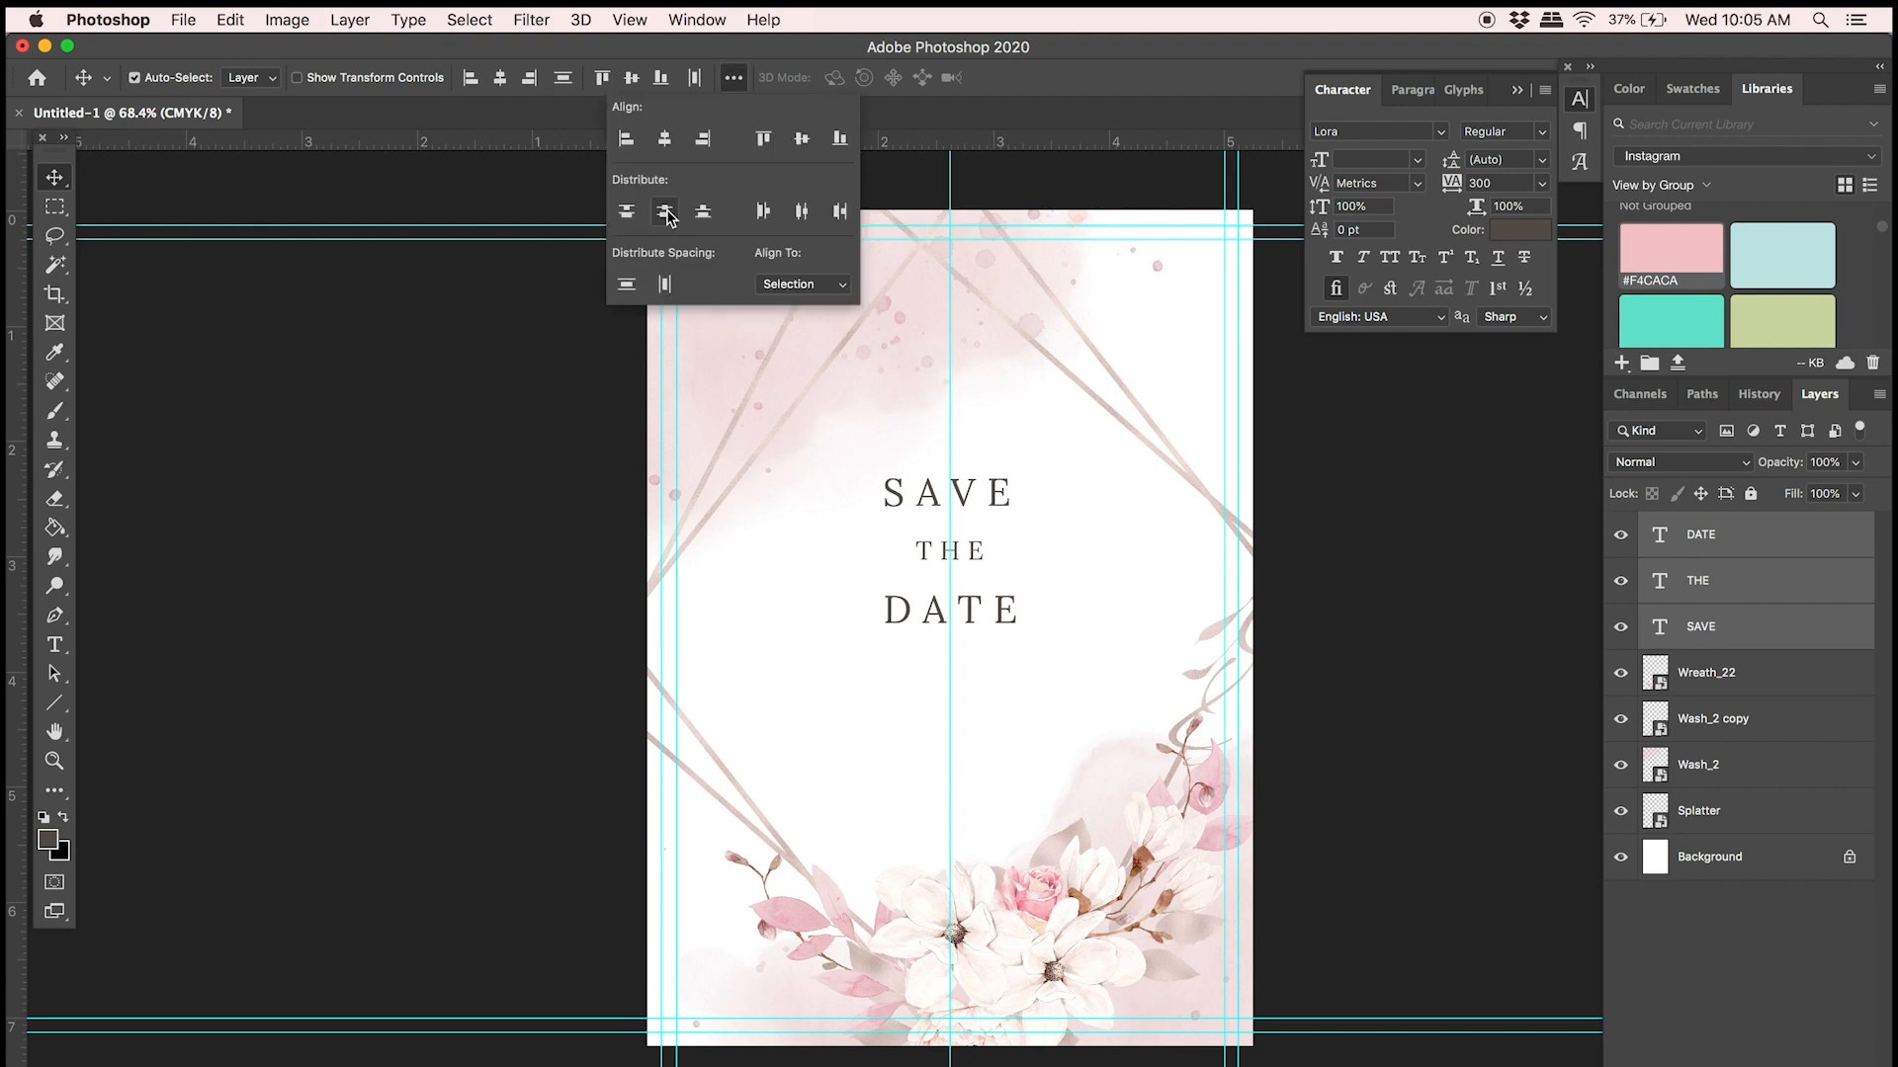
left_click(679, 628)
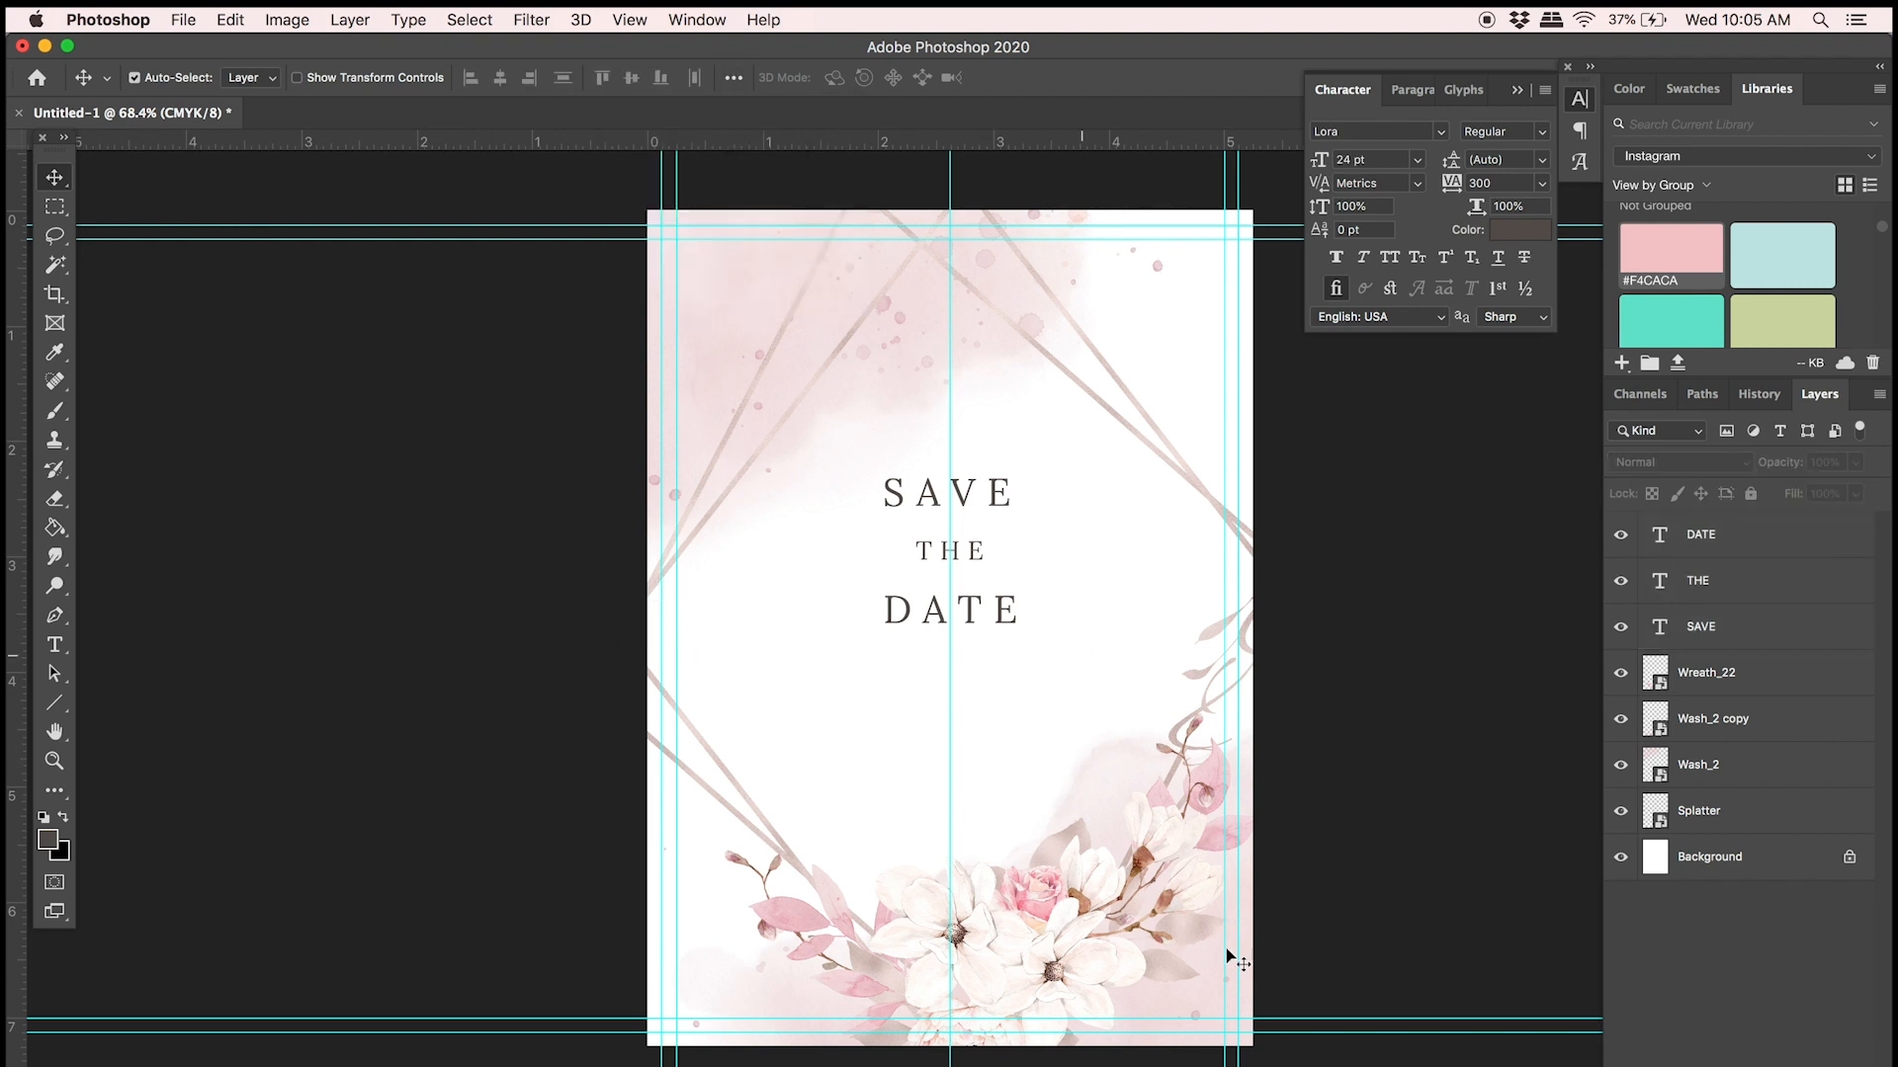
- Enlarge the DATE and SAVE text layers to a font size of 30 pt
left_click(1007, 611)
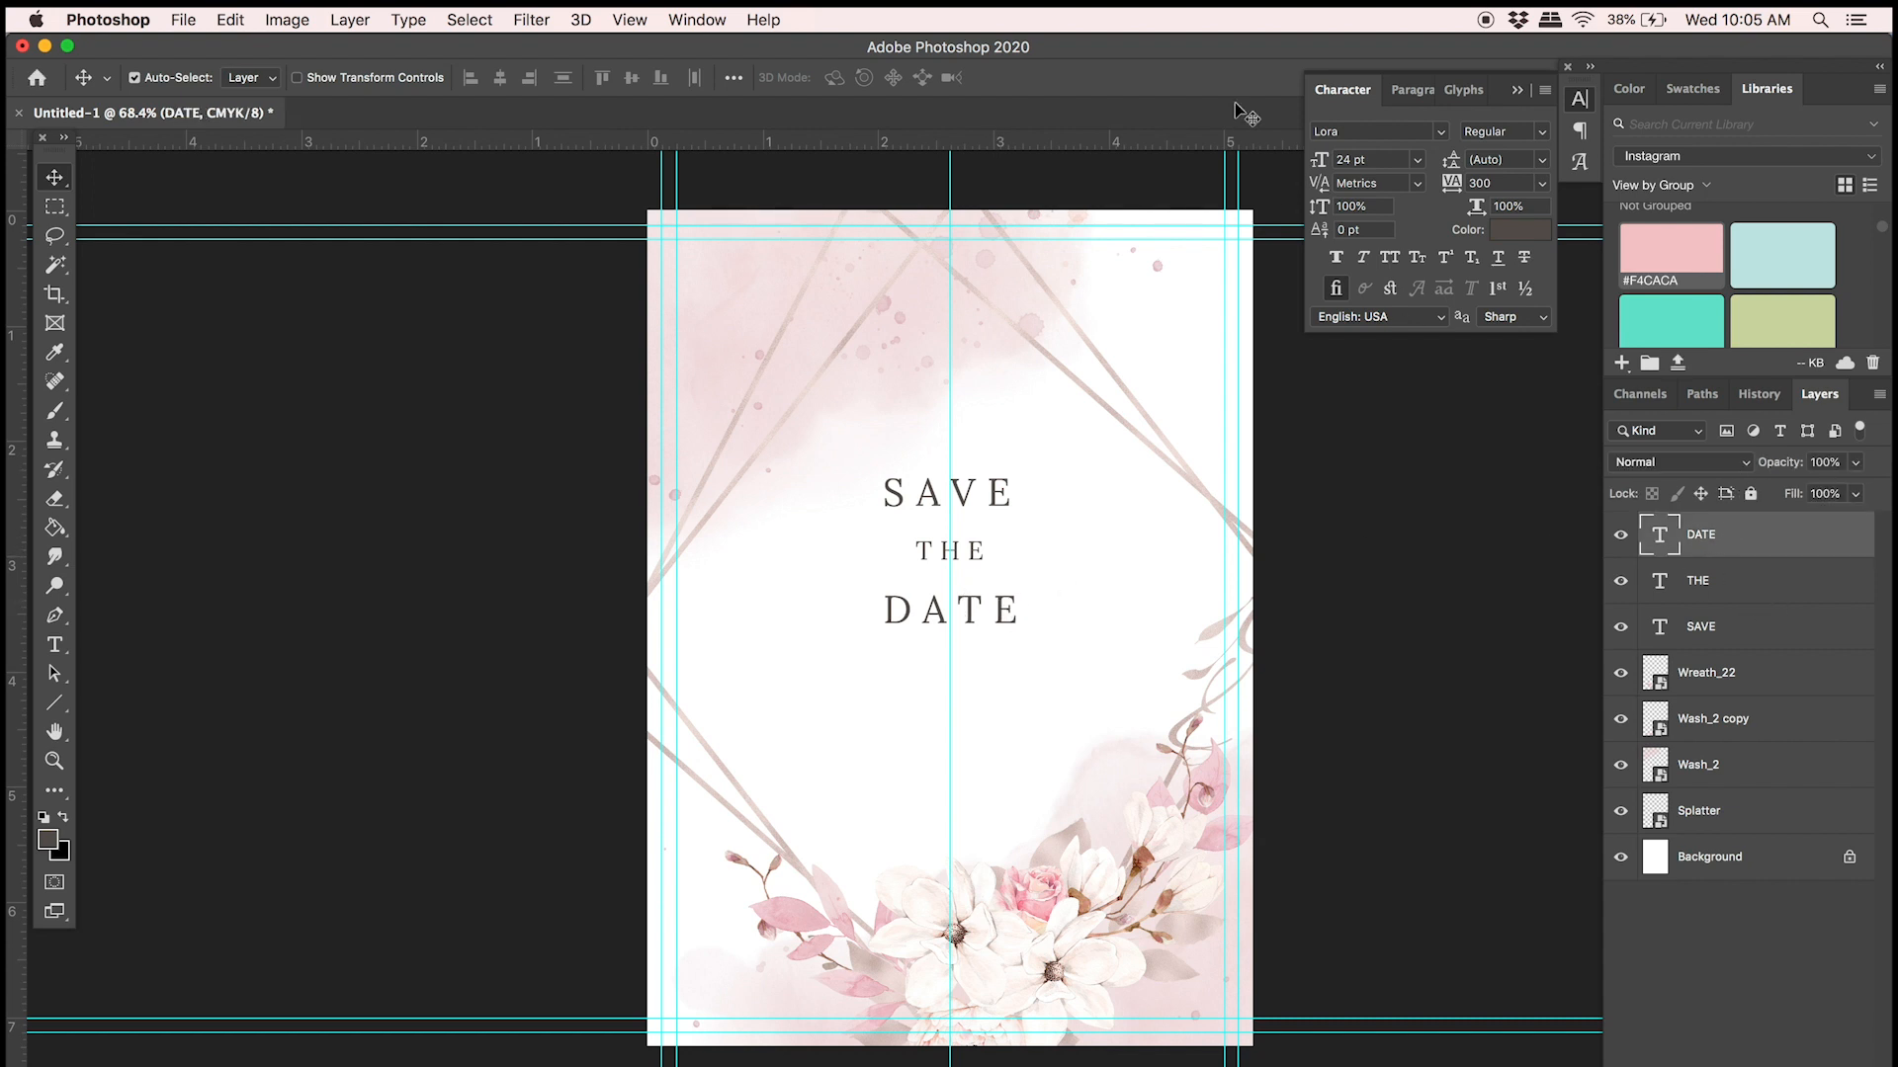
left_click(1415, 160)
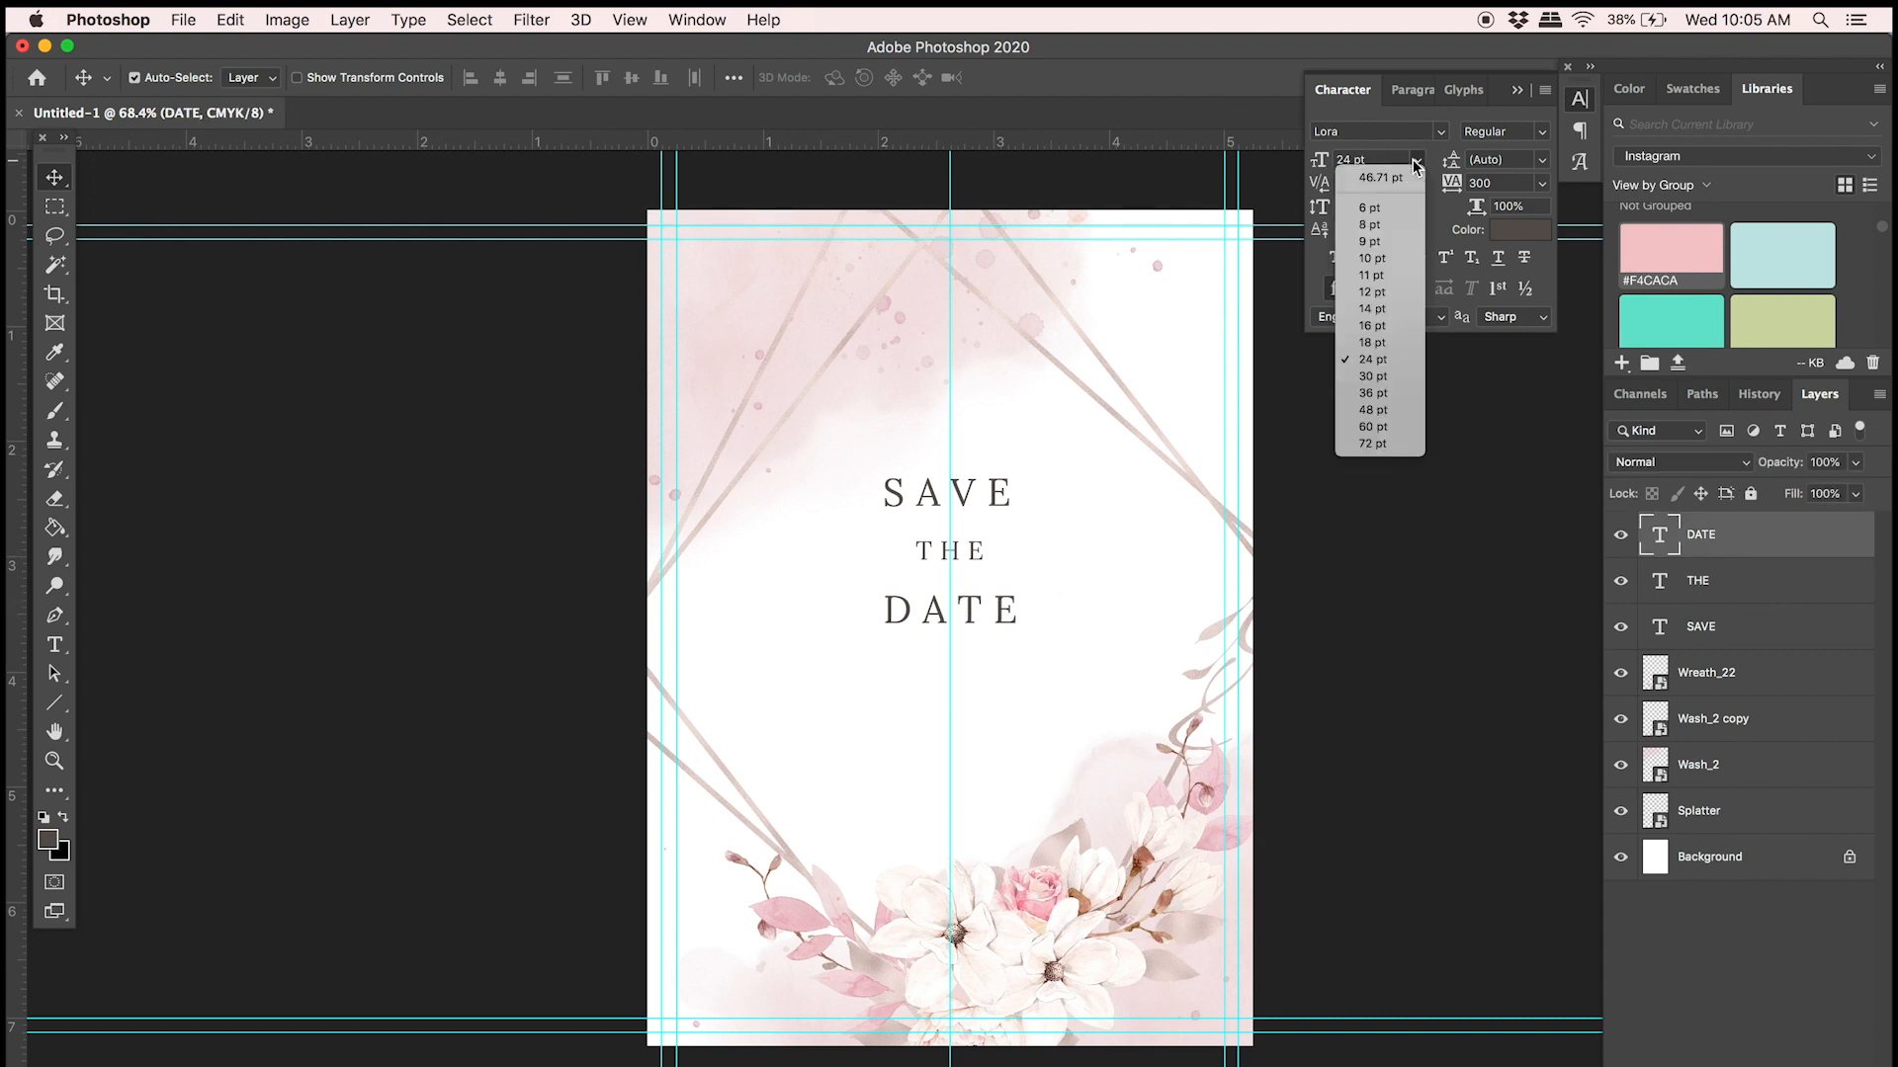
left_click(1388, 378)
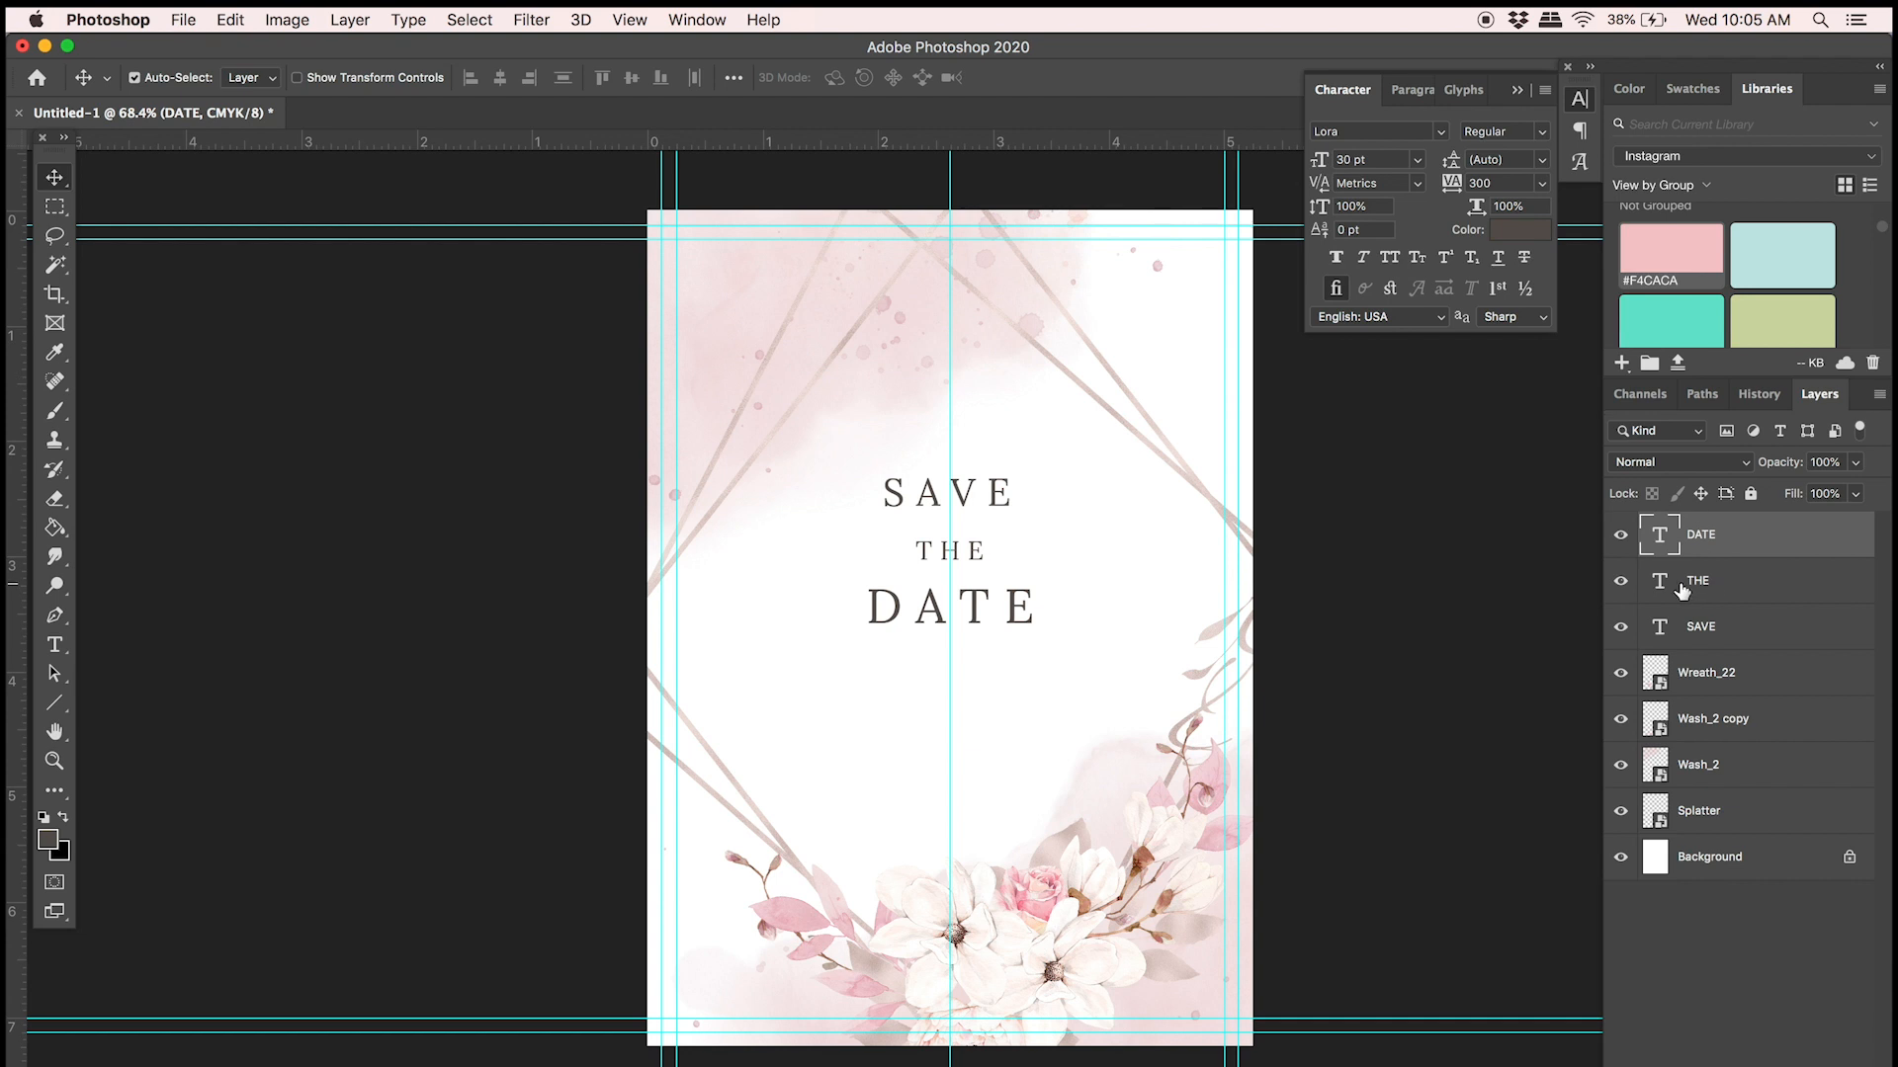
left_click(1711, 625)
left_click(1416, 160)
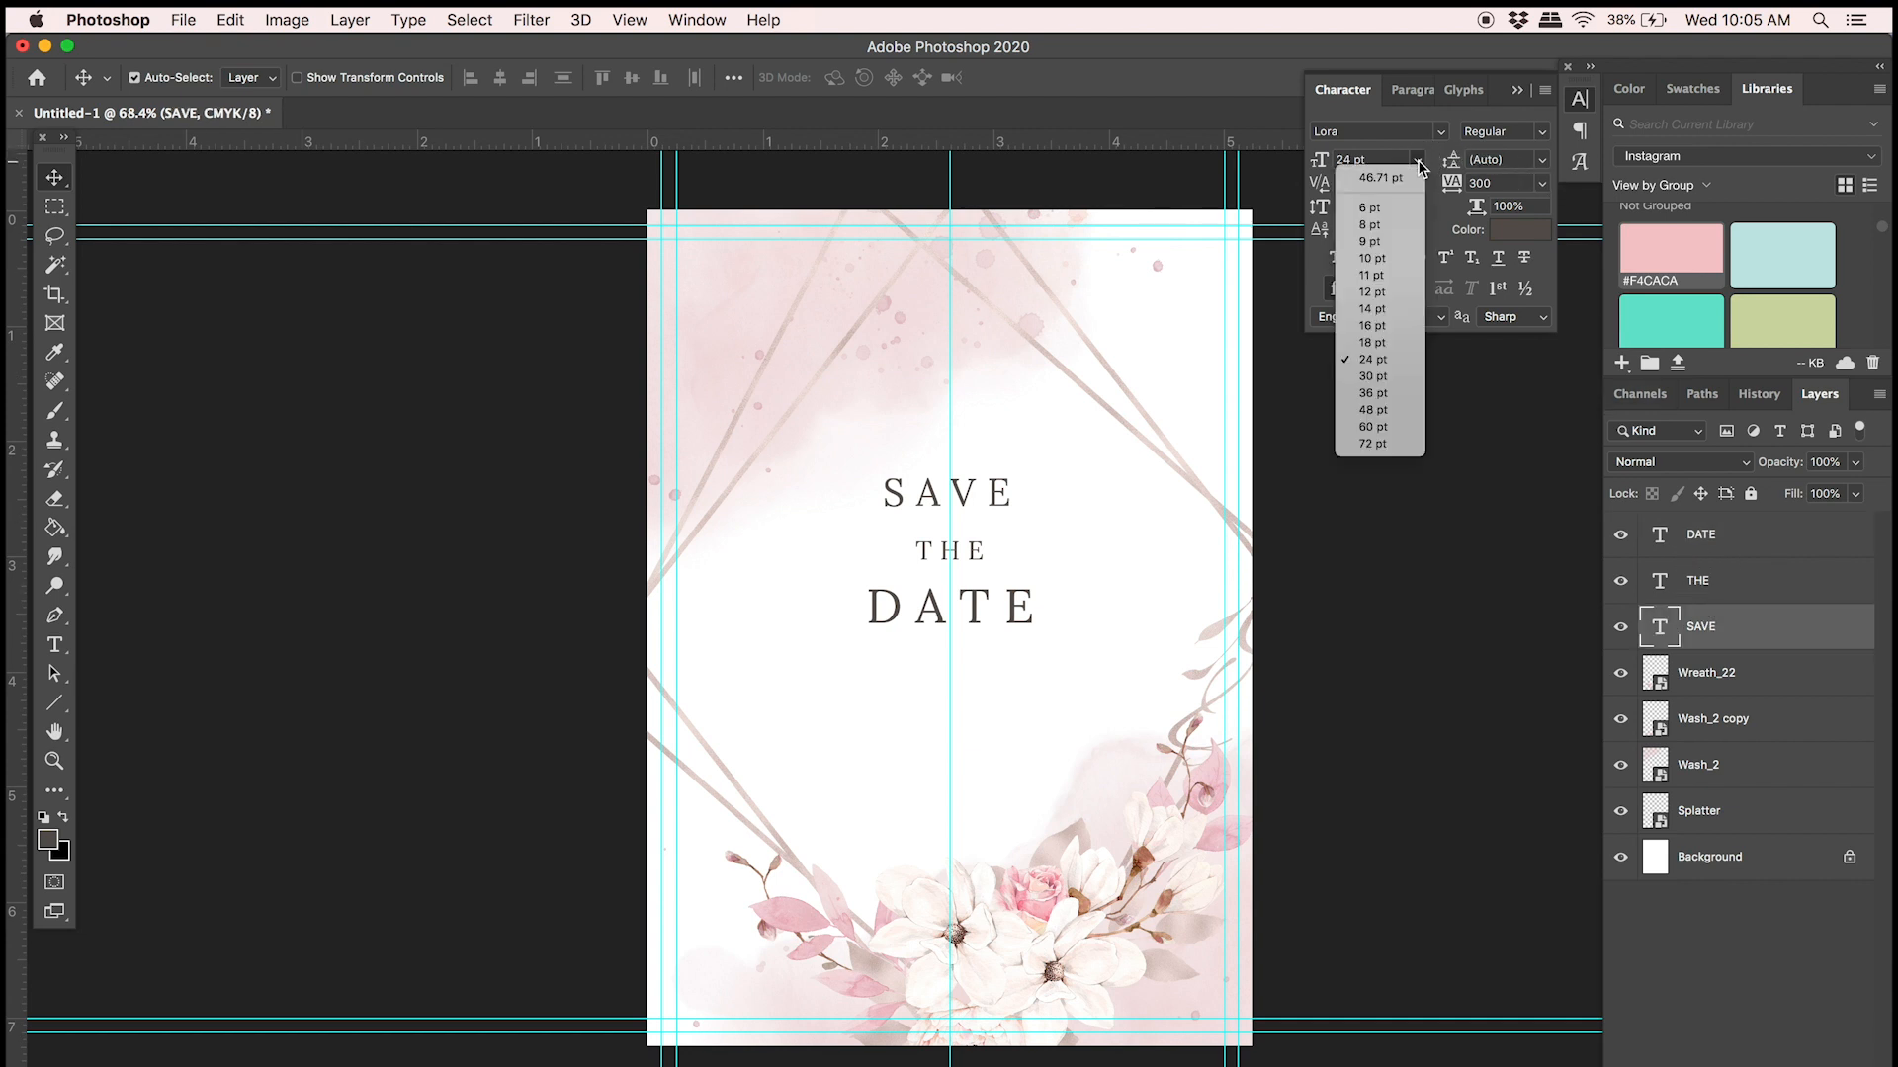
left_click(1372, 378)
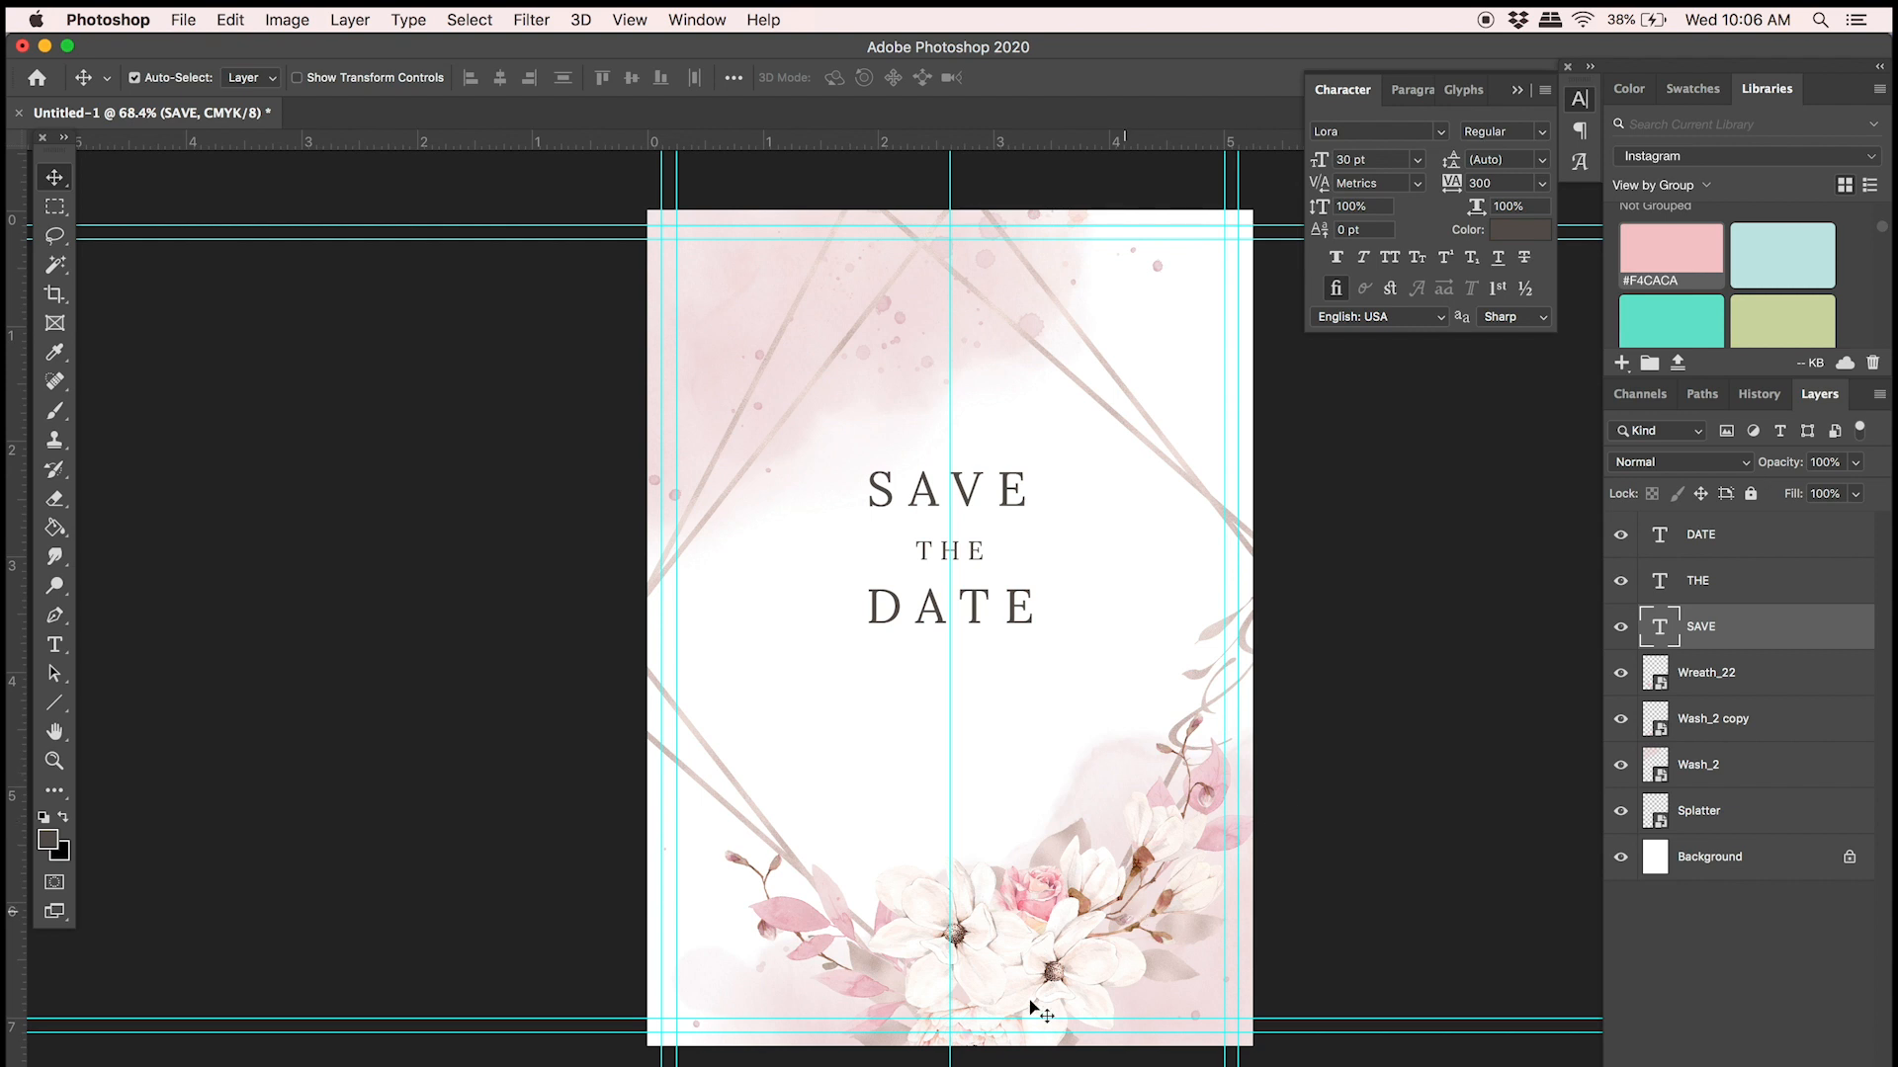
- Add the centred text 07.07.2020 in 30 pt Lora below DATE on the centre guide
left_click(55, 644)
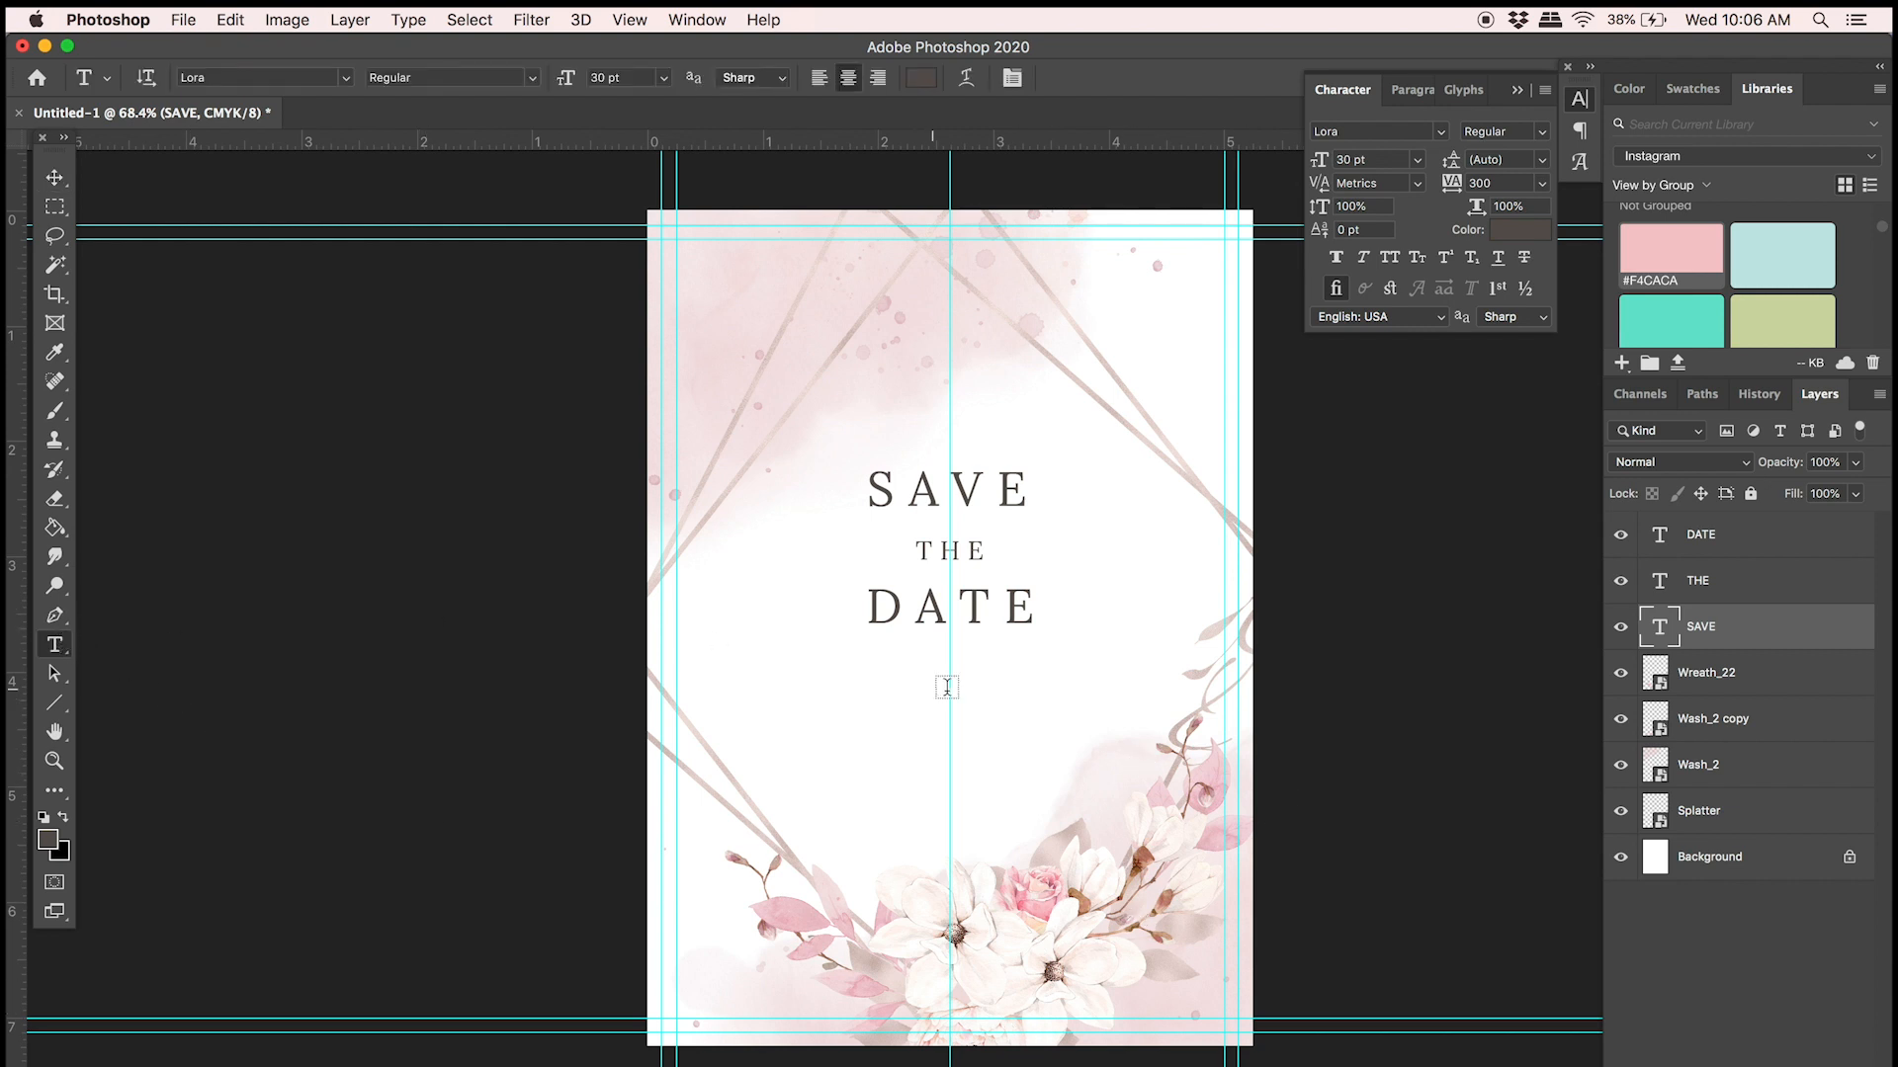
left_click(945, 695)
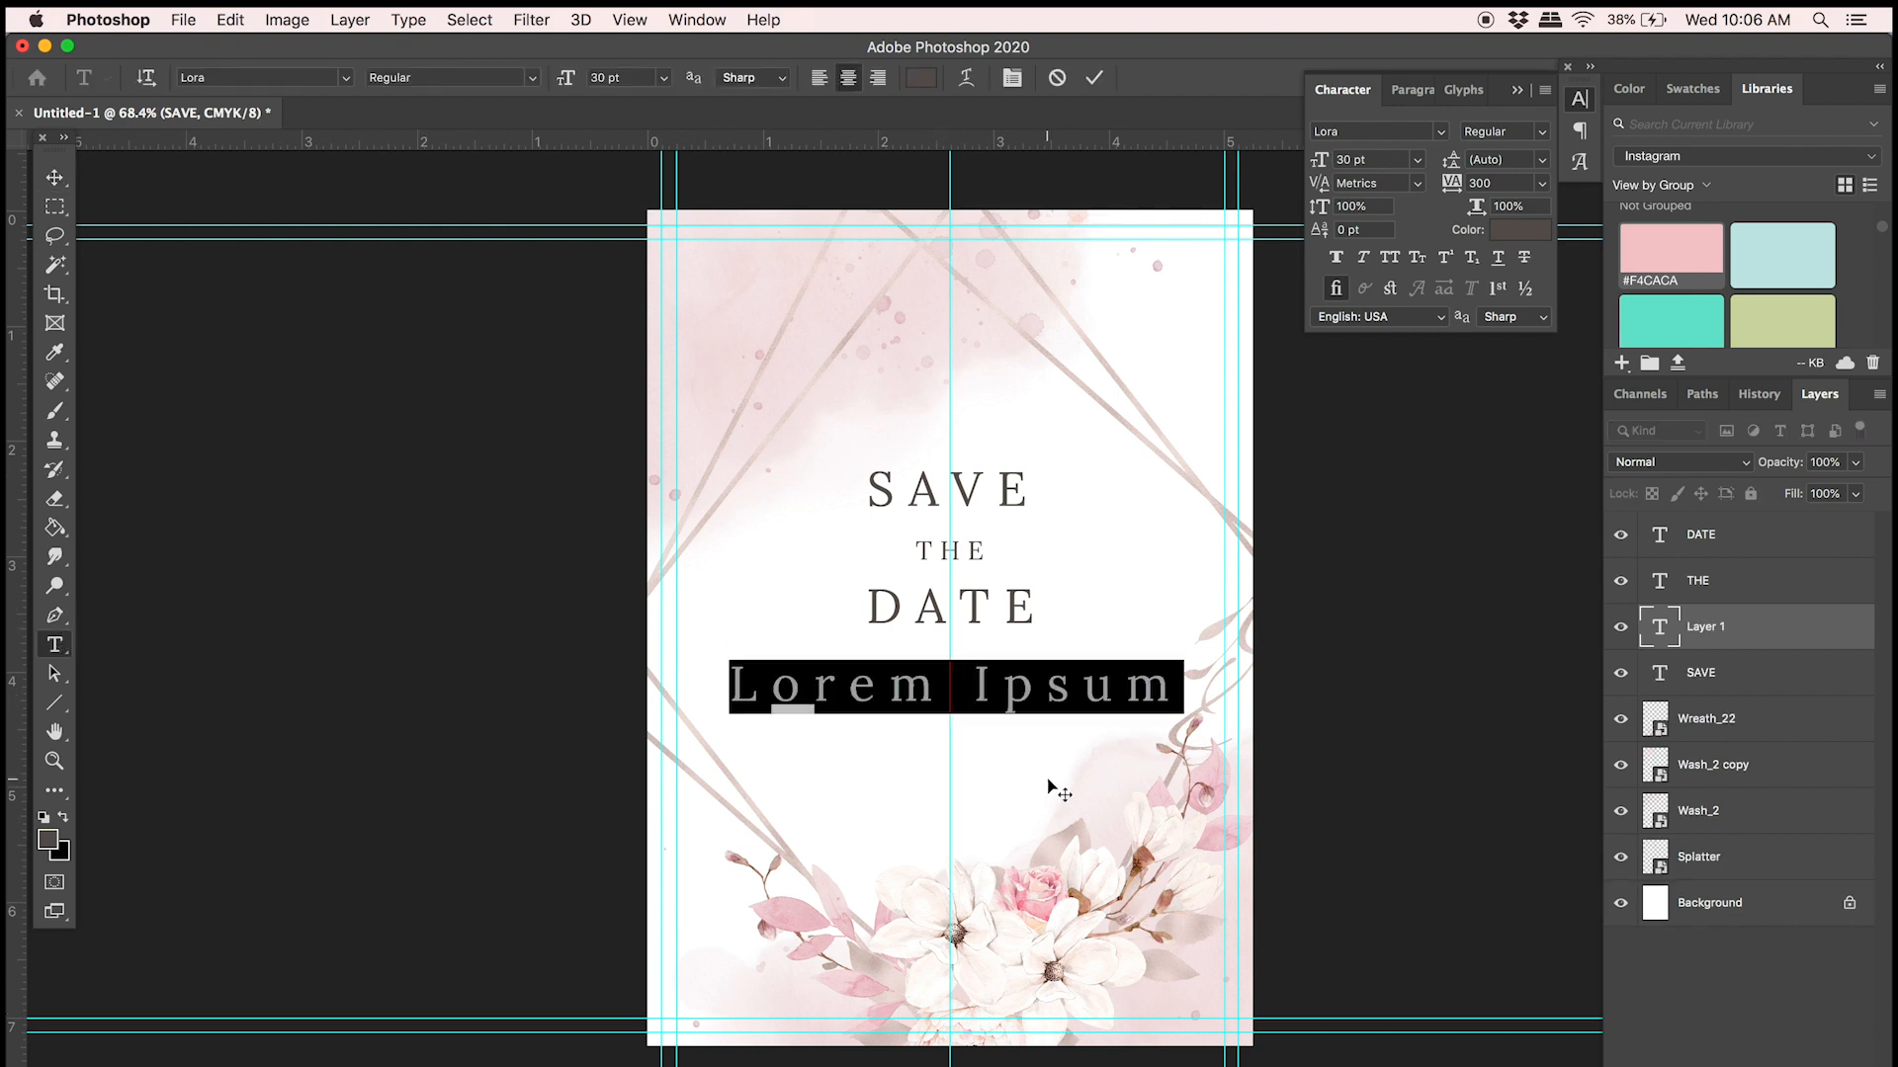
type("07")
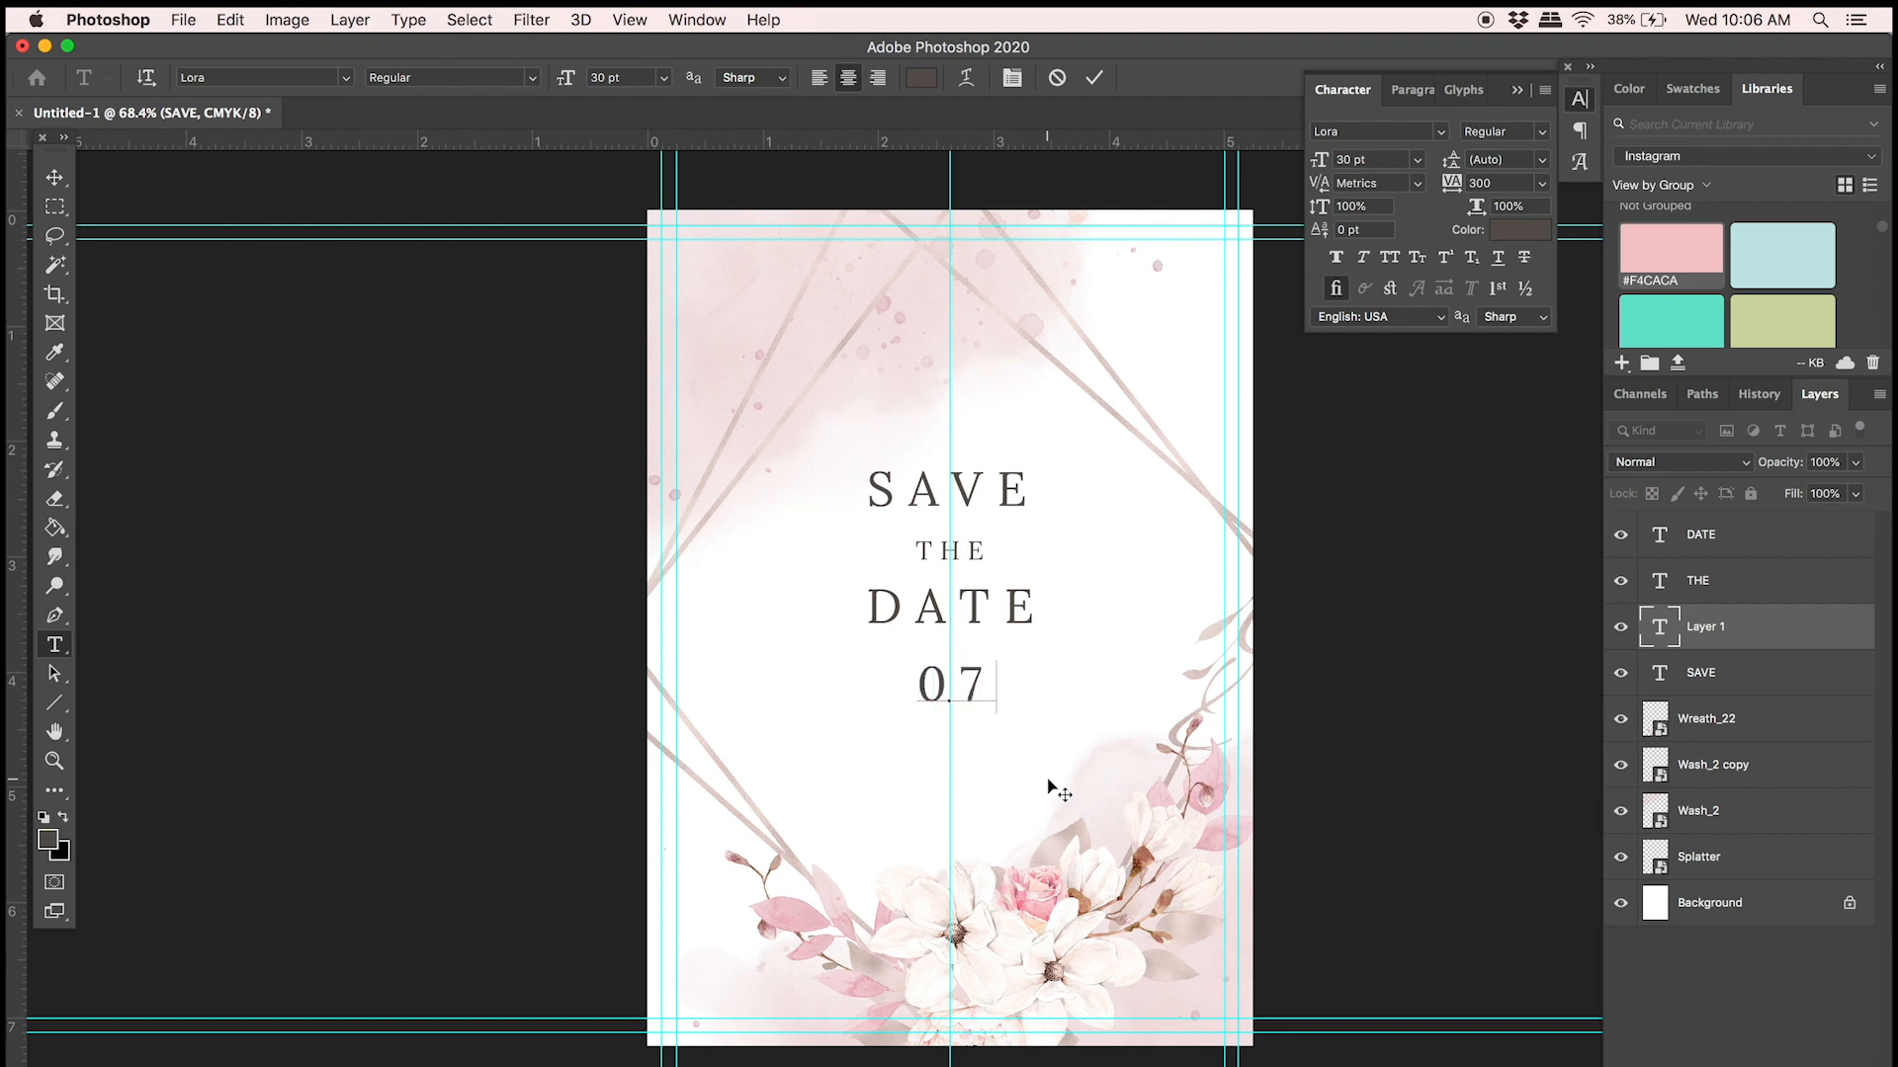
type(".")
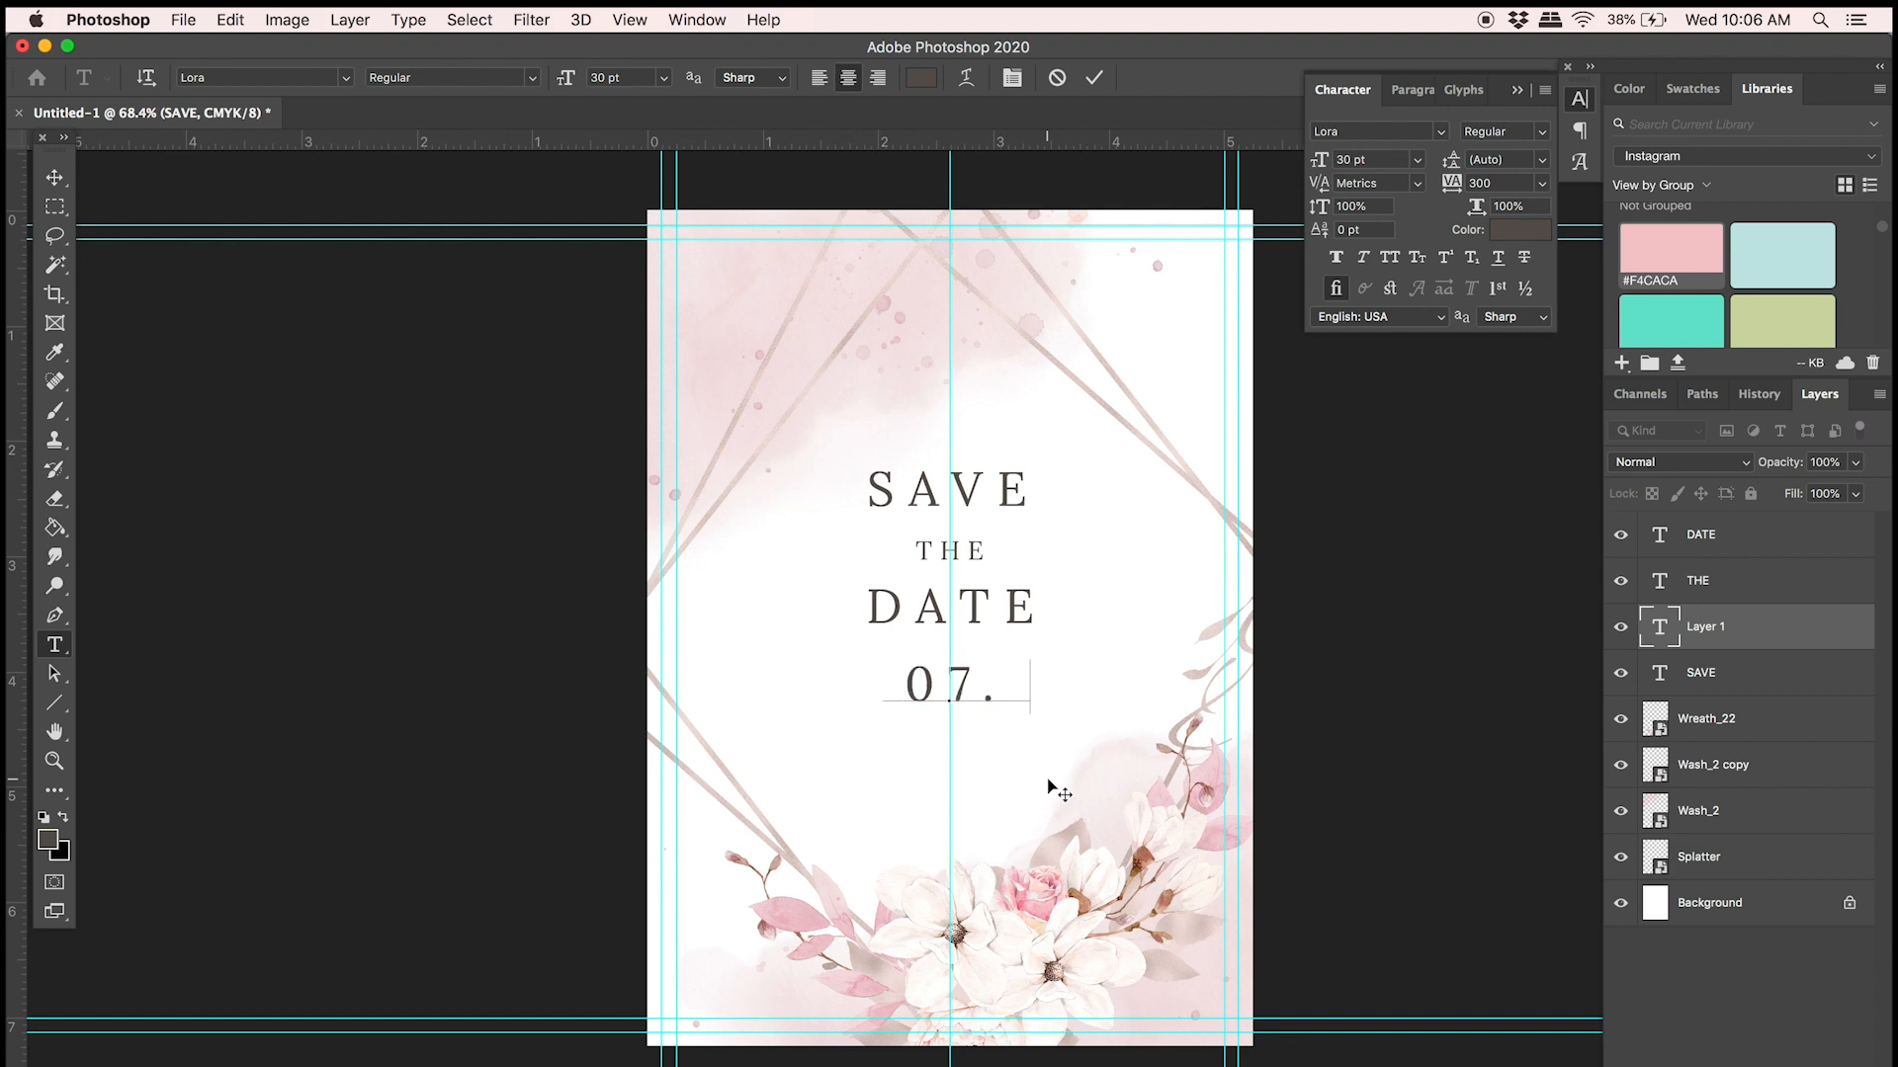
type("07.202")
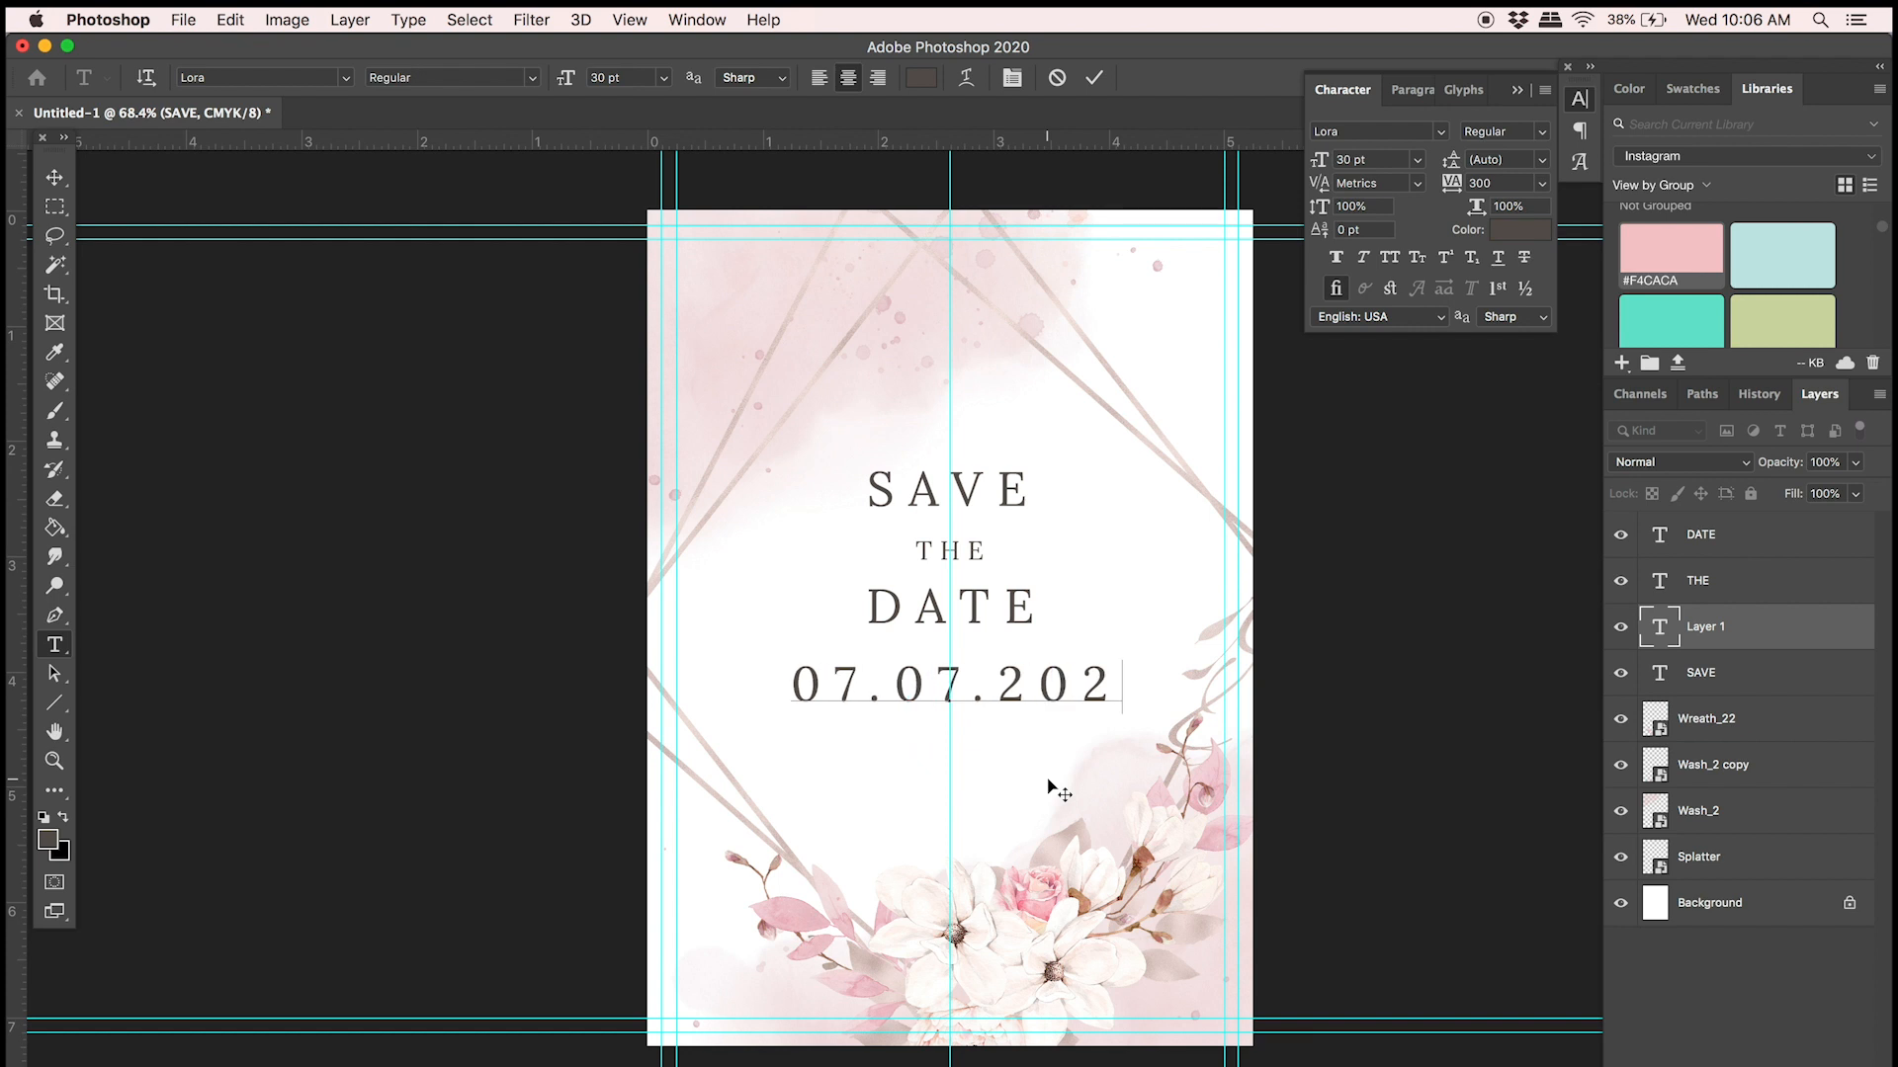
type("0")
- Set the font size of the 07.07.2020 text to 16 pt
triple_click(1001, 671)
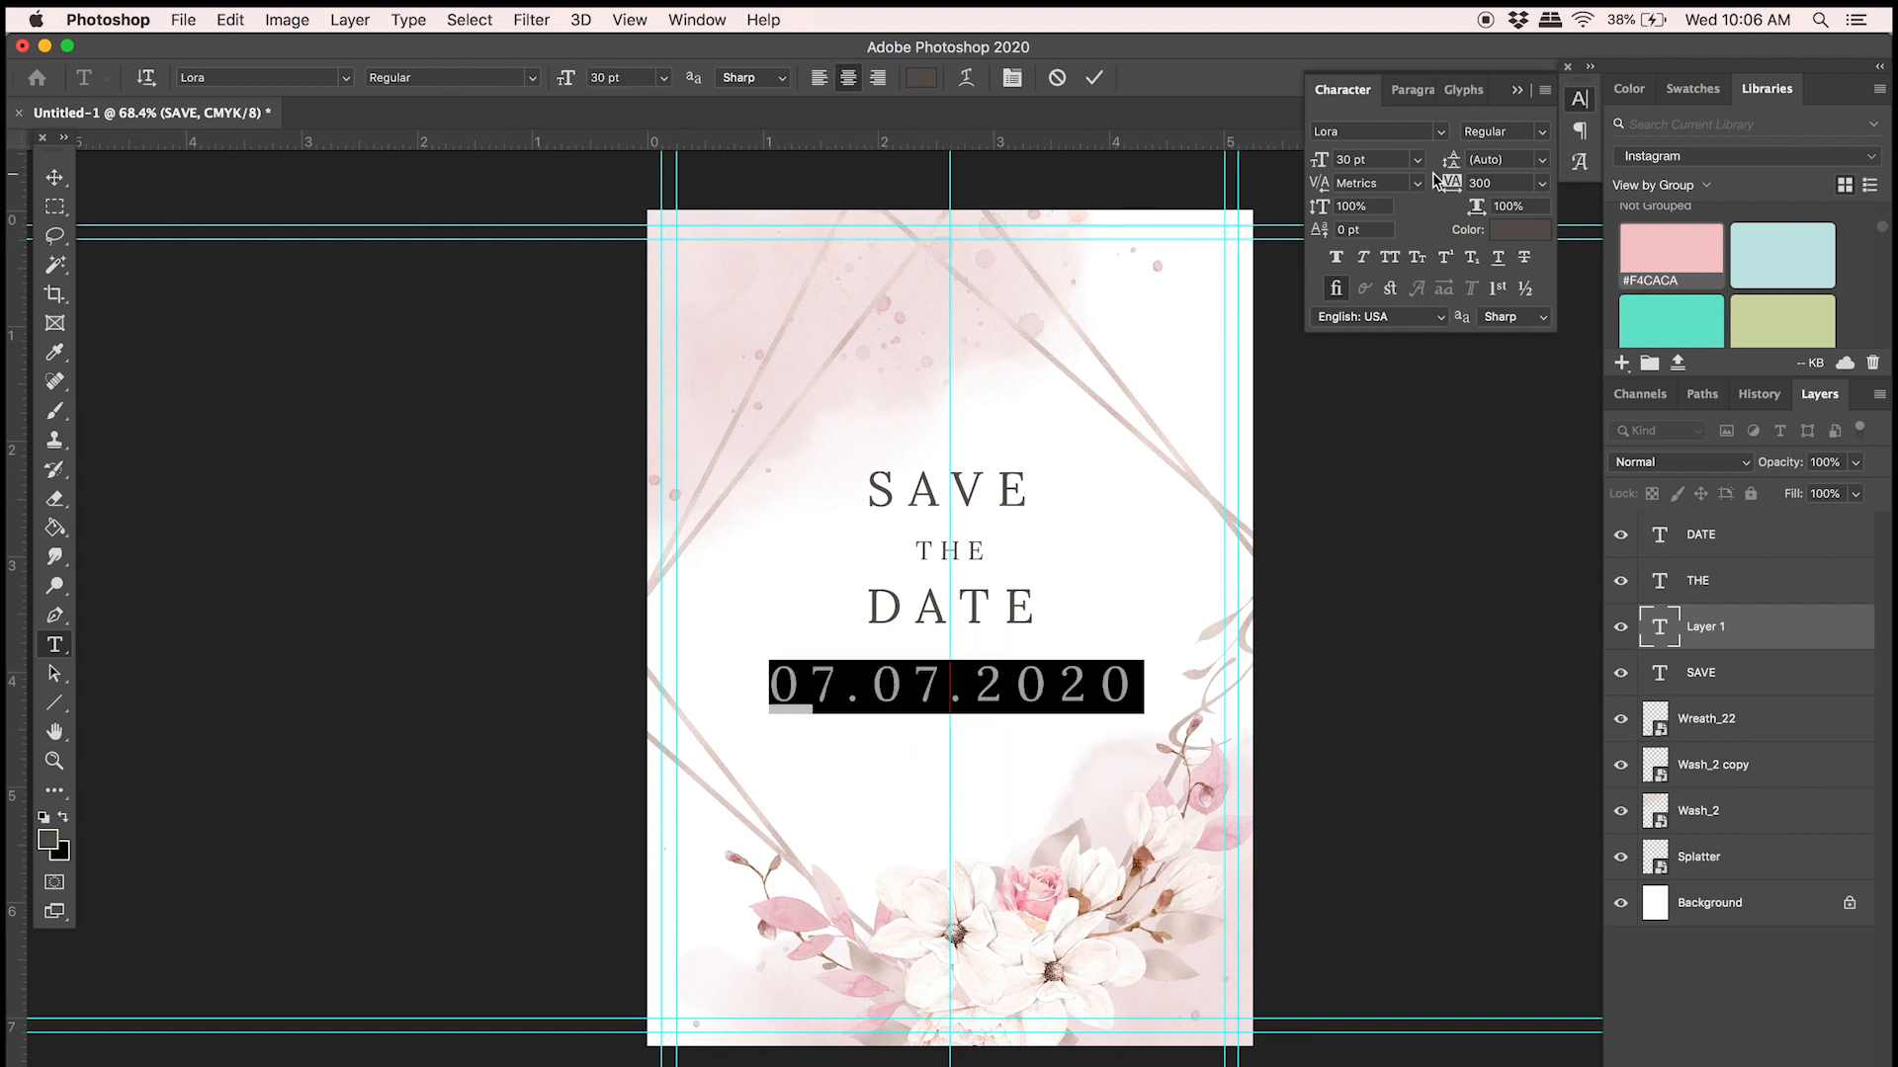
left_click(1421, 164)
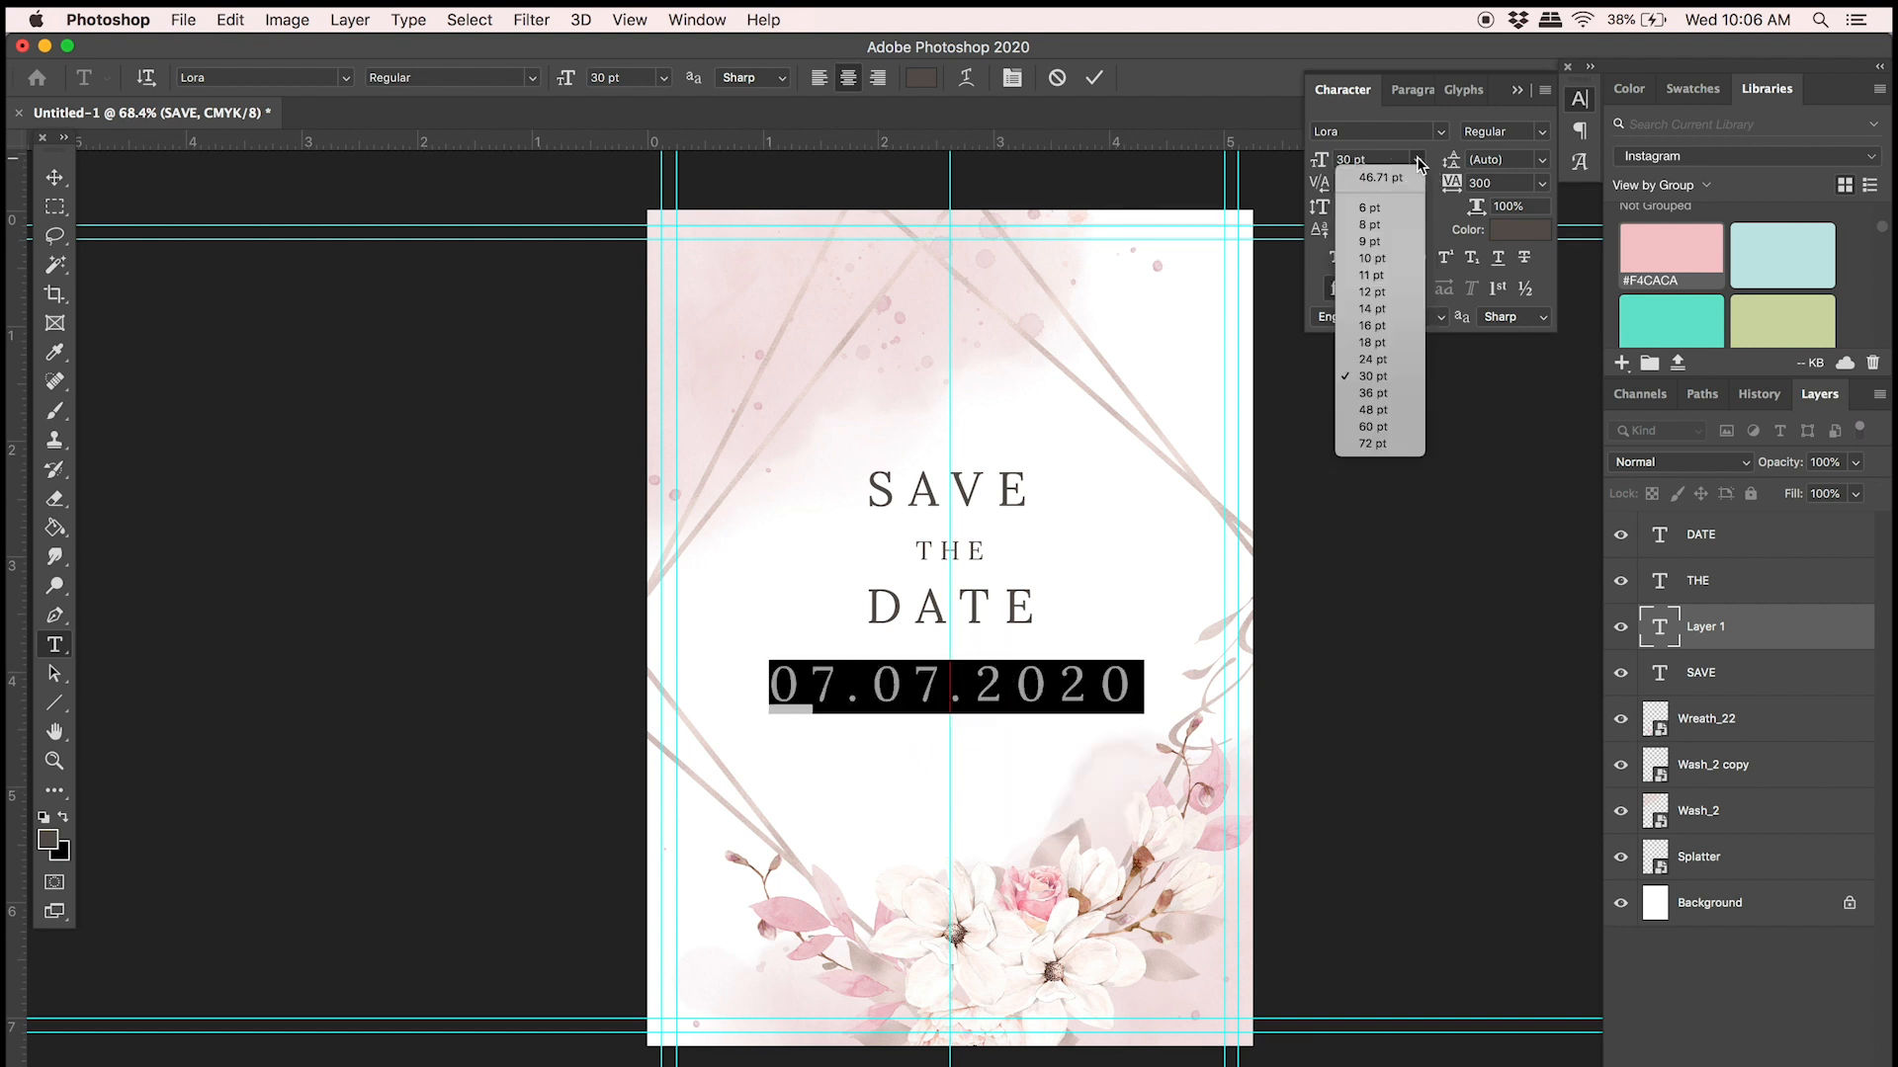
left_click(1391, 332)
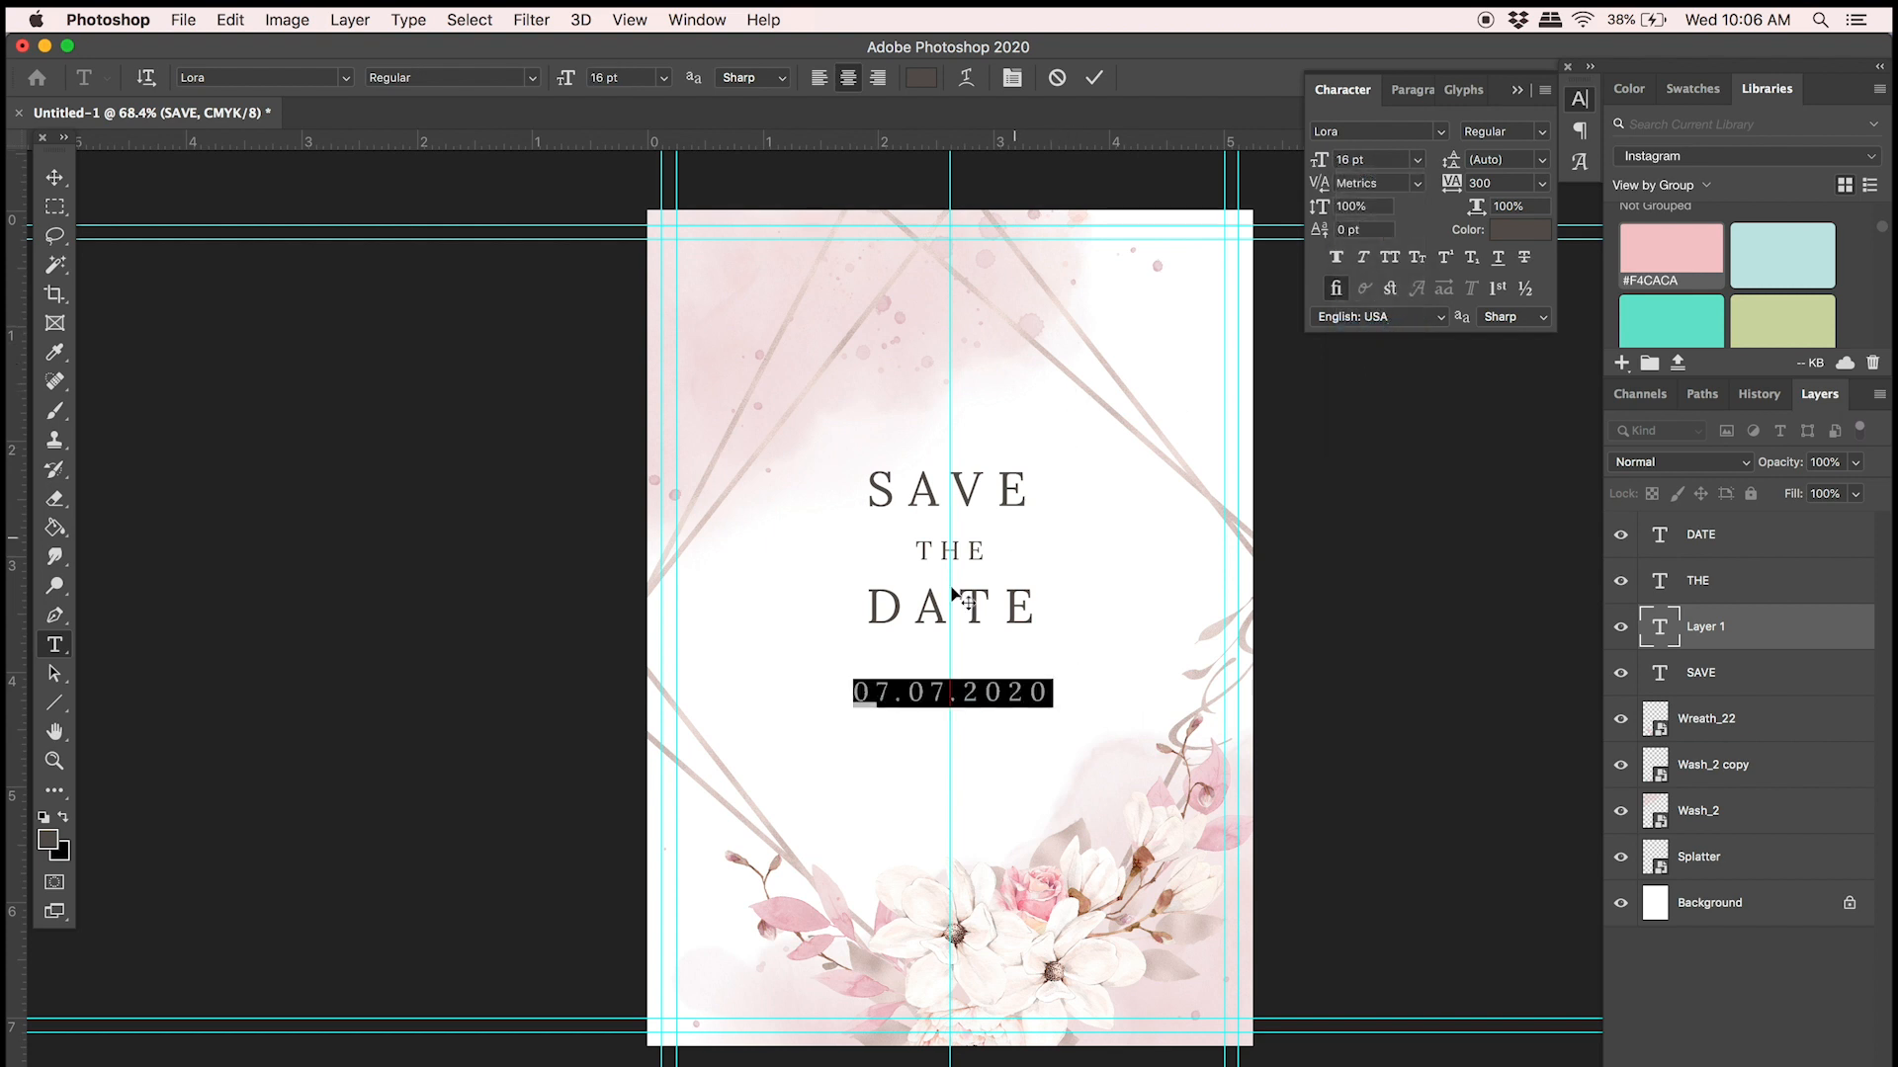
left_click(54, 178)
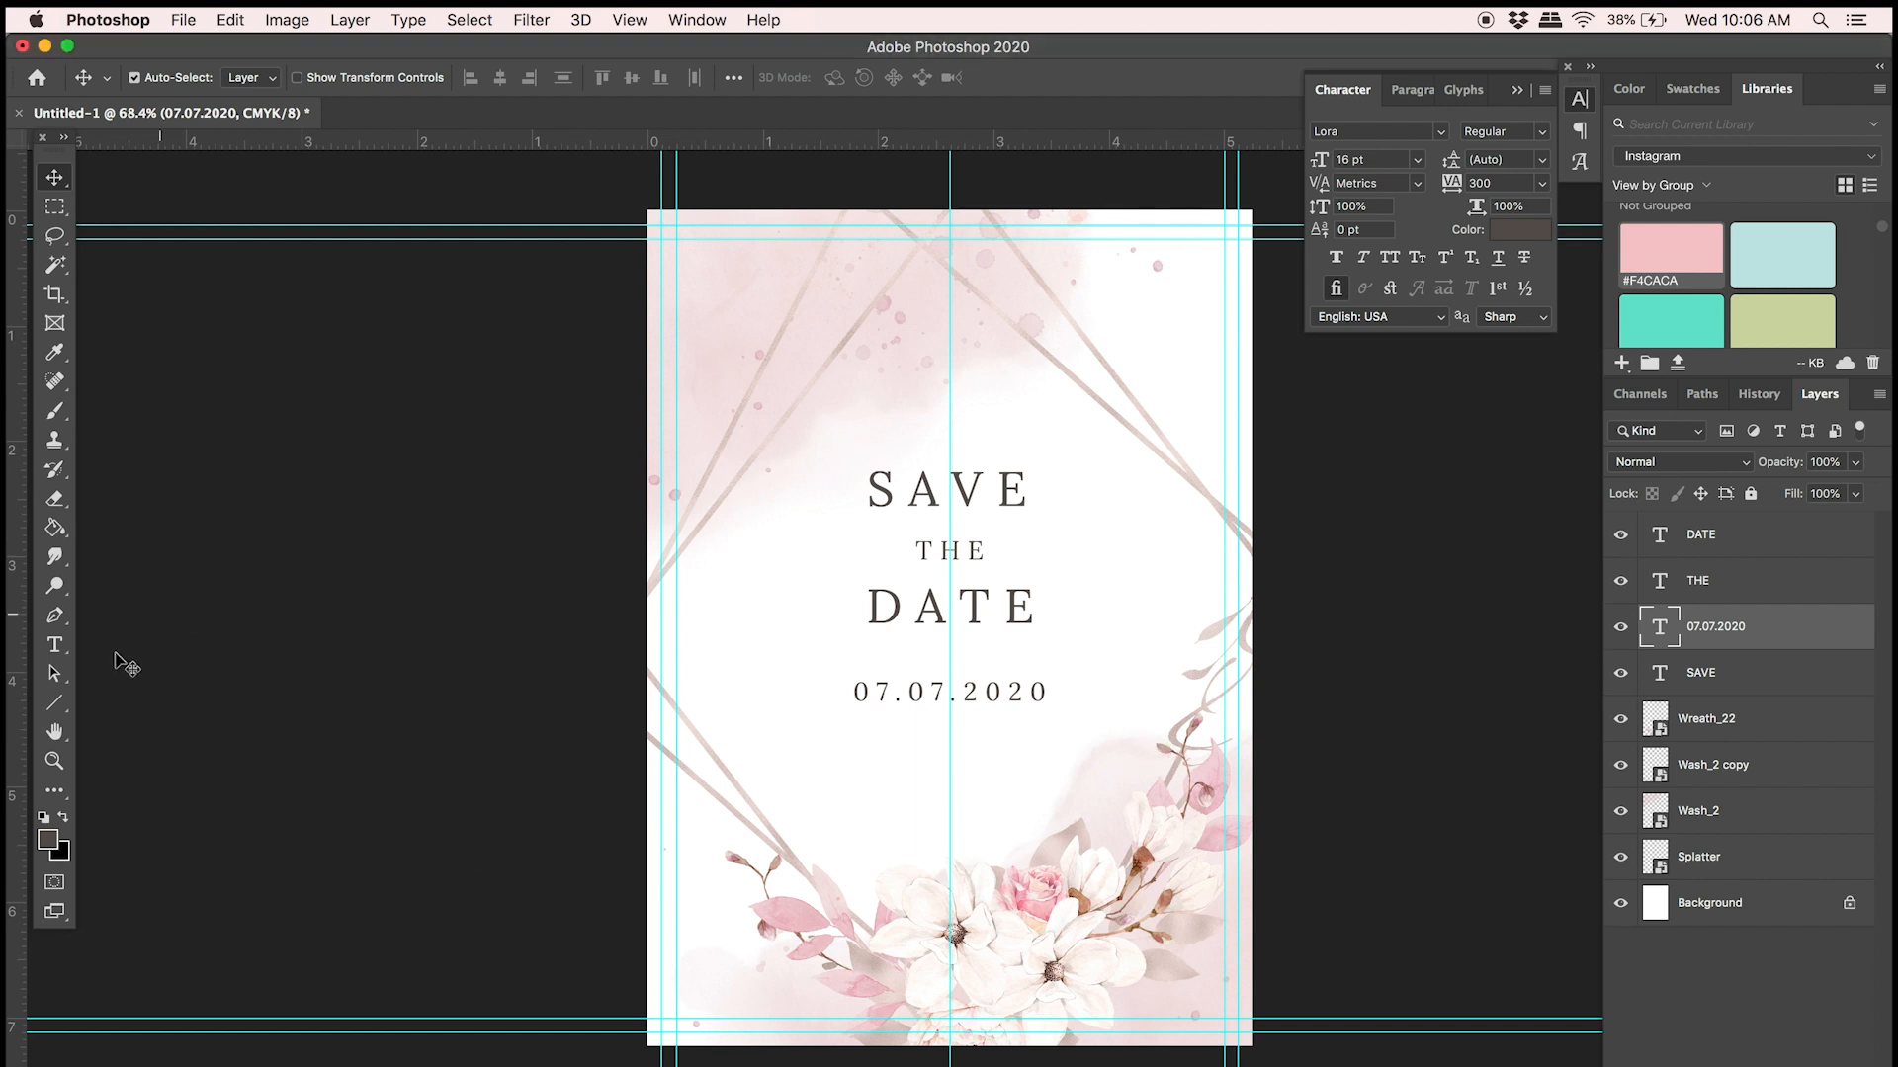
- Add a centred line with the couple's first names in capitals, joined by an ampersand, below the date on the centre guide
left_click(54, 645)
left_click(950, 733)
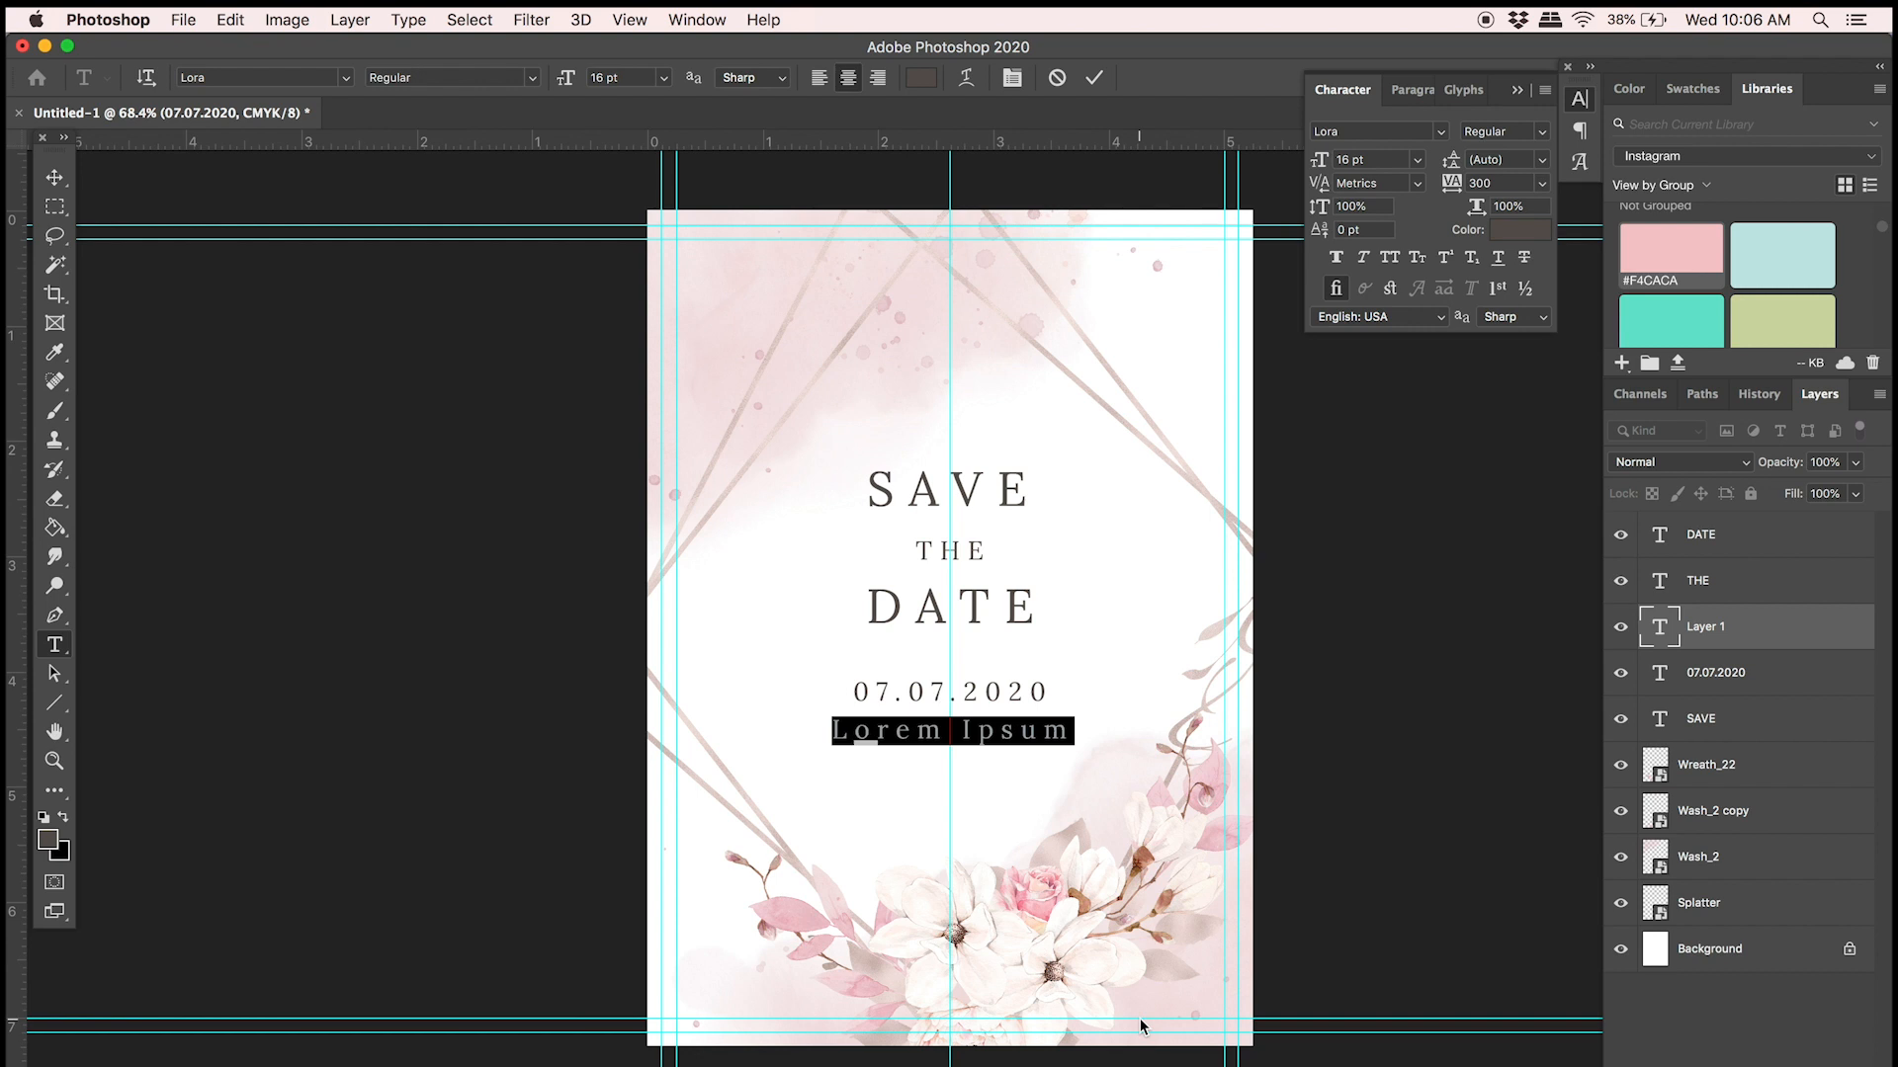
type("AV")
key("BackSpace")
key("BackSpace")
type("VALE")
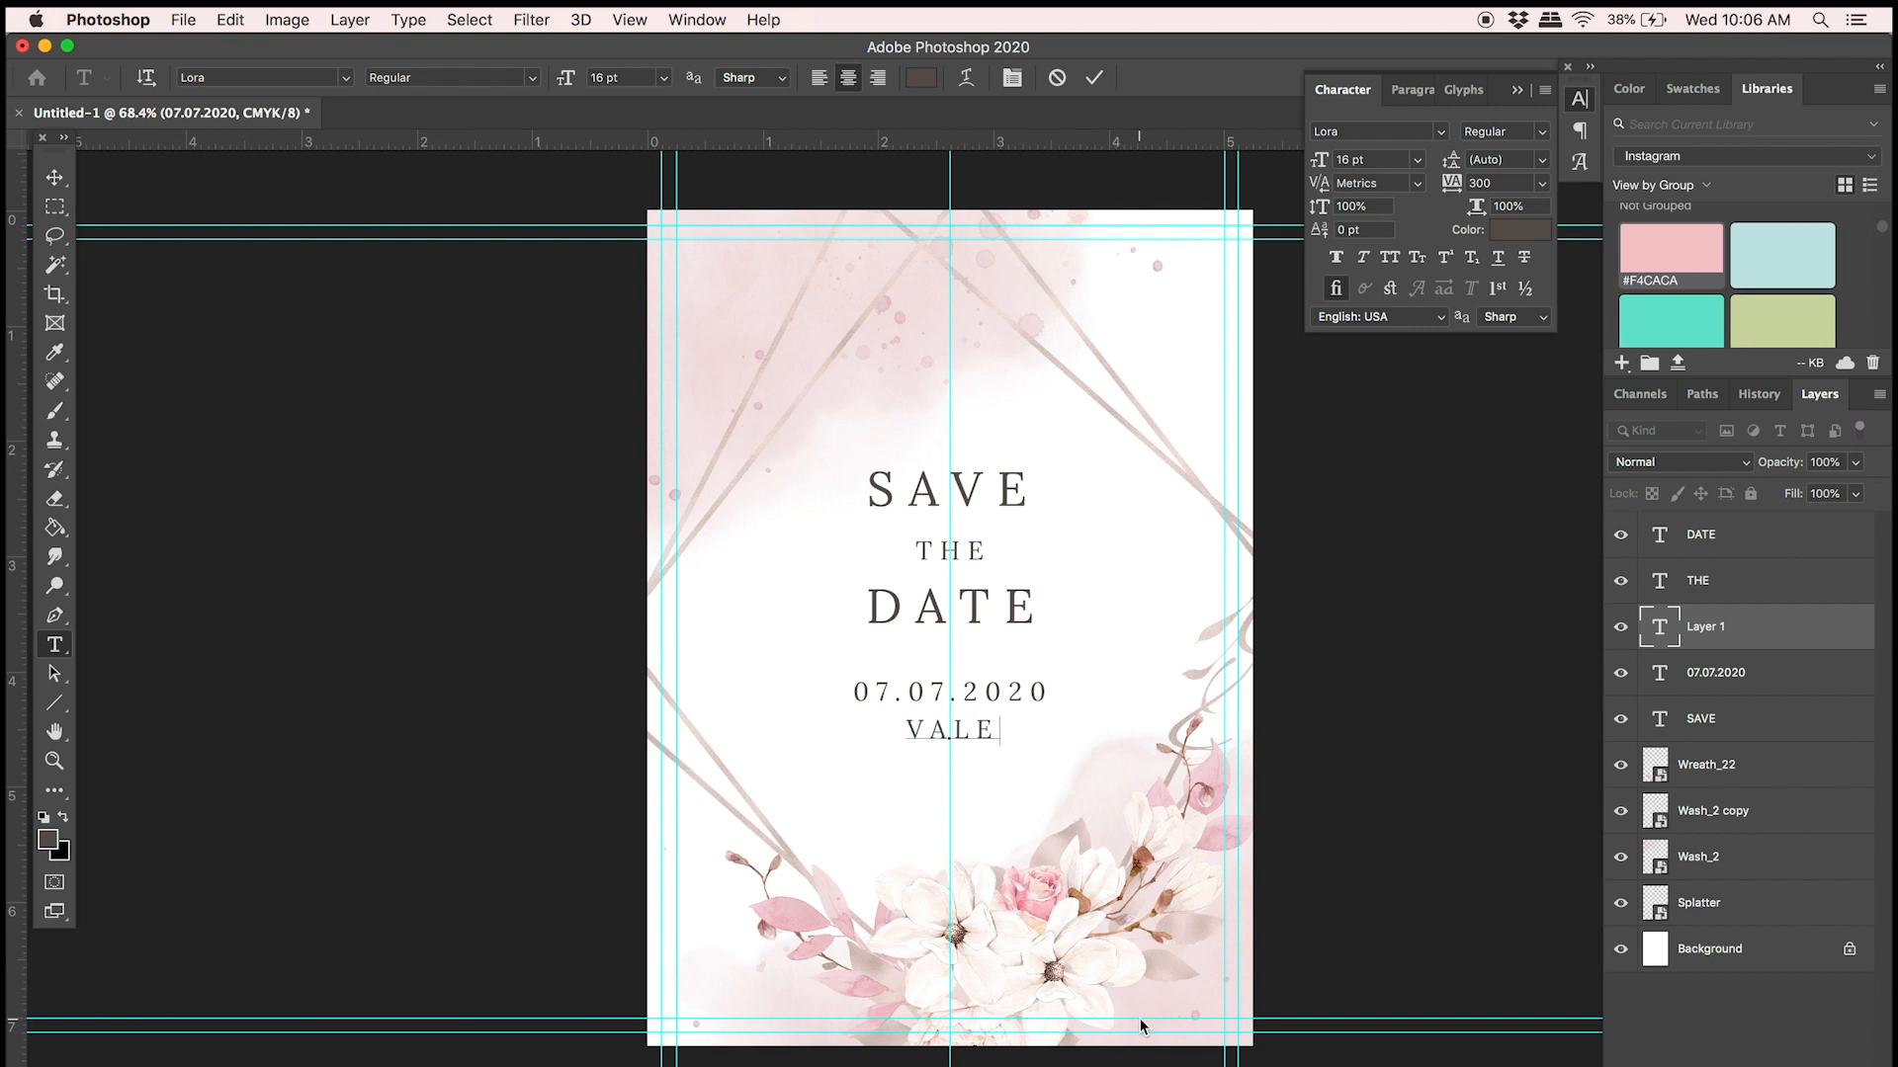
type("NTINA & ROMAN")
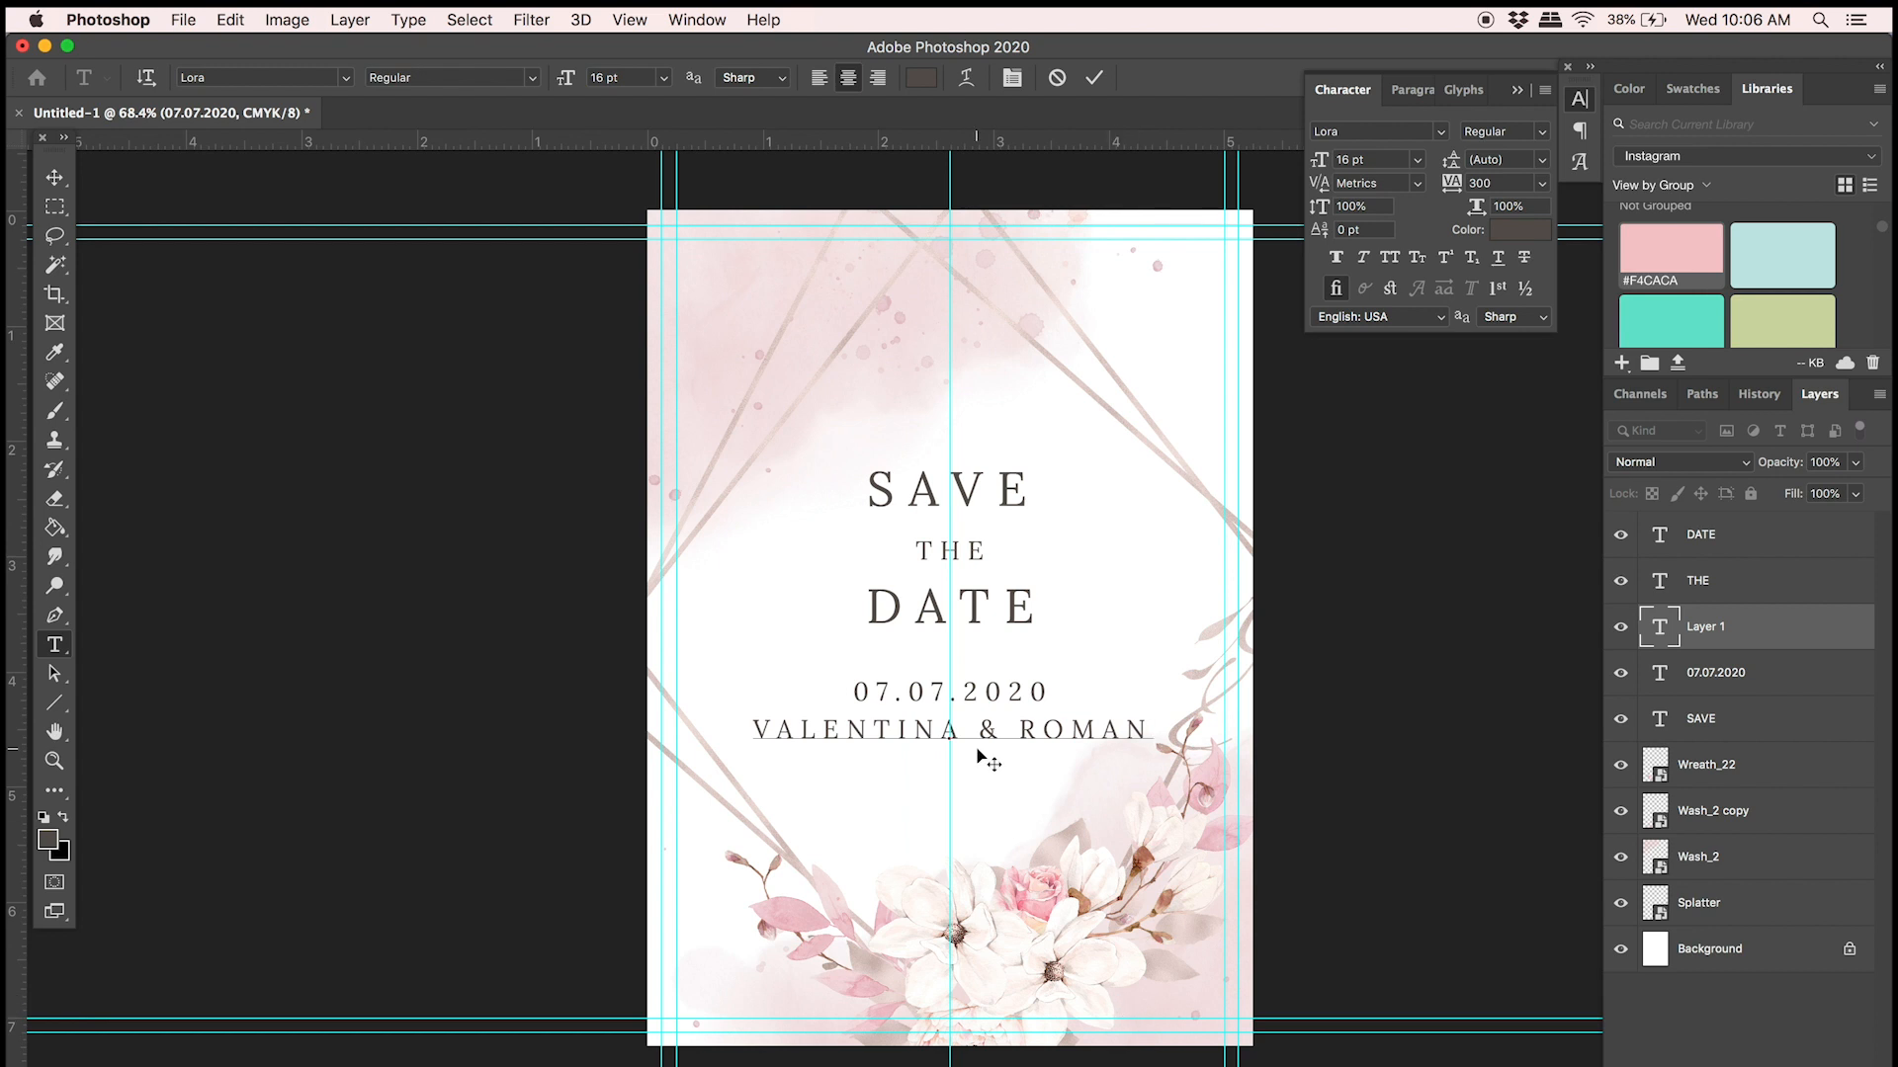
- Reduce the font size of the couple's names line to 14 pt
triple_click(1010, 727)
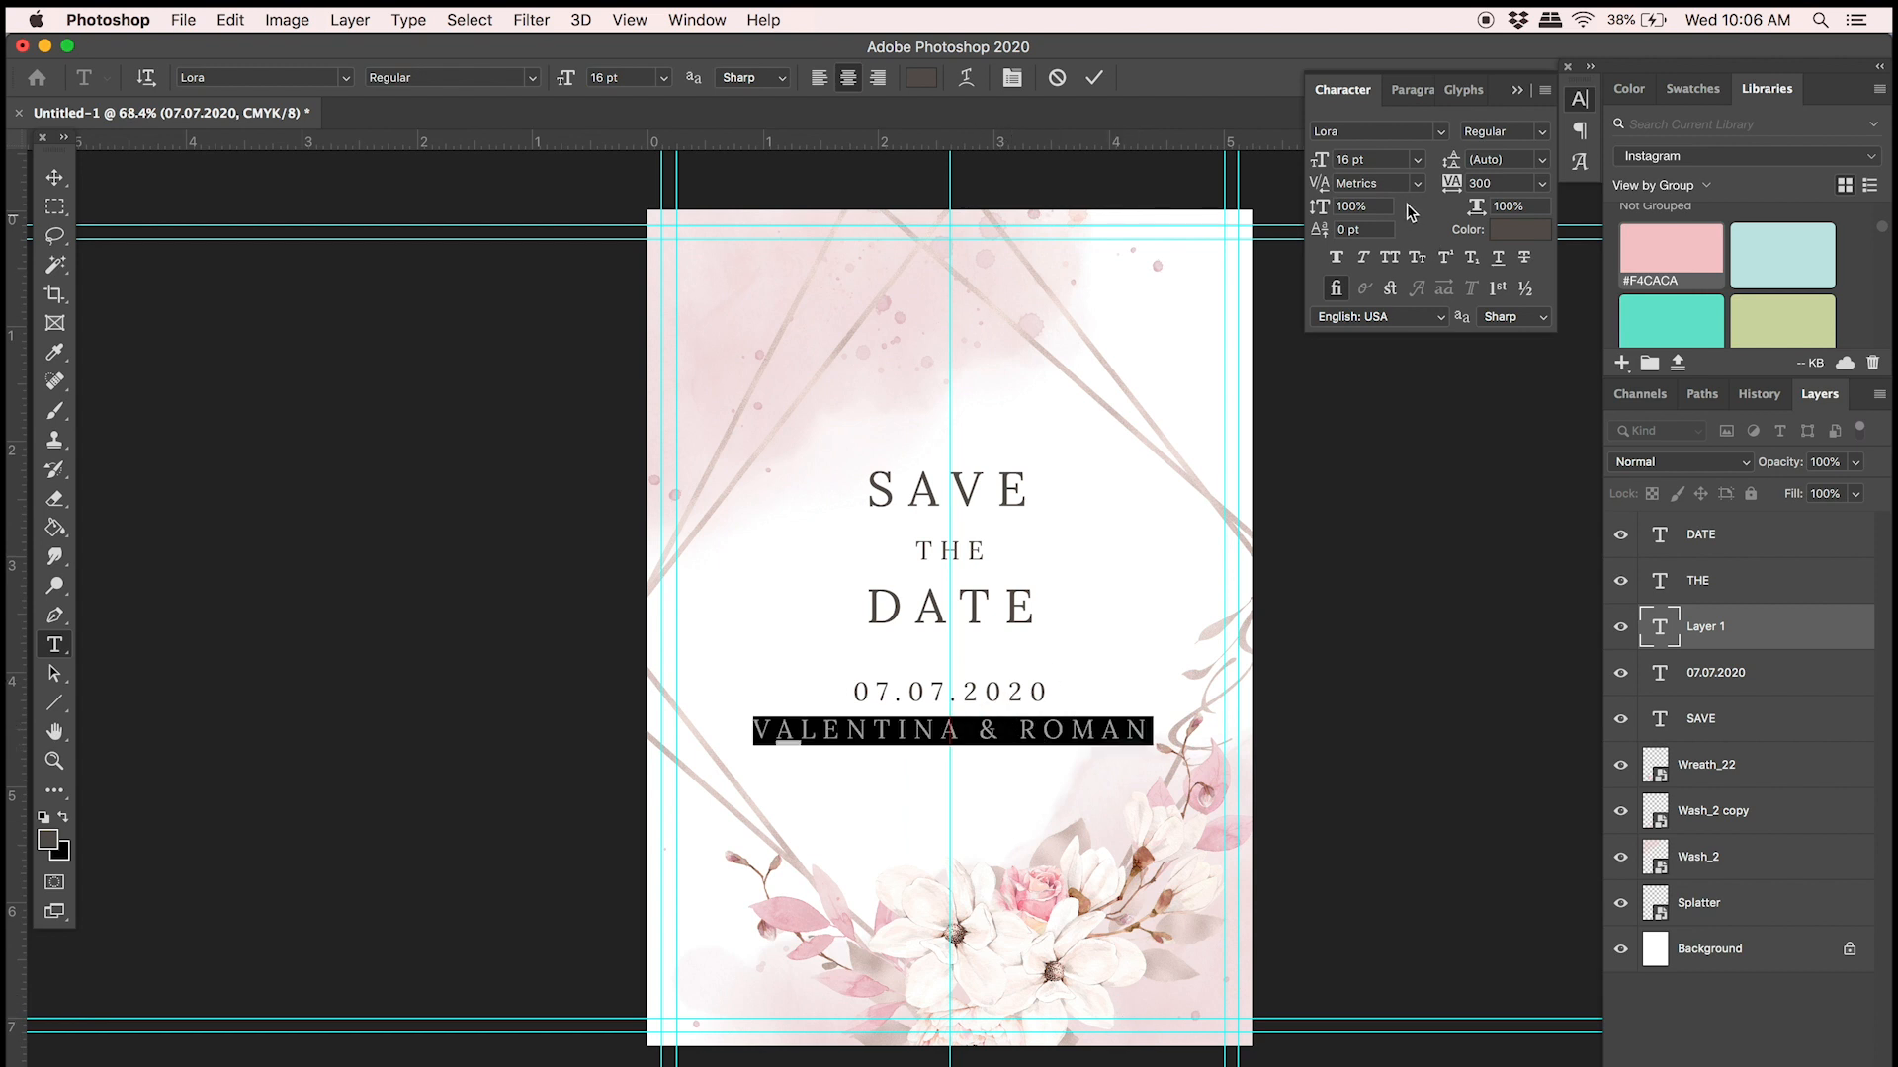
left_click(1418, 162)
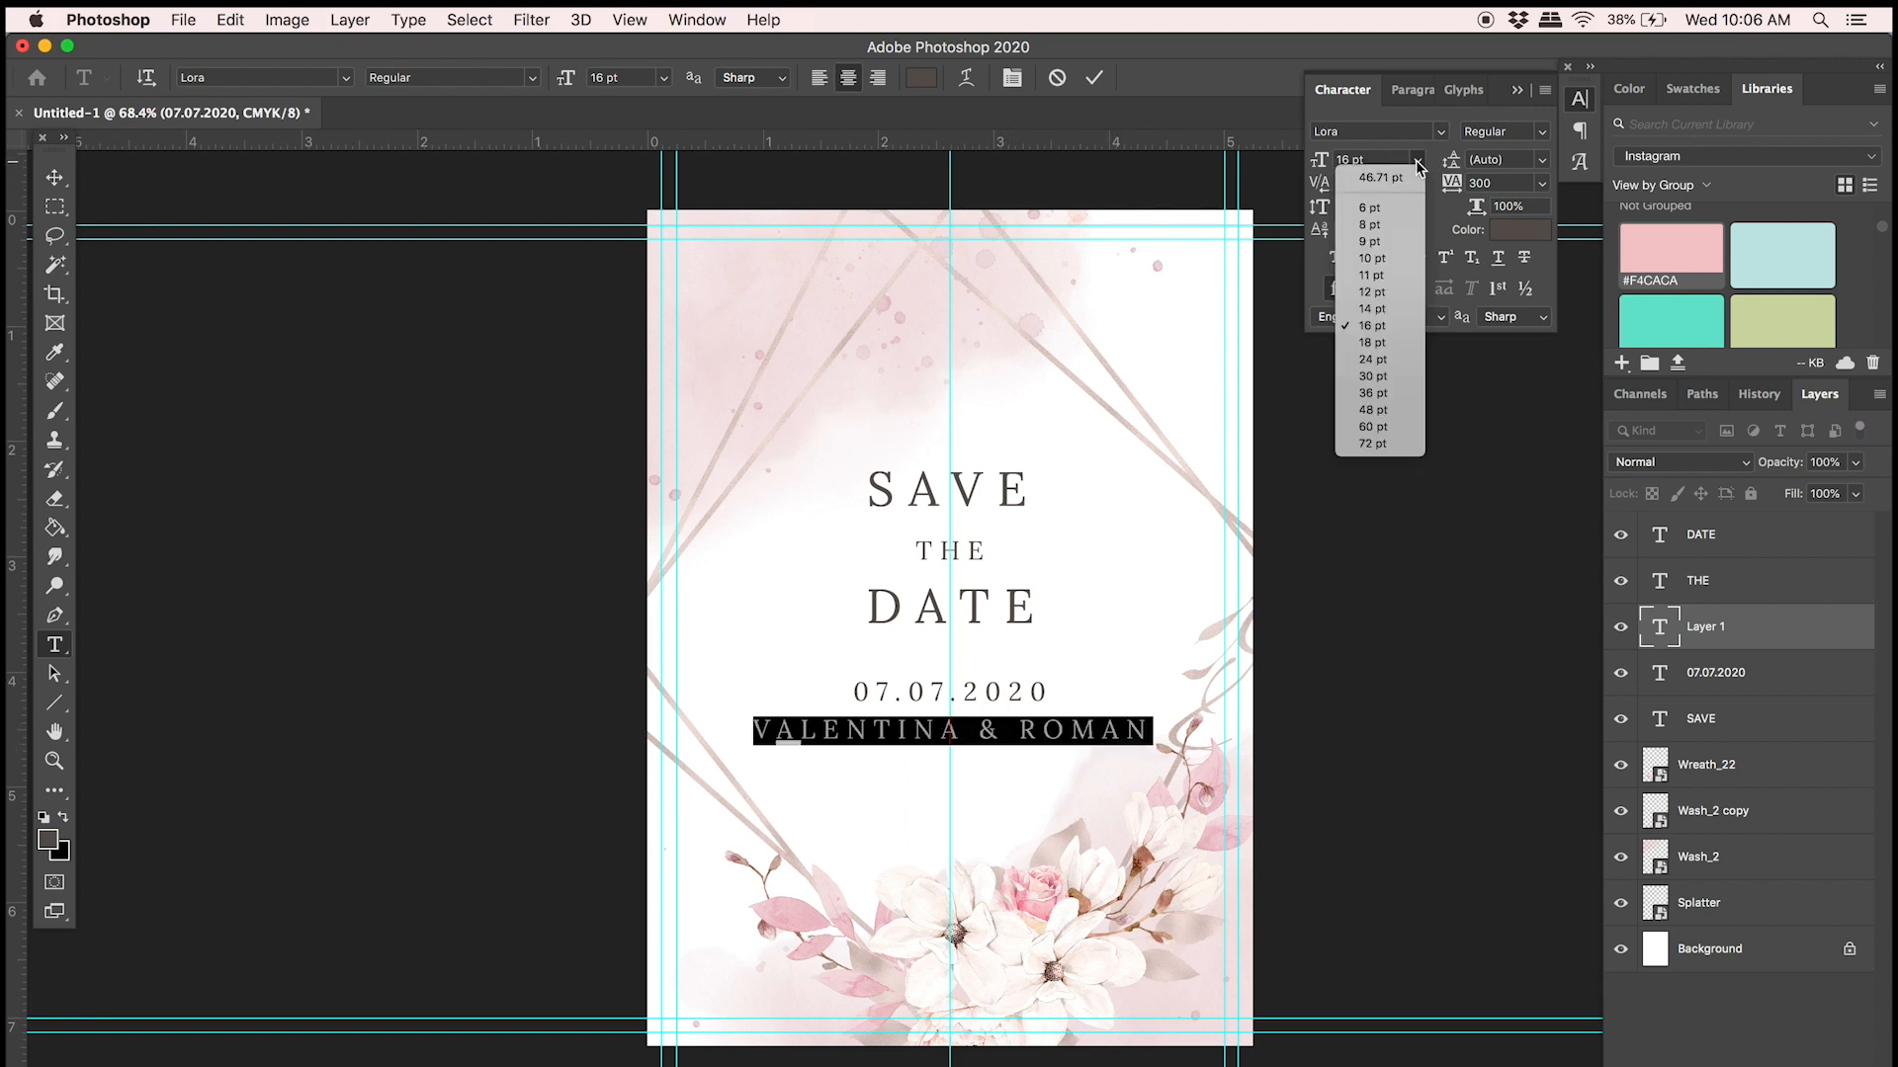
left_click(1393, 312)
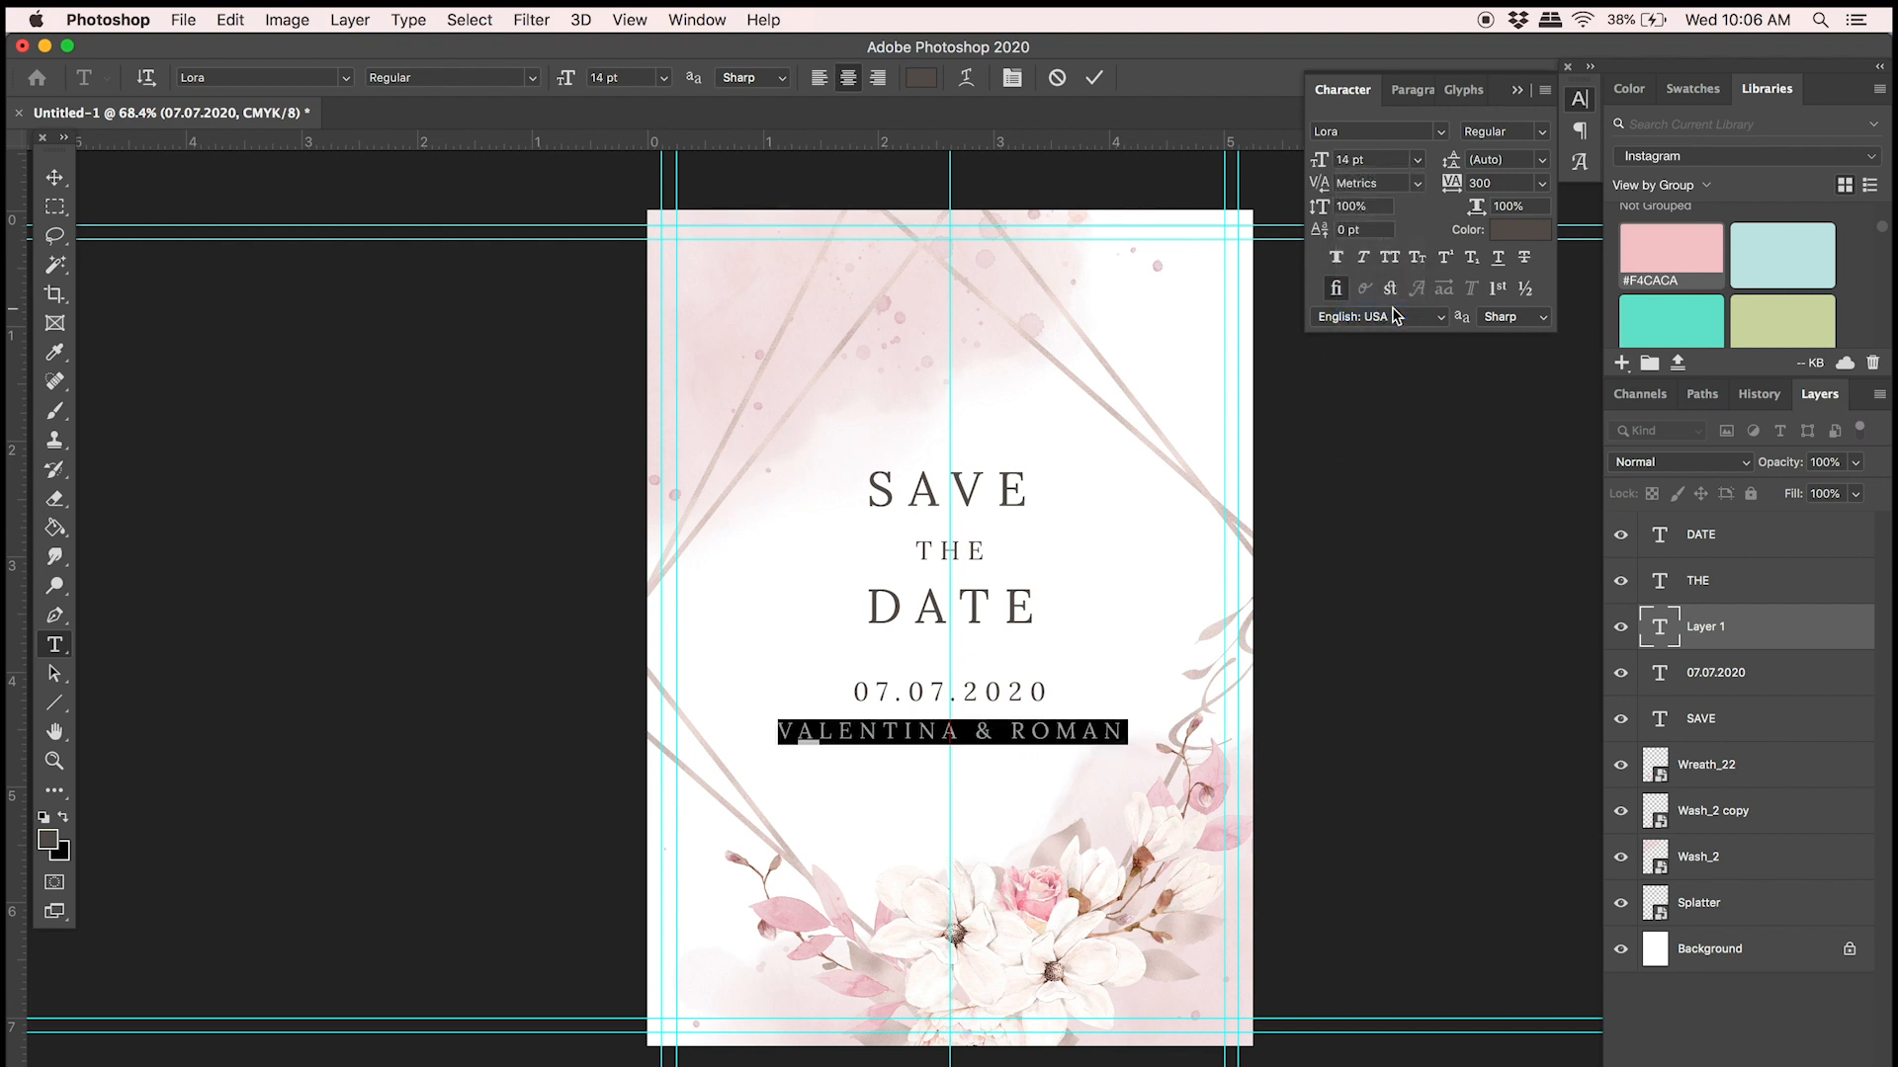
key("super+Return")
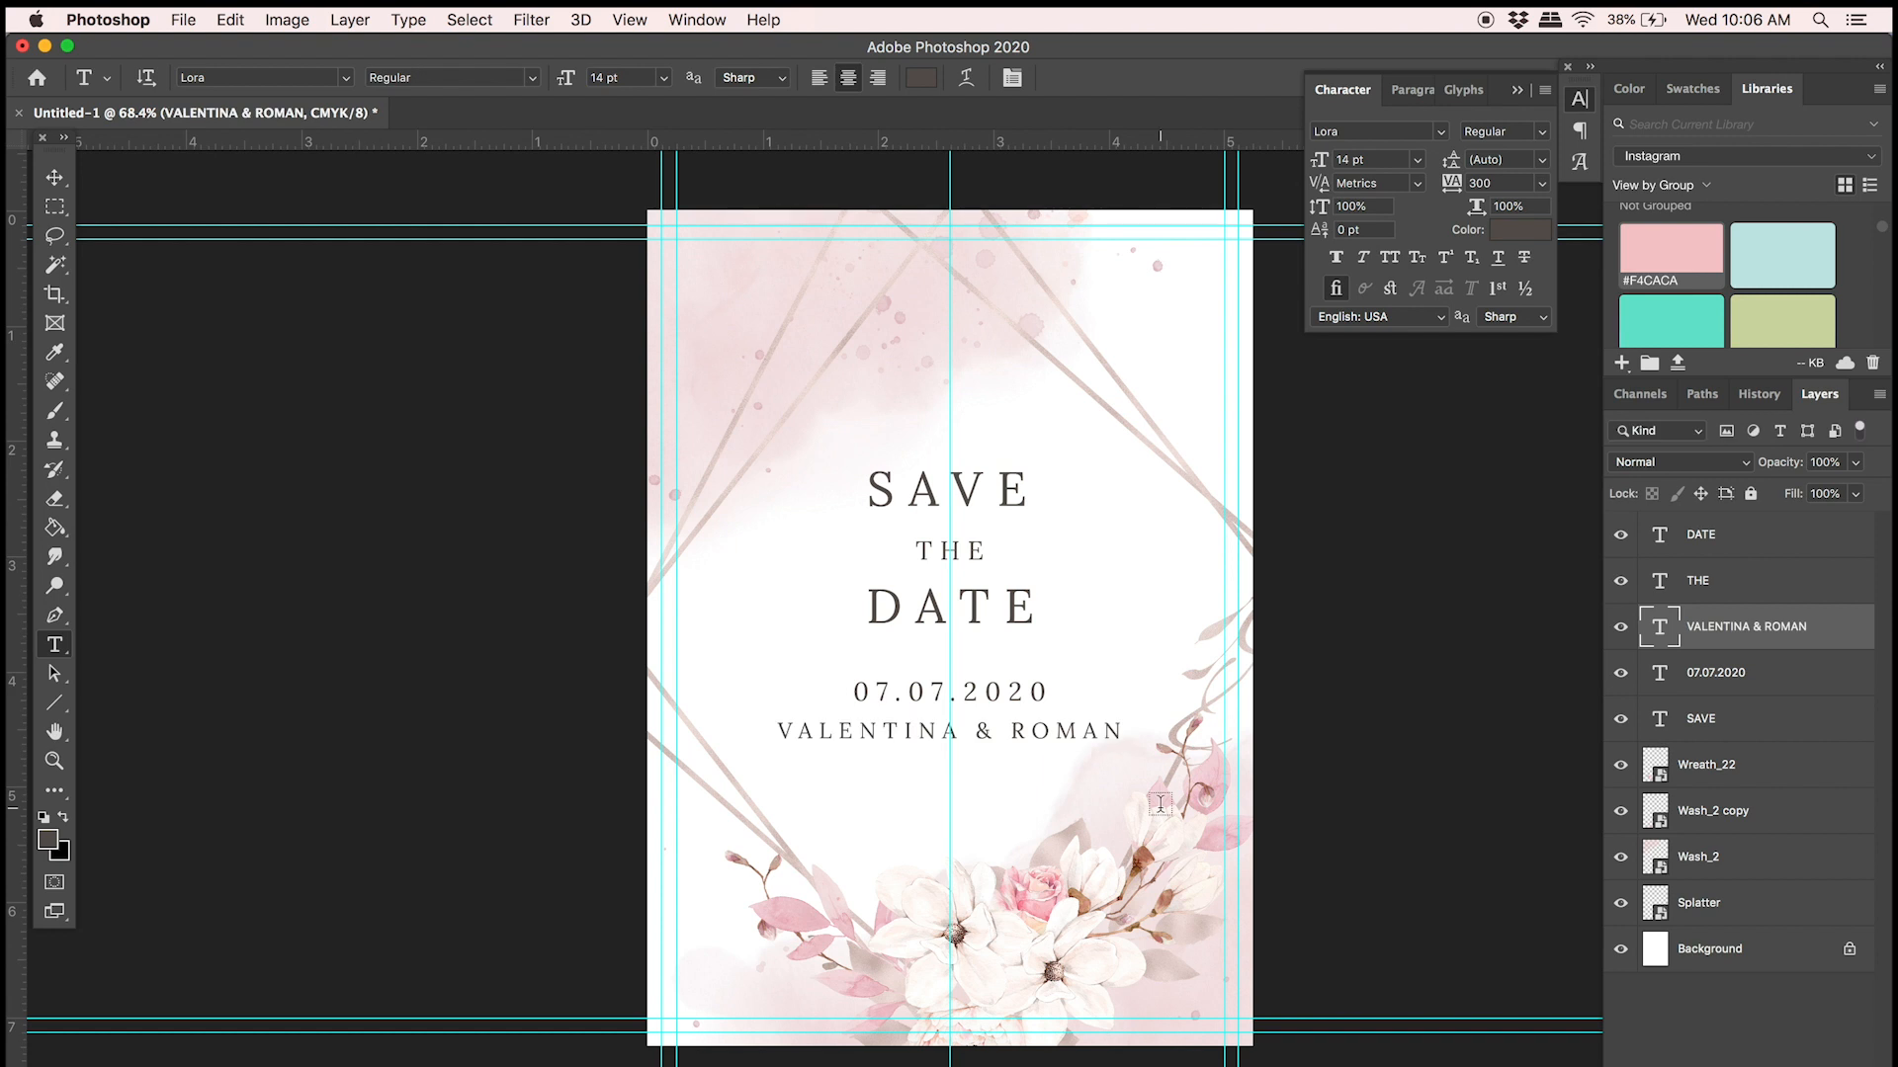
- Set the tracking of the couple's names line to 100
triple_click(972, 732)
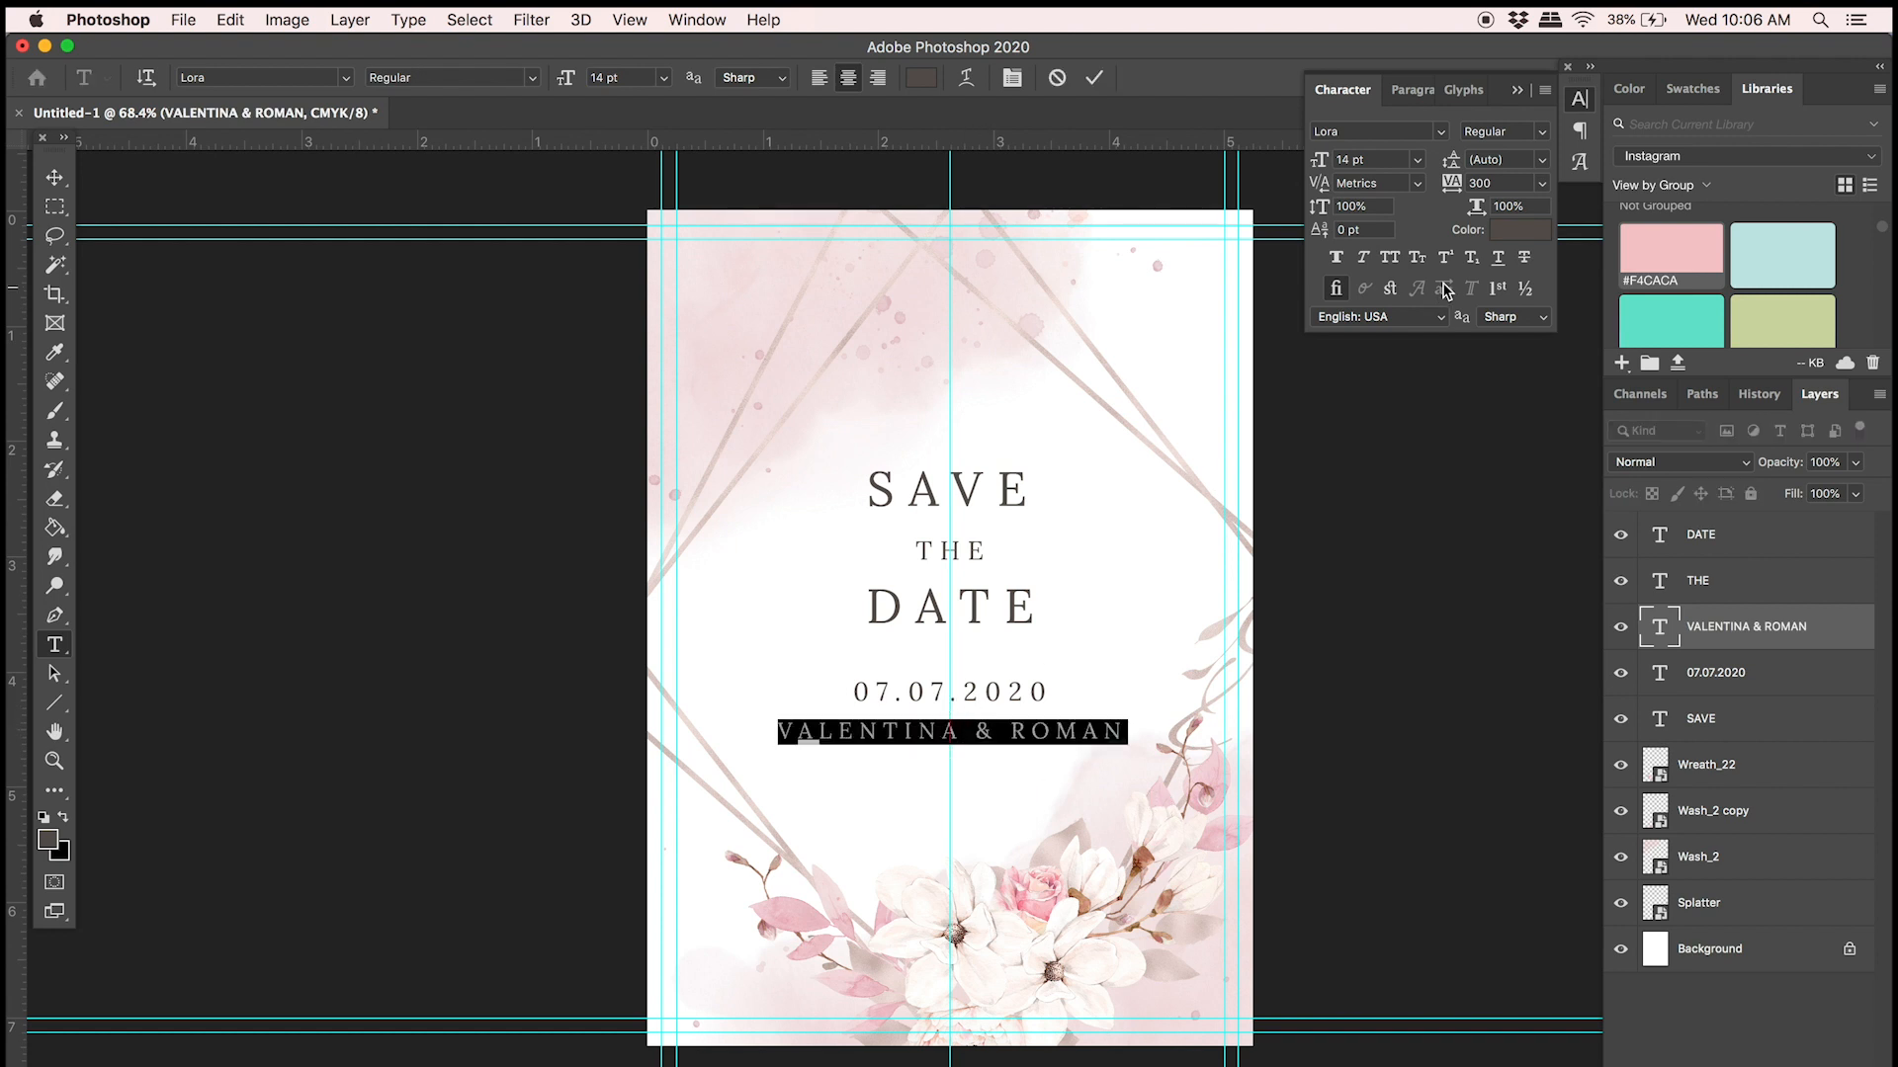
left_click(1544, 184)
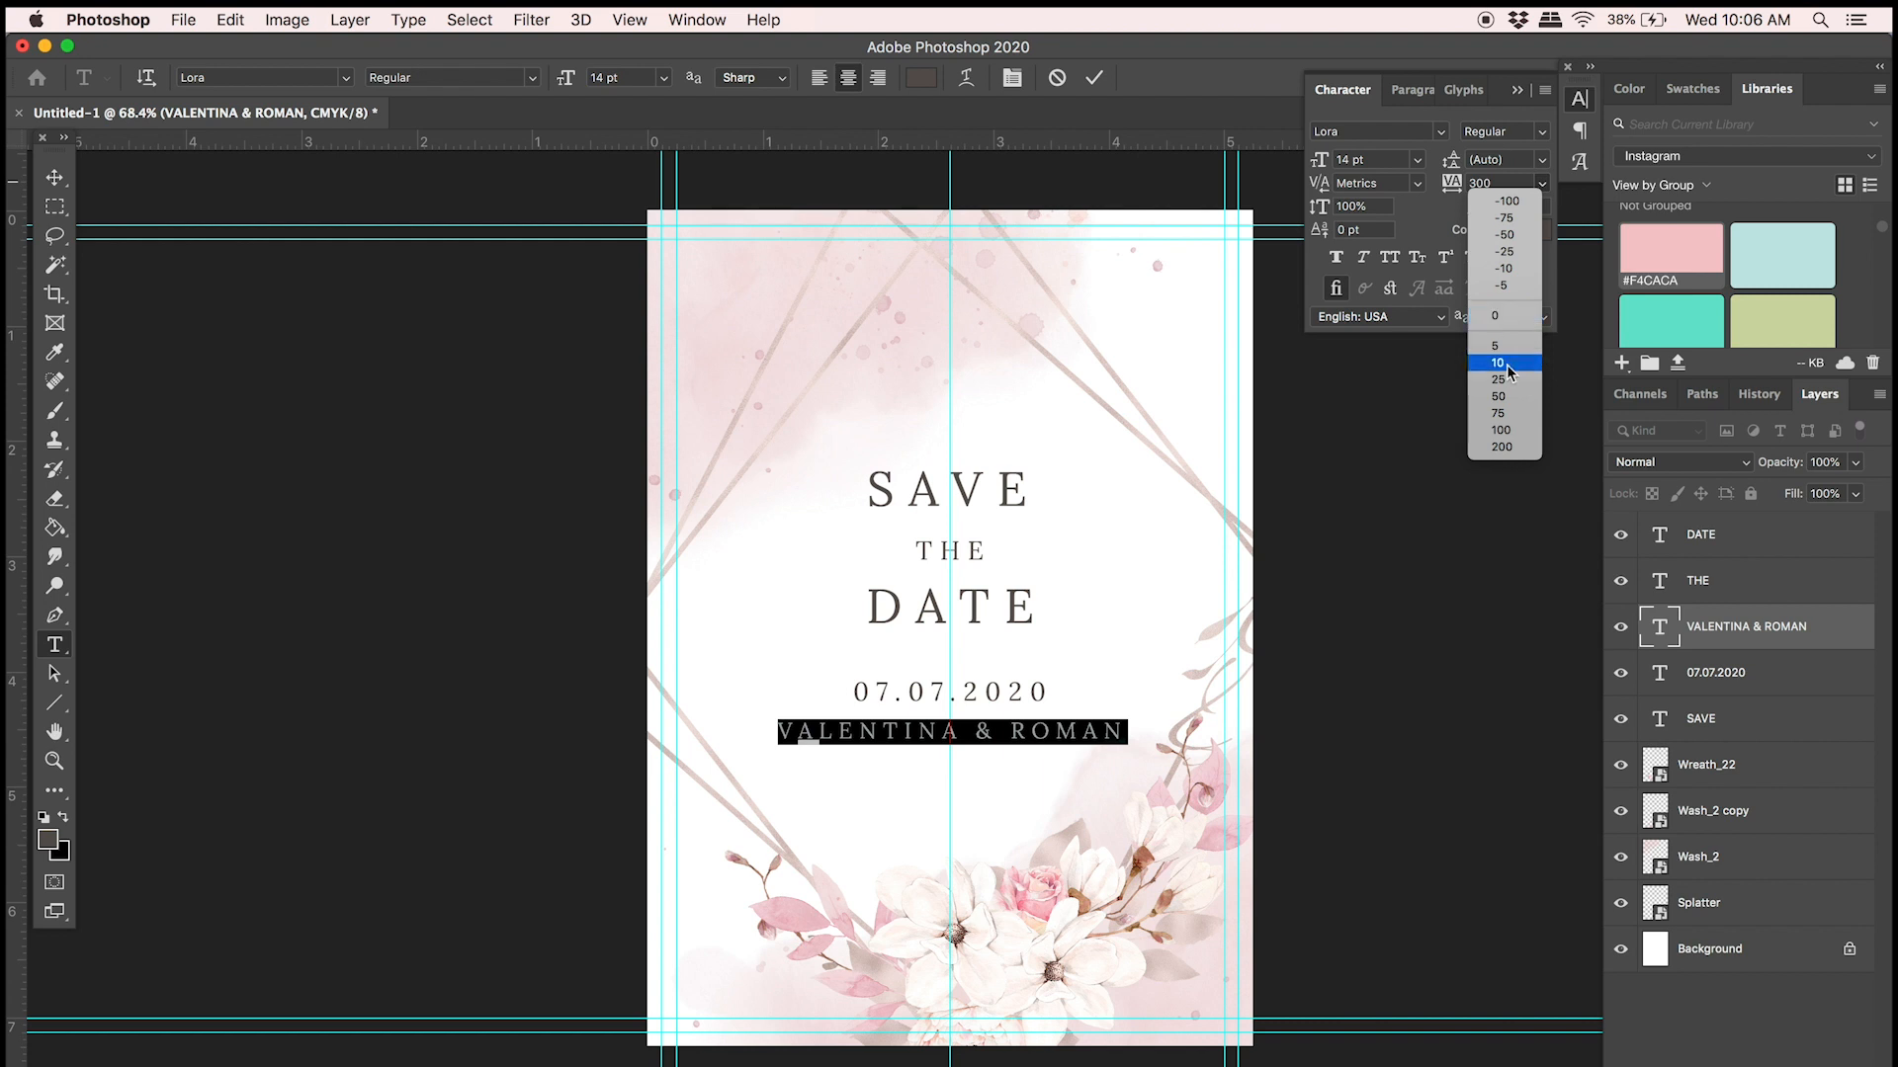
left_click(1525, 433)
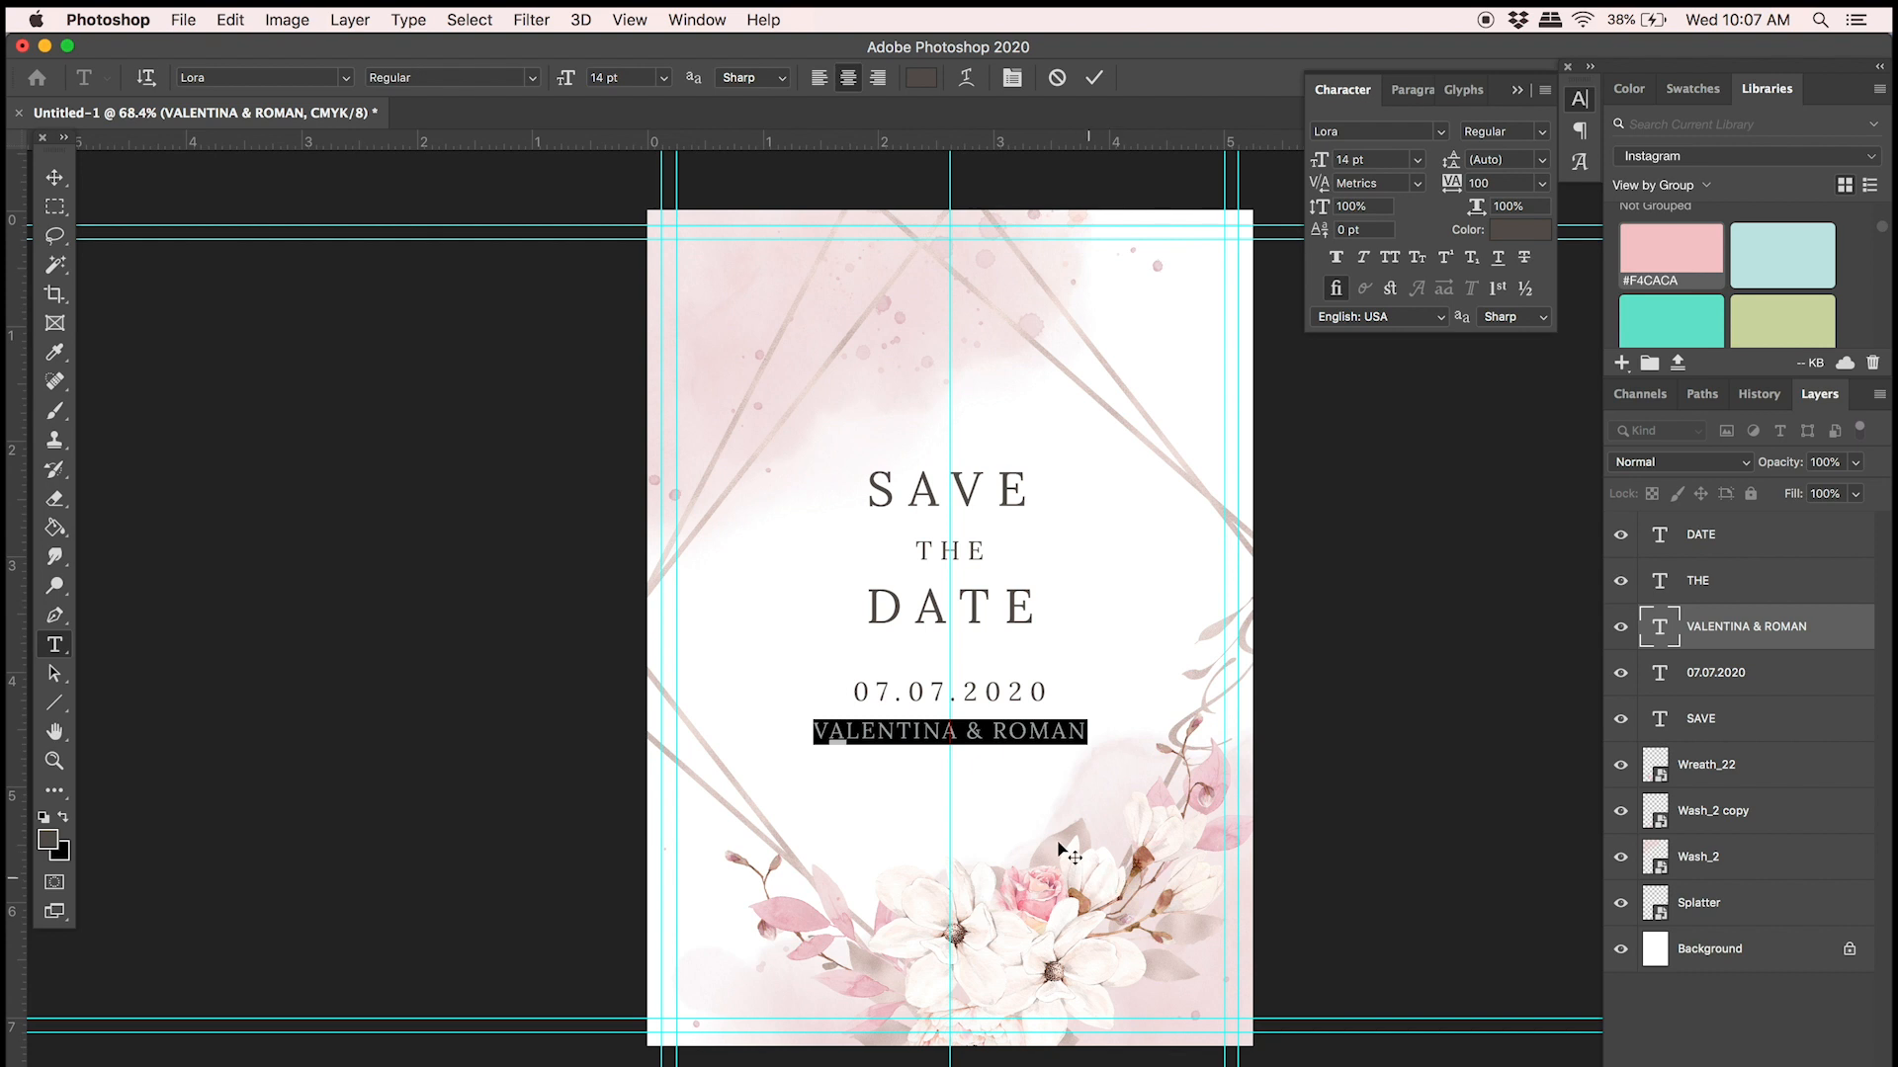
left_click(55, 179)
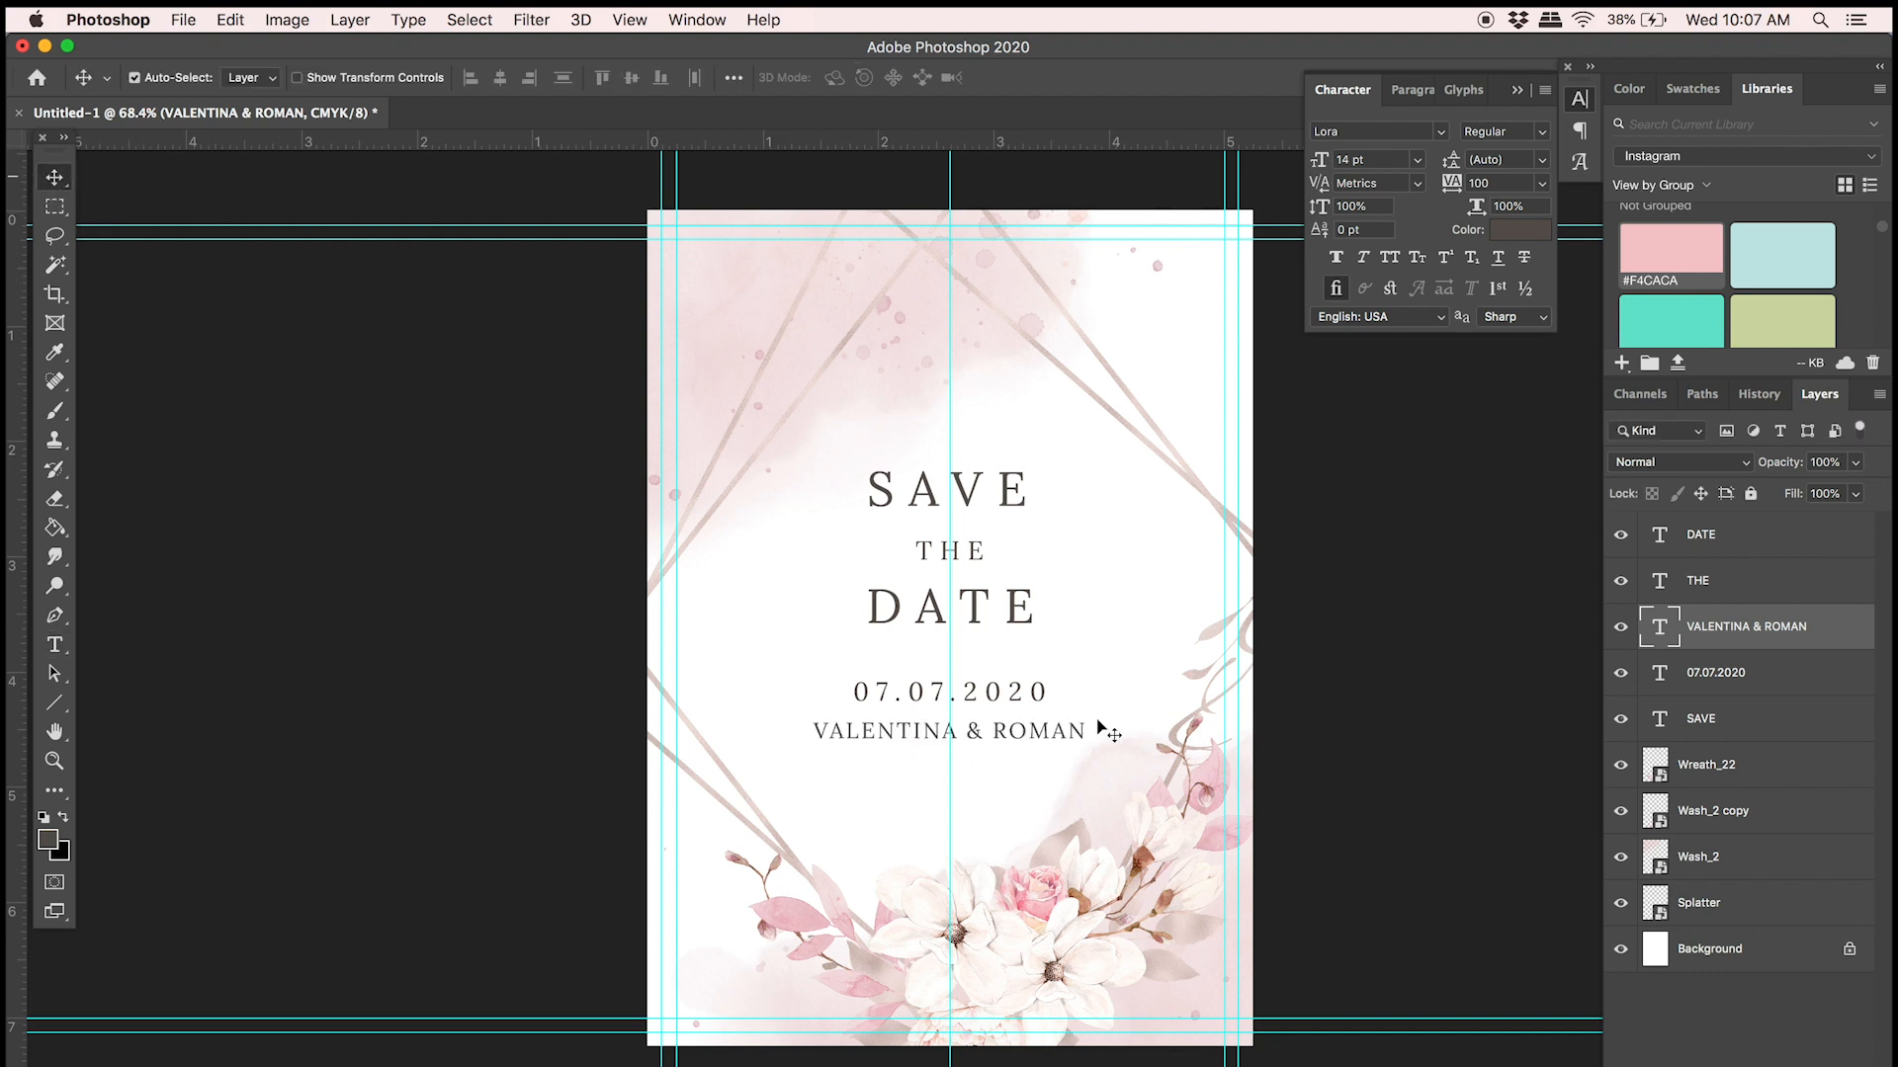
- Check the names line against the centre guide and nudge it slightly down, away from the date
key("super+t")
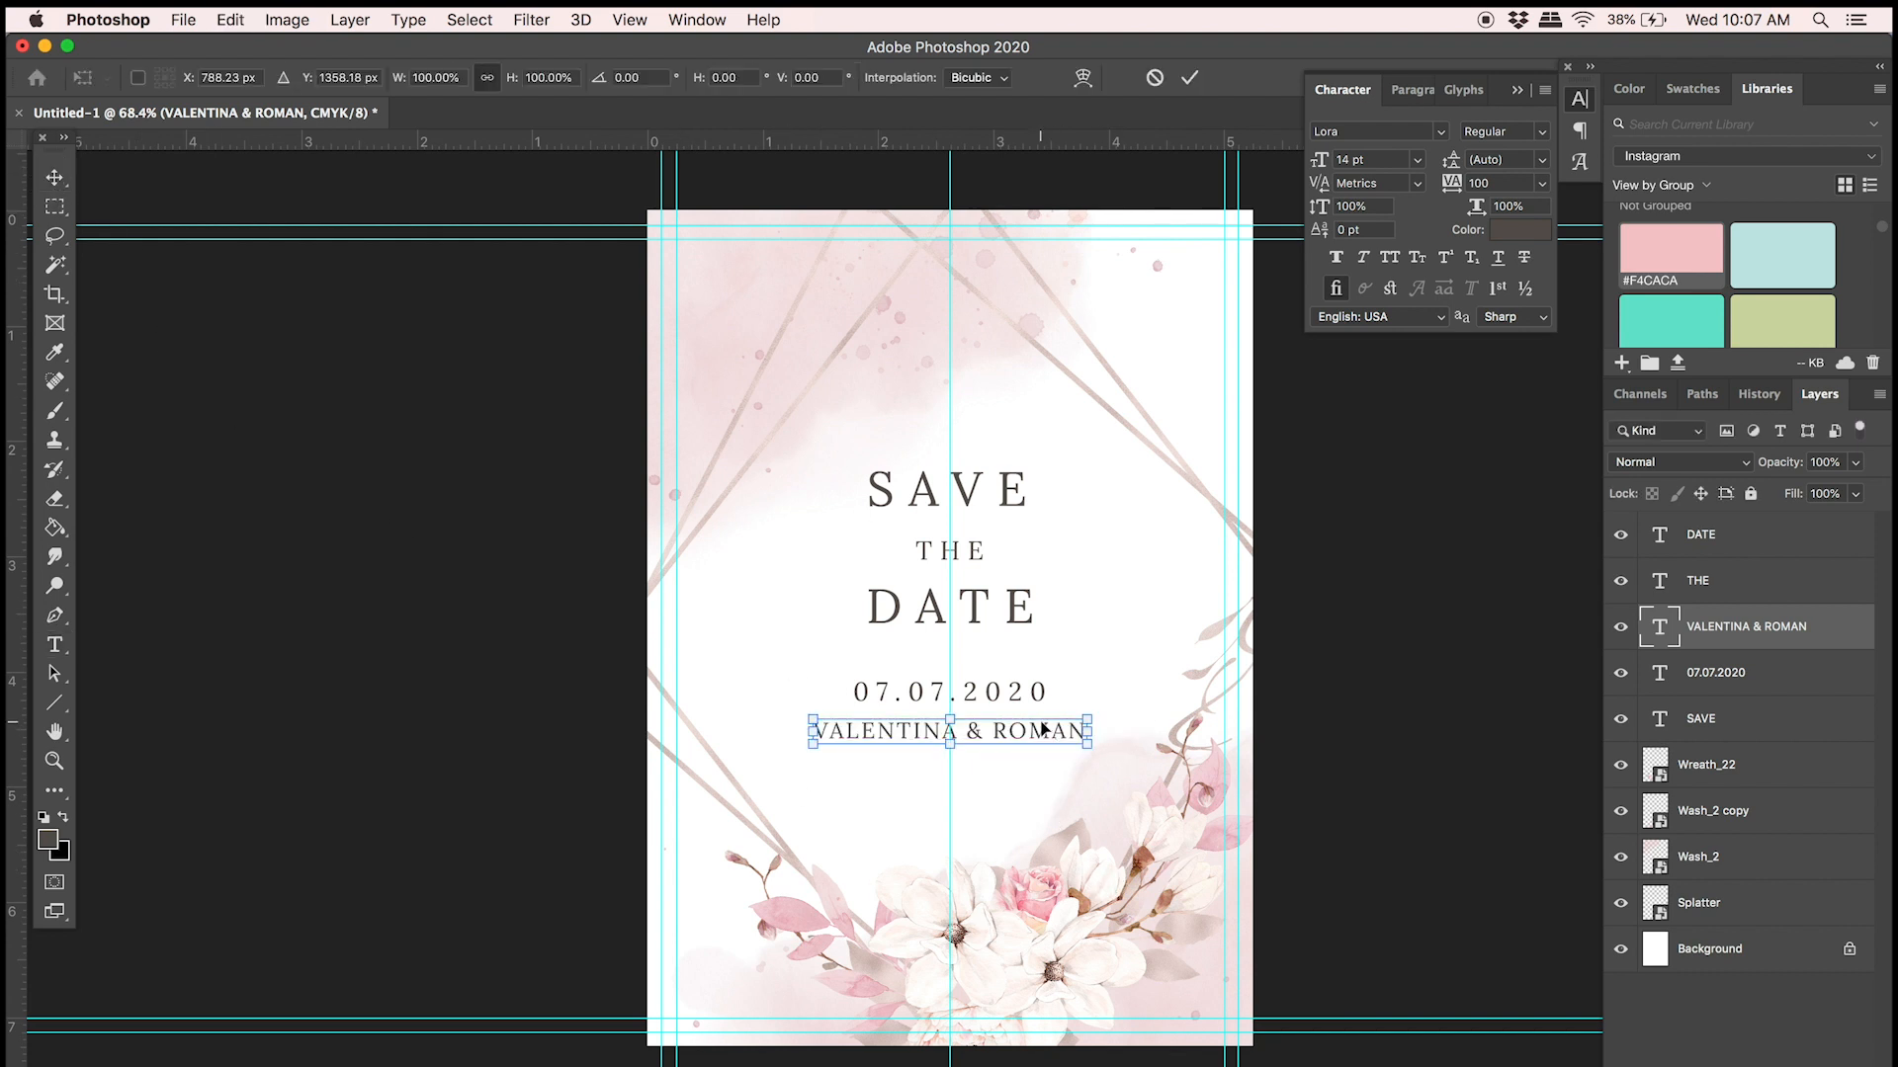
key("Return")
key("Down")
key("Down")
key("Down")
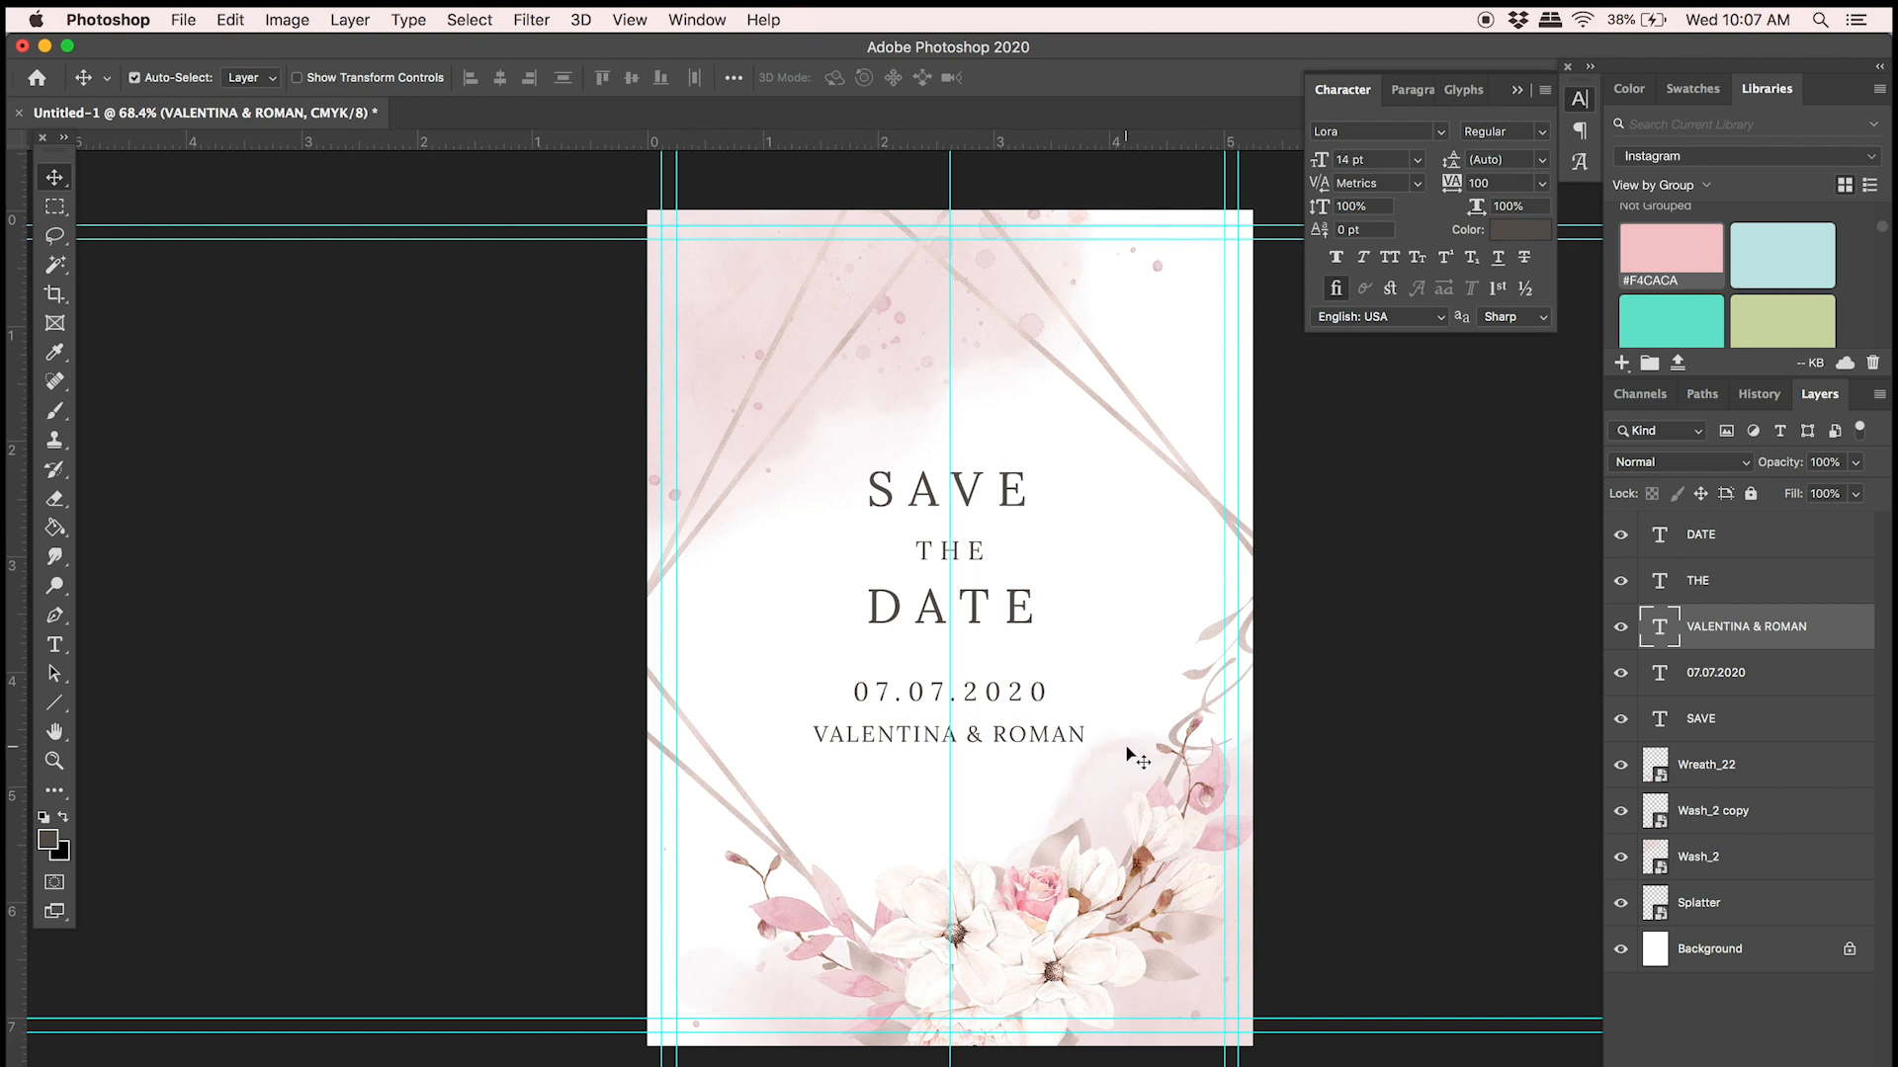
- Add the centred text LAKE COMO, ITALY below the couple's names on the centre guide
left_click(54, 650)
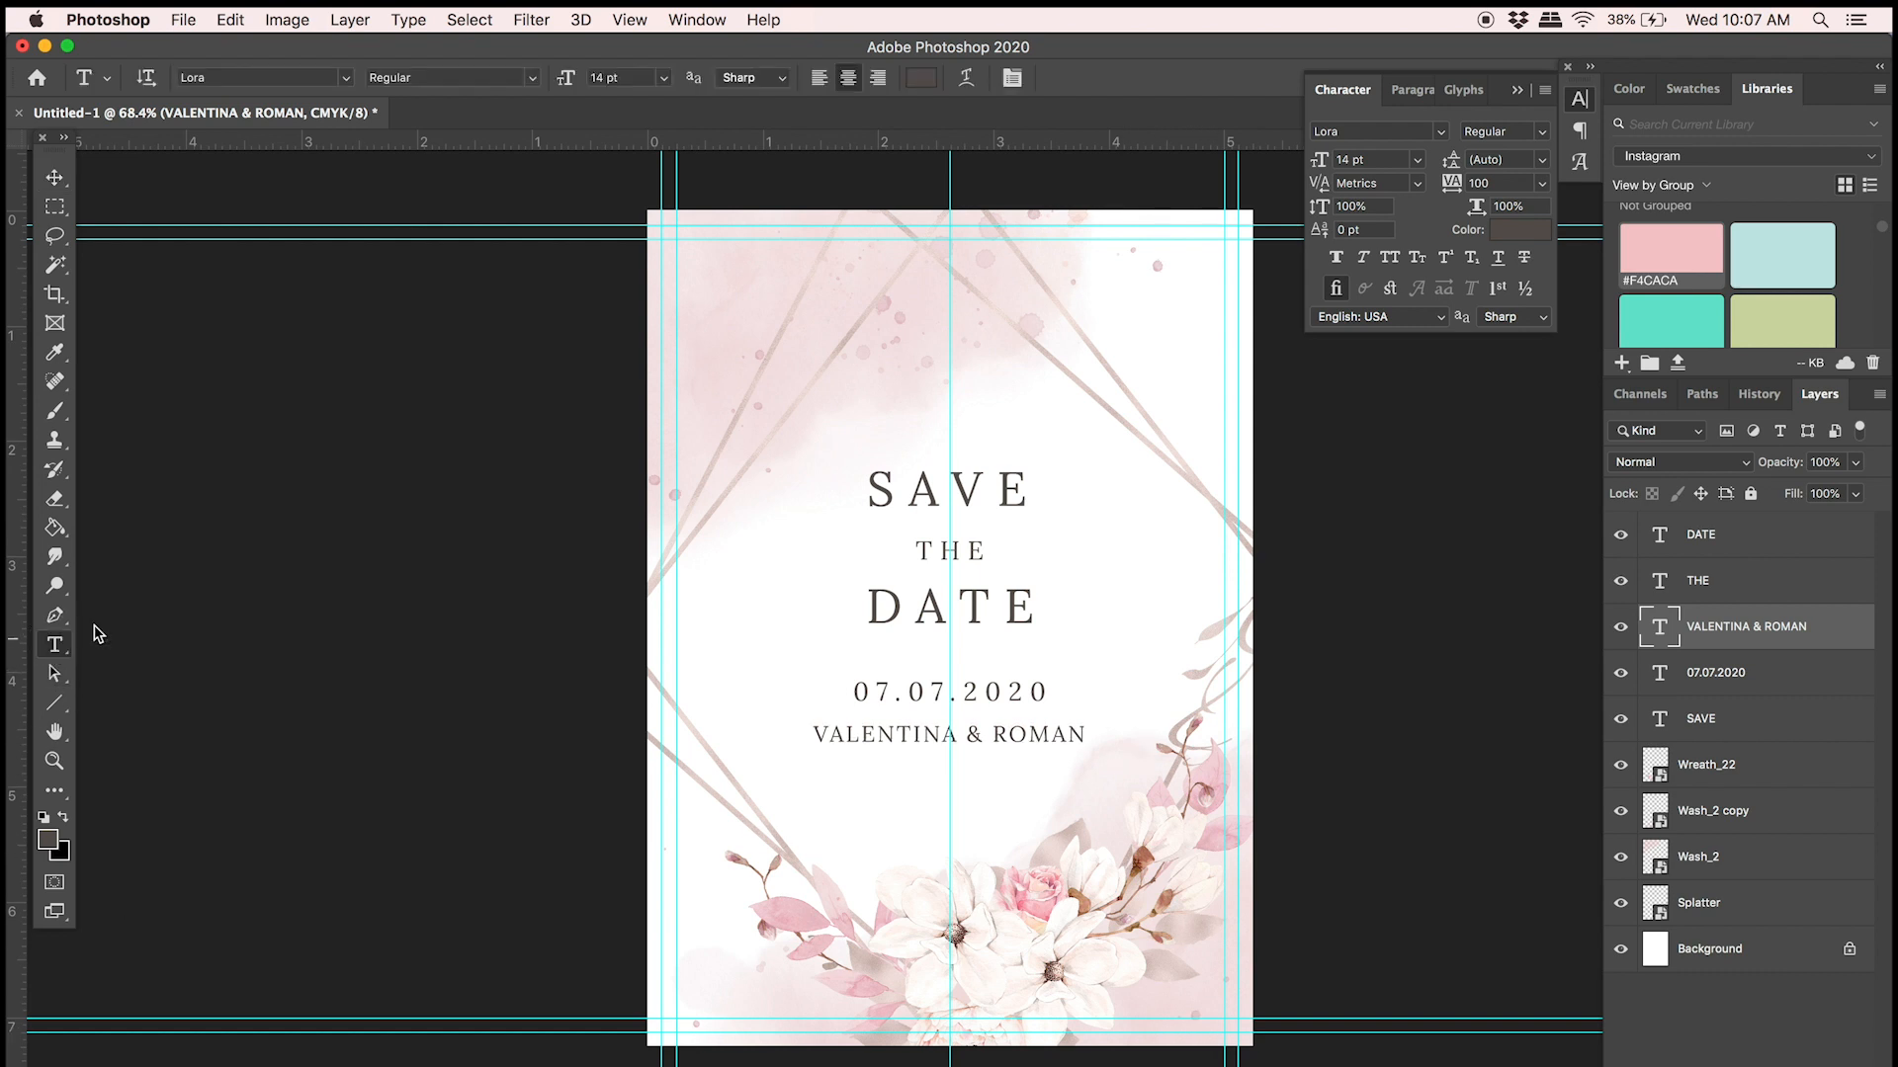
left_click(950, 778)
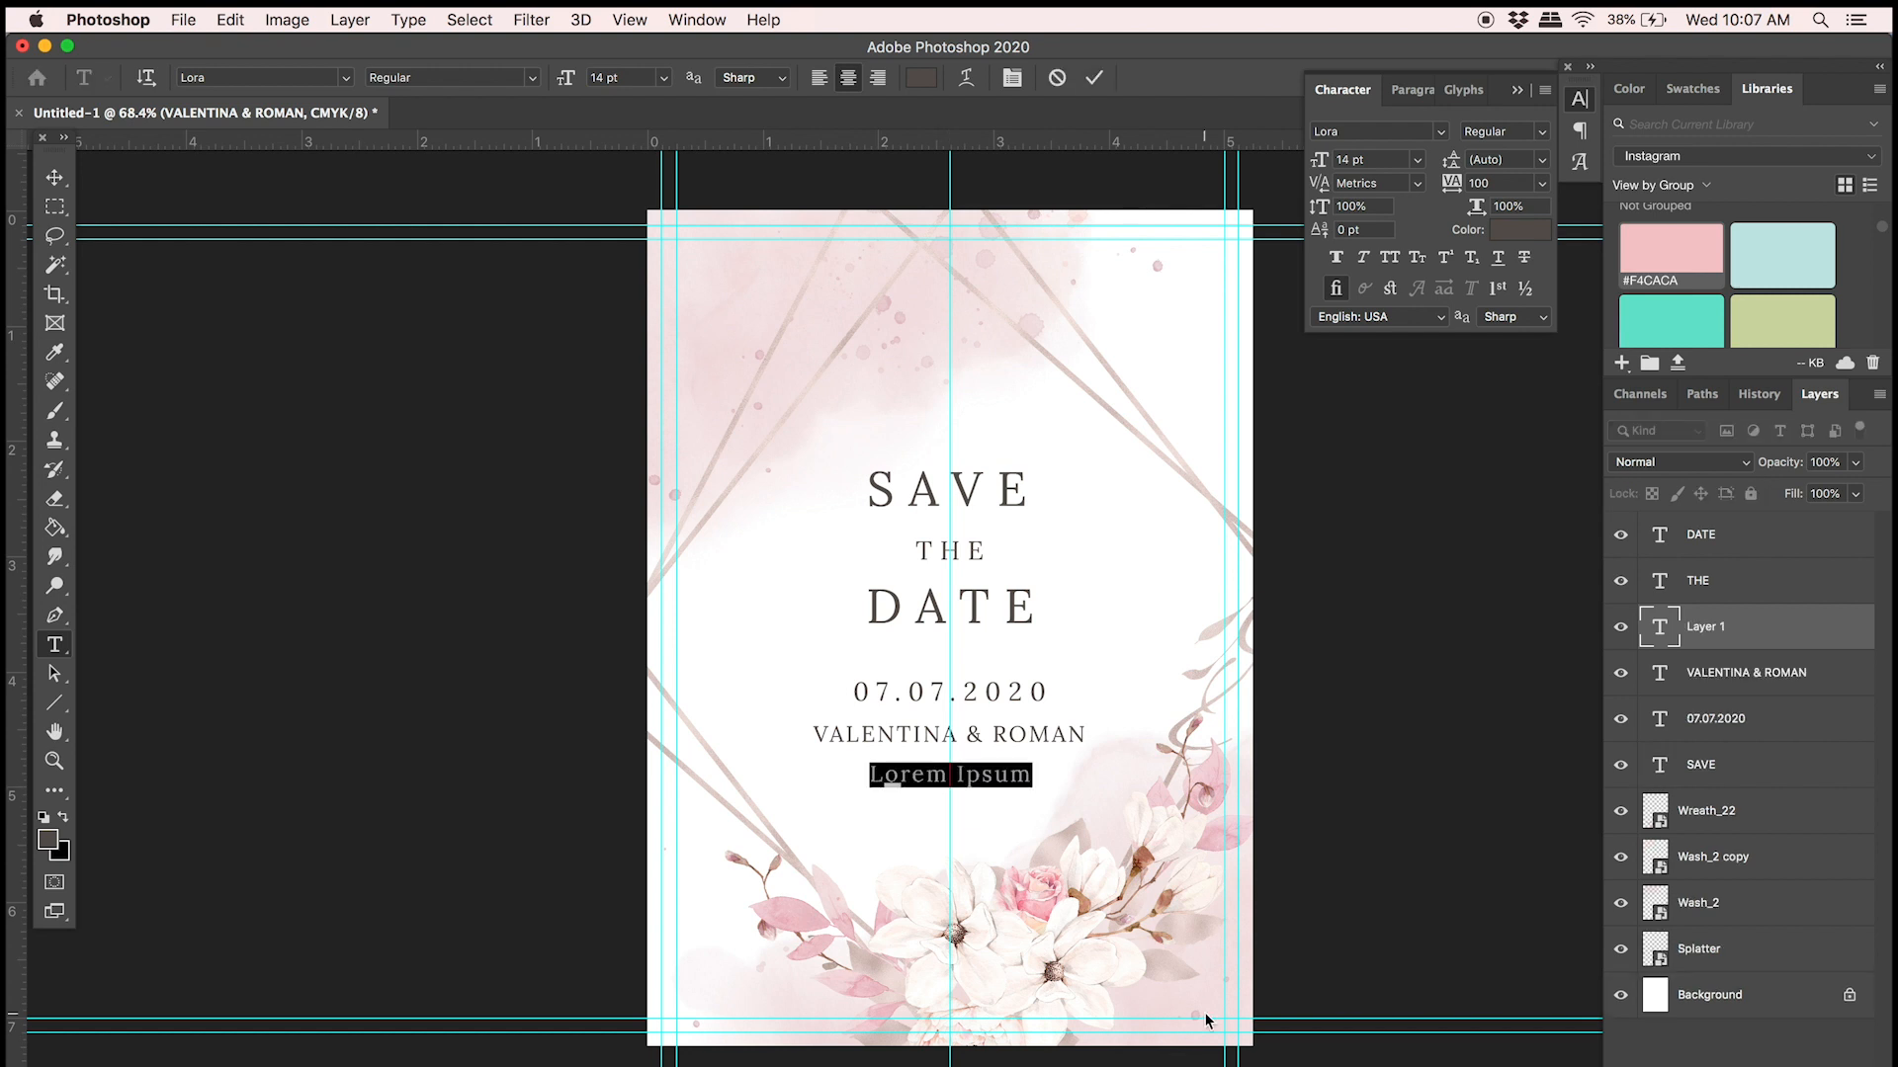
type("LAKE COMO")
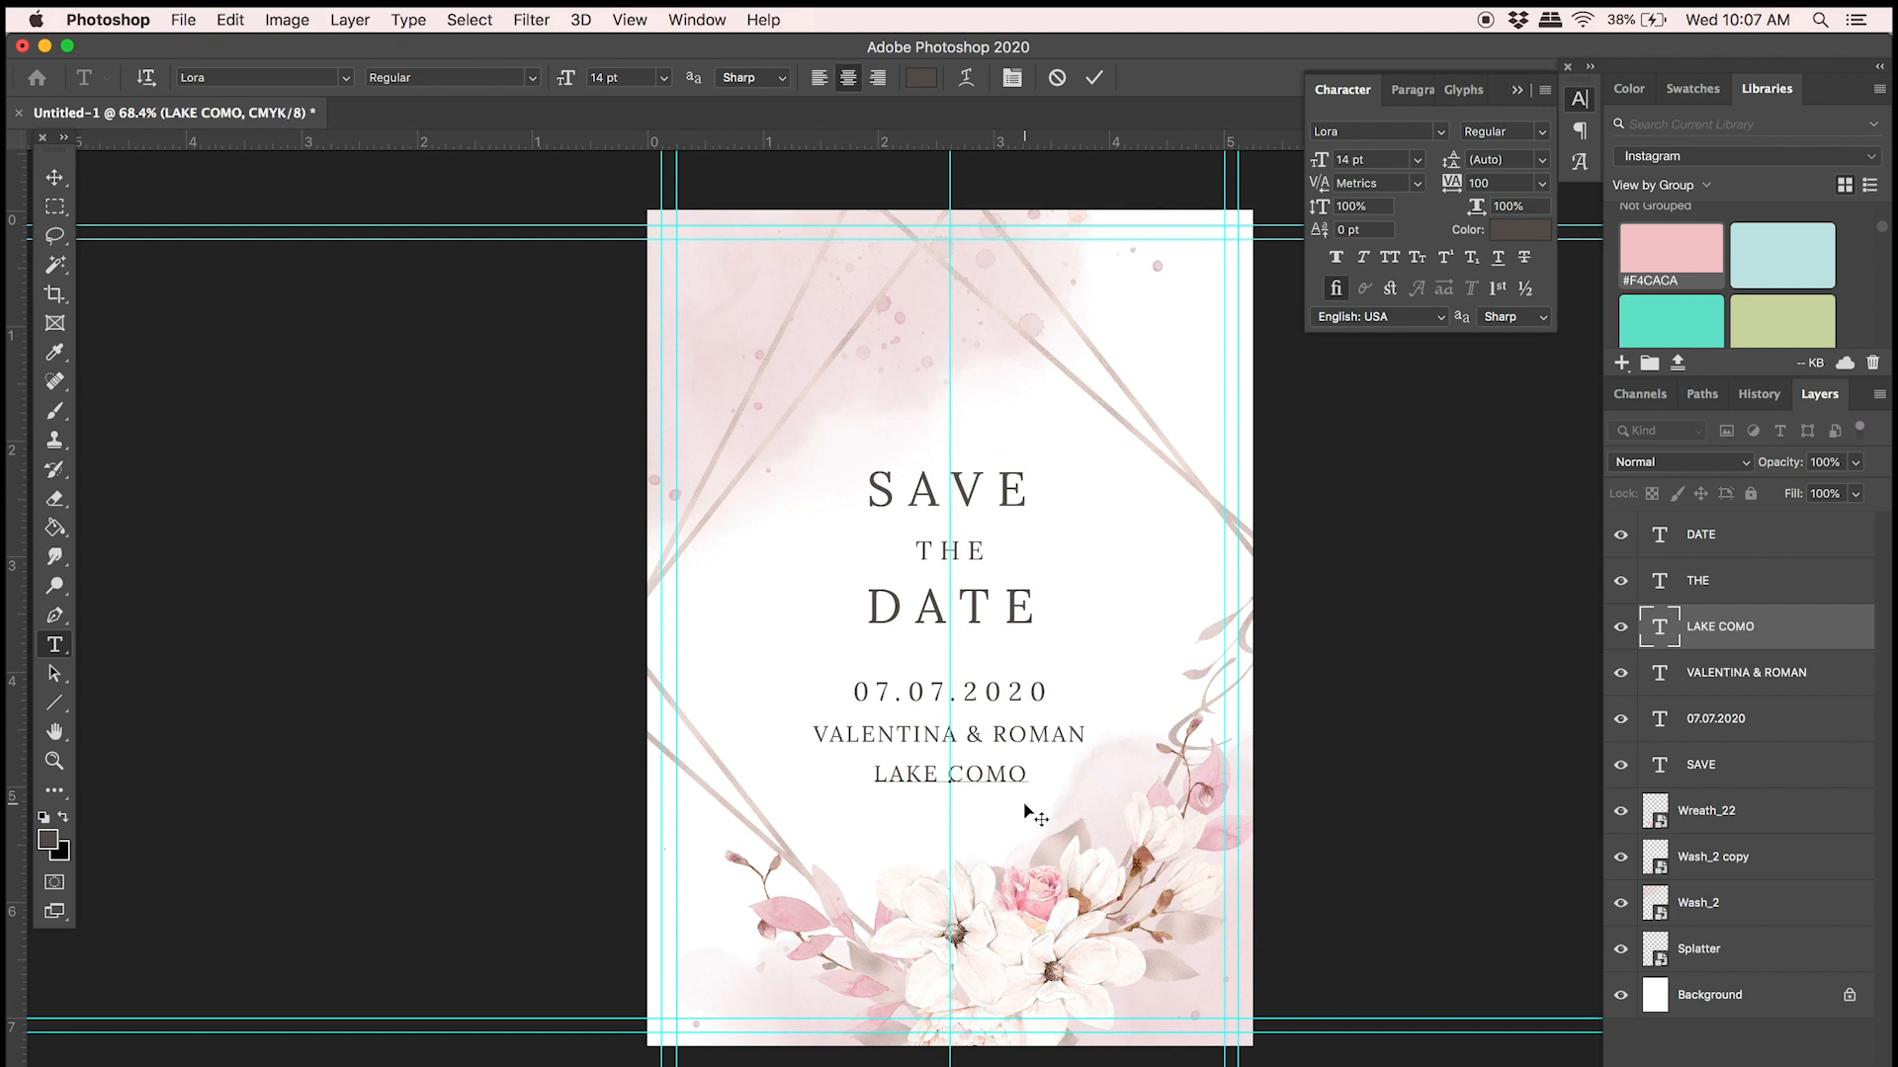
type(",")
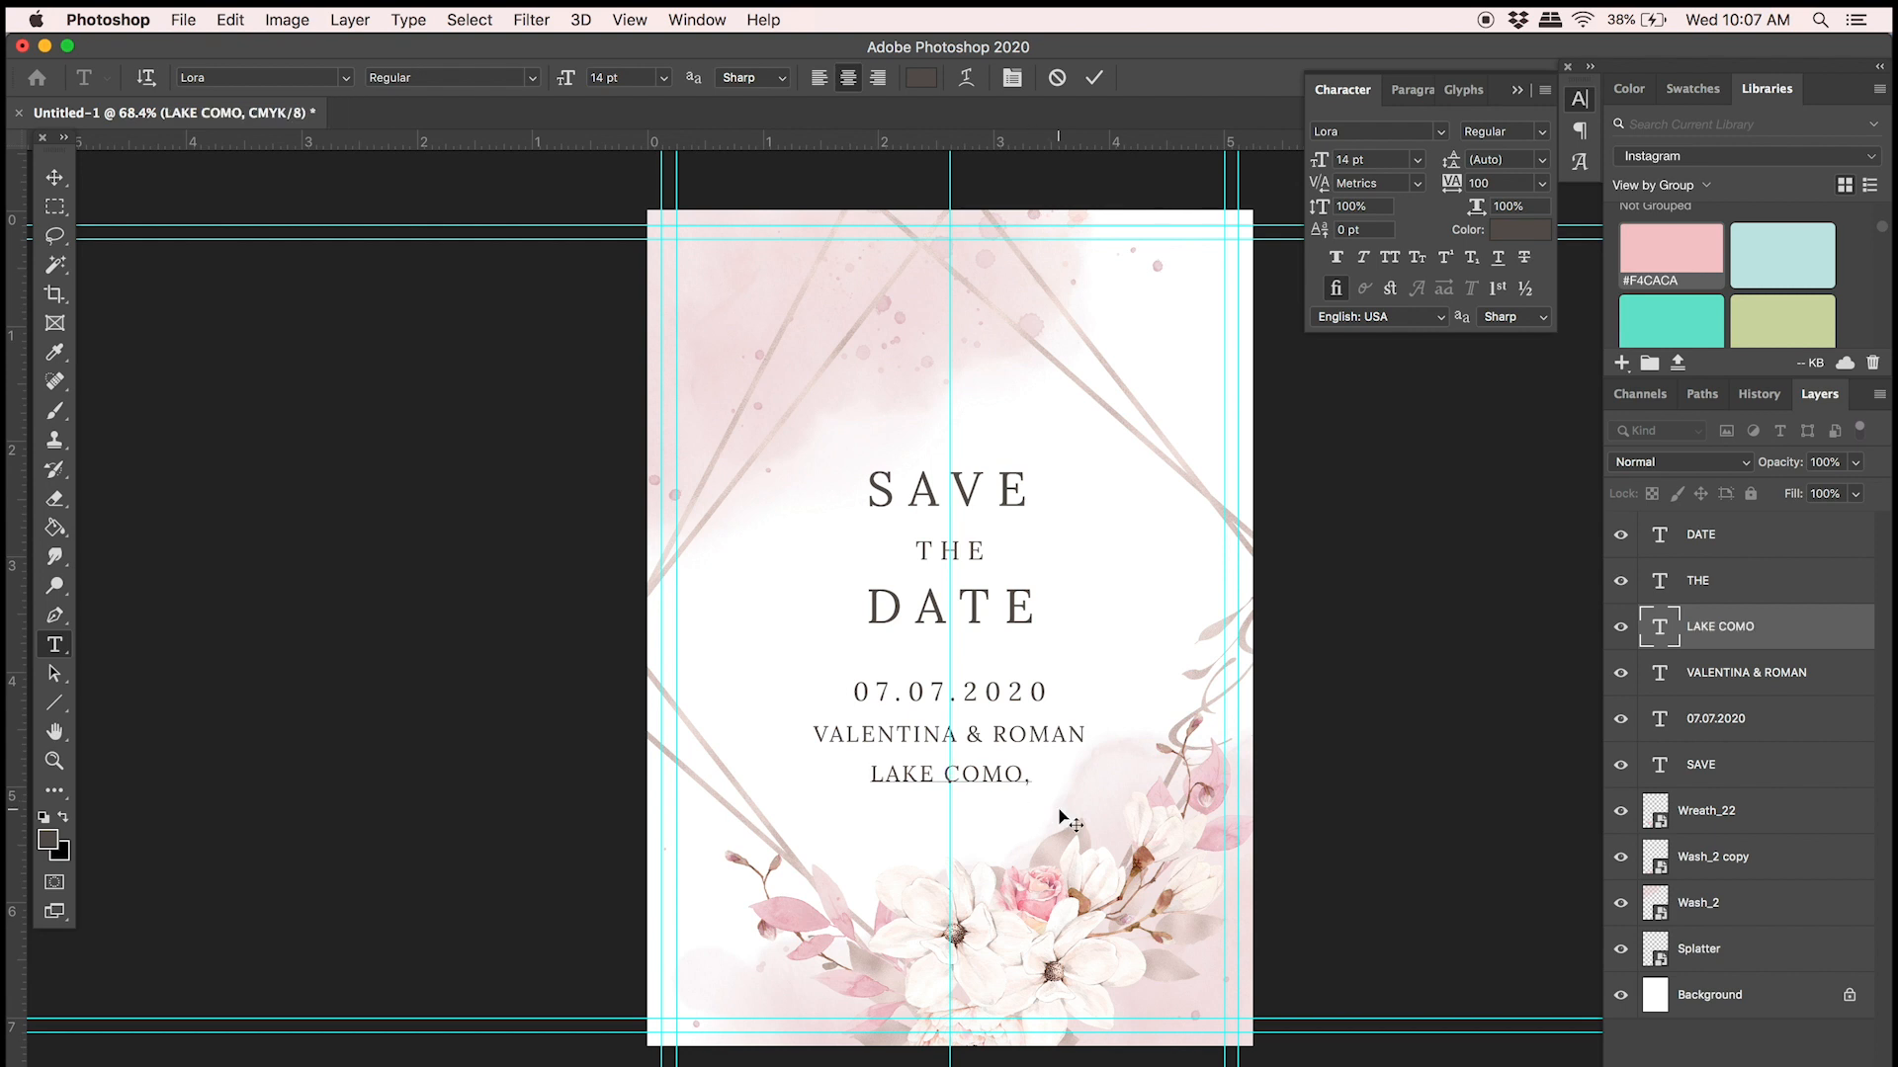
type(" ITALY")
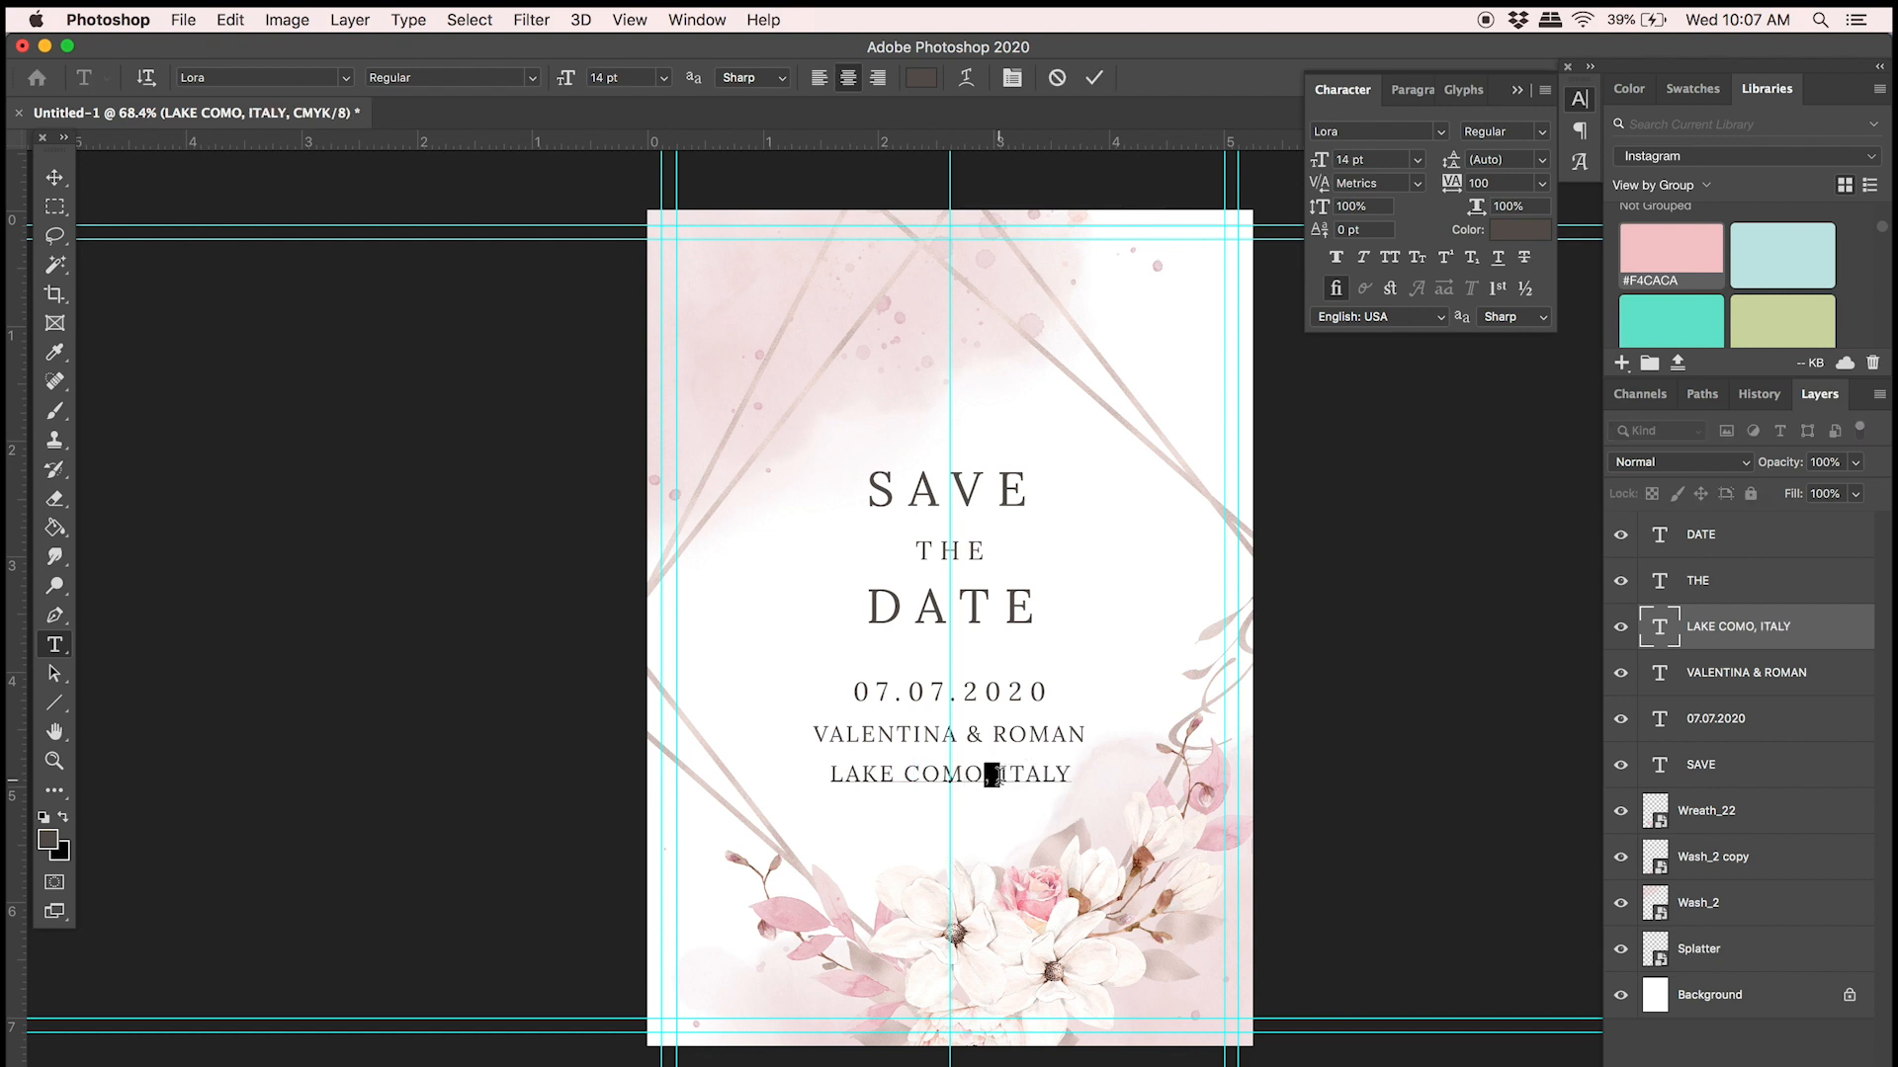
- Reduce the font size of the LAKE COMO, ITALY text to 12 pt
triple_click(1000, 776)
left_click(1417, 159)
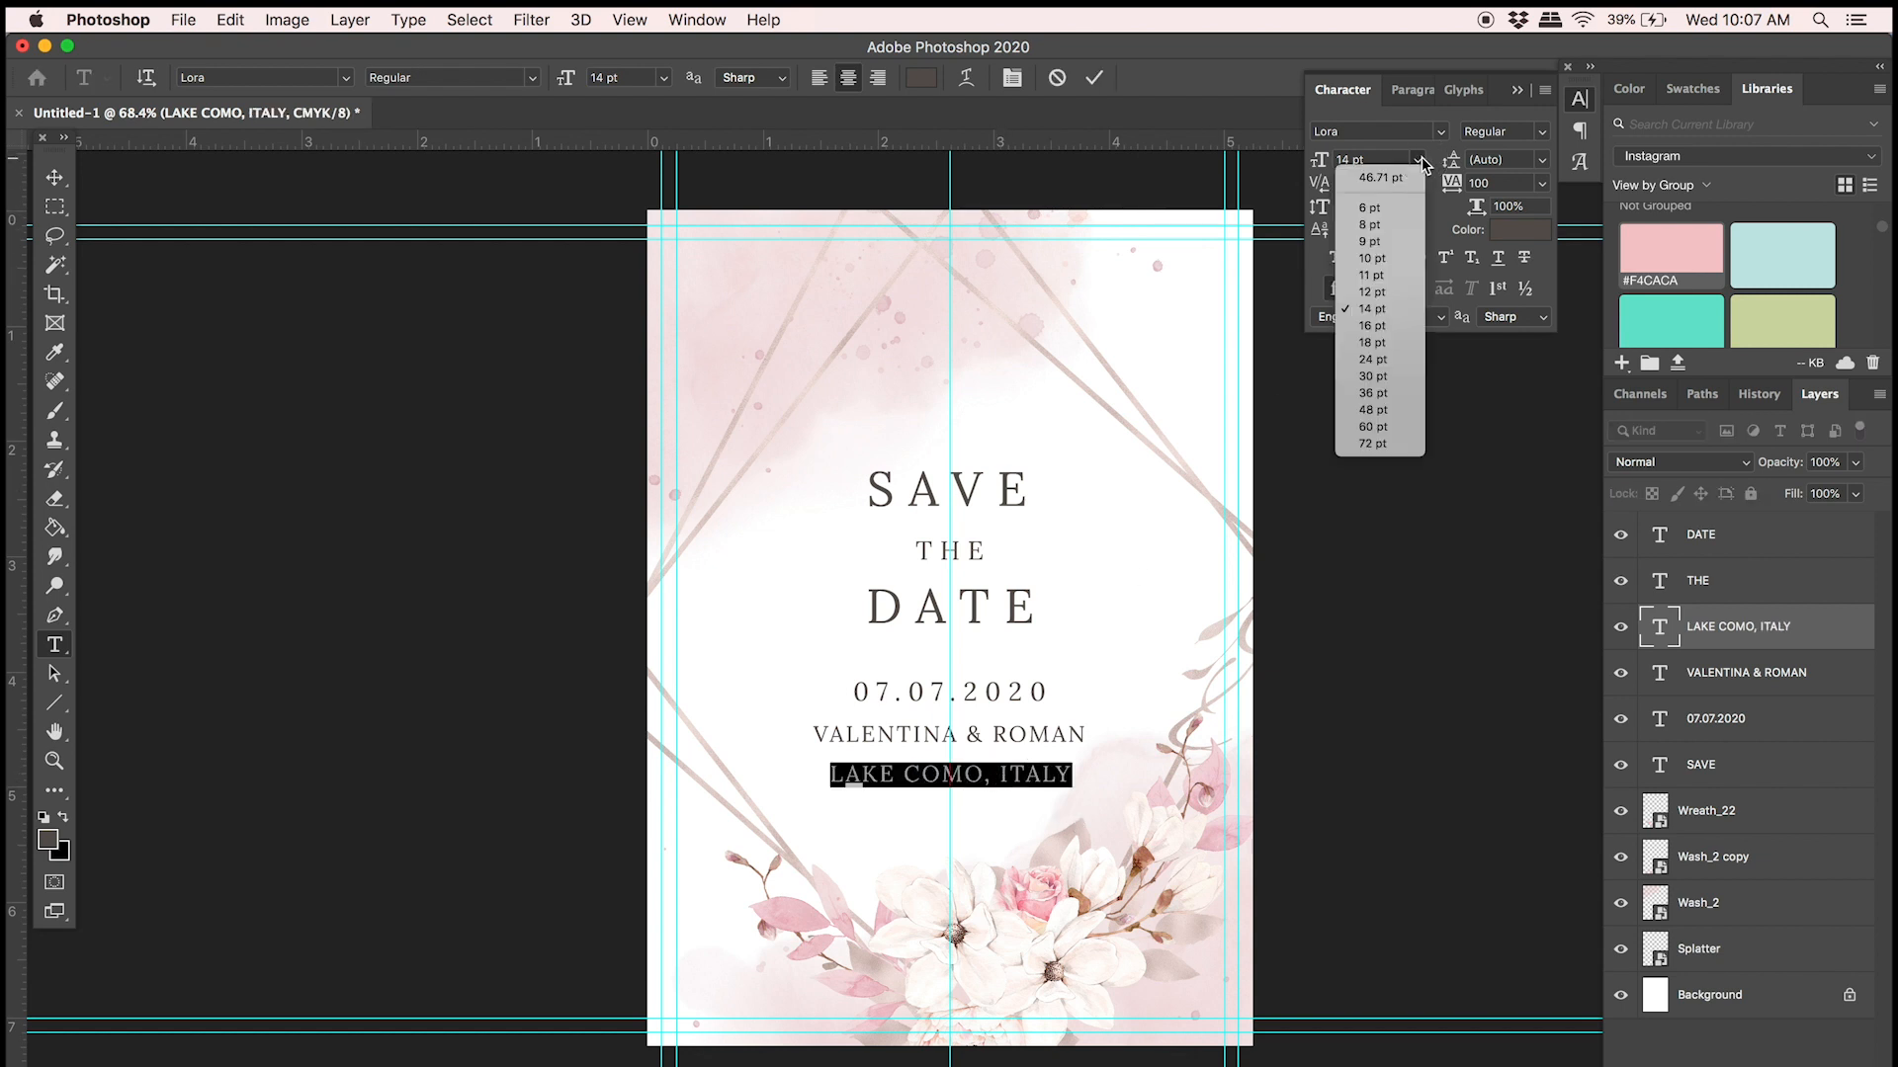
left_click(1389, 292)
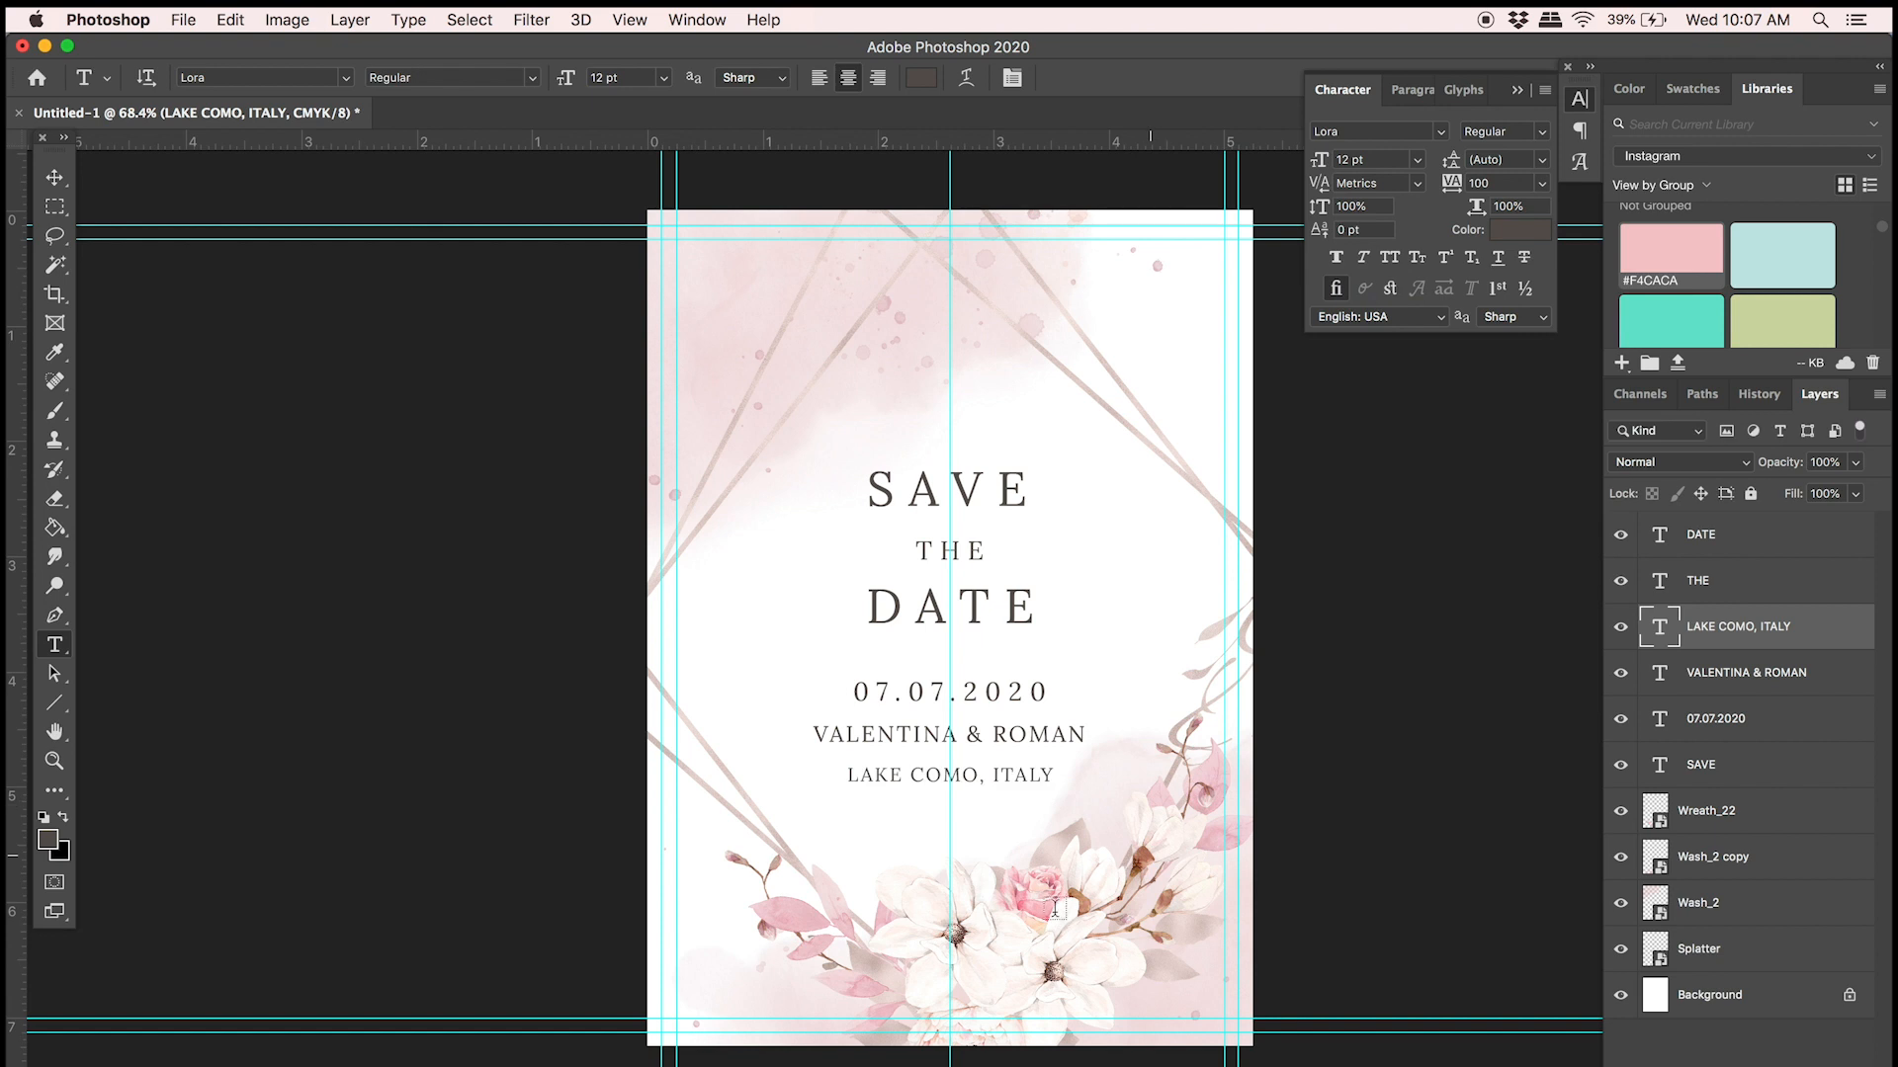
left_click(55, 178)
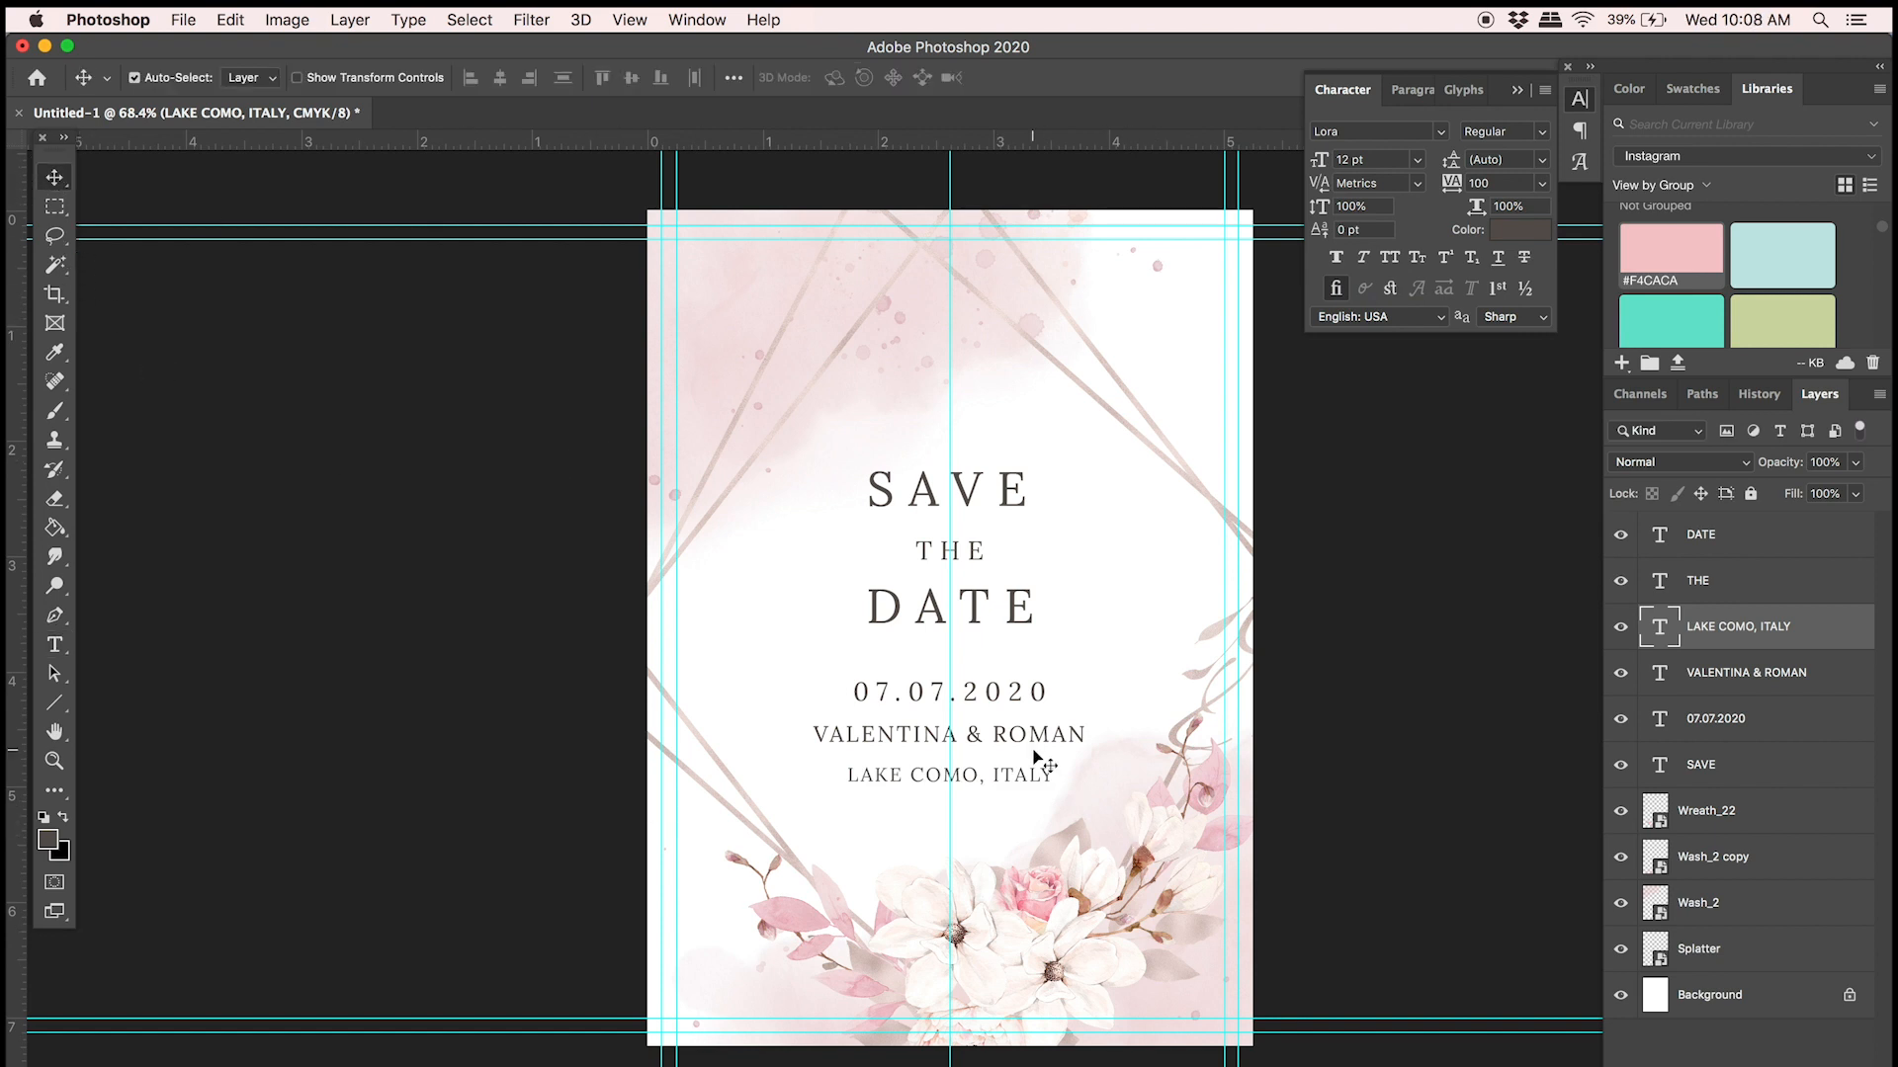
- Move 07.07.2020 up closer to DATE and the names line down closer to the location, then nudge the date left onto the centre guide
left_click_drag(1034, 740, 1001, 677)
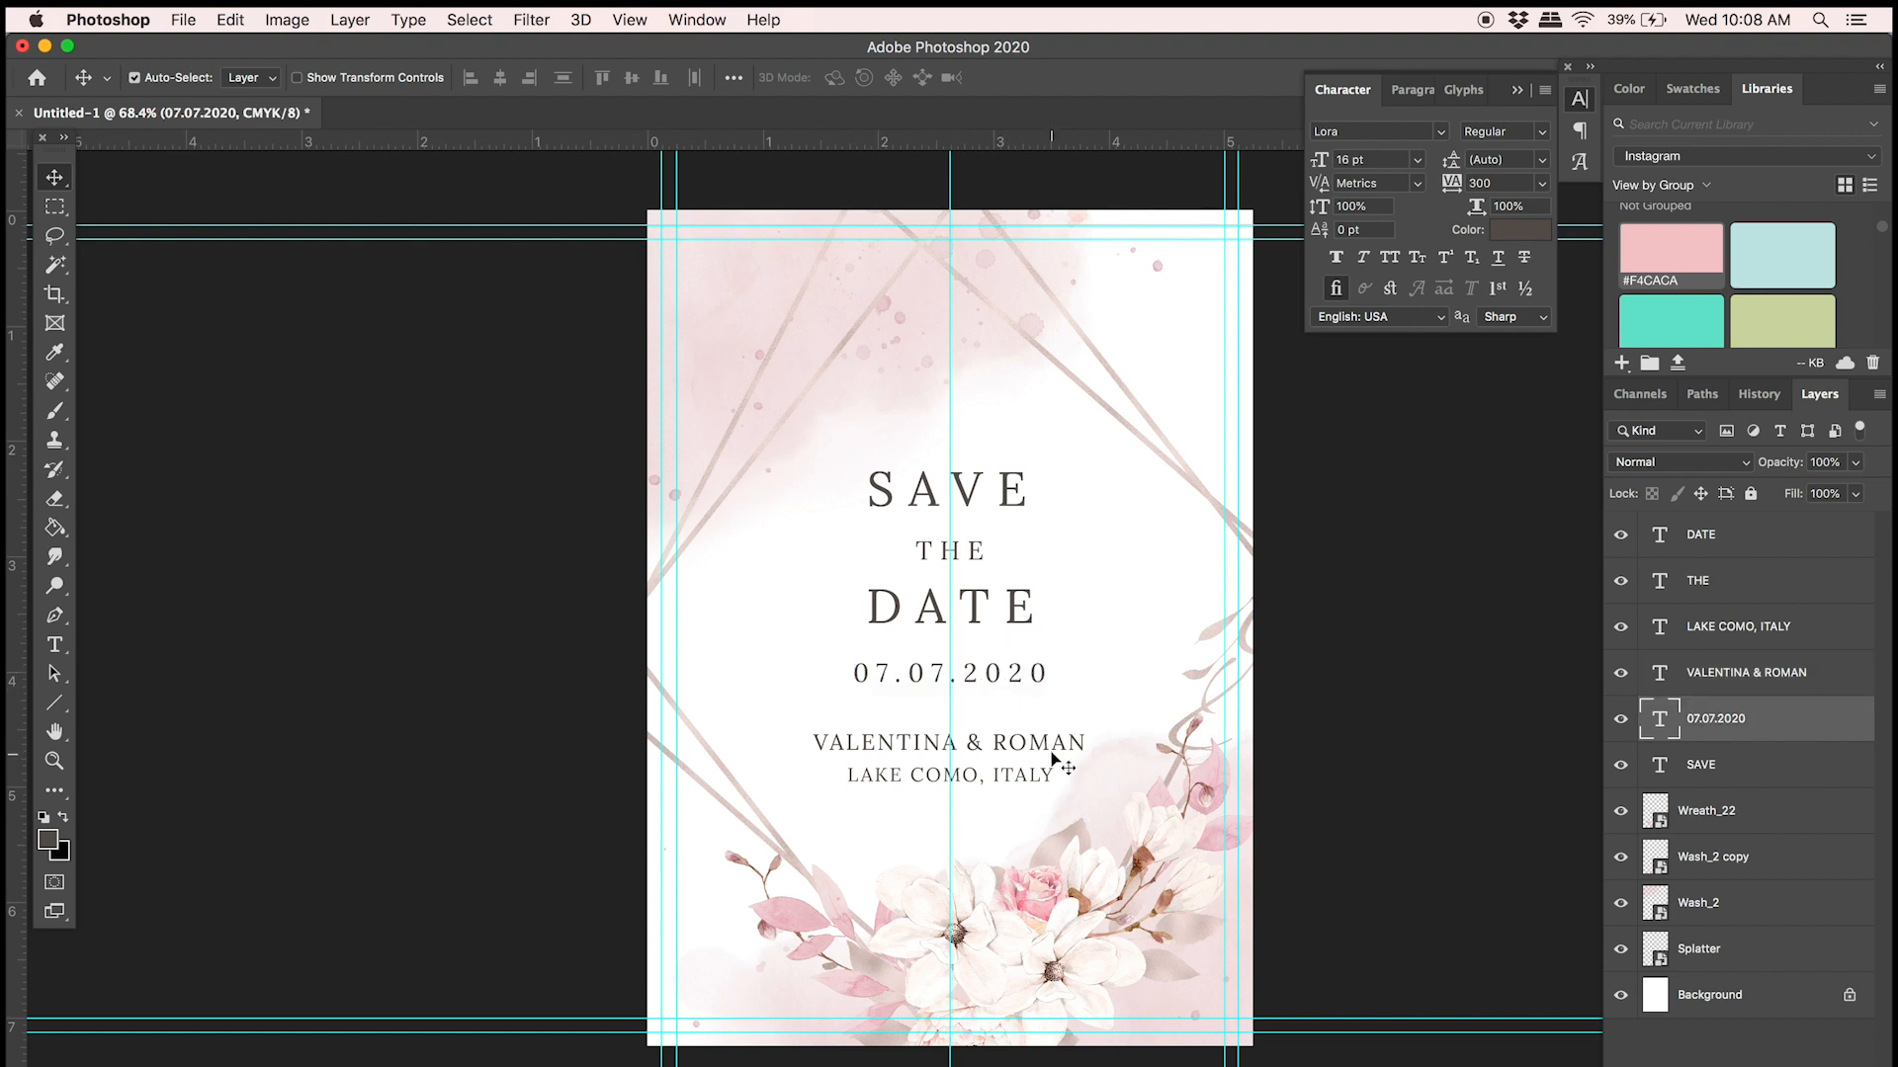
key("super+t")
key("Left")
key("Left")
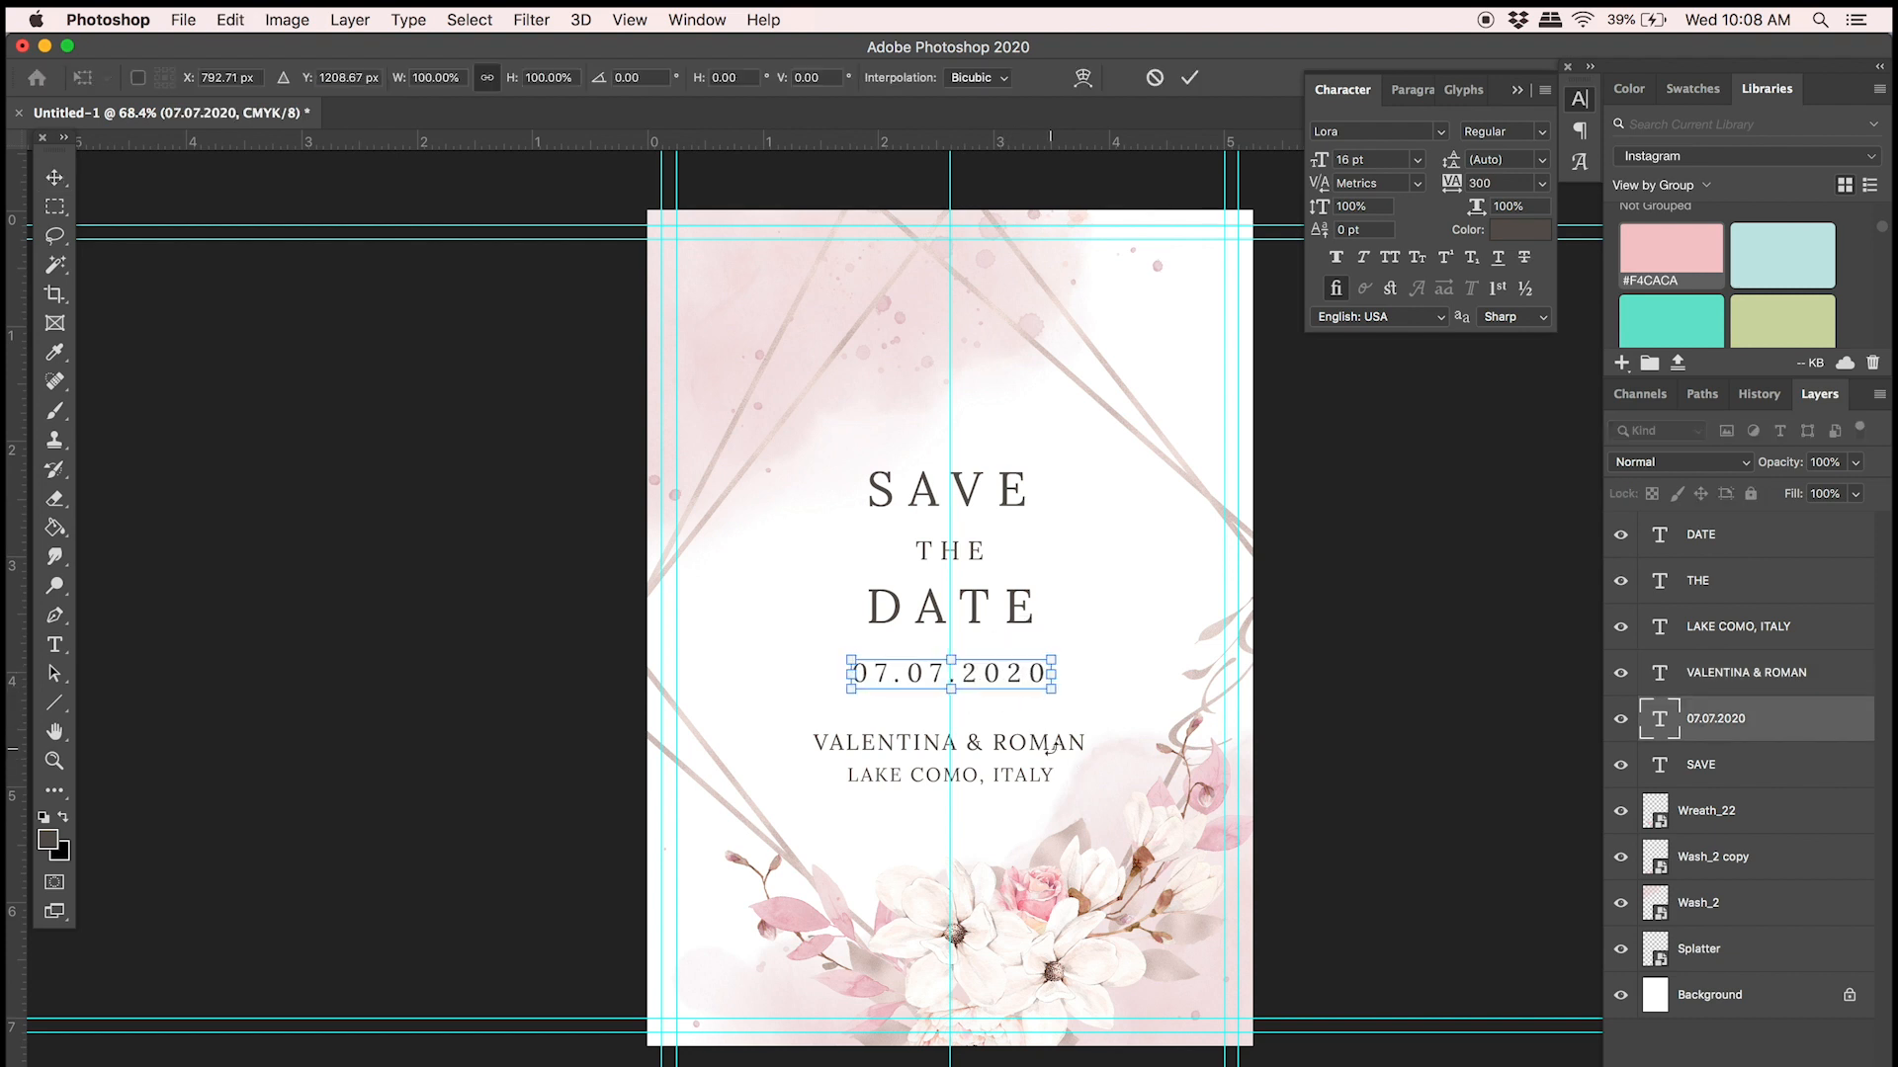
key("Return")
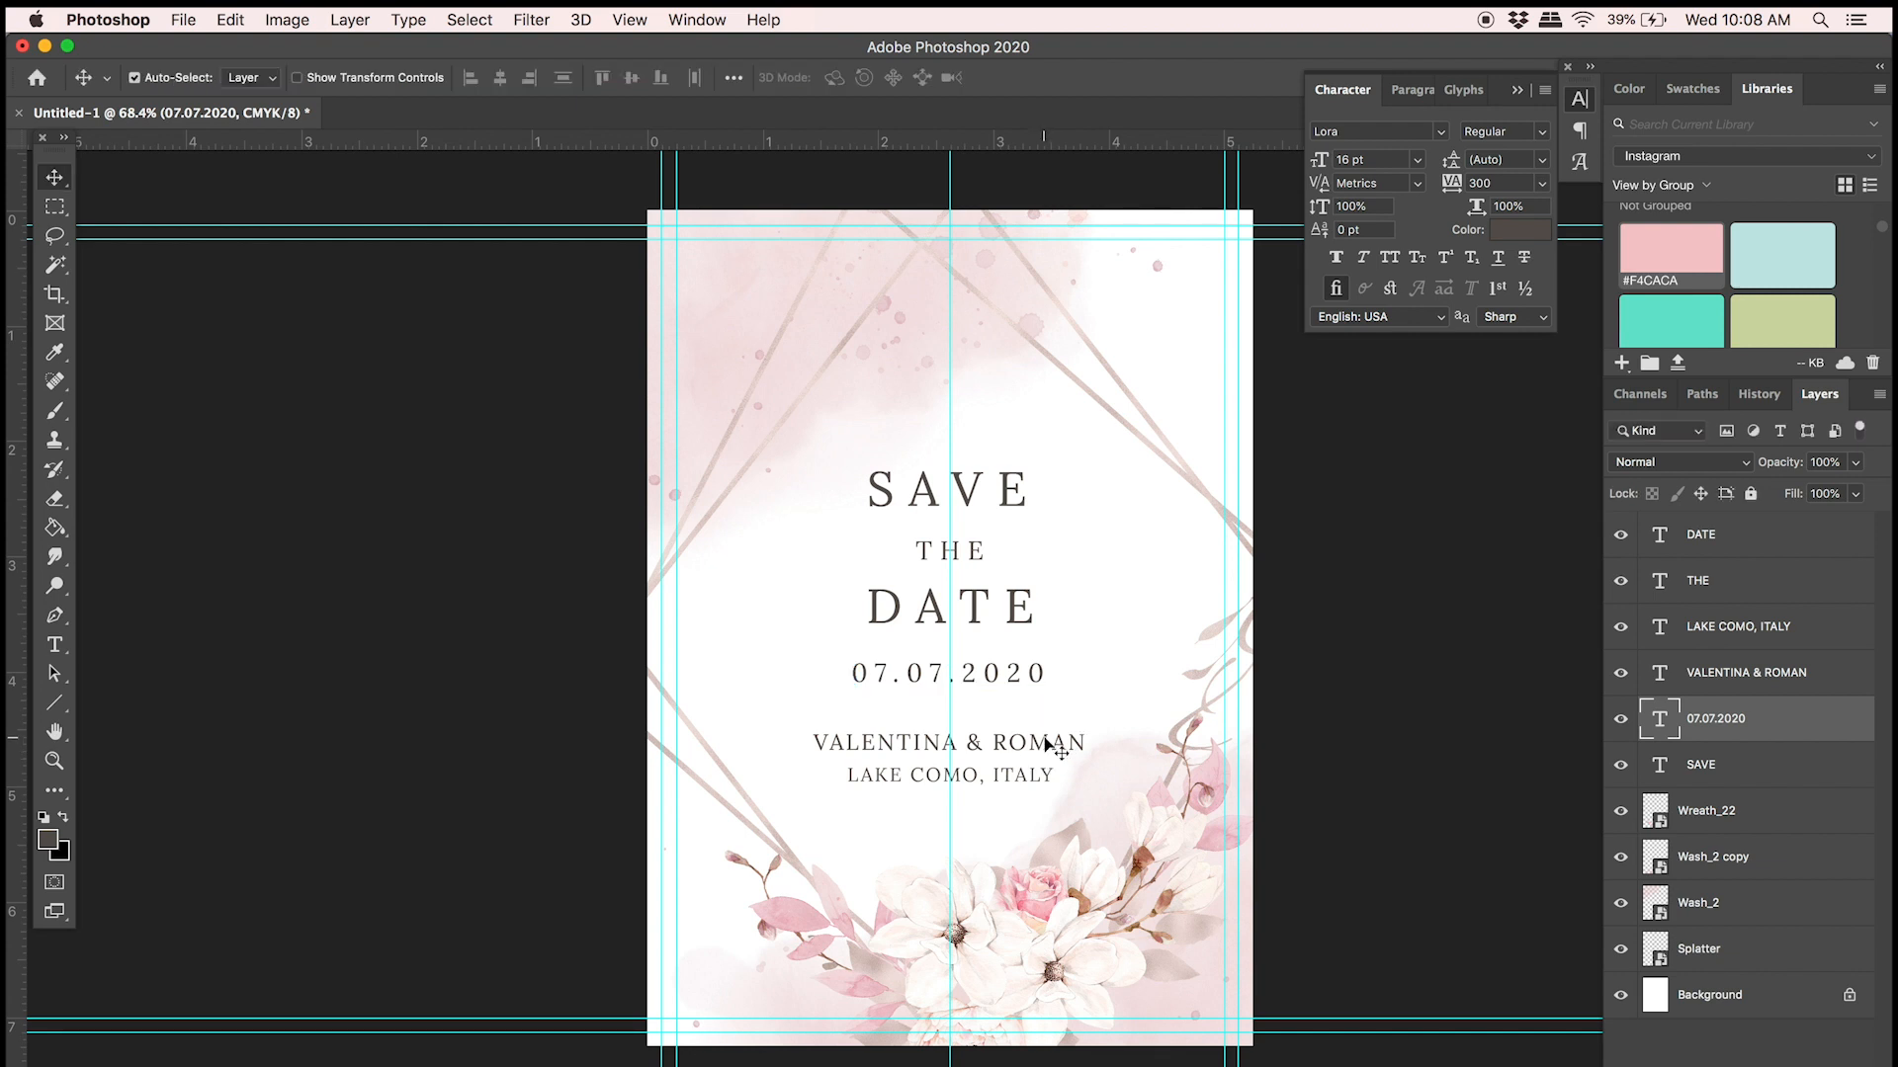
- Check that the couple's names line sits centred on the guide, and select the LAKE COMO, ITALY text
left_click(1049, 744)
key("super+t")
key("Return")
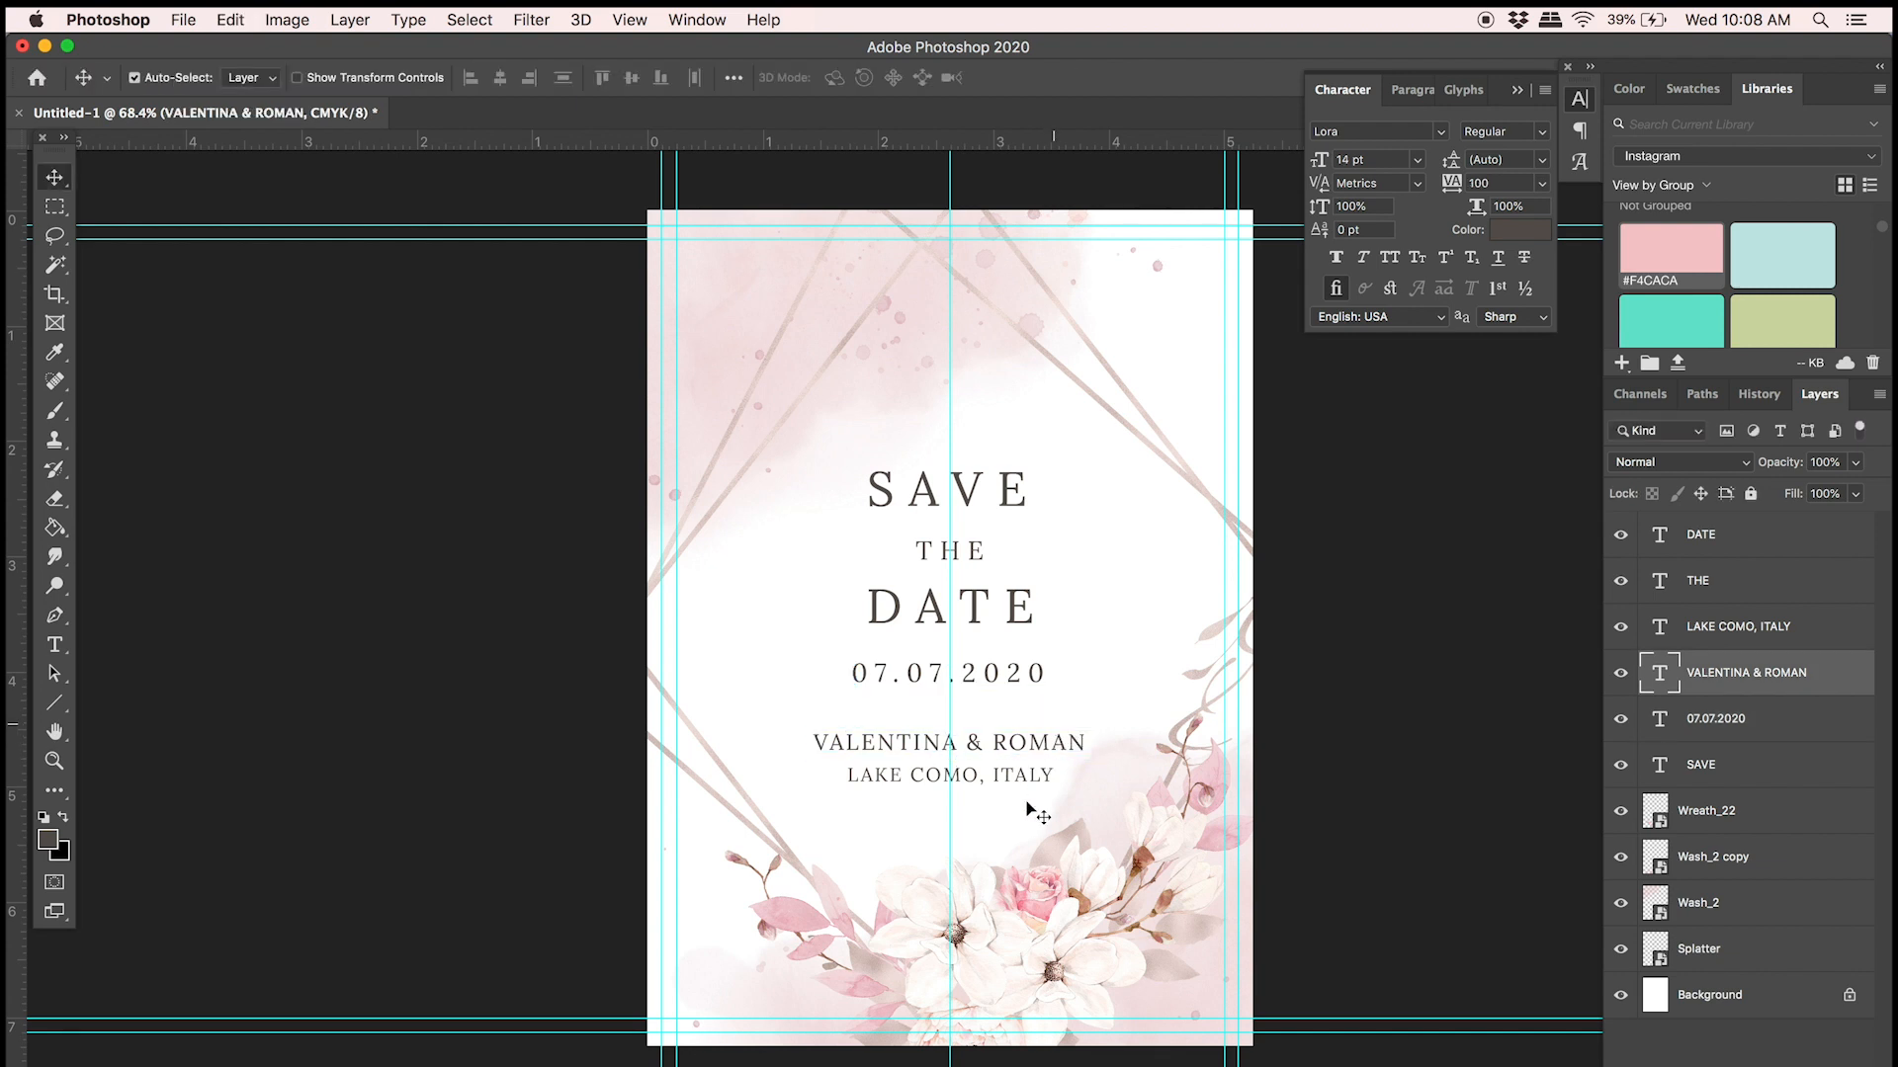
left_click(1015, 779)
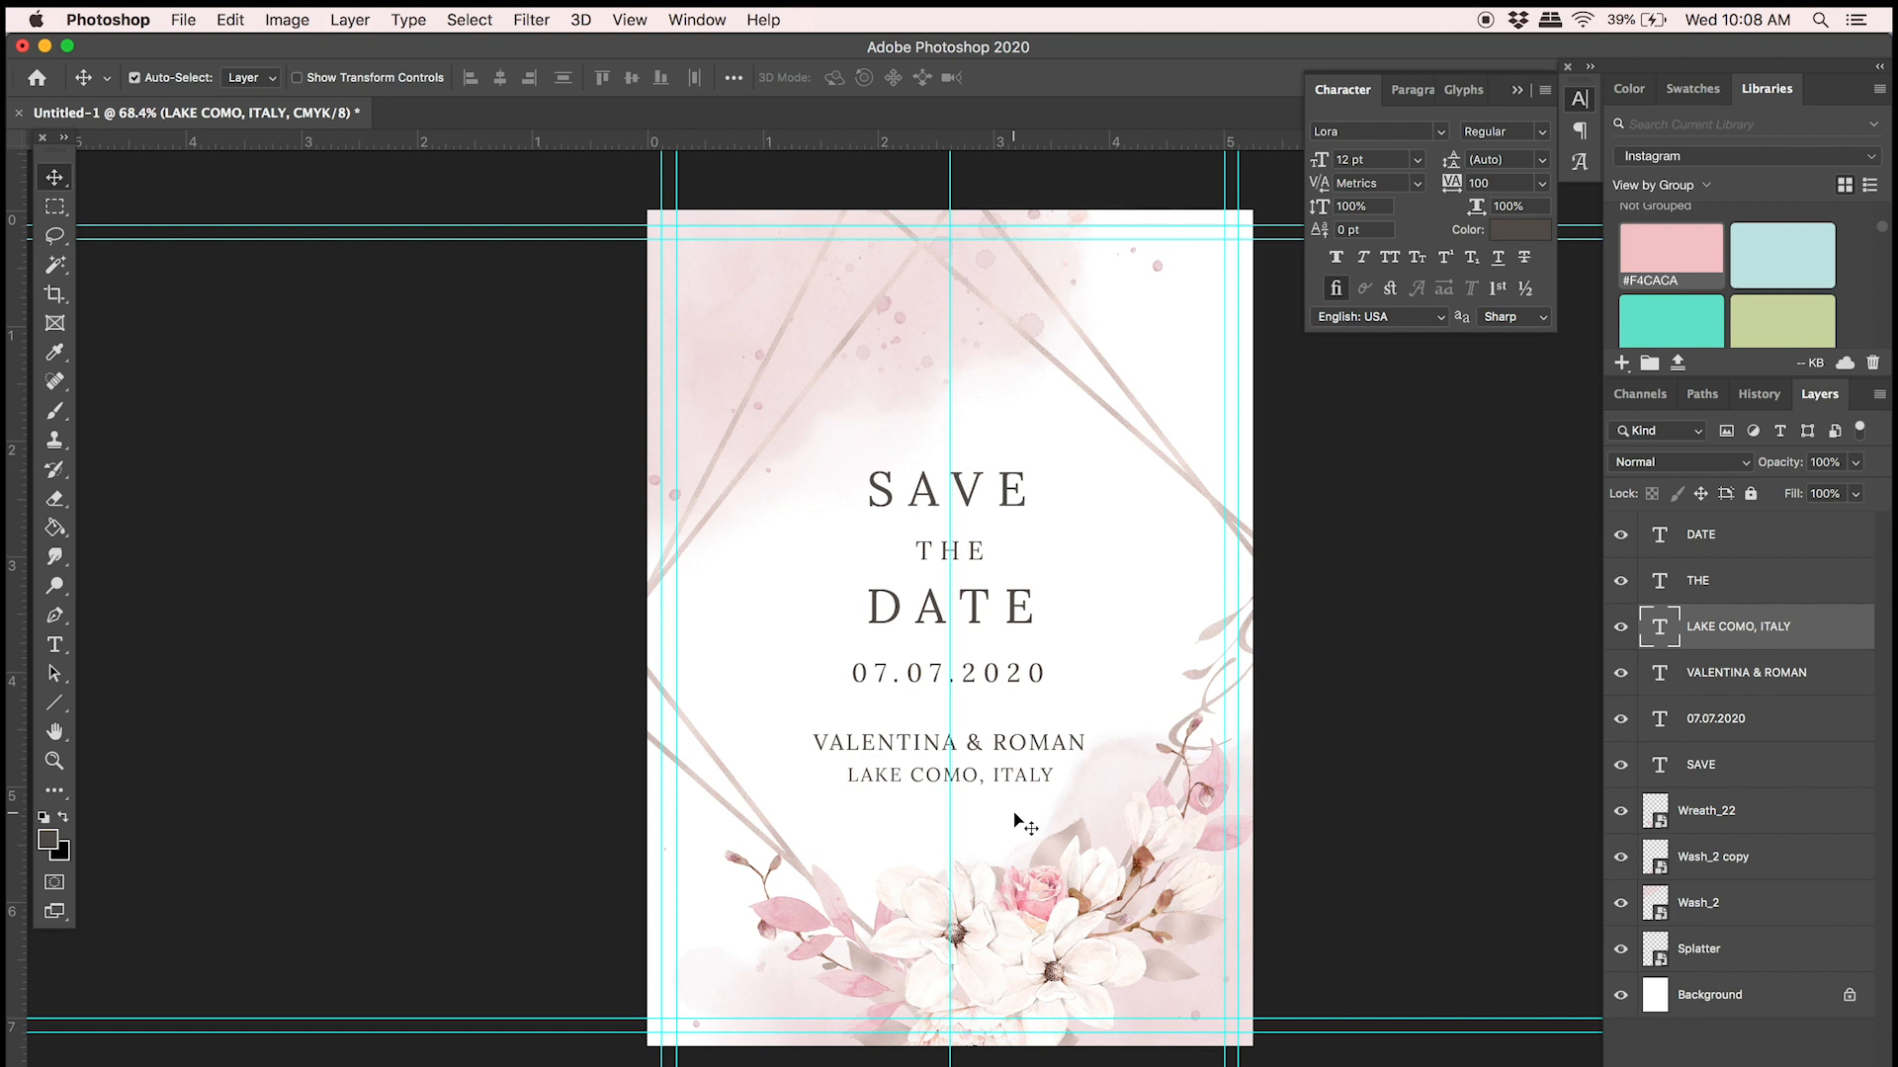
- Hide the guides and collapse the Character settings to review the whole card
key("super")
key("super+semicolon")
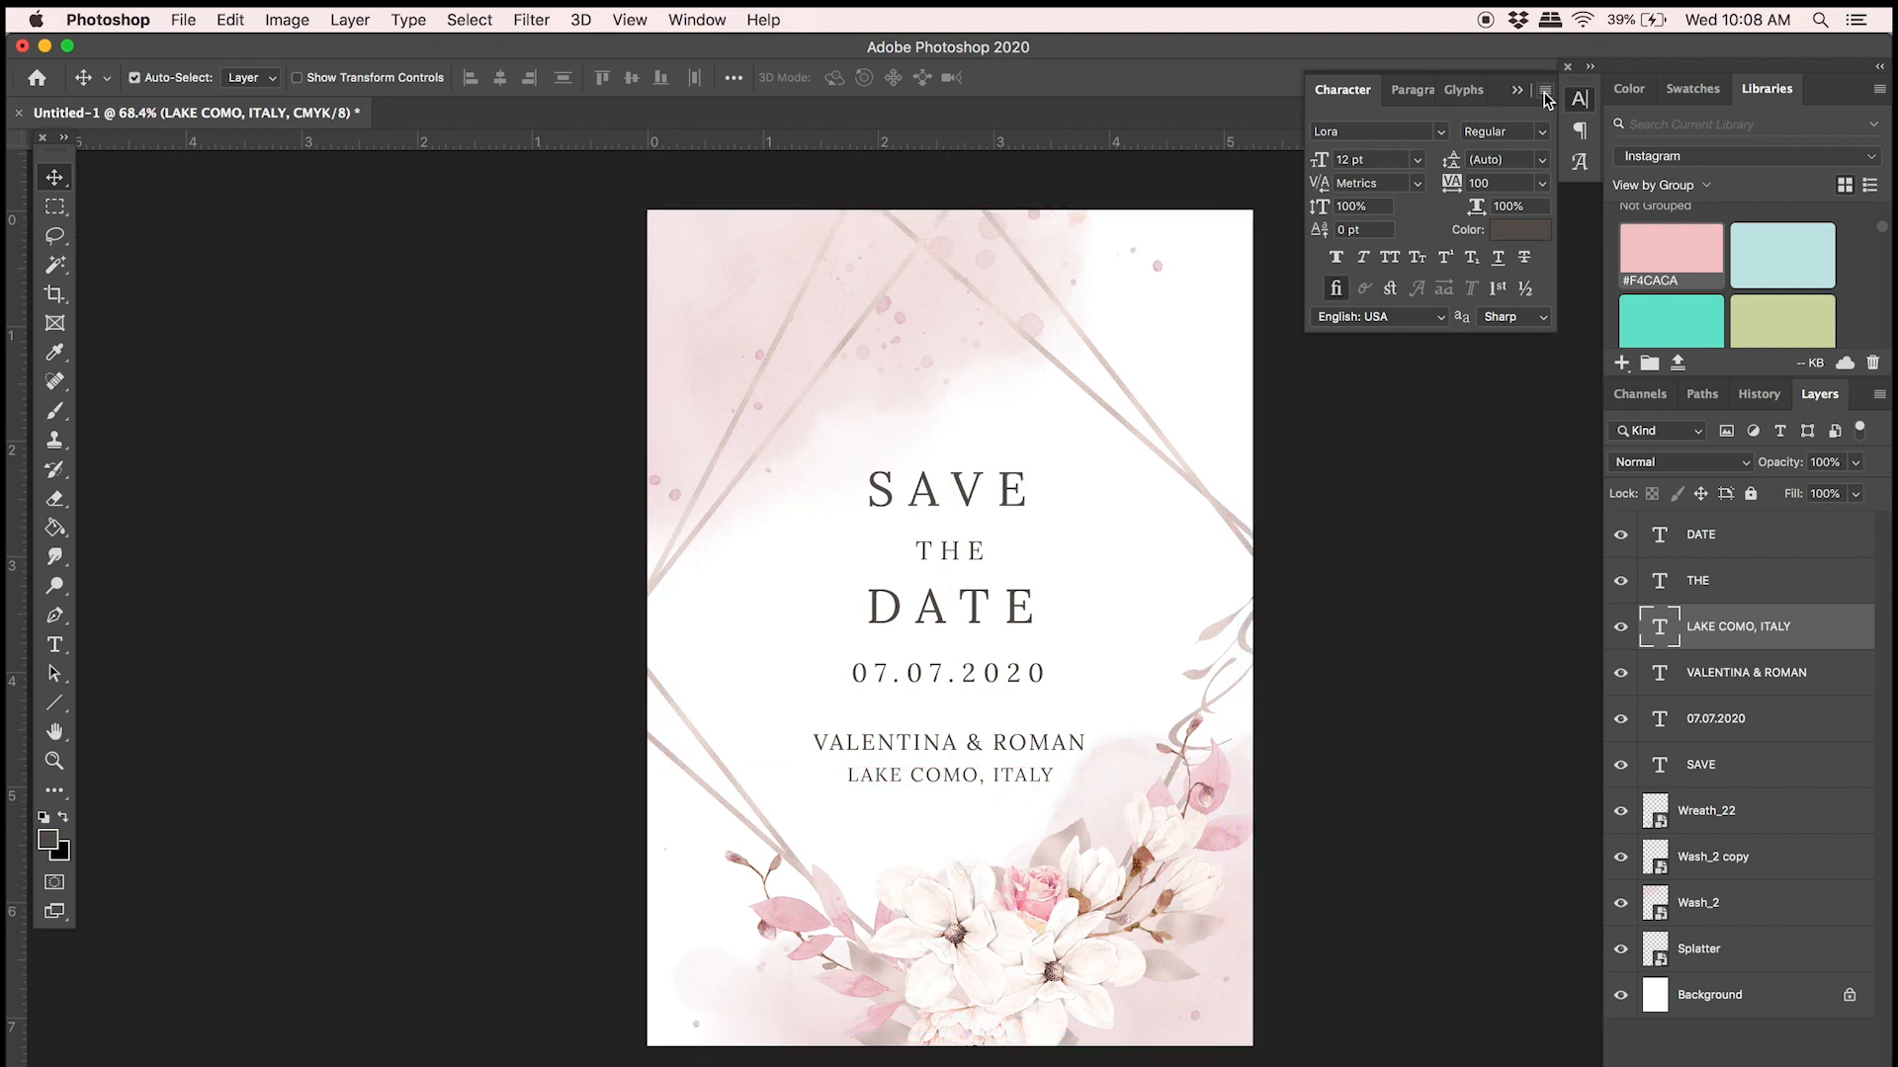
left_click(1518, 90)
scroll(1300, 905, "down", 3)
scroll(1299, 904, "up", 3)
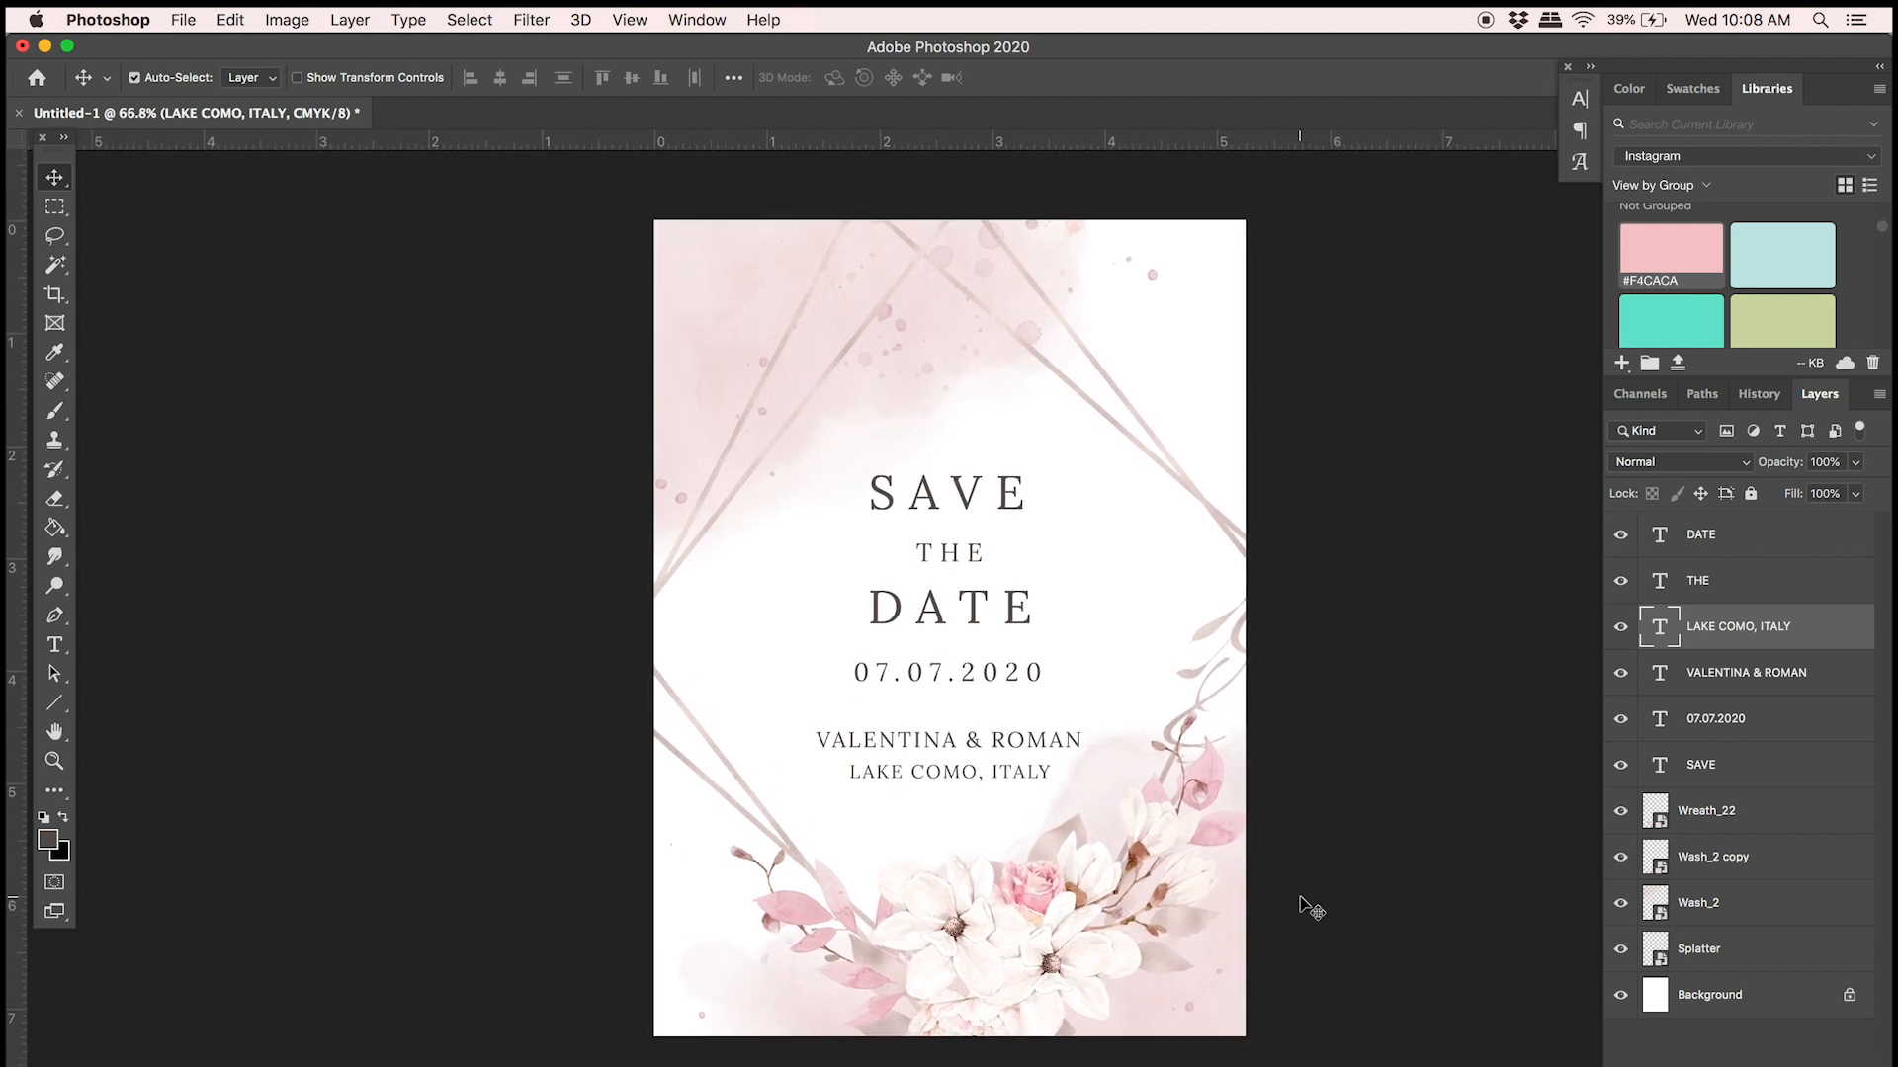
- Rotate the Wash_2 copy watercolor behind the flowers to about -18°
left_click(1223, 951)
key("super+t")
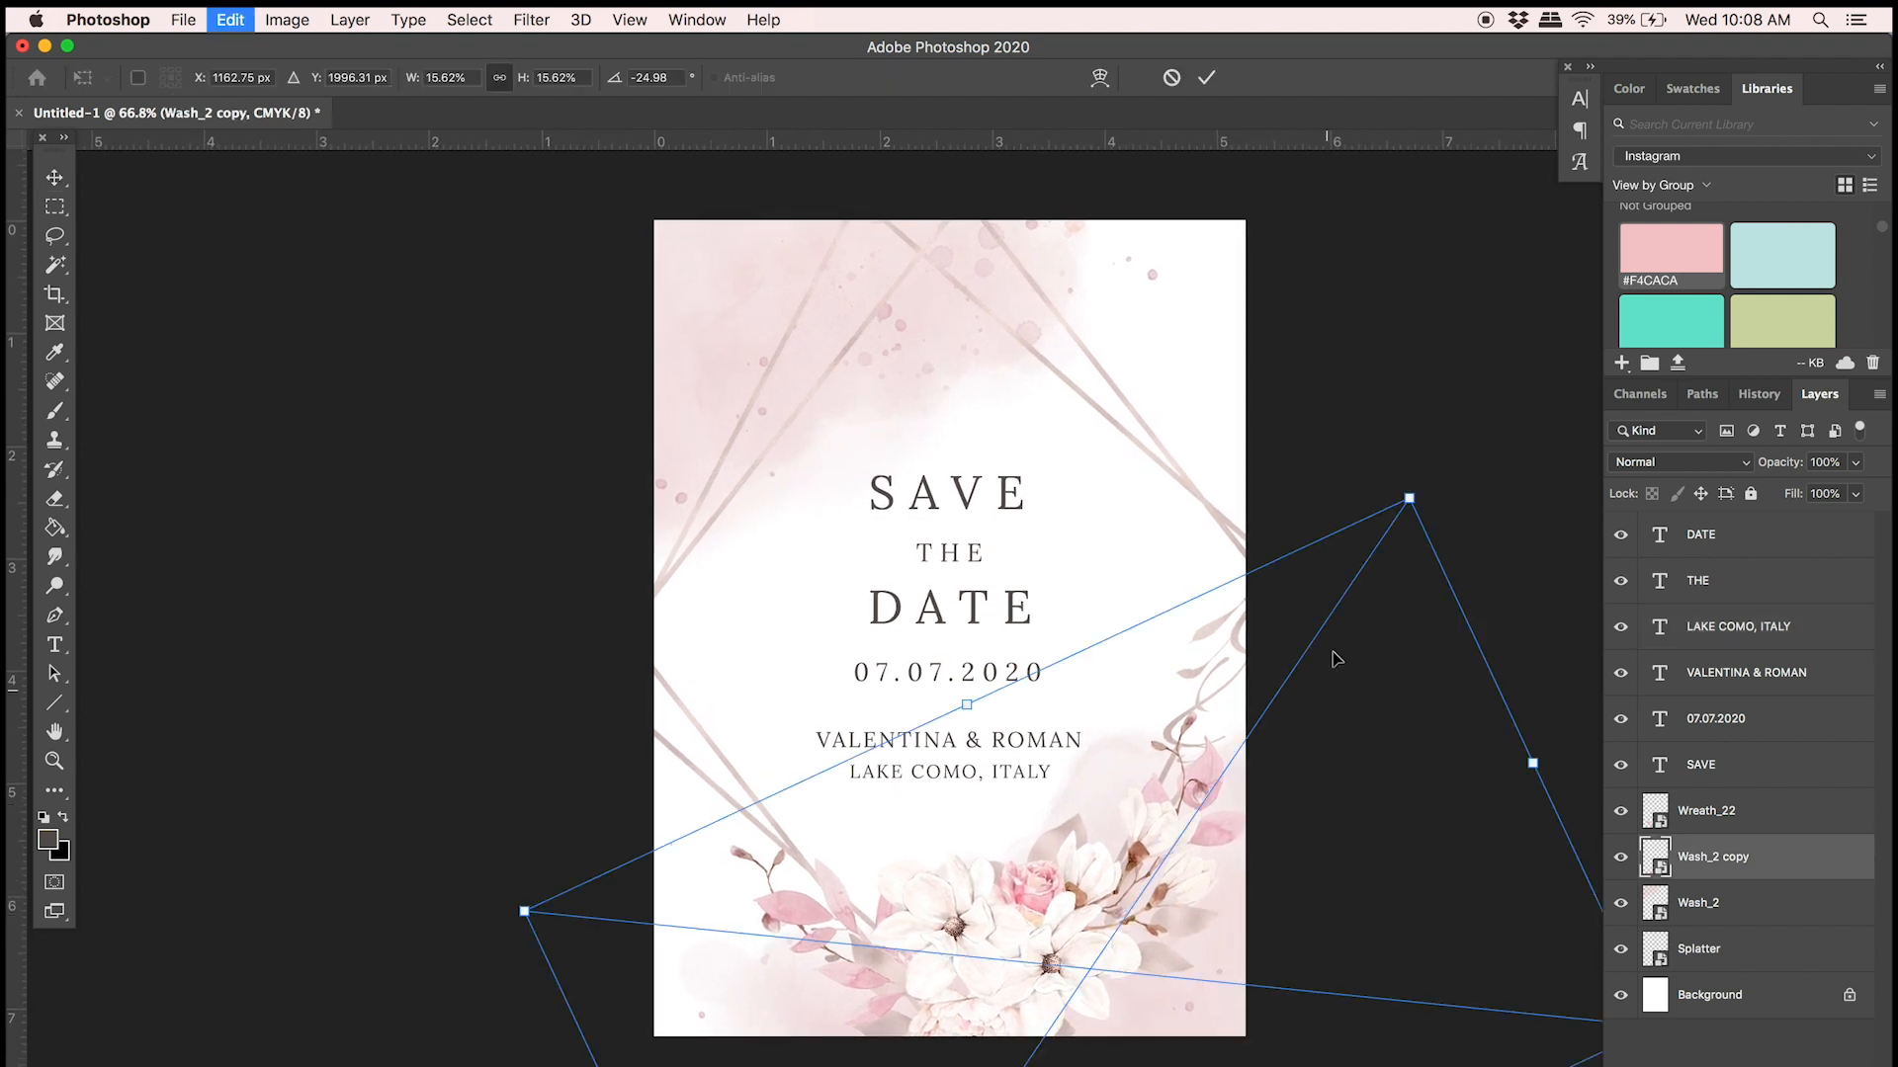
left_click_drag(1432, 425, 1470, 495)
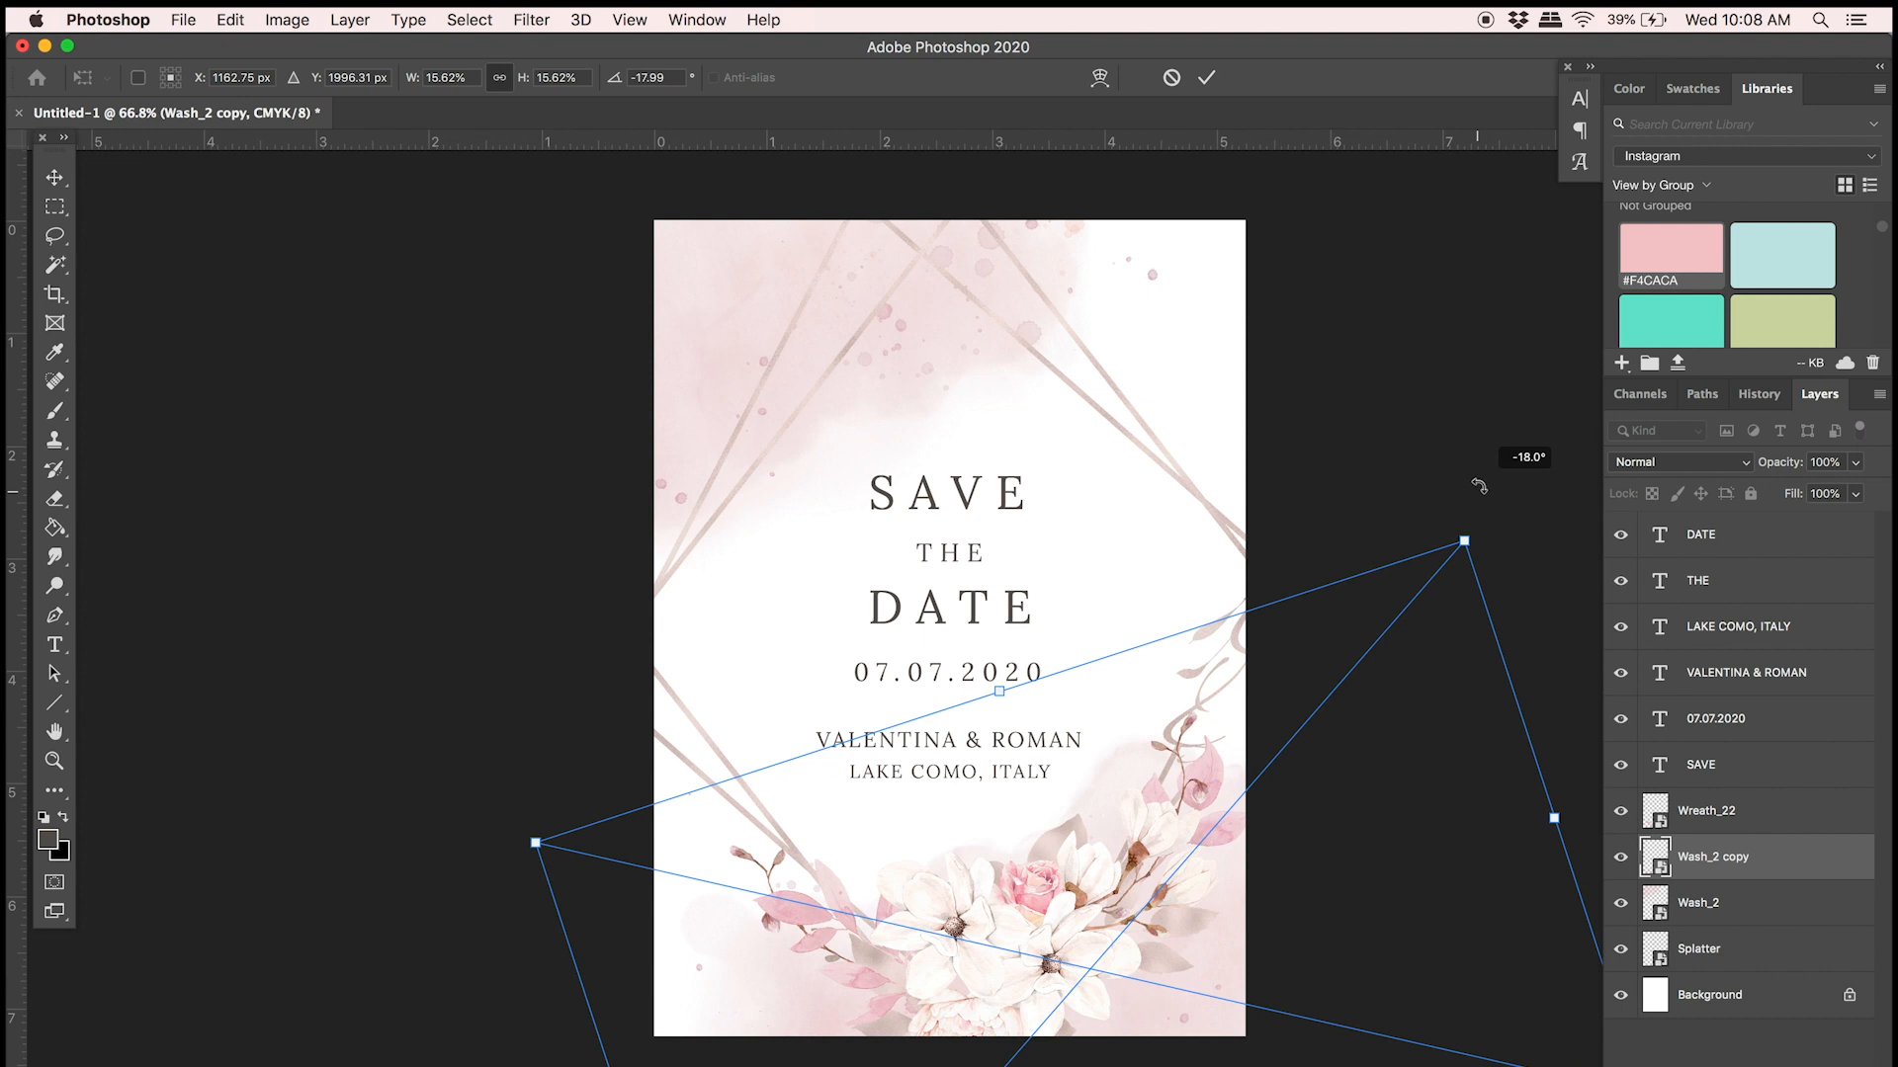
key("Return")
scroll(1127, 786, "down", 2)
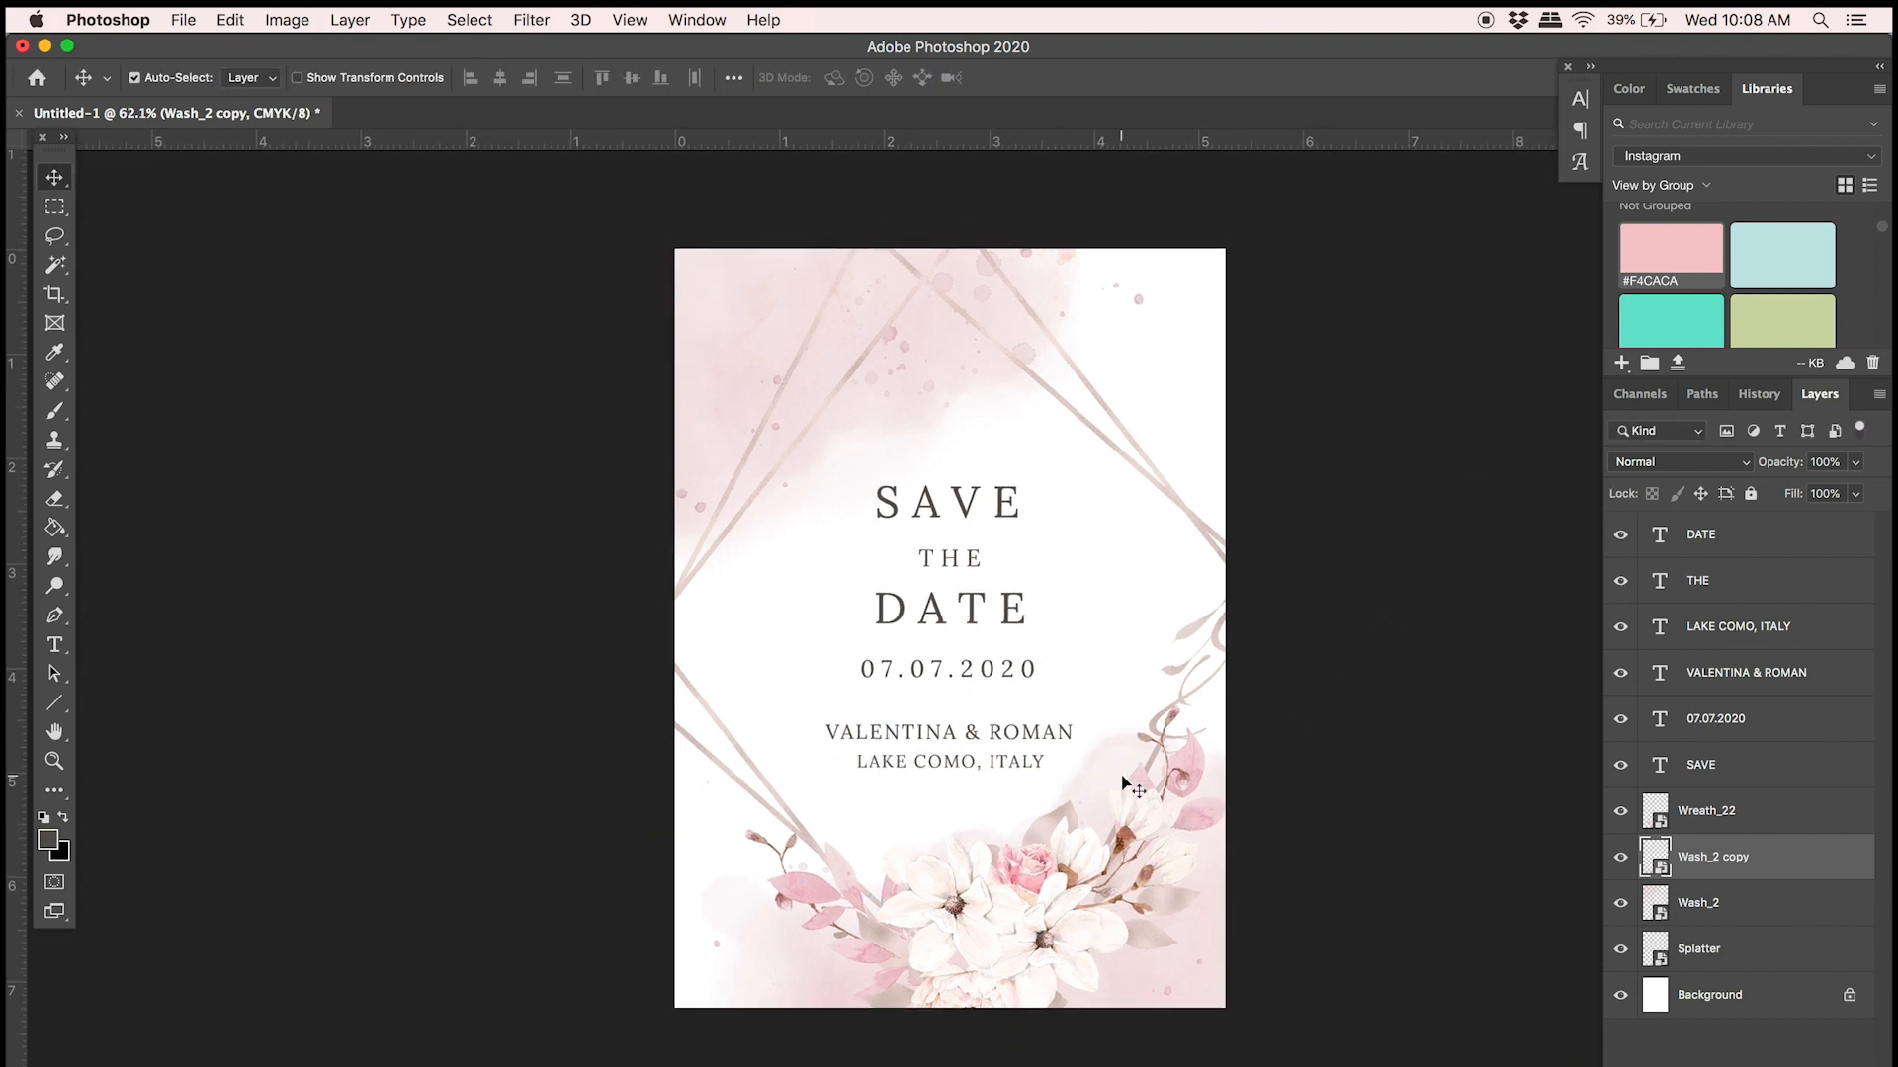
- Nudge the 07.07.2020 date down slightly below DATE
left_click(970, 672)
left_click_drag(969, 672, 971, 676)
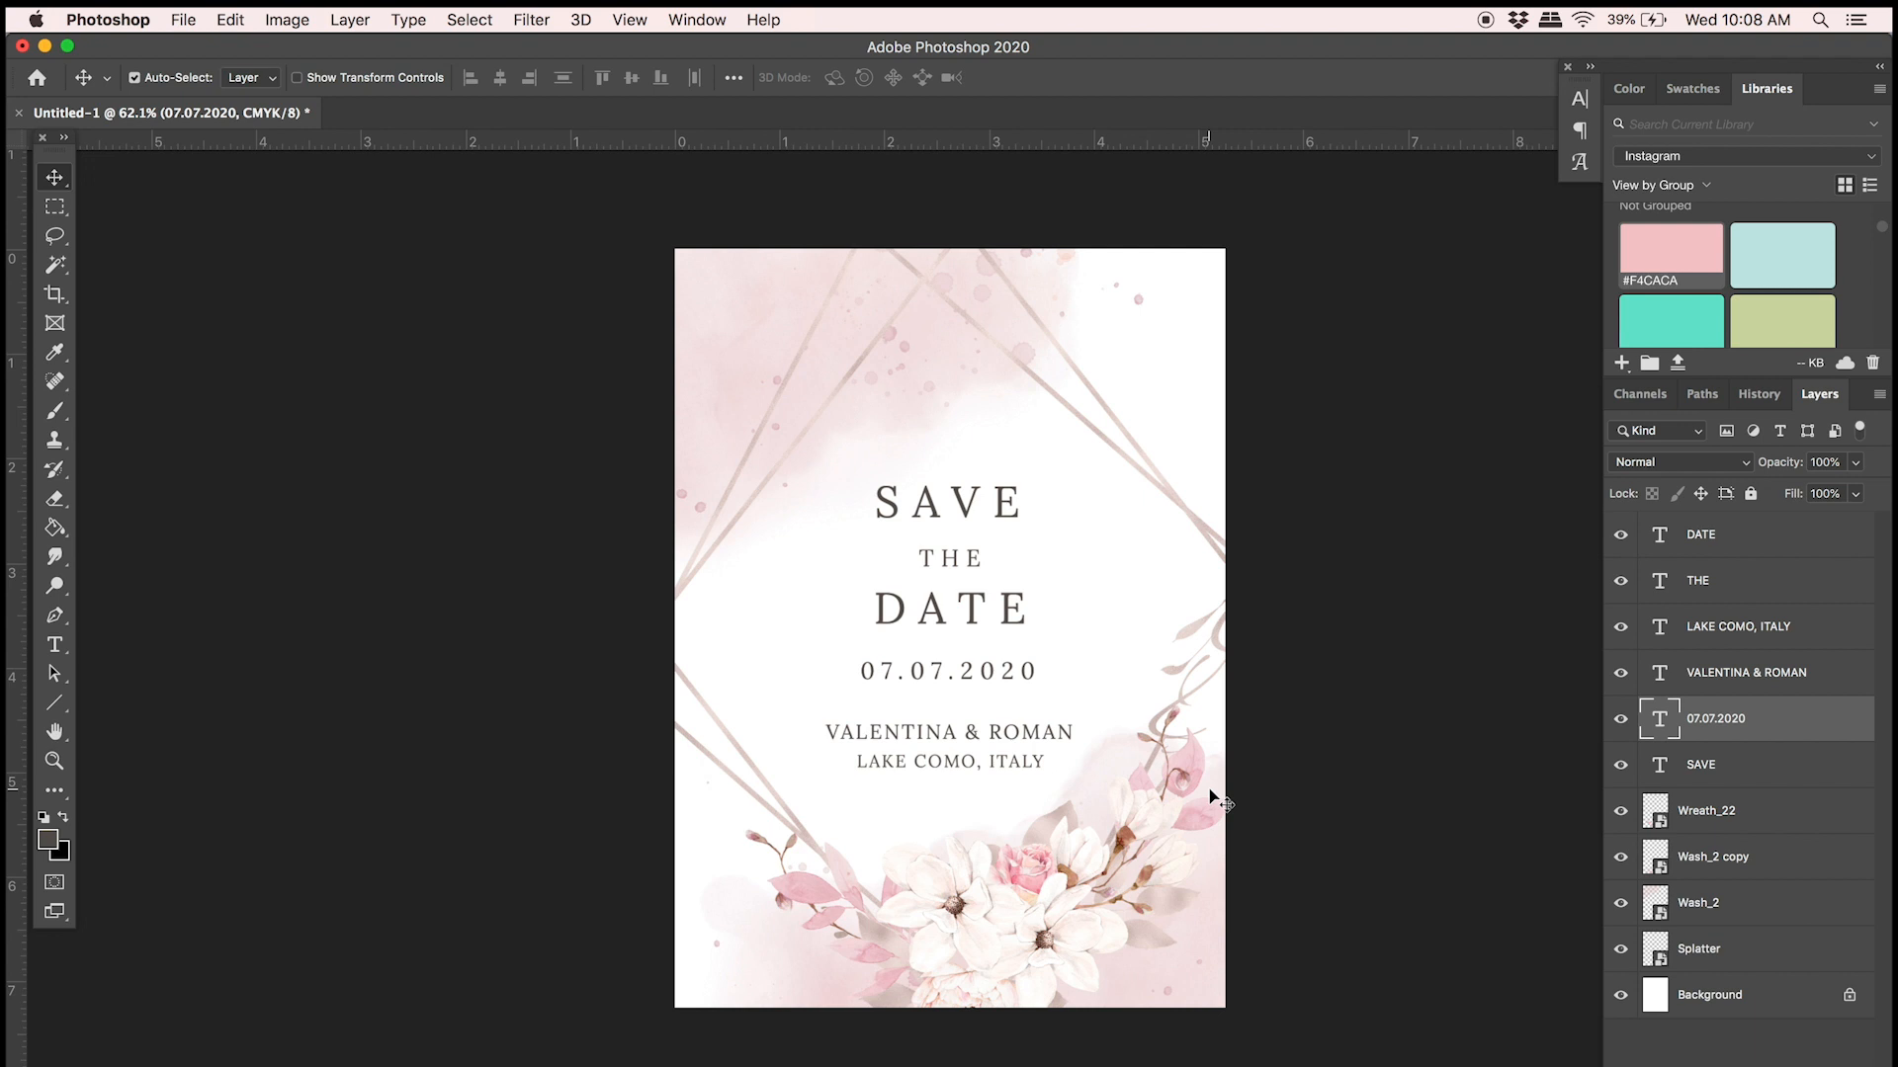
scroll(1210, 795, "up", 2)
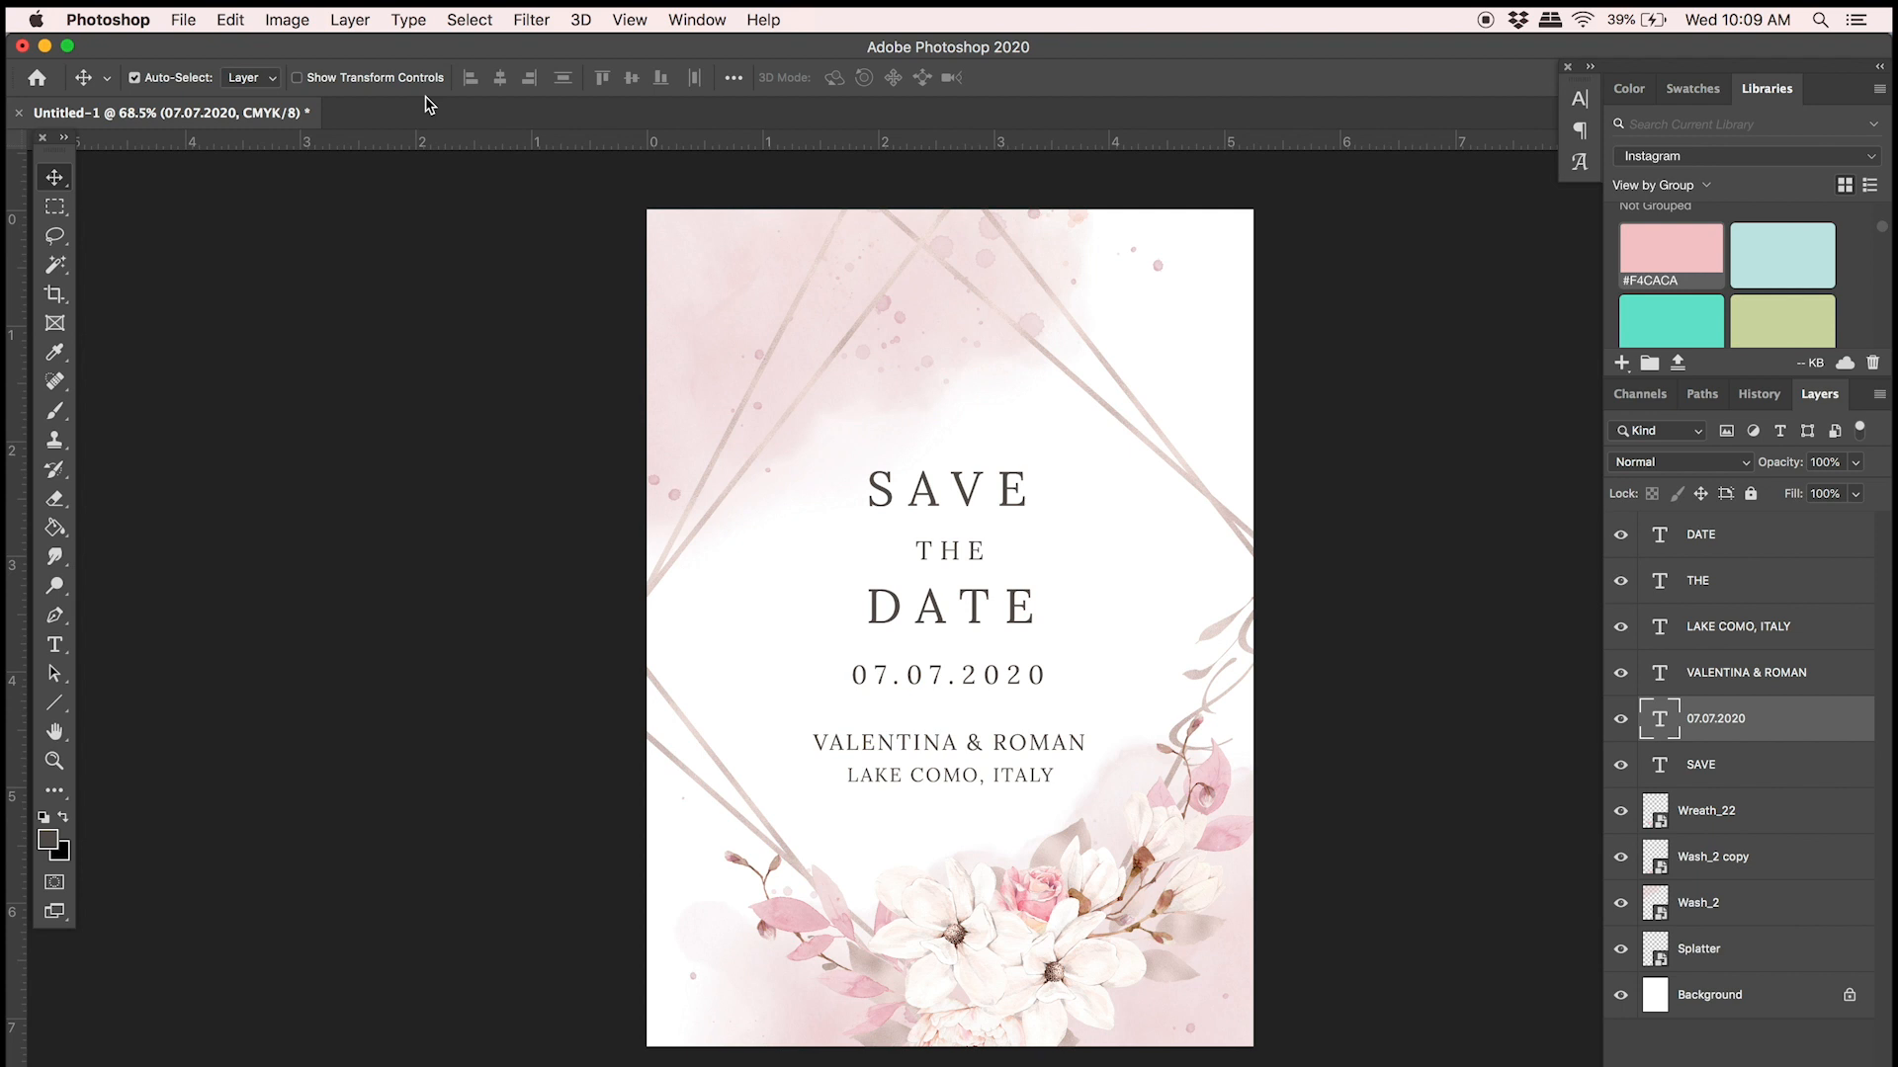
- Save the card as SAVE_THE_DATE.psd in the INVITE folder, keeping layers and maximum compatibility
left_click(183, 22)
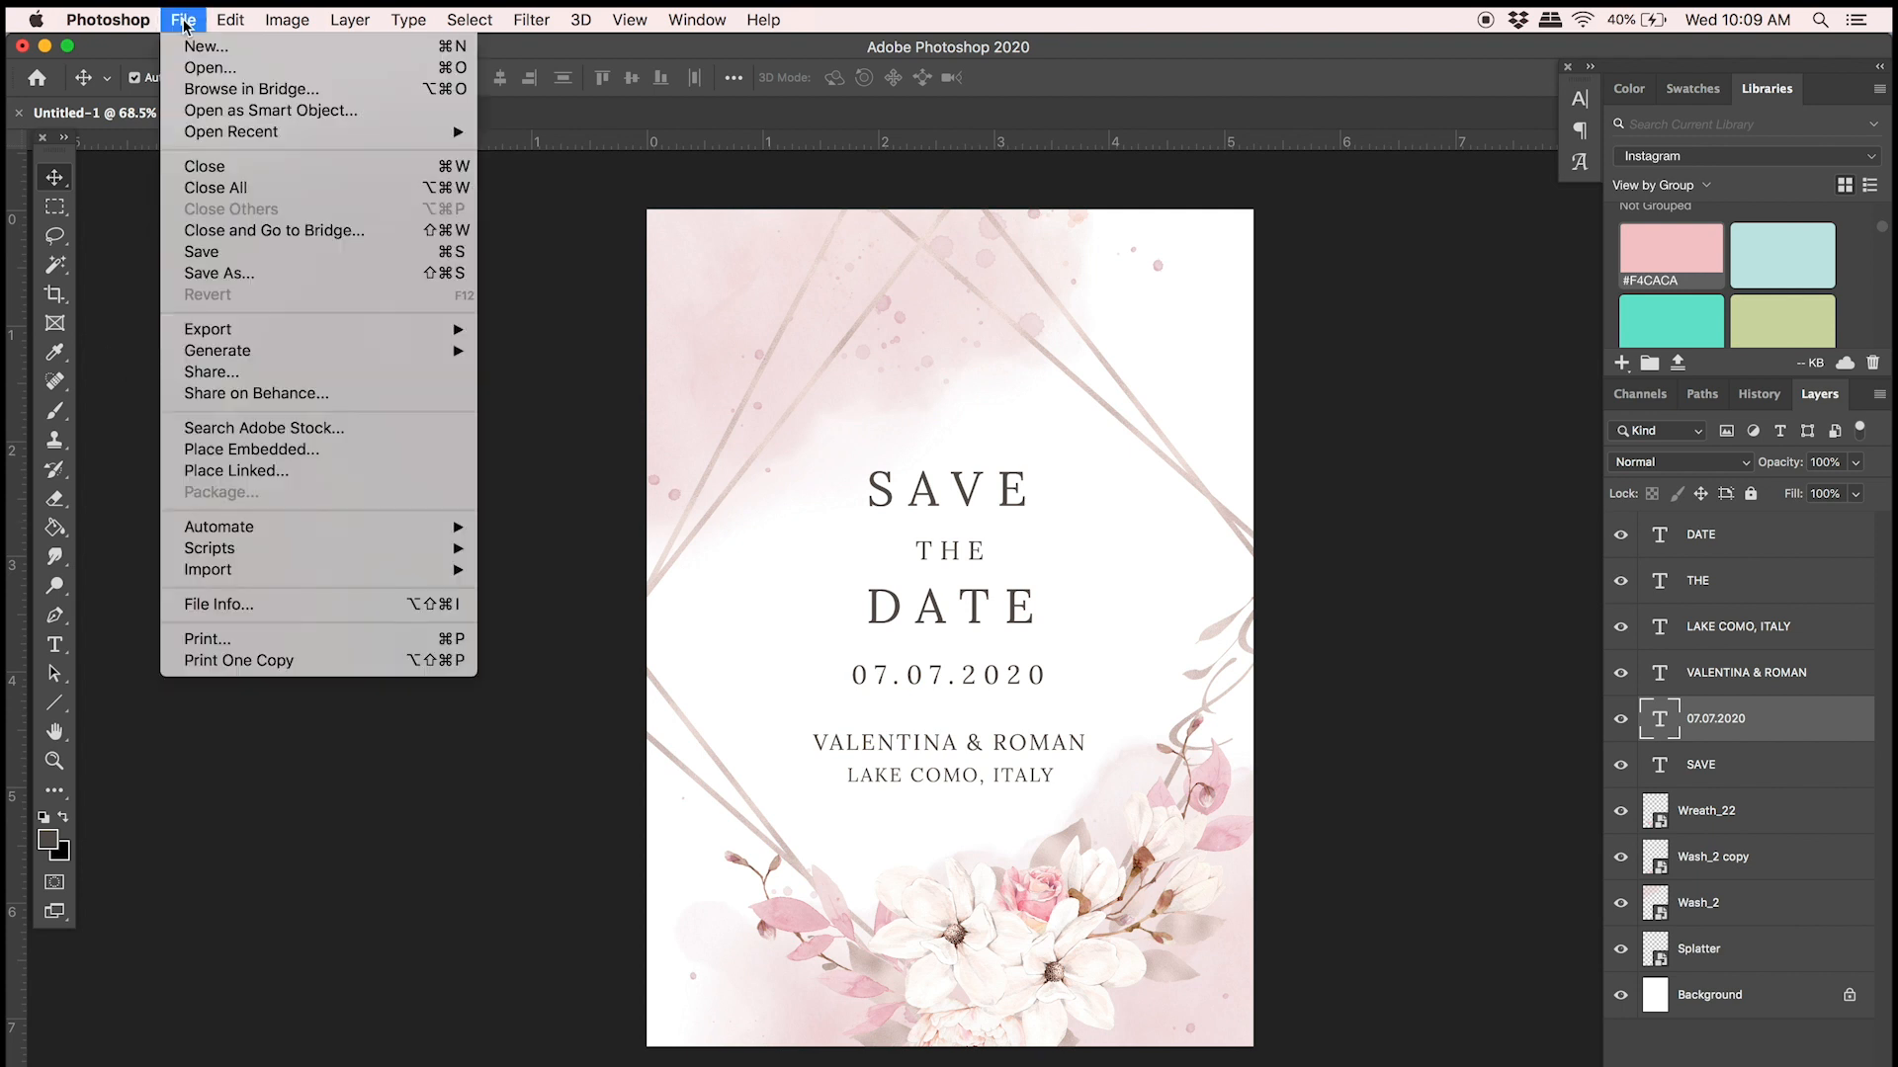
left_click(238, 275)
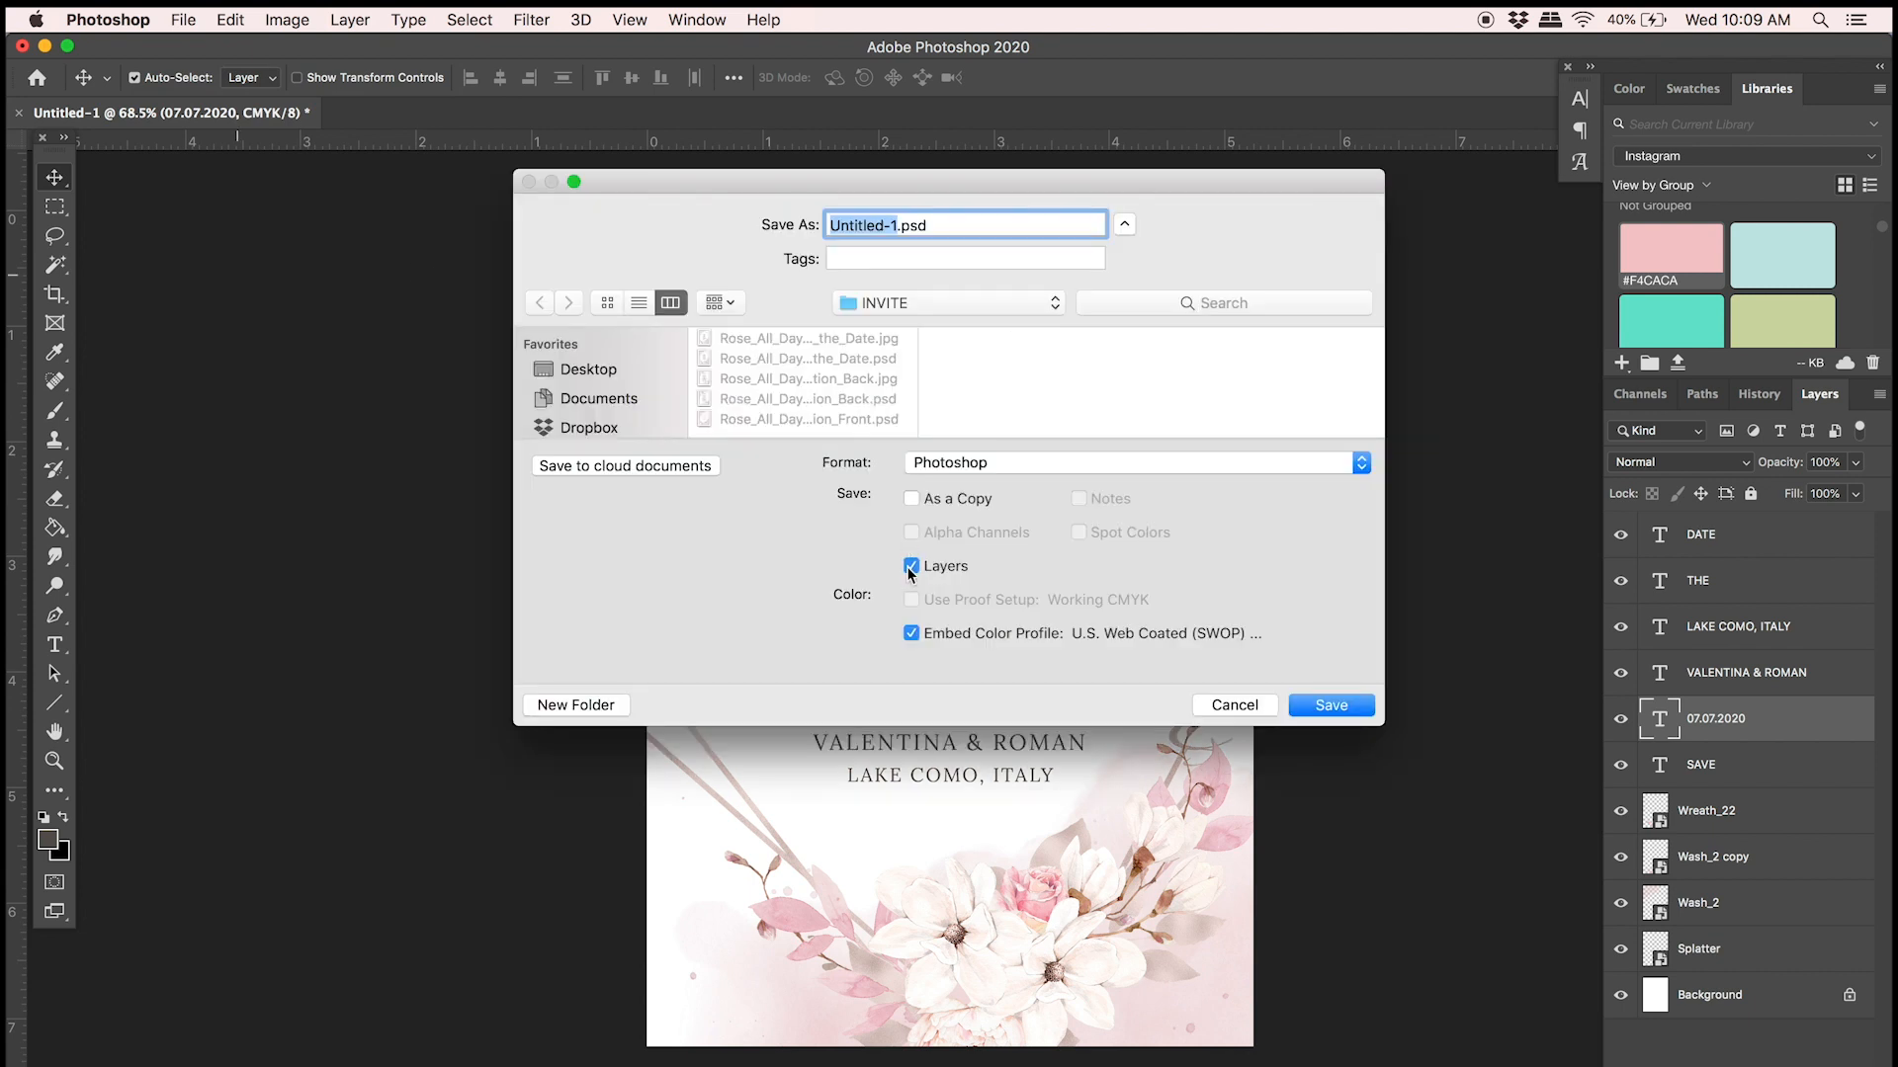
key("BackSpace")
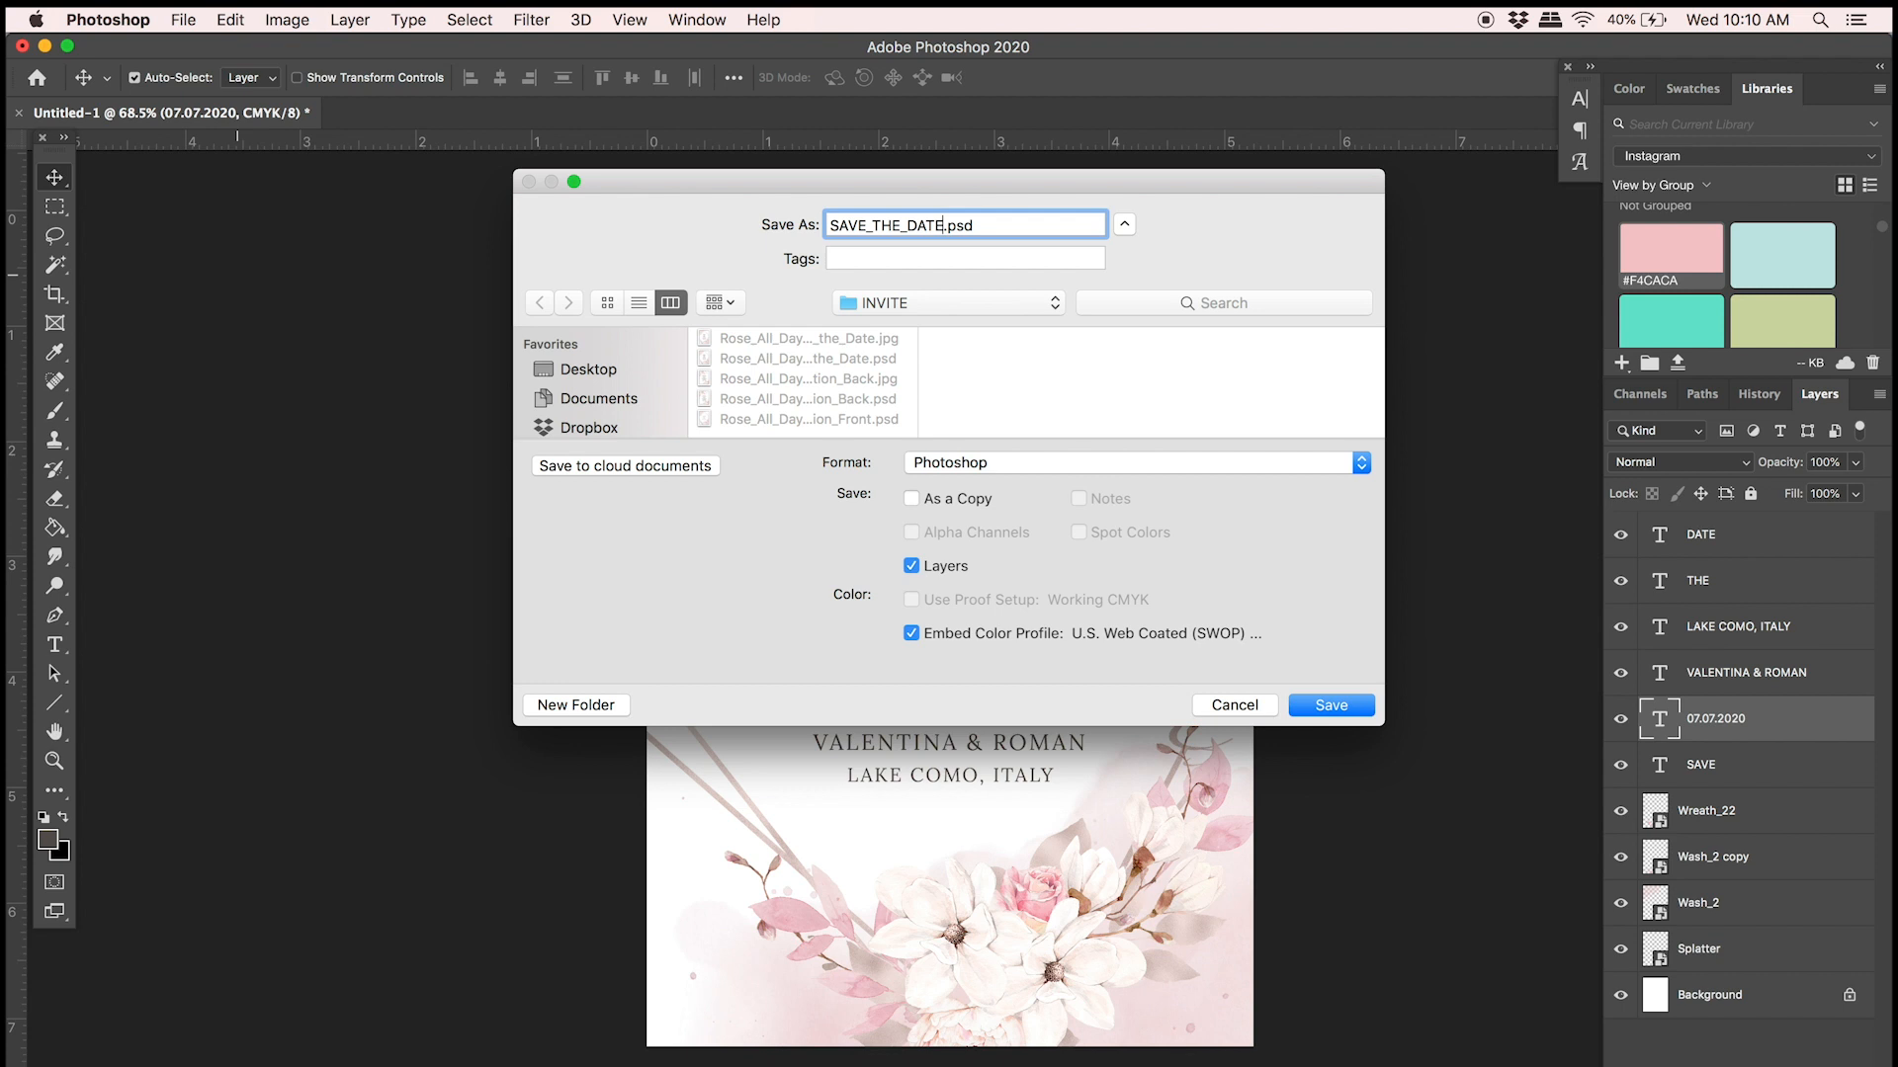
left_click(1341, 703)
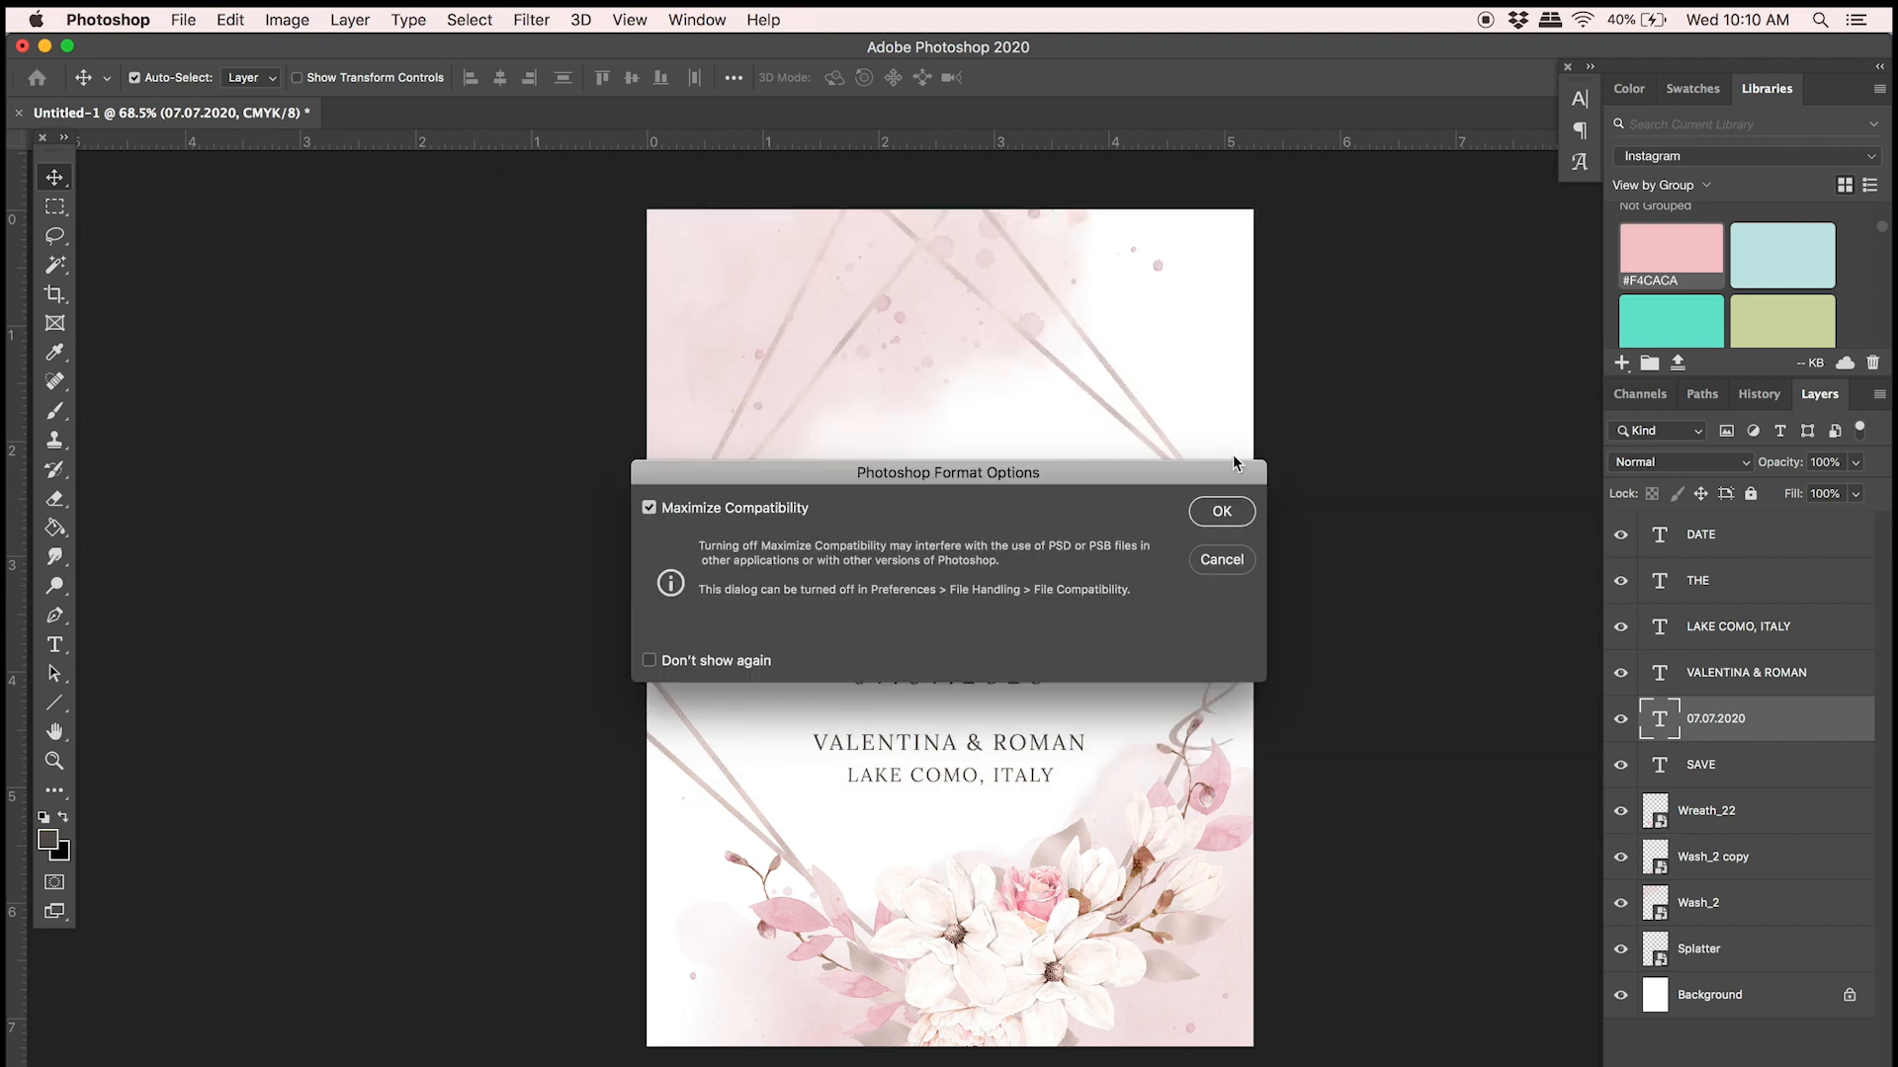
left_click(1222, 512)
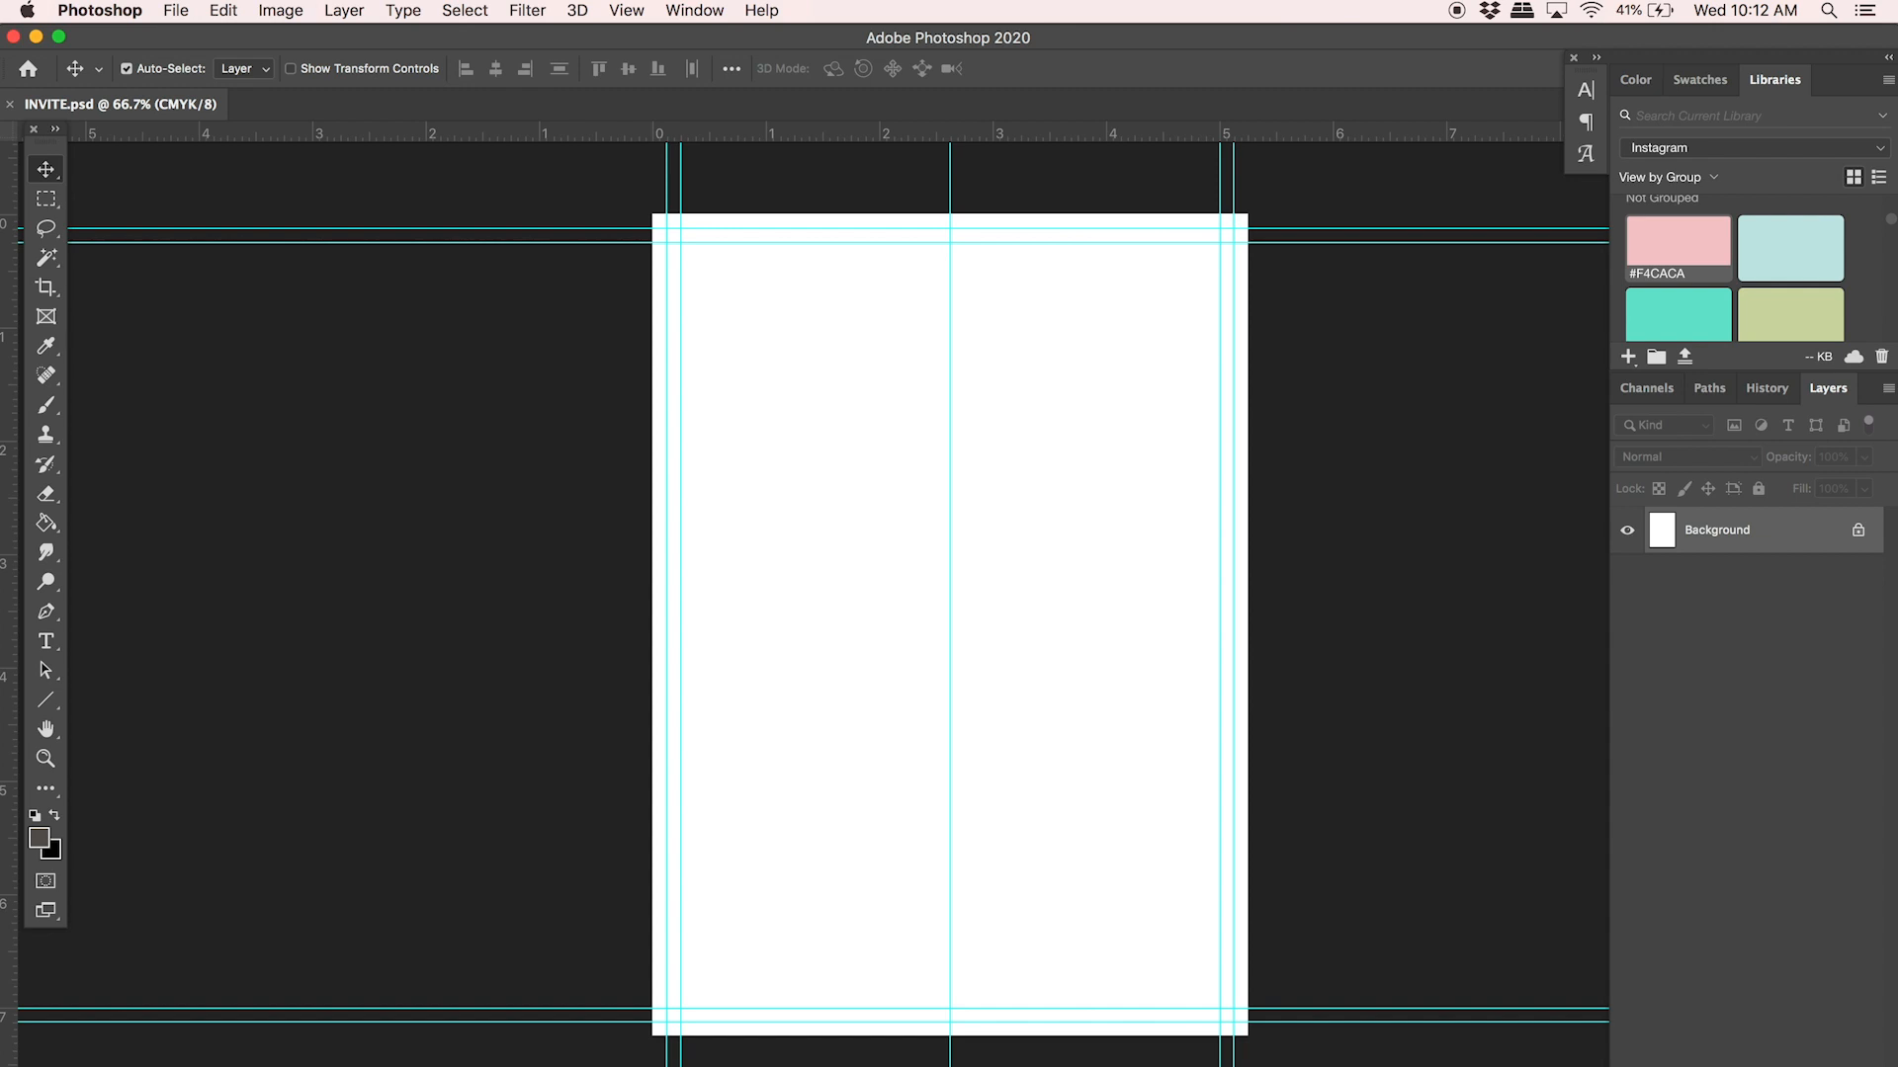
- Switch to Finder and preview the painted bouquets in the ARRANGEMENTS/PAINTED folder
key("super+Tab")
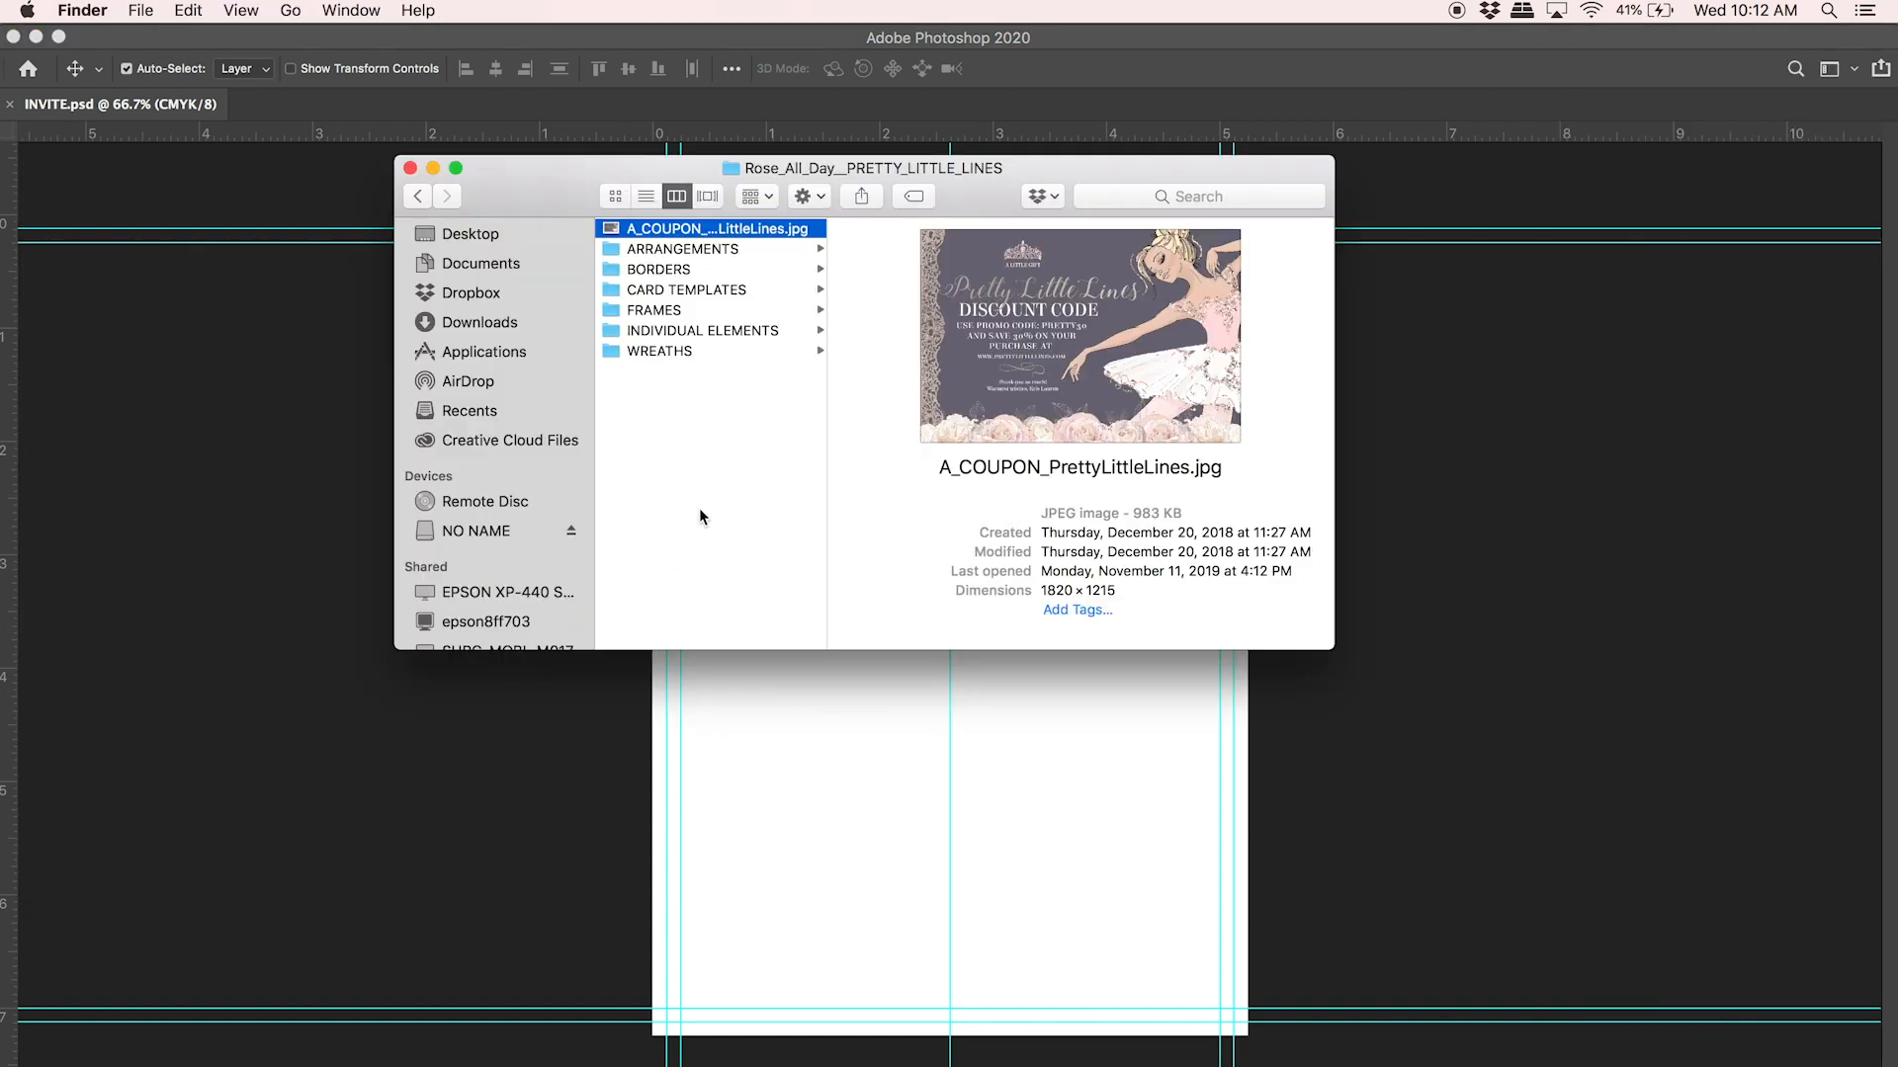
left_click(753, 252)
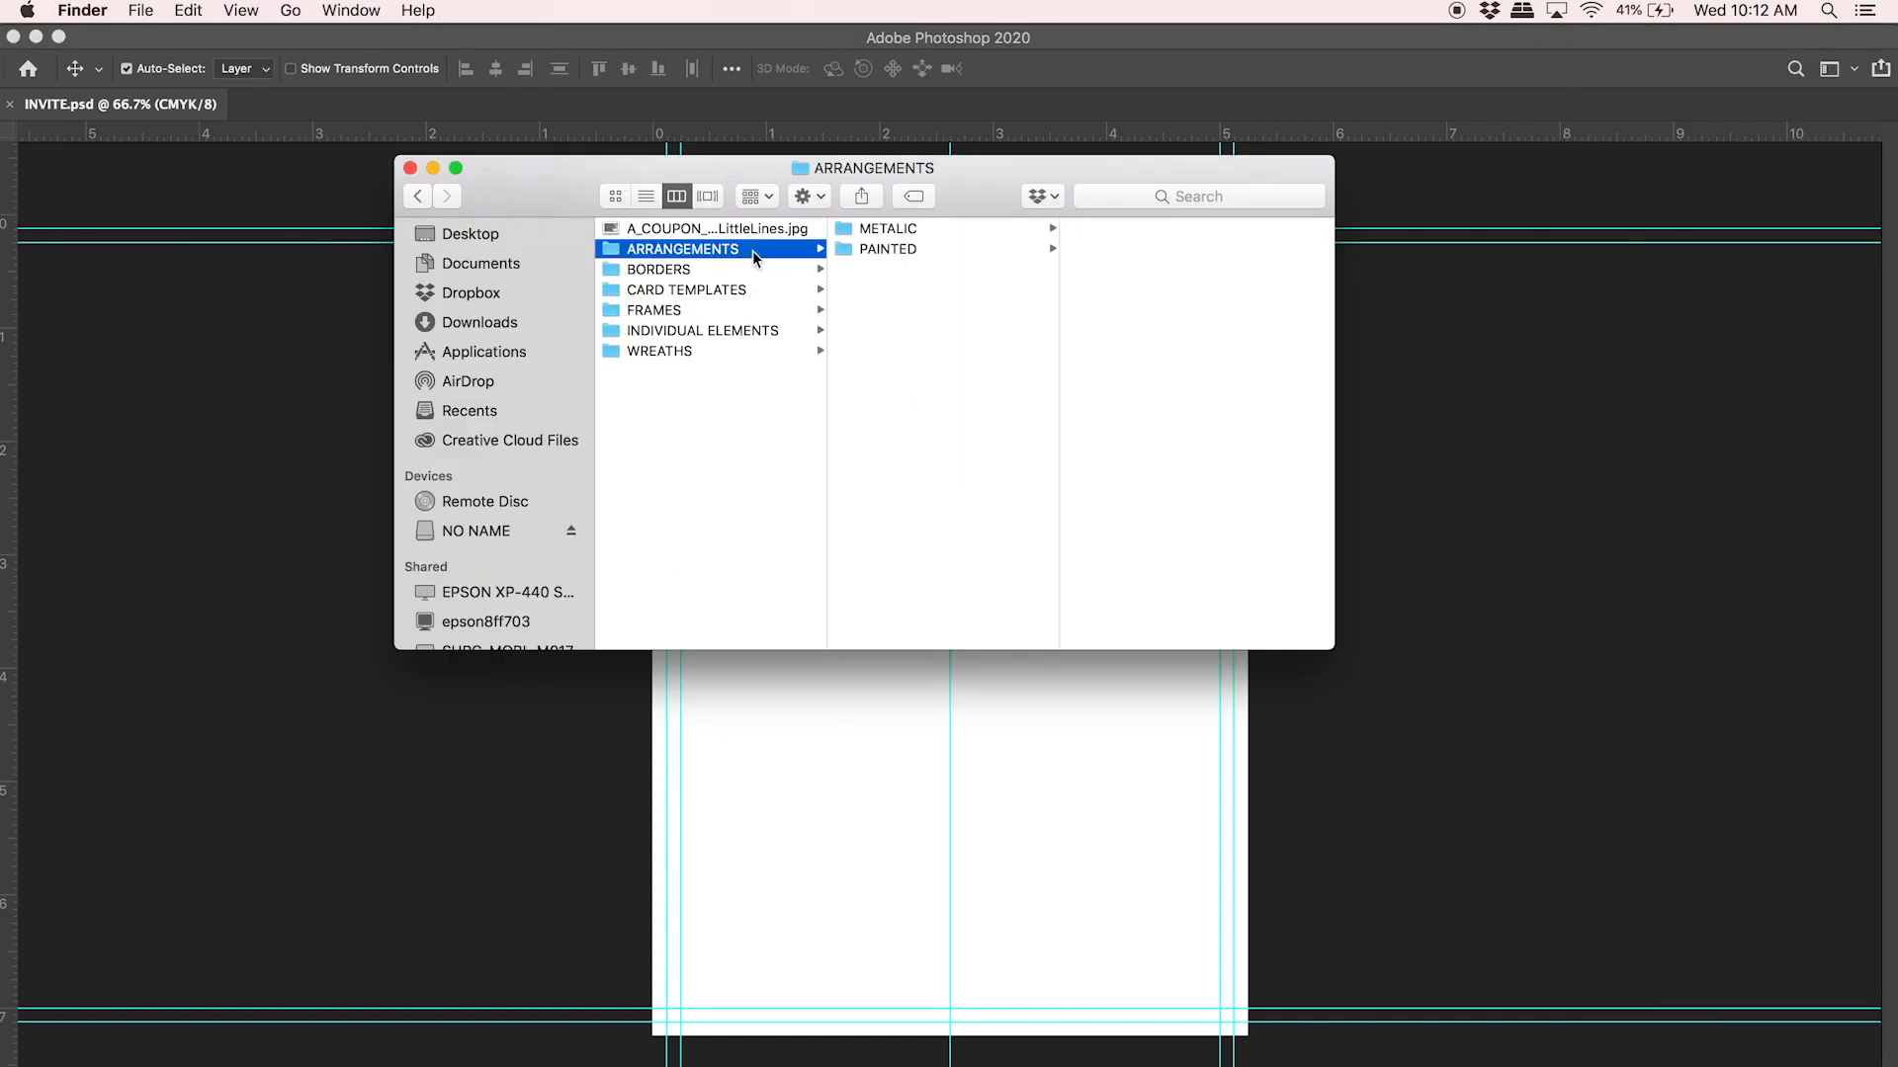
left_click(905, 247)
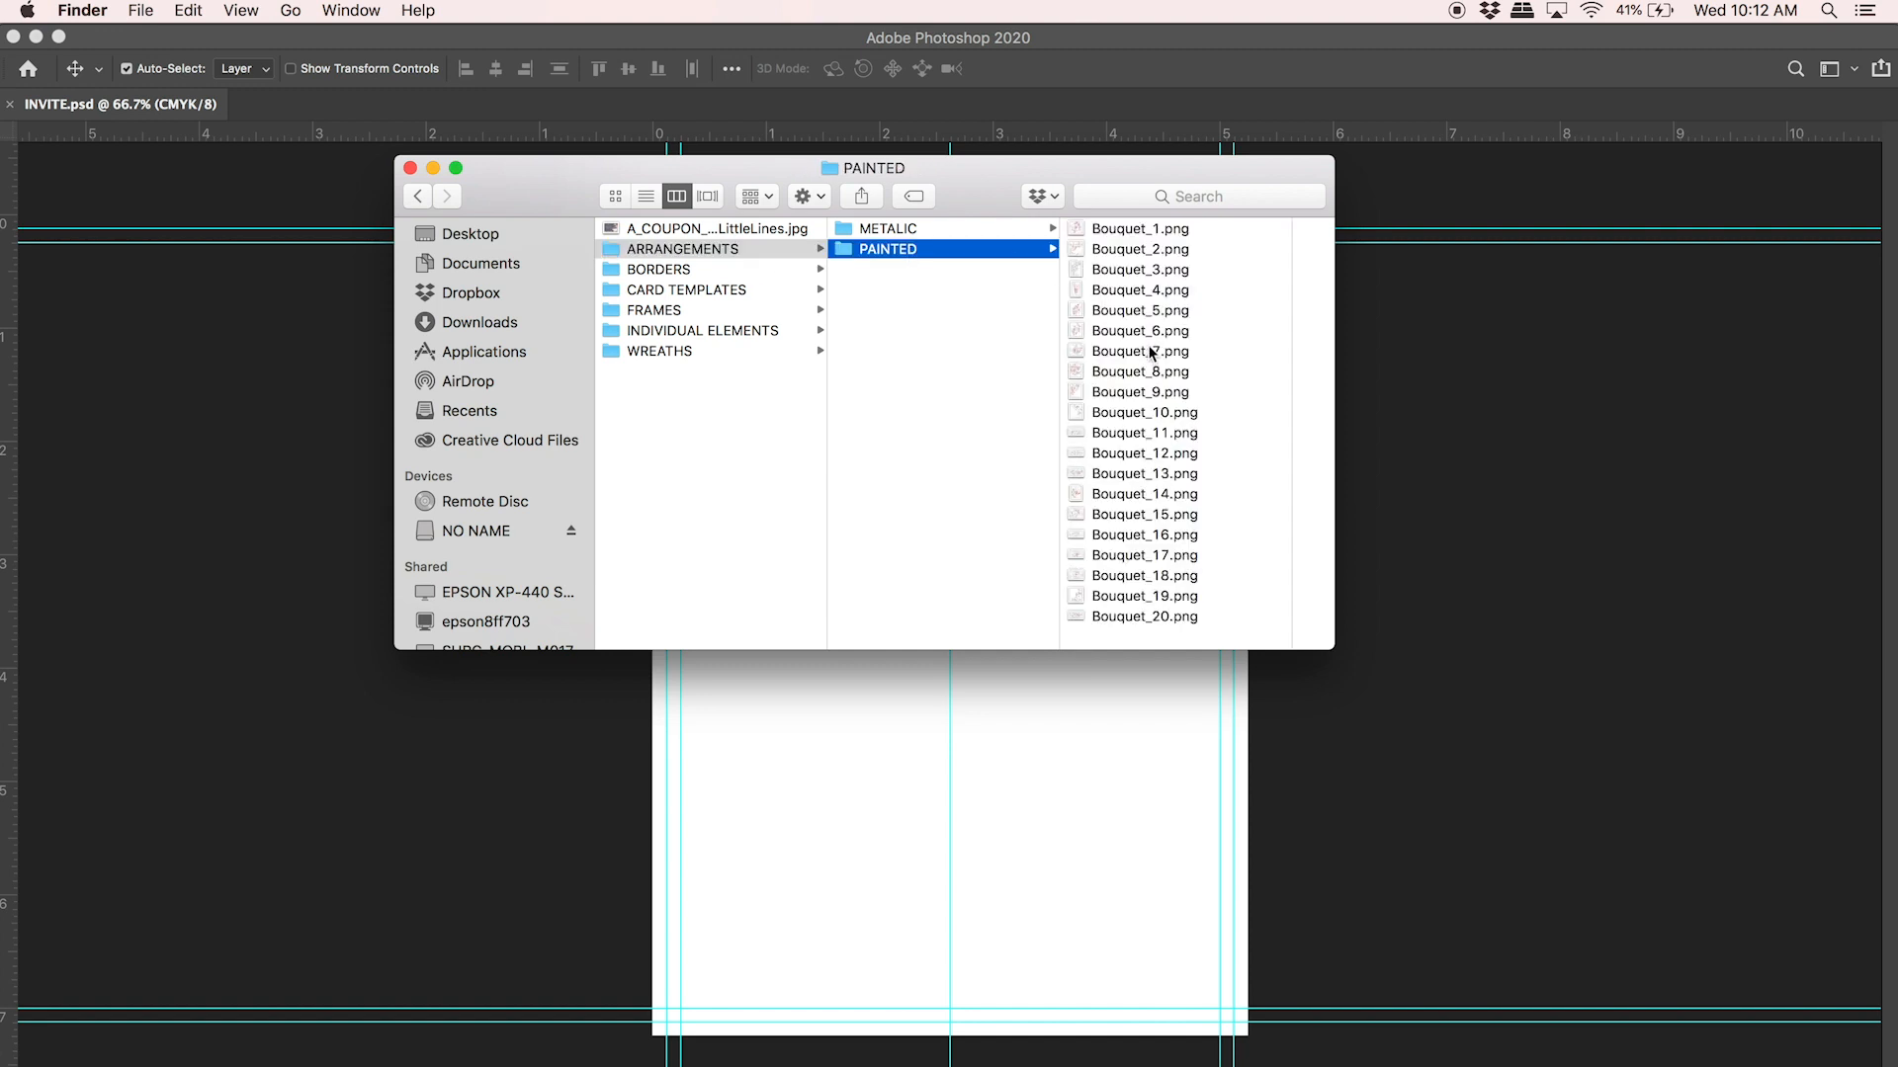
left_click(1114, 233)
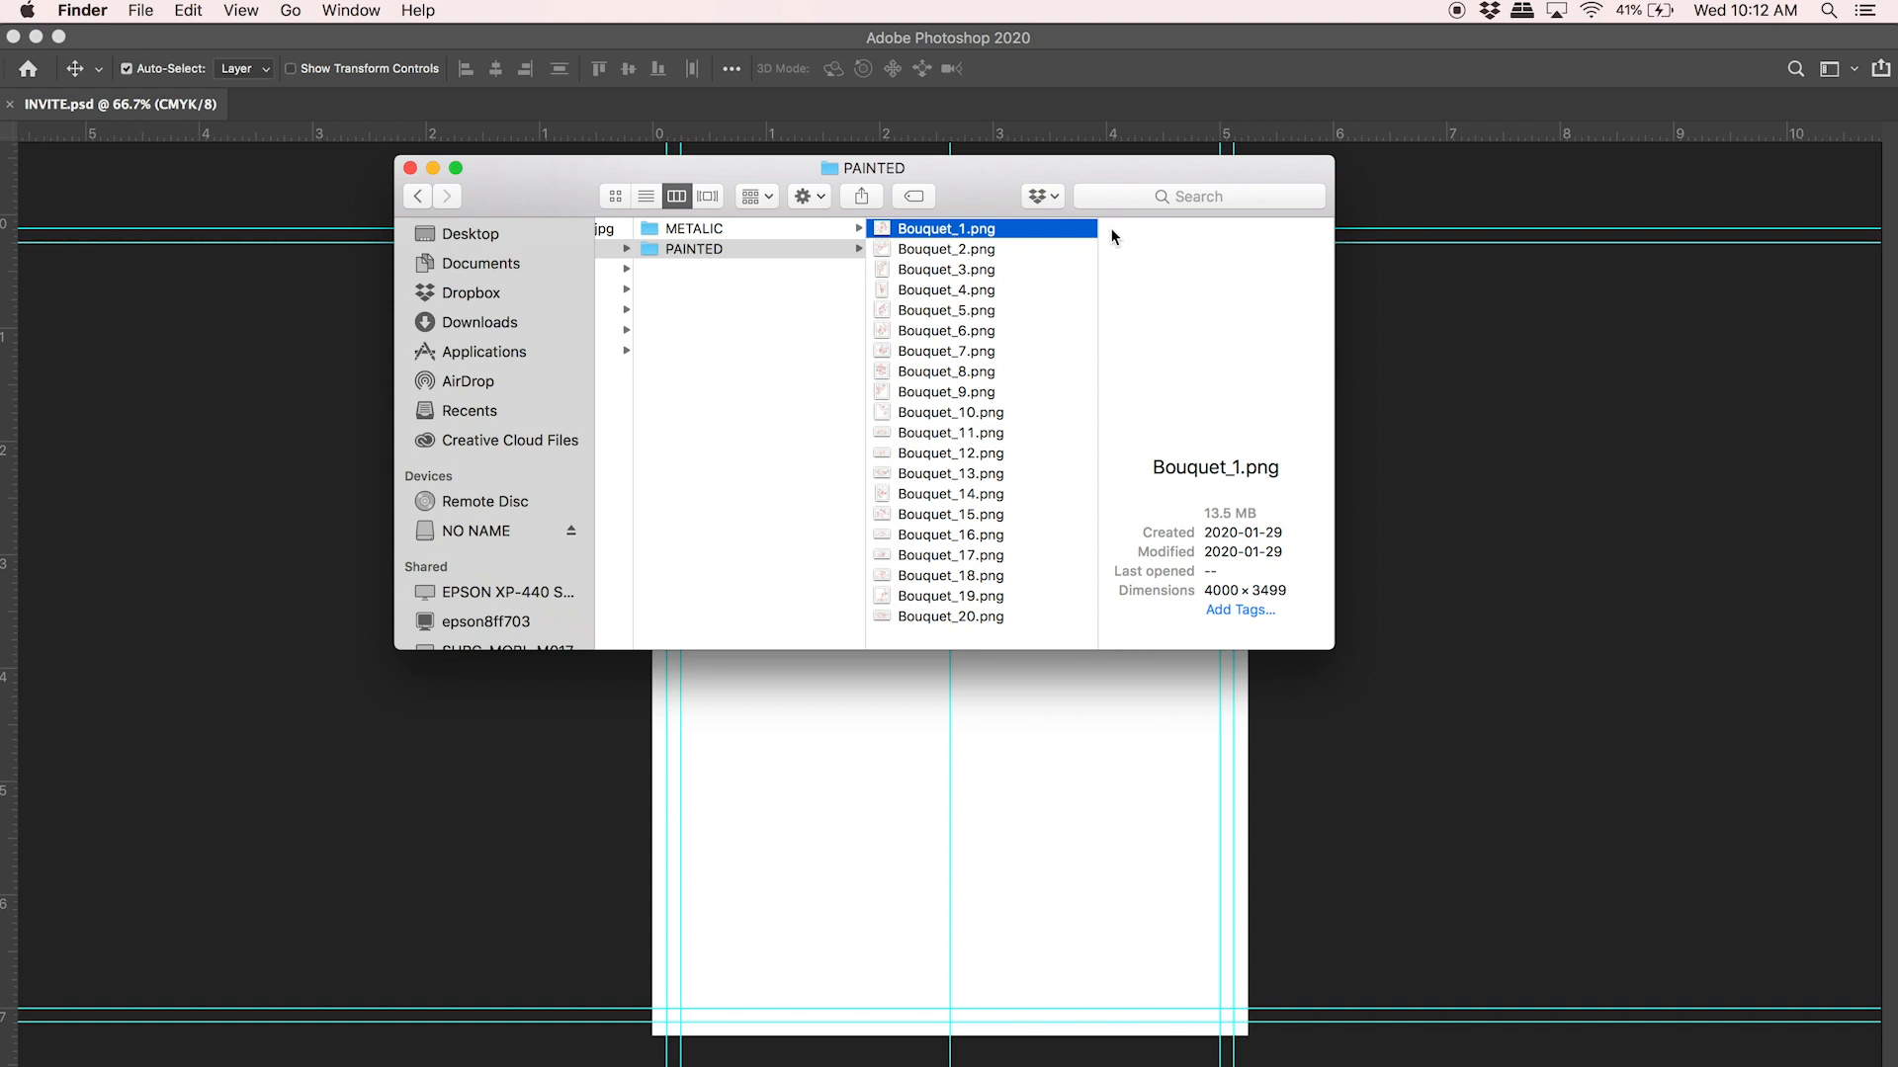
key("Down")
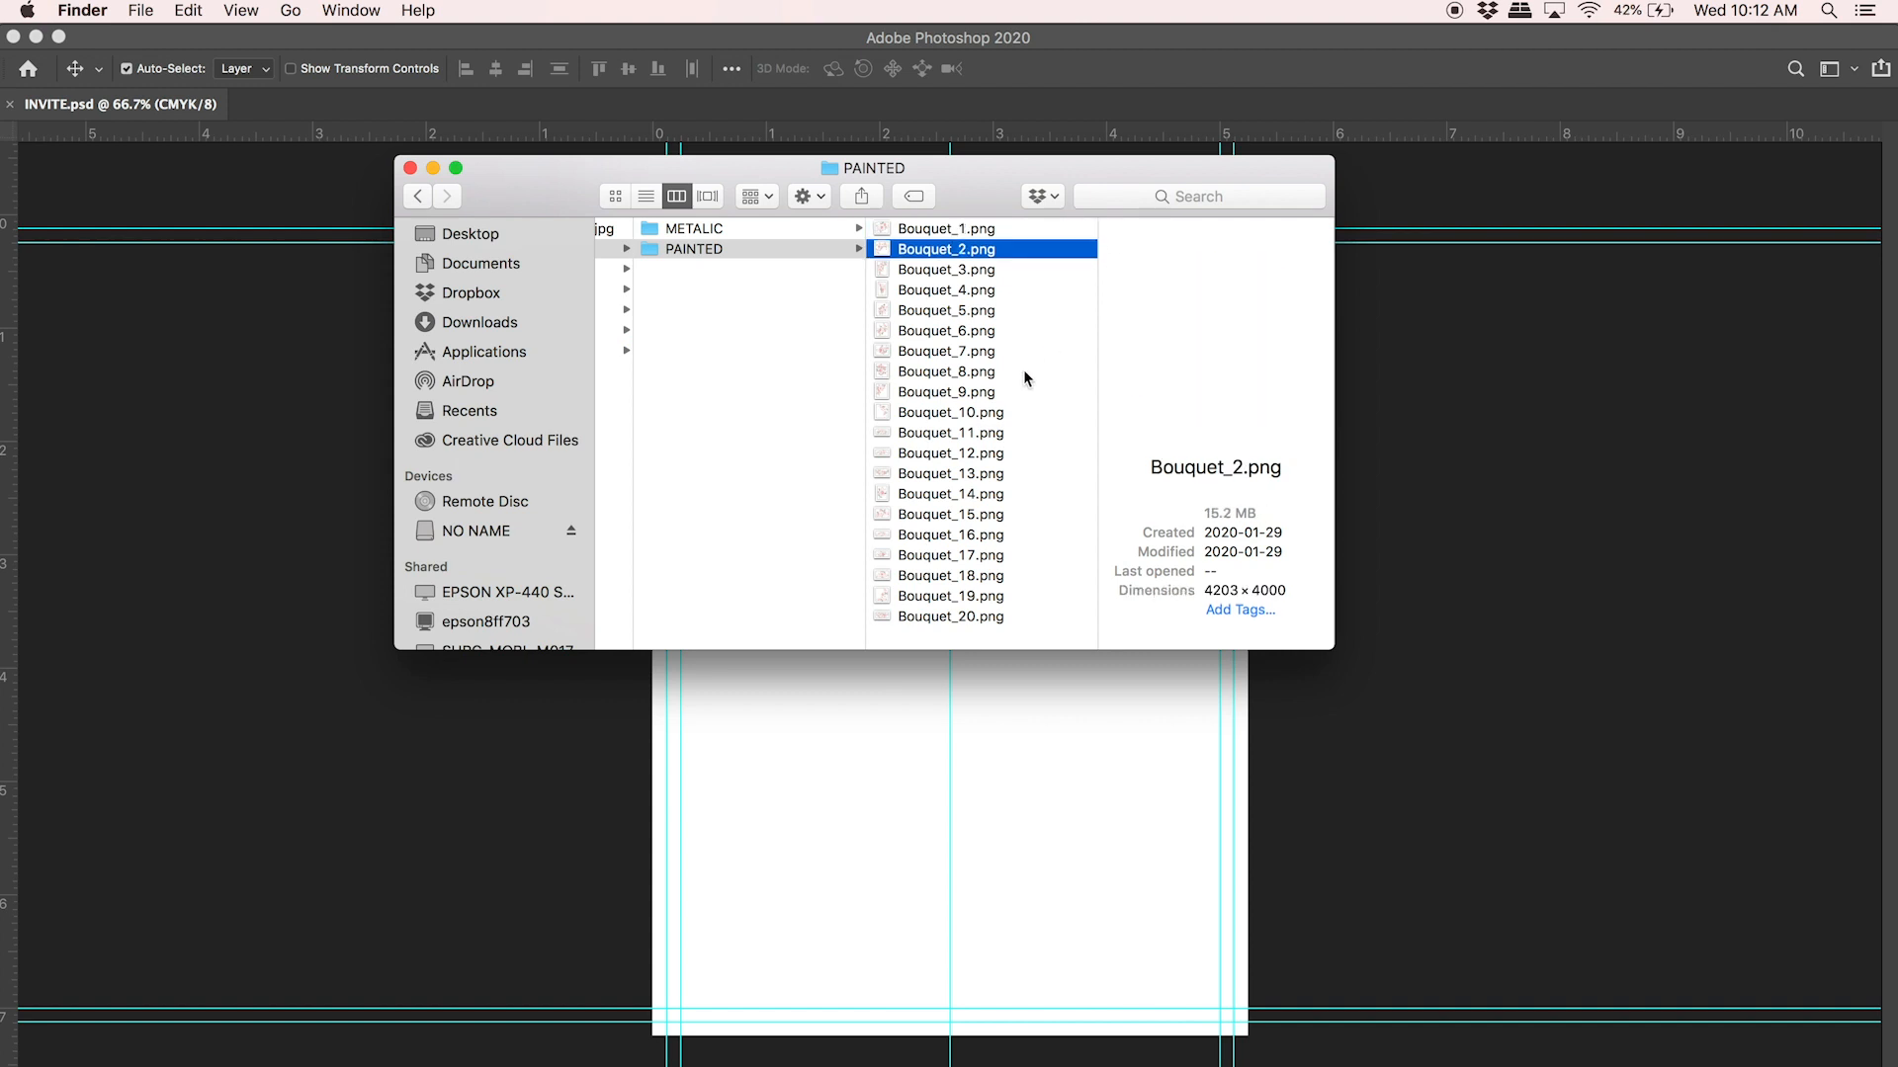
- Browse the bouquets in the ARRANGEMENTS/METALIC folder and place Bouquet_10_metalic.png into INVITE.psd
left_click(782, 230)
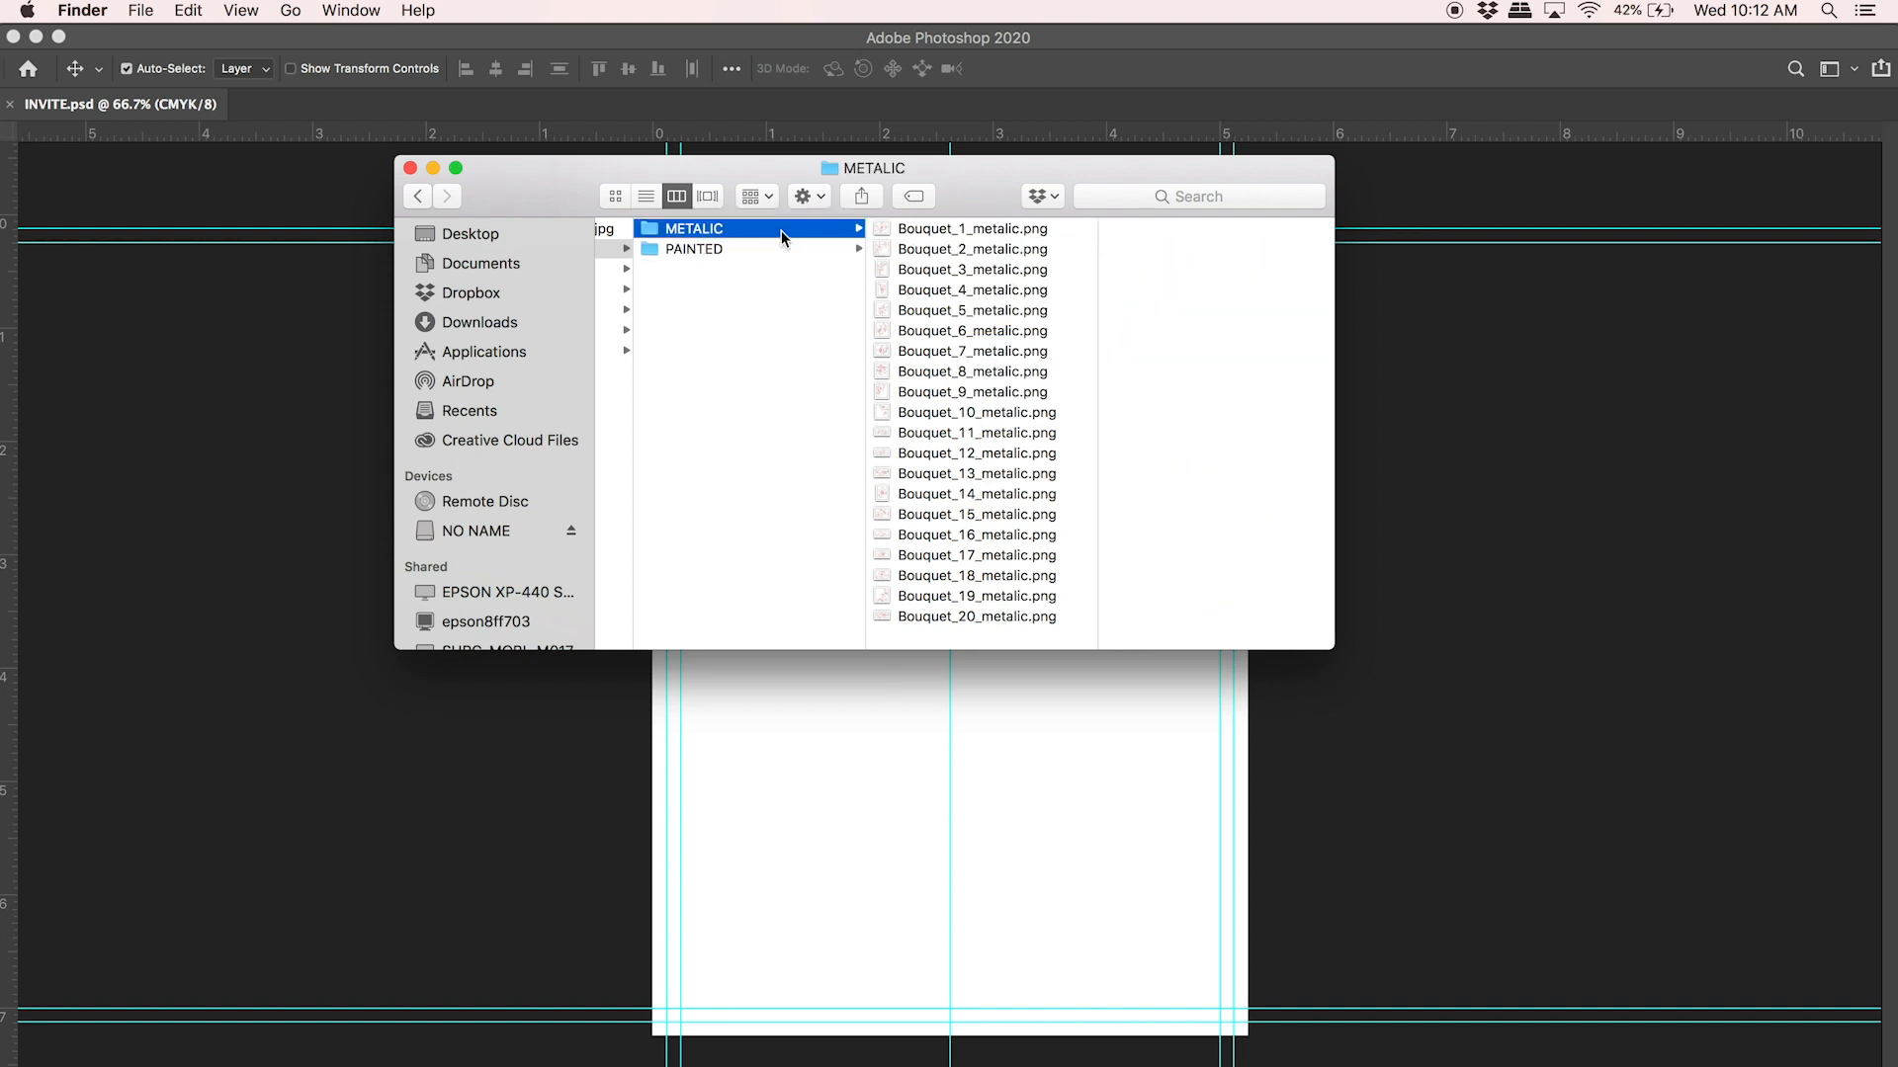
left_click(953, 351)
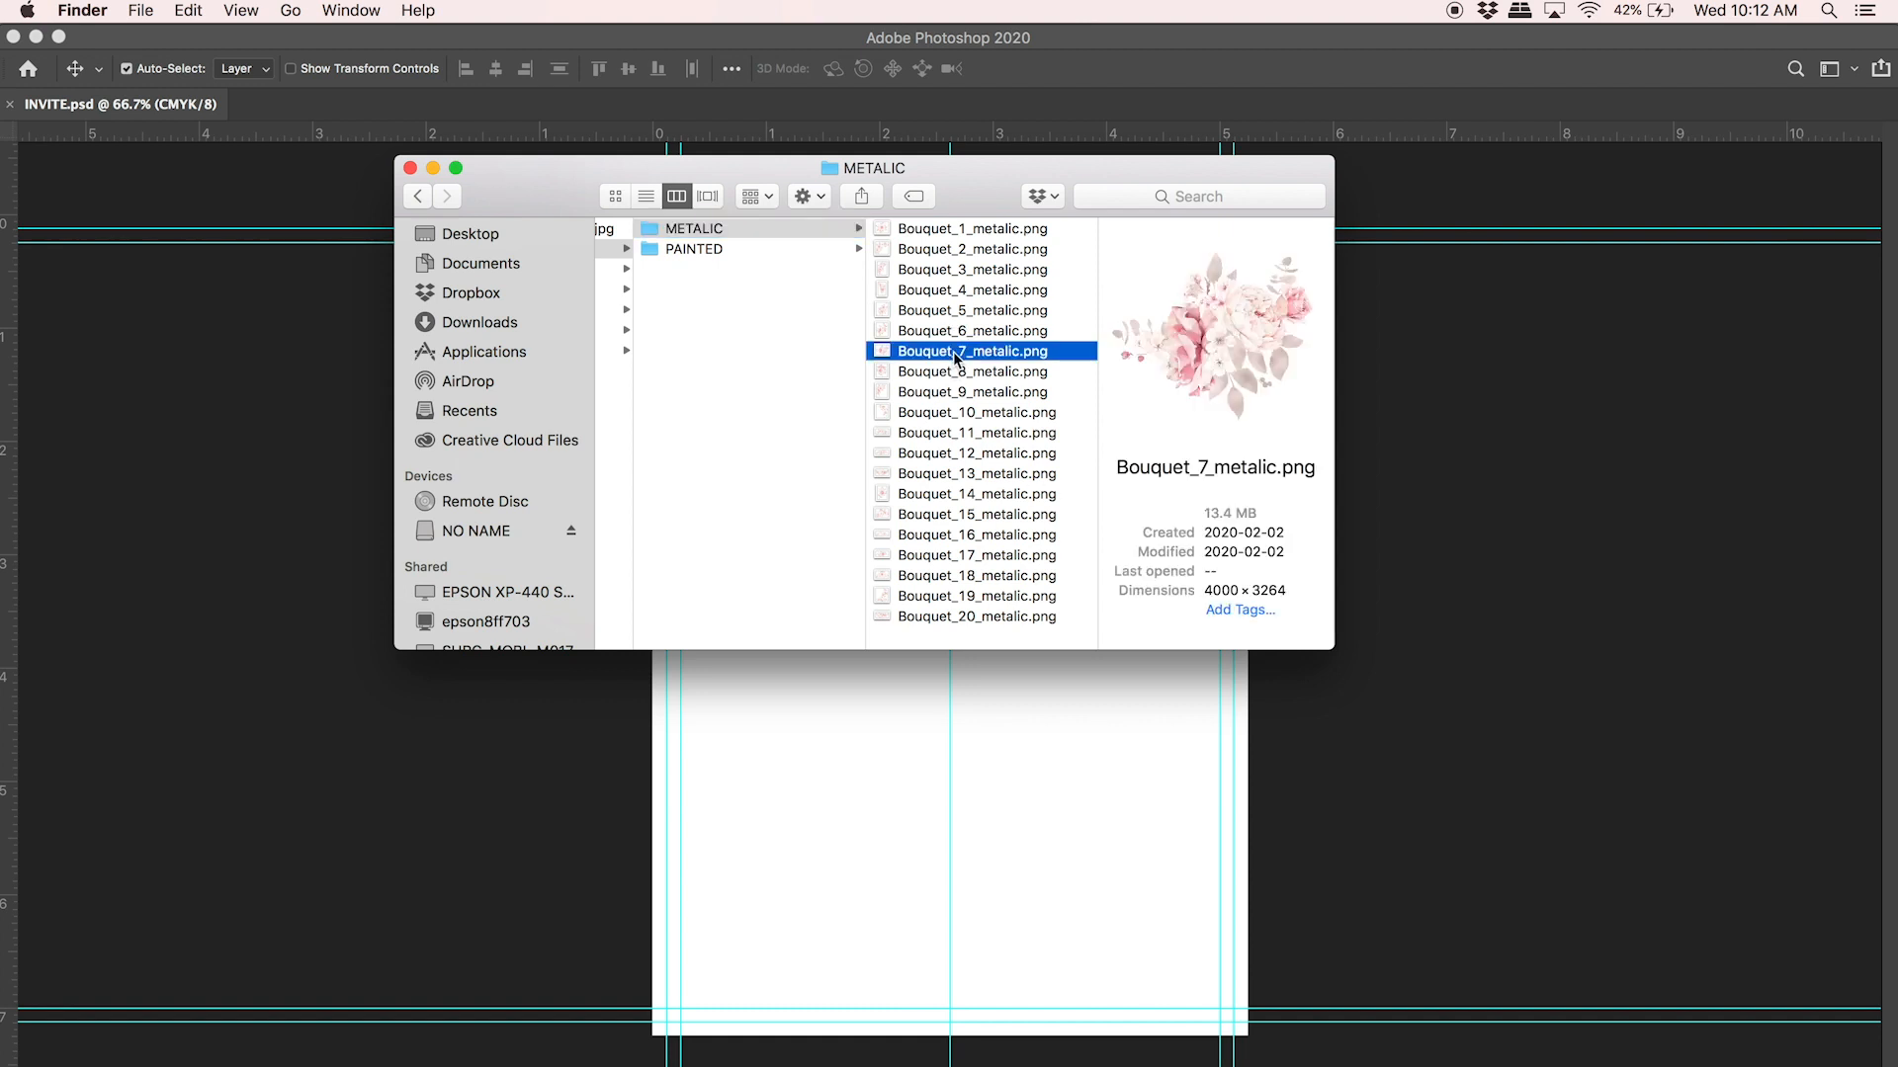
key("Down")
key("Down")
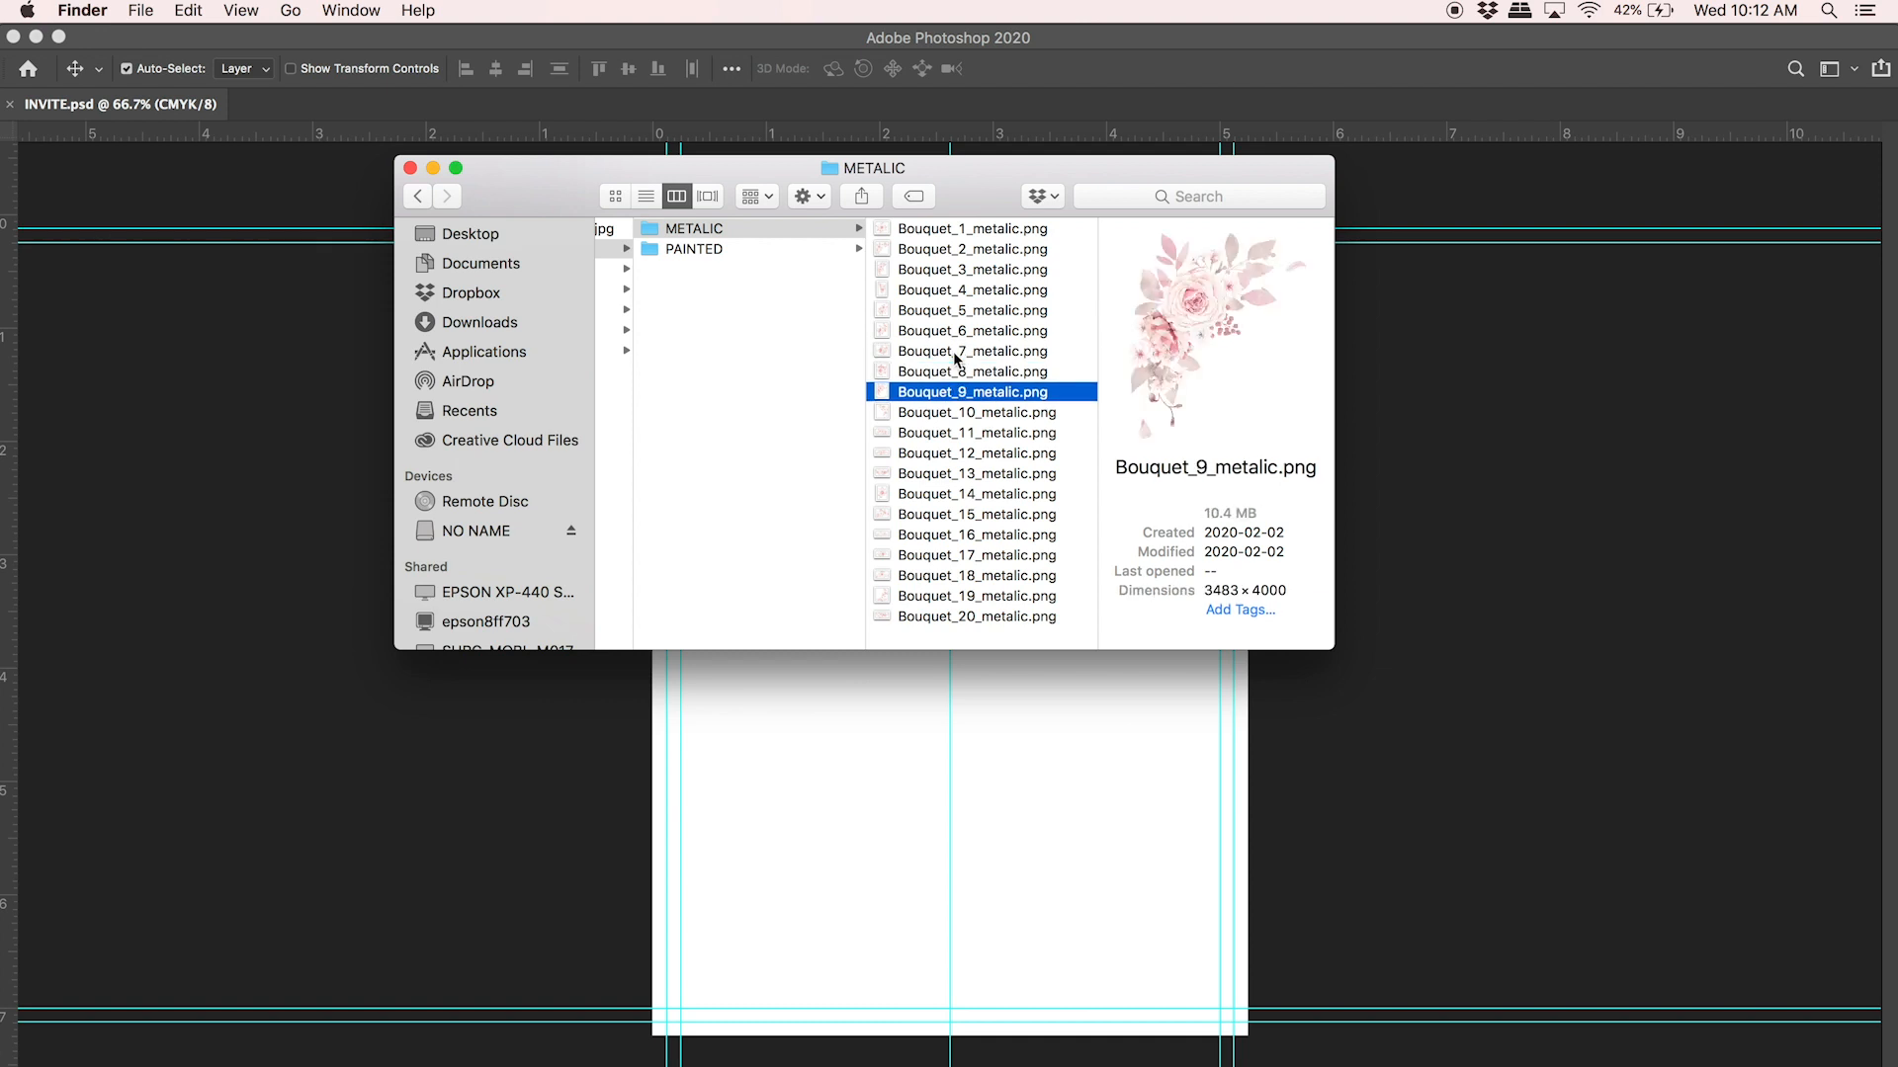
key("Down")
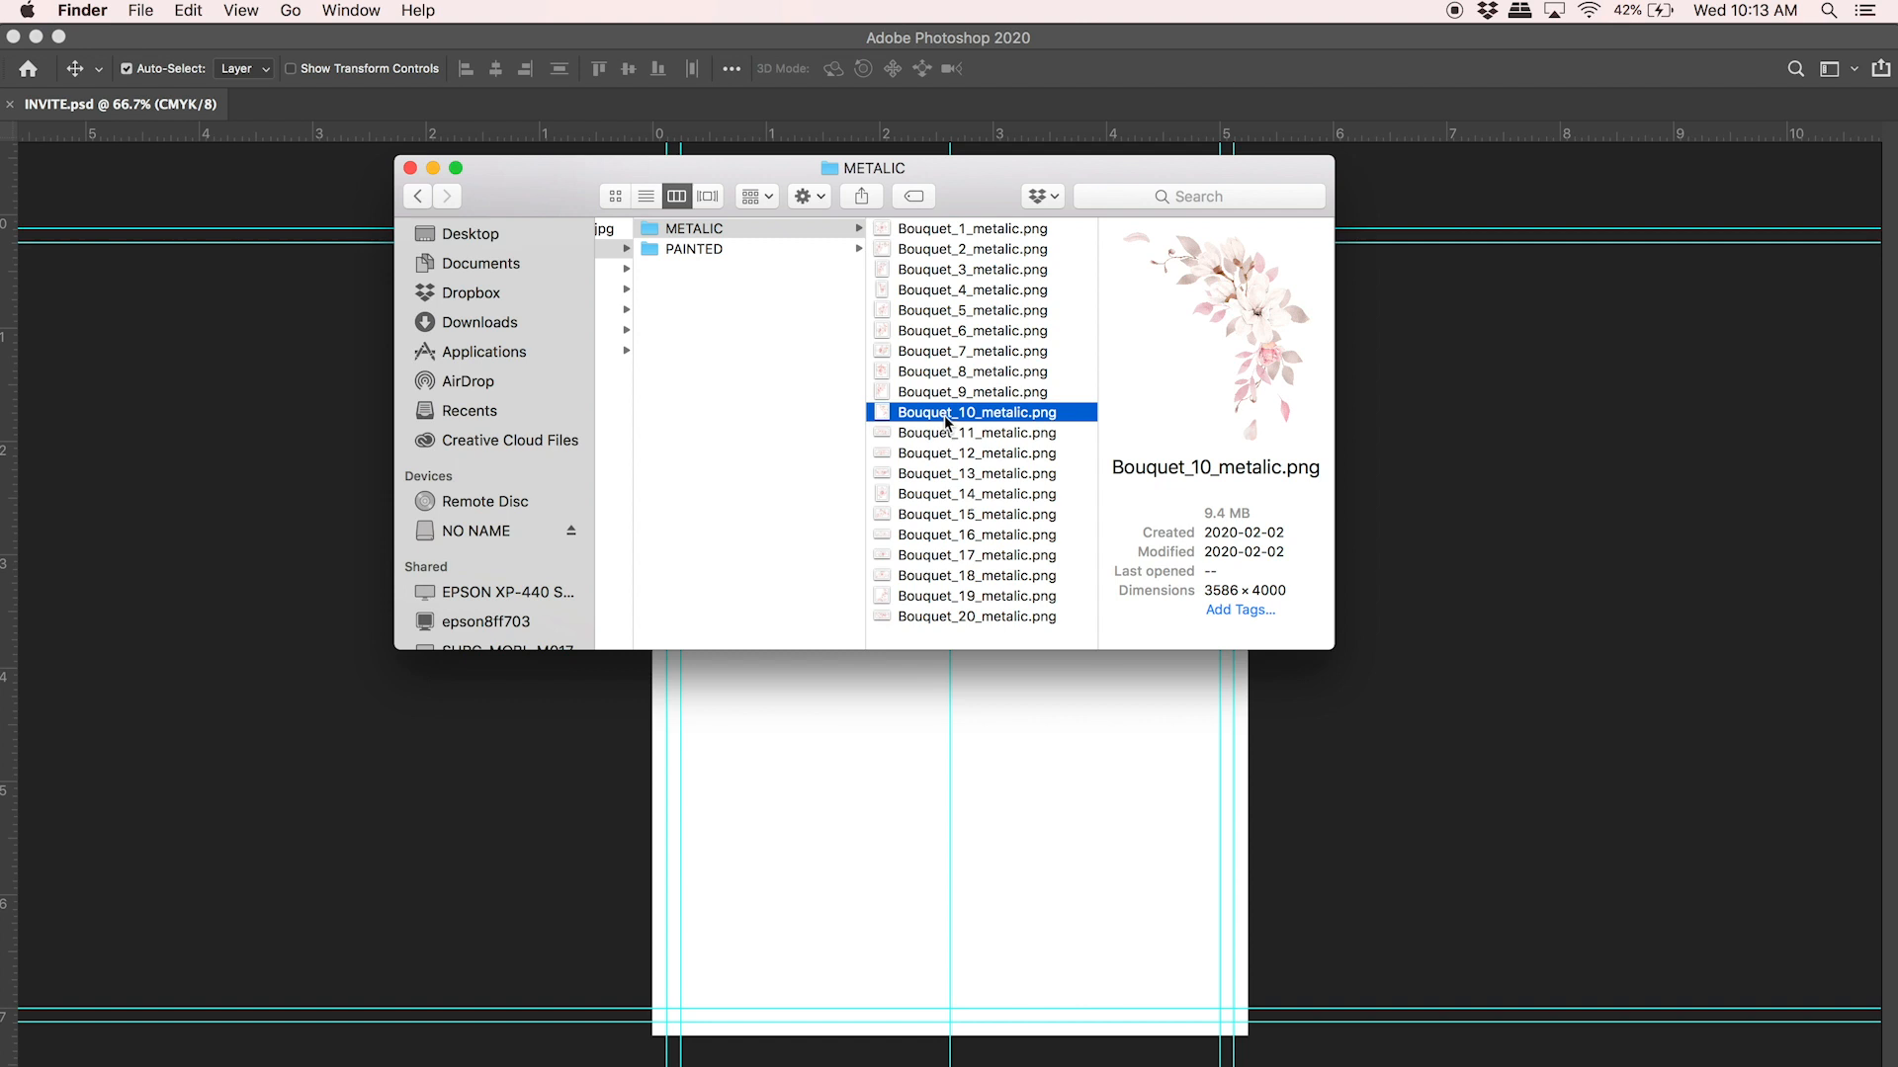
left_click_drag(946, 420, 753, 891)
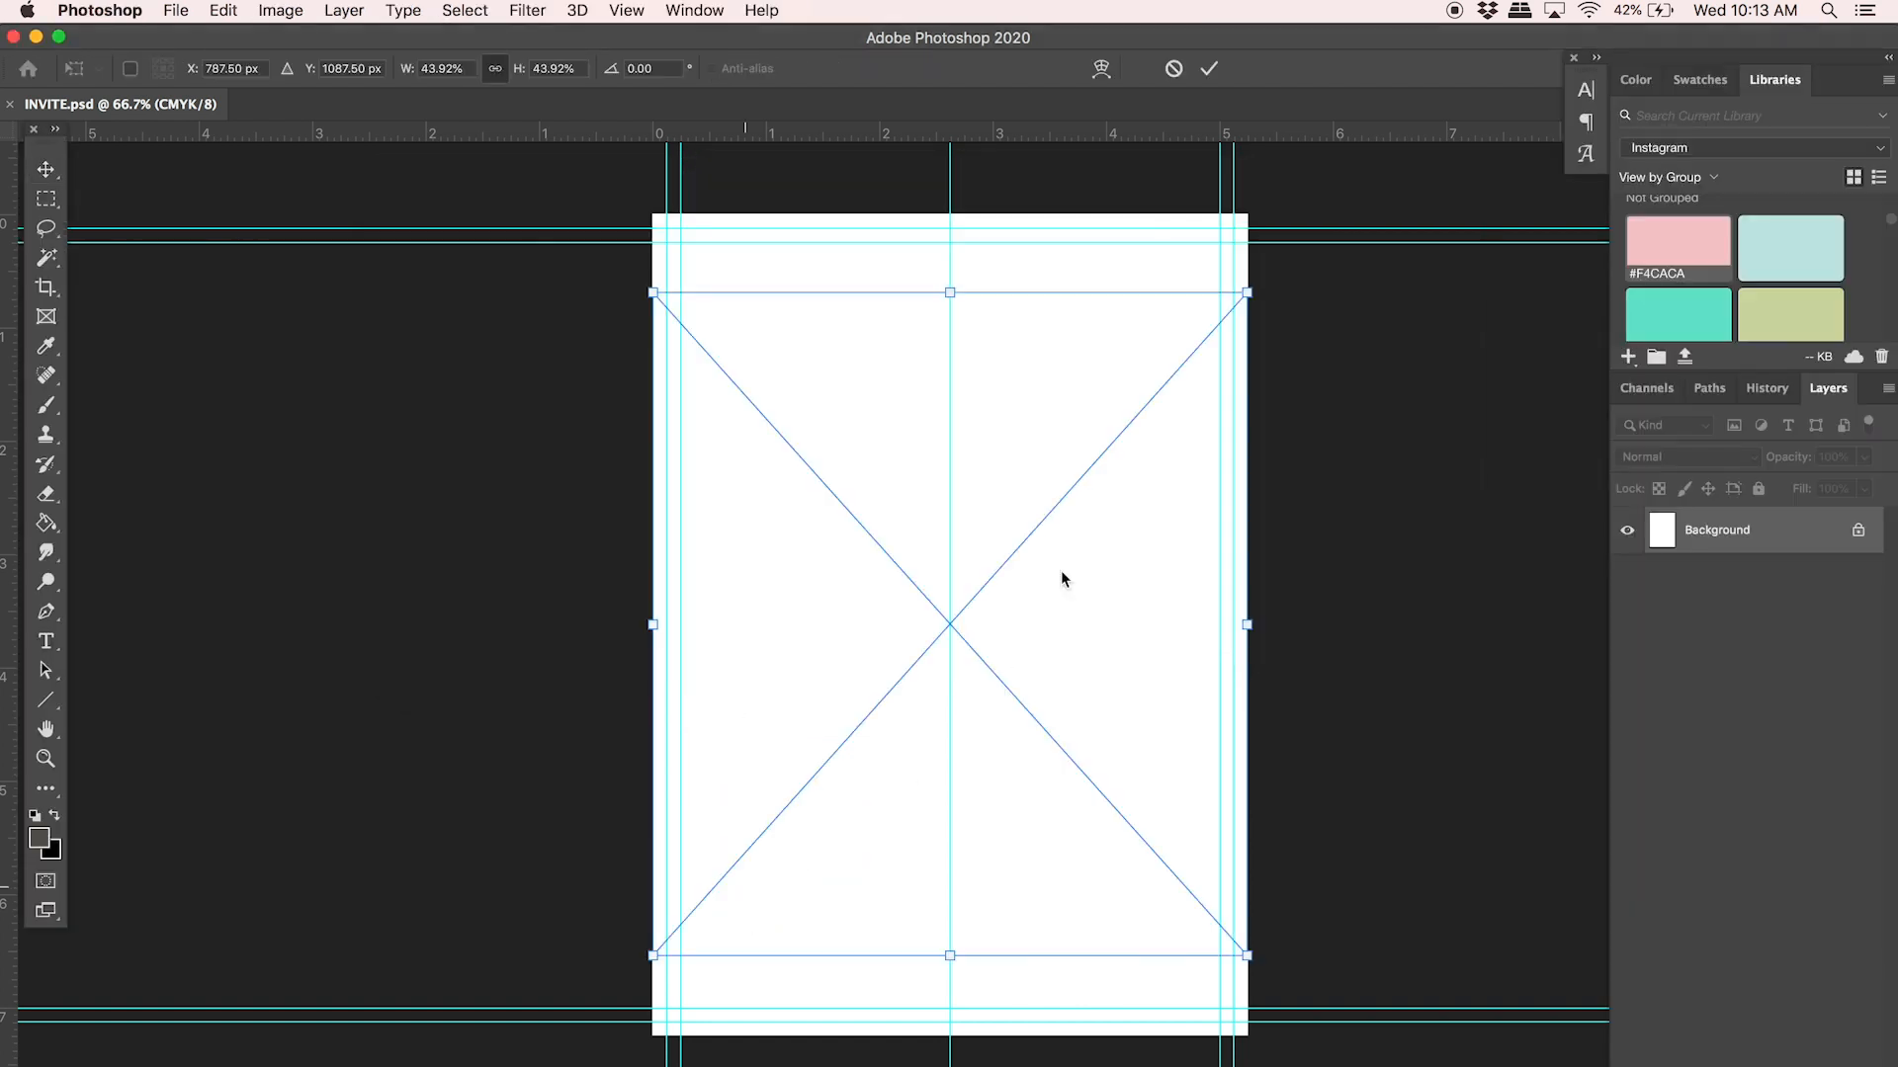
- Rotate the placed bouquet to -90°, scale it to about 47% and position it over the card's upper-left corner
left_click_drag(1317, 319, 825, 479)
left_click_drag(1282, 326, 1334, 291)
left_click_drag(1184, 479, 1042, 353)
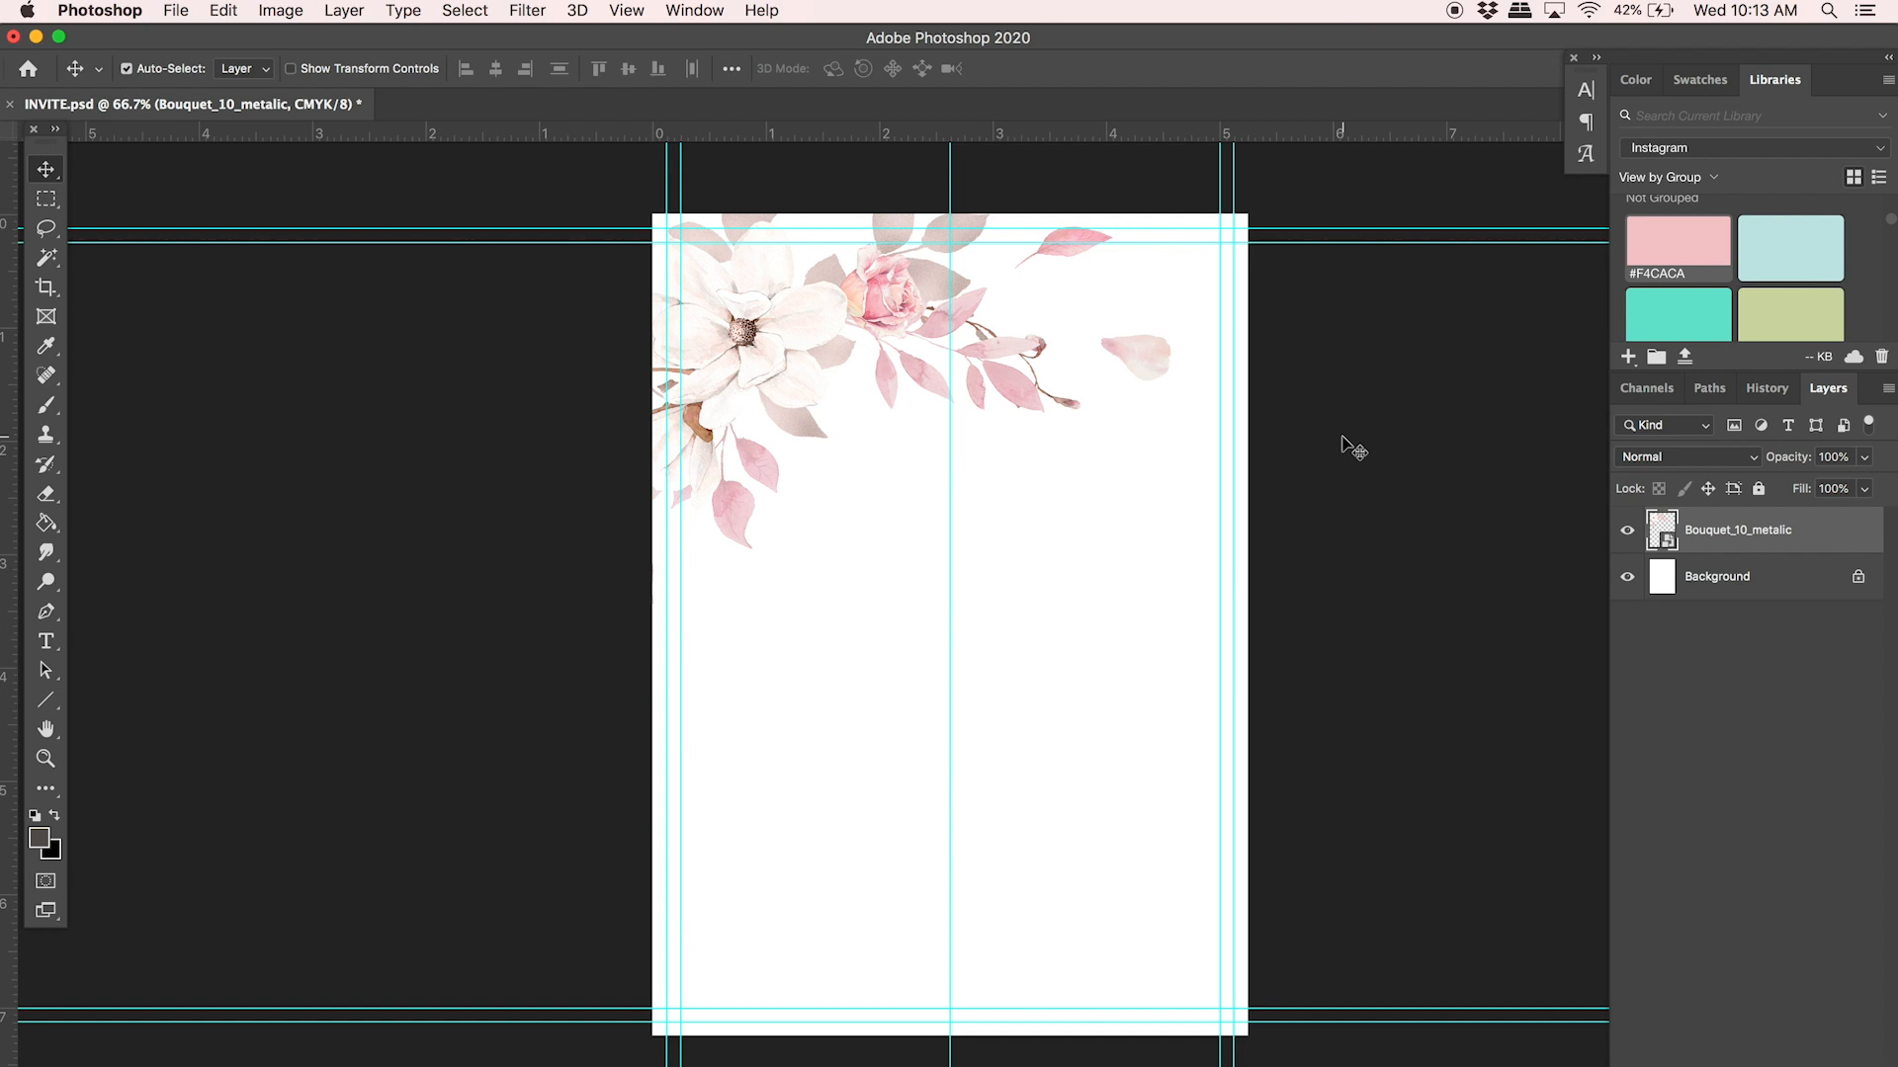
- Duplicate the bouquet layer, rotate the copy to about -18.6° and move it to the card's lower-right corner
key("super+j")
key("super+t")
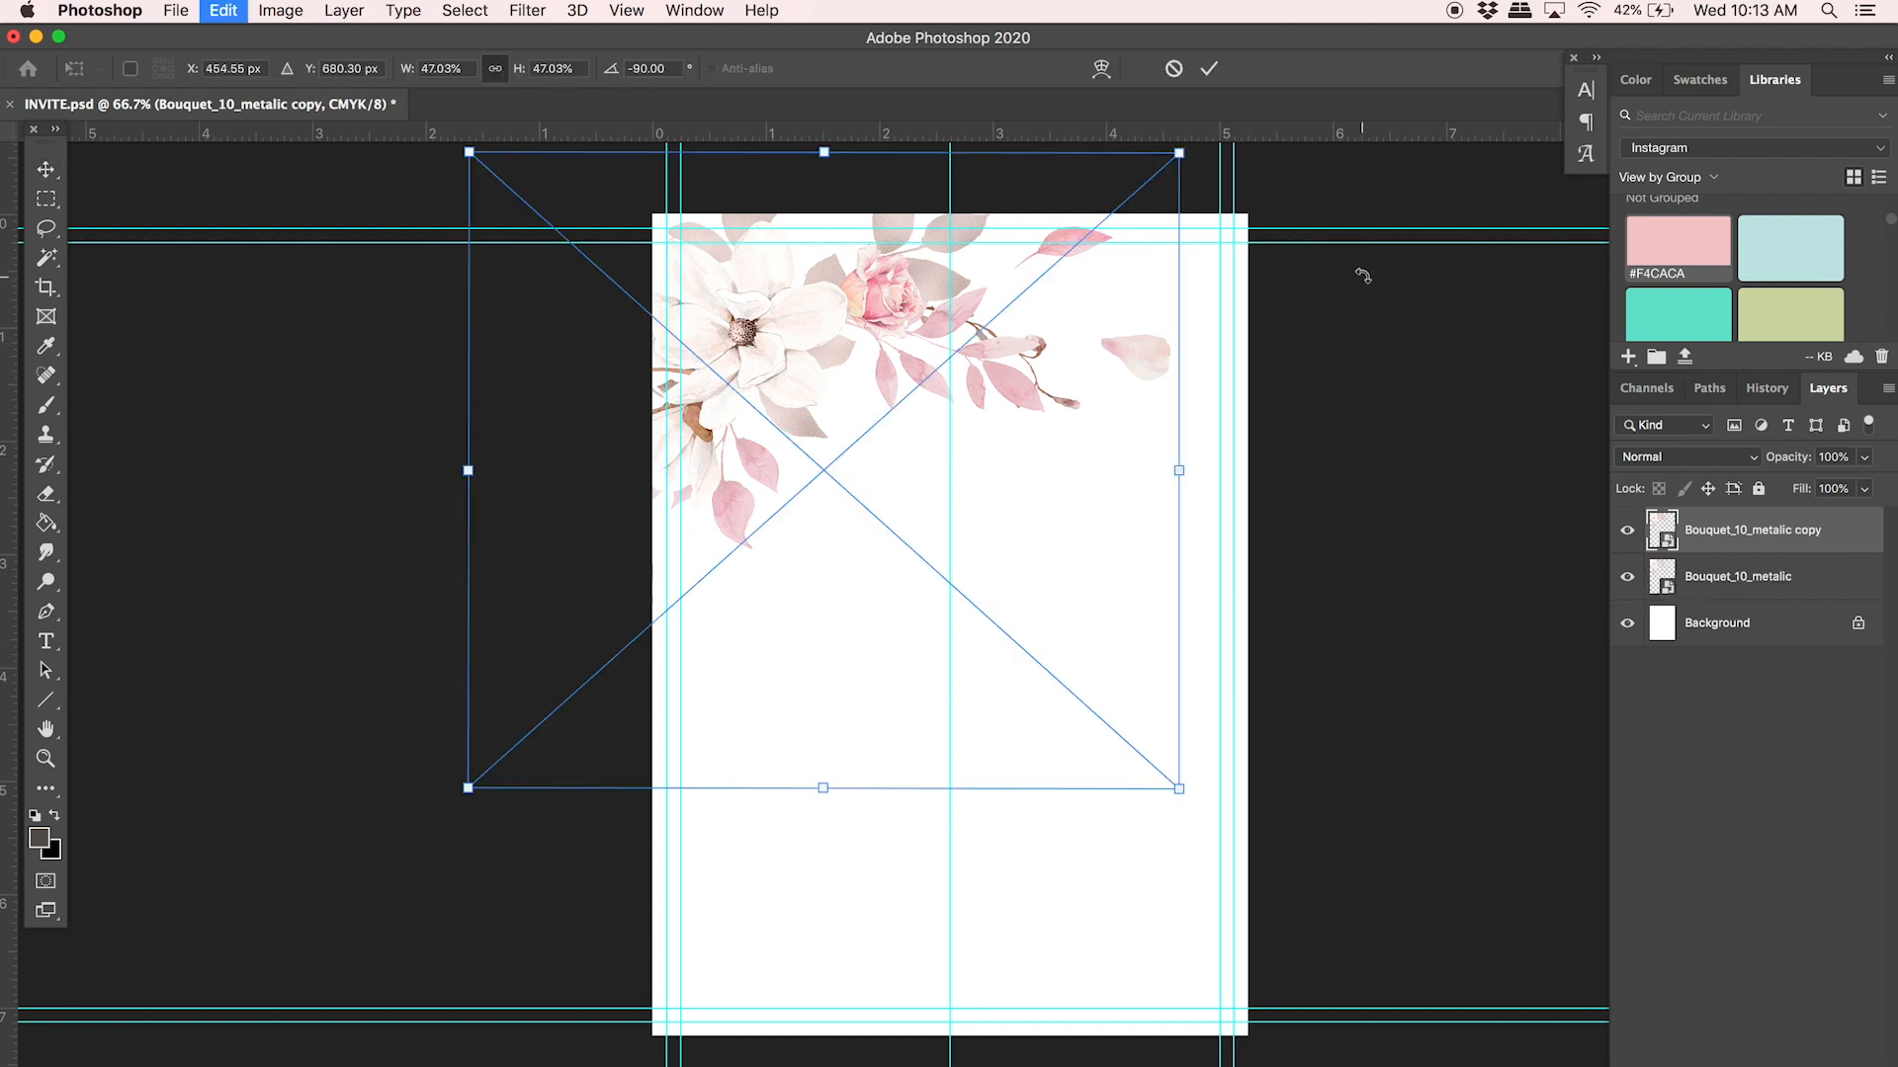
left_click_drag(843, 750, 566, 554)
left_click_drag(1091, 603, 1315, 840)
left_click_drag(1488, 456, 949, 669)
left_click_drag(1152, 818, 1196, 939)
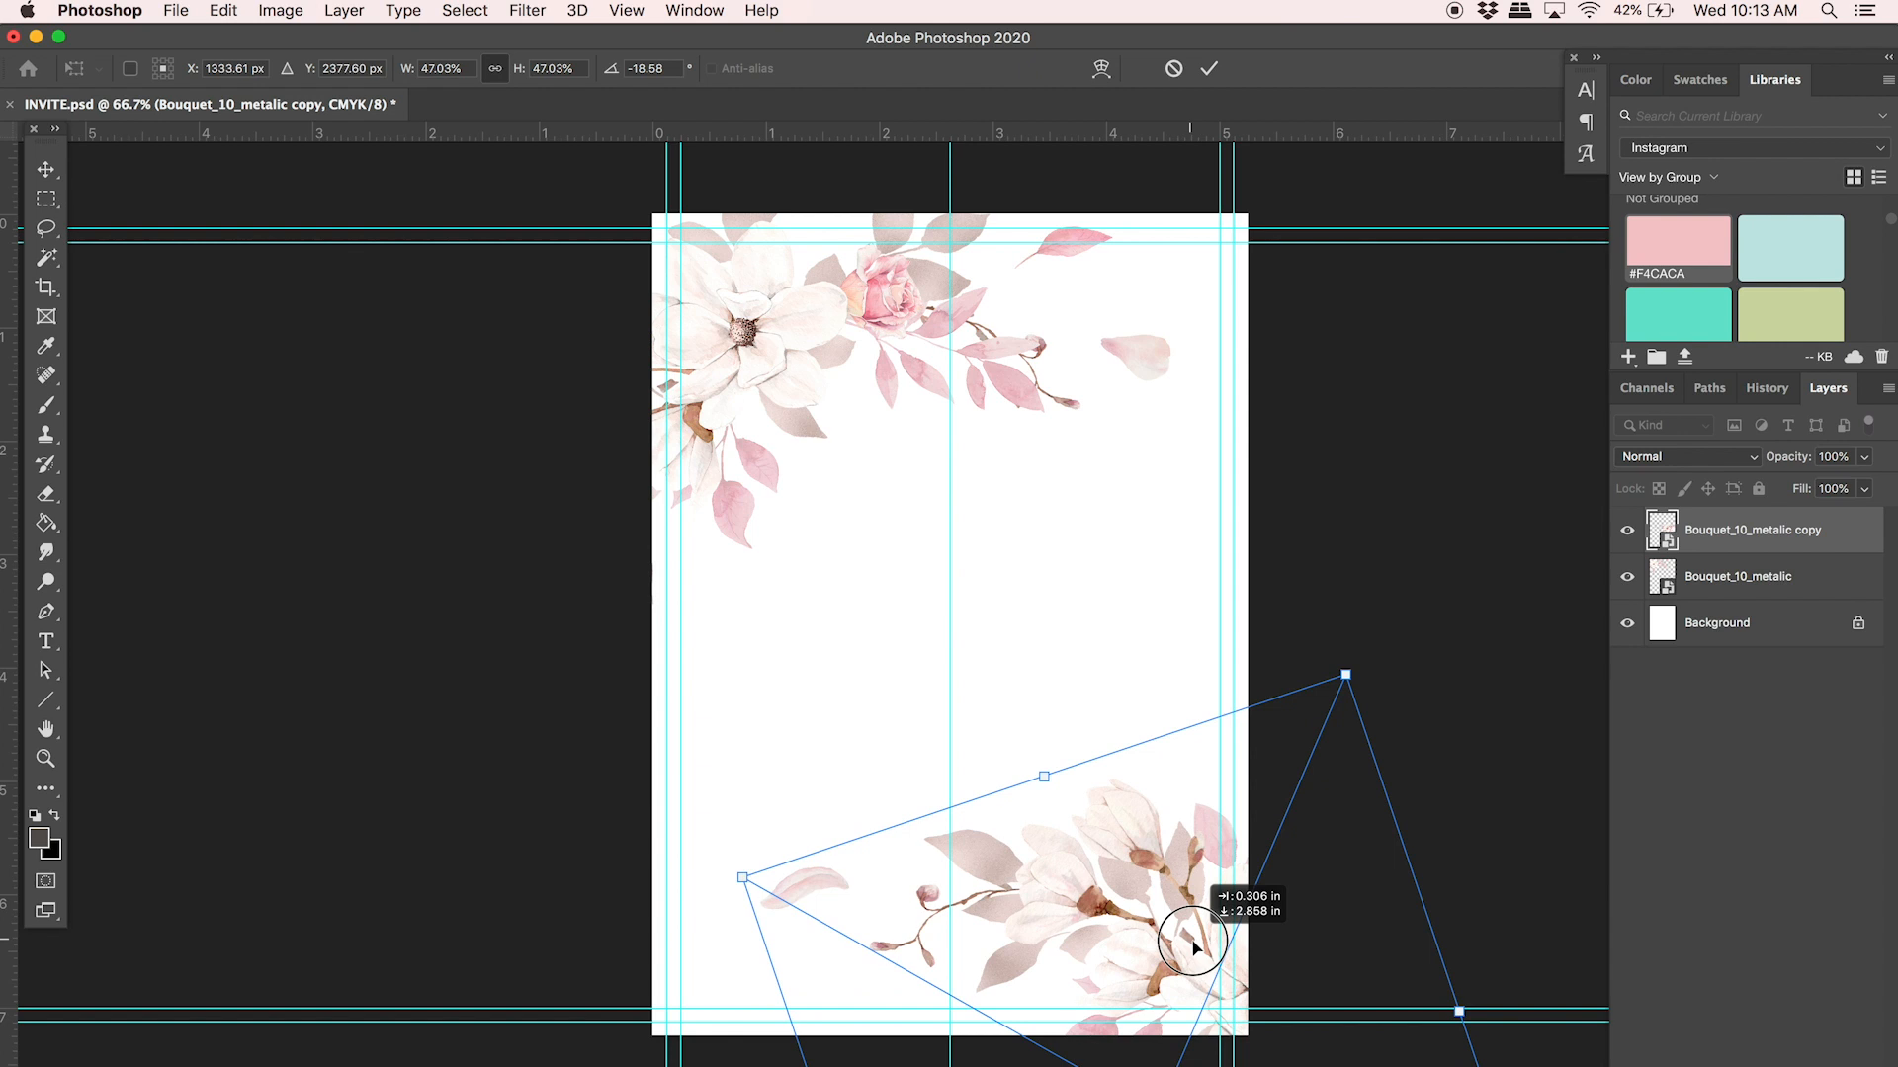
key("Return")
key("Tab")
key("Tab")
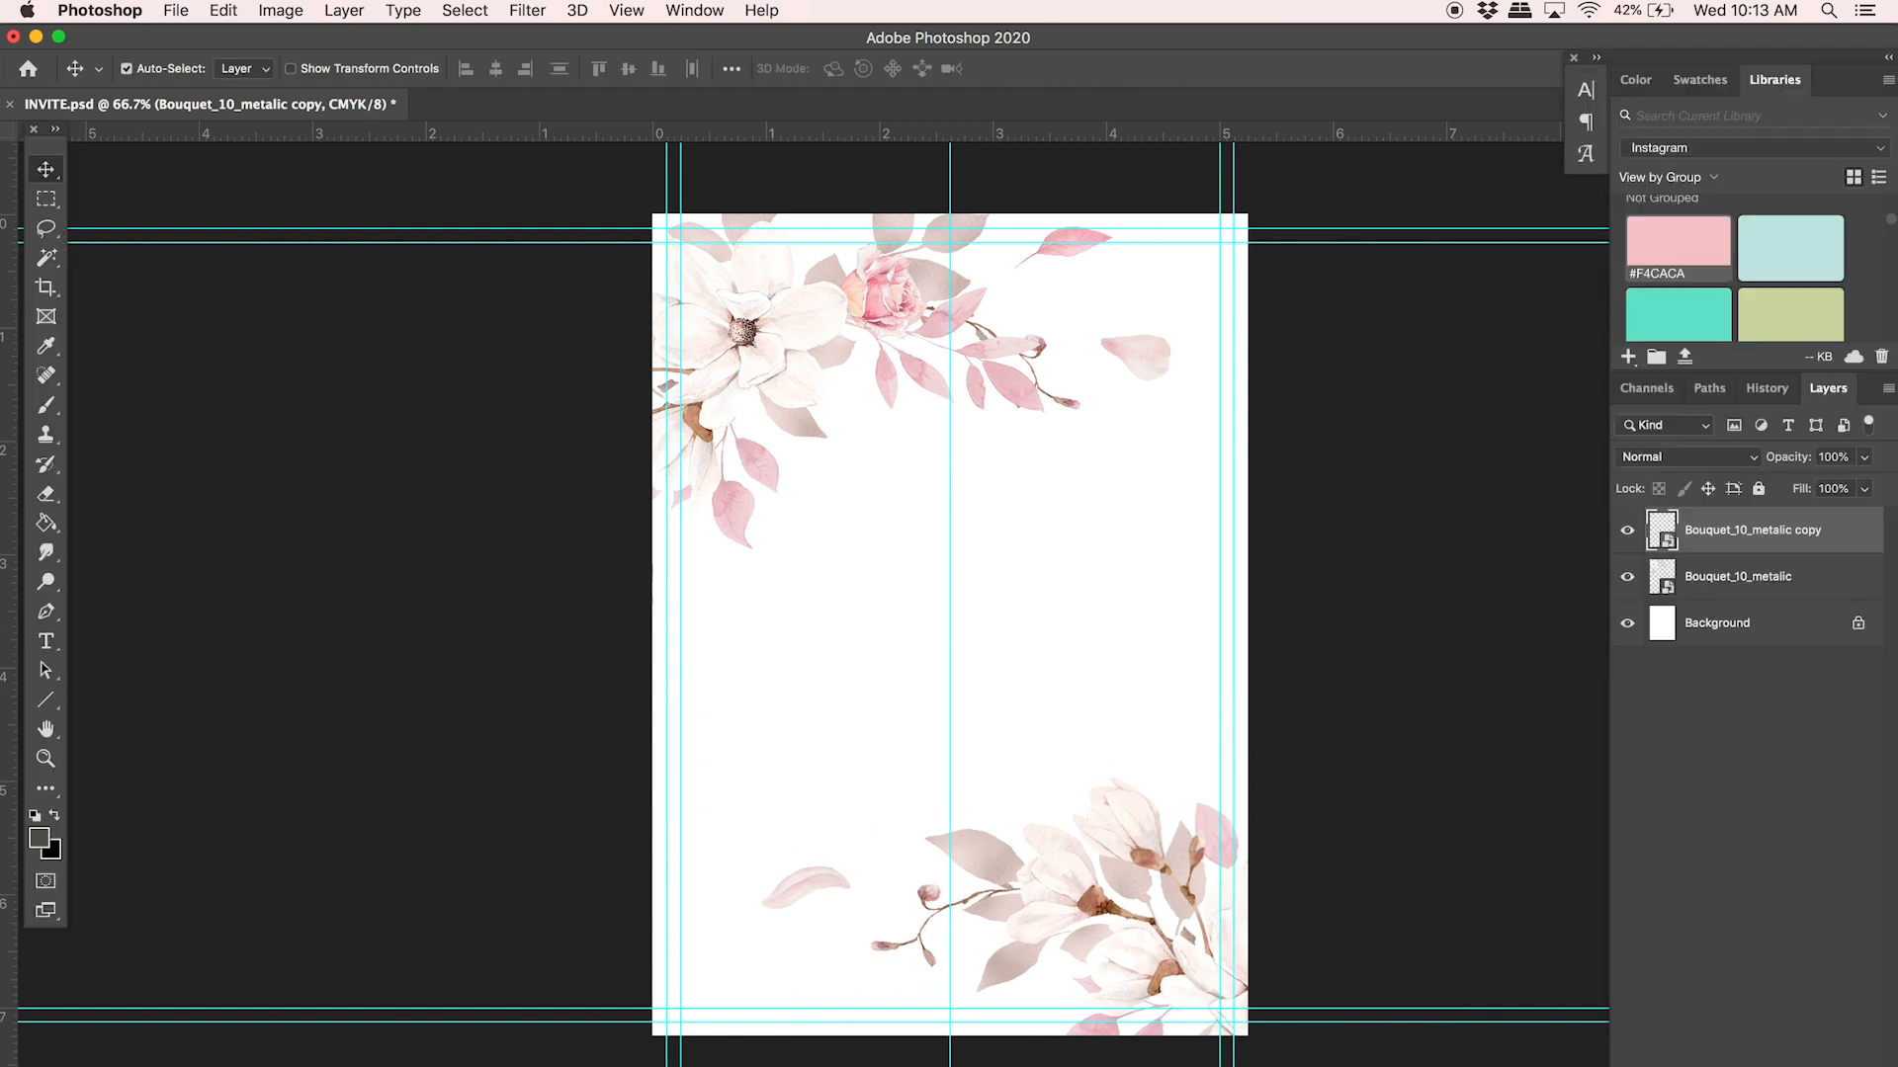
- Shift the bouquet copy further into the lower-right corner and scale it down to about 44%
left_click_drag(1072, 902, 1117, 901)
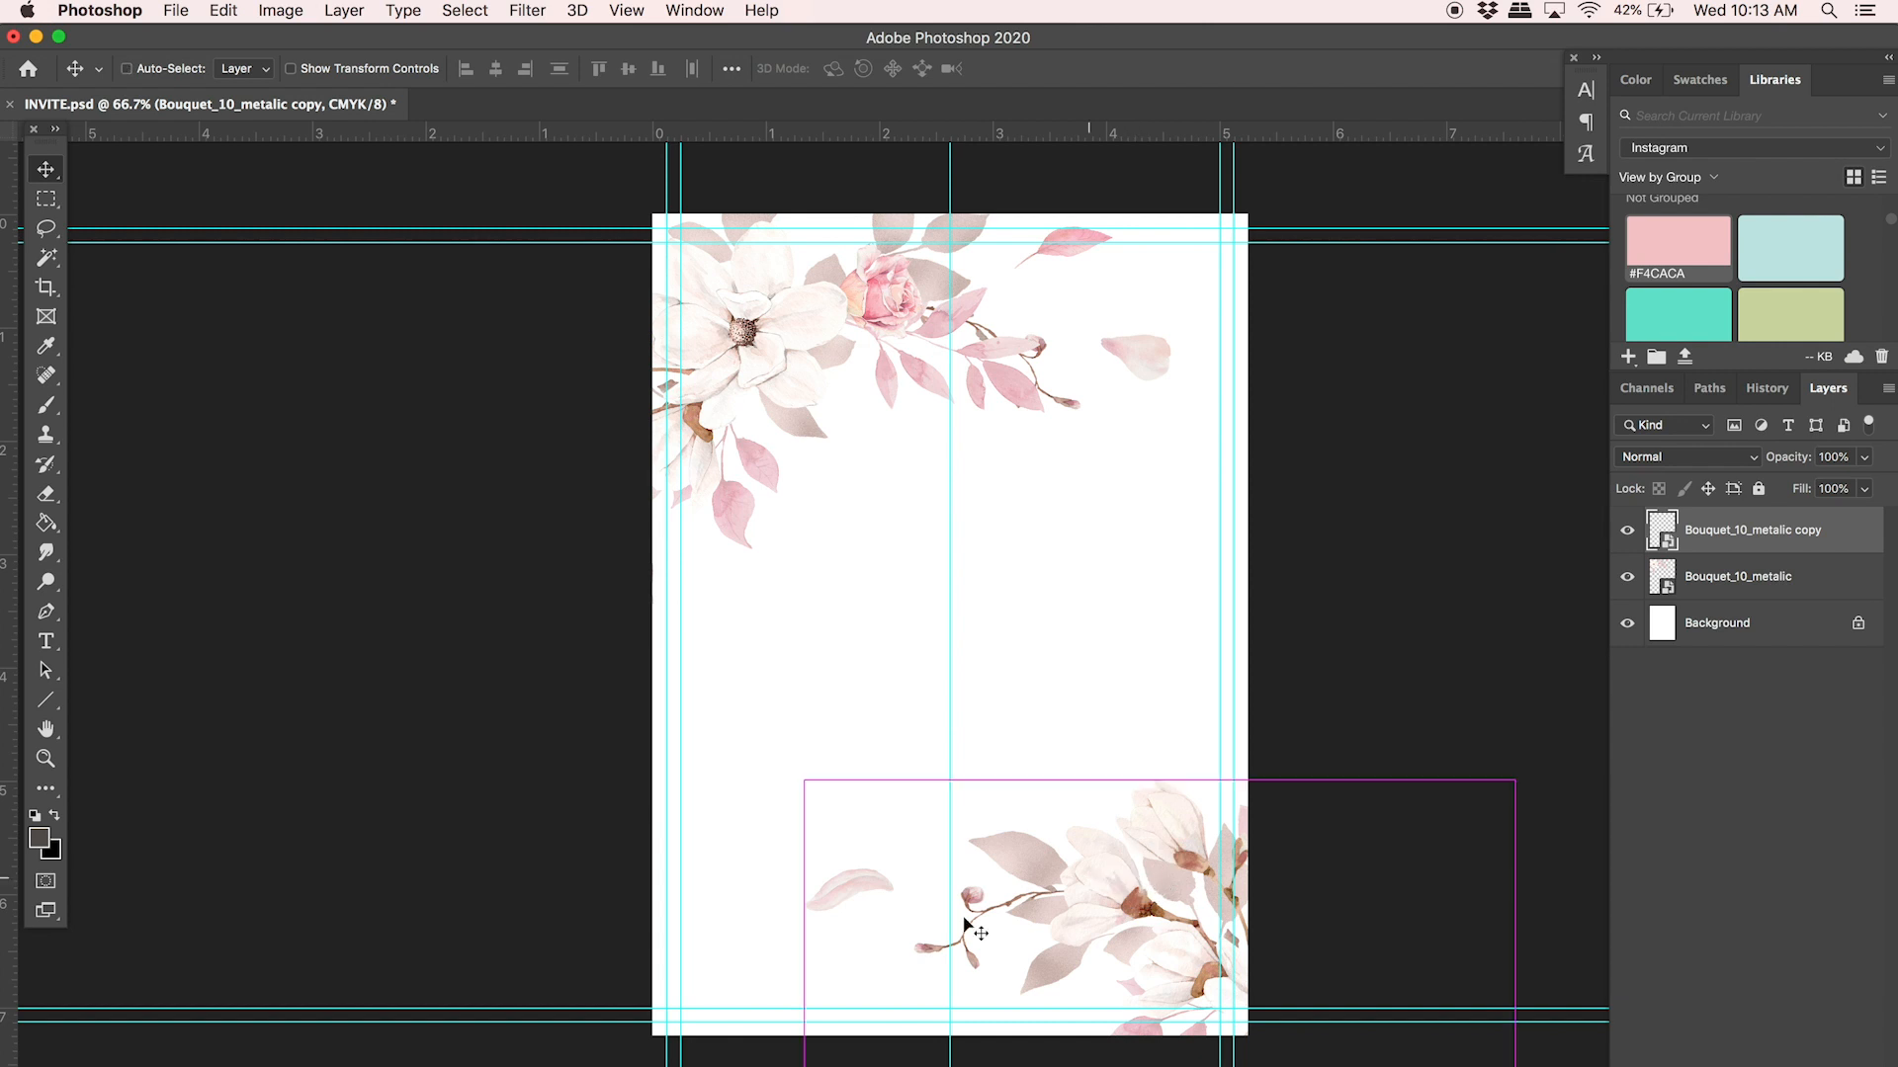
key("super+t")
left_click_drag(782, 881, 834, 876)
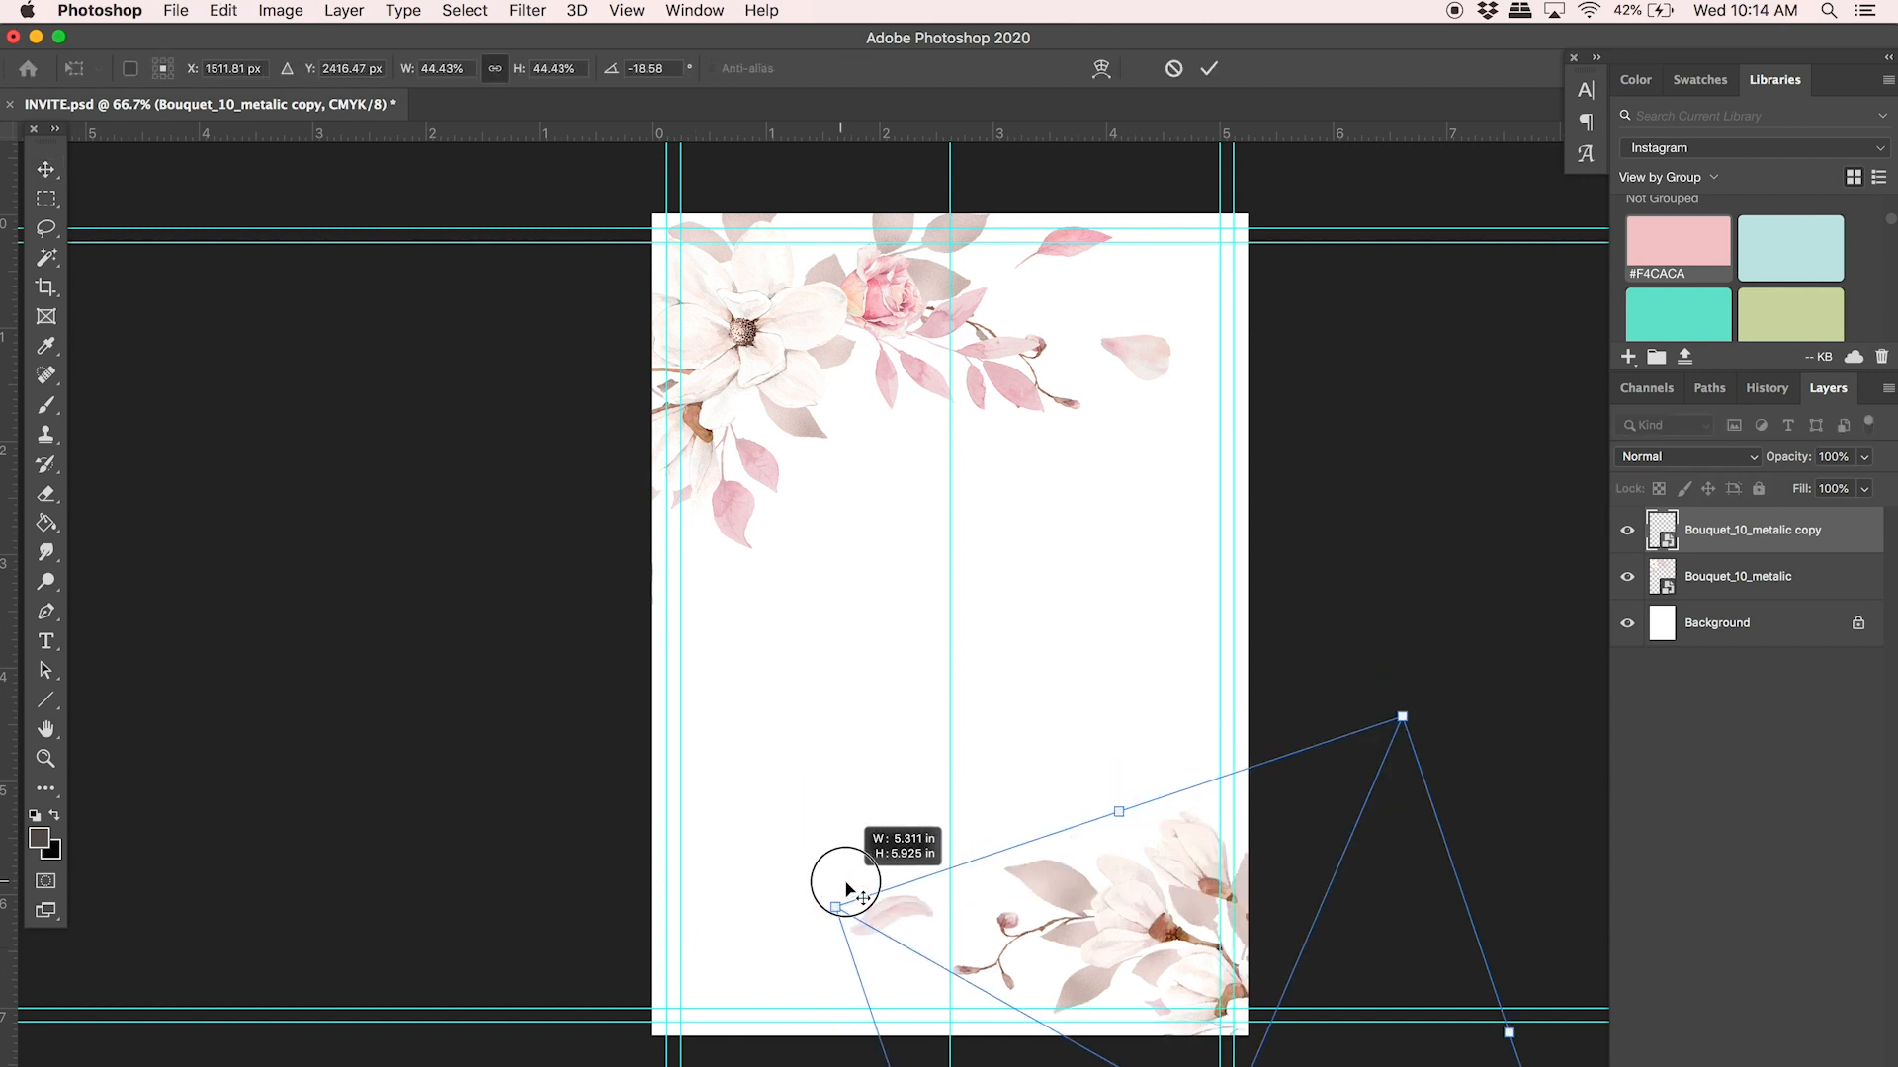
mouse_move(1113, 893)
left_mouse_down()
mouse_move(1123, 846)
mouse_move(1107, 861)
left_mouse_up()
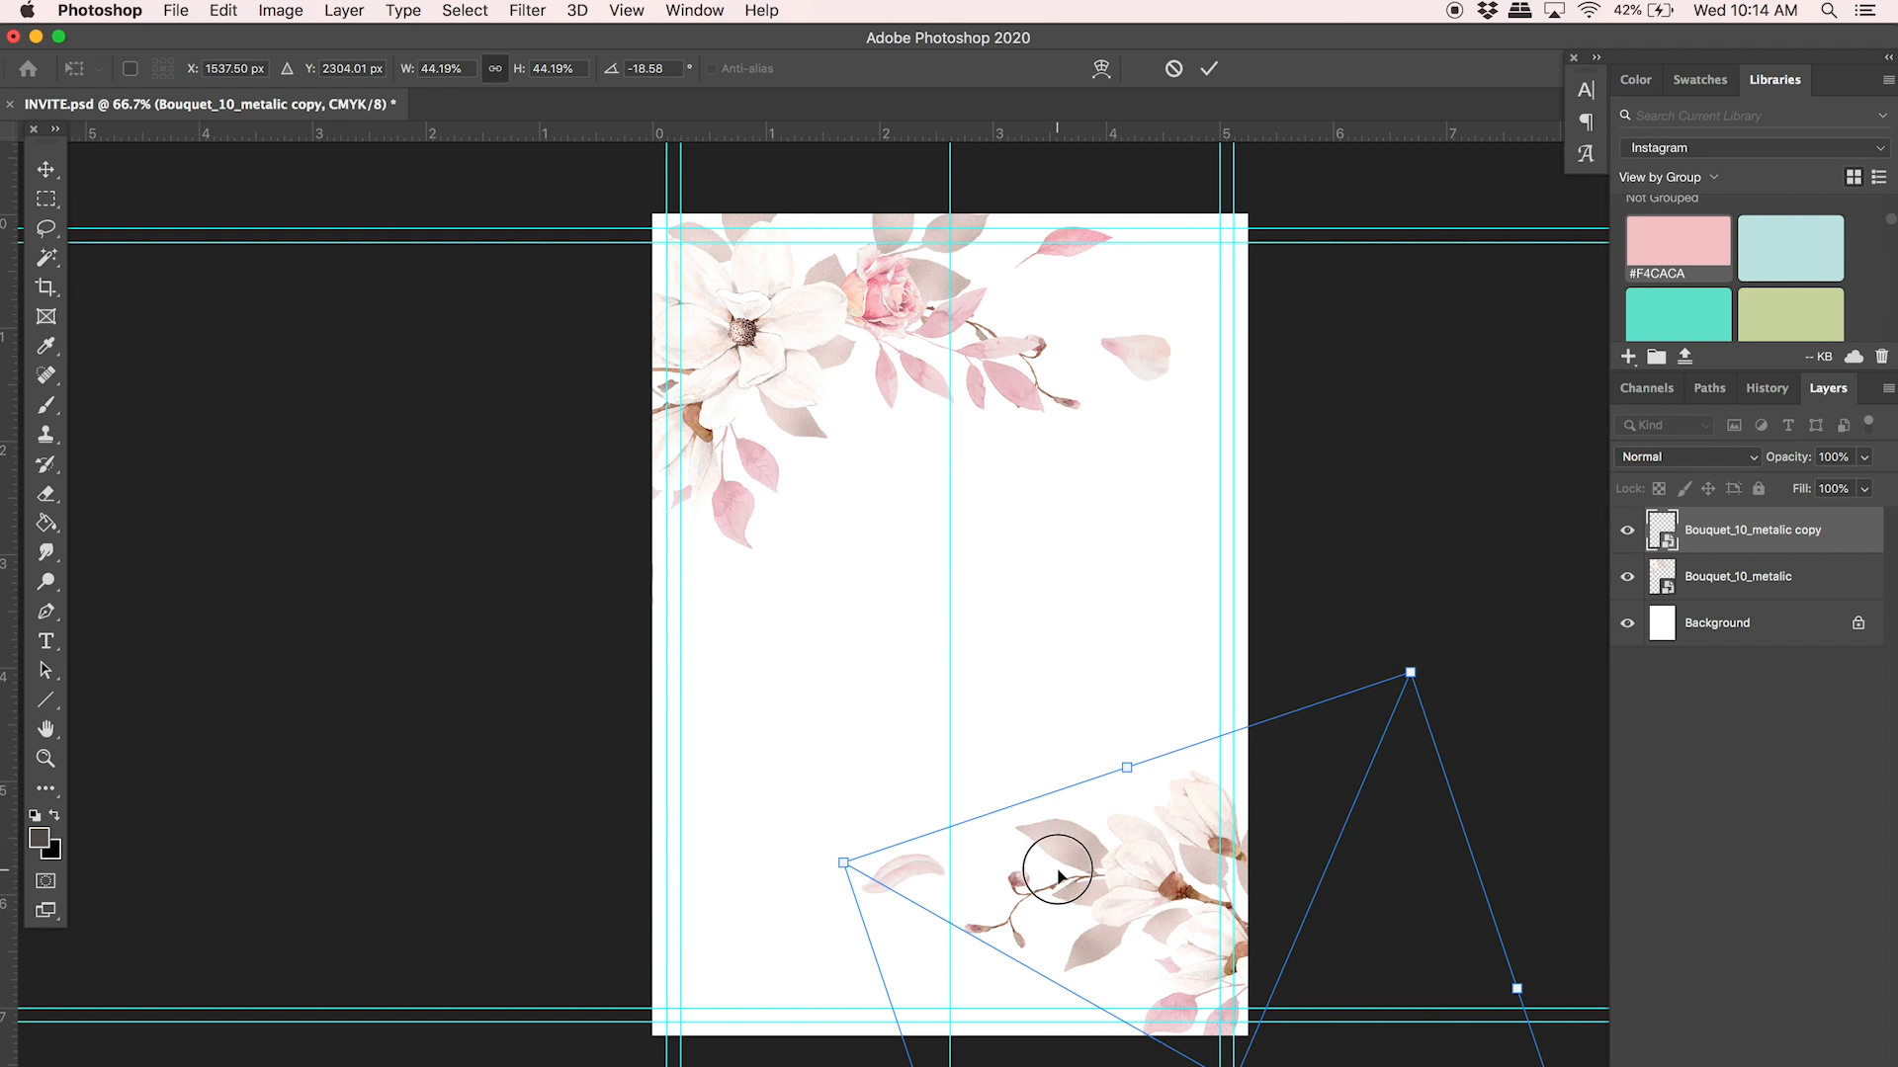
key("Return")
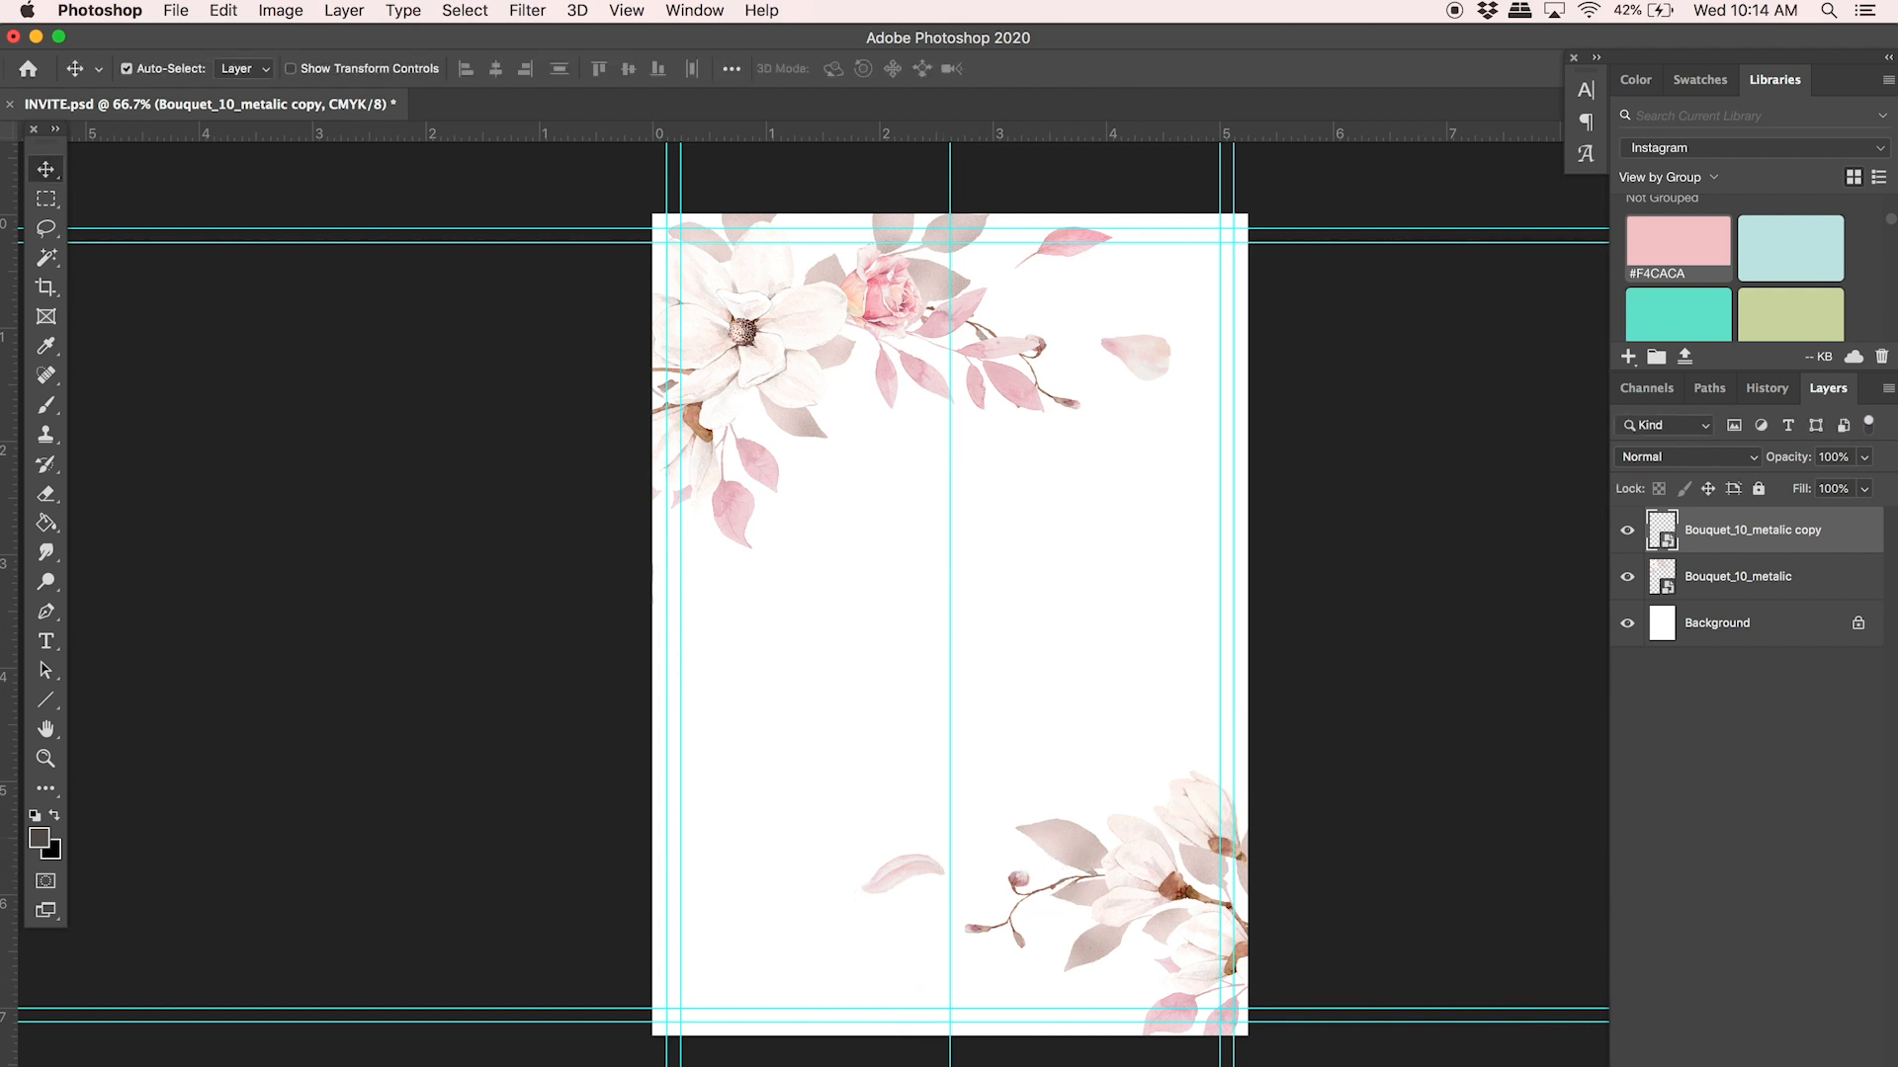
- Switch to Finder and add Splatter.png and Wash_2.png from INDIVIDUAL ELEMENTS/WASHES to the invitation card
key("super+Tab")
scroll(771, 296, "left", 5)
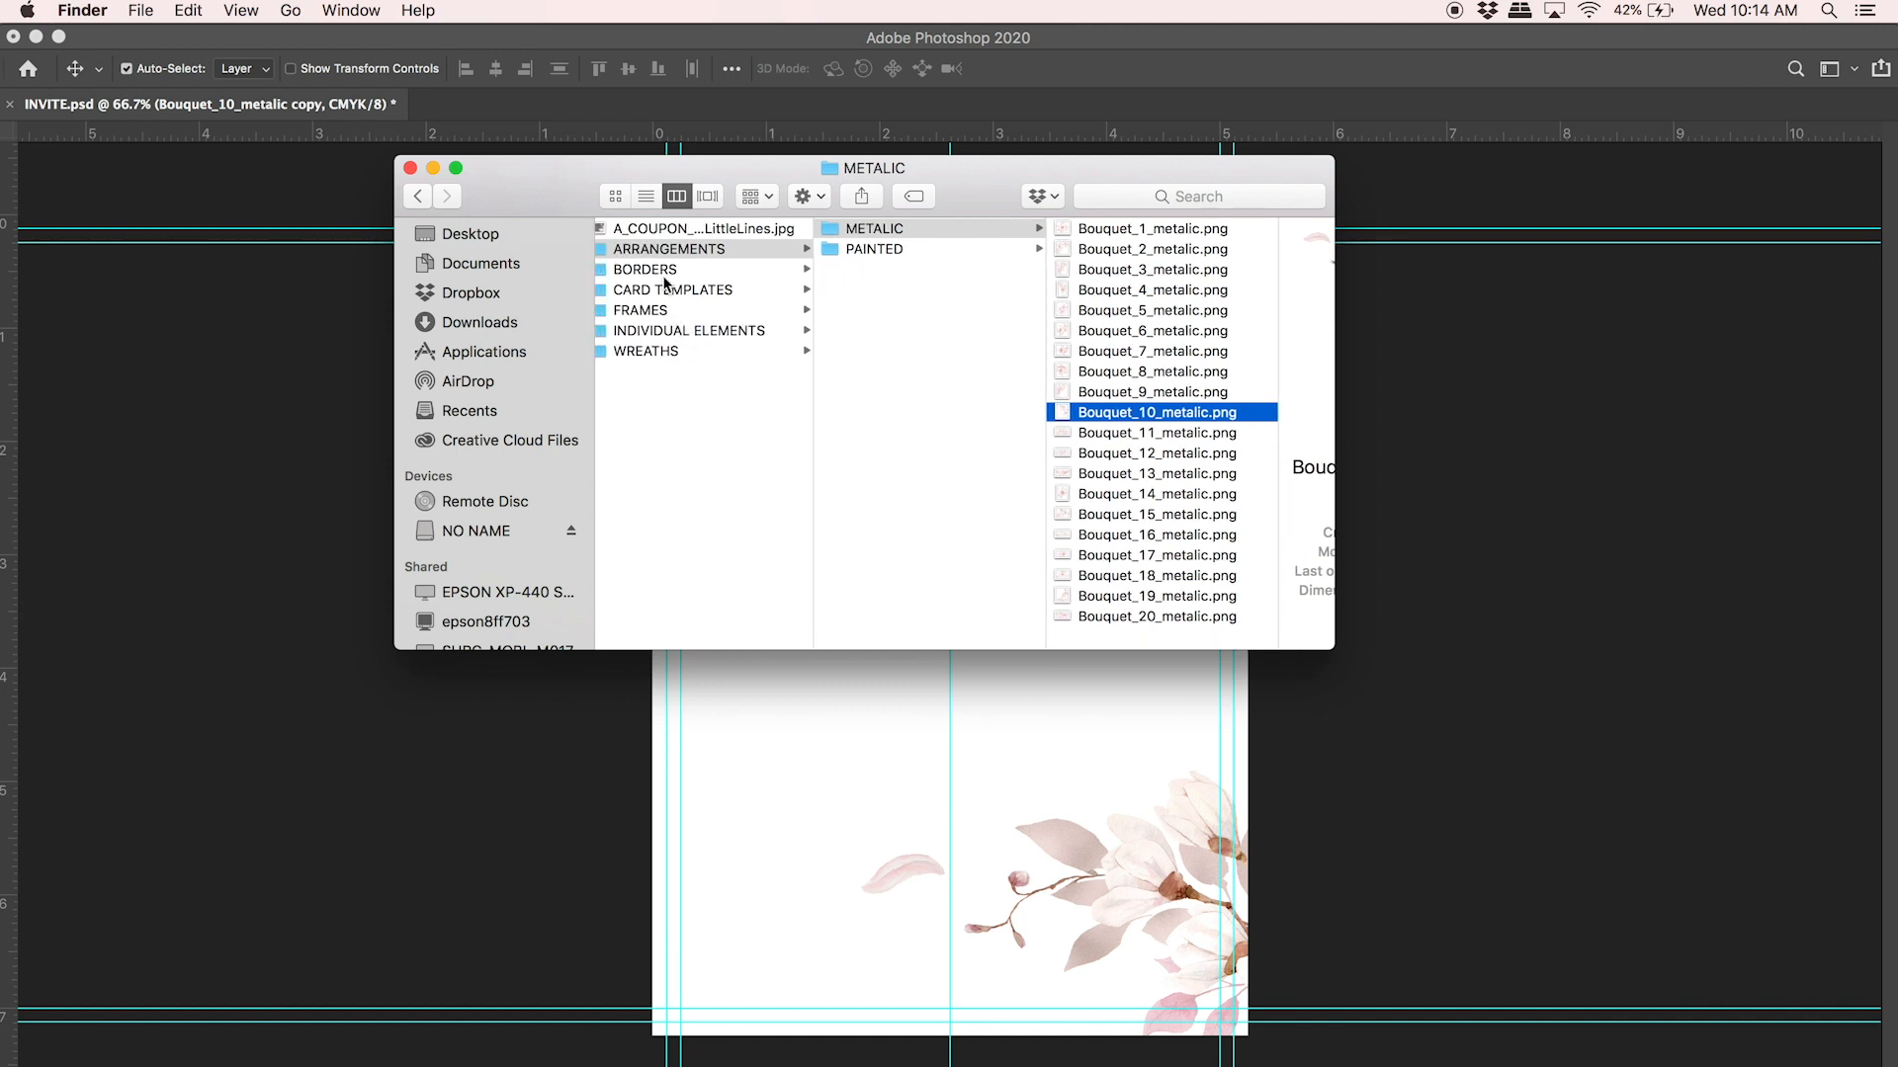
scroll(664, 283, "left", 1)
left_click(781, 330)
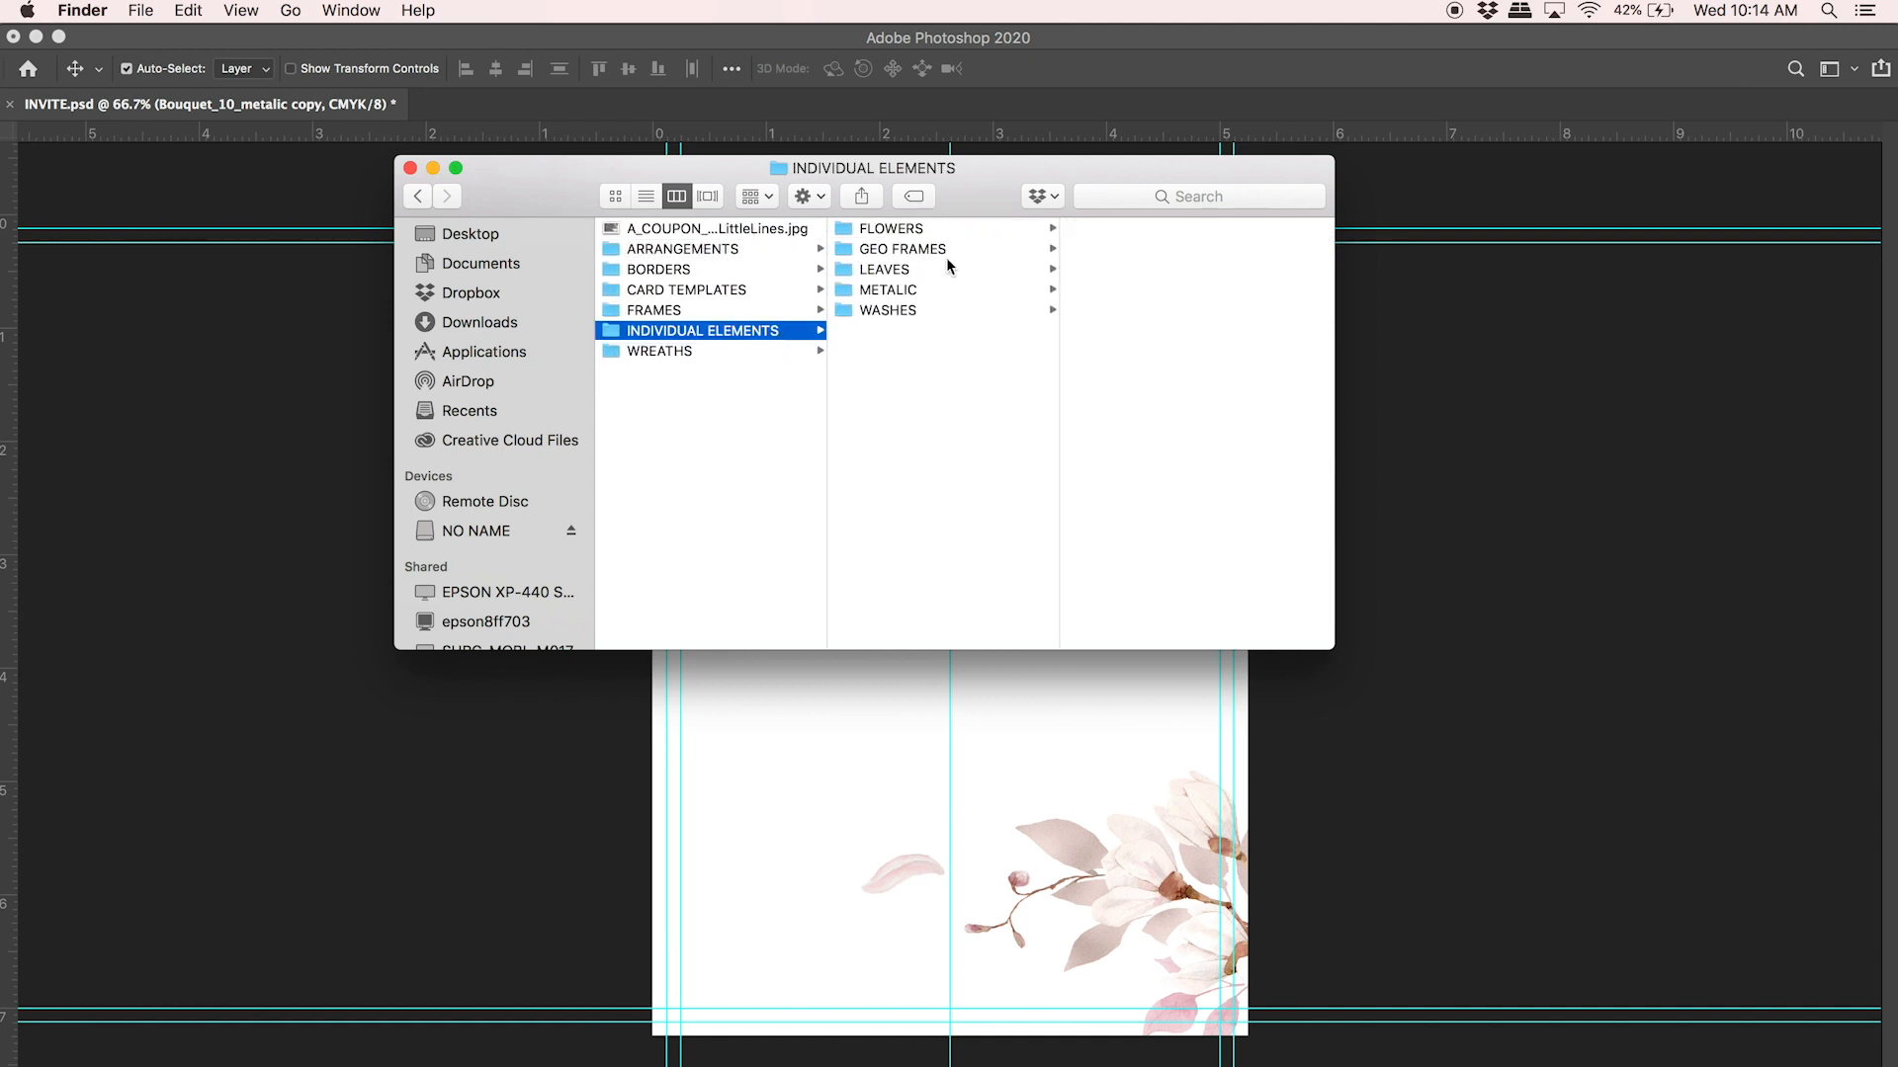
left_click(930, 290)
left_click(925, 309)
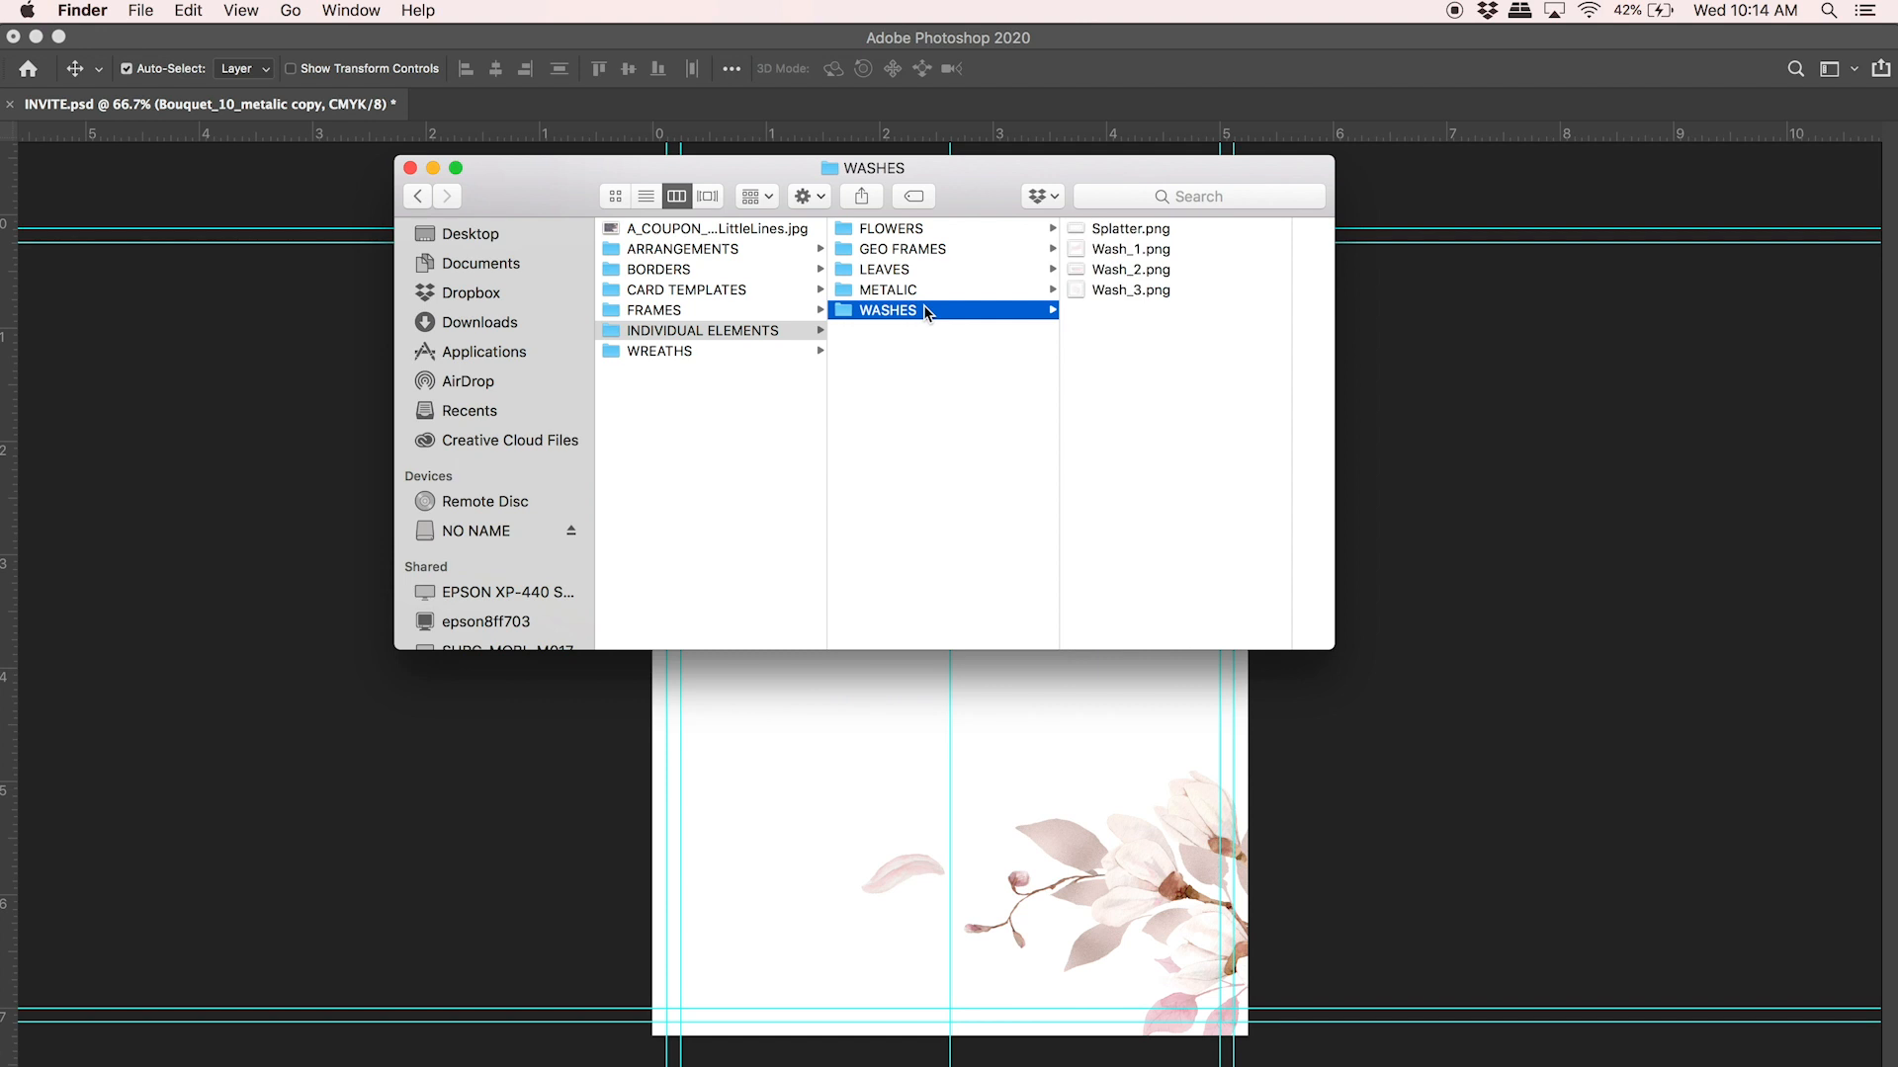
left_click(1149, 267)
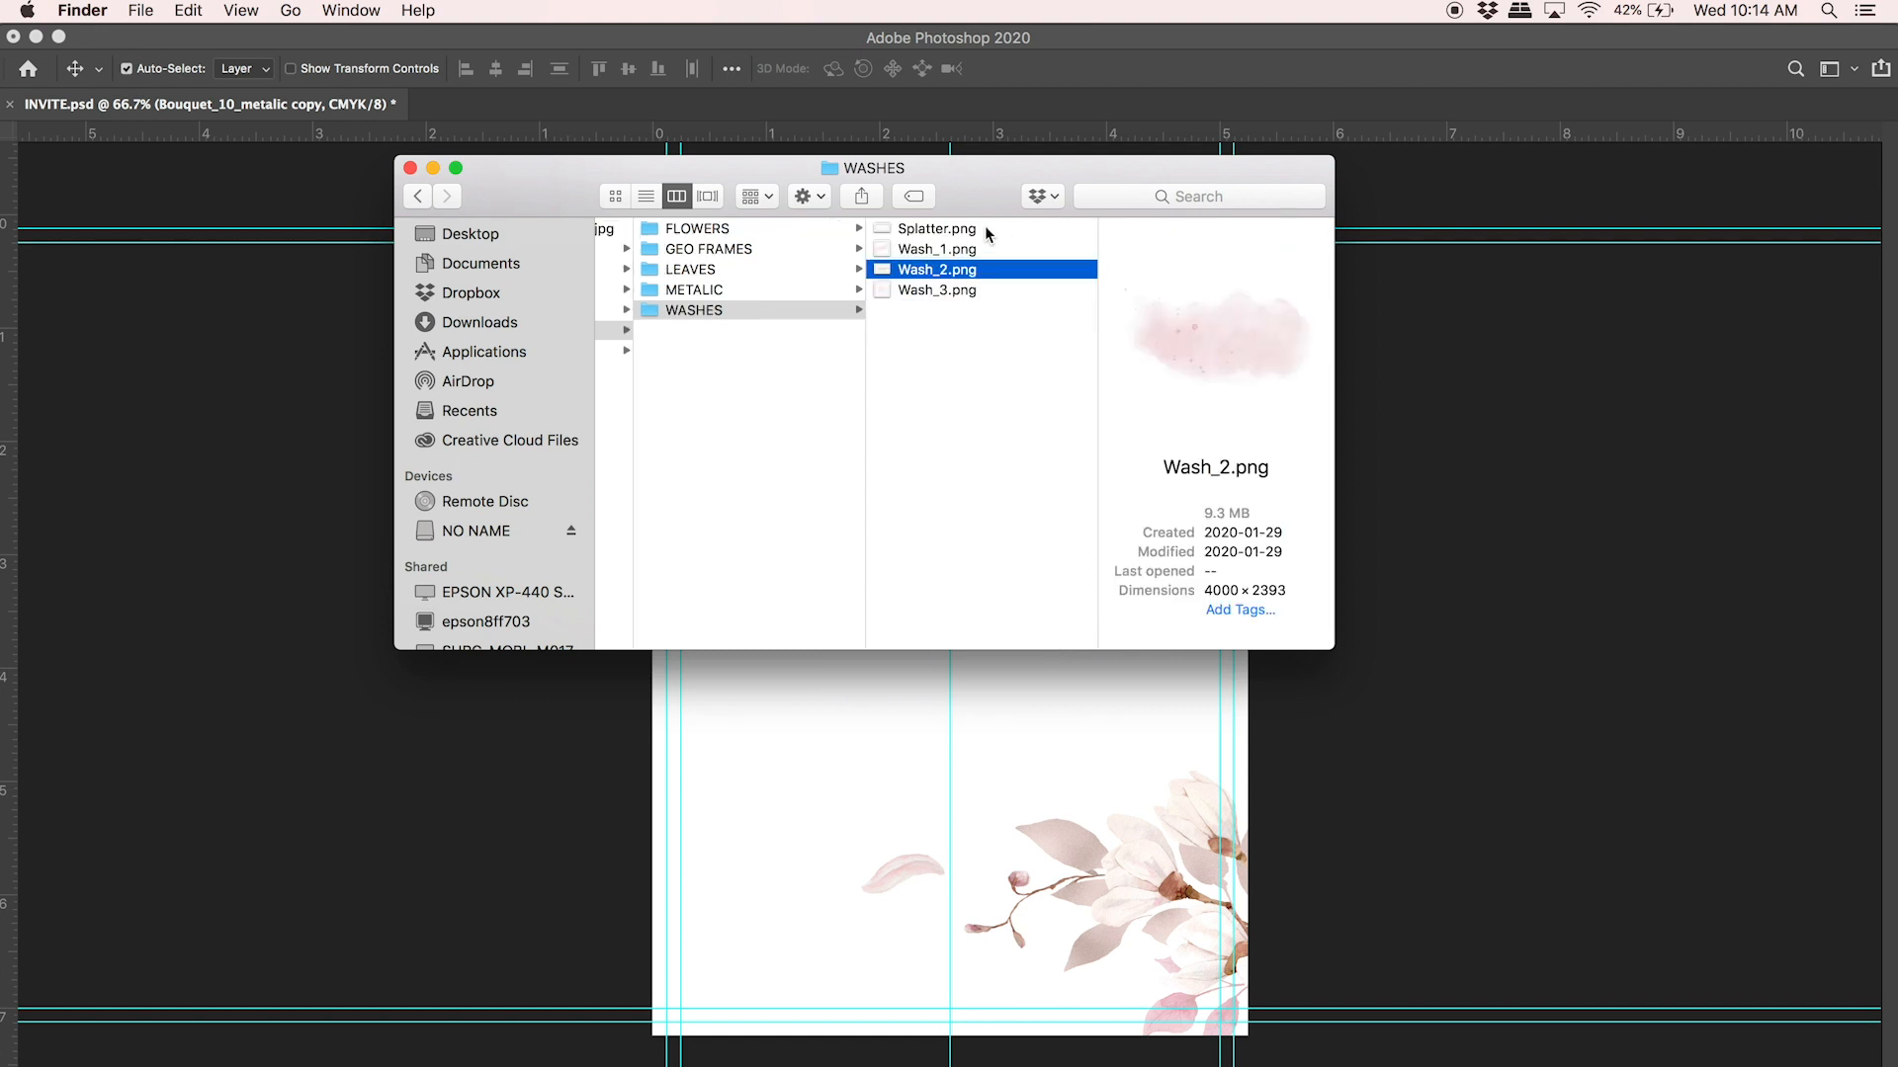
left_click(983, 228, "super")
left_click_drag(996, 279, 940, 813)
- Commit the Splatter and Wash_2 placements, and move the displaced vertical guide back near the card's centre
left_click_drag(1153, 554, 1117, 281)
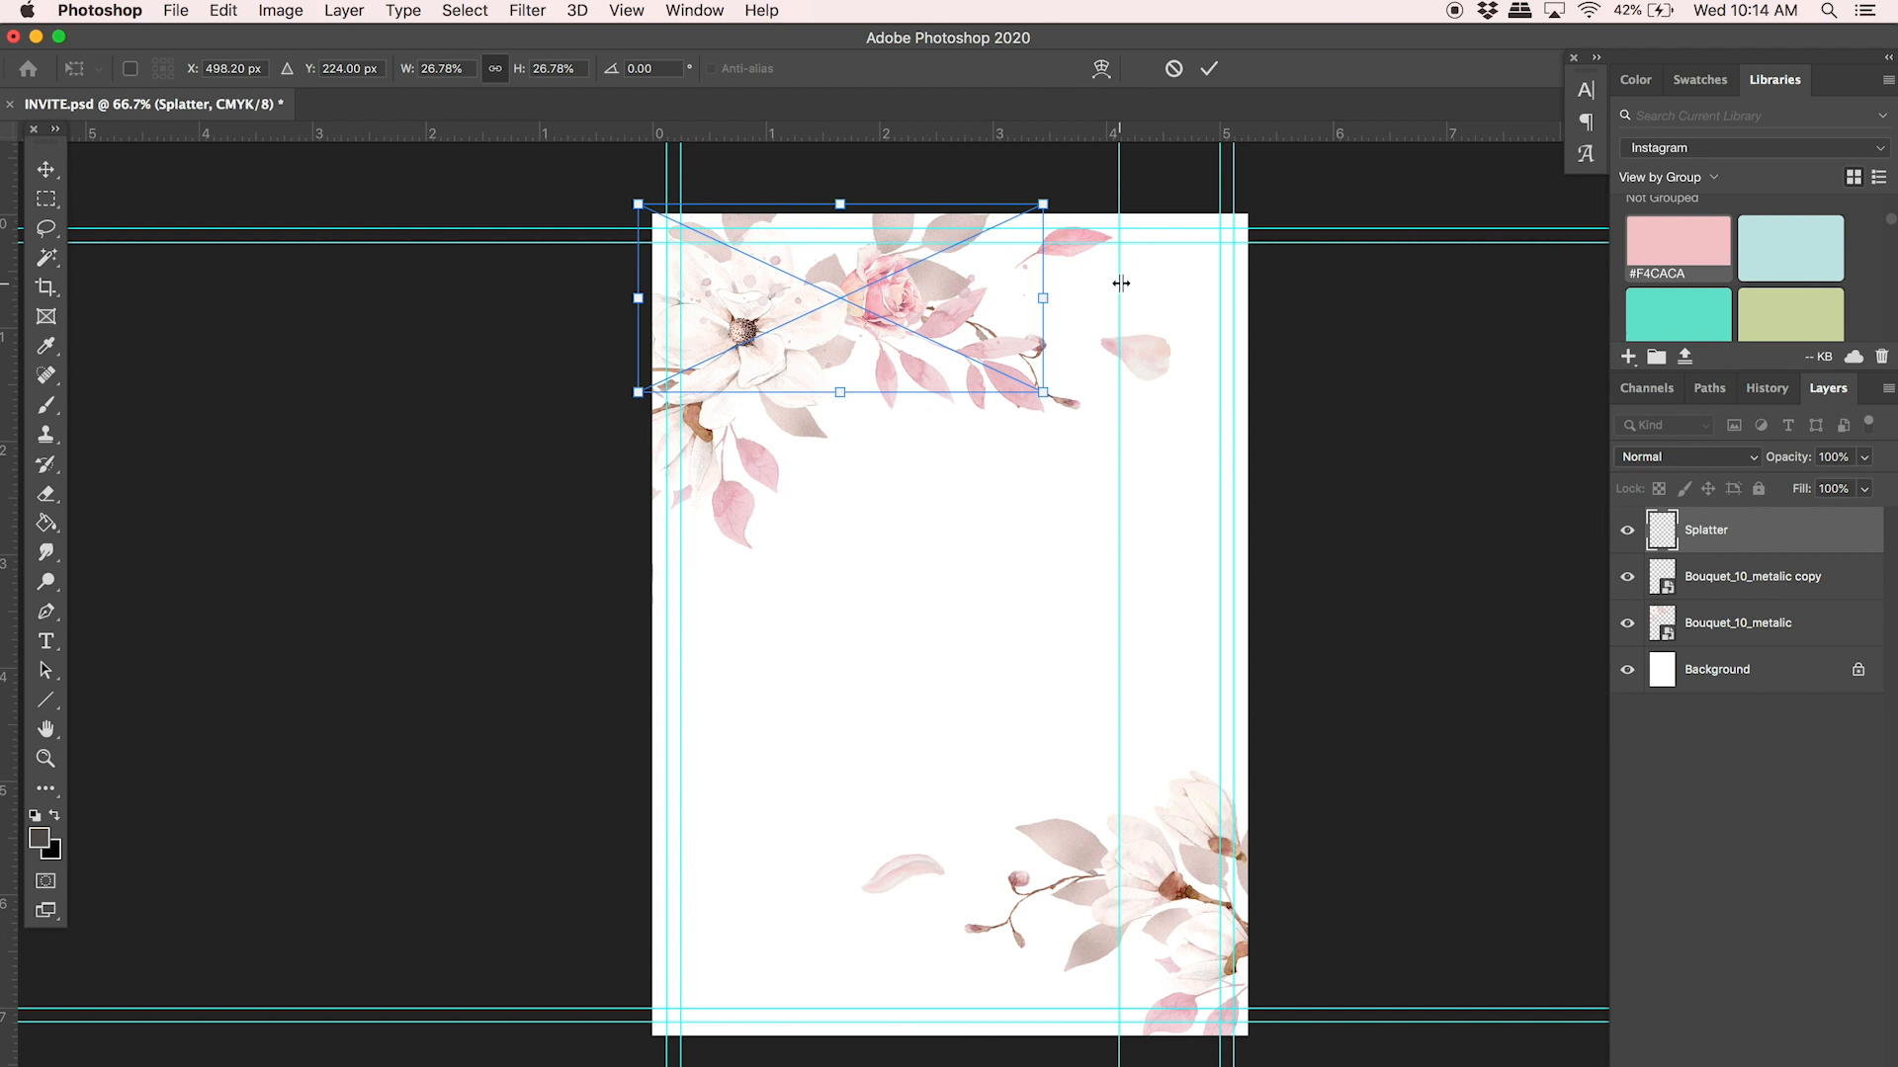
key("super+z")
key("Return")
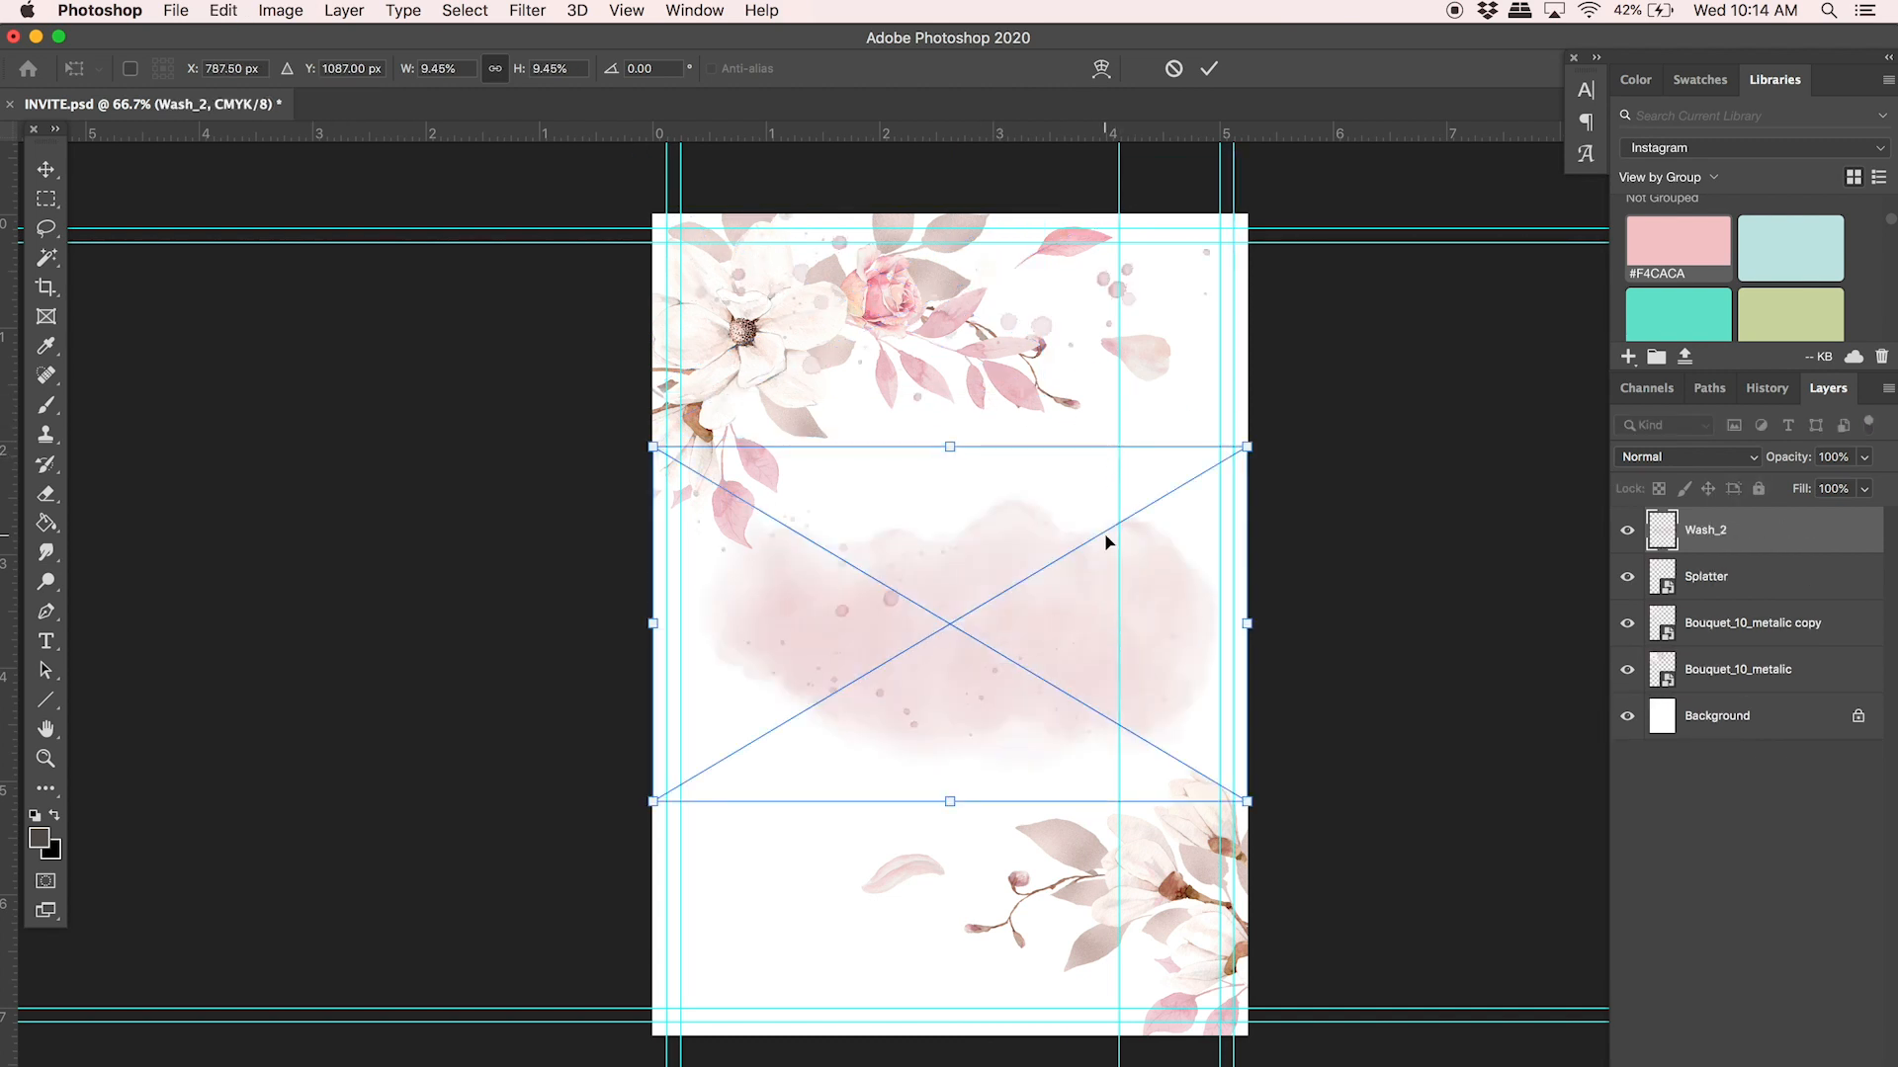
key("Return")
left_click_drag(1117, 429, 956, 429)
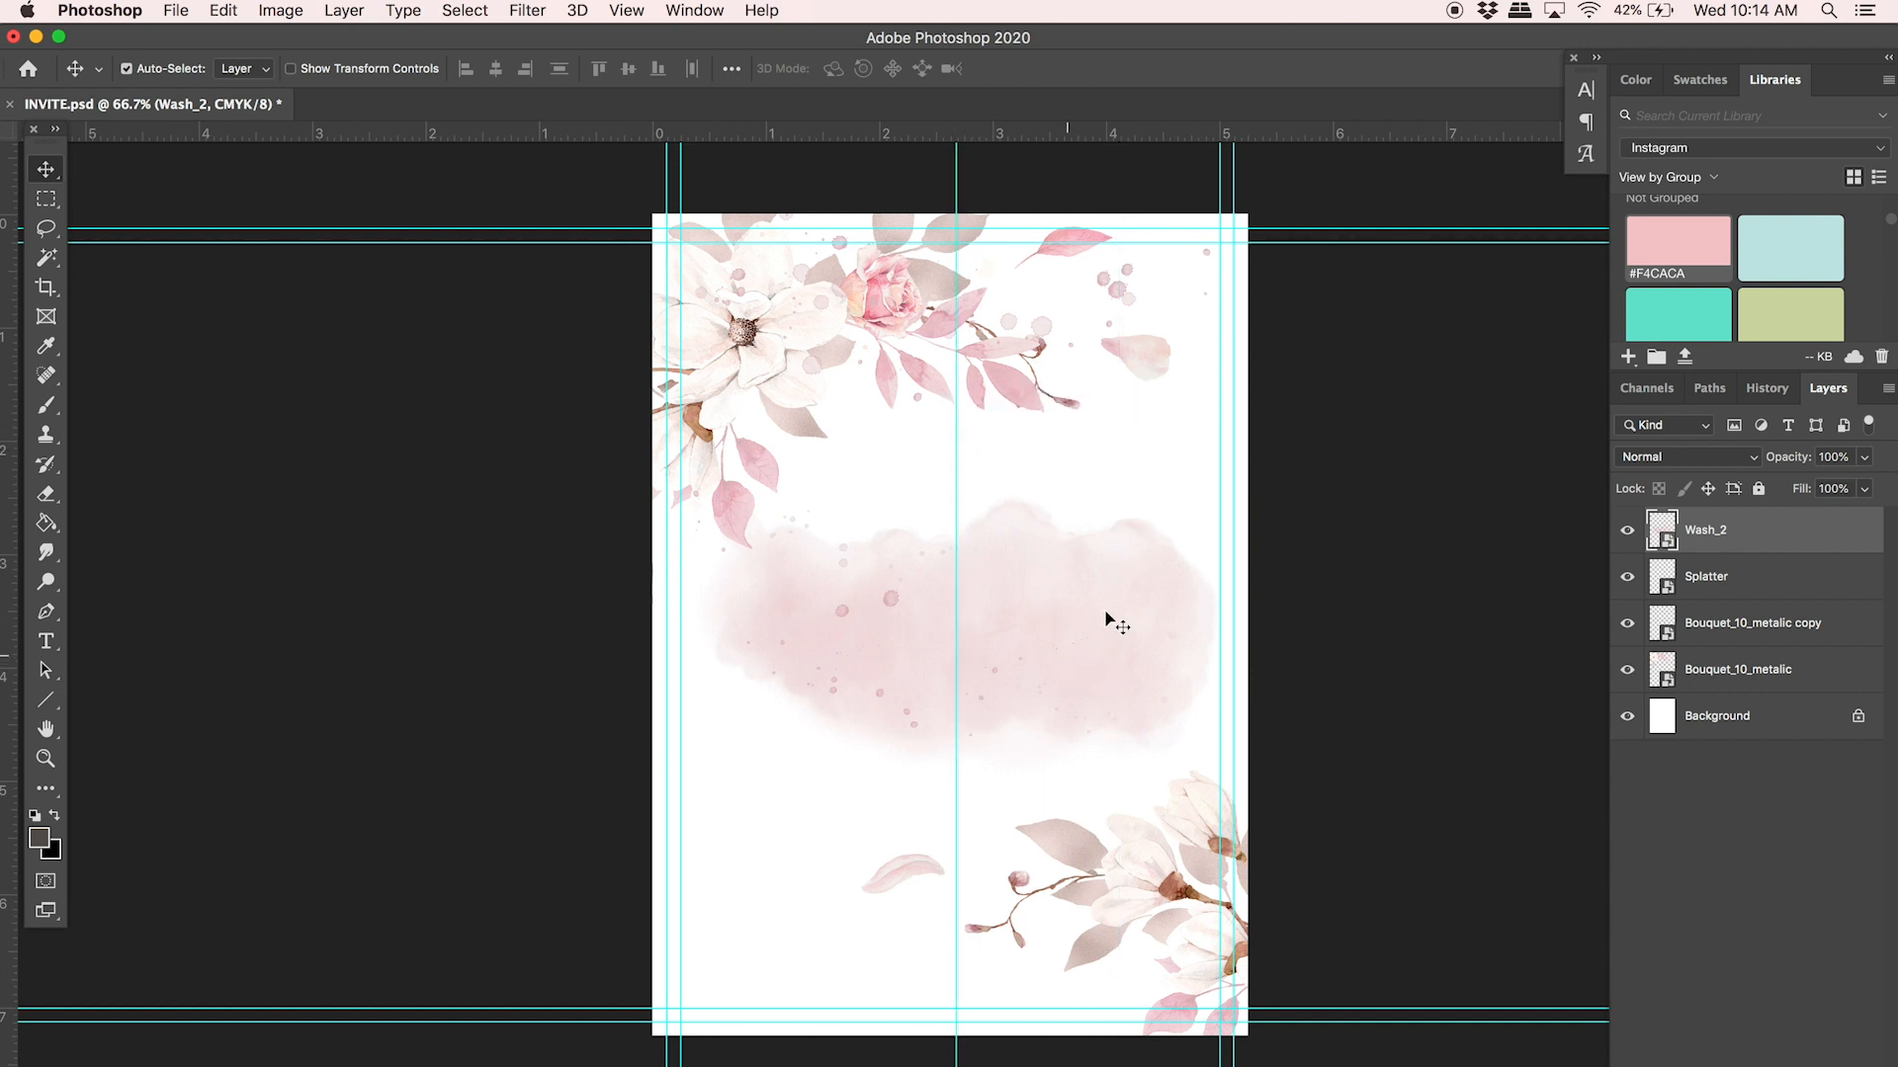
- Enlarge Wash_2 to about 13%, rotate it to about -27° and move it over the bouquet in the upper-left corner
key("ctrl+t")
left_click_drag(1304, 449, 1178, 352)
left_click_drag(1215, 488, 1424, 373)
left_click(845, 280)
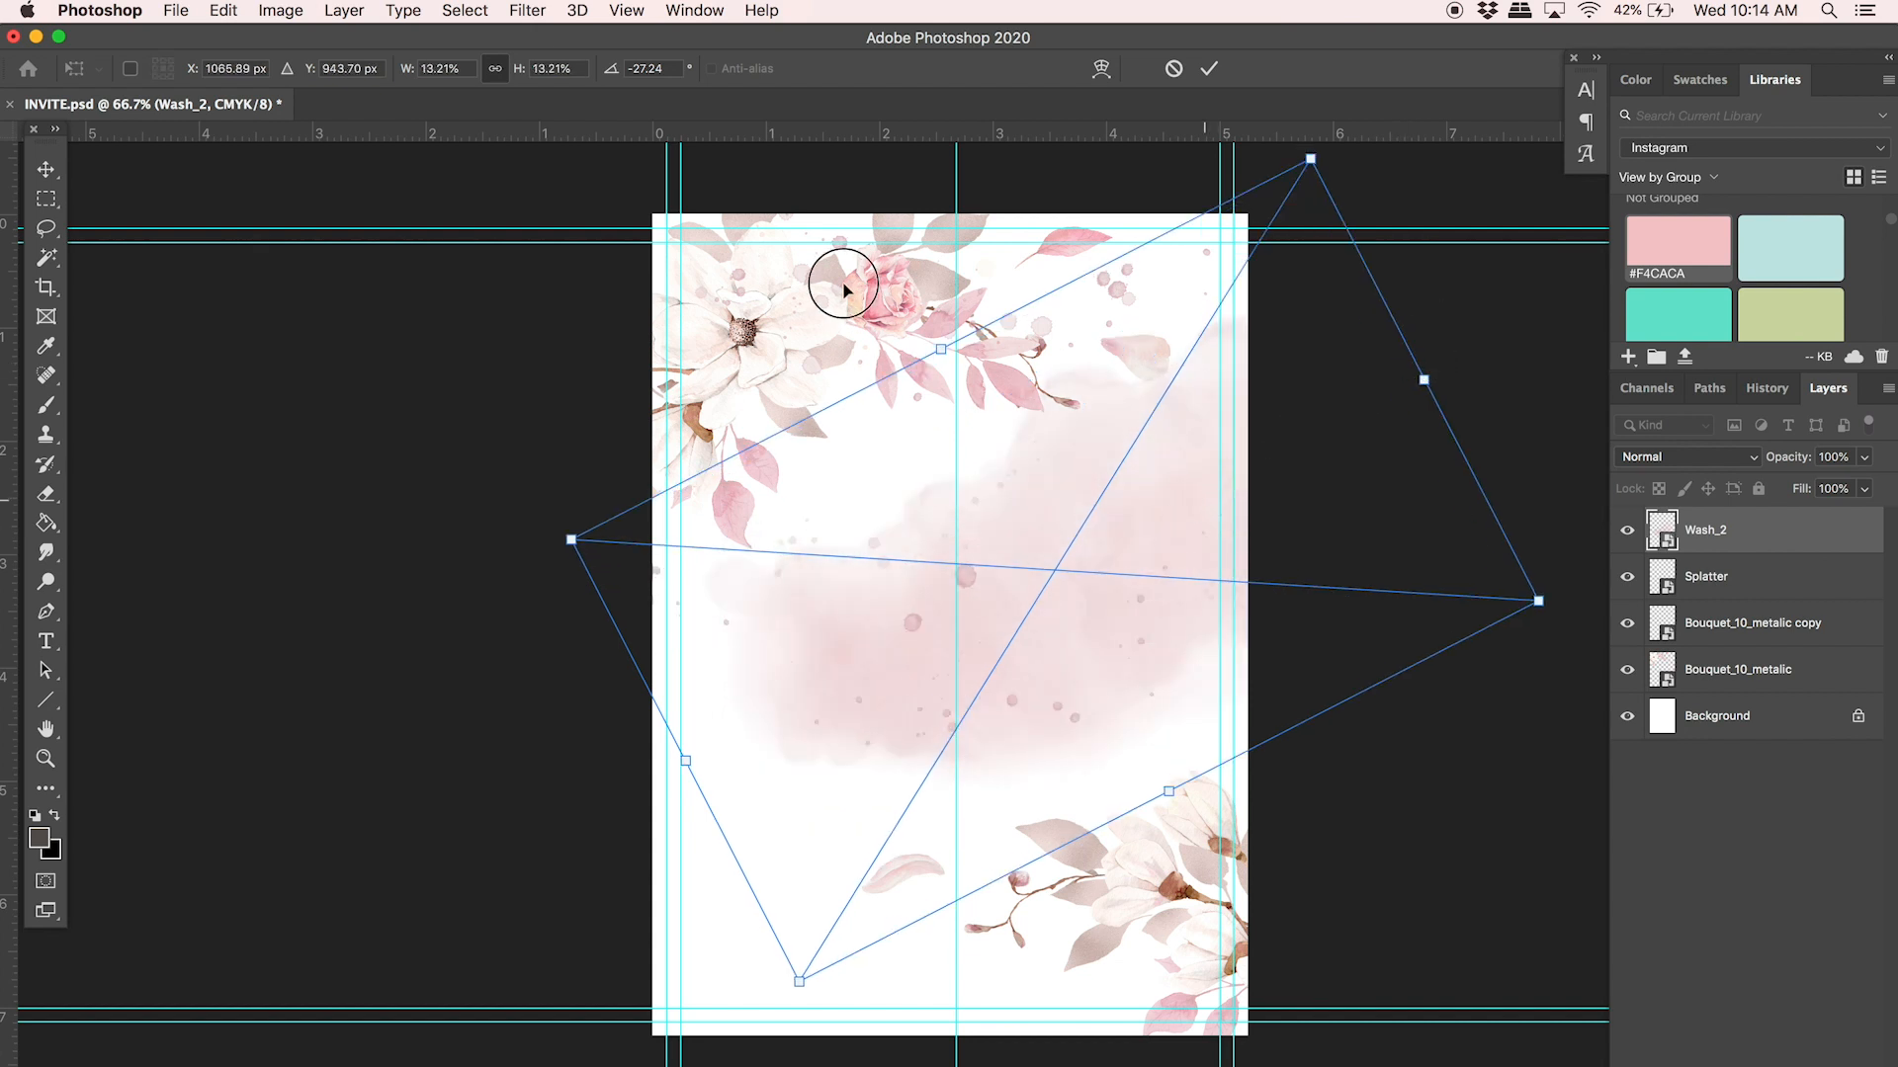
left_click_drag(932, 368, 786, 312)
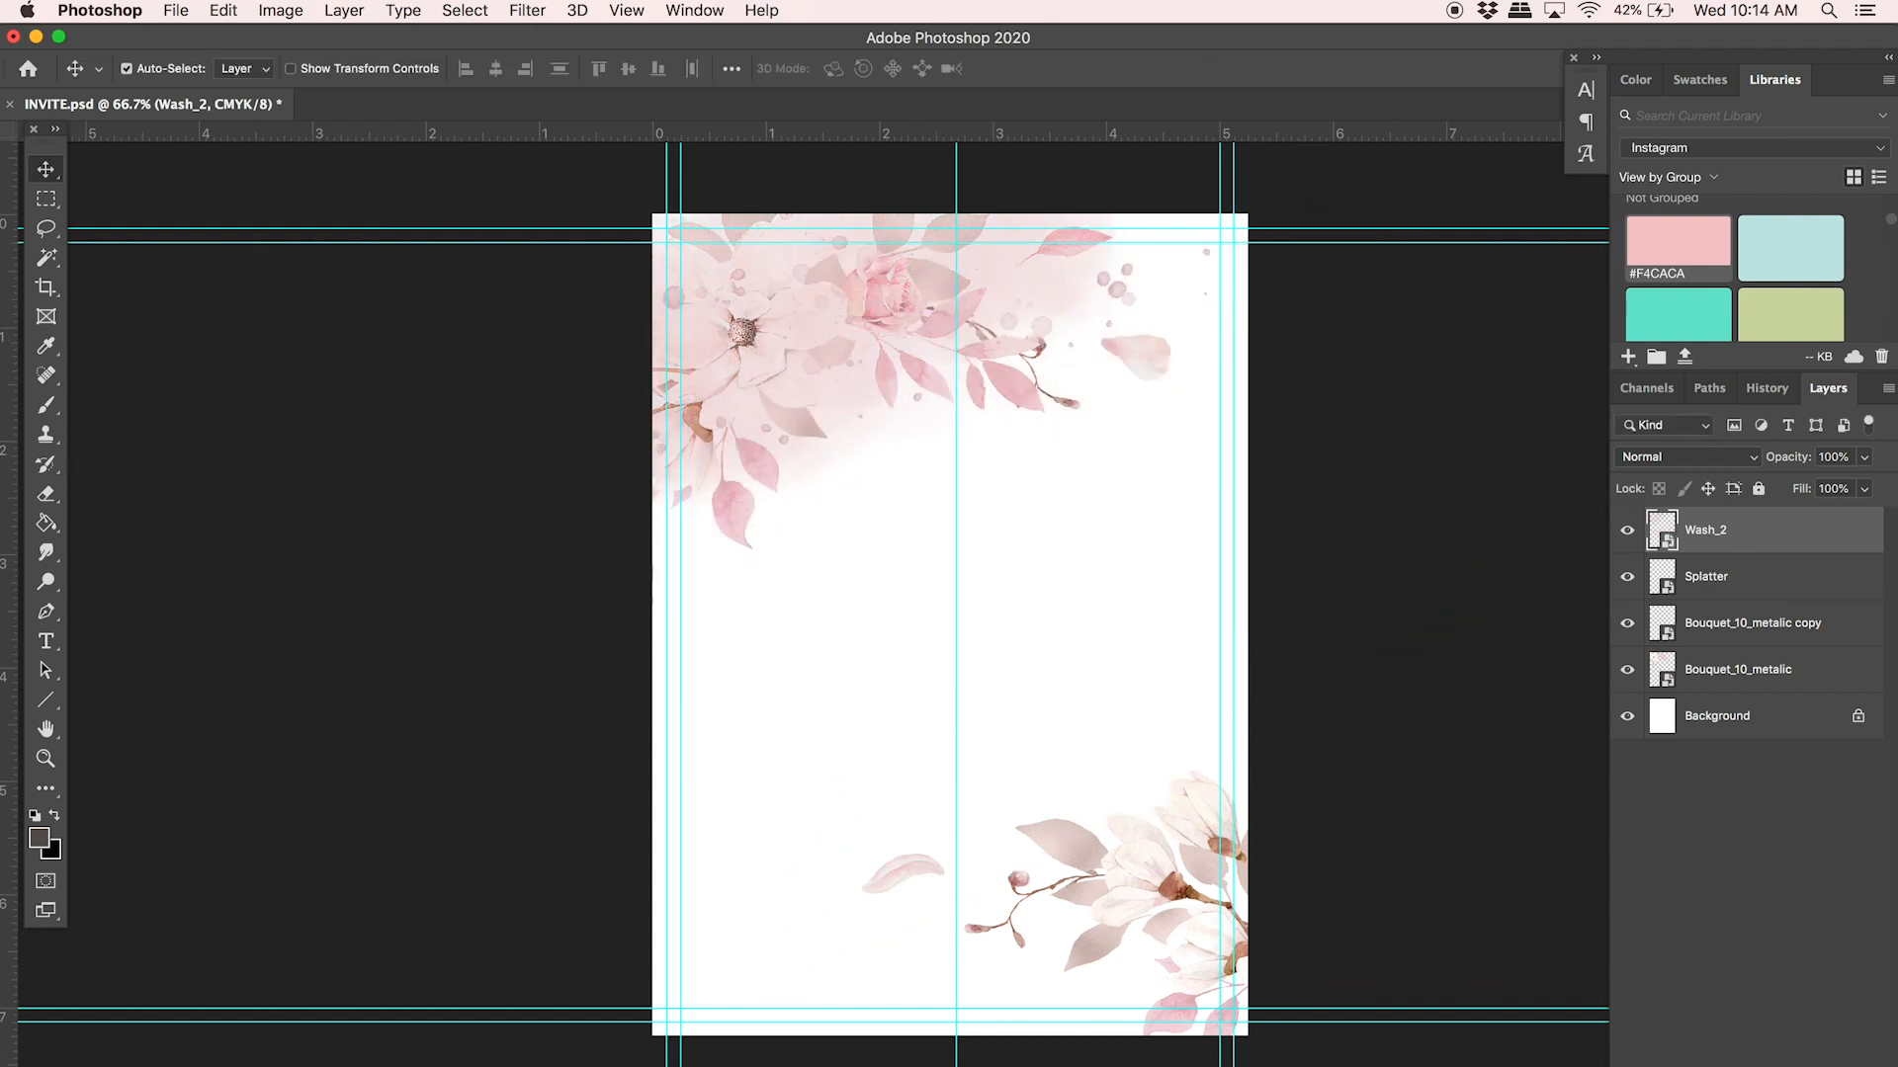
- Move both bouquet layers above Wash_2 and Splatter in the layer order
left_click(1762, 641)
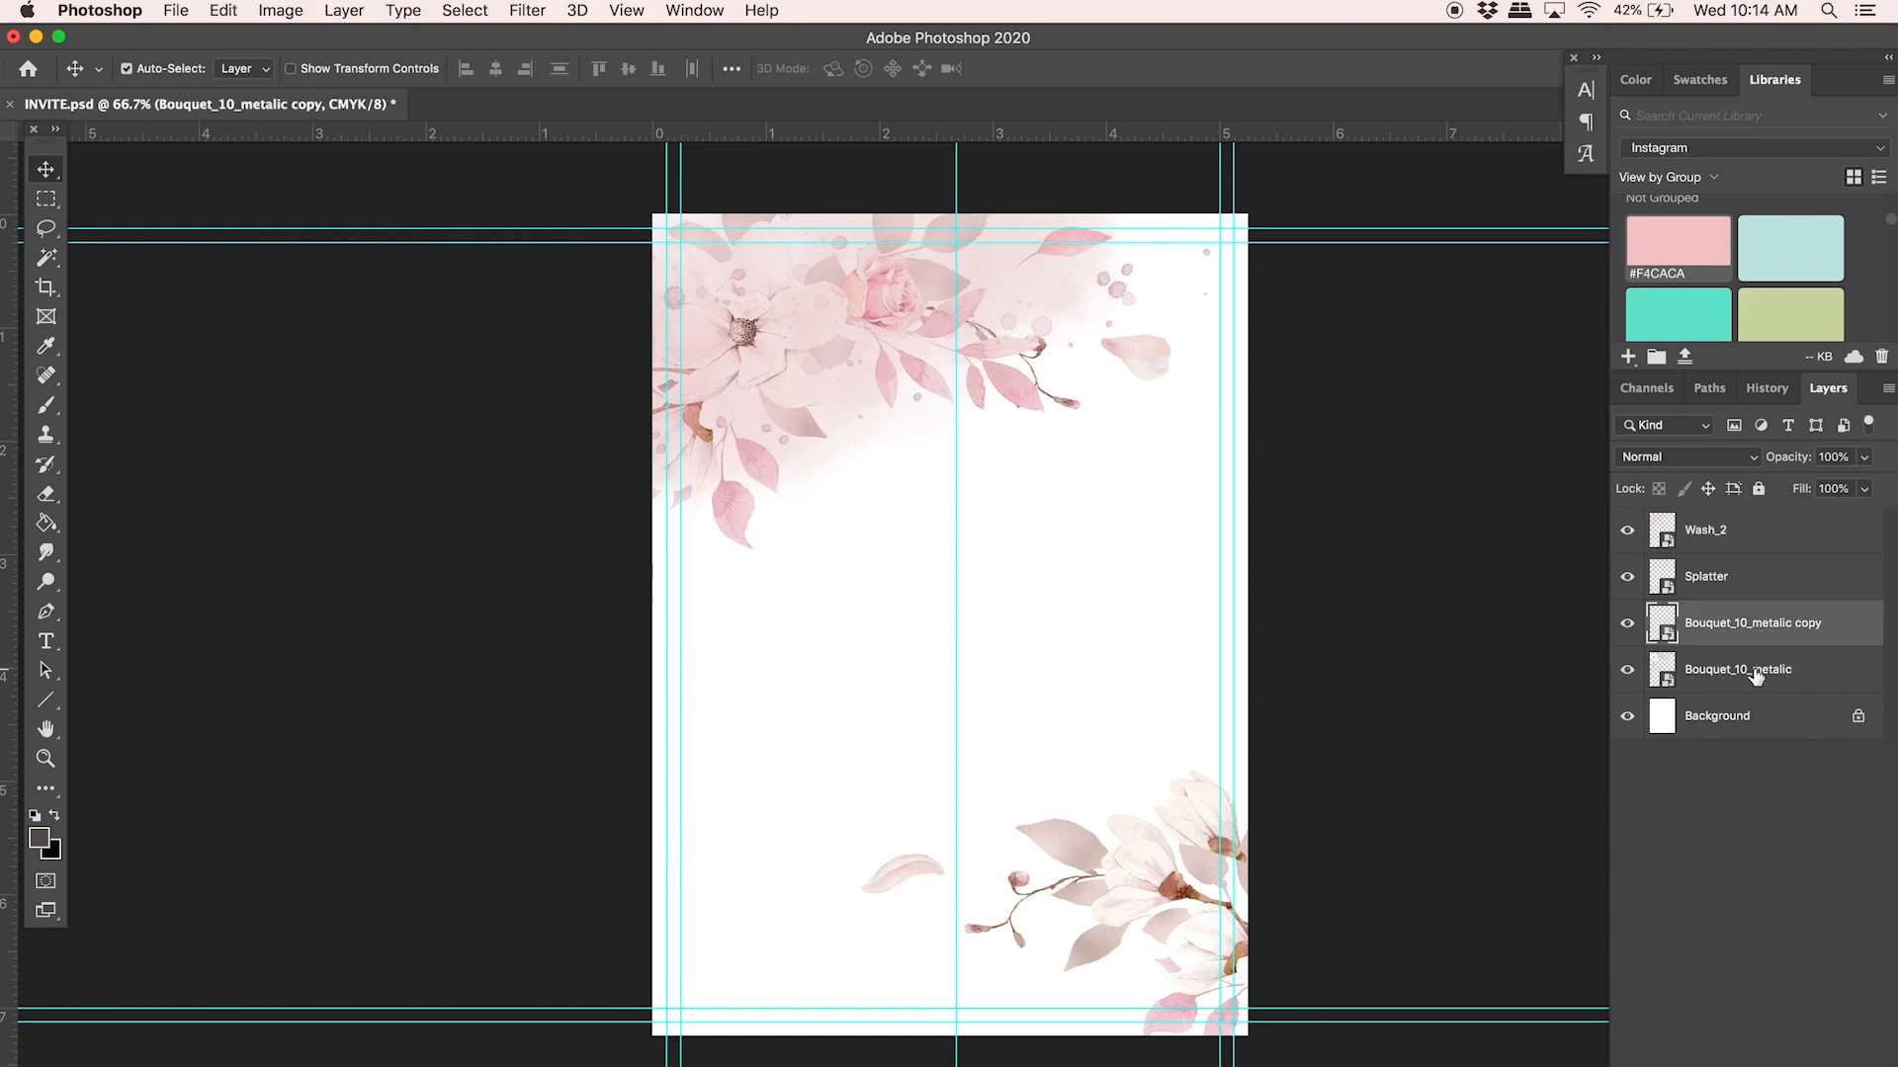
left_click(1790, 656)
left_click(1792, 635, "shift")
left_click_drag(1842, 639, 1821, 513)
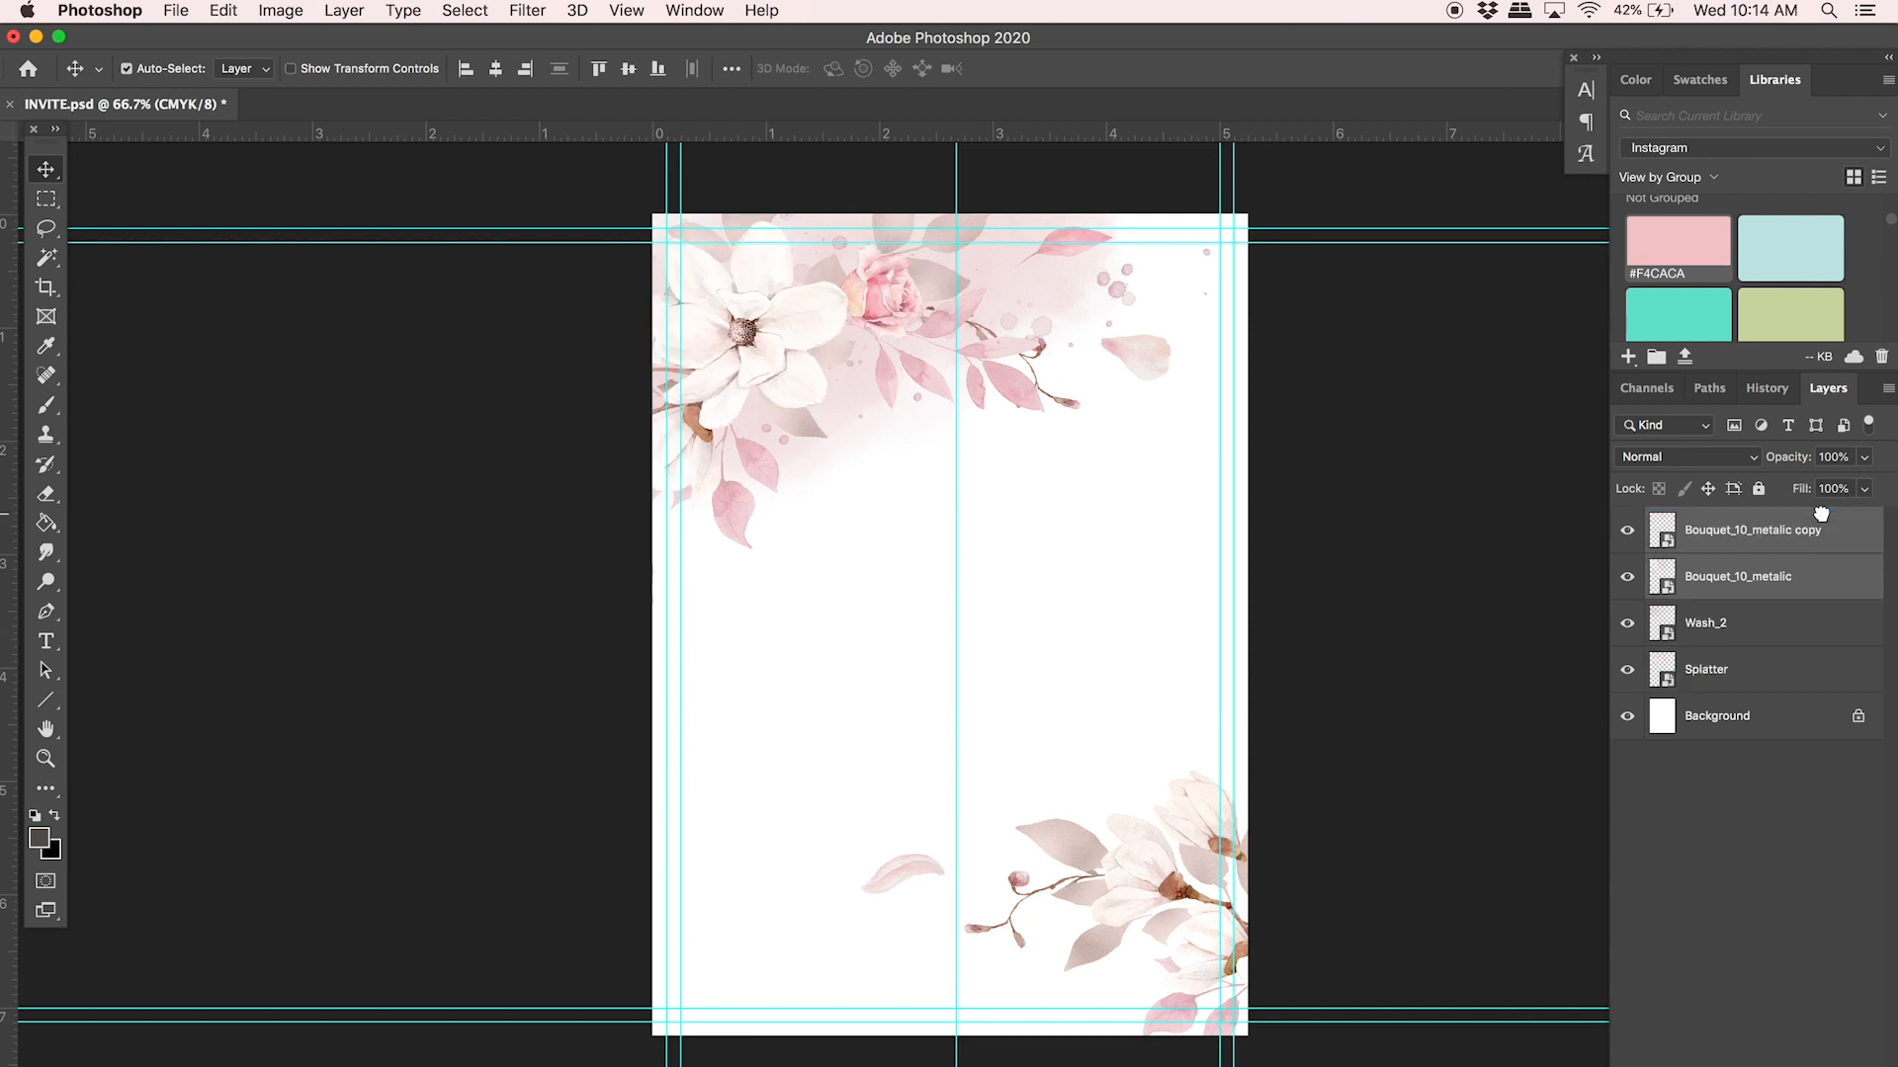
- Shift Wash_2 further toward the card's upper-left corner, behind the bouquet
left_click(1752, 624)
left_click(951, 531)
left_click_drag(1043, 295, 956, 322)
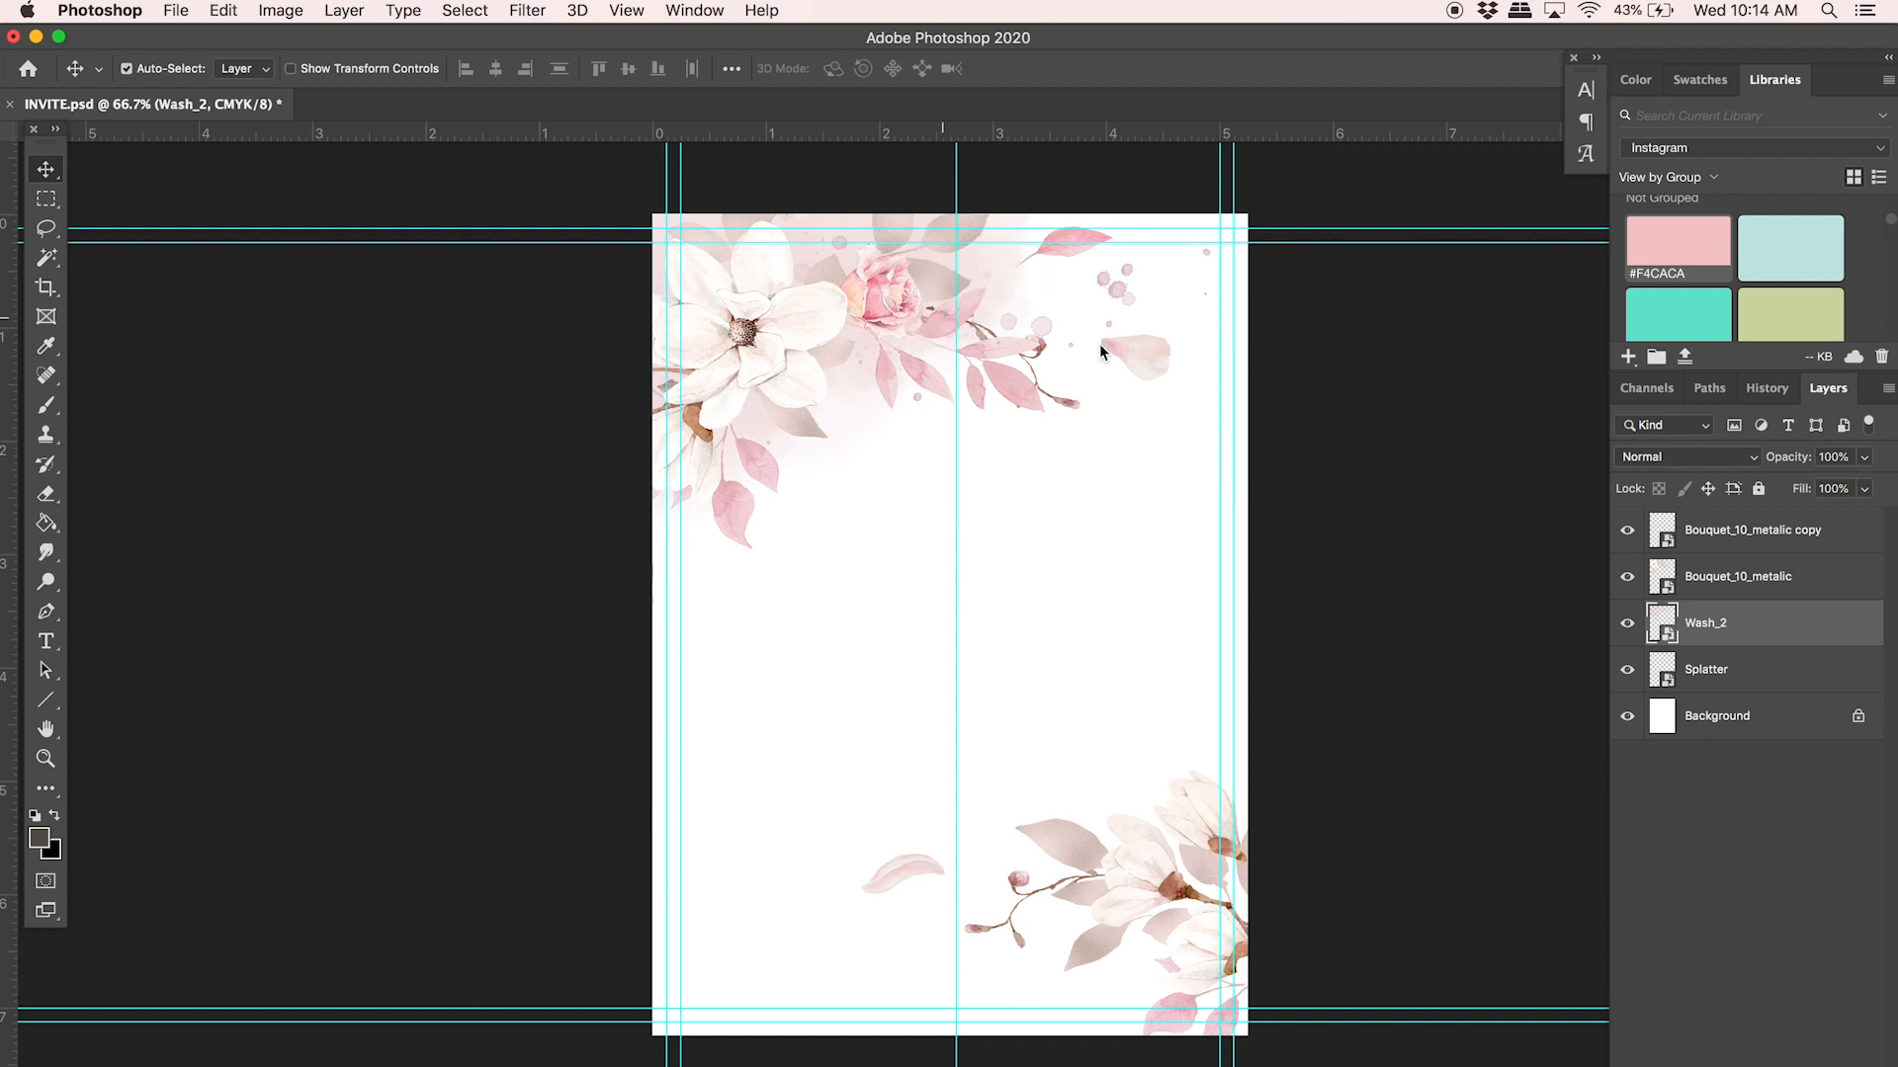
mouse_move(1123, 277)
left_mouse_down()
mouse_move(1112, 263)
mouse_move(1131, 261)
left_mouse_up()
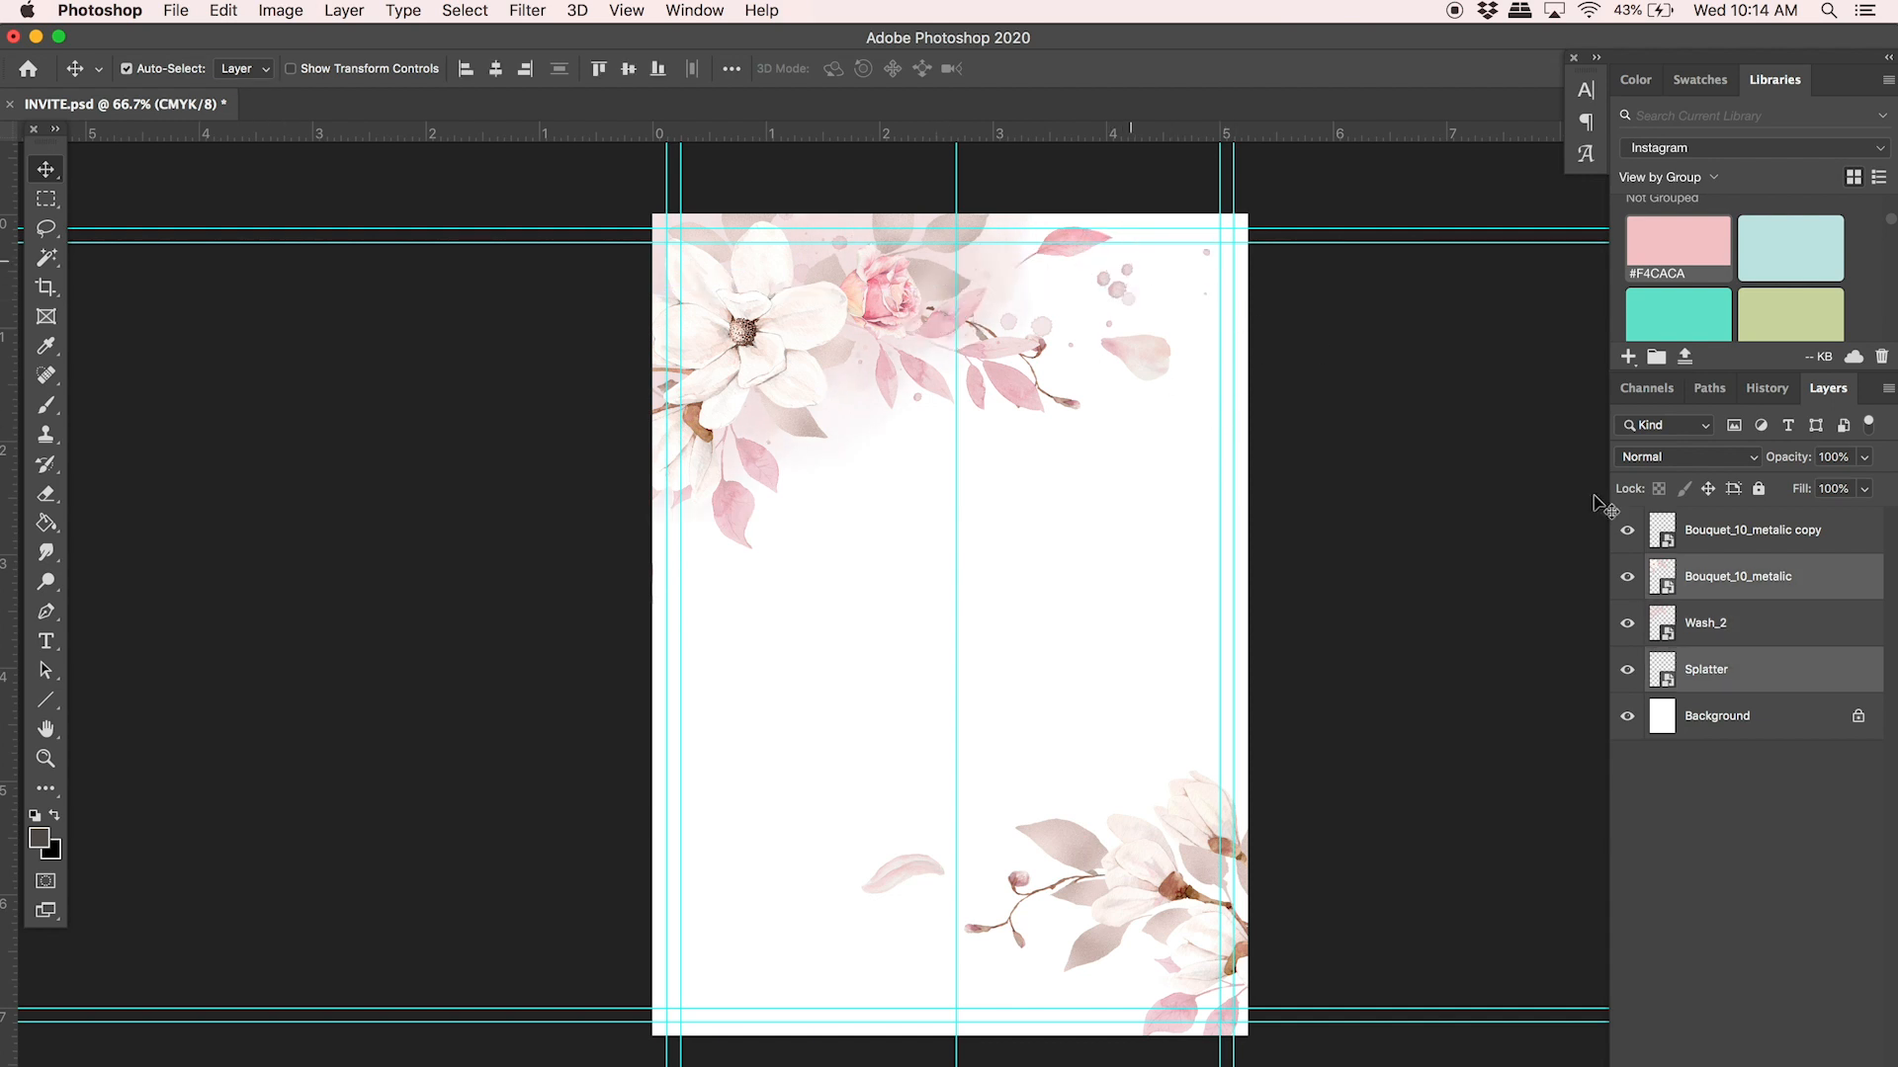
- Duplicate Wash_2, rotate the copy to about 143° and place it behind the bouquet in the card's lower-right corner
left_click(1760, 623)
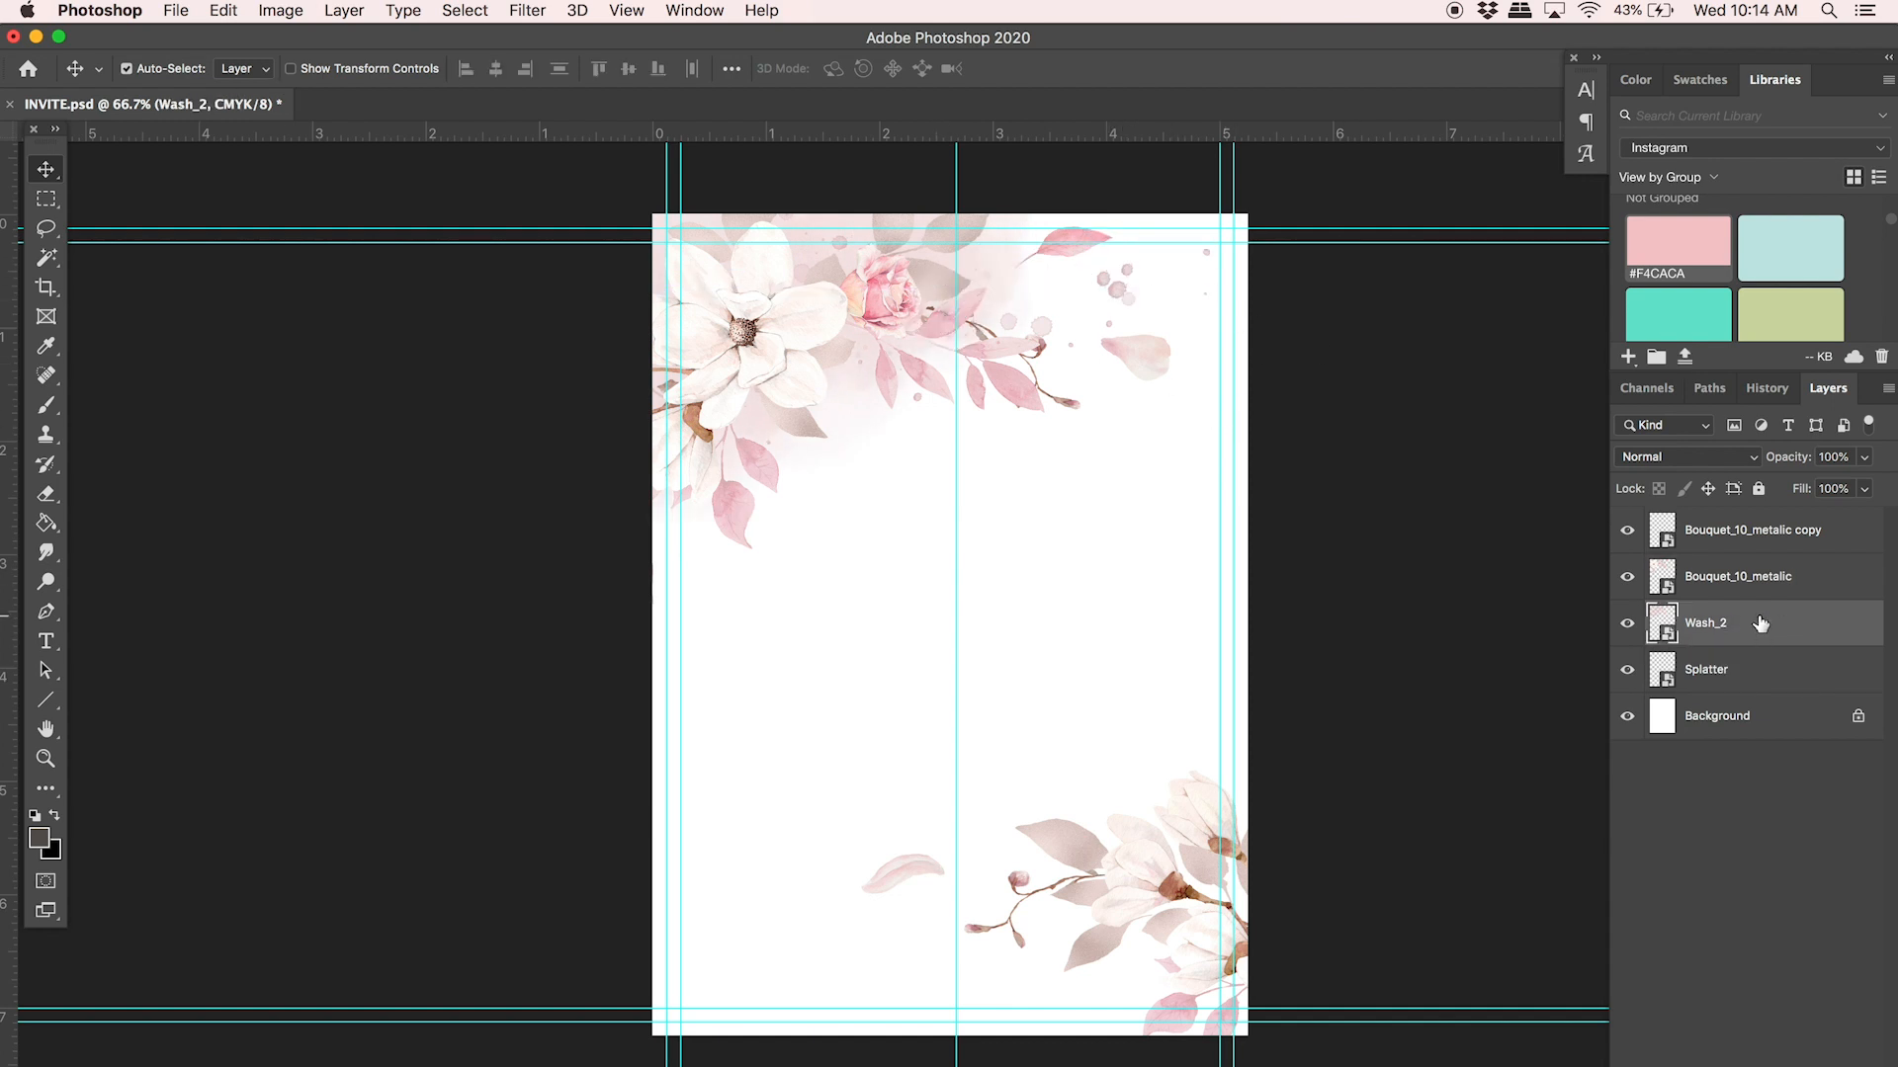
key("super+j")
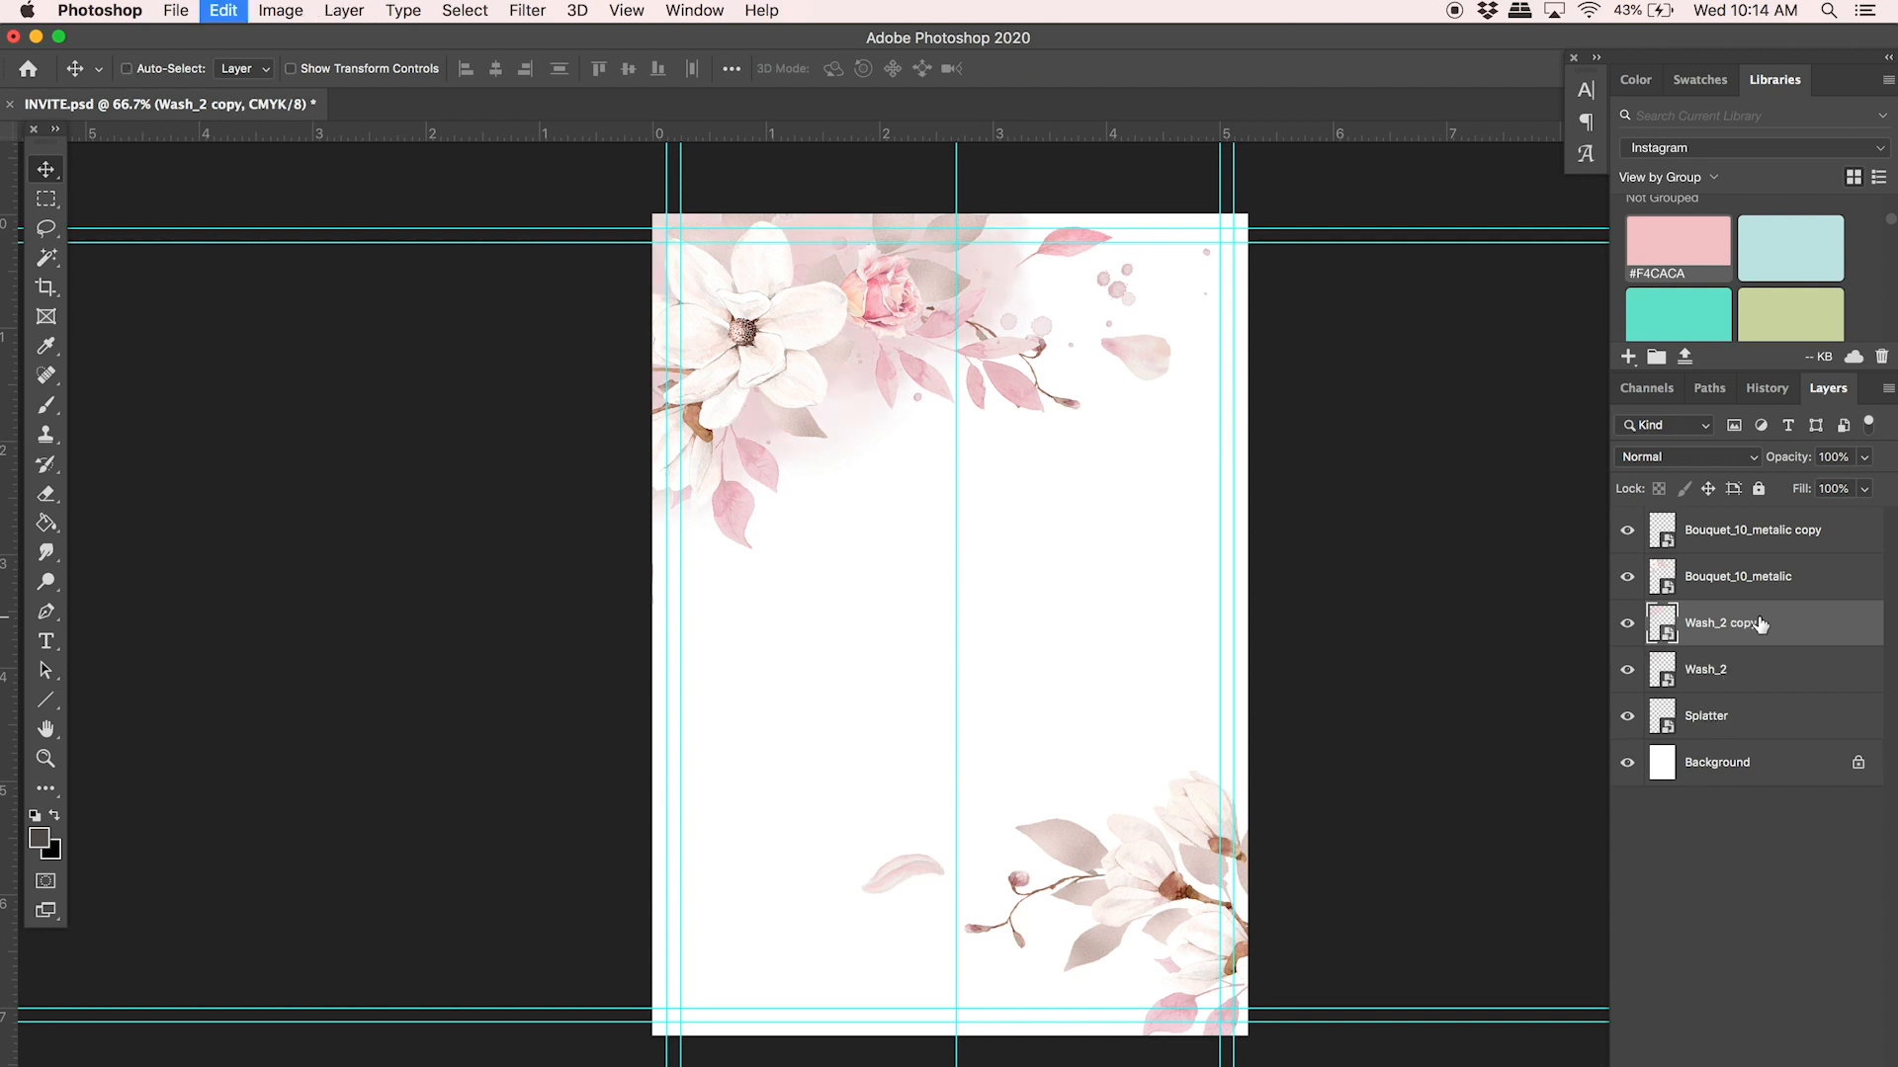
key("super+t")
left_click_drag(1256, 300, 226, 483)
left_click_drag(1101, 606, 1386, 997)
left_click_drag(1334, 847, 1377, 888)
left_click_drag(1440, 538, 1482, 606)
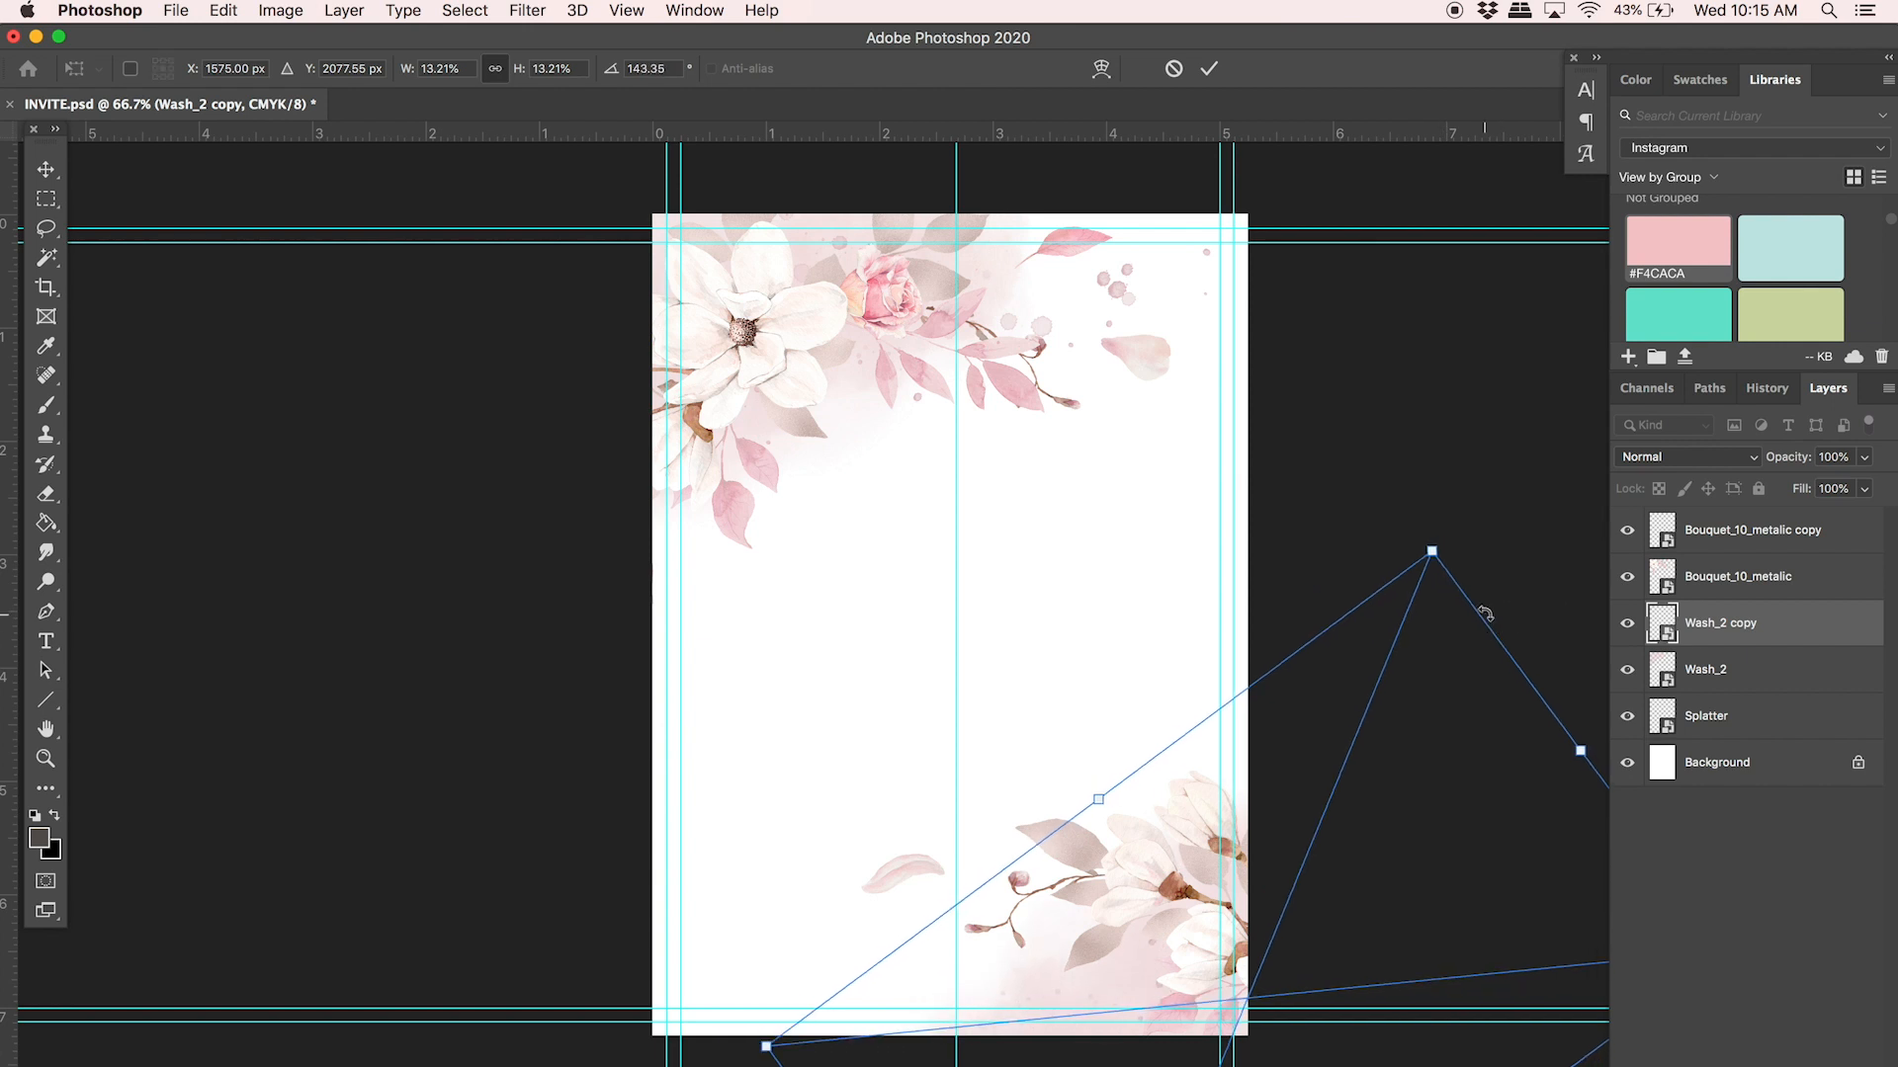
key("Return")
left_click_drag(1130, 933, 1059, 935)
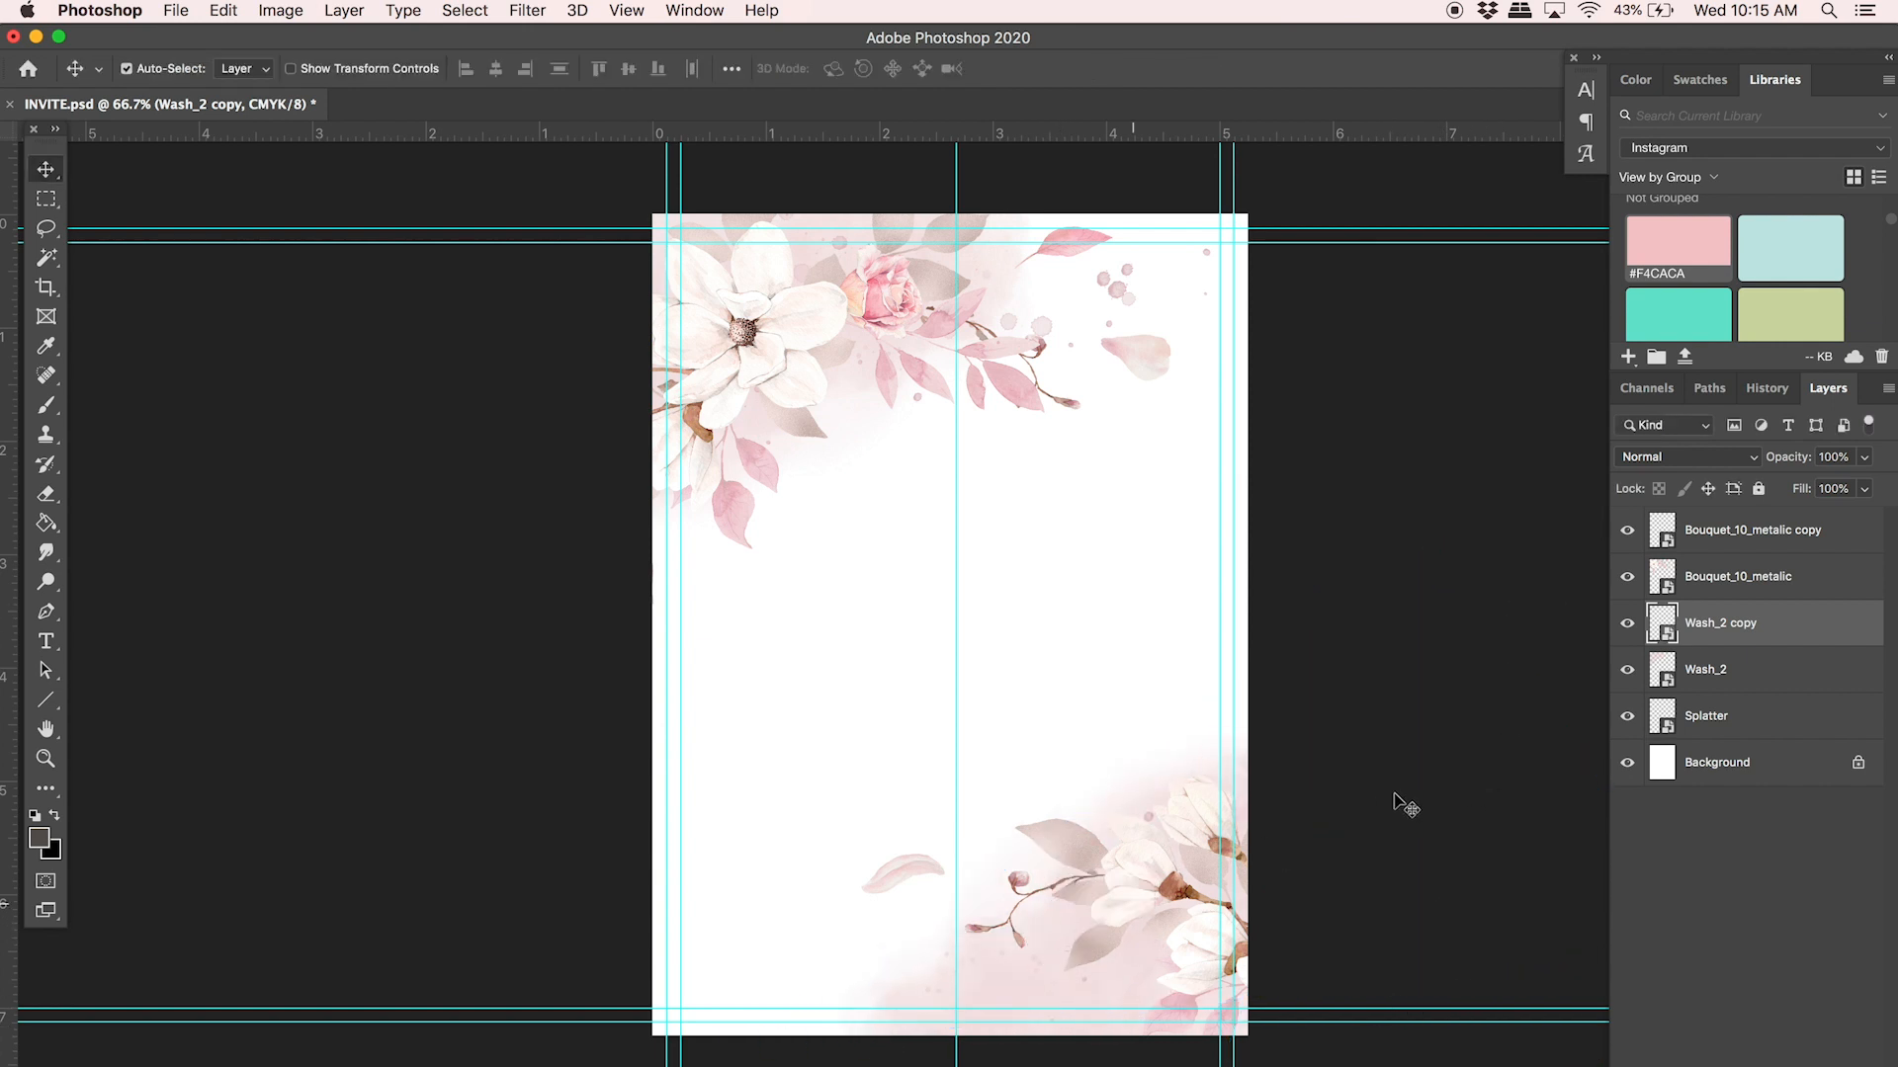
- Rotate the Wash_2 copy to about -54° and reposition it so the wash spreads up the card's right edge
key("super+t")
left_click_drag(1418, 431, 1409, 423)
left_click(971, 472)
left_click_drag(971, 473, 1186, 1052)
mouse_move(1227, 782)
left_mouse_down()
mouse_move(1292, 774)
mouse_move(1254, 770)
left_mouse_up()
key("Return")
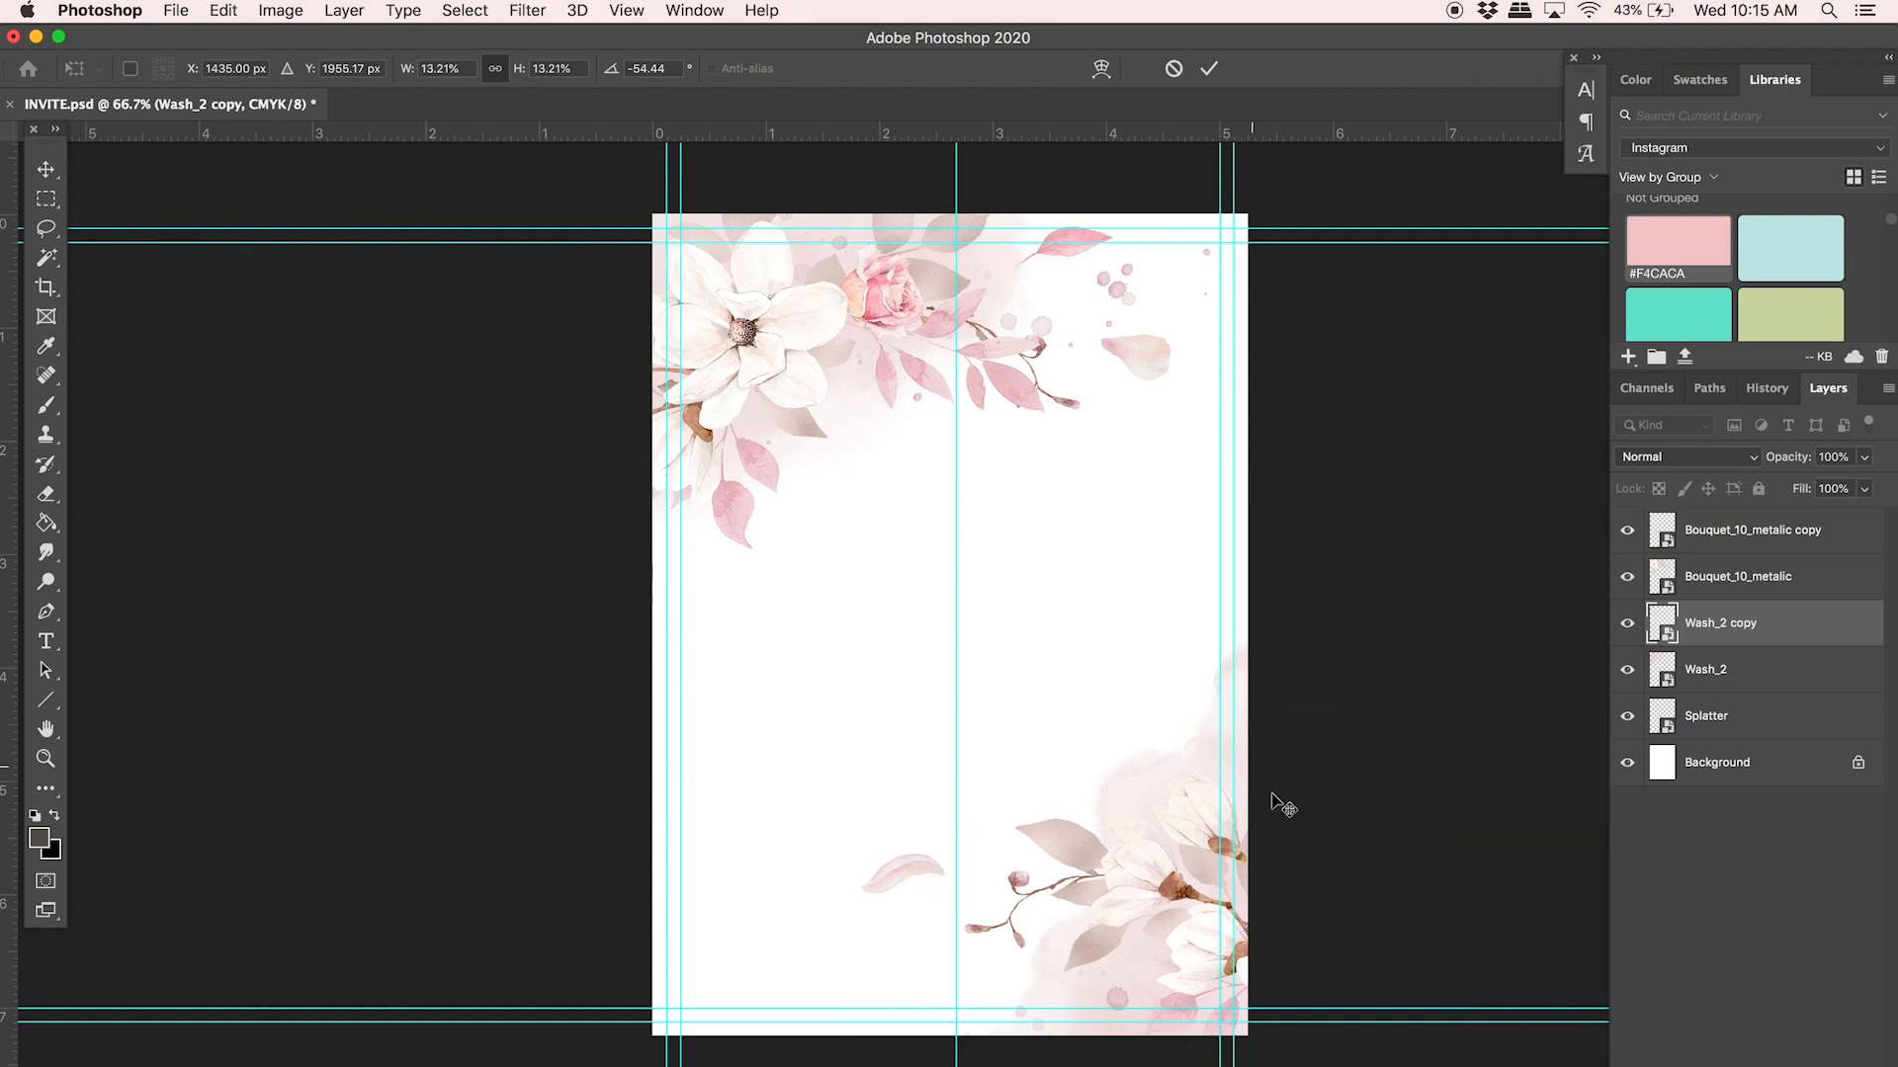
- Rotate the original Wash_2 and reposition it so the wash runs down the card's left edge below the upper bouquet
left_click_drag(694, 521, 686, 627)
left_click(1016, 555)
left_click(834, 223)
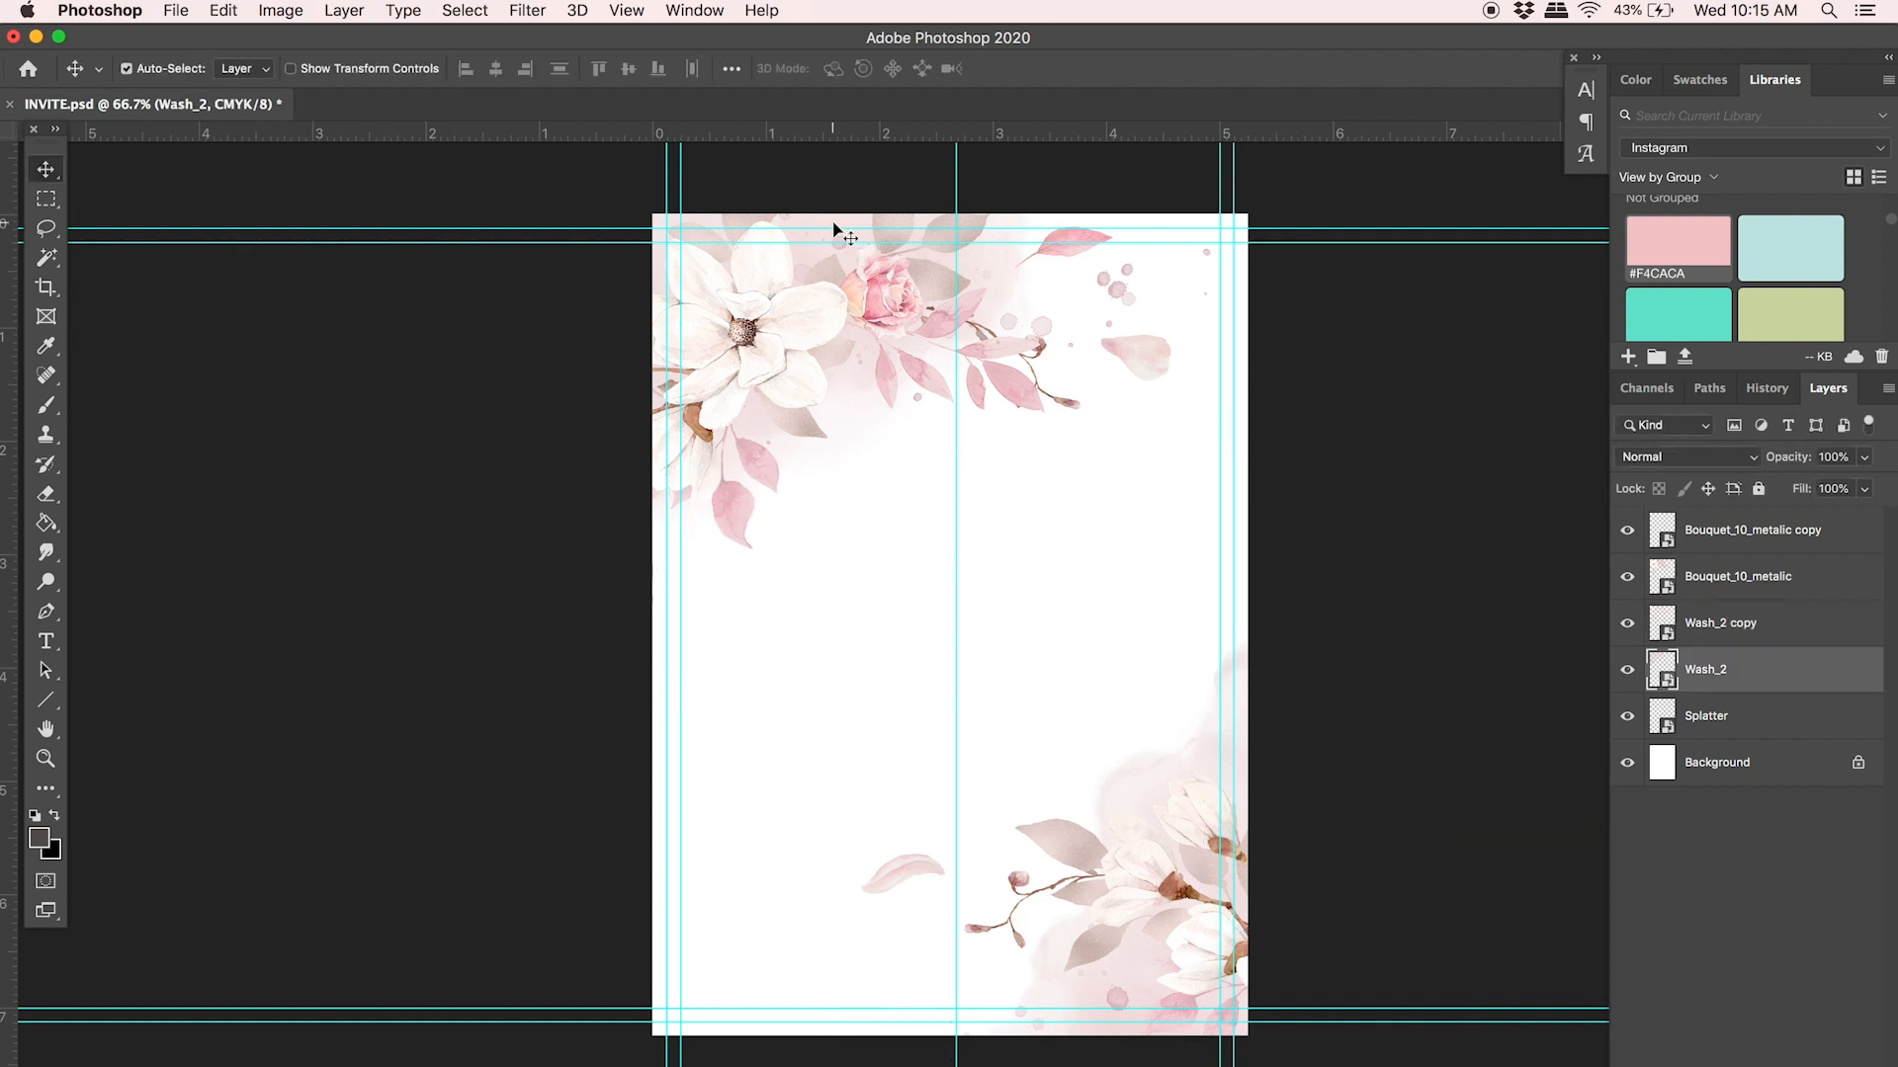
key("super+t")
left_click_drag(883, 289, 949, 483)
left_click_drag(1216, 339, 571, 721)
left_click_drag(858, 689, 816, 539)
key("Return")
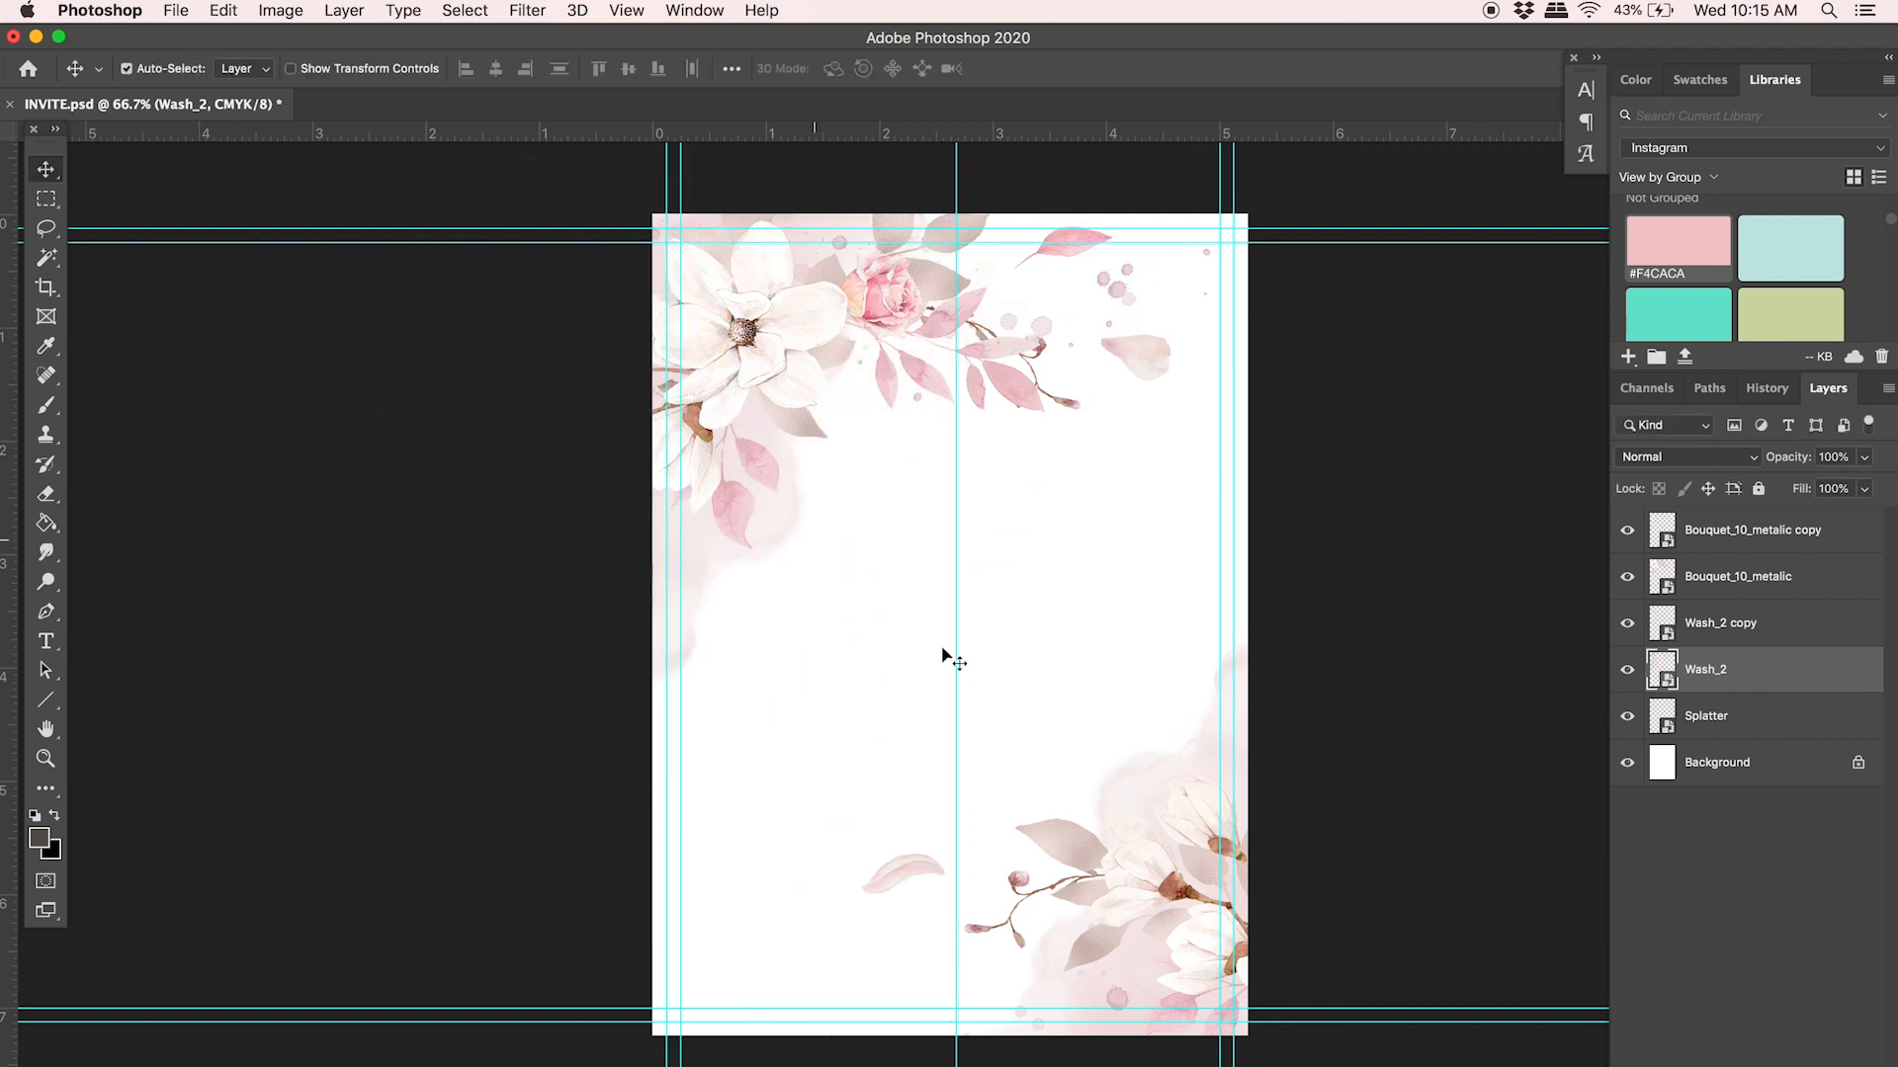
- Duplicate the Splatter layer, rotate the copy to about 143° and place it along the card's lower edge
left_click(1121, 298)
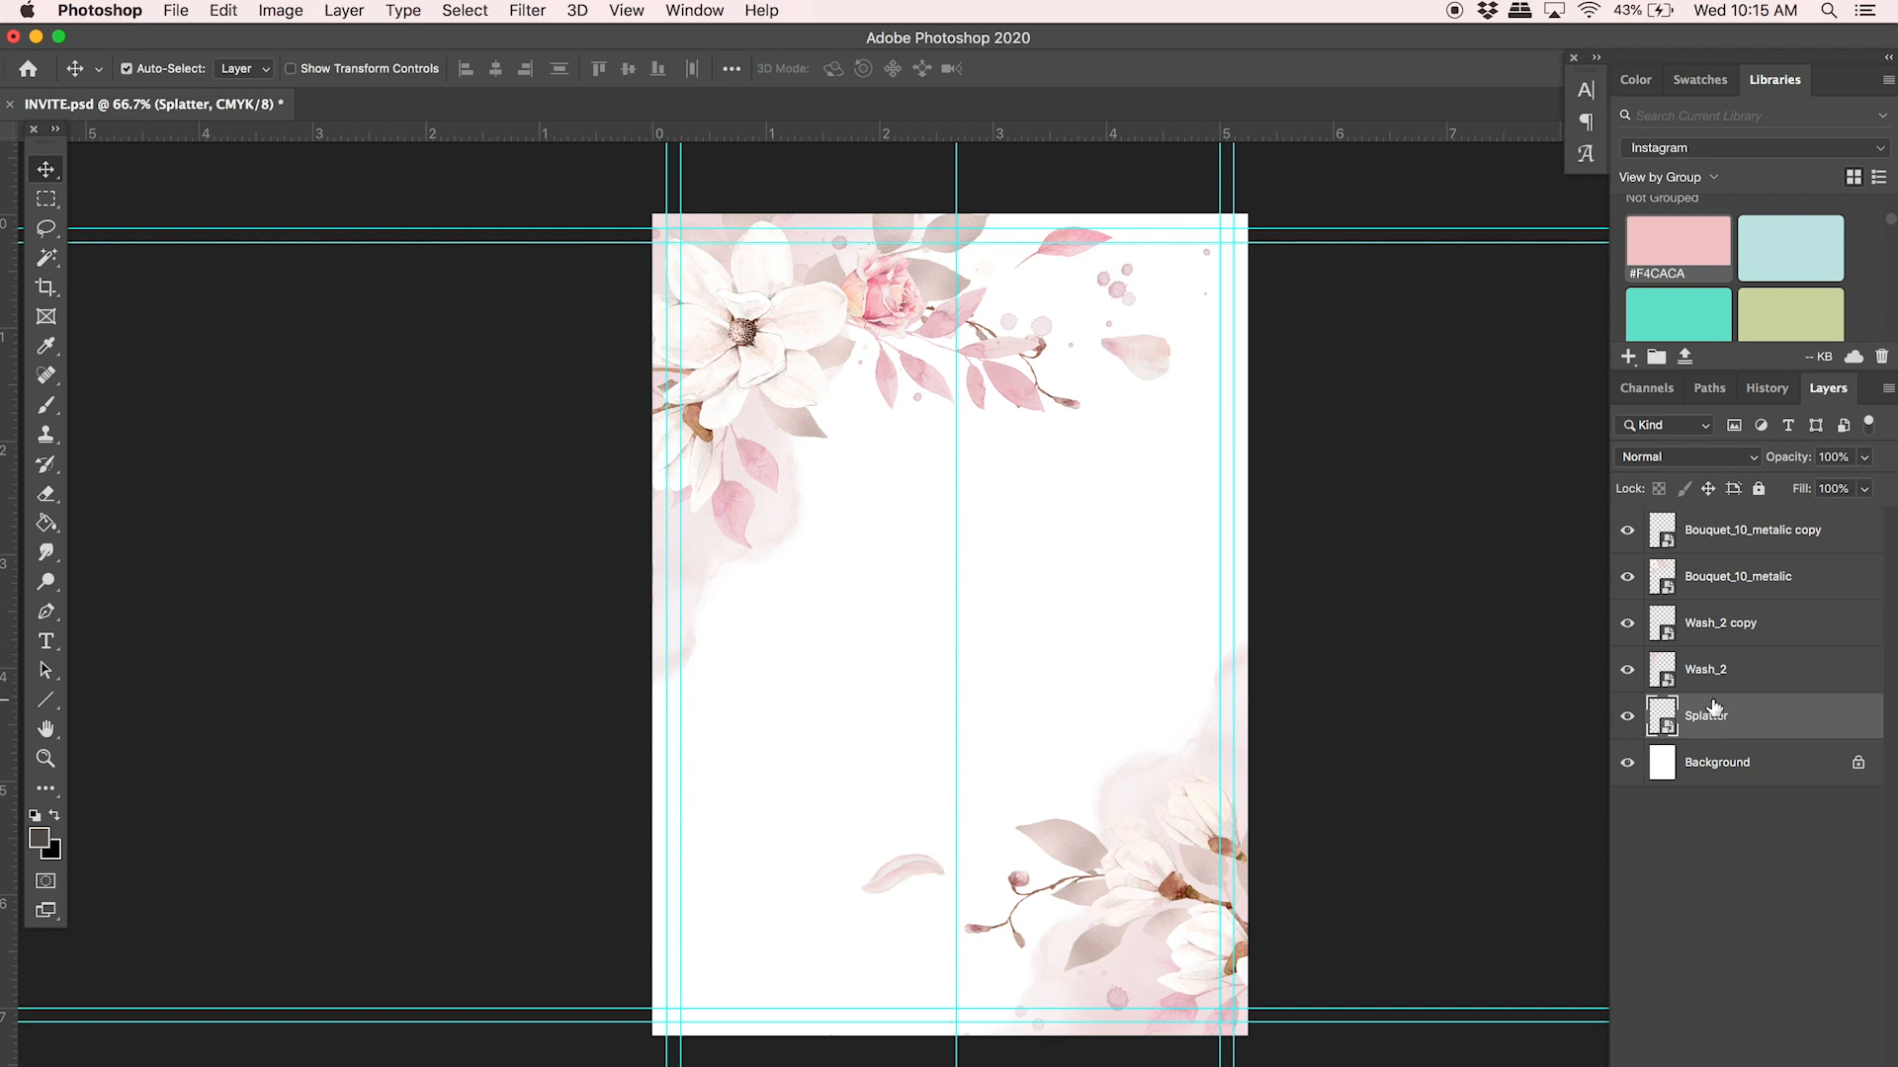
key("ctrl+j")
key("ctrl+t")
left_click_drag(1364, 185, 751, 558)
left_click_drag(941, 583, 914, 1033)
left_click_drag(1115, 895, 1228, 860)
left_click_drag(1016, 848, 993, 912)
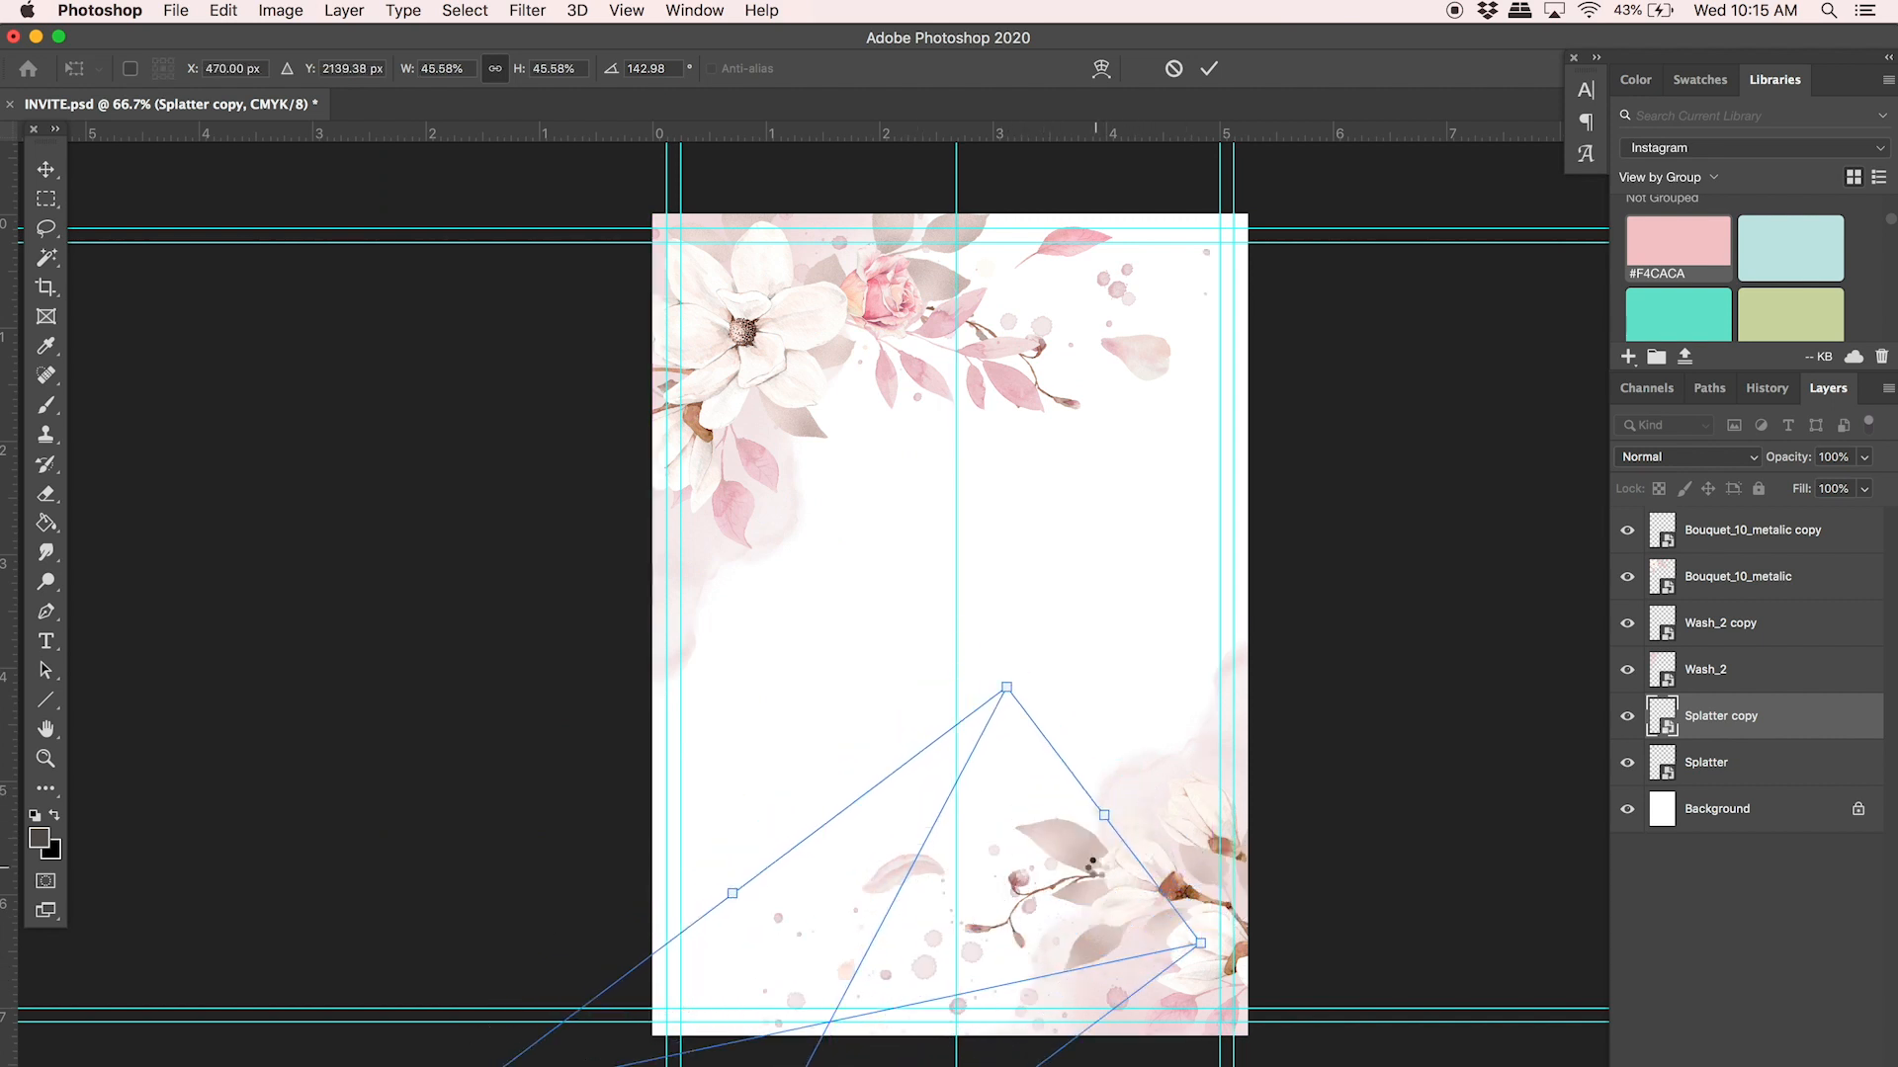
key("Return")
- Rotate the Splatter copy further and move it down so its dots scatter beside the lower-right bouquet
key("ctrl+t")
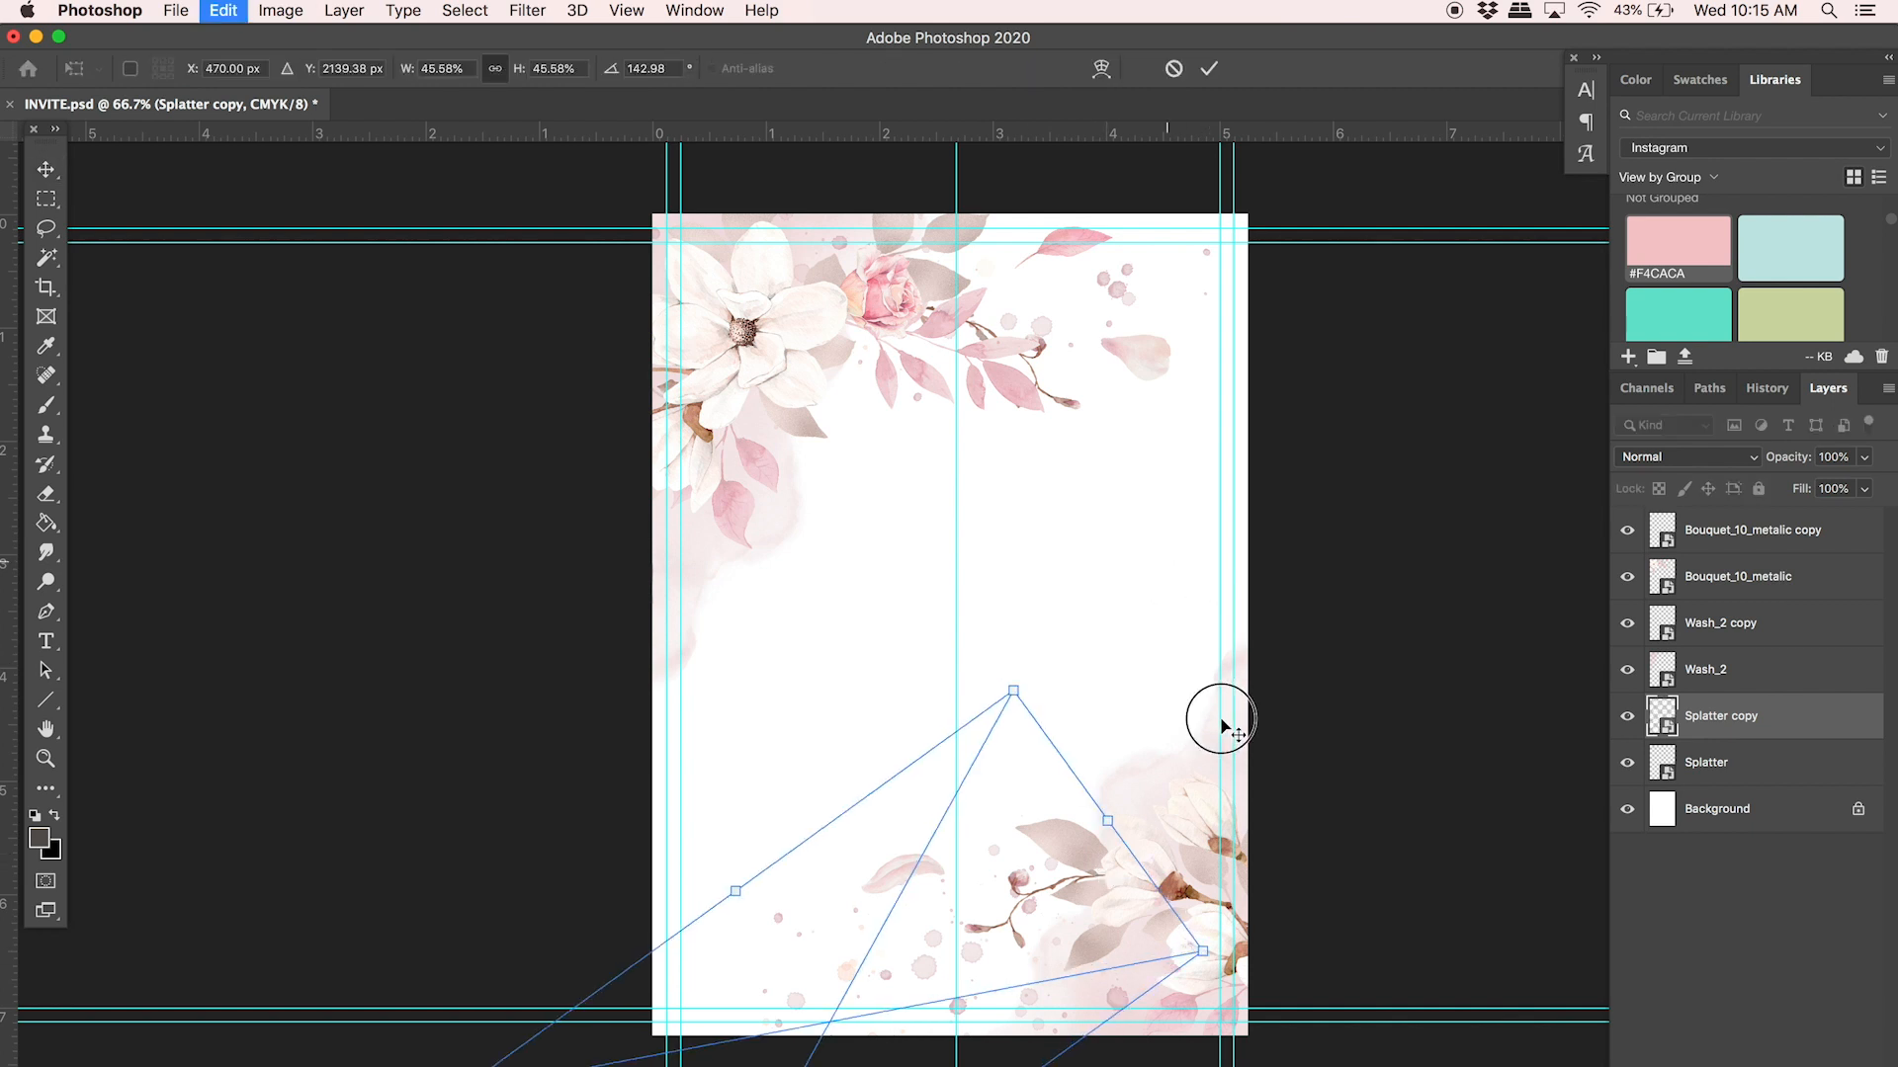
left_click_drag(1220, 720, 1236, 643)
left_click_drag(1034, 907, 877, 951)
key("Return")
left_click_drag(876, 940, 877, 937)
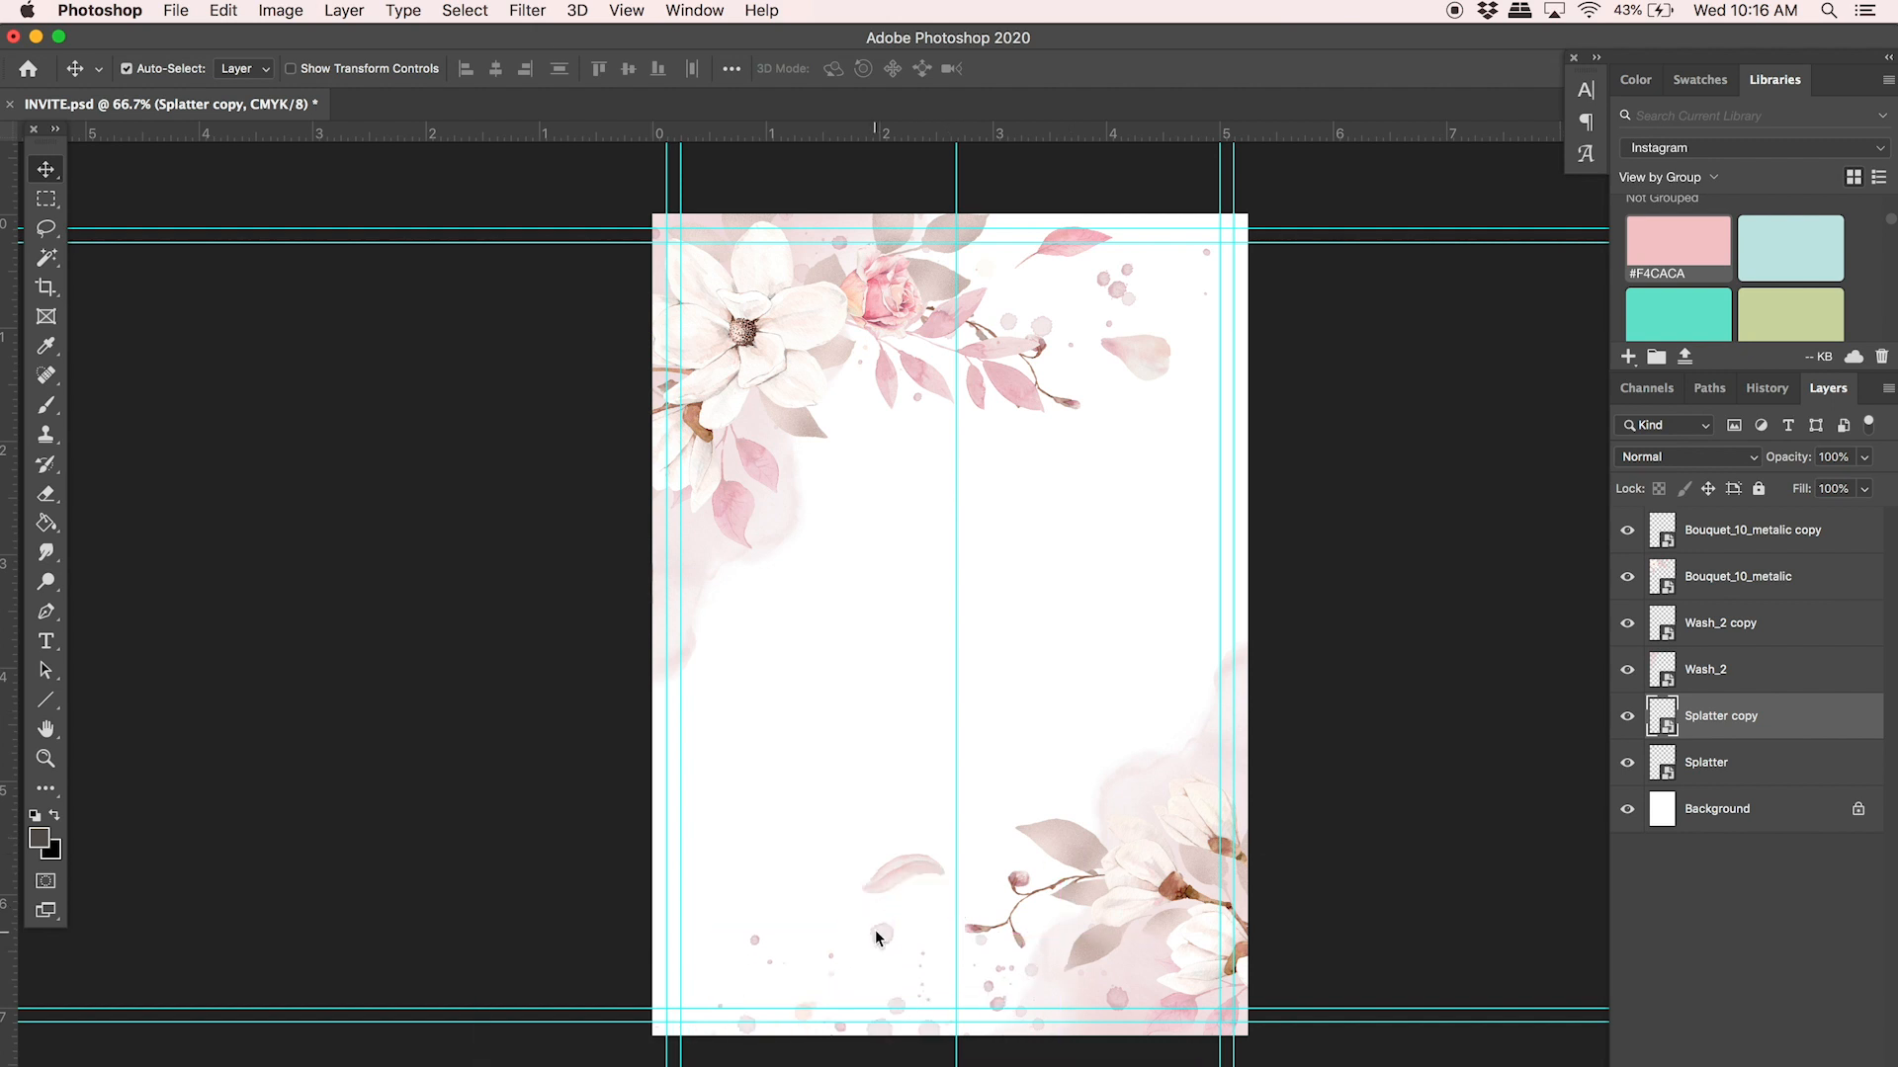
- Reduce the Splatter copy's opacity to 63% and shift it left along the card's lower edge
left_click(1864, 457)
left_click_drag(1831, 483, 1826, 486)
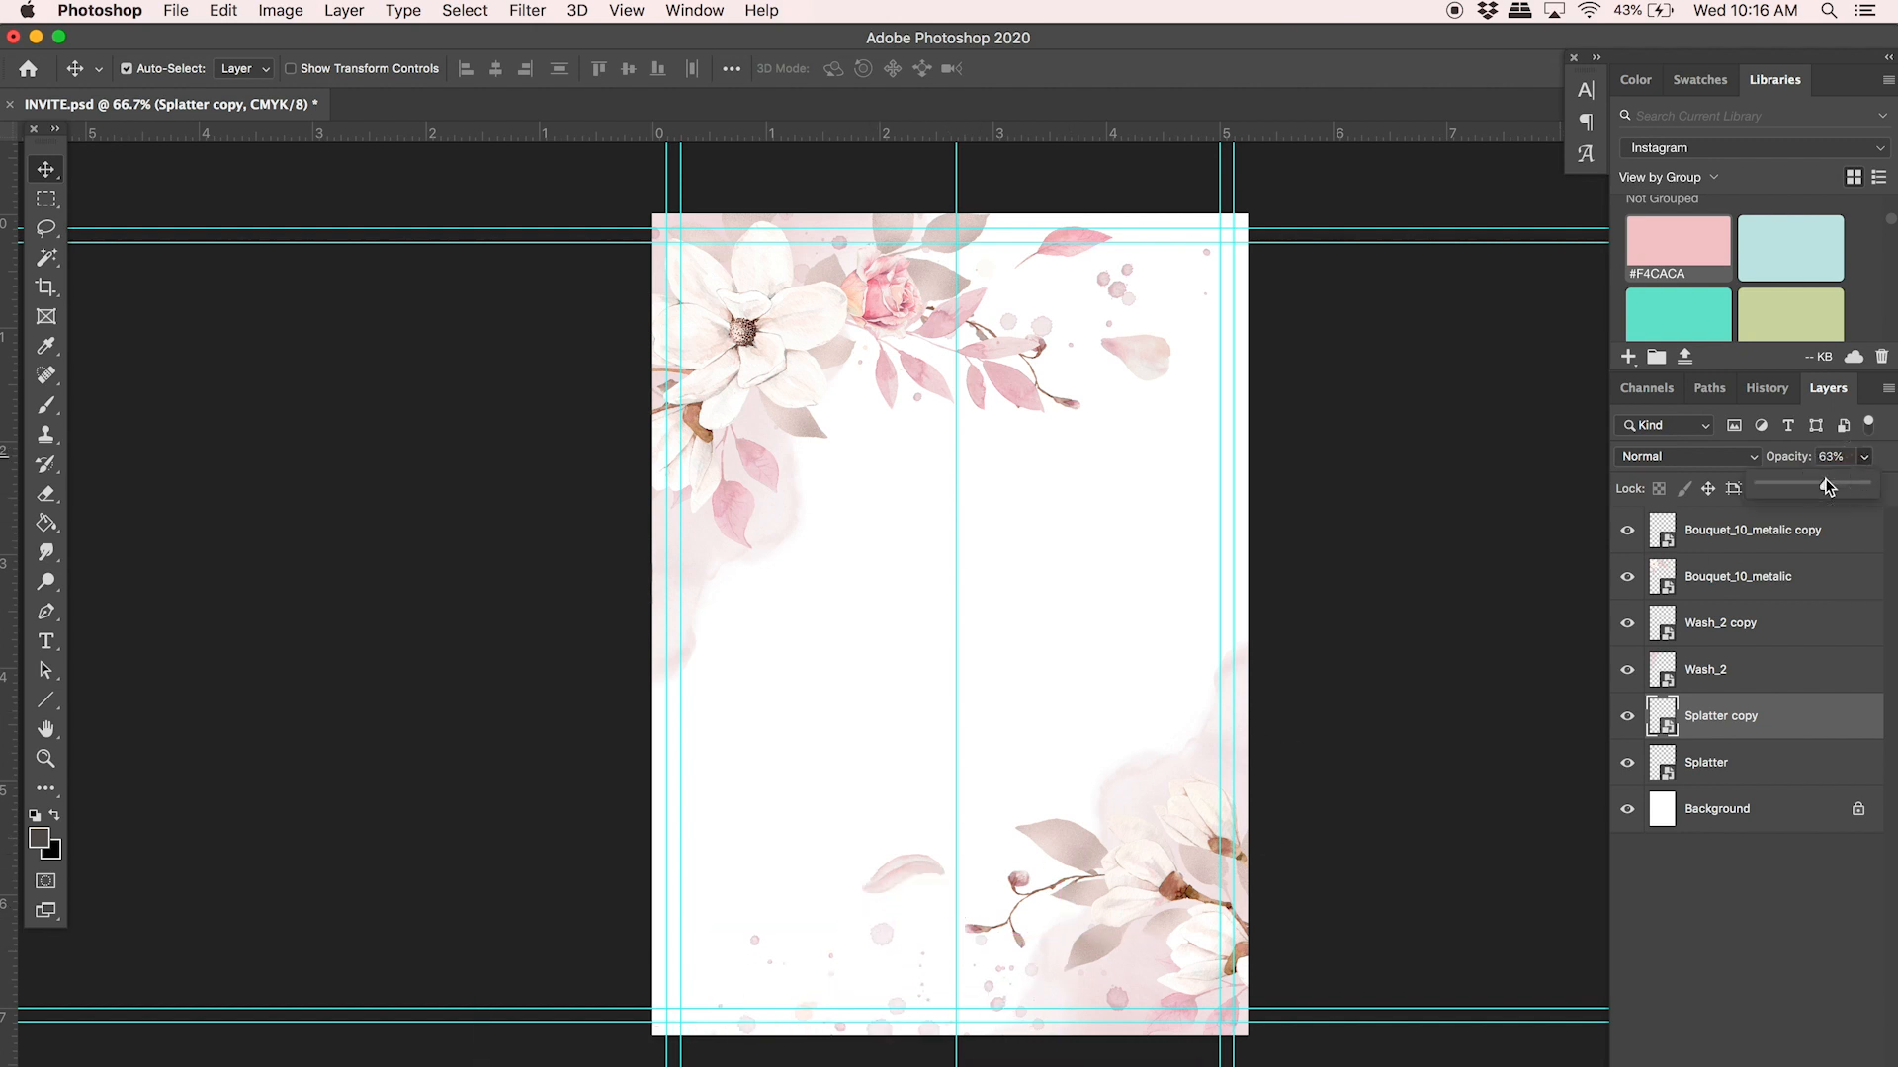
left_click_drag(927, 938, 852, 937)
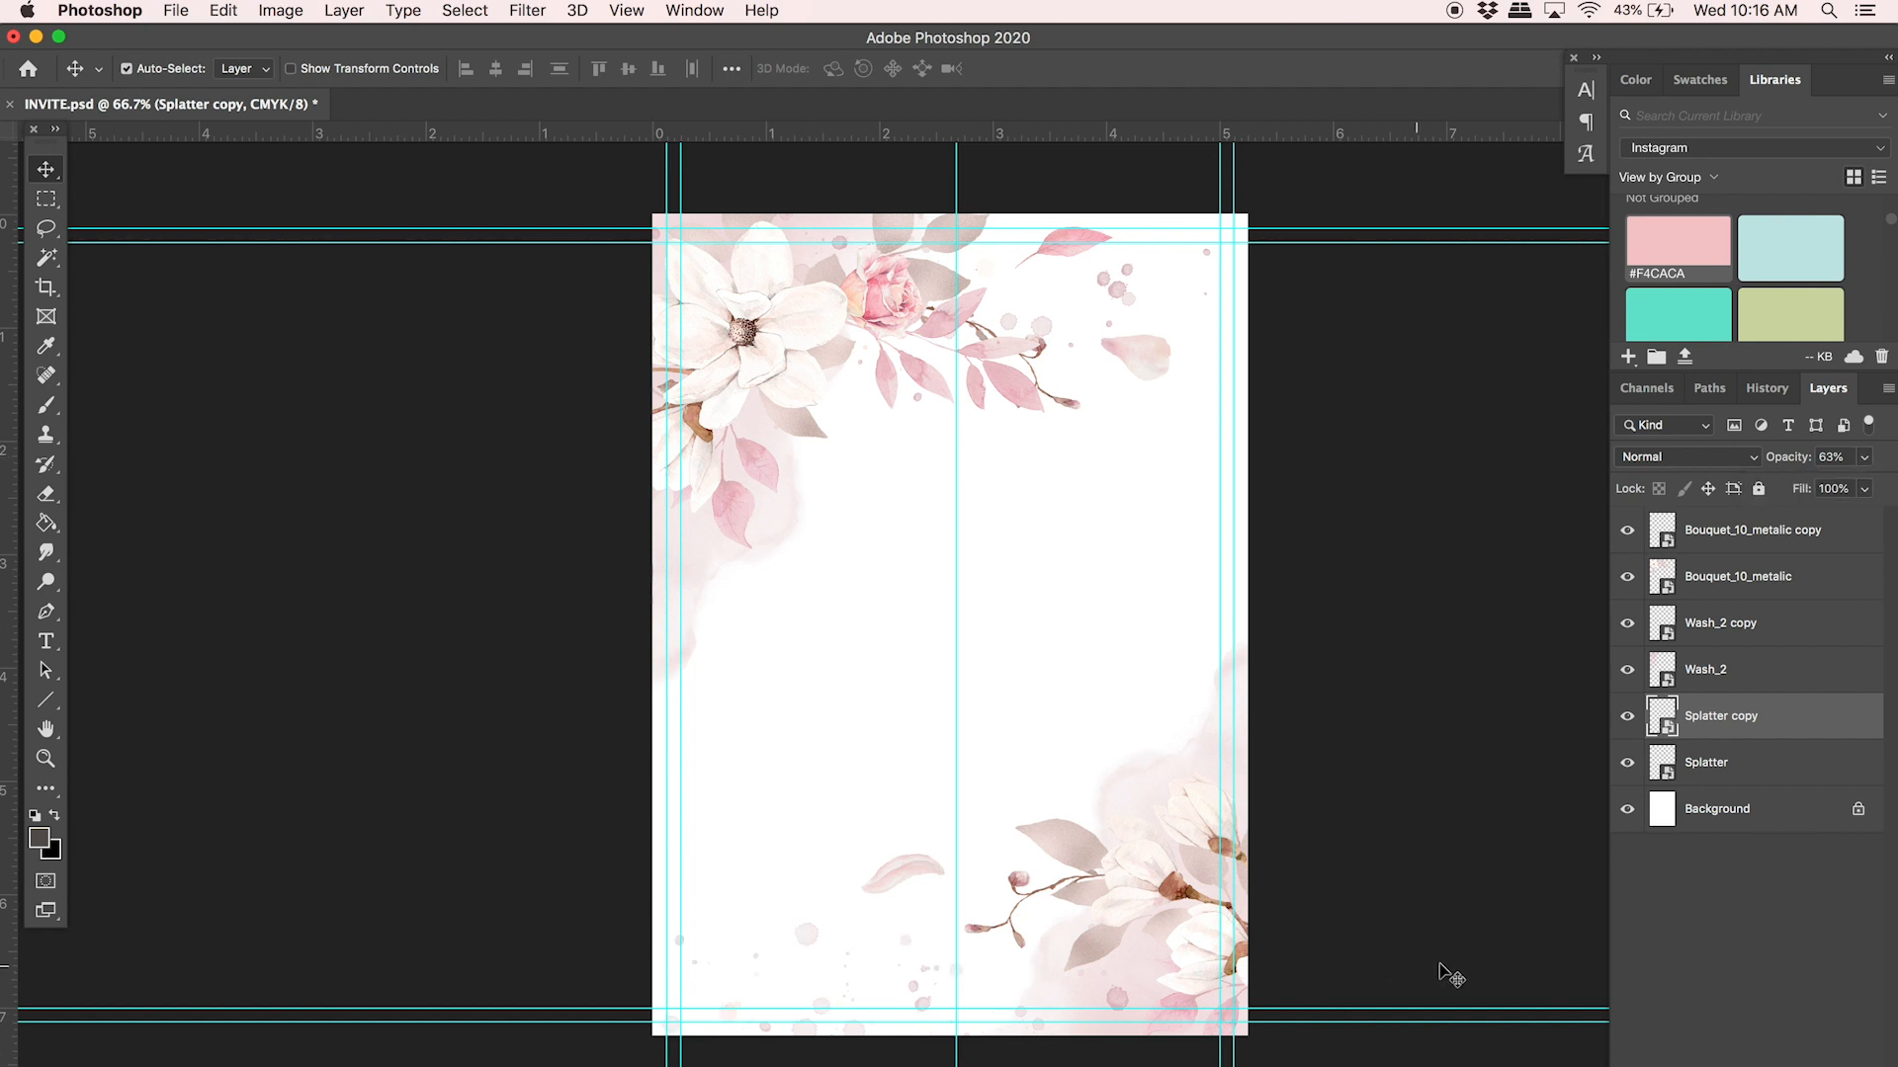
- Add the first partner's name in capitals above all artwork as centred 16 pt Lora text on the central guide
left_click(1844, 542)
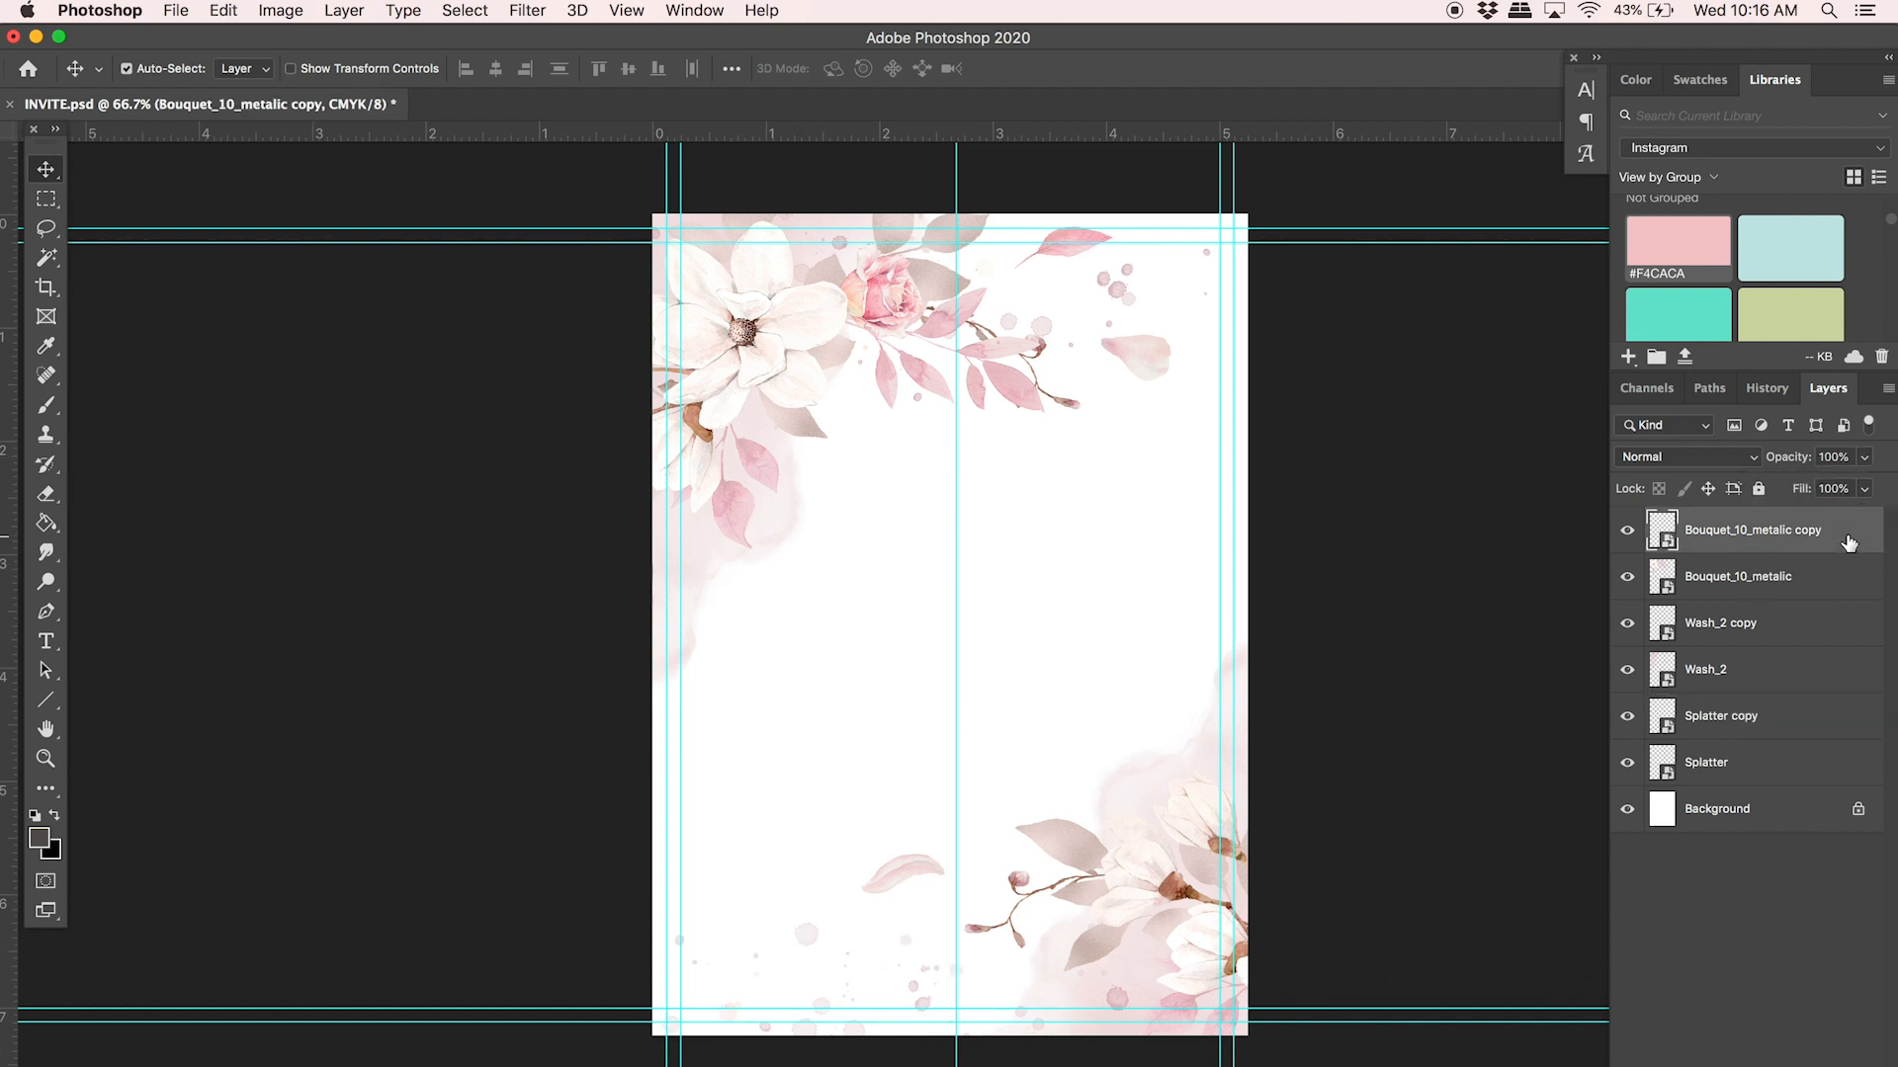
left_click(47, 643)
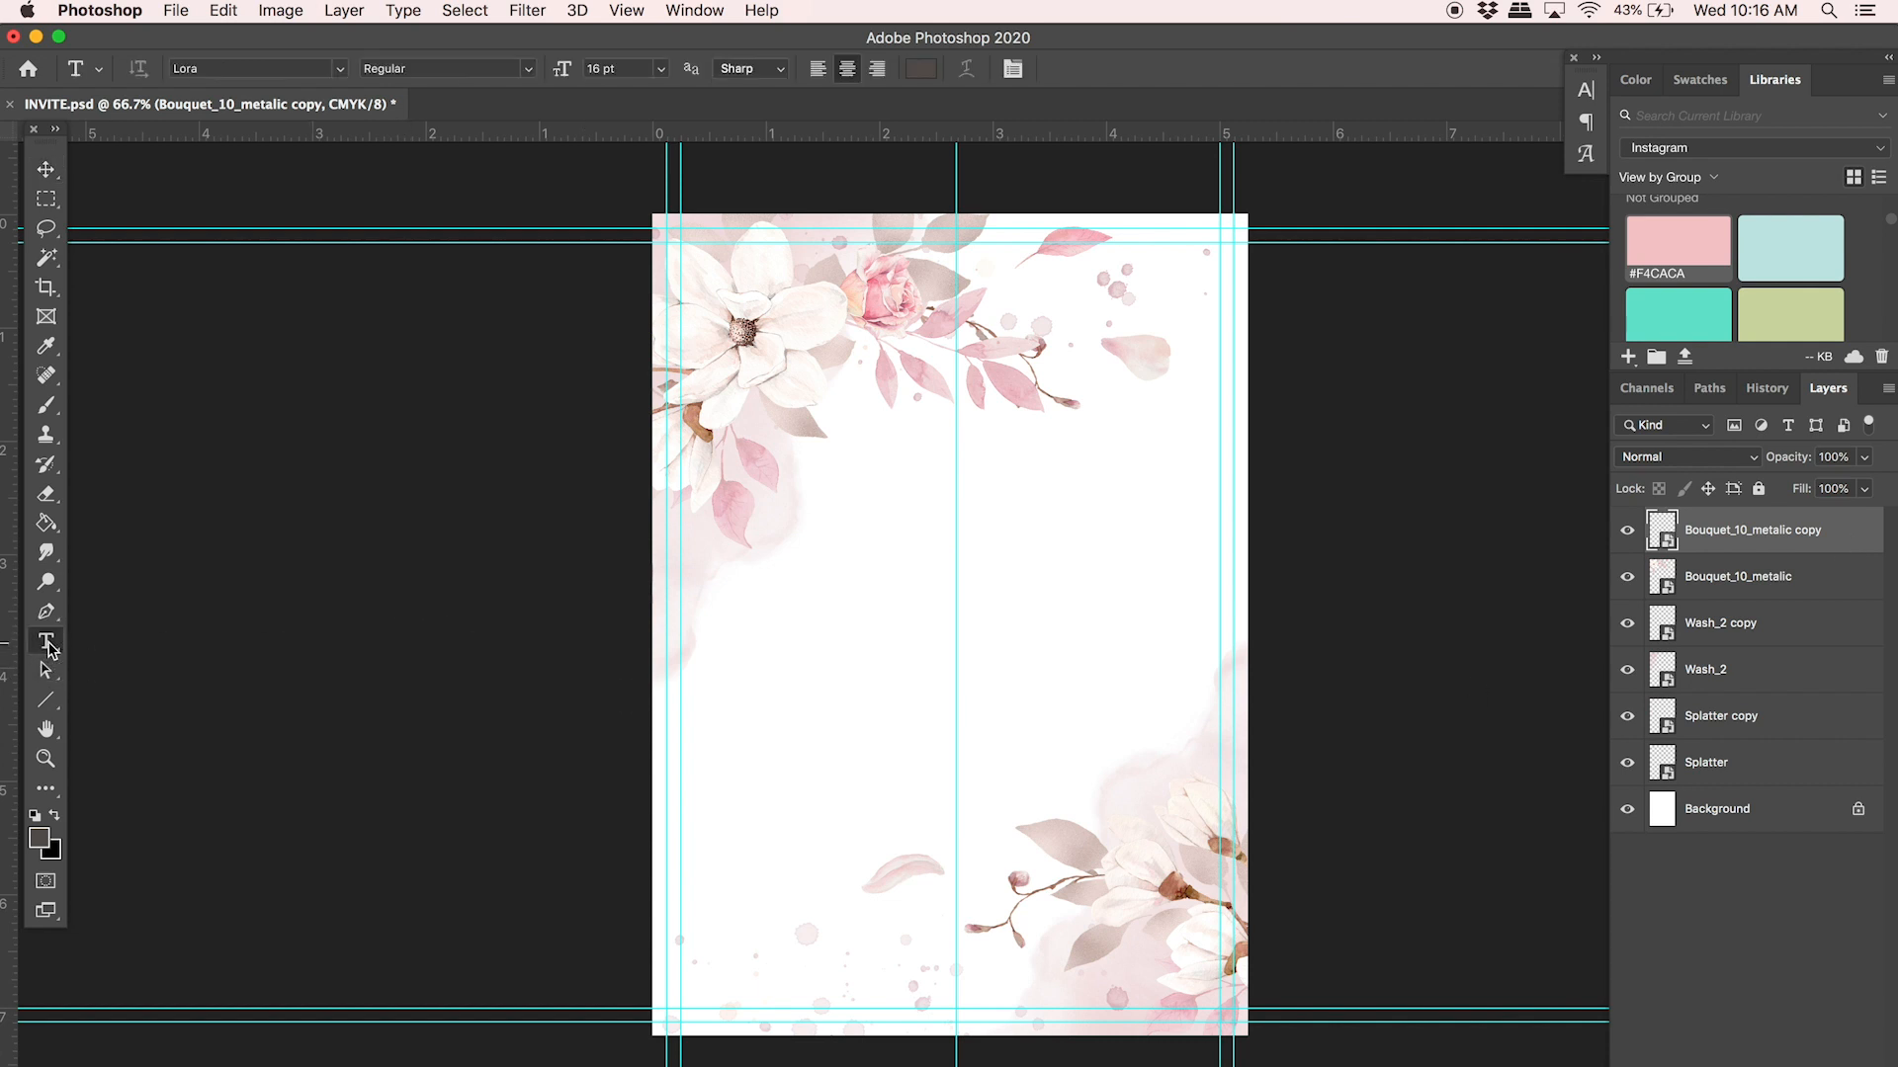
left_click(956, 518)
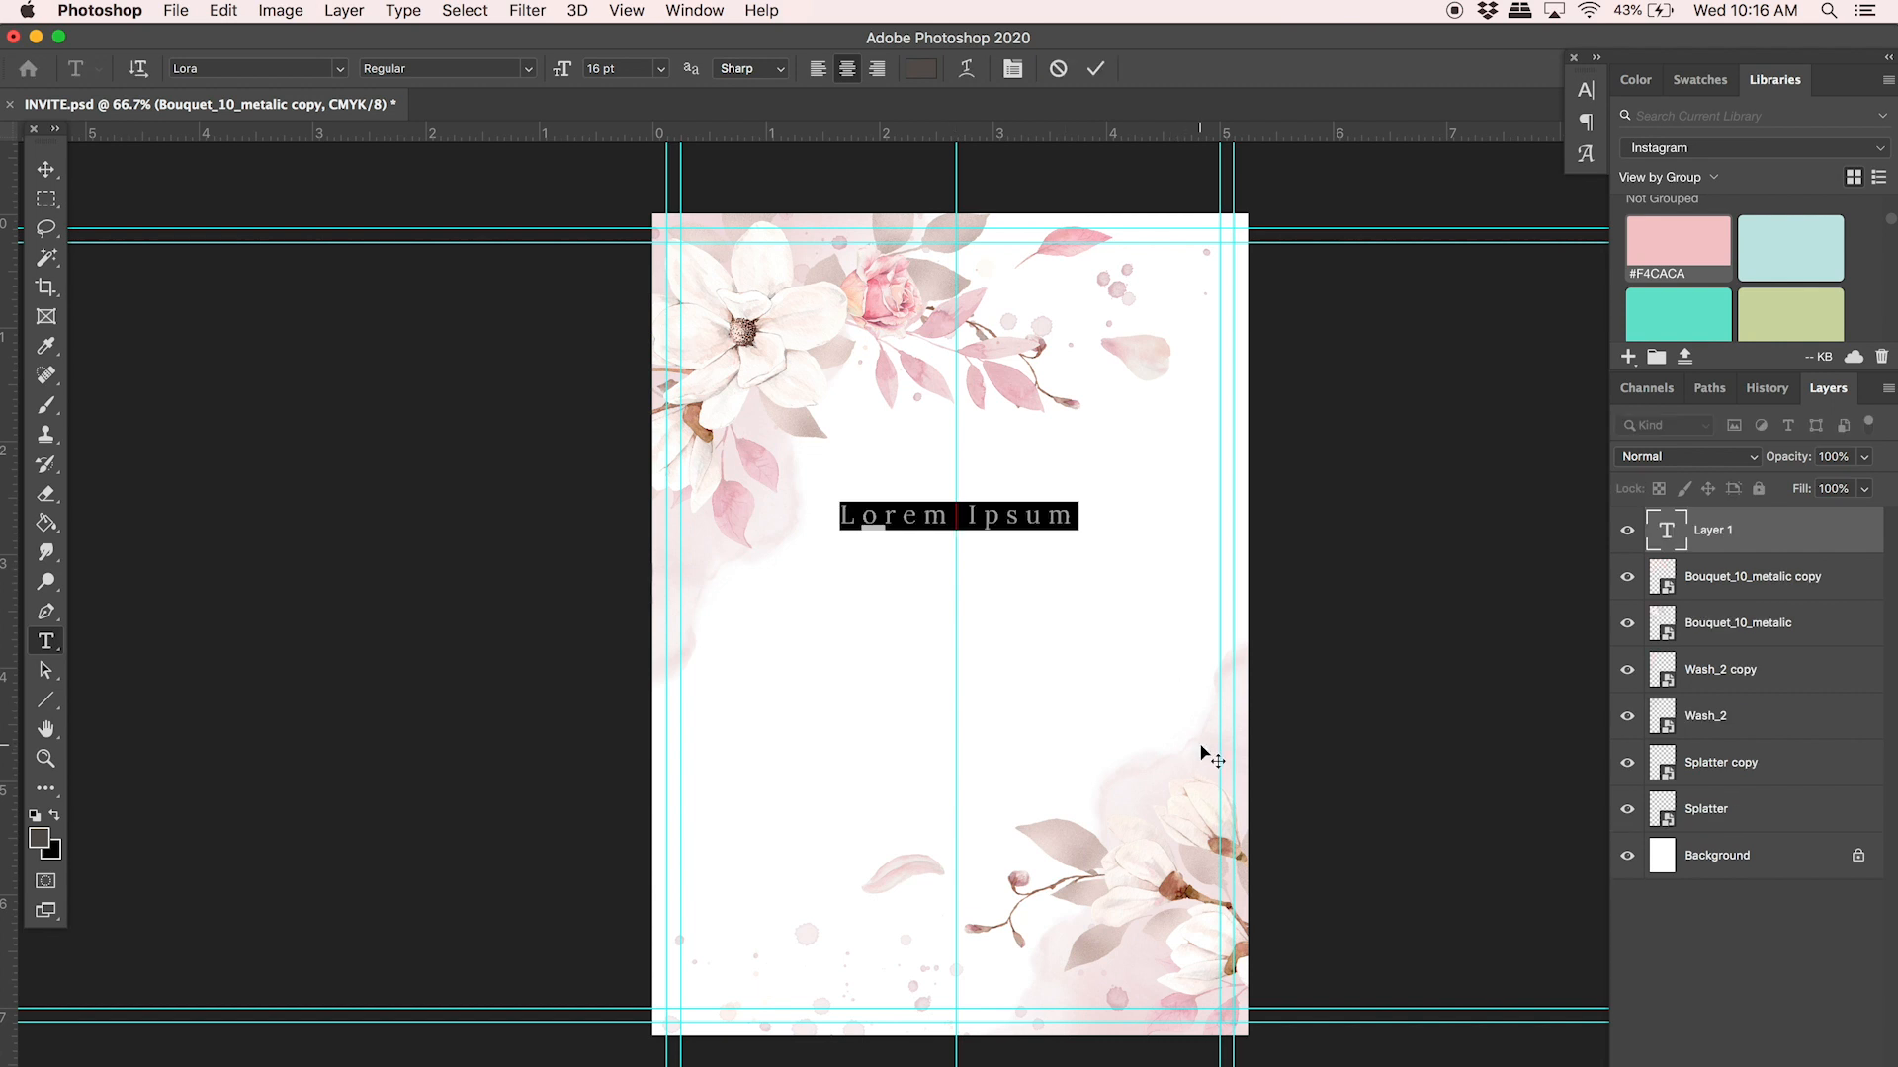
type("V")
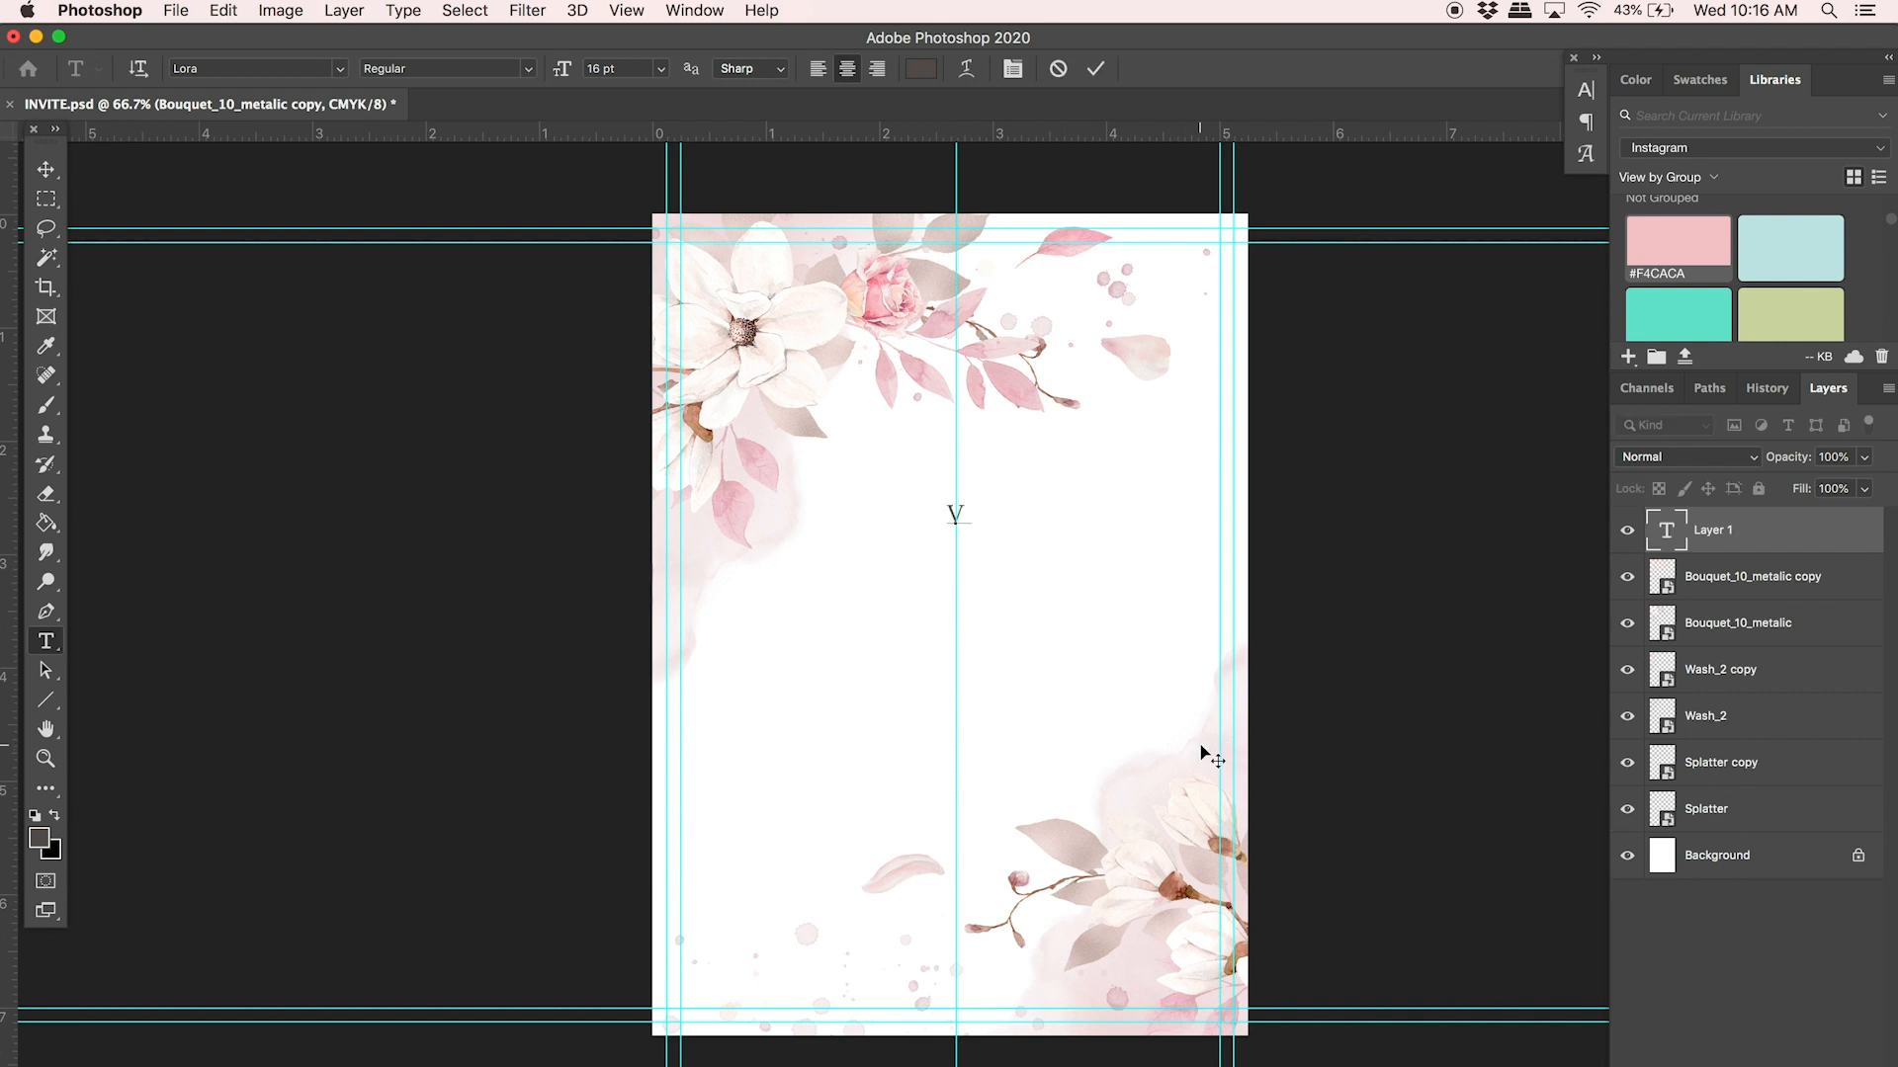
type("ALENTINA")
left_click(45, 171)
- Add a separate + text layer on the central guide just beneath the first name
left_click(46, 642)
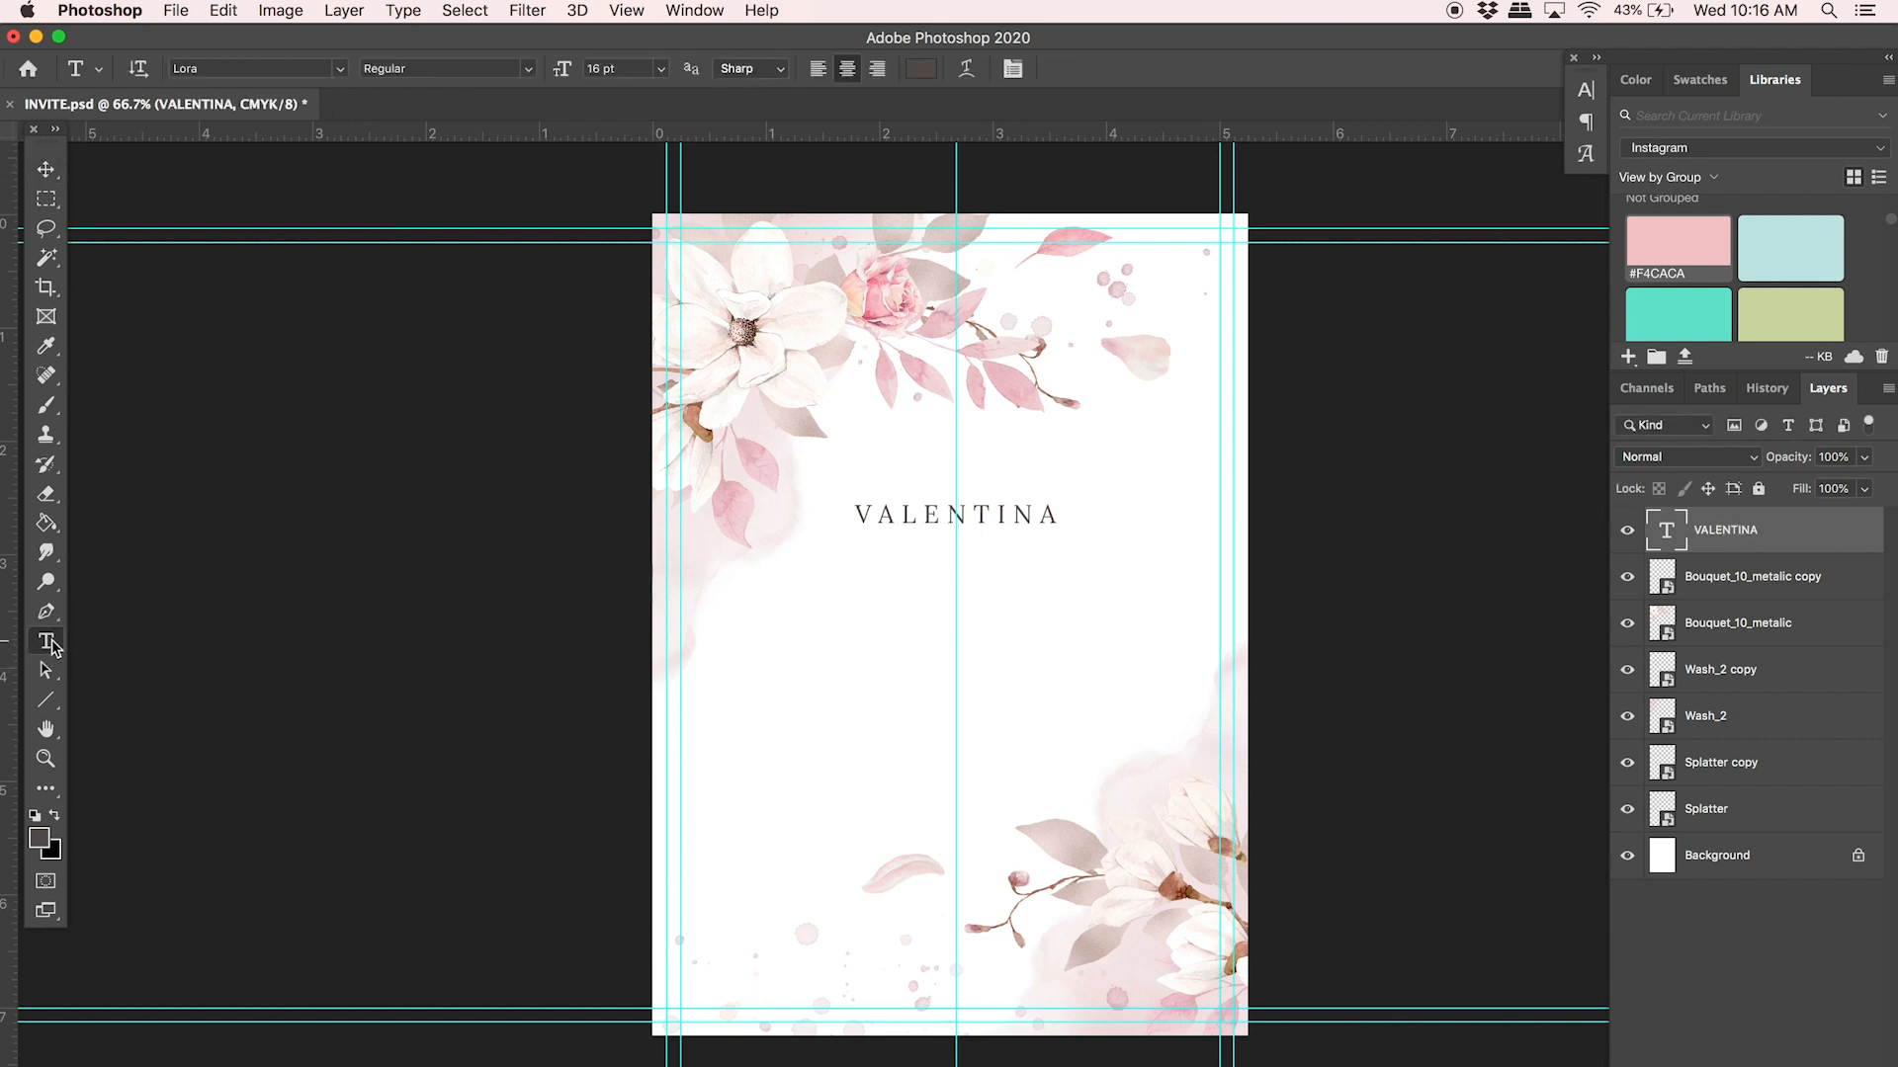
left_click(955, 553)
key("BackSpace")
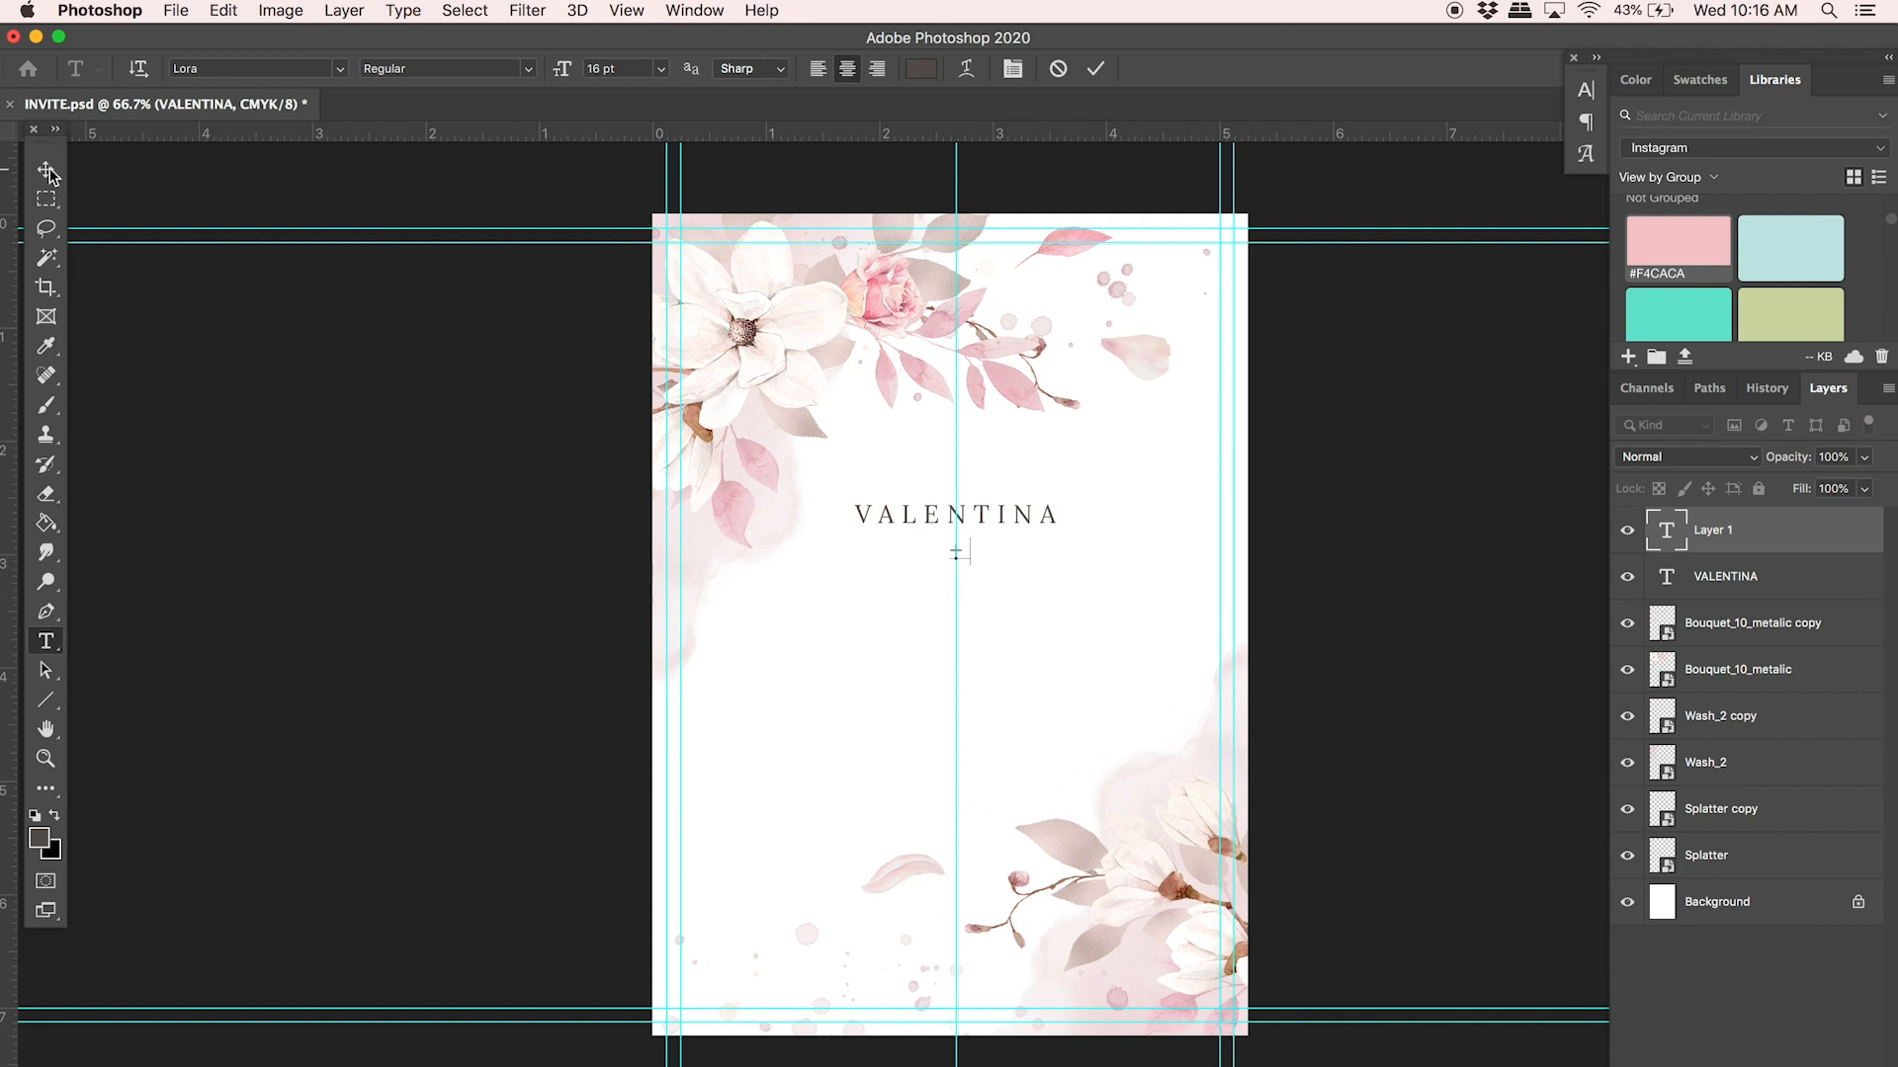
left_click(47, 171)
- Add the second partner's name in capitals as centred text on the central guide below the + sign
left_click(46, 642)
left_click(958, 584)
type("ROMAN")
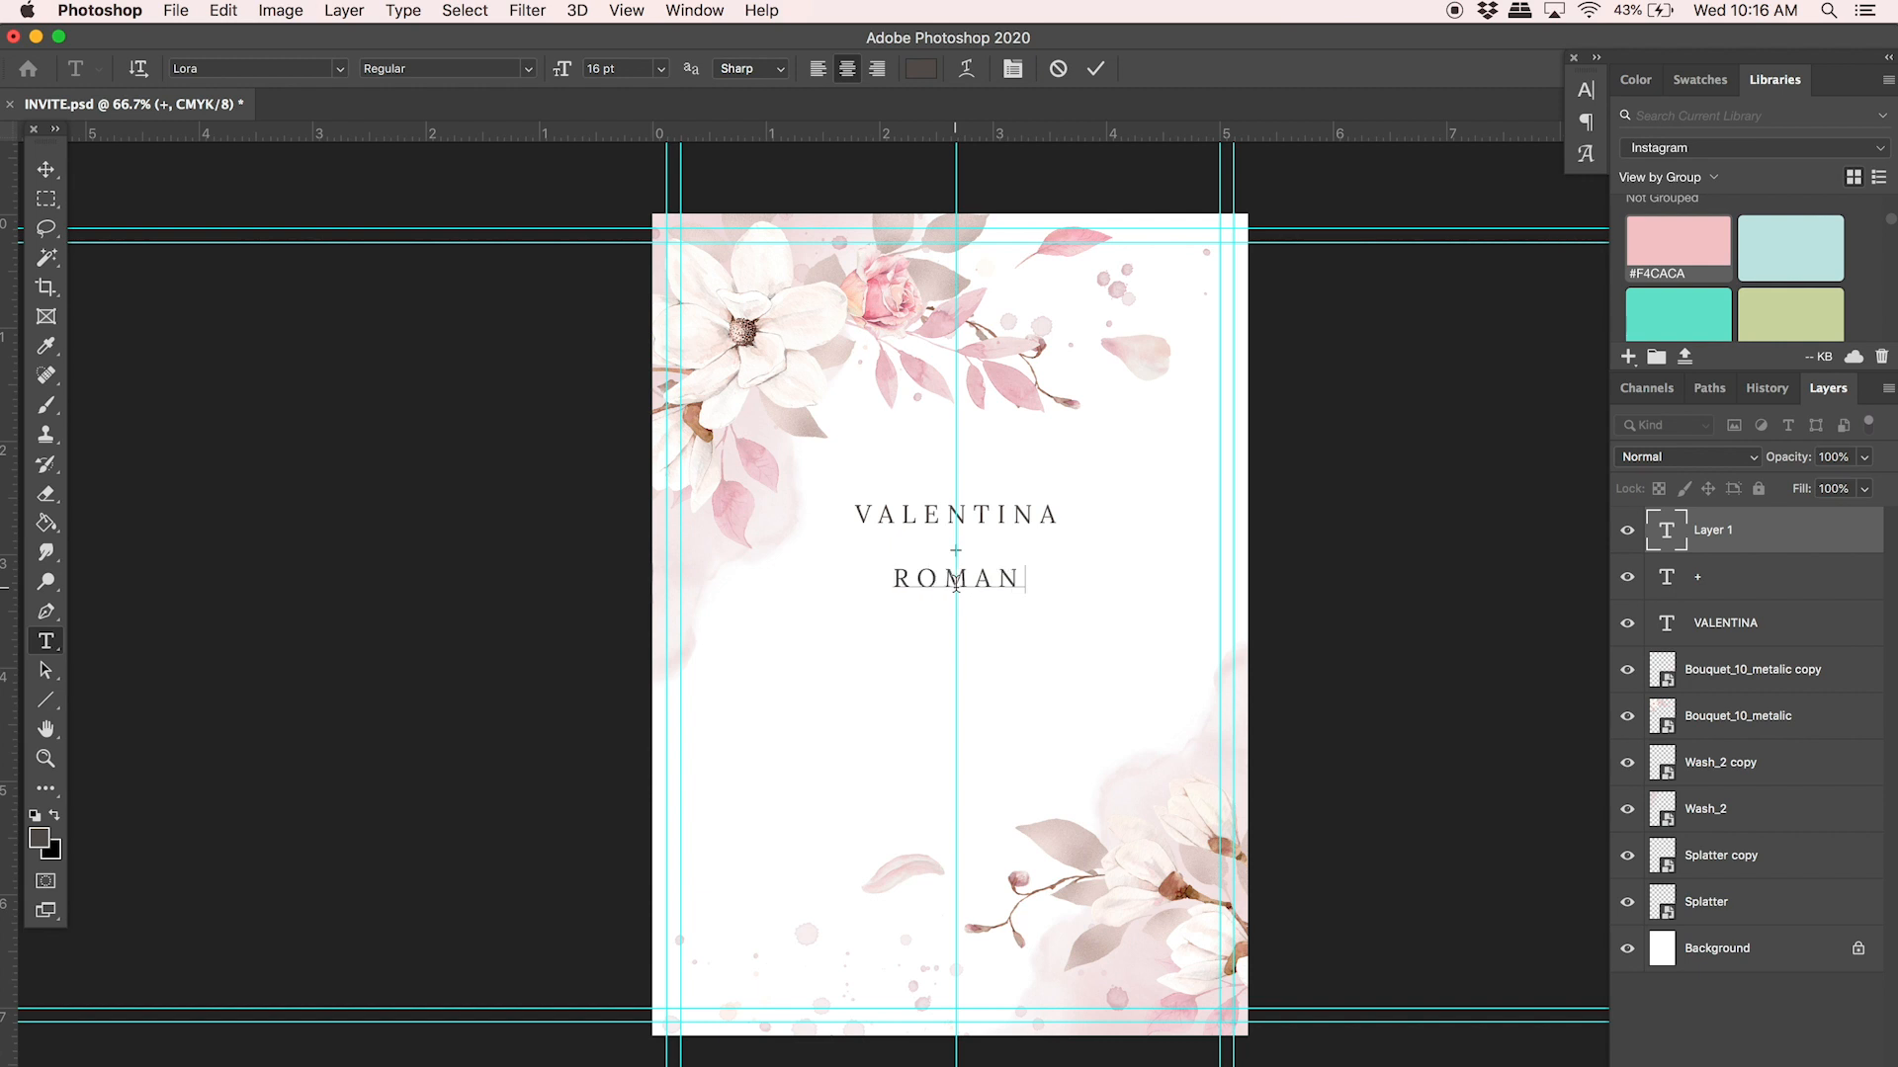
left_click(47, 171)
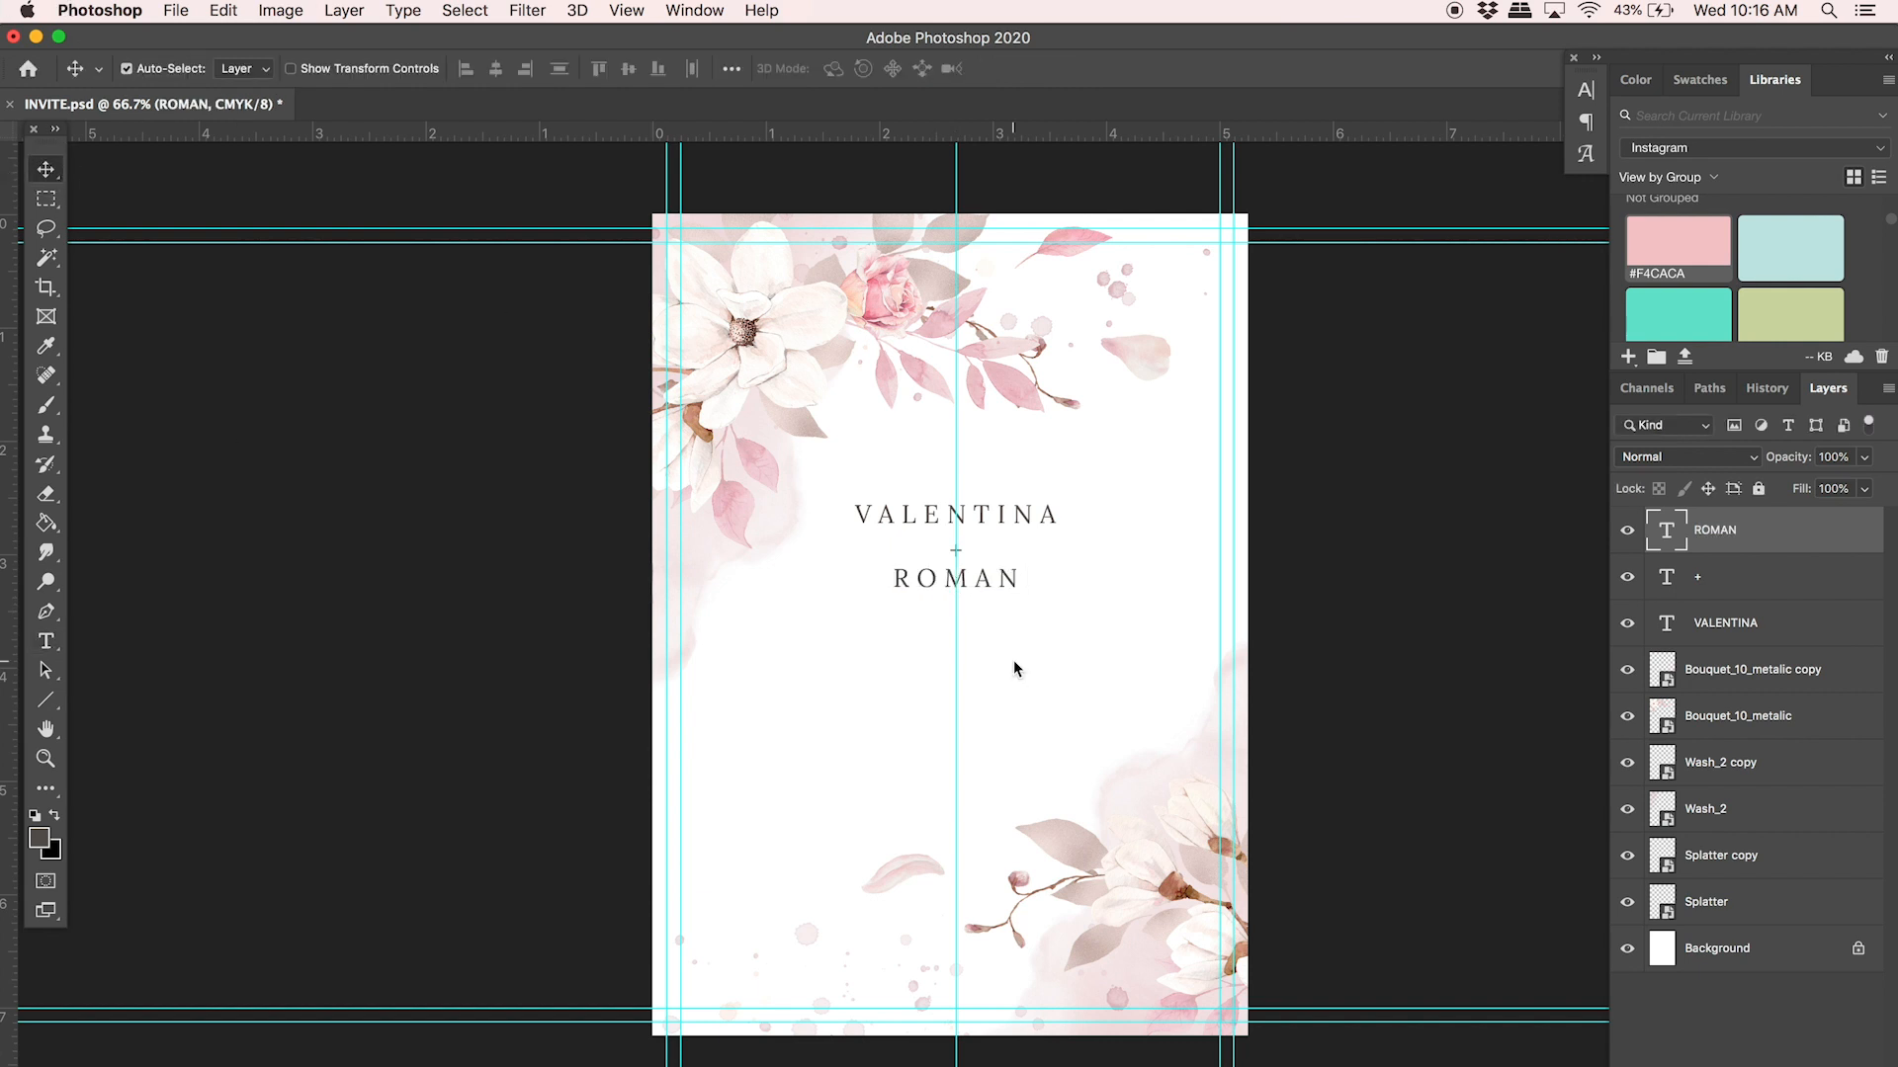
- Distribute the two names and the + sign evenly in the vertical direction
left_click(1707, 617, "shift")
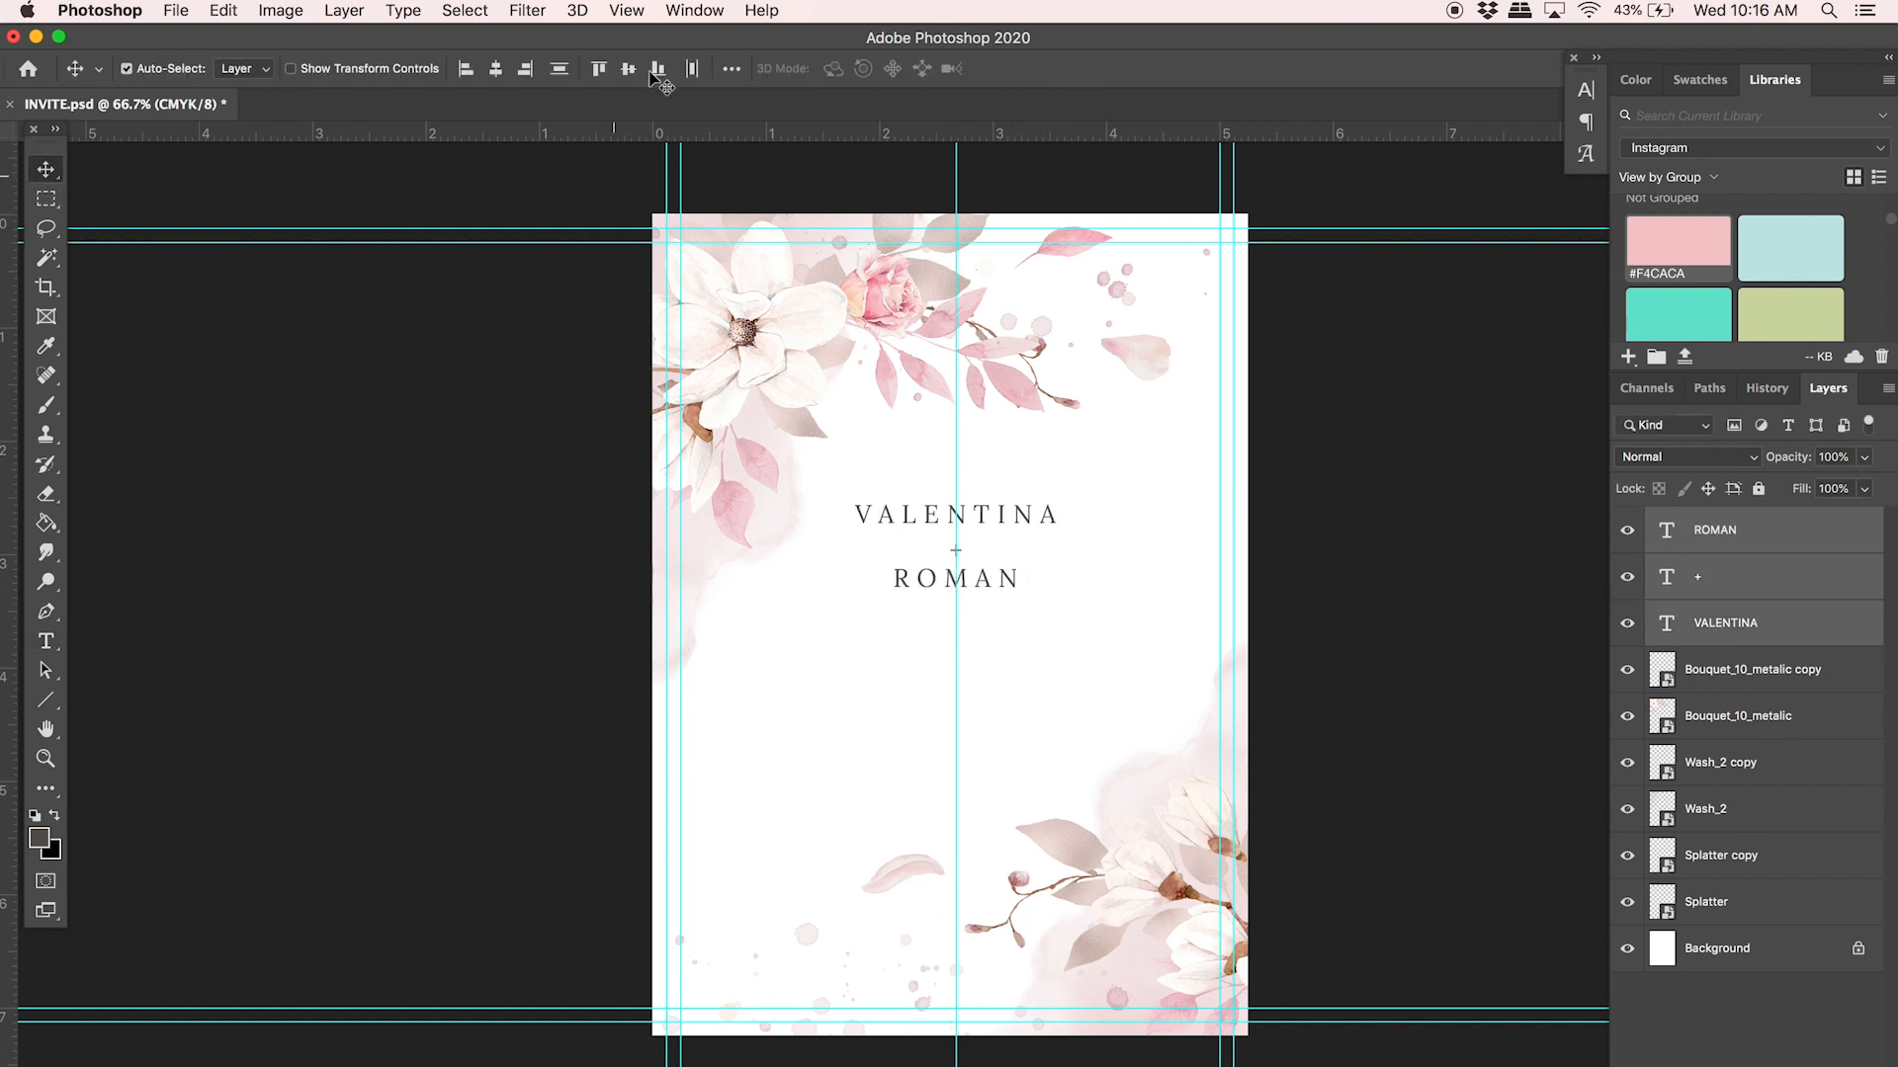
left_click(729, 68)
left_click(661, 204)
left_click(894, 666)
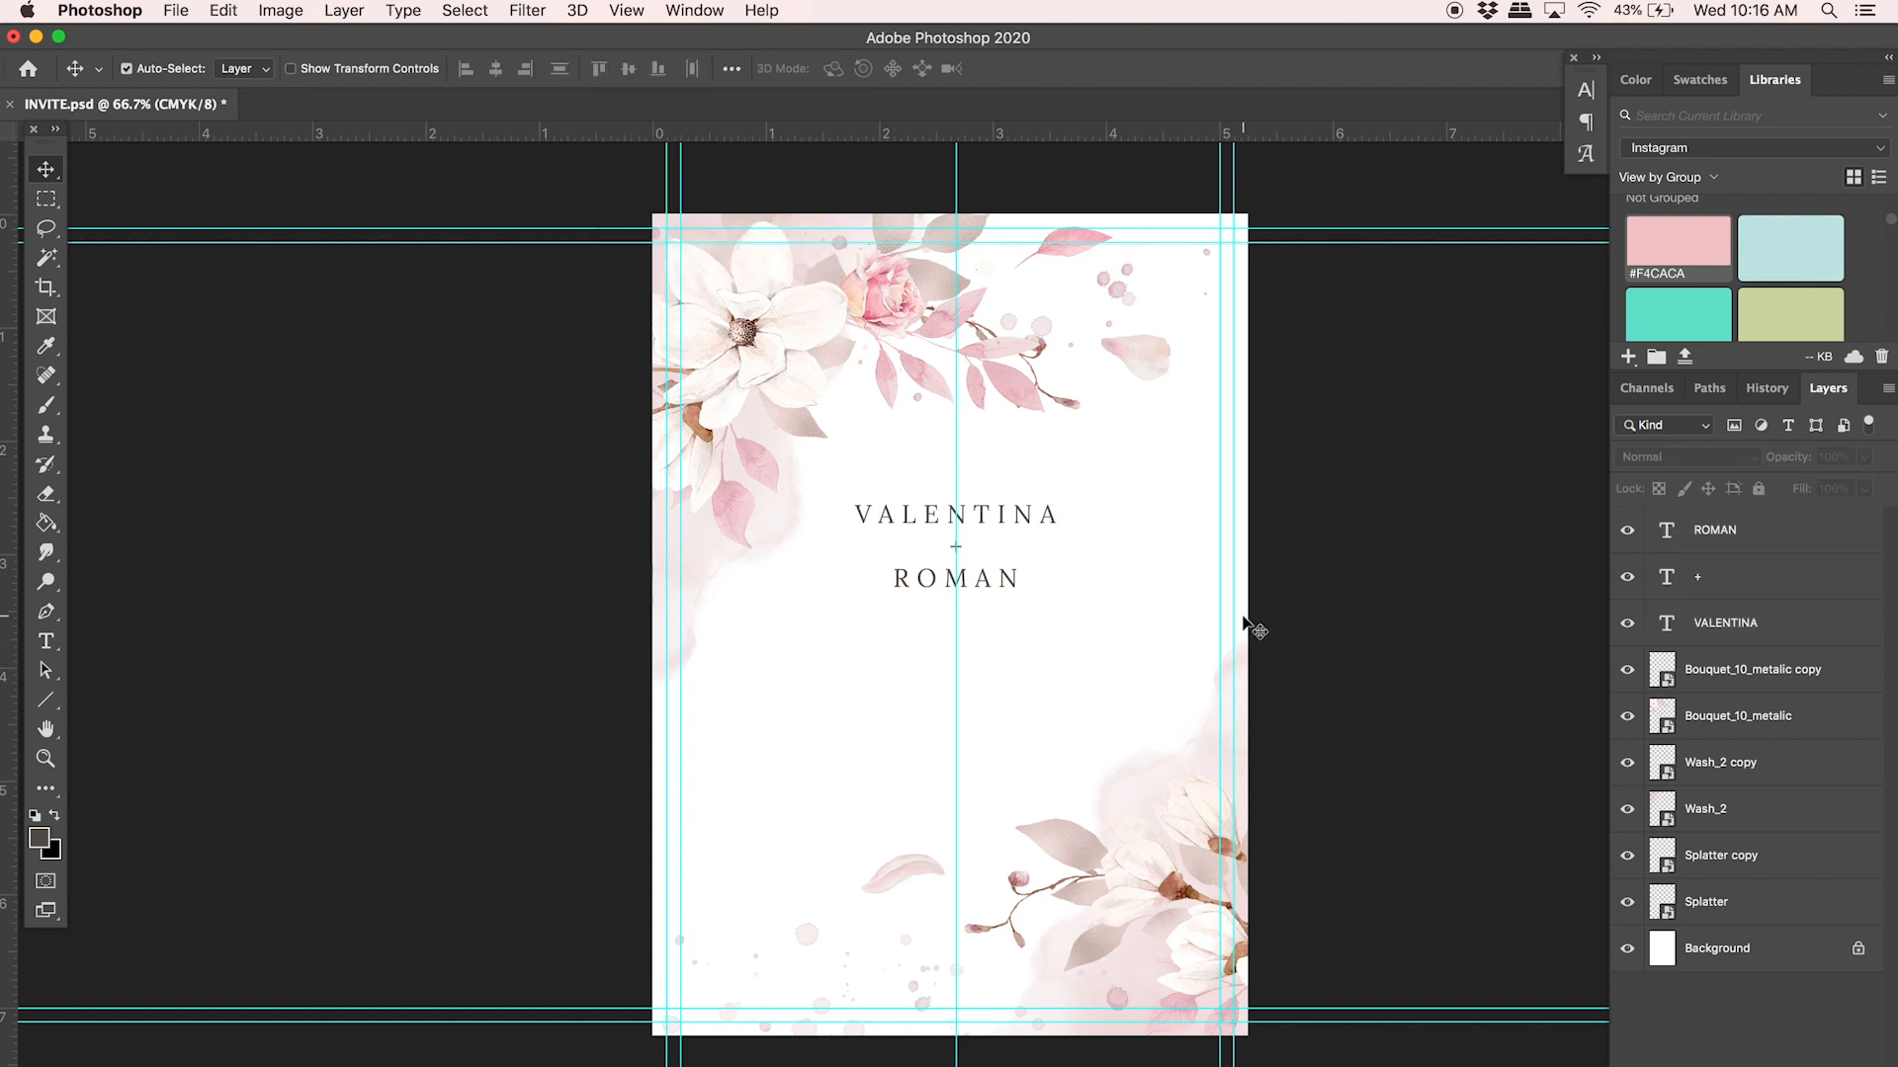
- Set both name layers to 24 pt with a tracking of 100
left_click(955, 514)
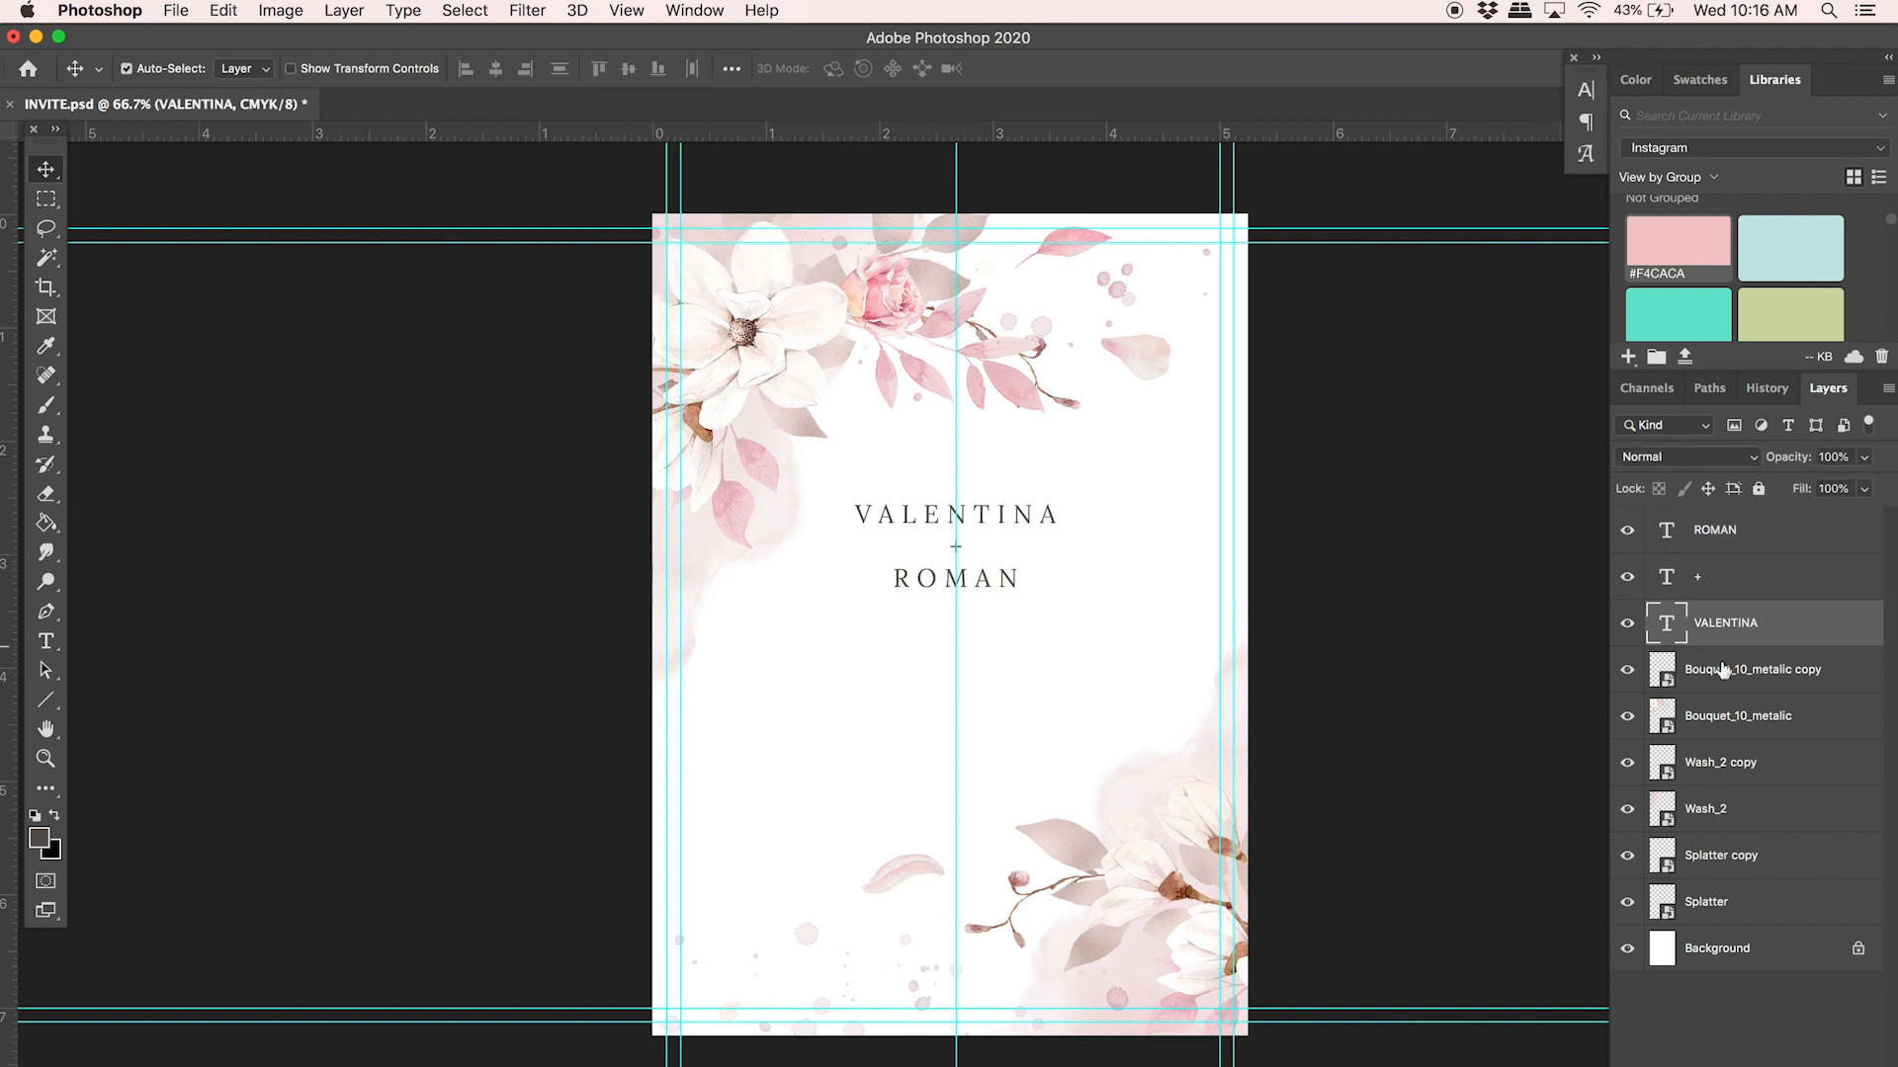
left_click(1747, 532, "super")
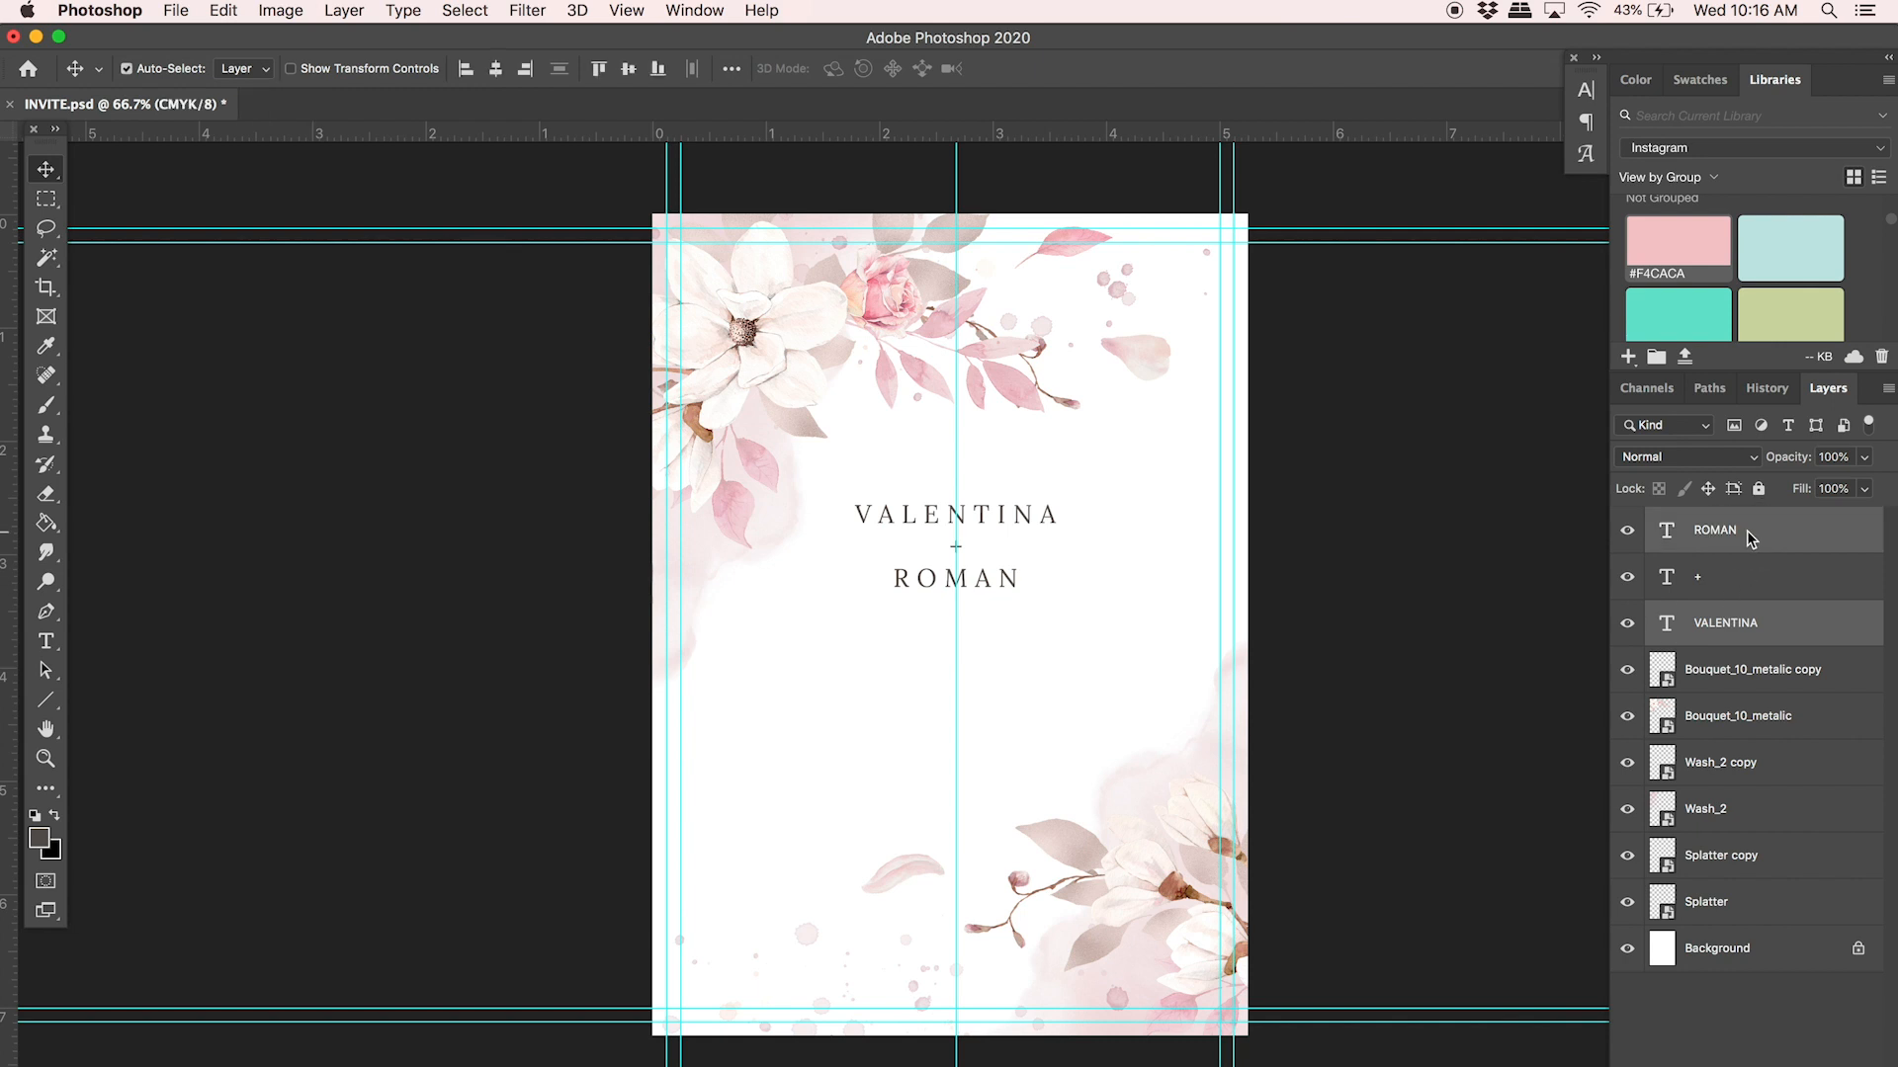
left_click(1587, 90)
left_click(1424, 153)
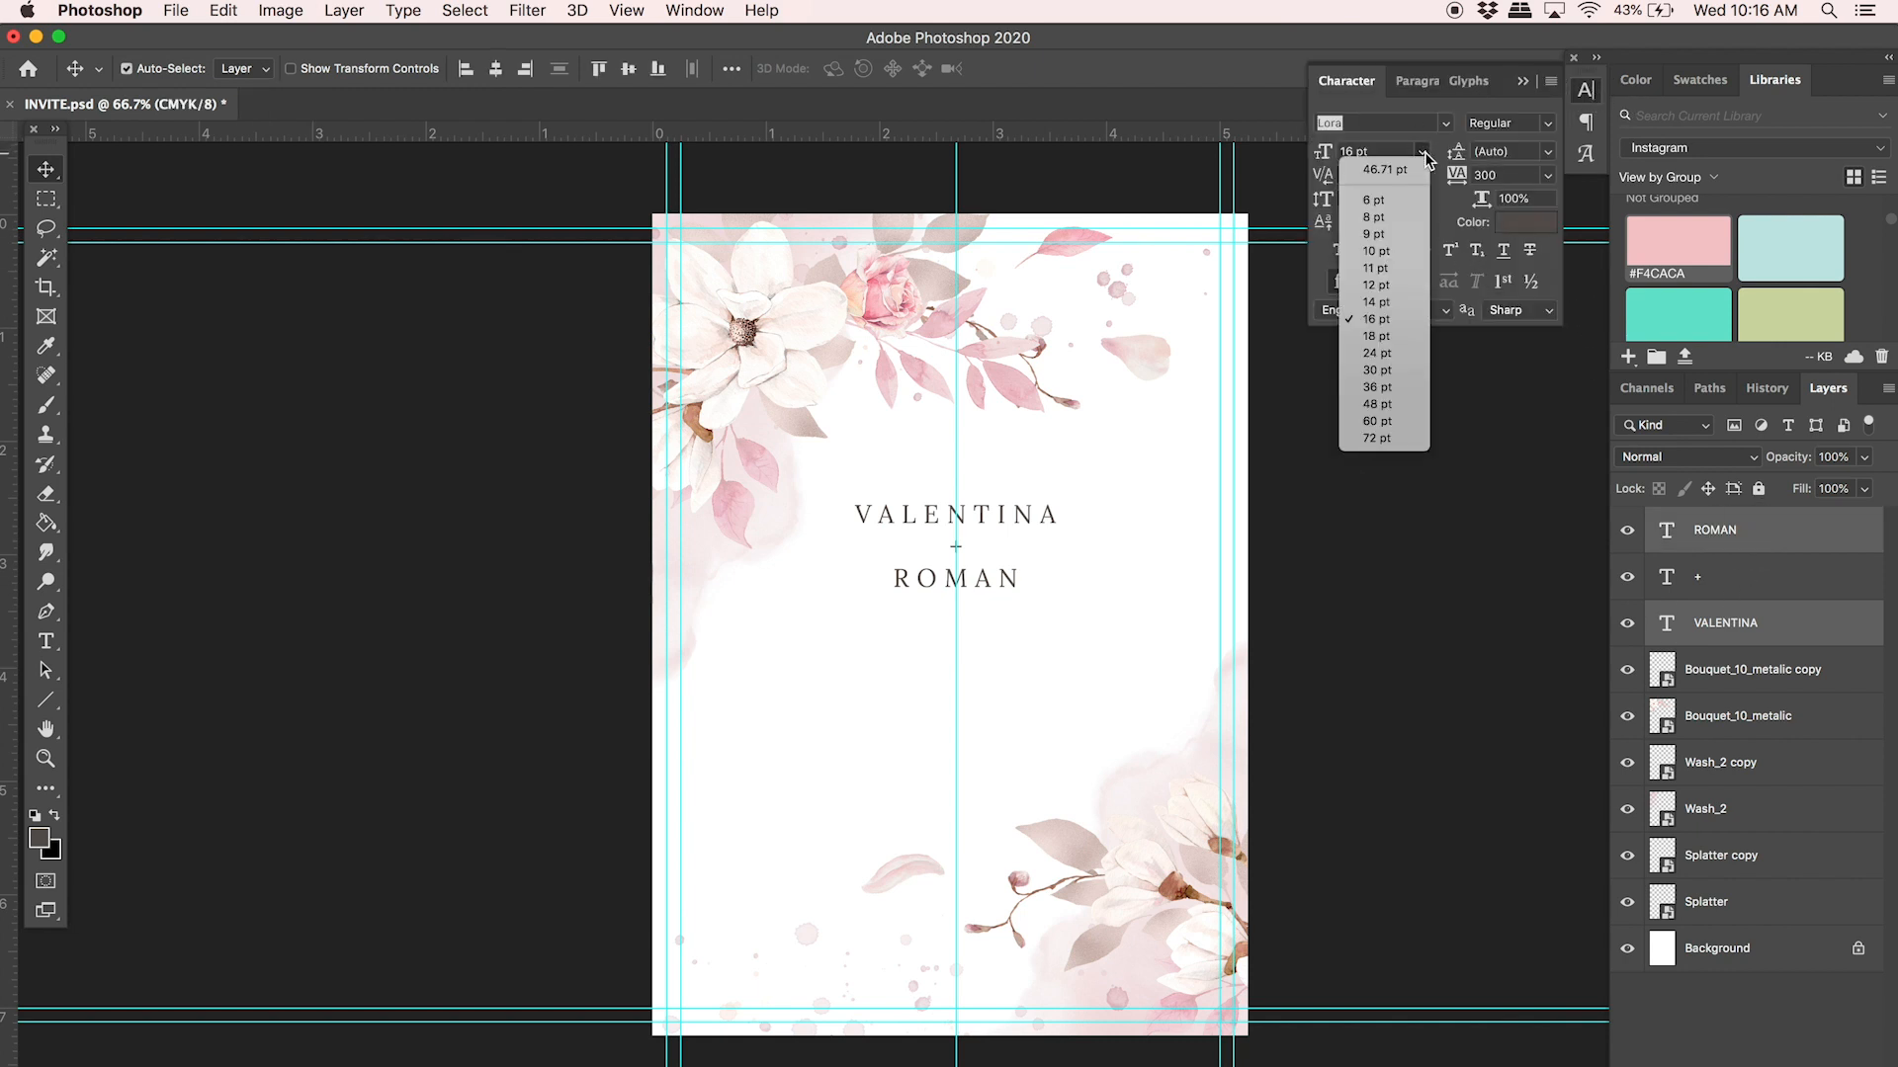
left_click(1390, 340)
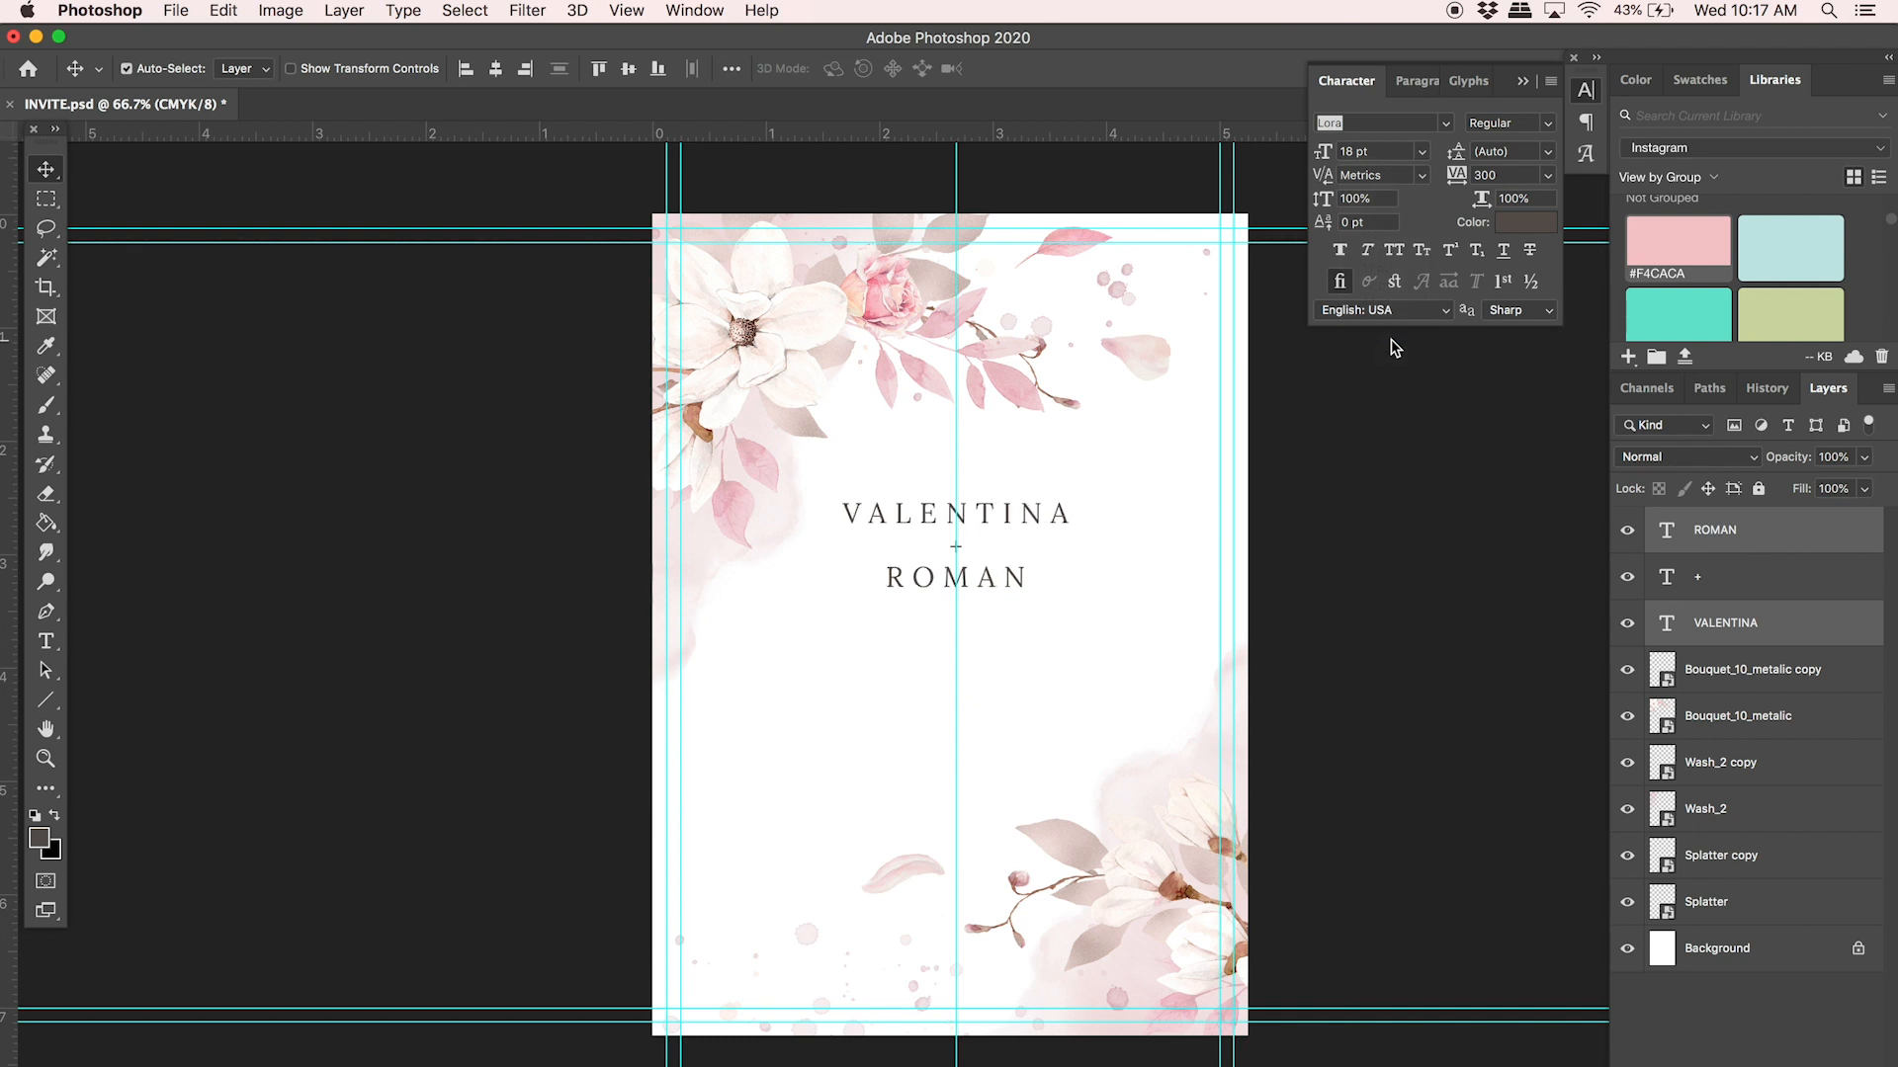
left_click(1421, 151)
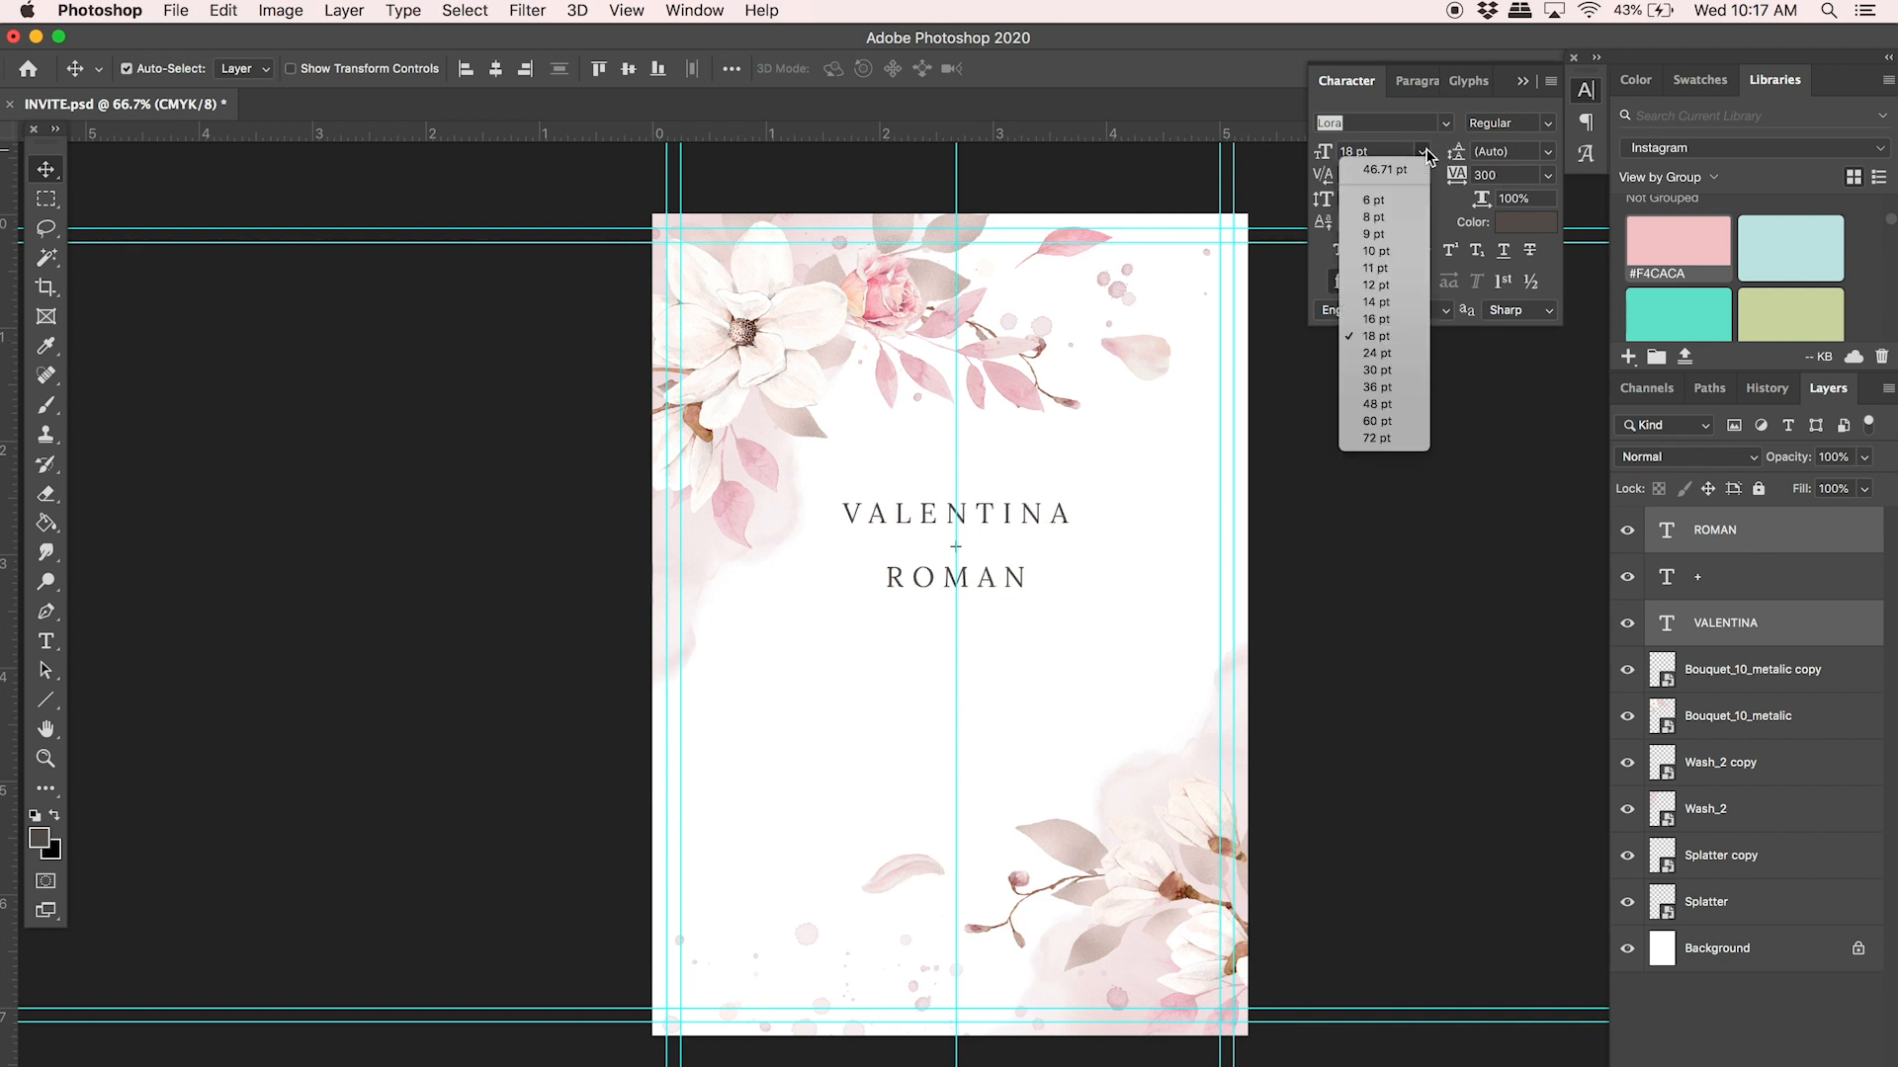
left_click(1379, 358)
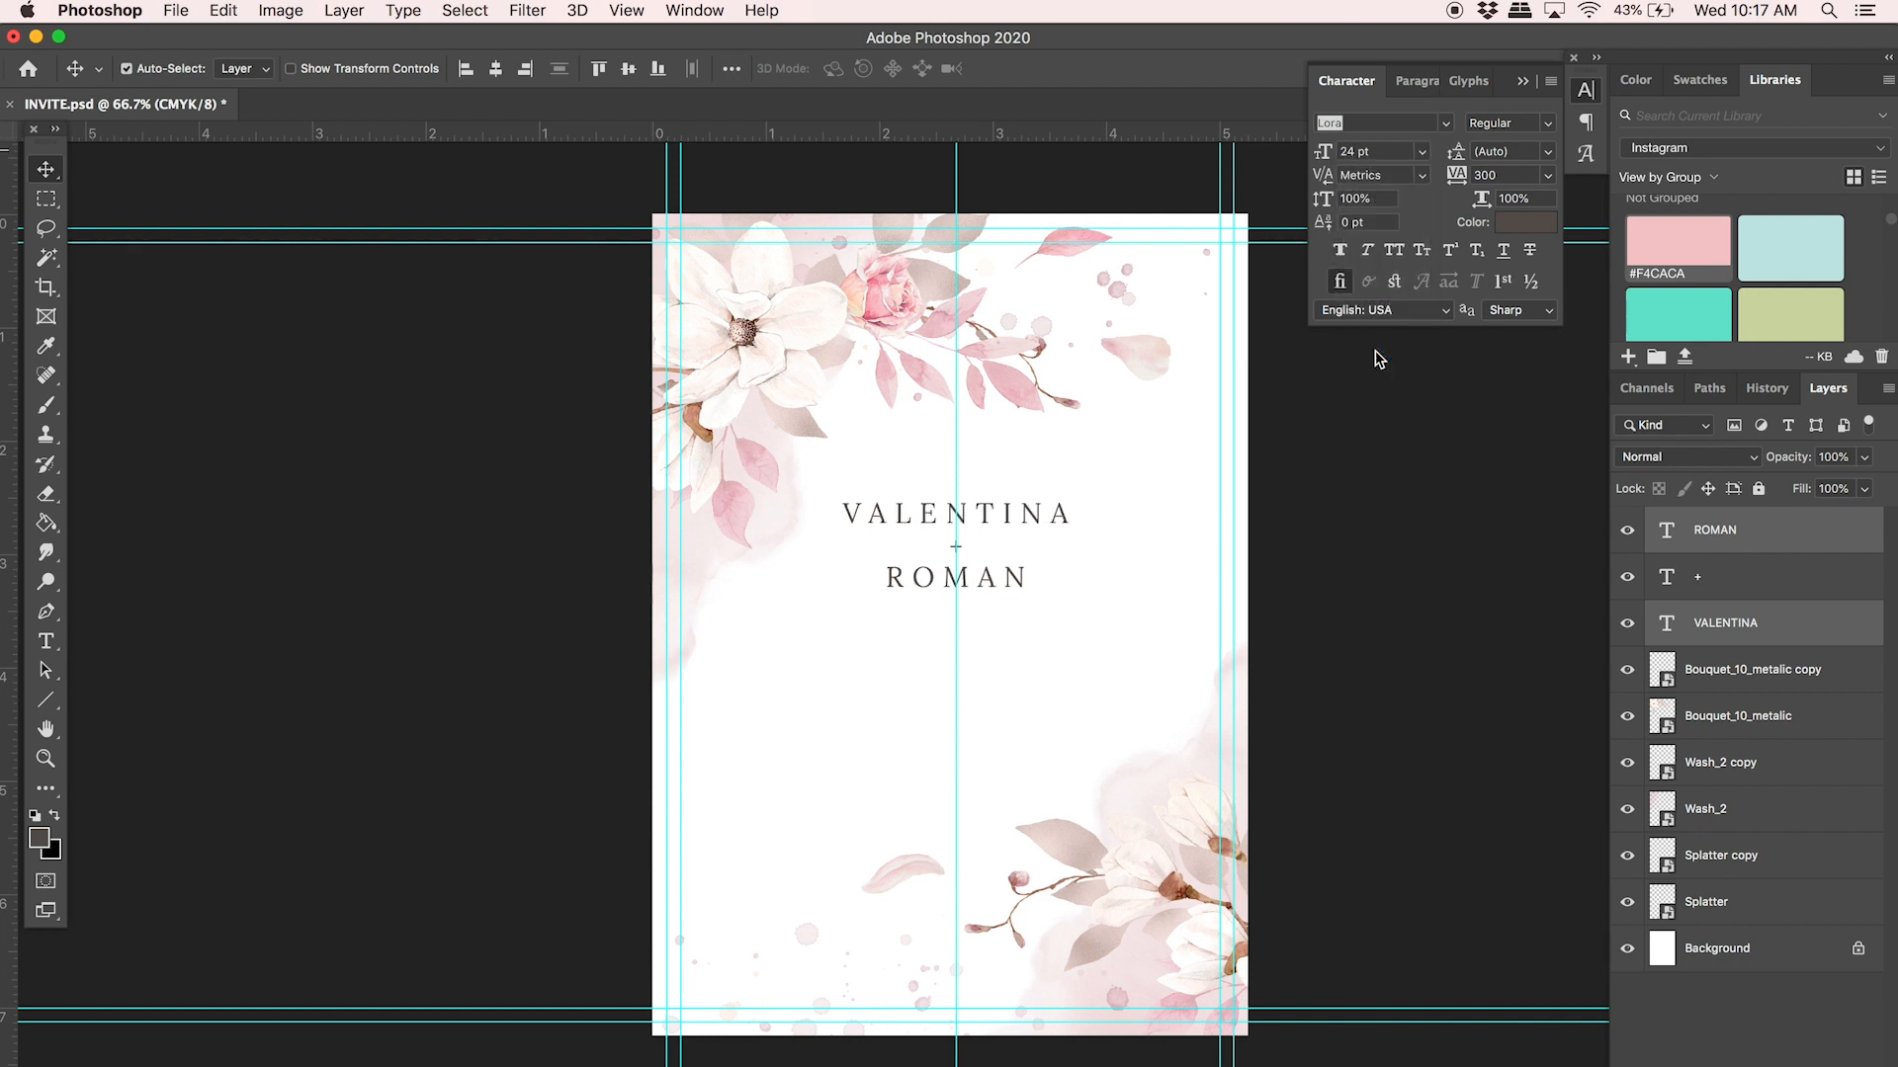
left_click(1547, 175)
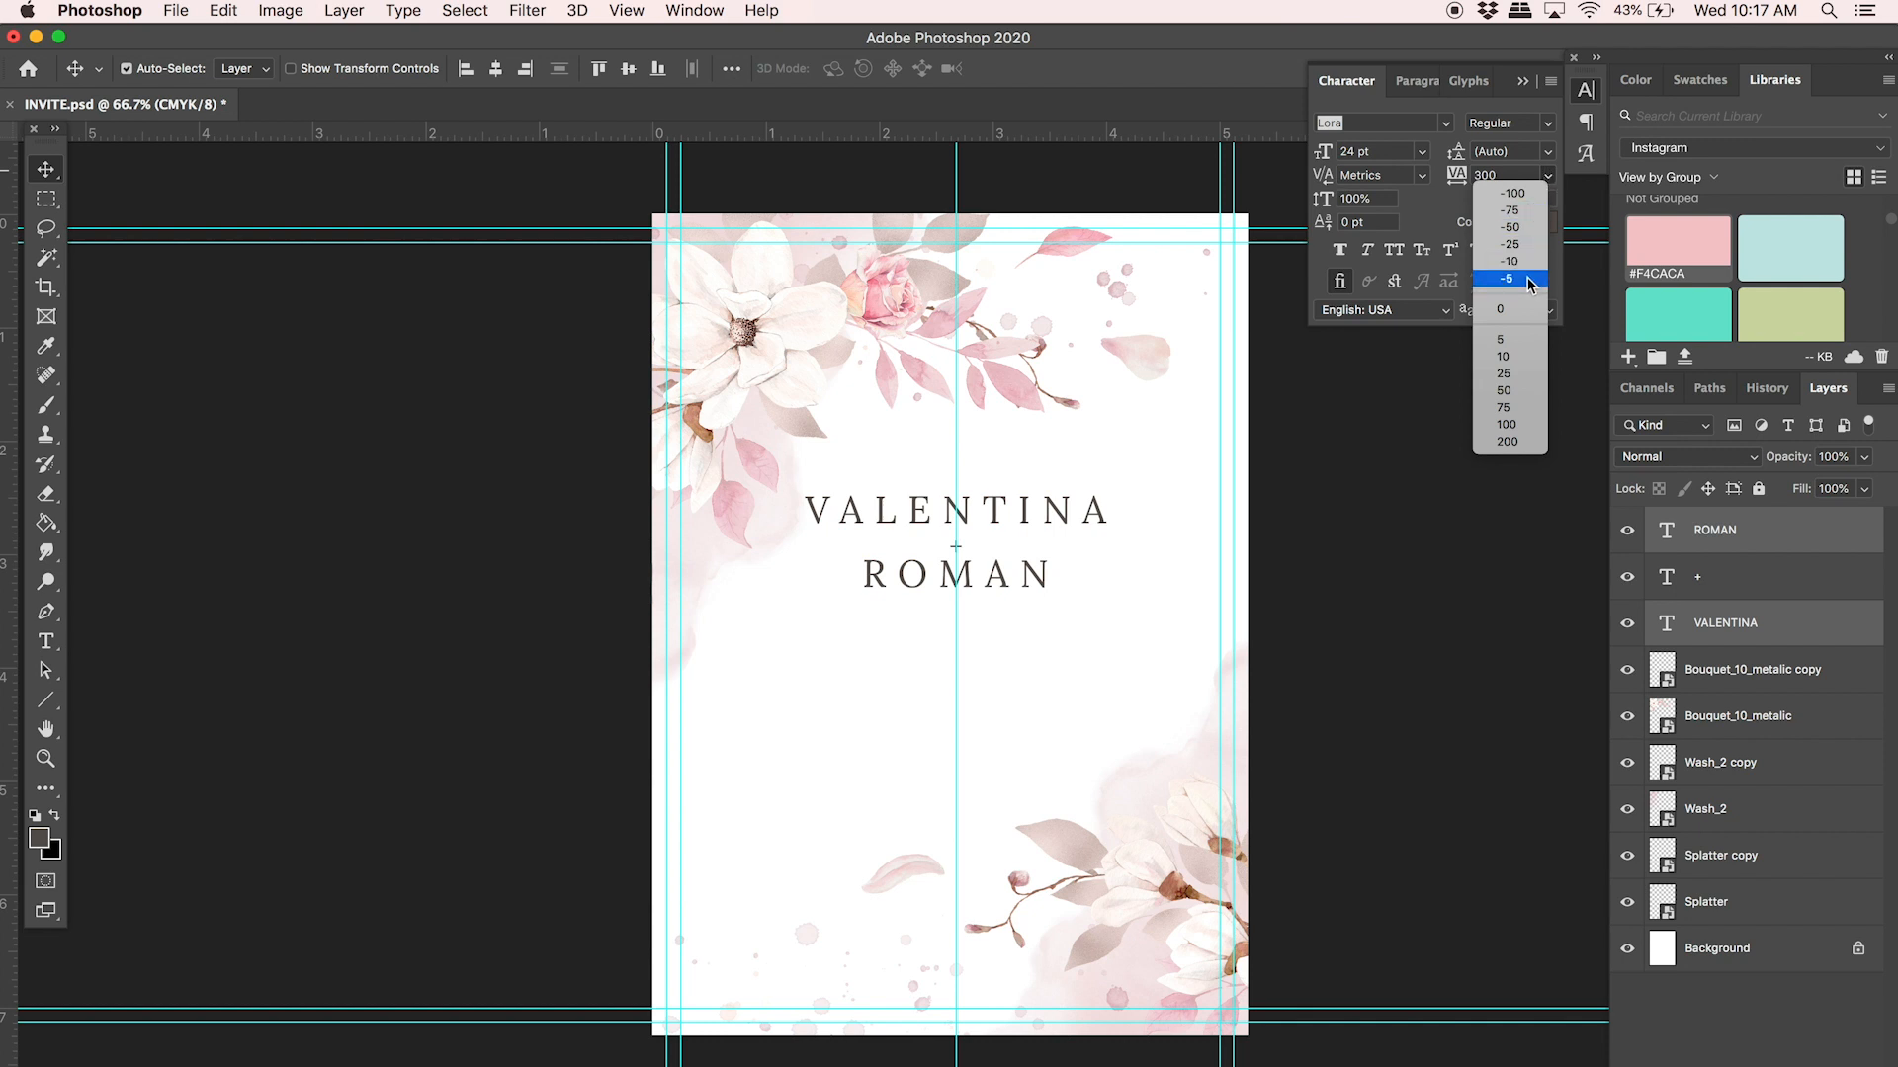
left_click(1507, 424)
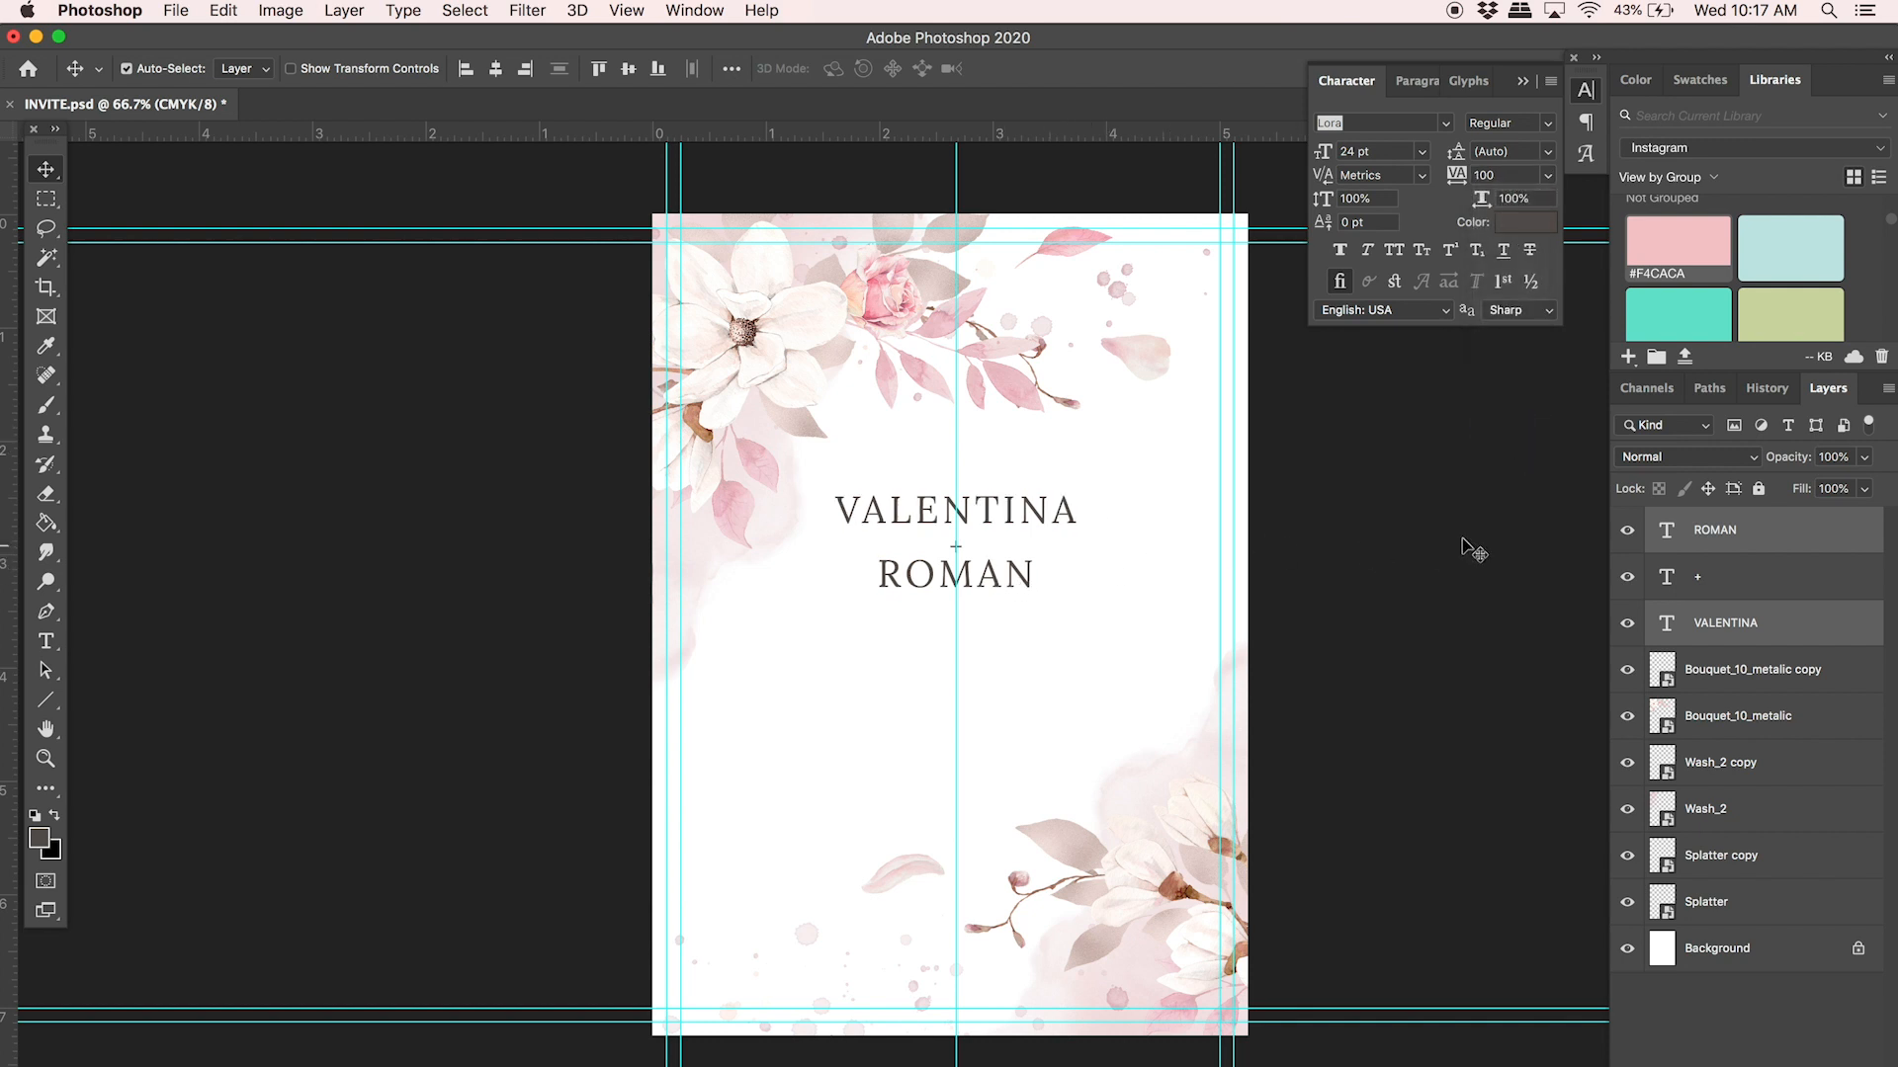
- Move the second partner's name straight down by about 20 px to widen the gap below the + sign
left_click(1743, 619)
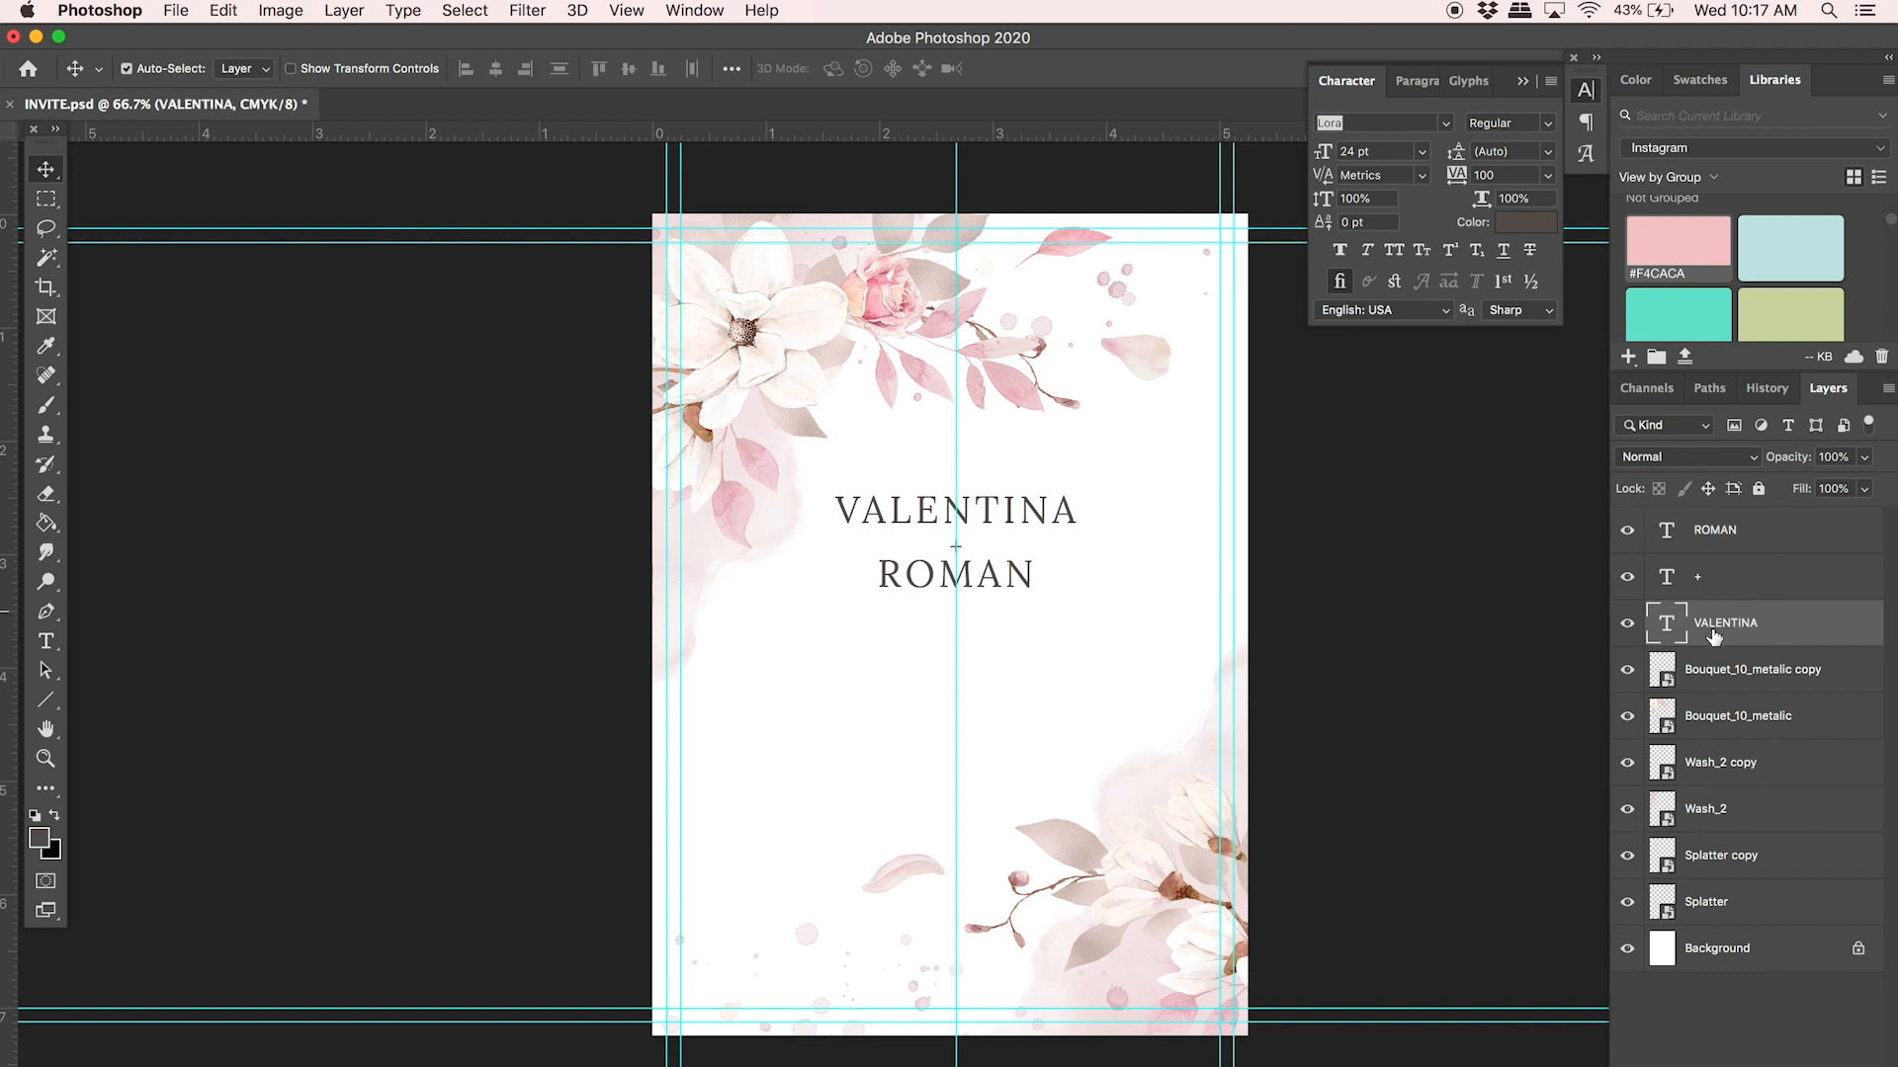
left_click(1780, 533)
key("super+t")
left_click_drag(987, 573, 996, 591)
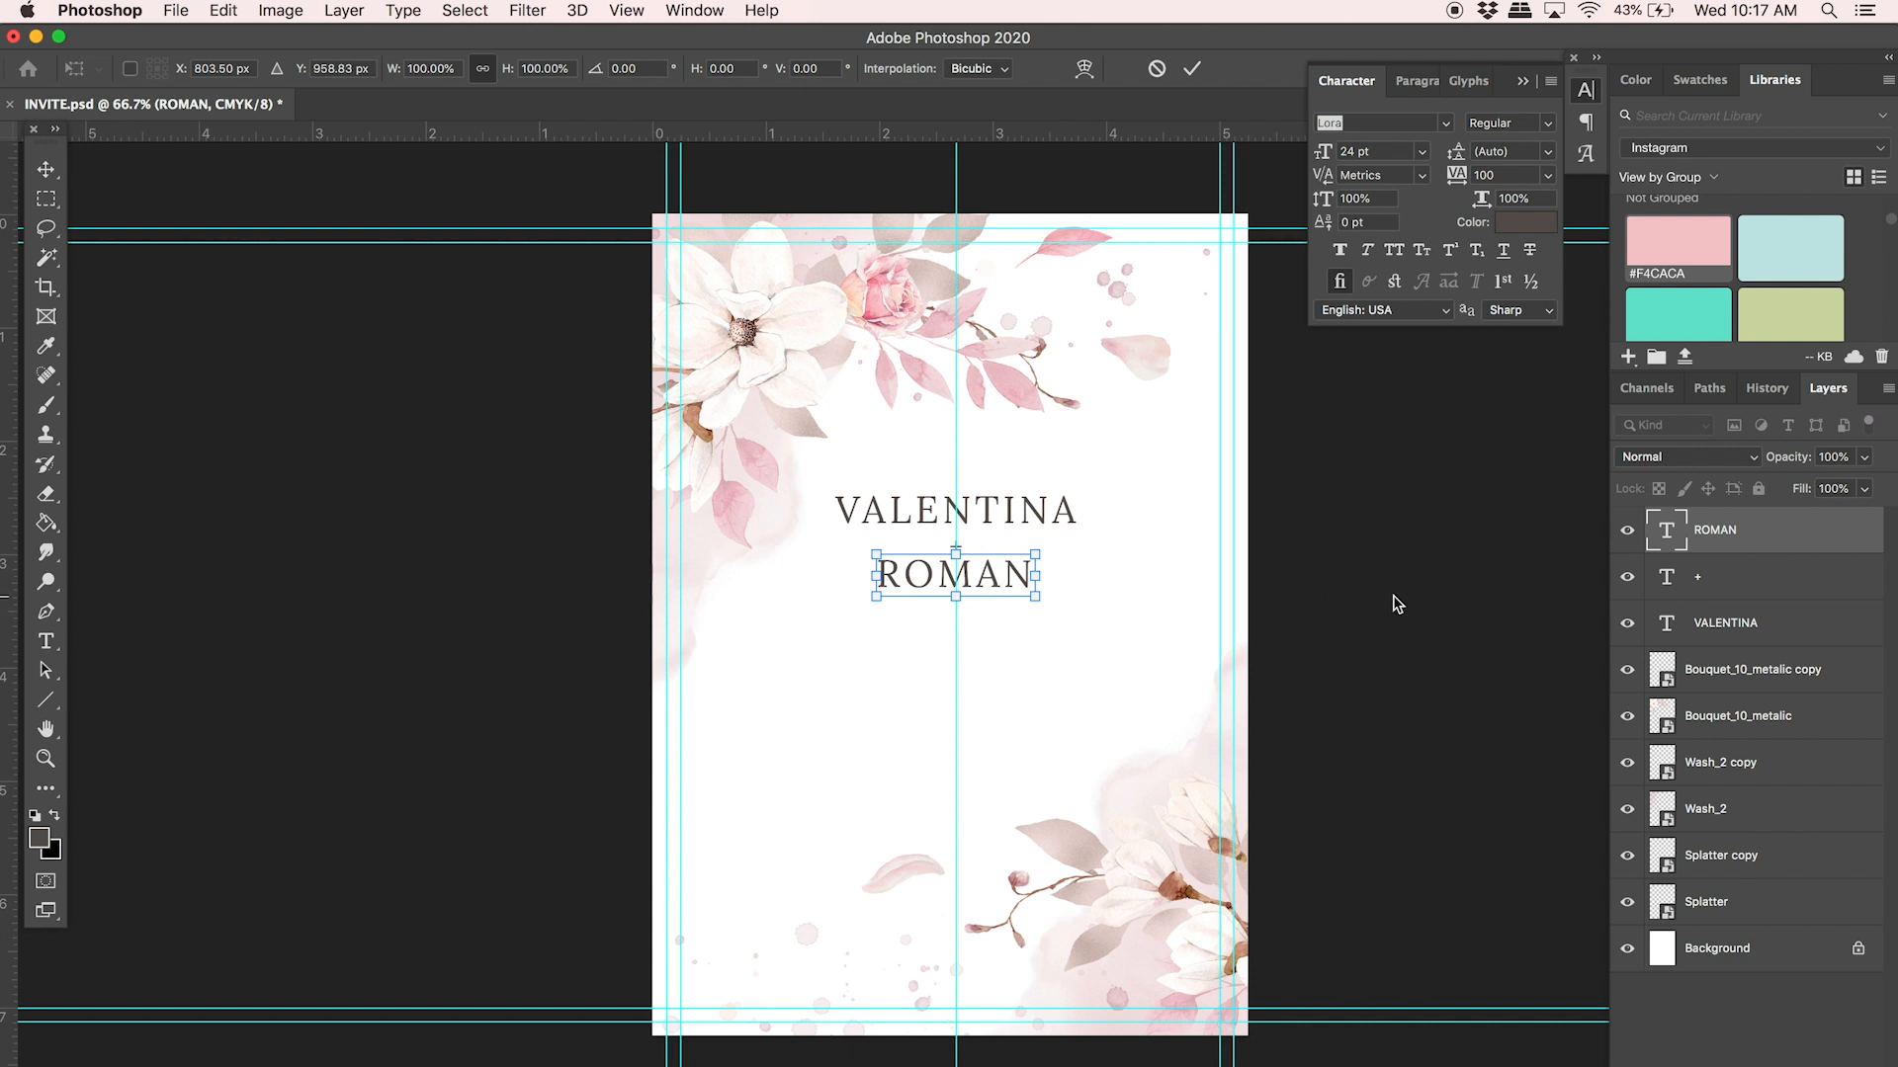
key("Down")
key("Down")
key("Down")
key("Down")
key("Down")
key("Down")
key("Down")
key("Down")
key("Down")
key("Down")
key("Down")
key("Down")
key("Down")
key("Down")
key("Down")
key("Down")
key("Down")
key("Down")
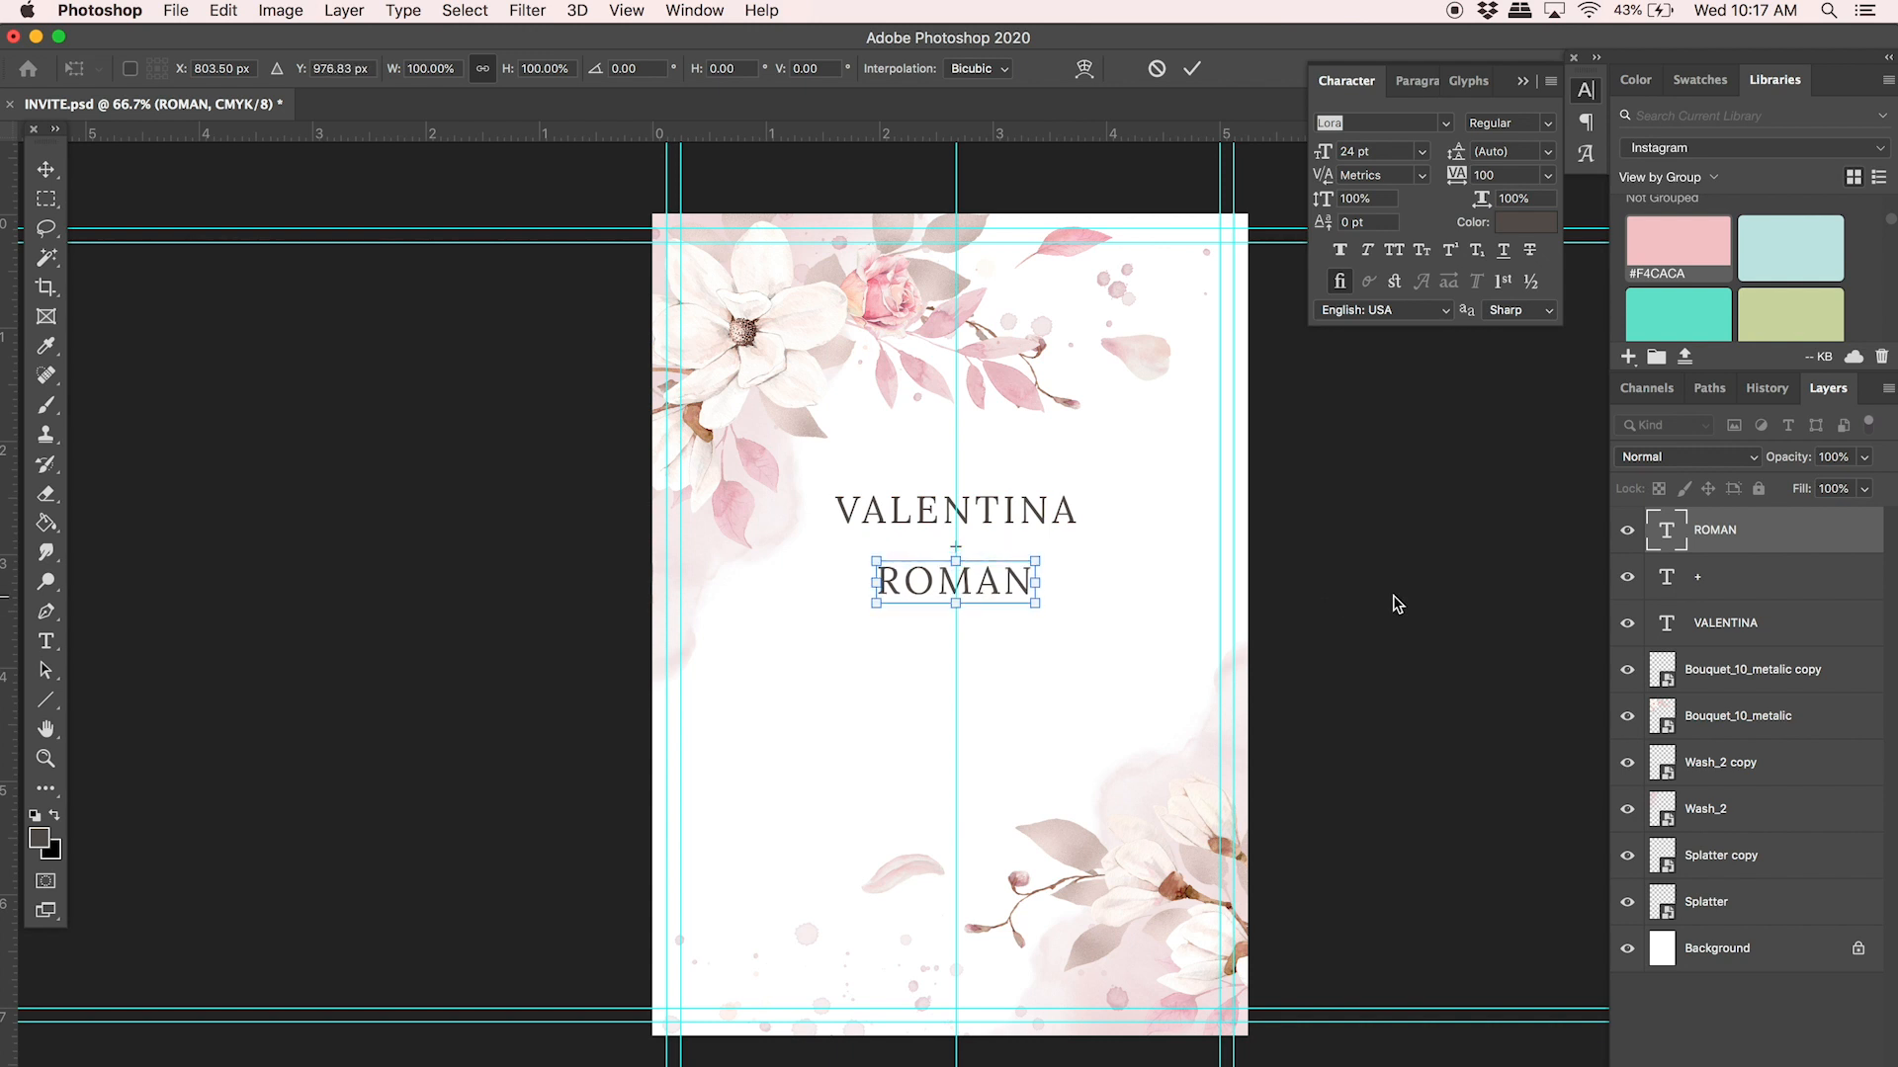
key("Return")
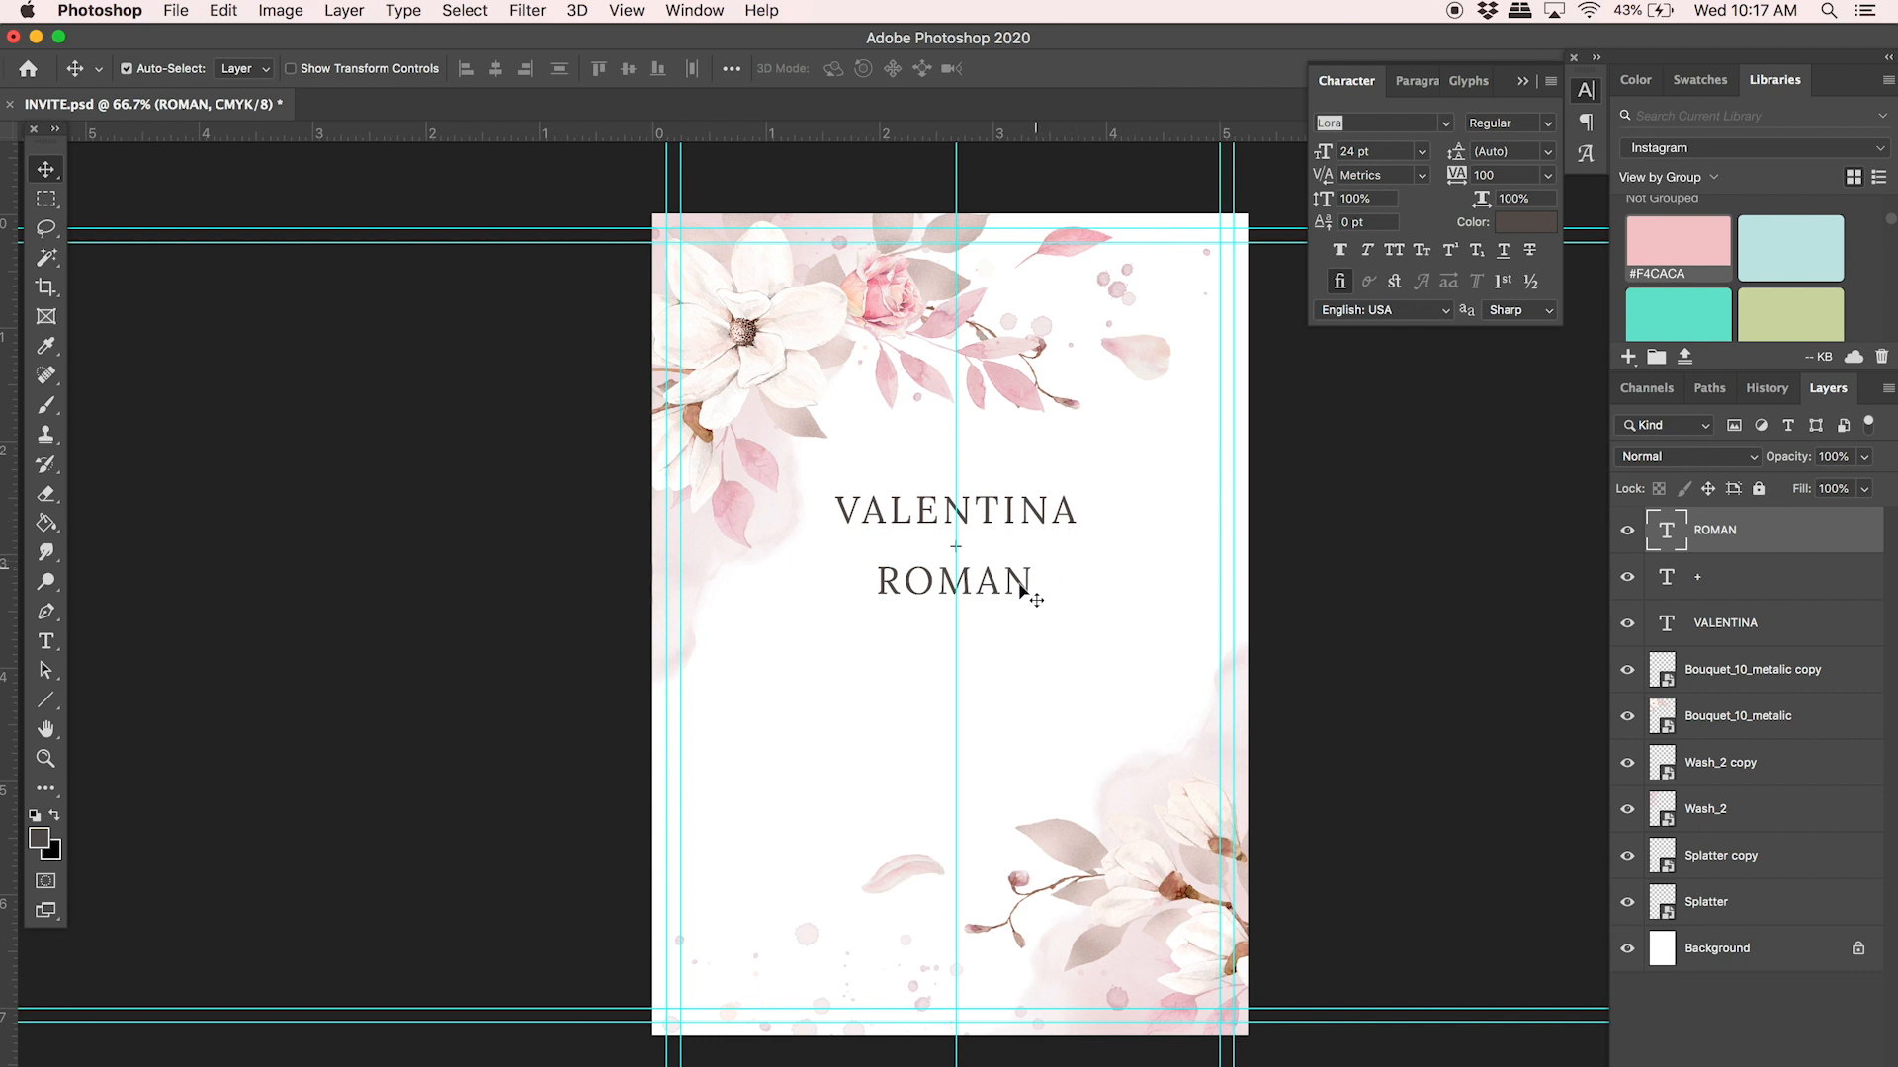
key("Down")
key("Down")
key("Down")
key("Down")
- Distribute the two name layers and the + sign evenly in the vertical direction again
left_click(1765, 633, "shift")
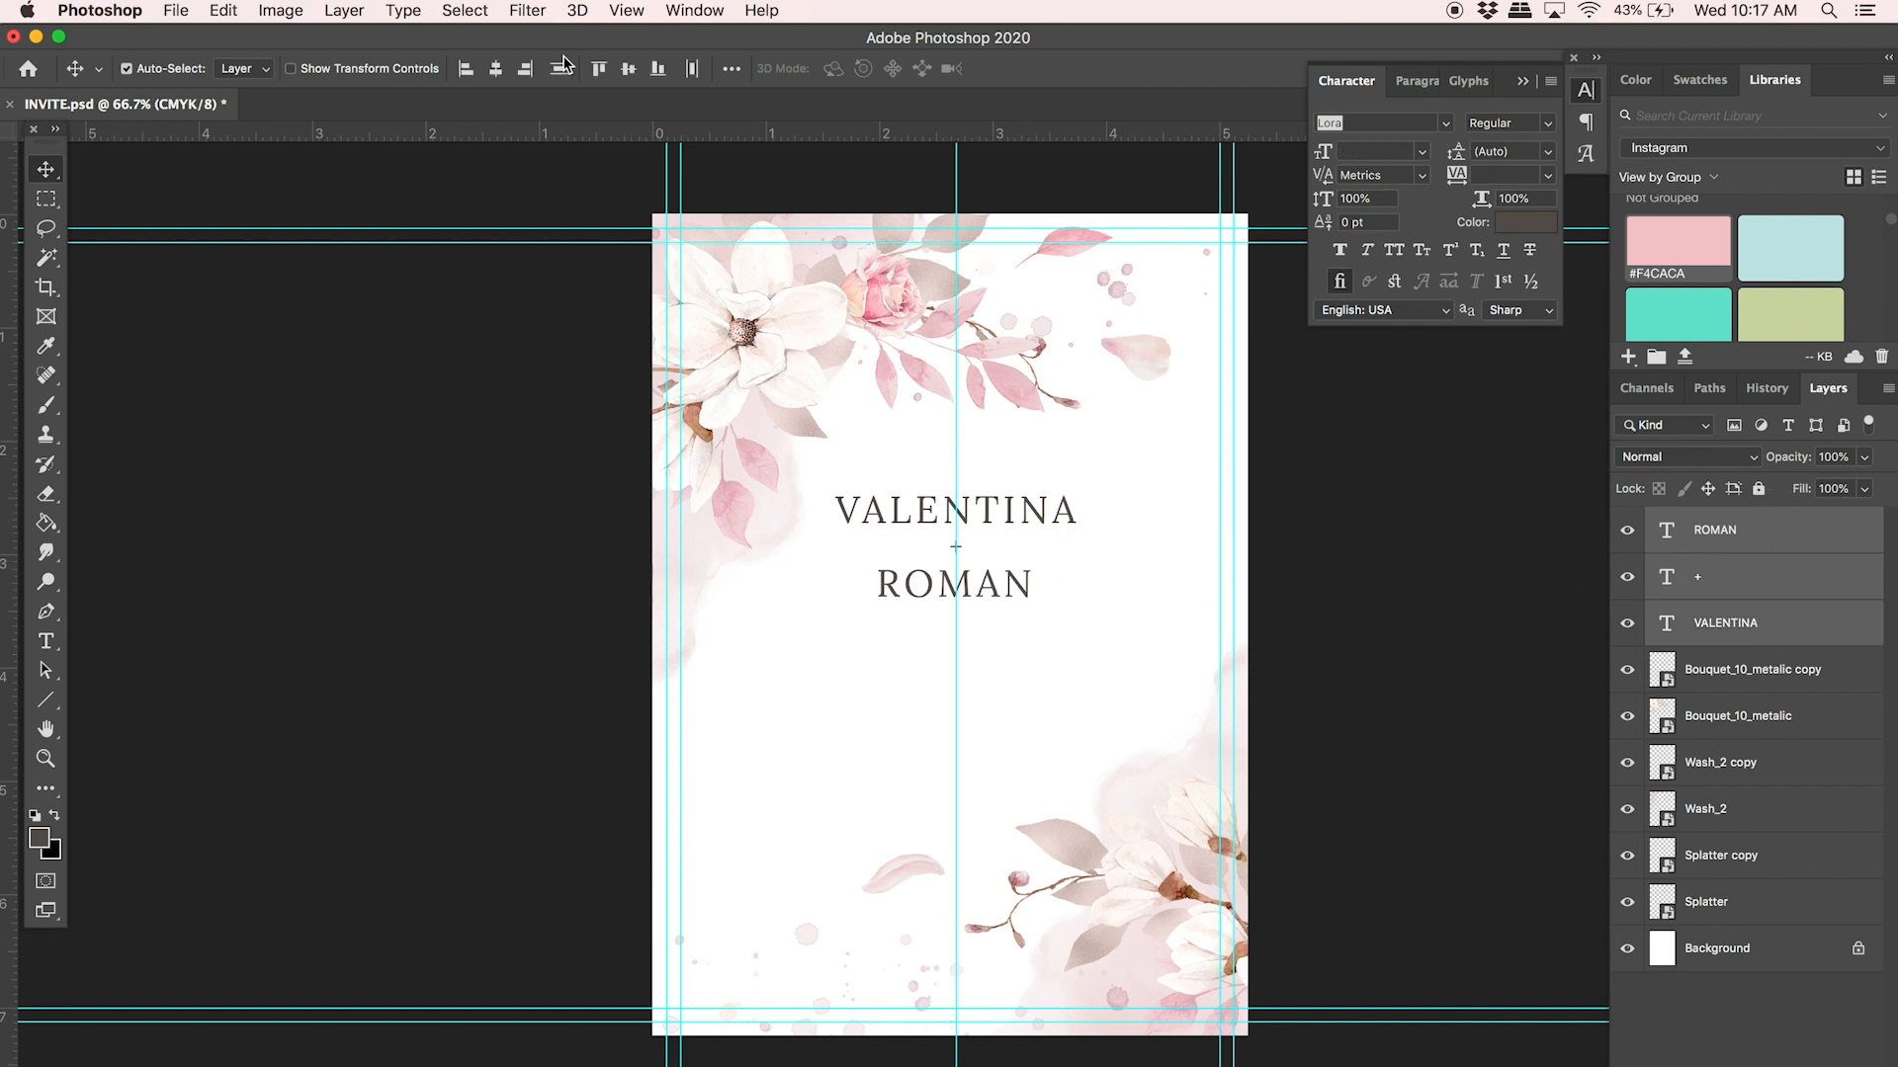
left_click(732, 68)
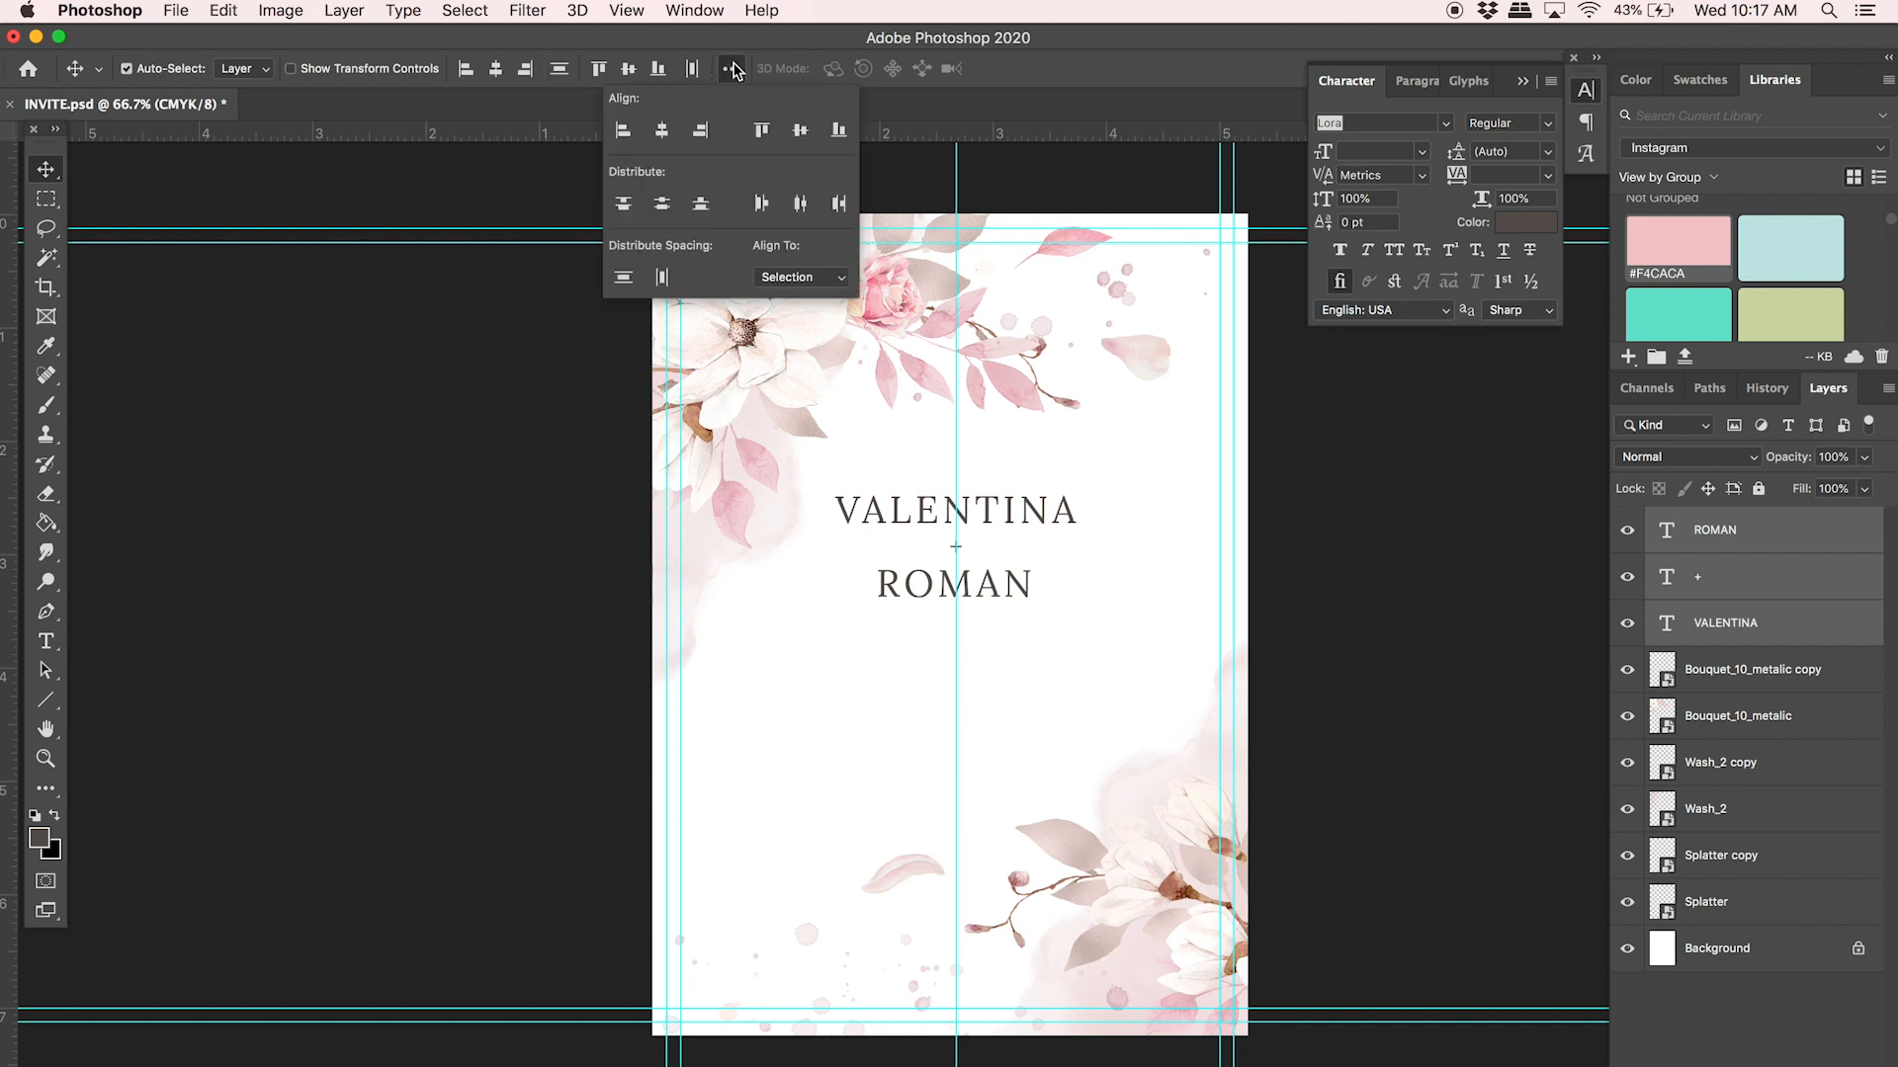
left_click(667, 209)
left_click(1165, 81)
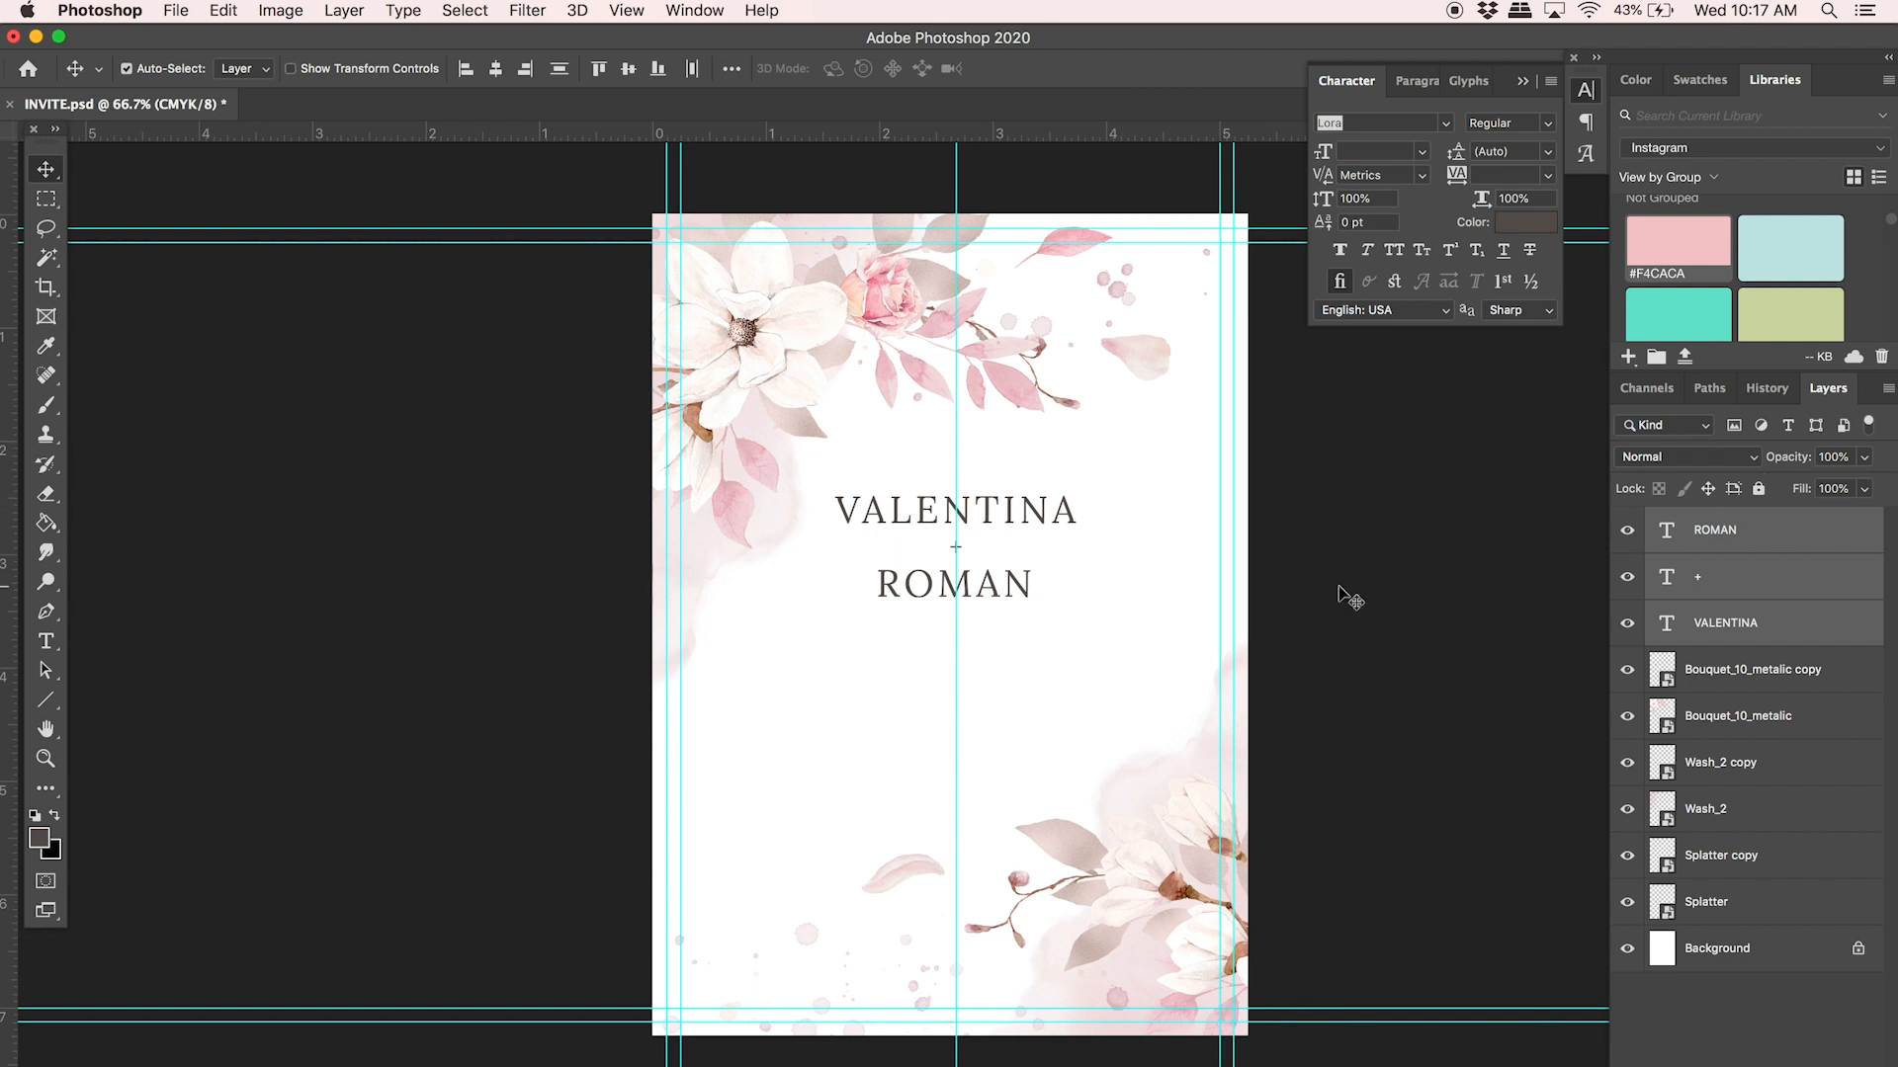
- Move both names and the + sign together straight down by about 0.167 in
key("super+t")
left_click(1017, 547)
left_click_drag(1018, 547, 1023, 569)
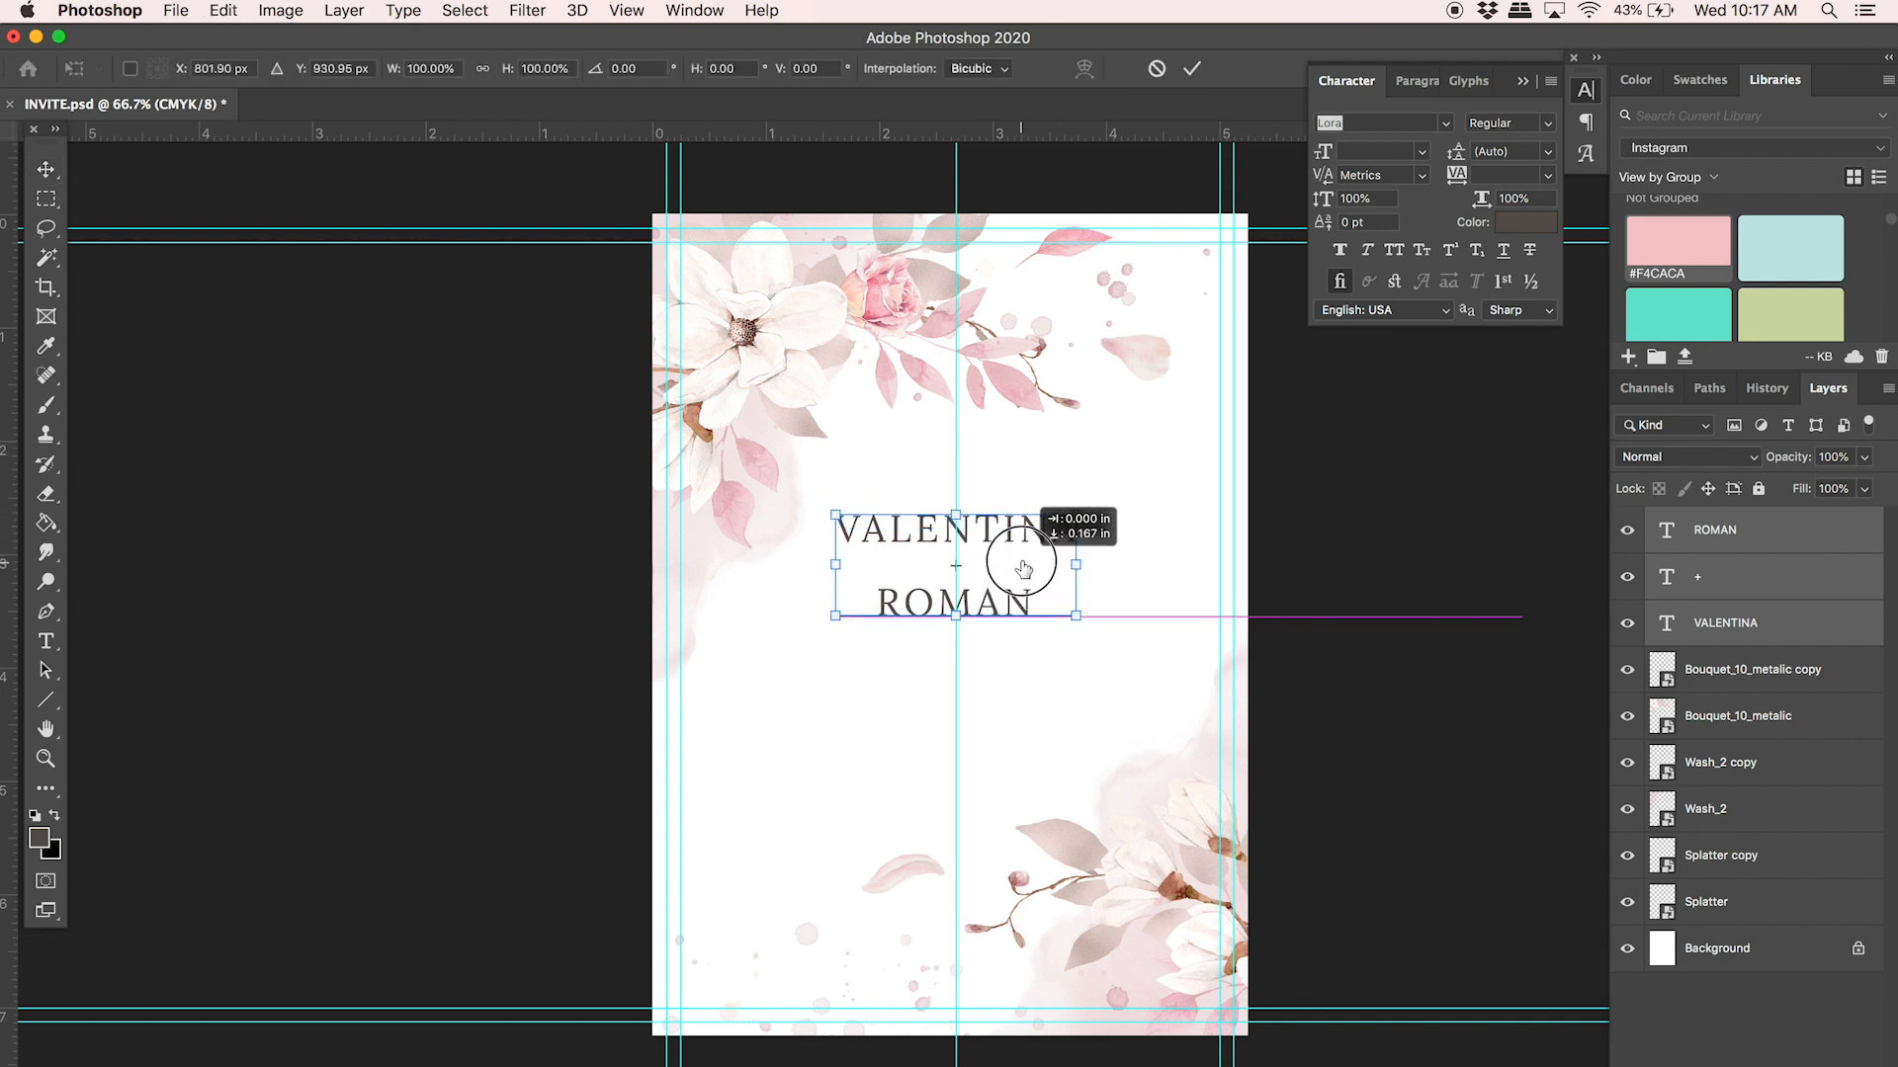
left_click_drag(1023, 569, 1024, 568)
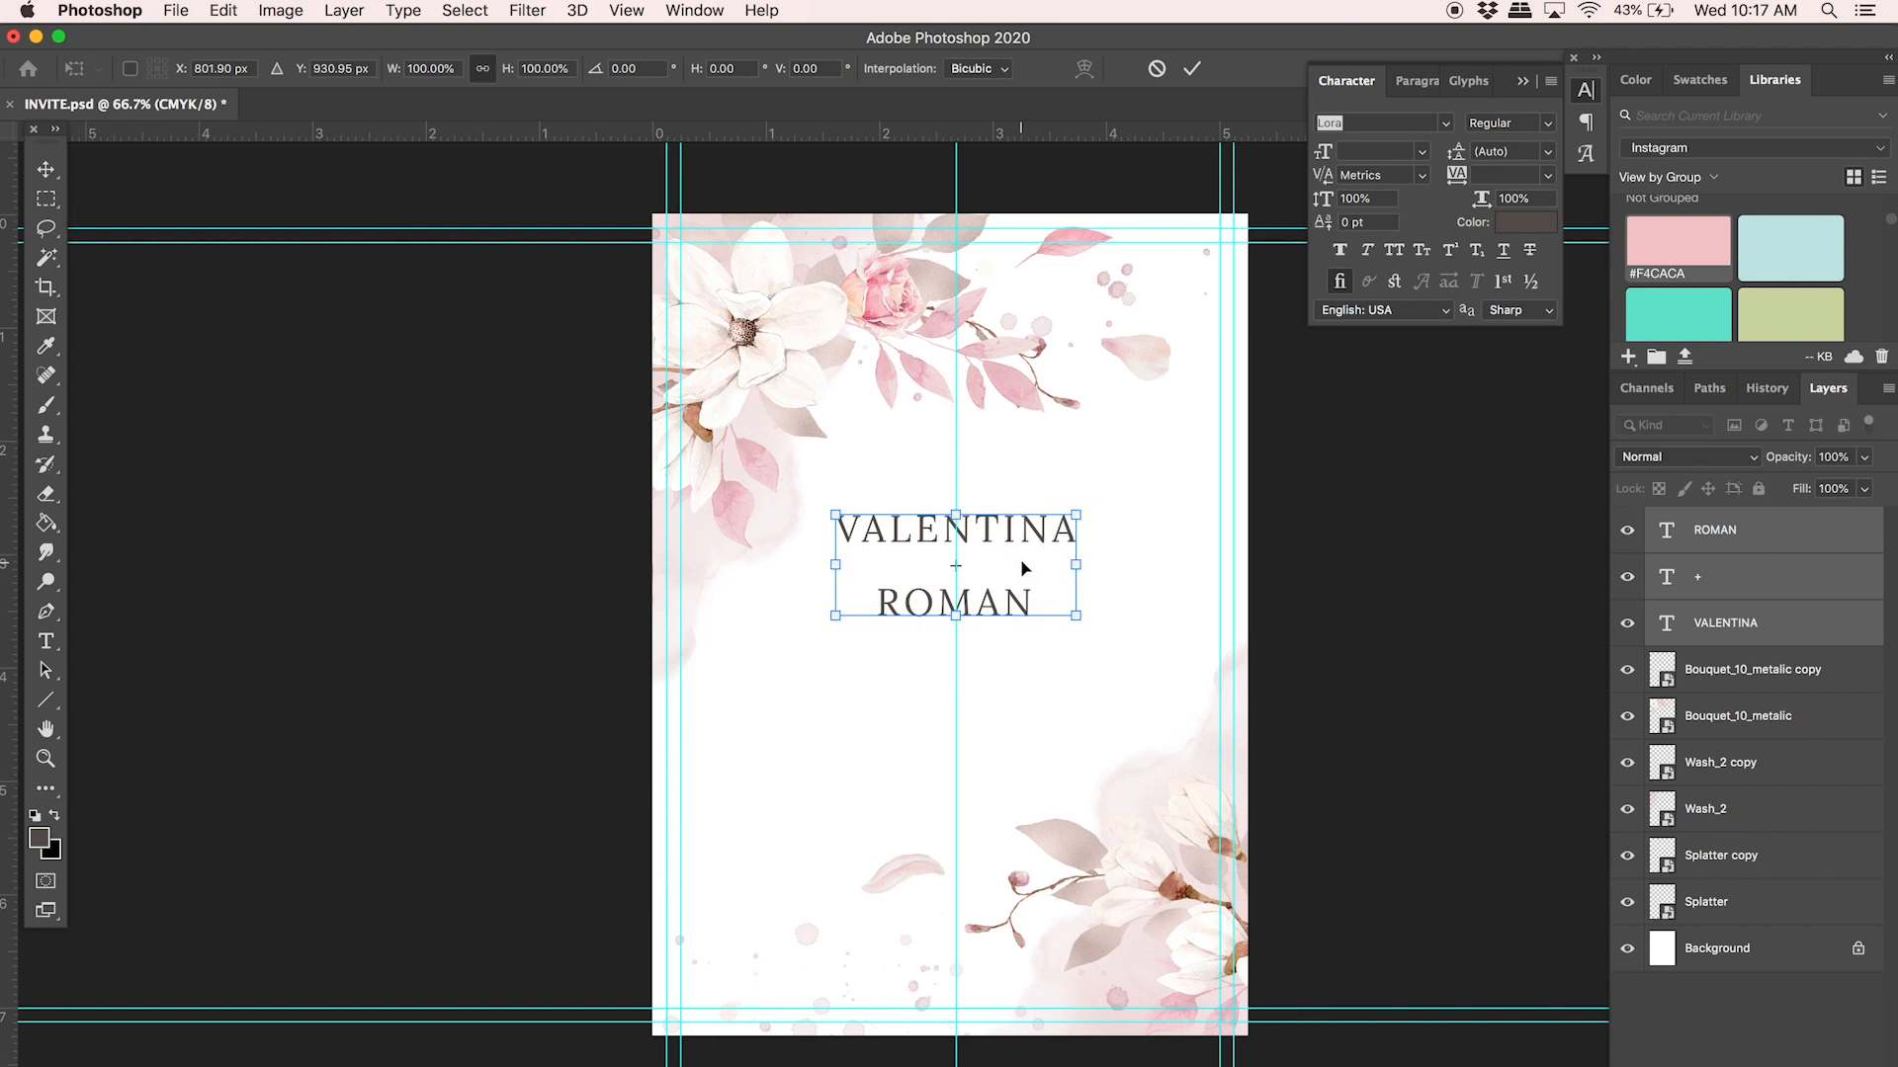
key("Return")
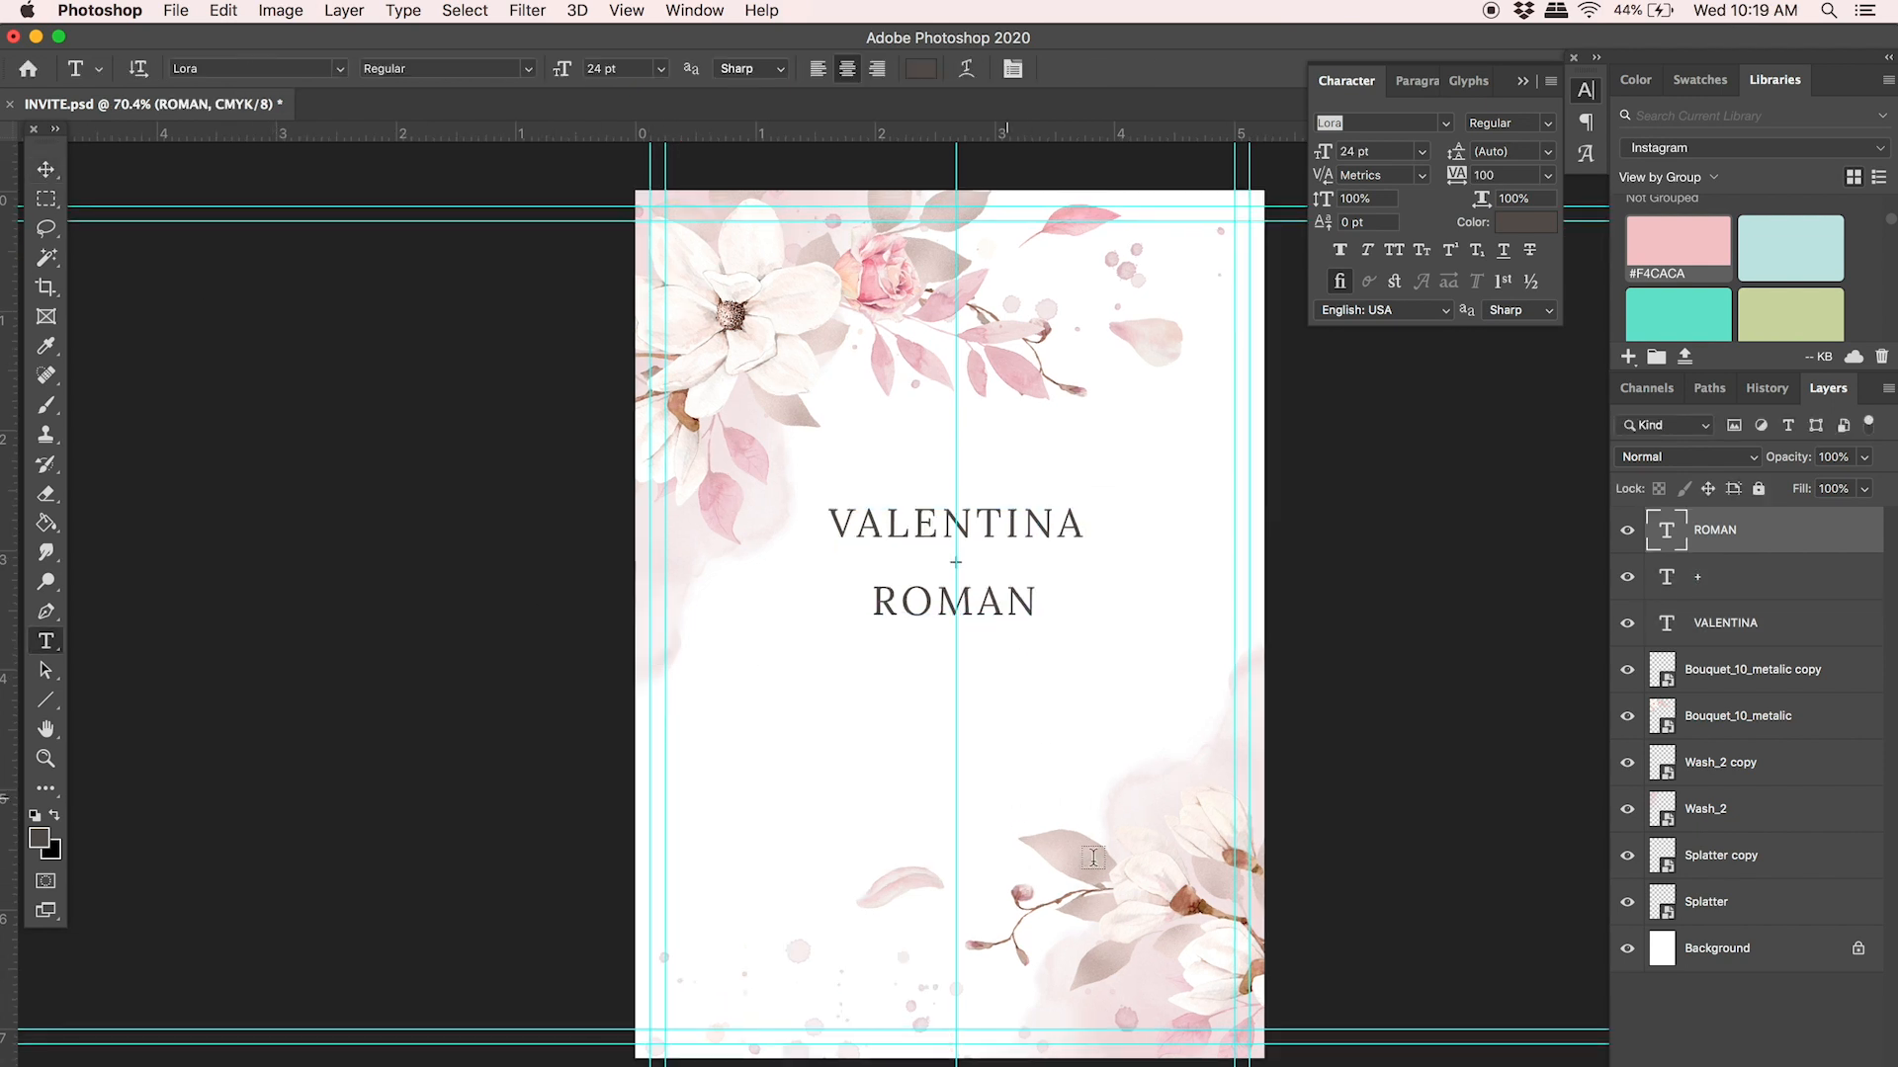
- Add a 16 pt centred text layer reading REQUEST on the central guide below the second name
left_click(957, 670)
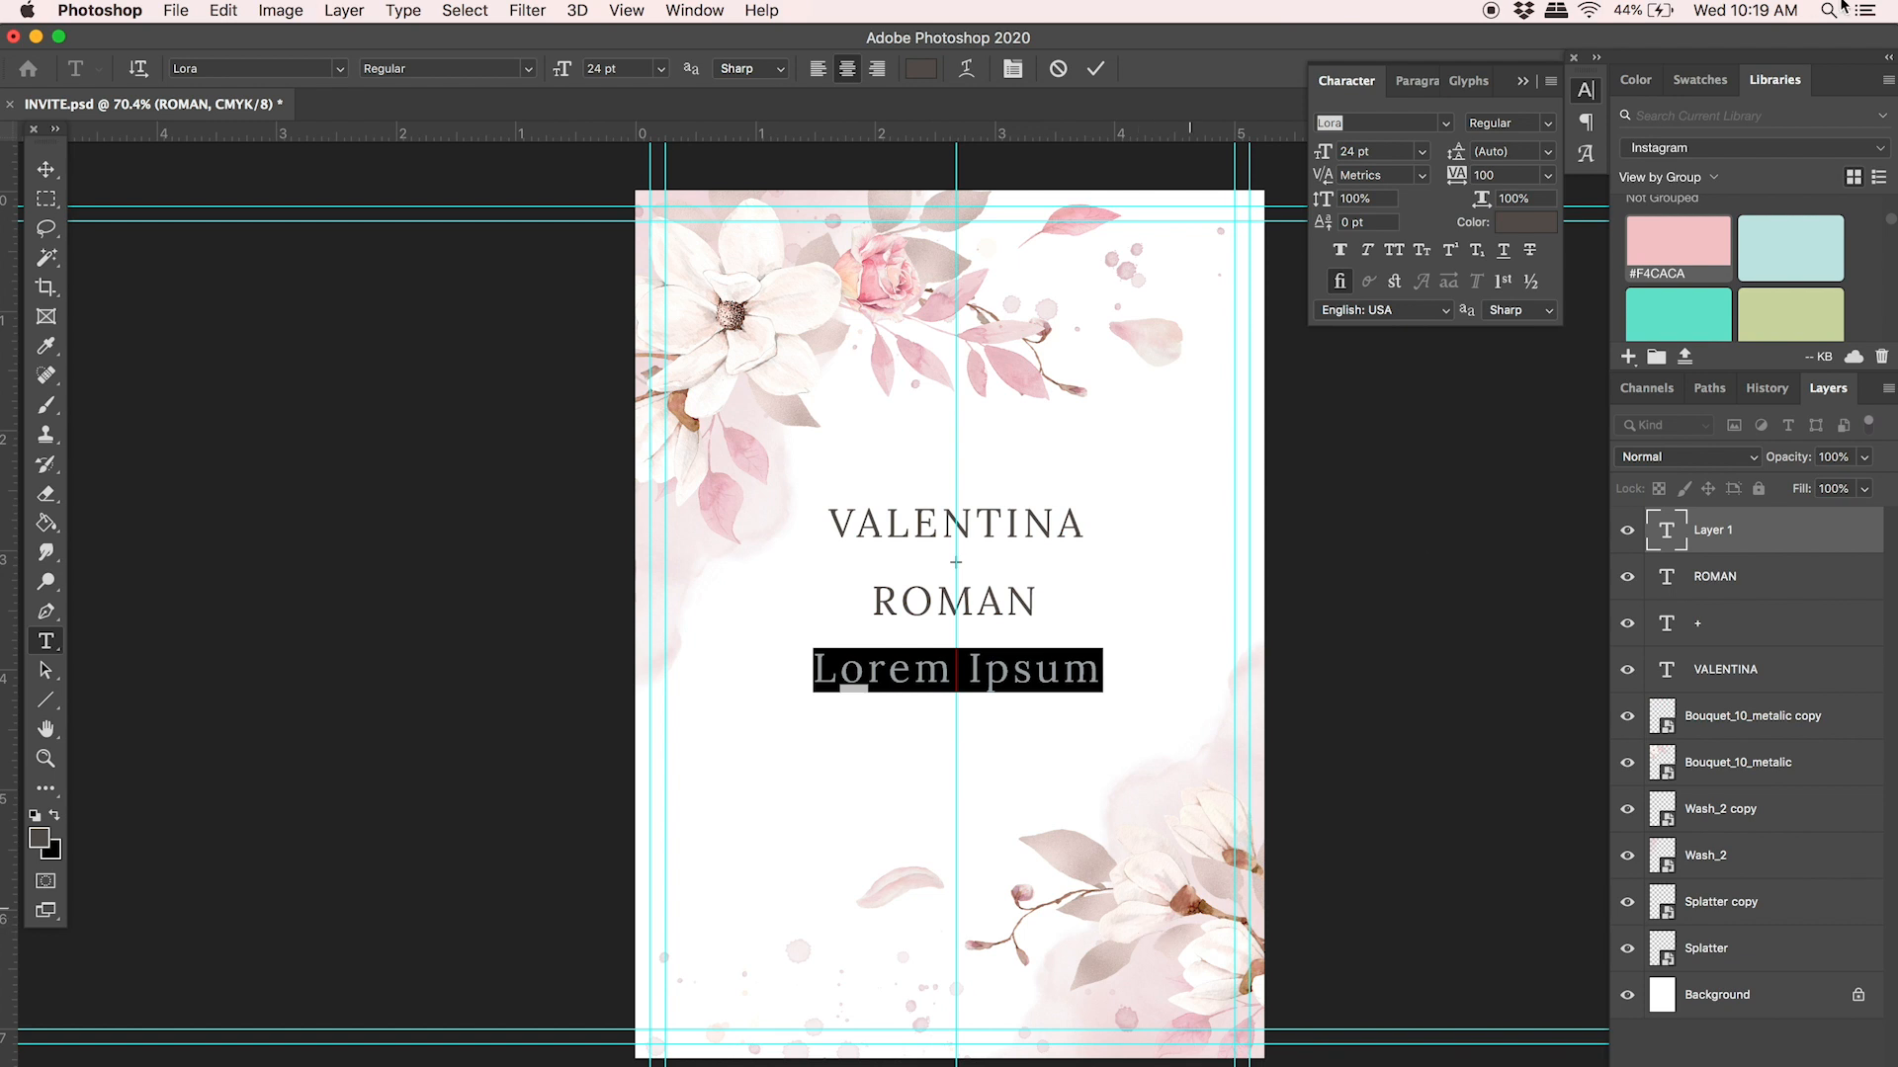
left_click(1423, 154)
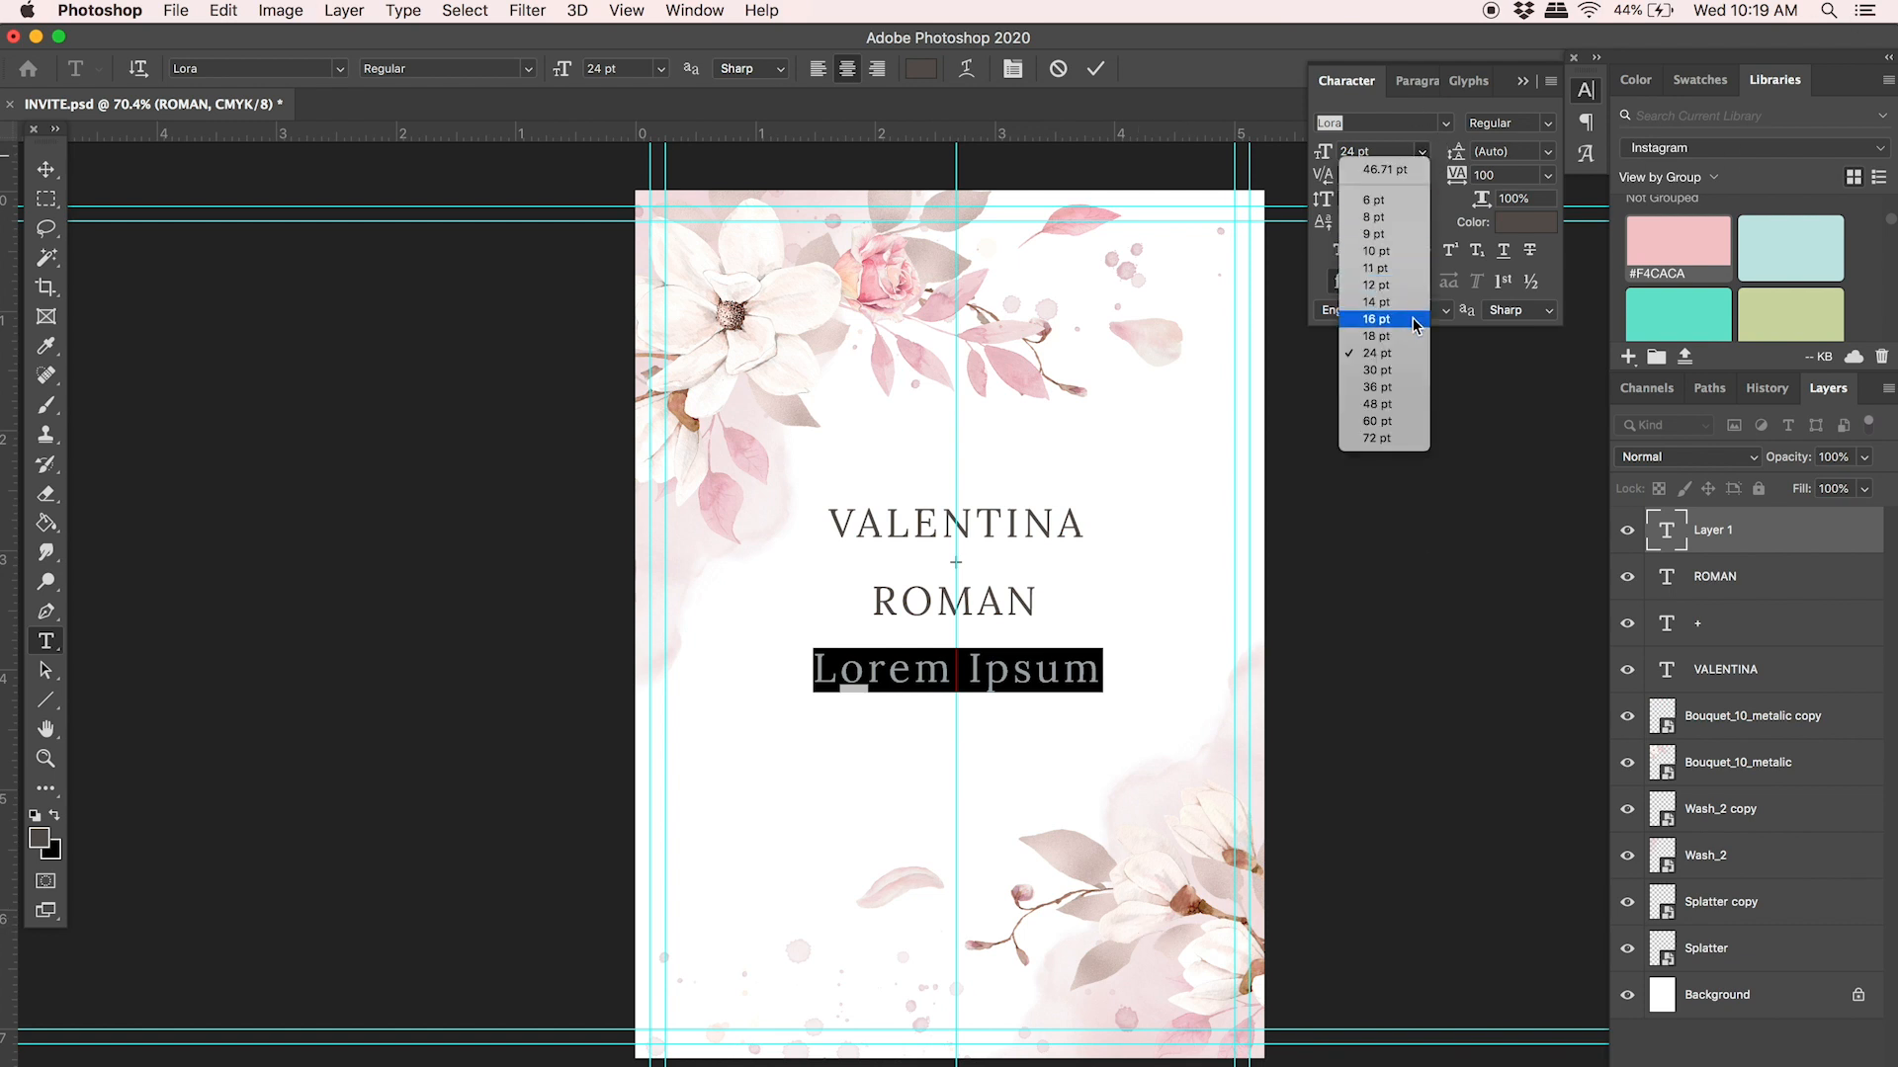
left_click(1413, 324)
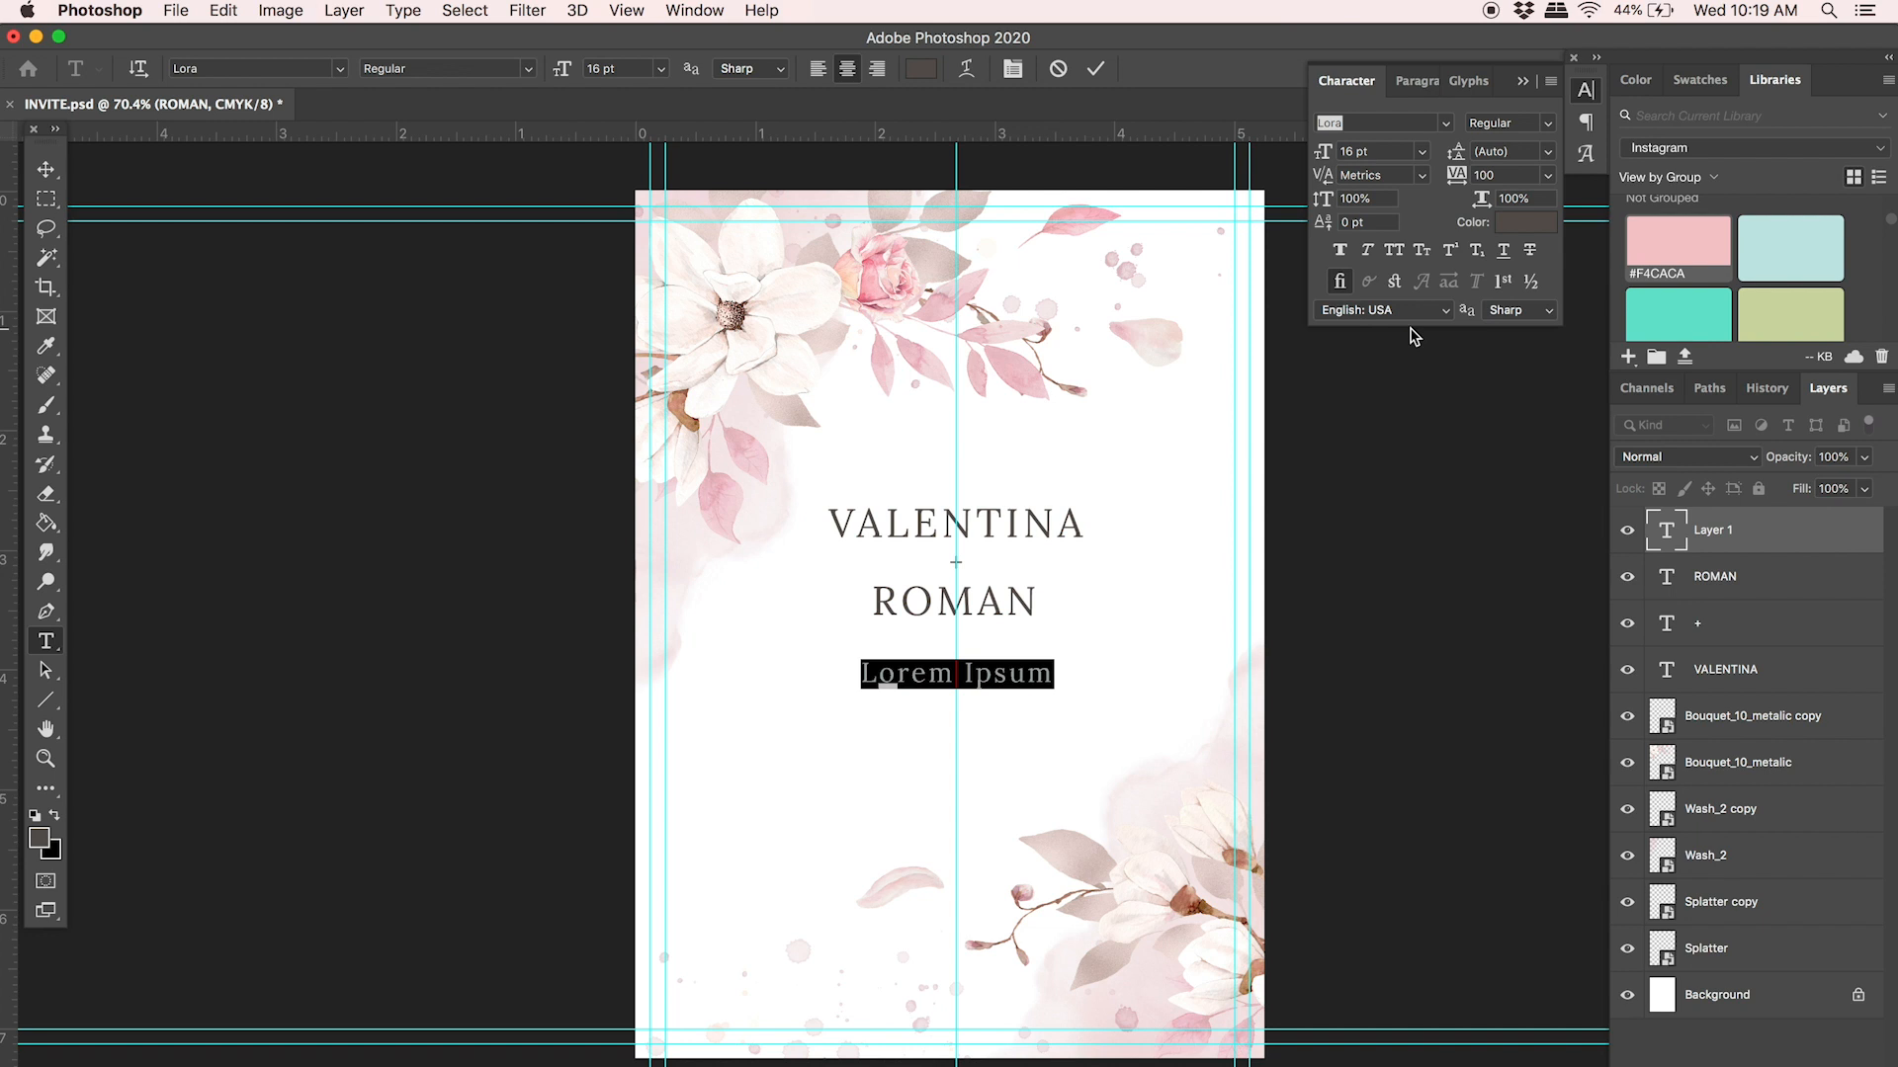
type("REQUETS")
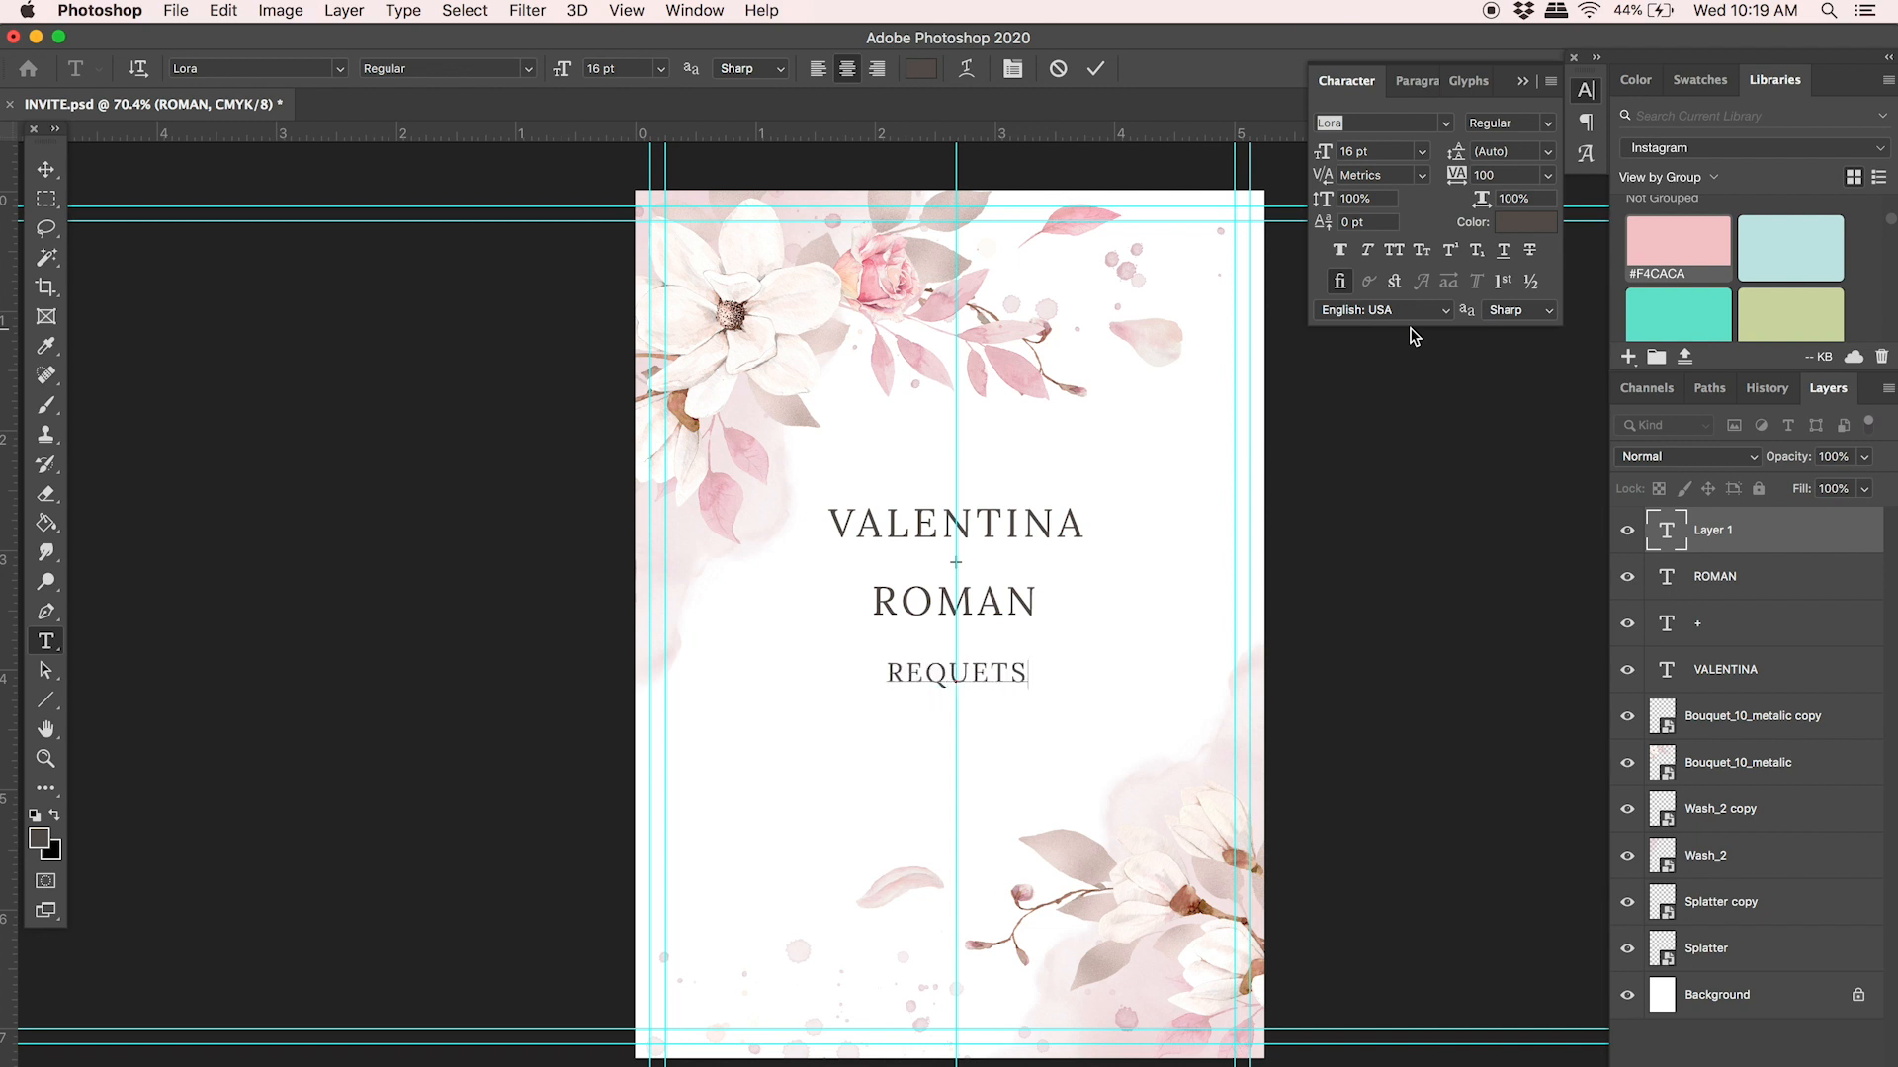
key("BackSpace")
key("BackSpace")
type("ST")
- Reduce the REQUEST text to 14 pt and finally to 10 pt
double_click(983, 670)
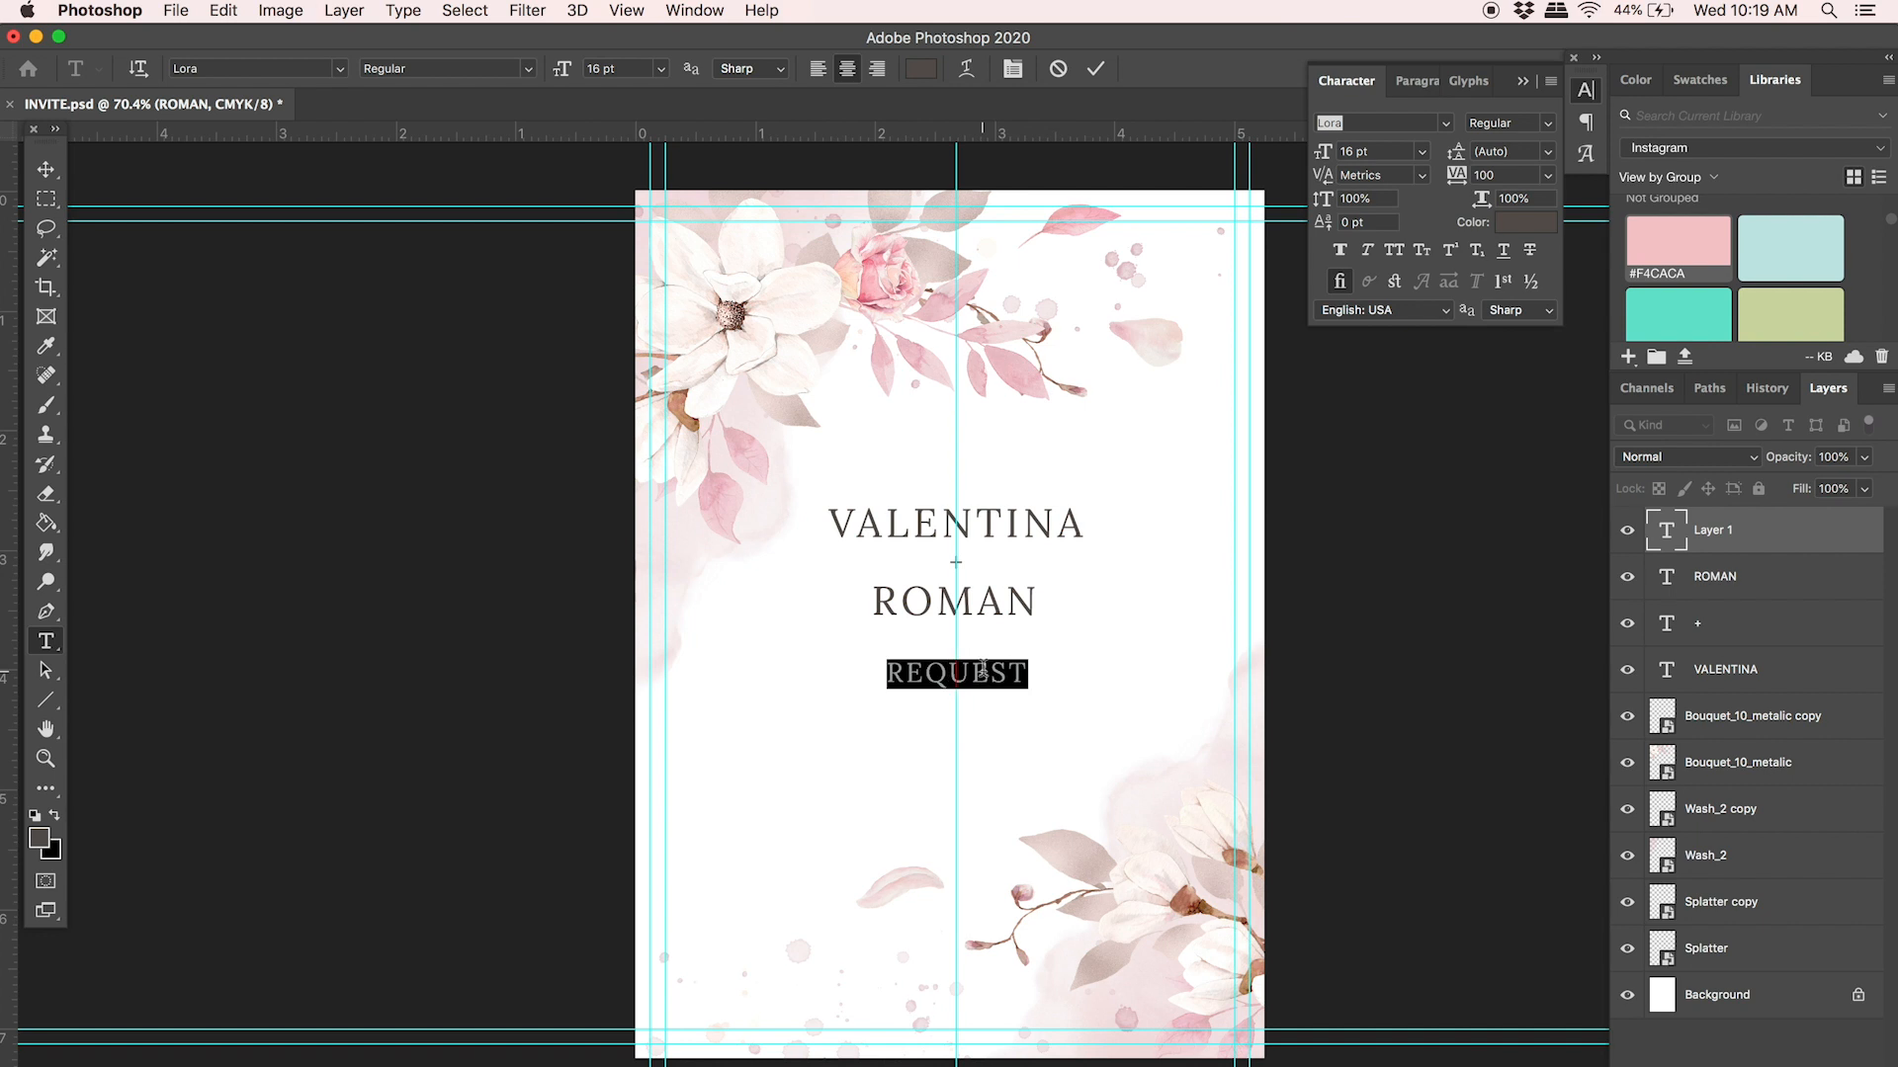
left_click(1421, 152)
left_click(1383, 308)
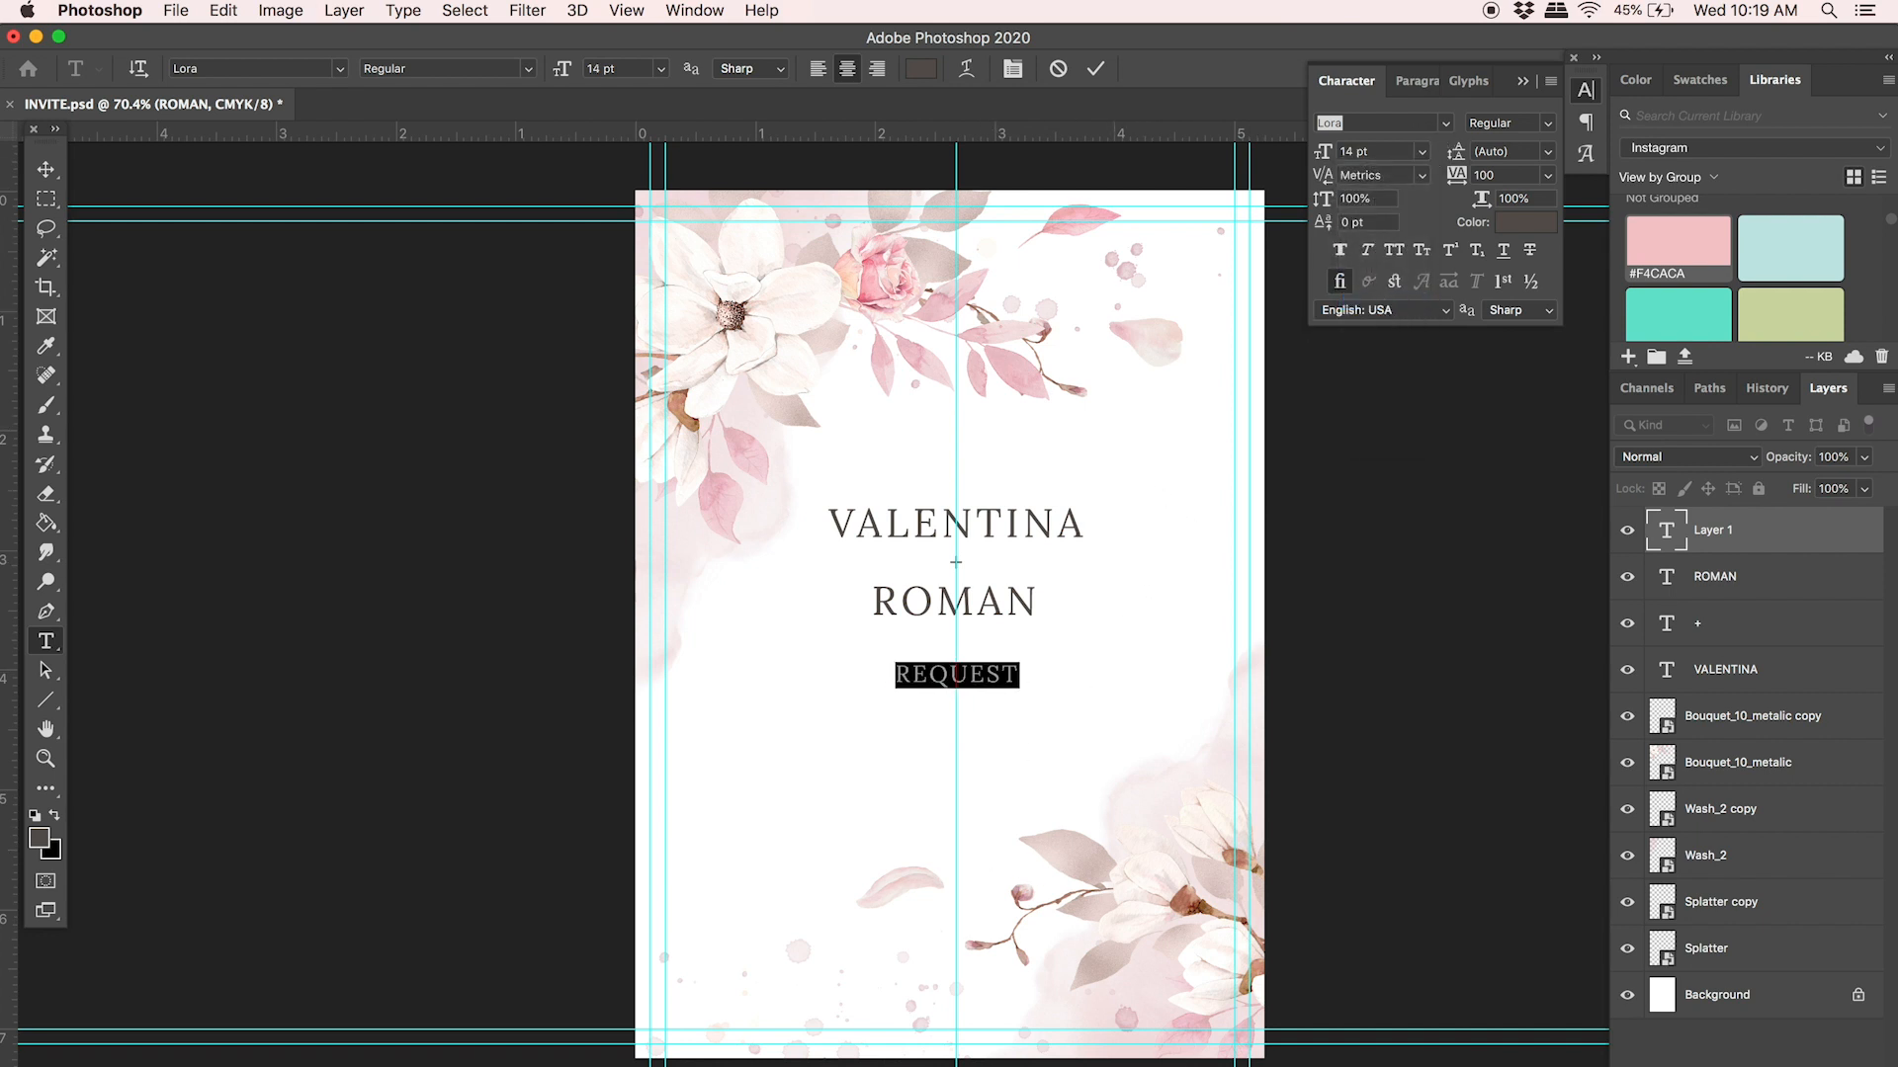
key("super+Return")
double_click(974, 677)
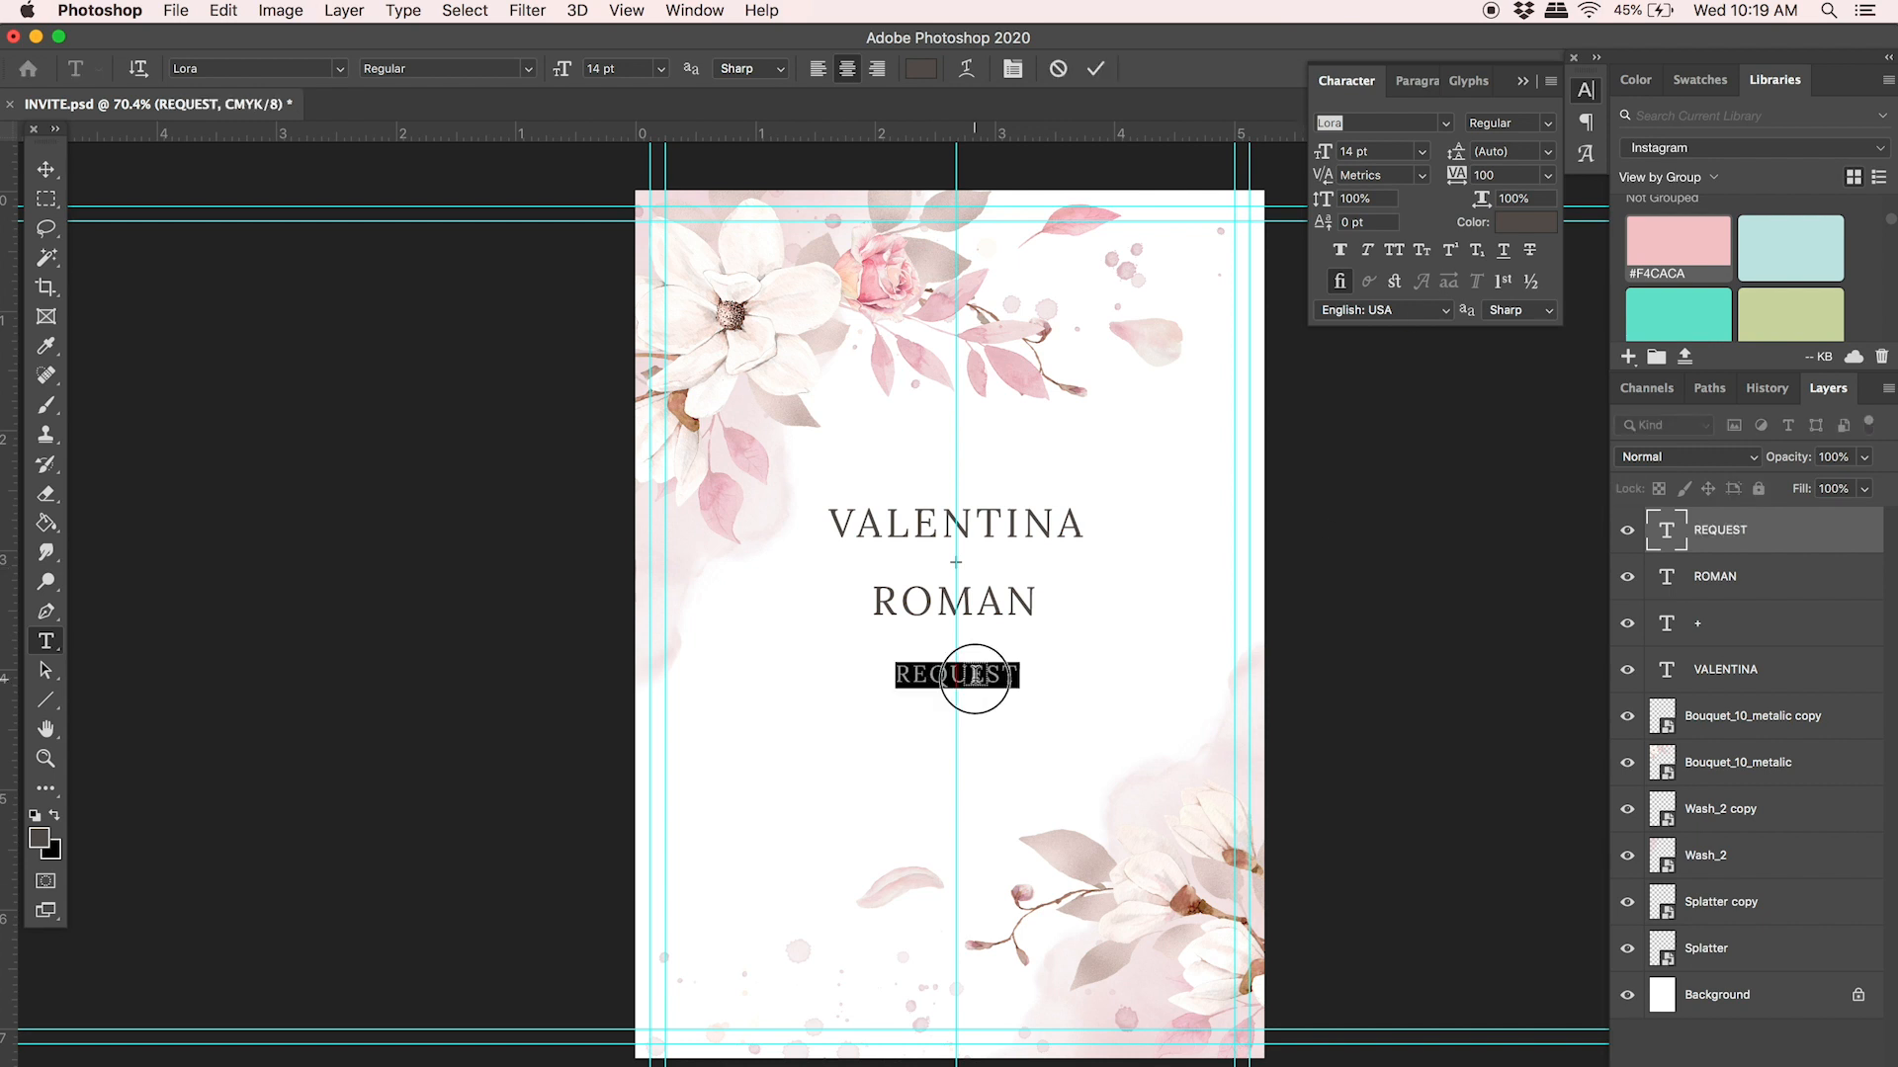
left_click(1420, 152)
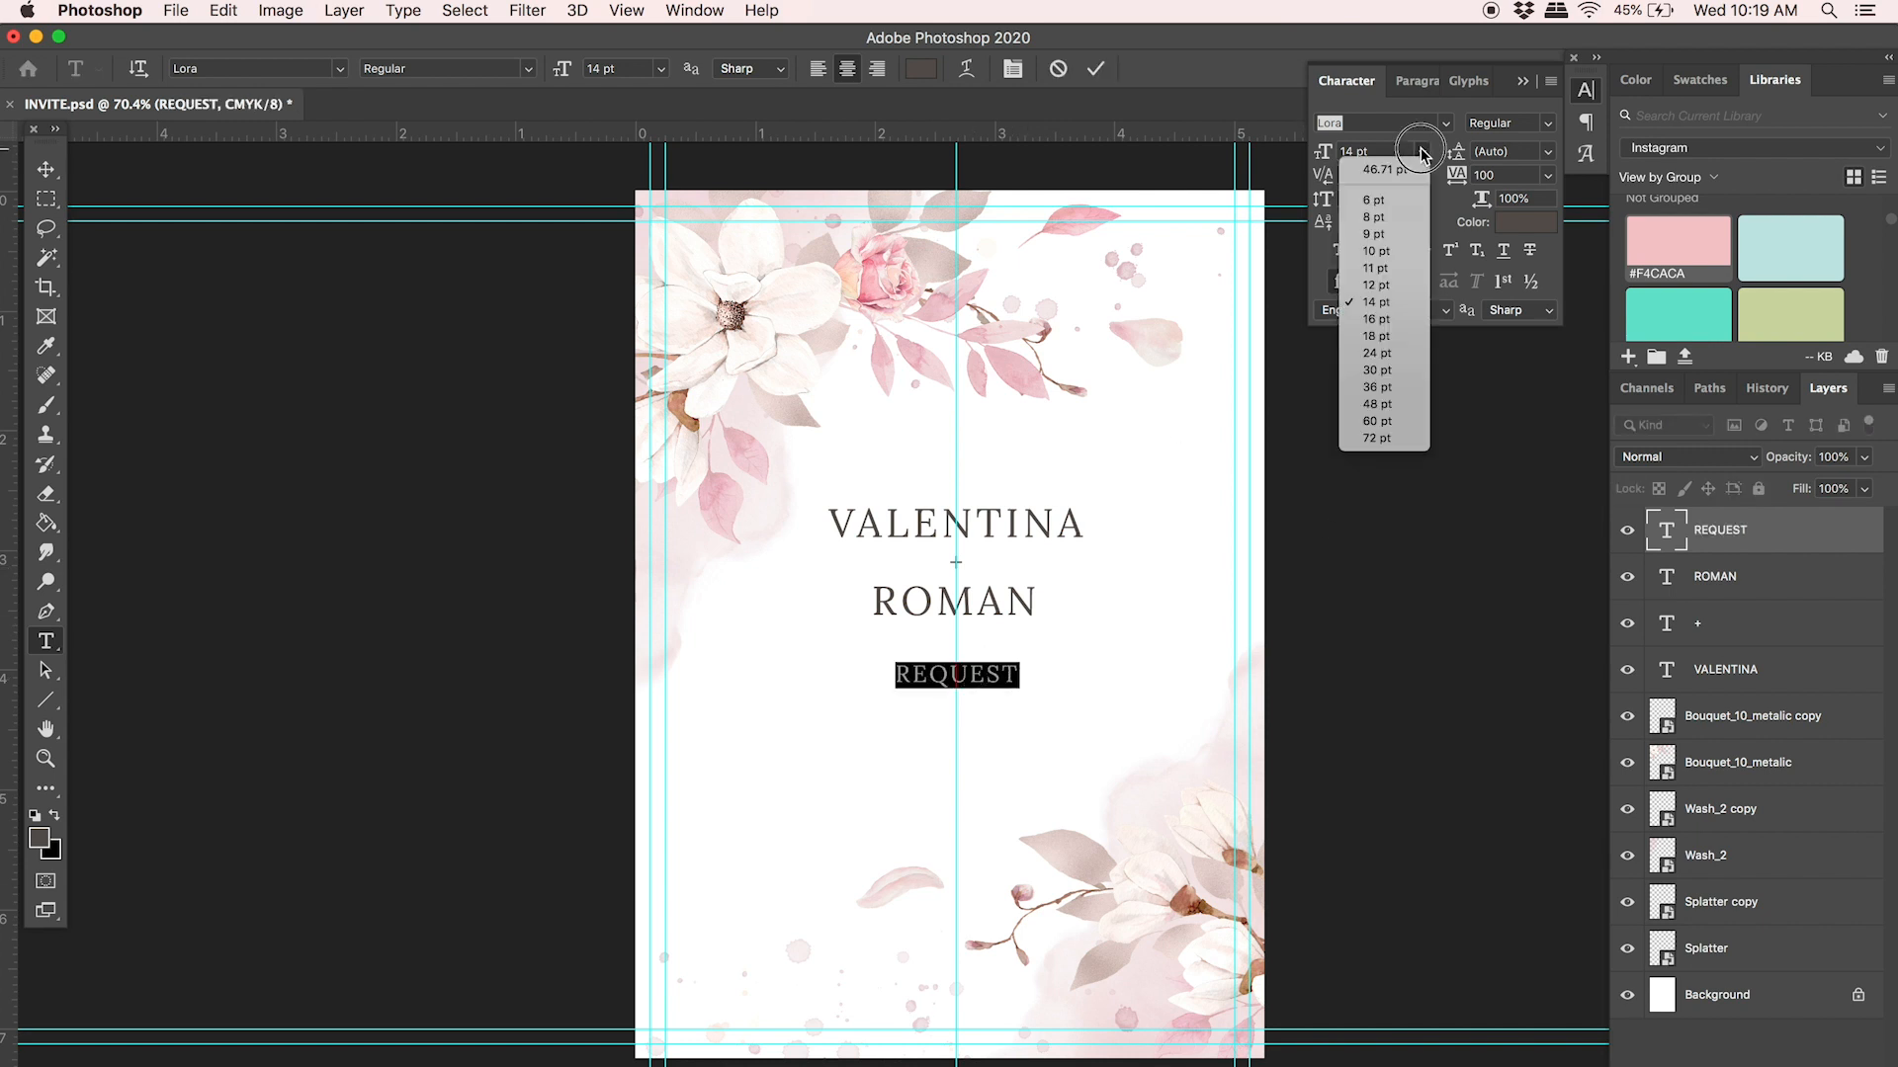
left_click(1404, 253)
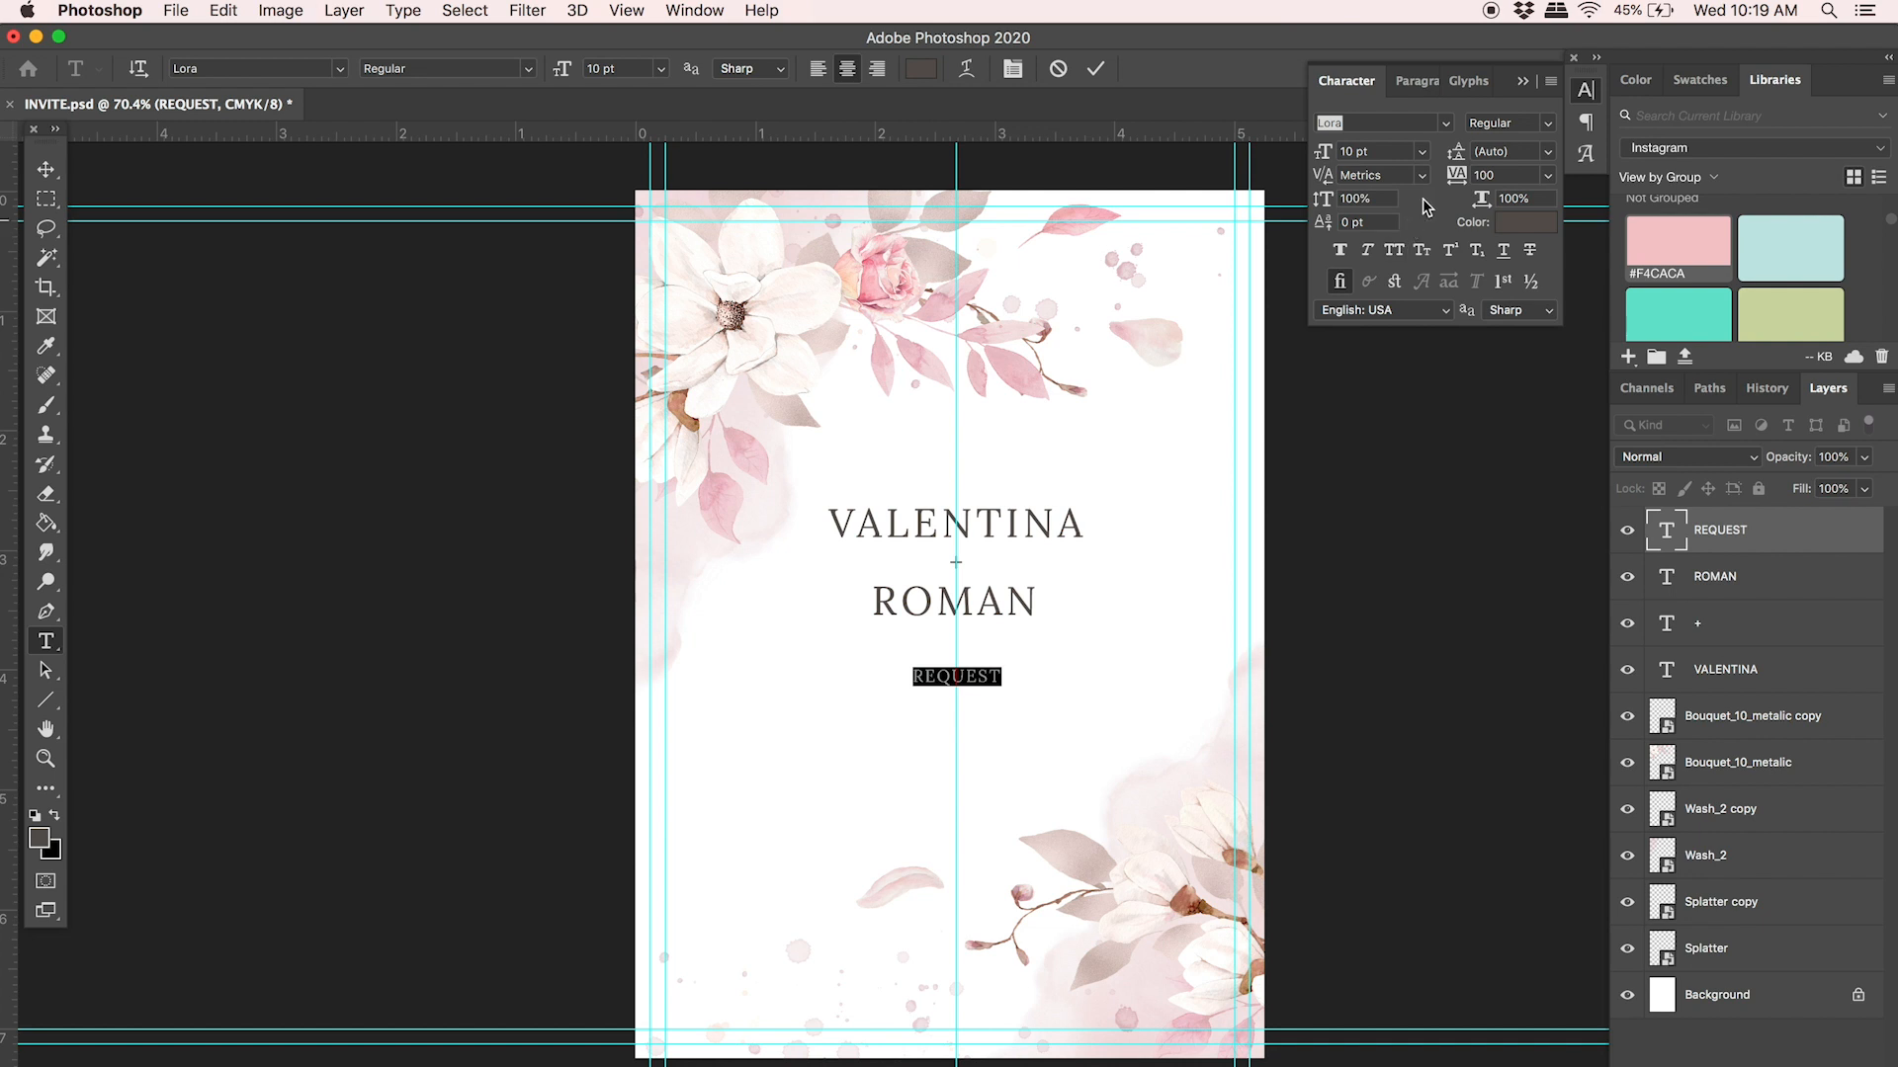
- Extend the small text line to read REQUEST THE HONOUR OF
left_click(1000, 677)
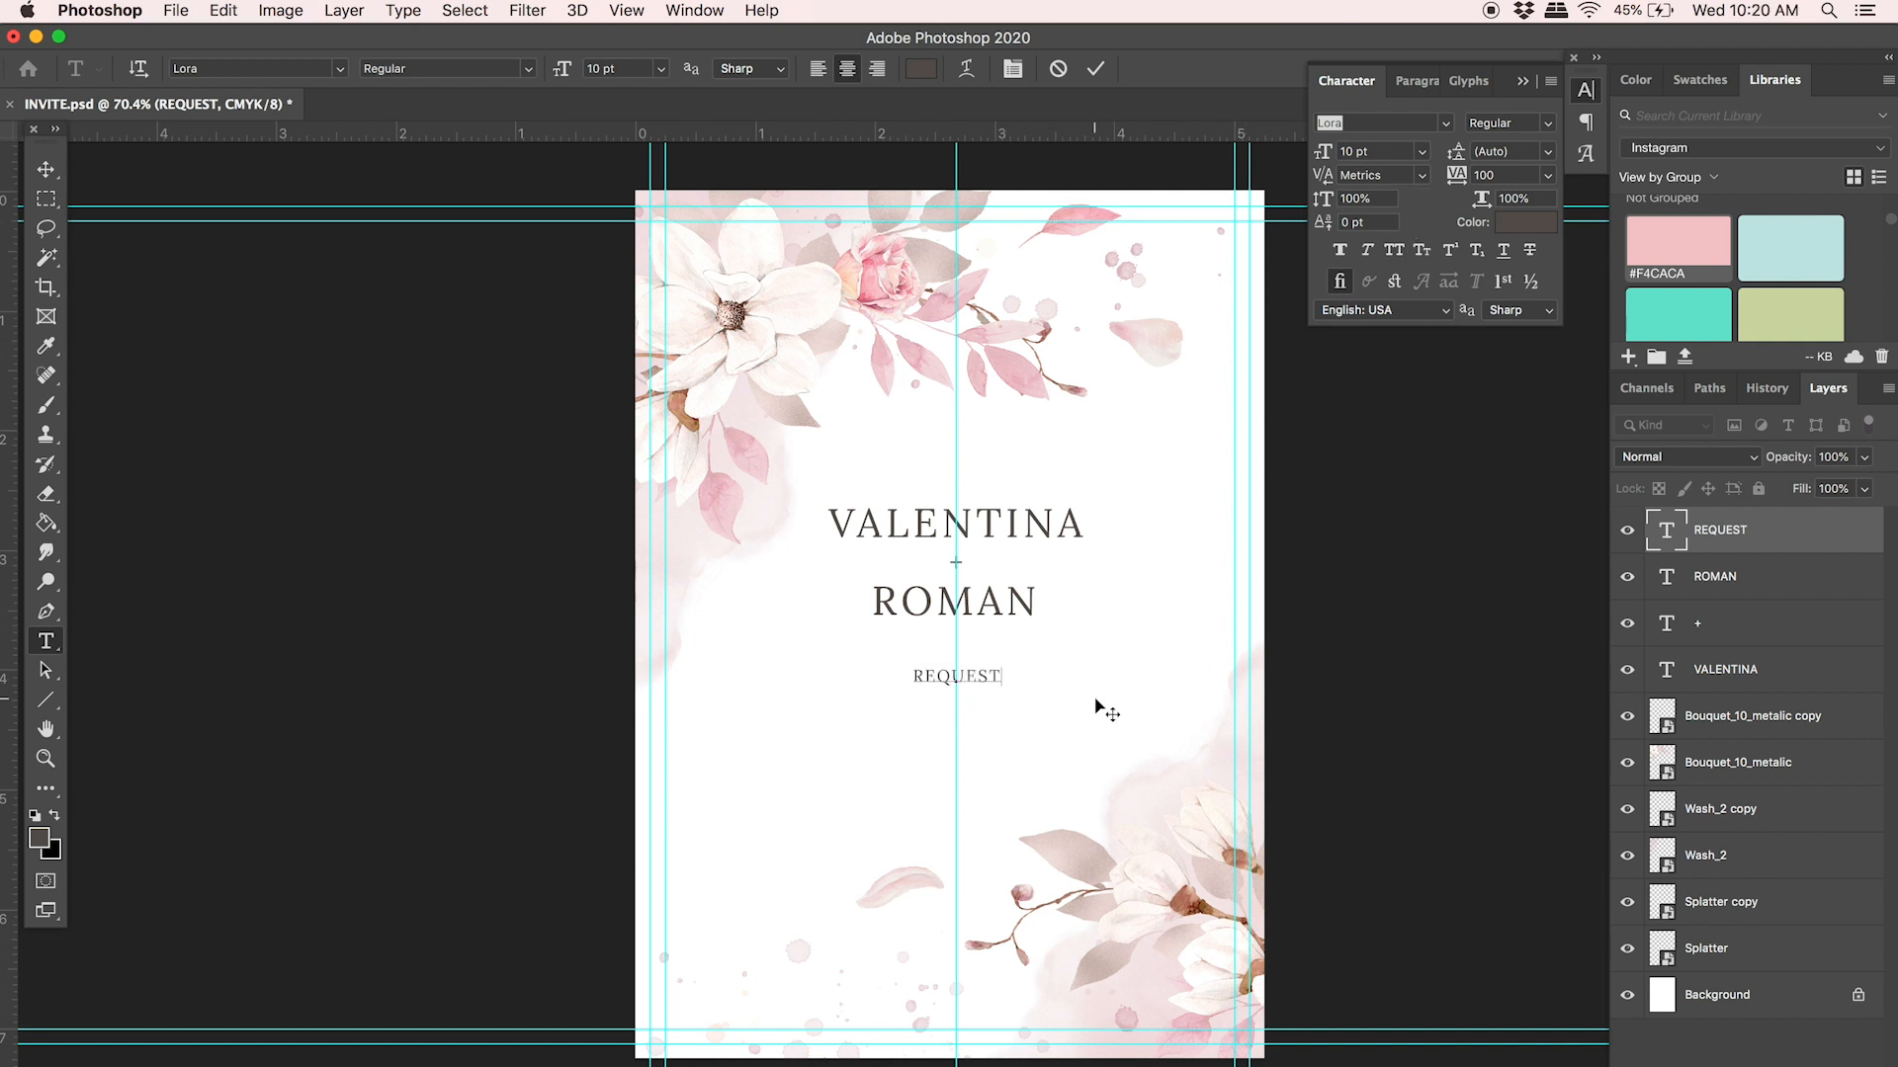
type("THE HOUN")
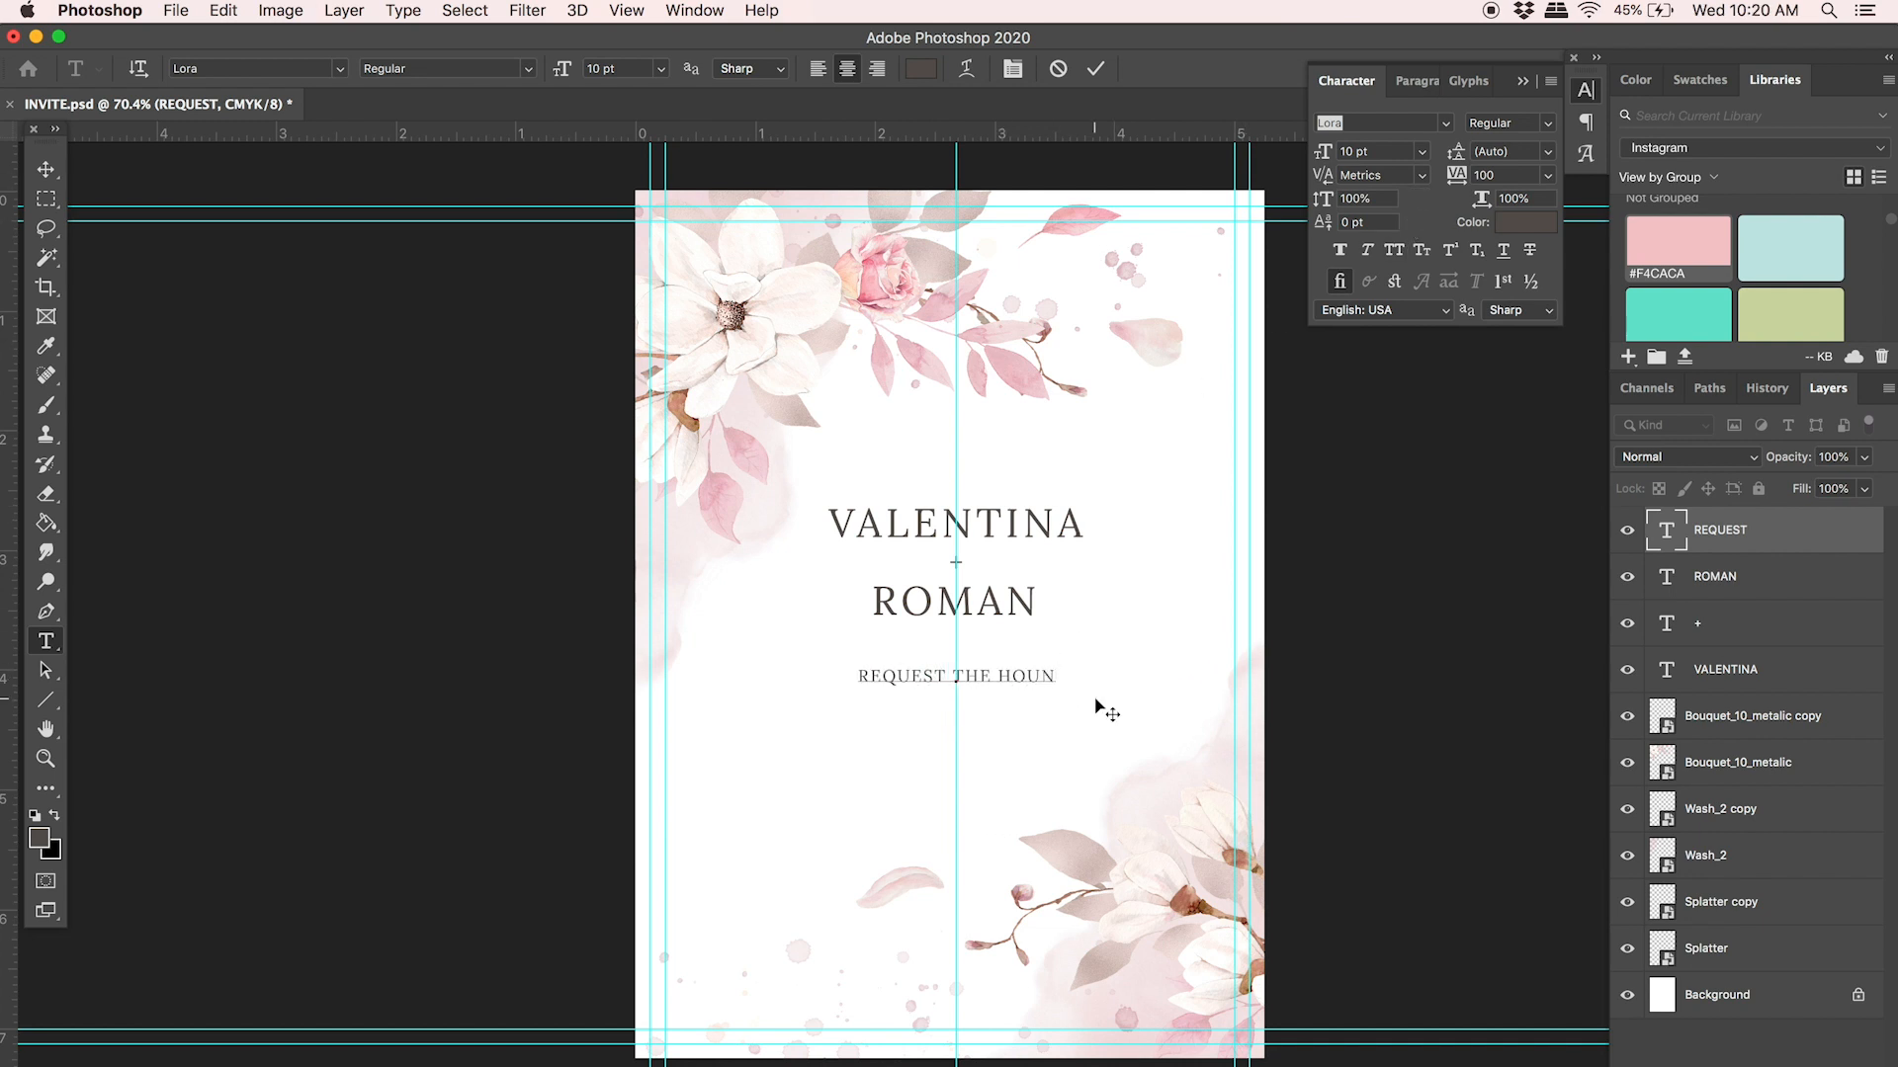
key("BackSpace")
key("BackSpace")
type("NOUR OF")
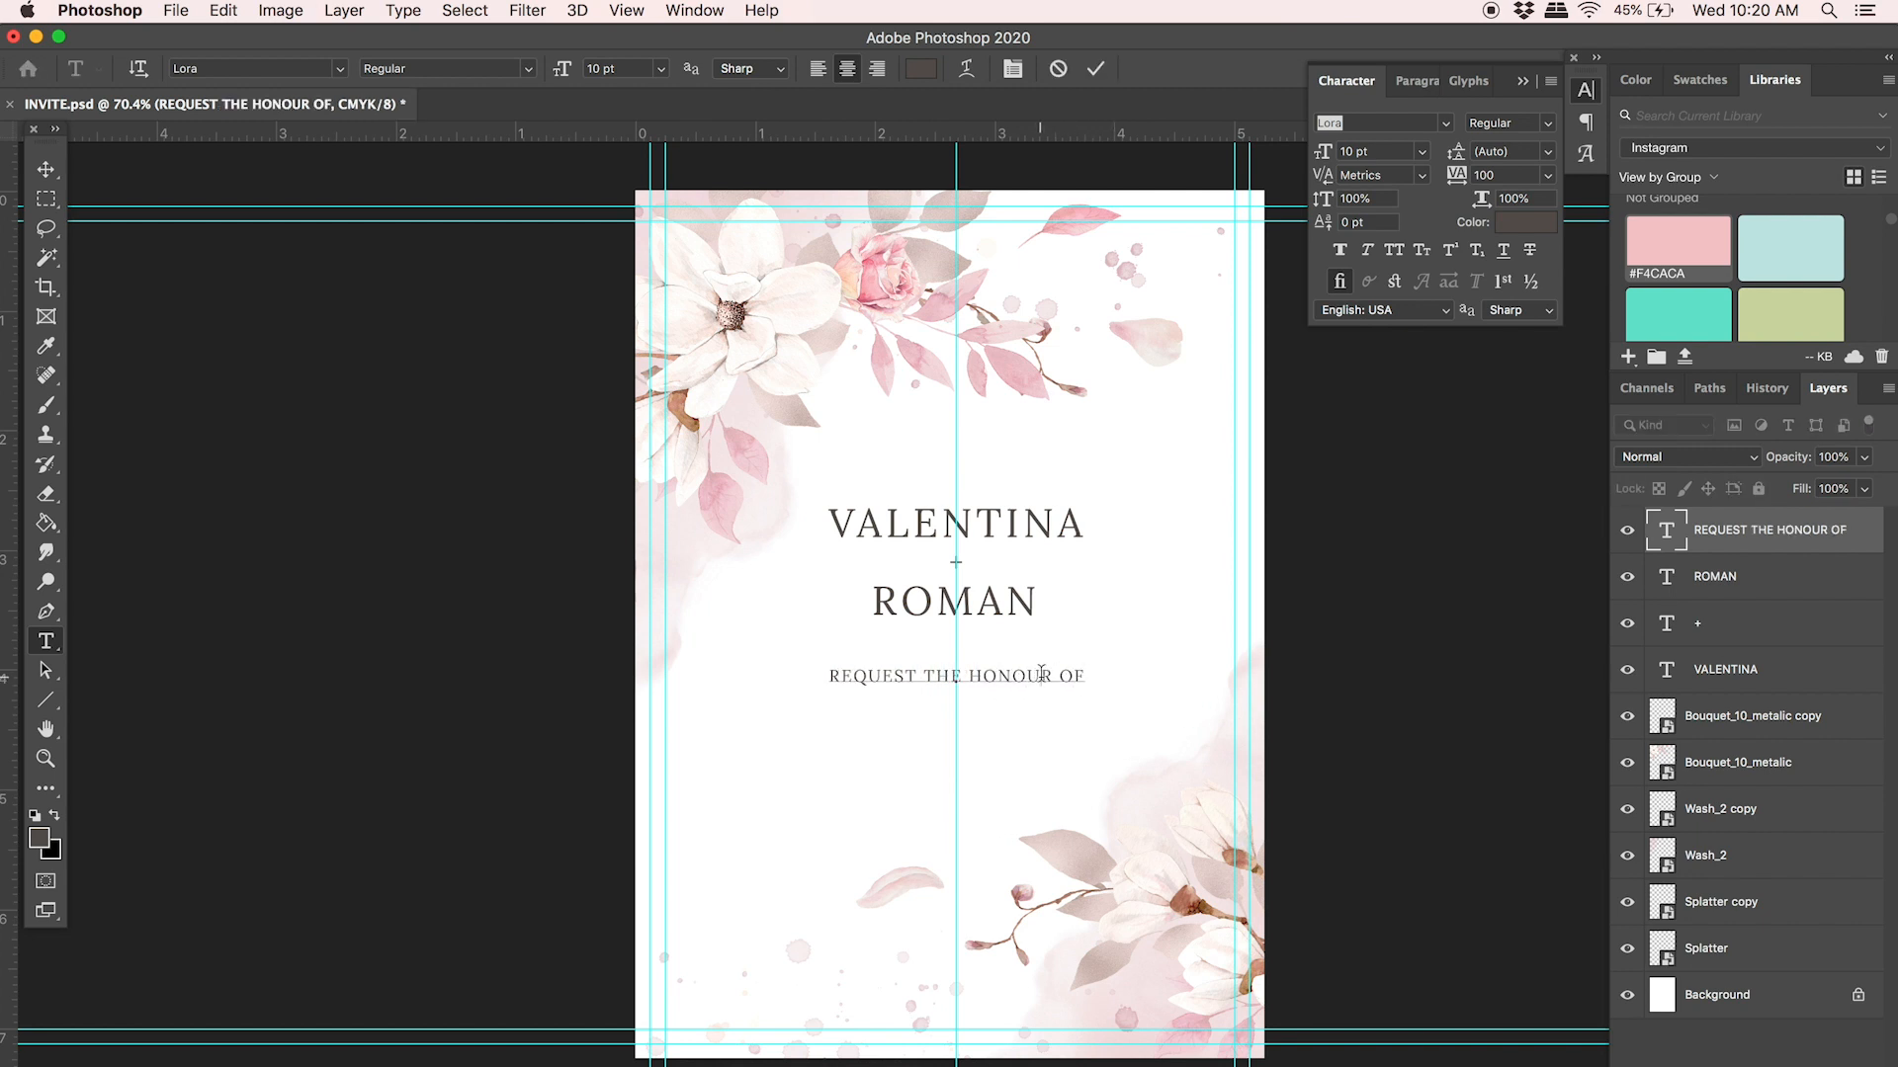
- Change HONOUR to HONOR and complete the wording with YOUR, then COMPANY ON THEIR WEDDING DAY on a second line
left_click(1041, 674)
key("BackSpace")
type("YOUR")
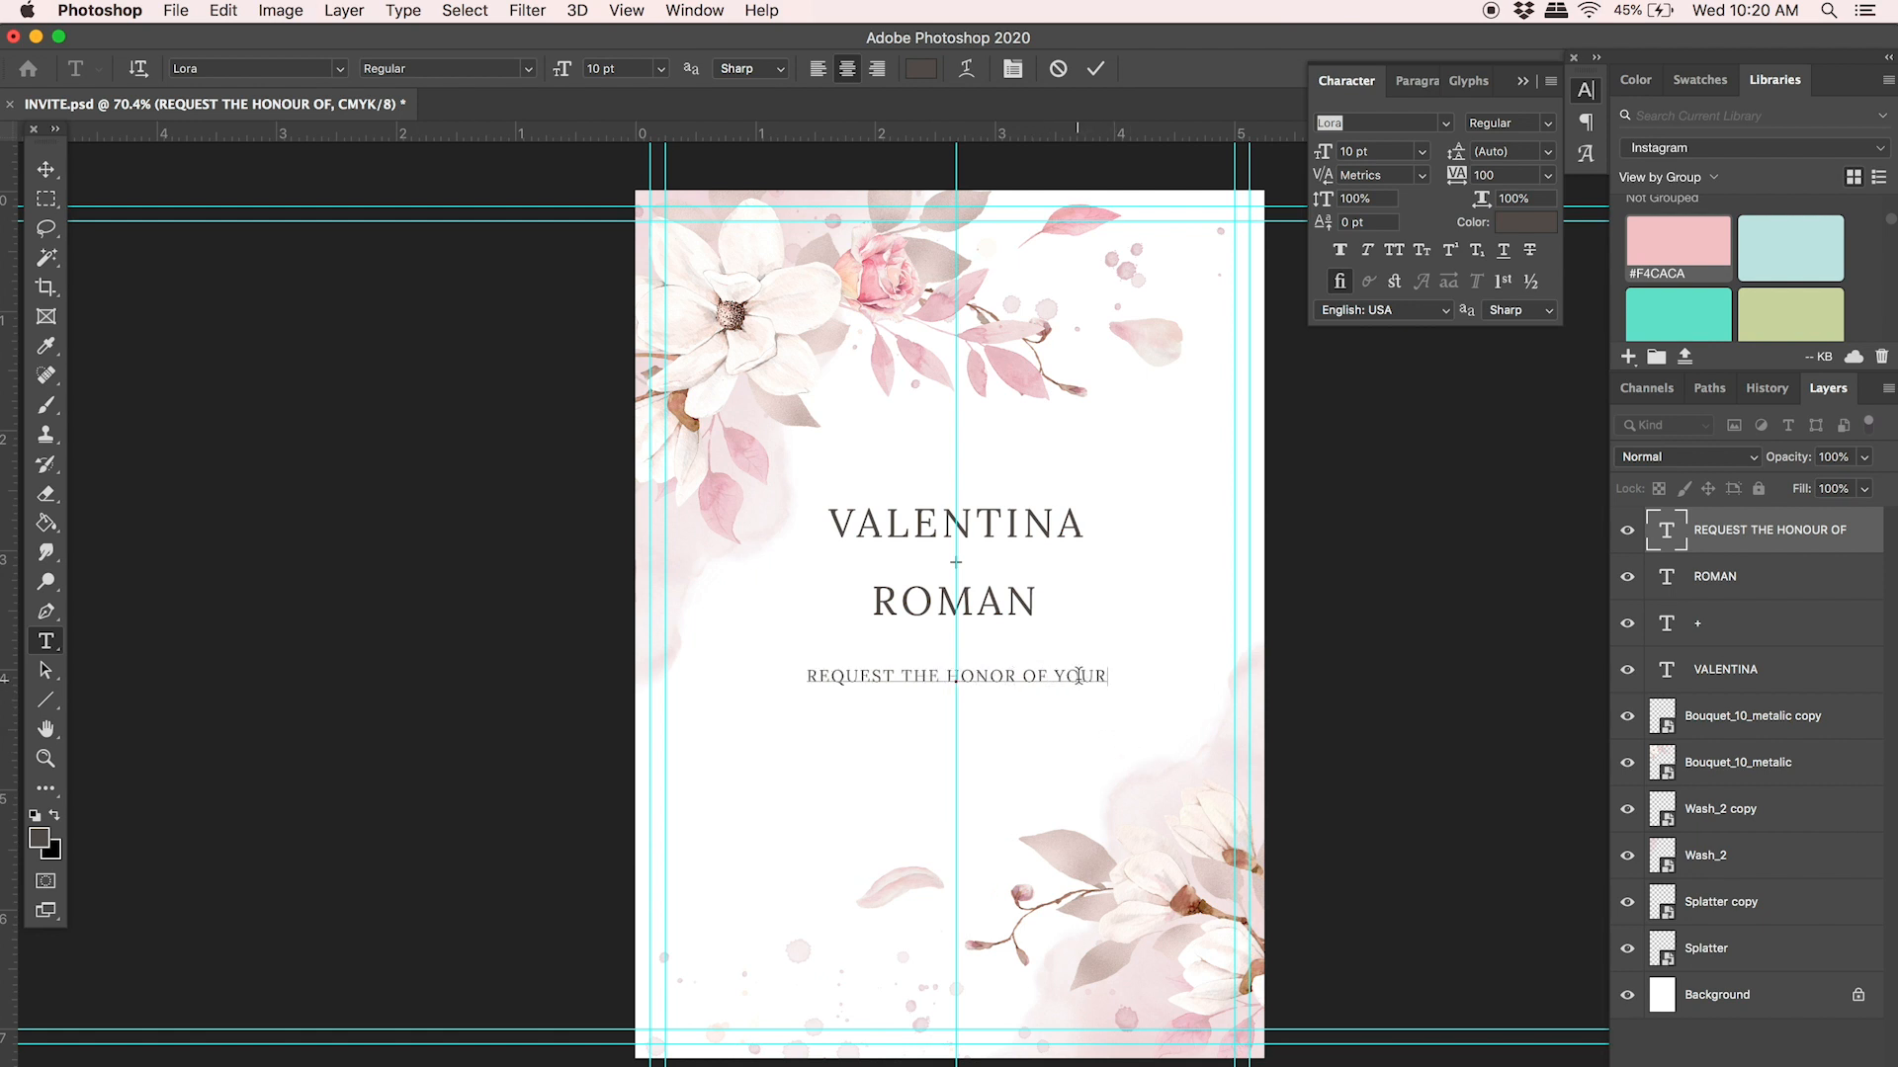
key("BackSpace")
type("COMPANY")
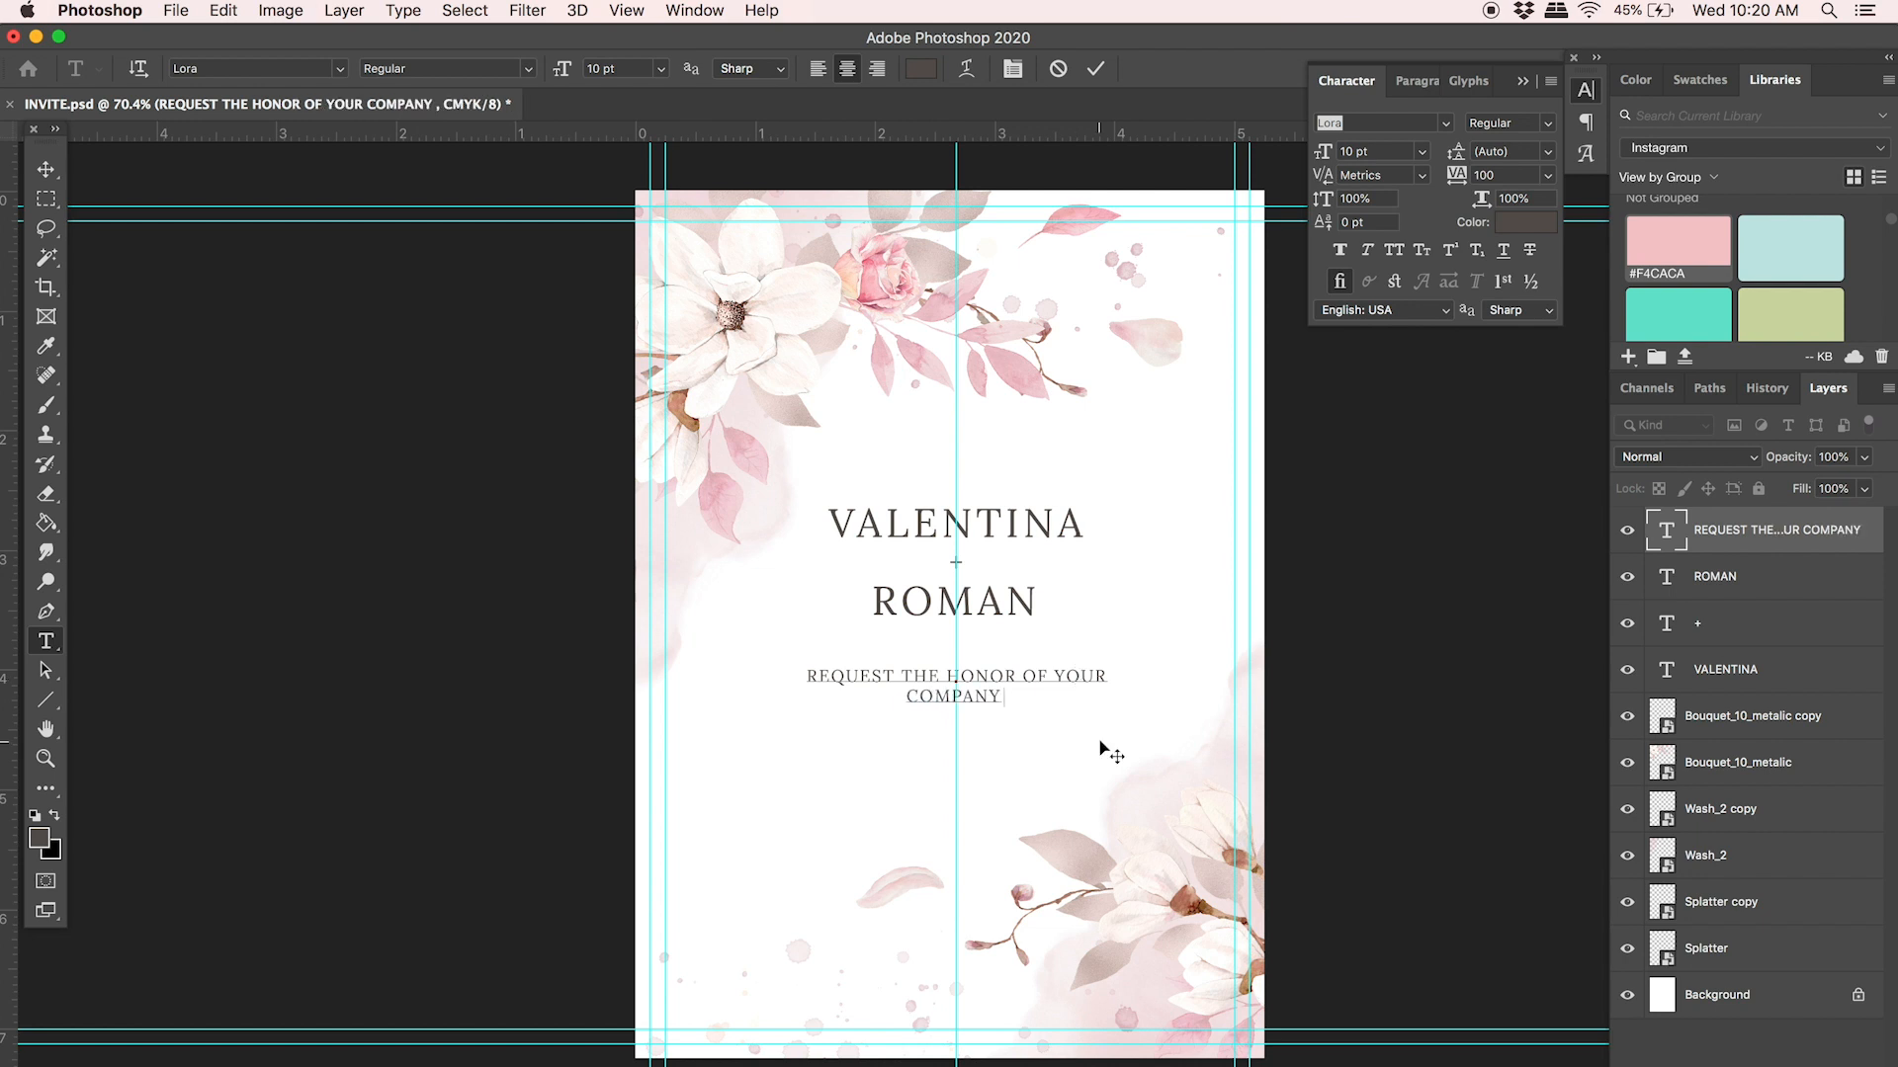
type(" ON THEIR ")
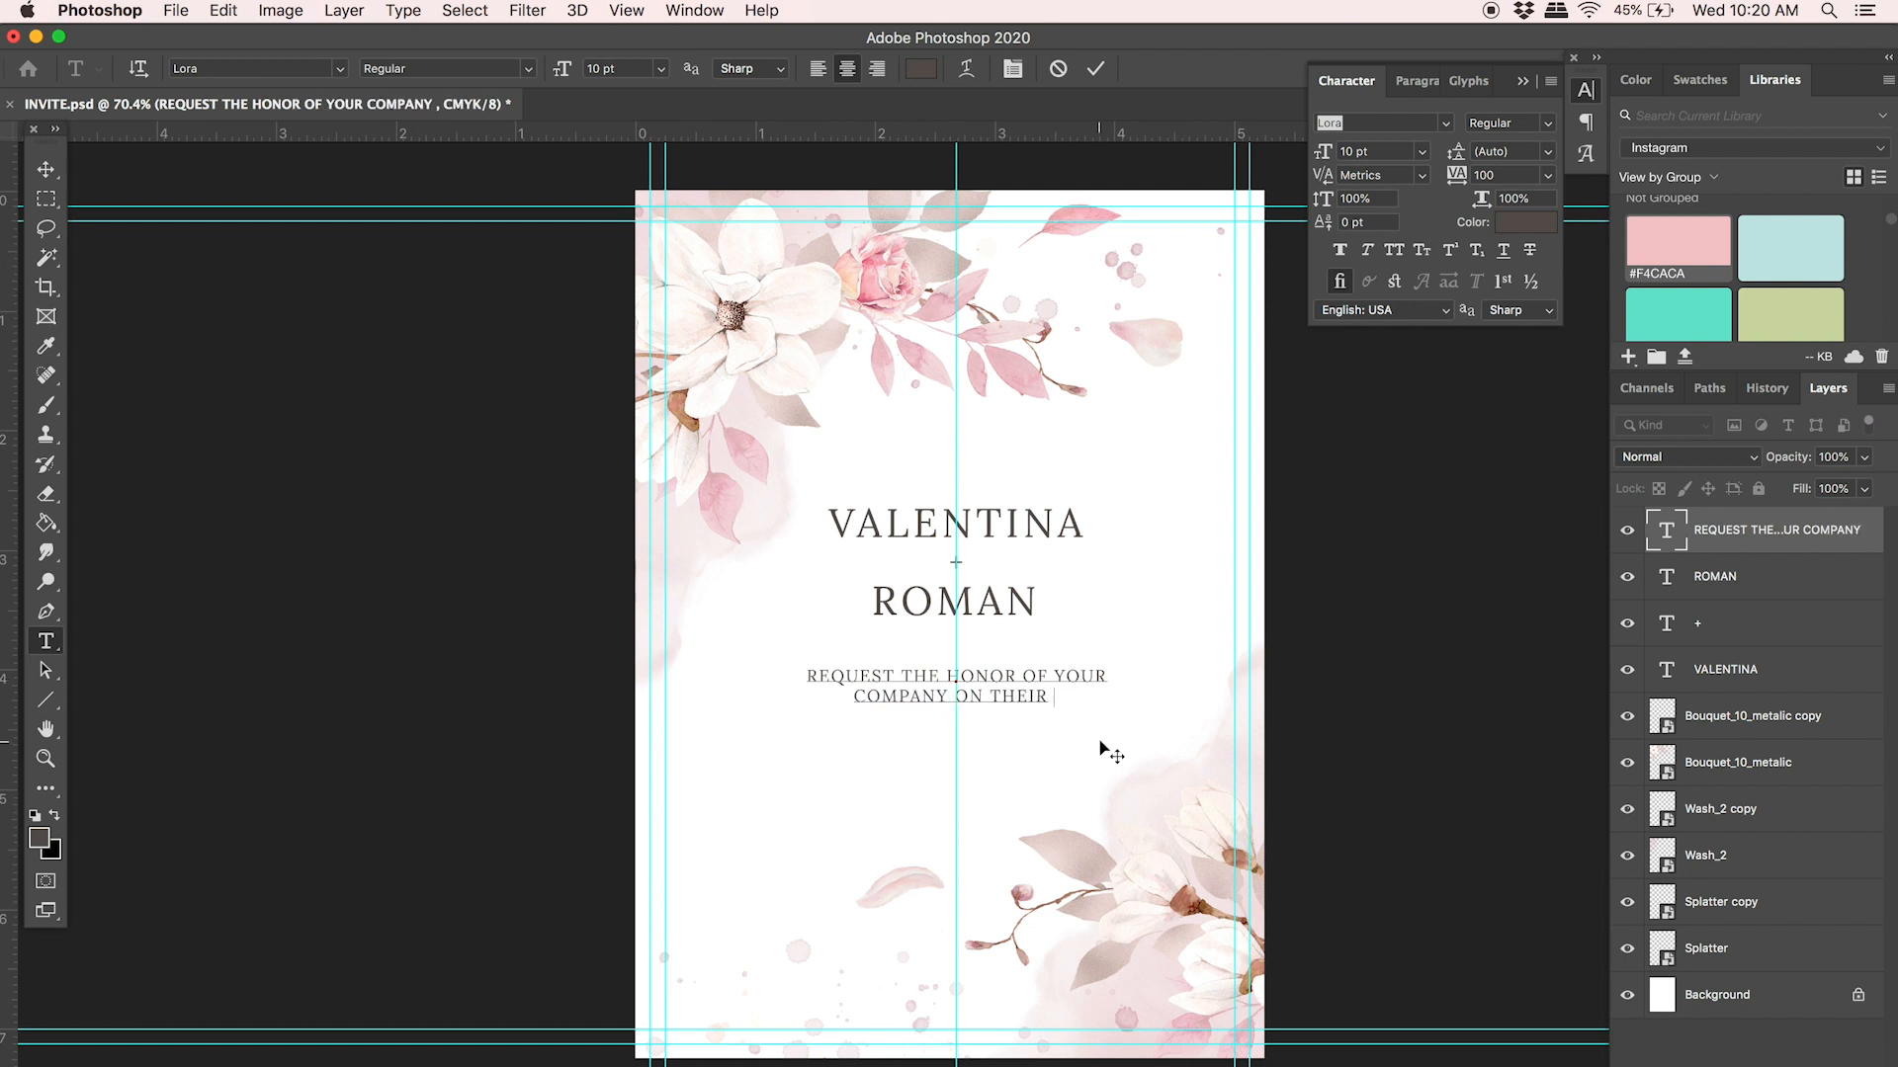
type("WEDDING DAY")
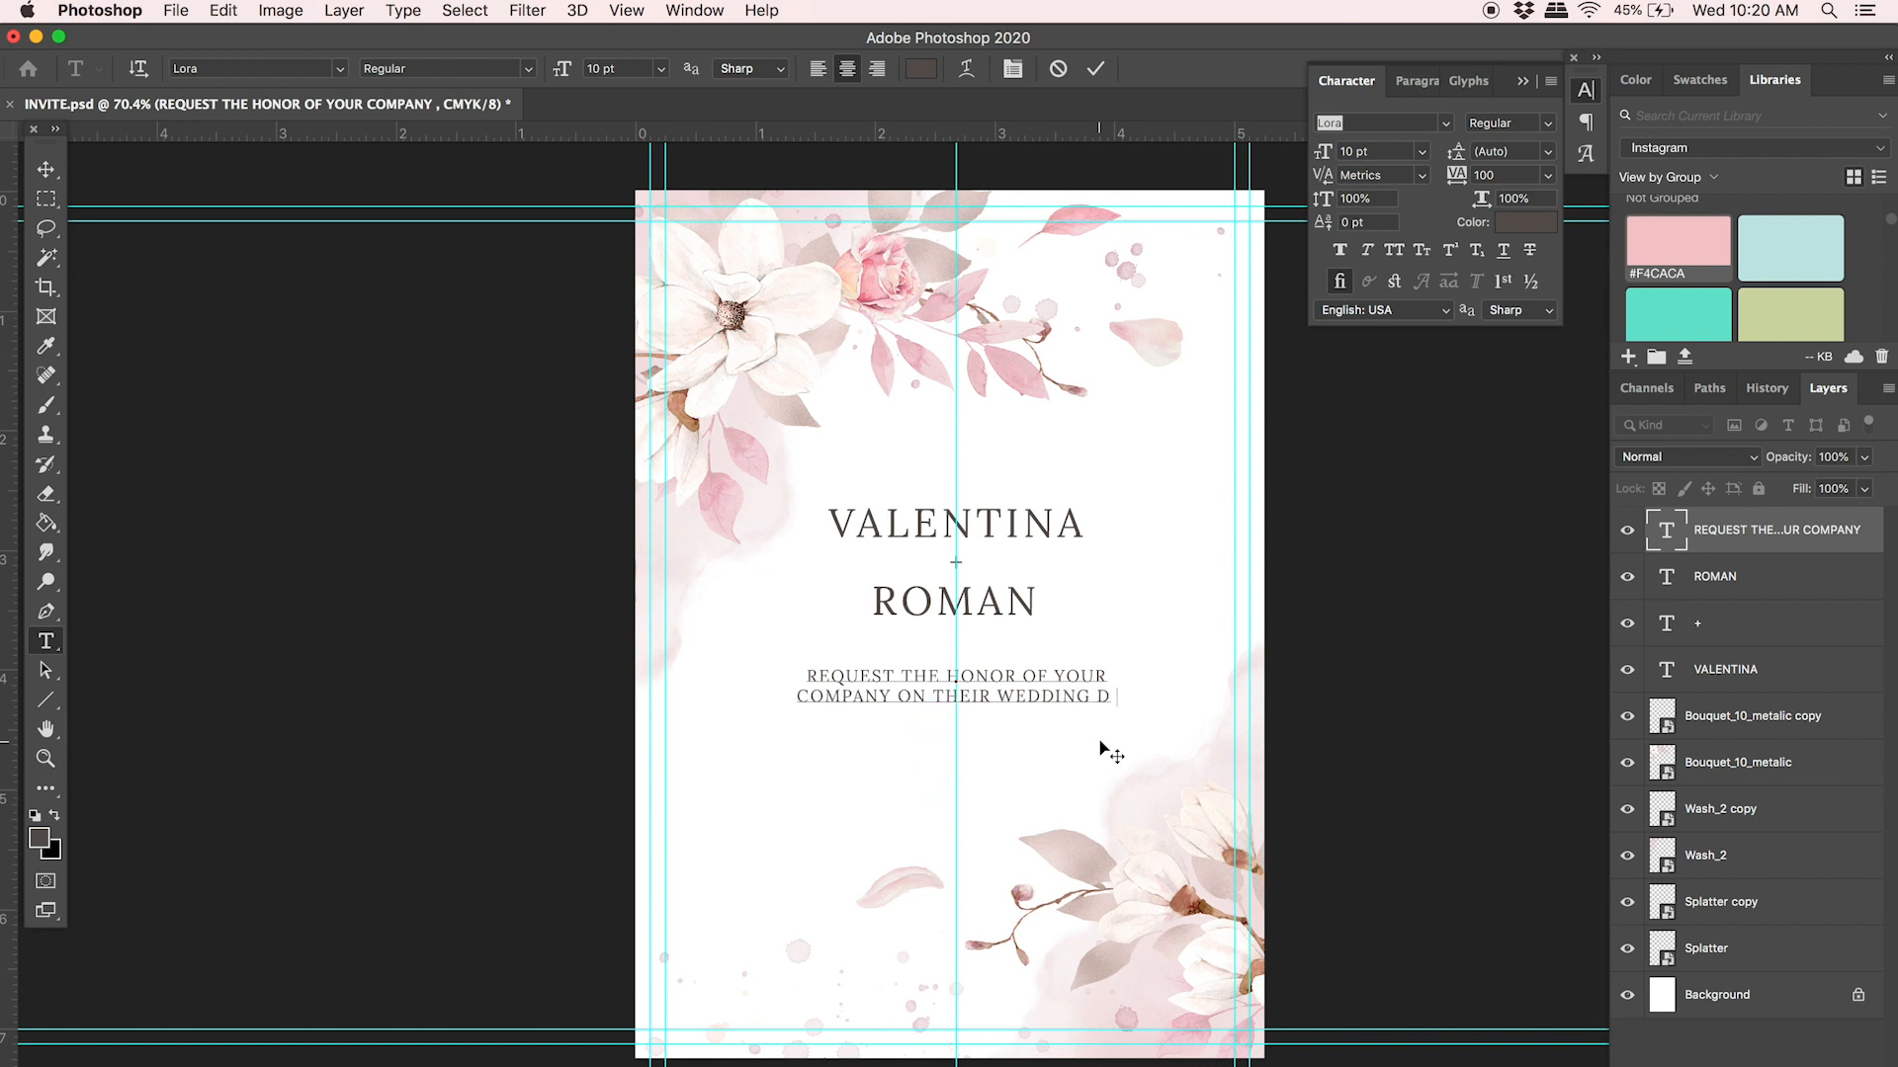
left_click(1102, 749)
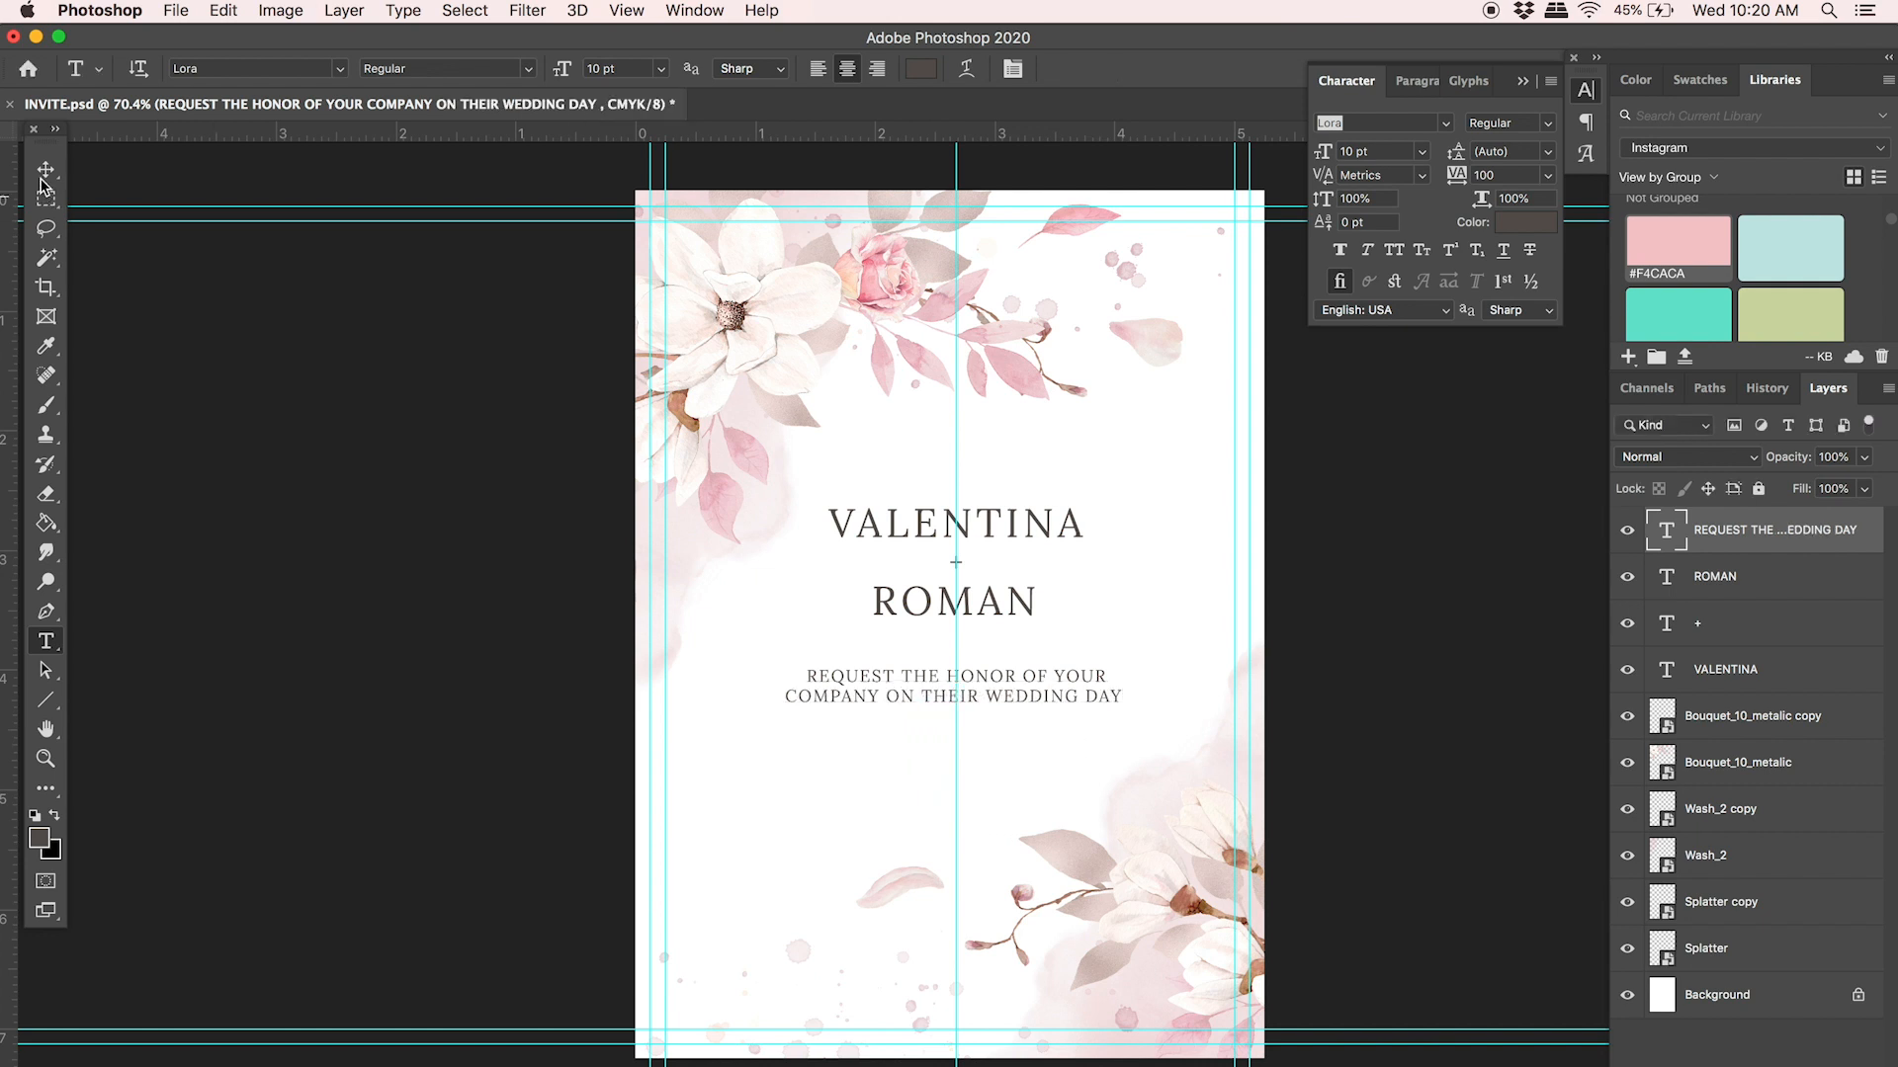
- Add a new centred text layer reading 07.07.2020 on the central guide below the request wording
left_click(45, 172)
left_click(45, 638)
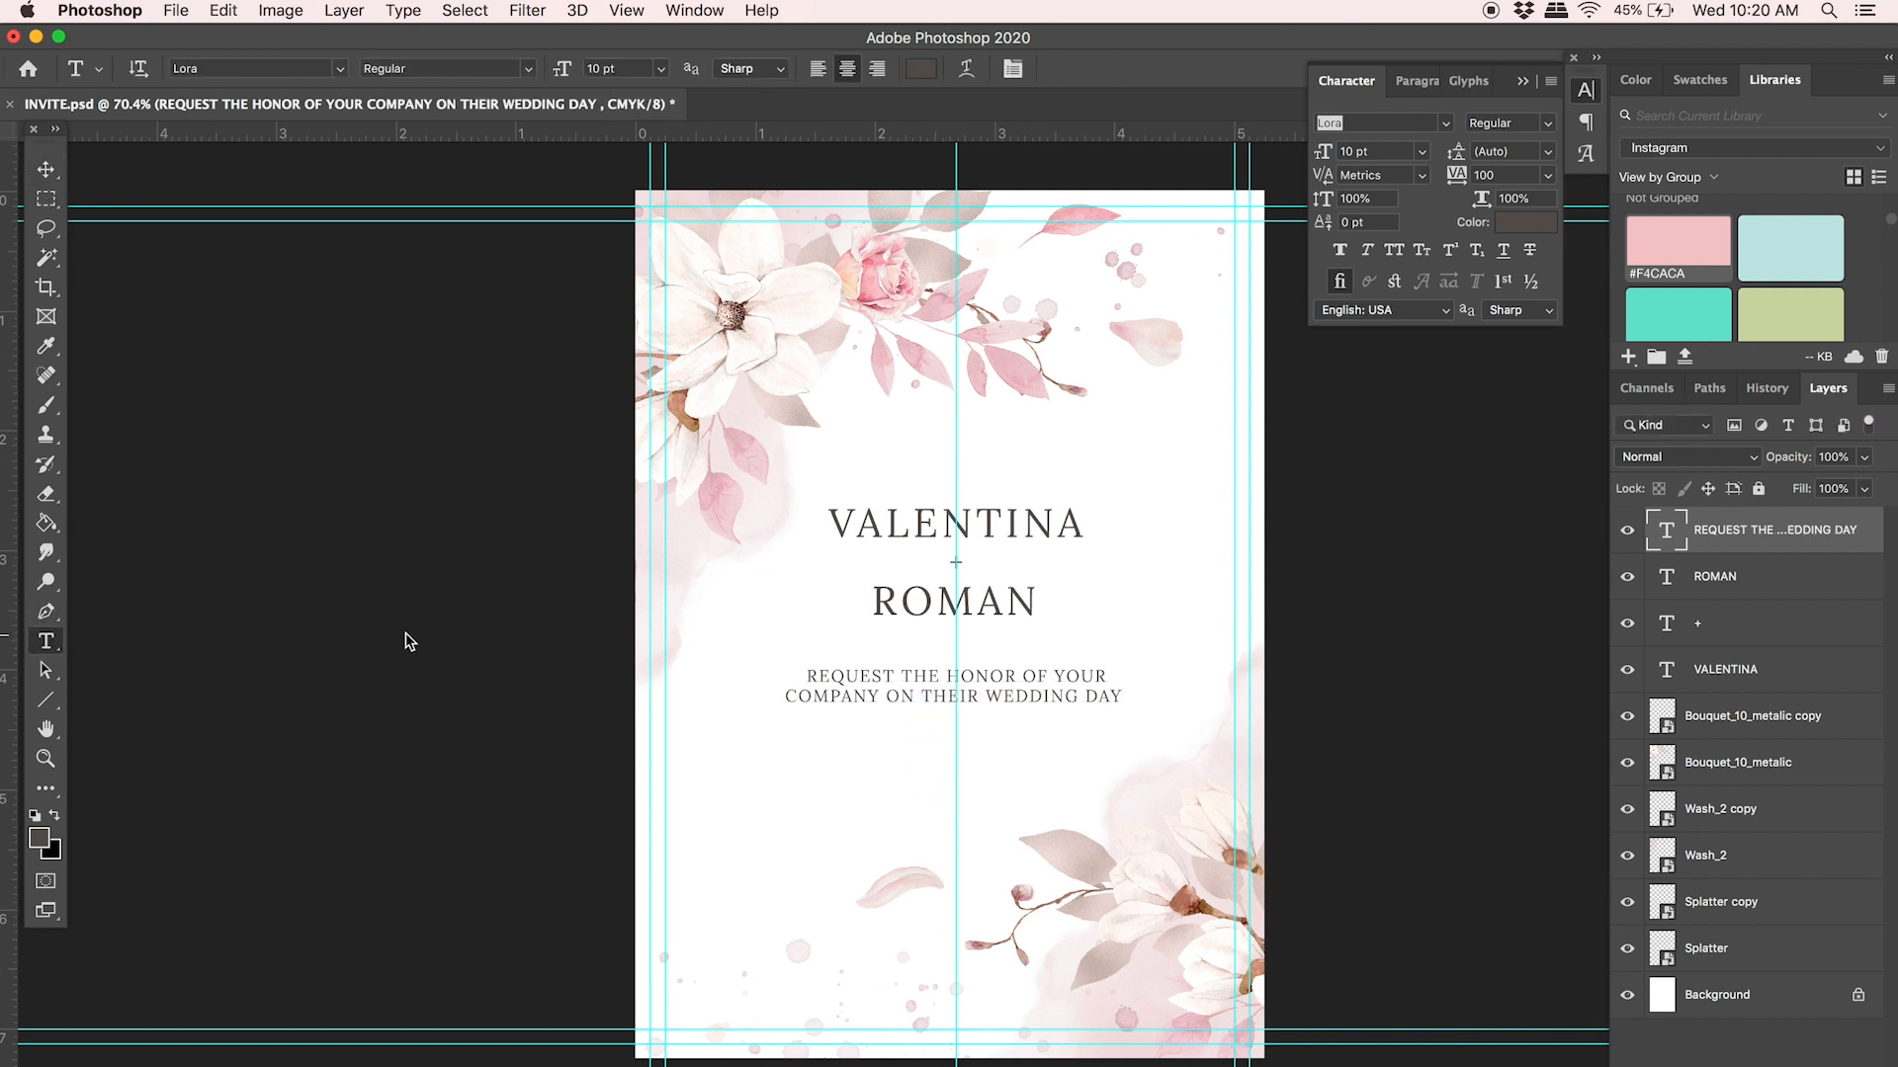
left_click(956, 745)
key("BackSpace")
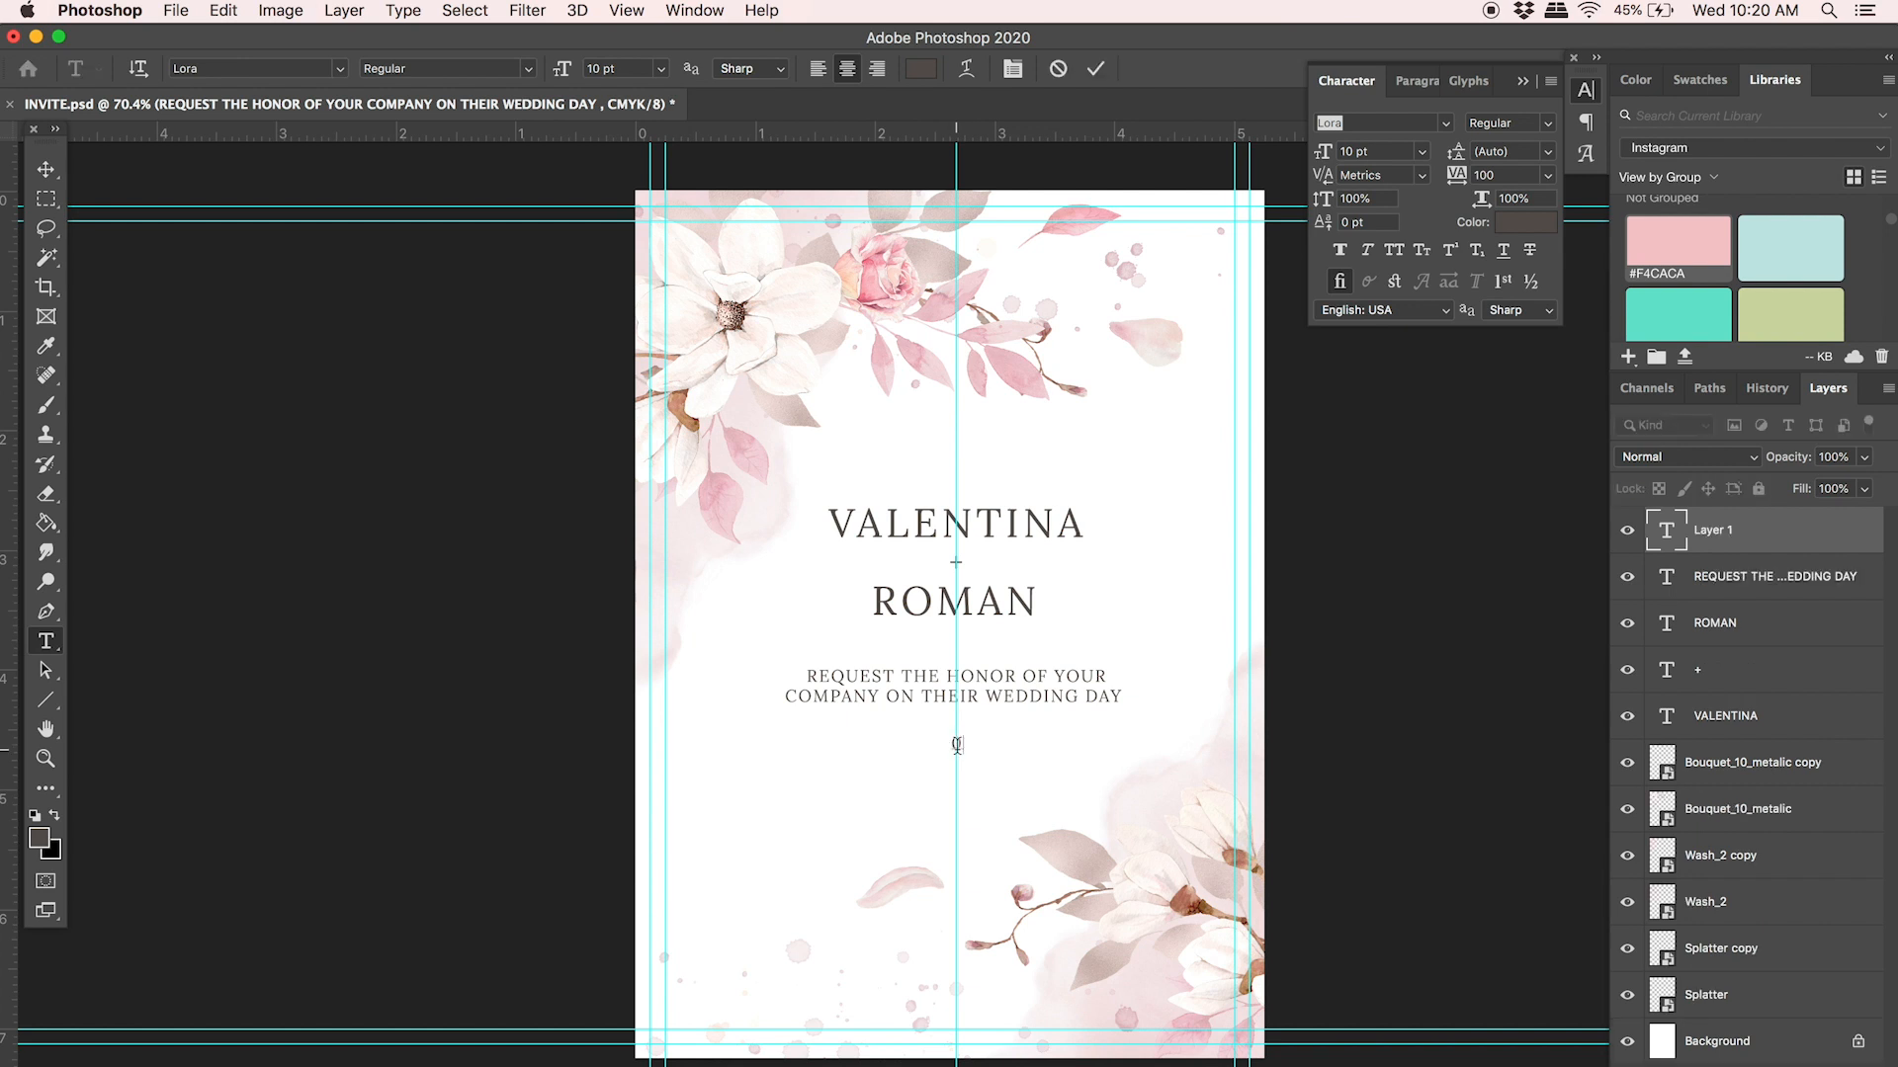
type("07.07.2020")
- Enlarge the date text to 24 pt and shift it slightly down from the request wording
left_click(957, 747)
key("super+a")
left_click(1423, 154)
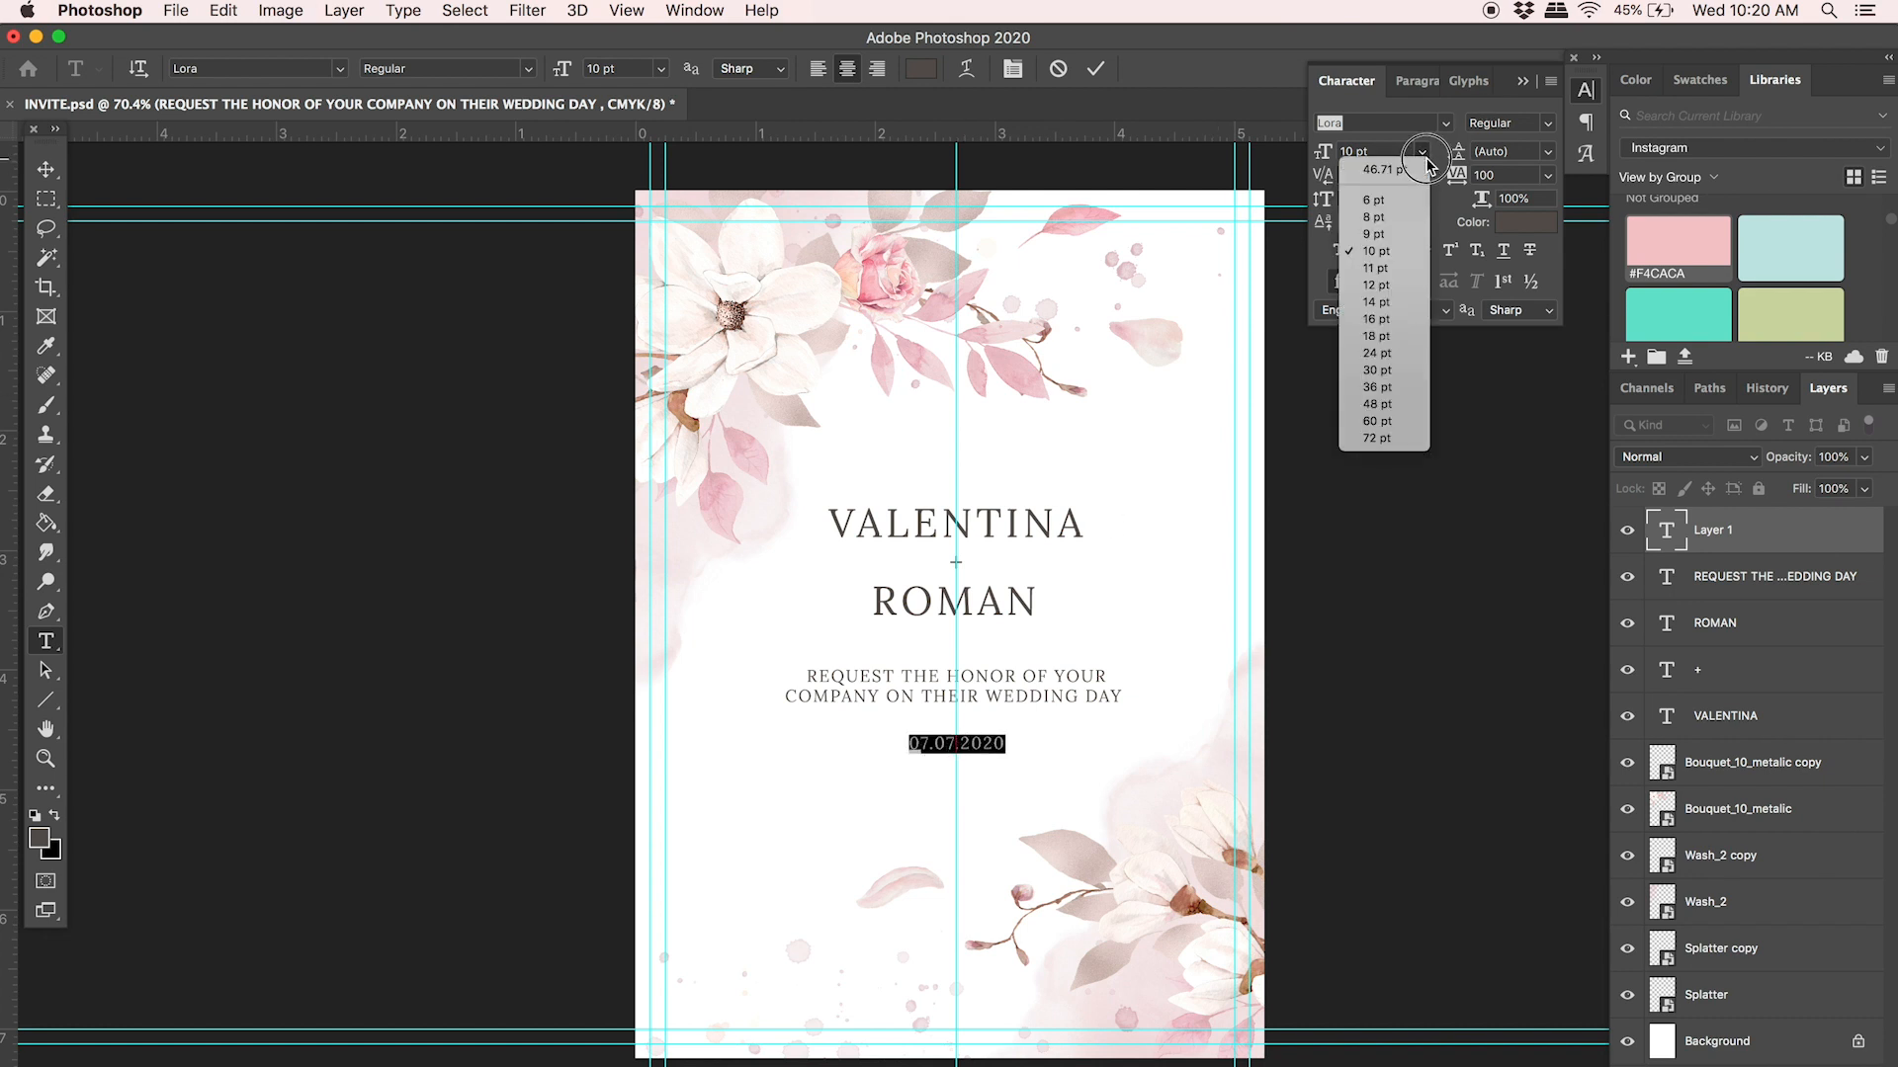
left_click(1392, 336)
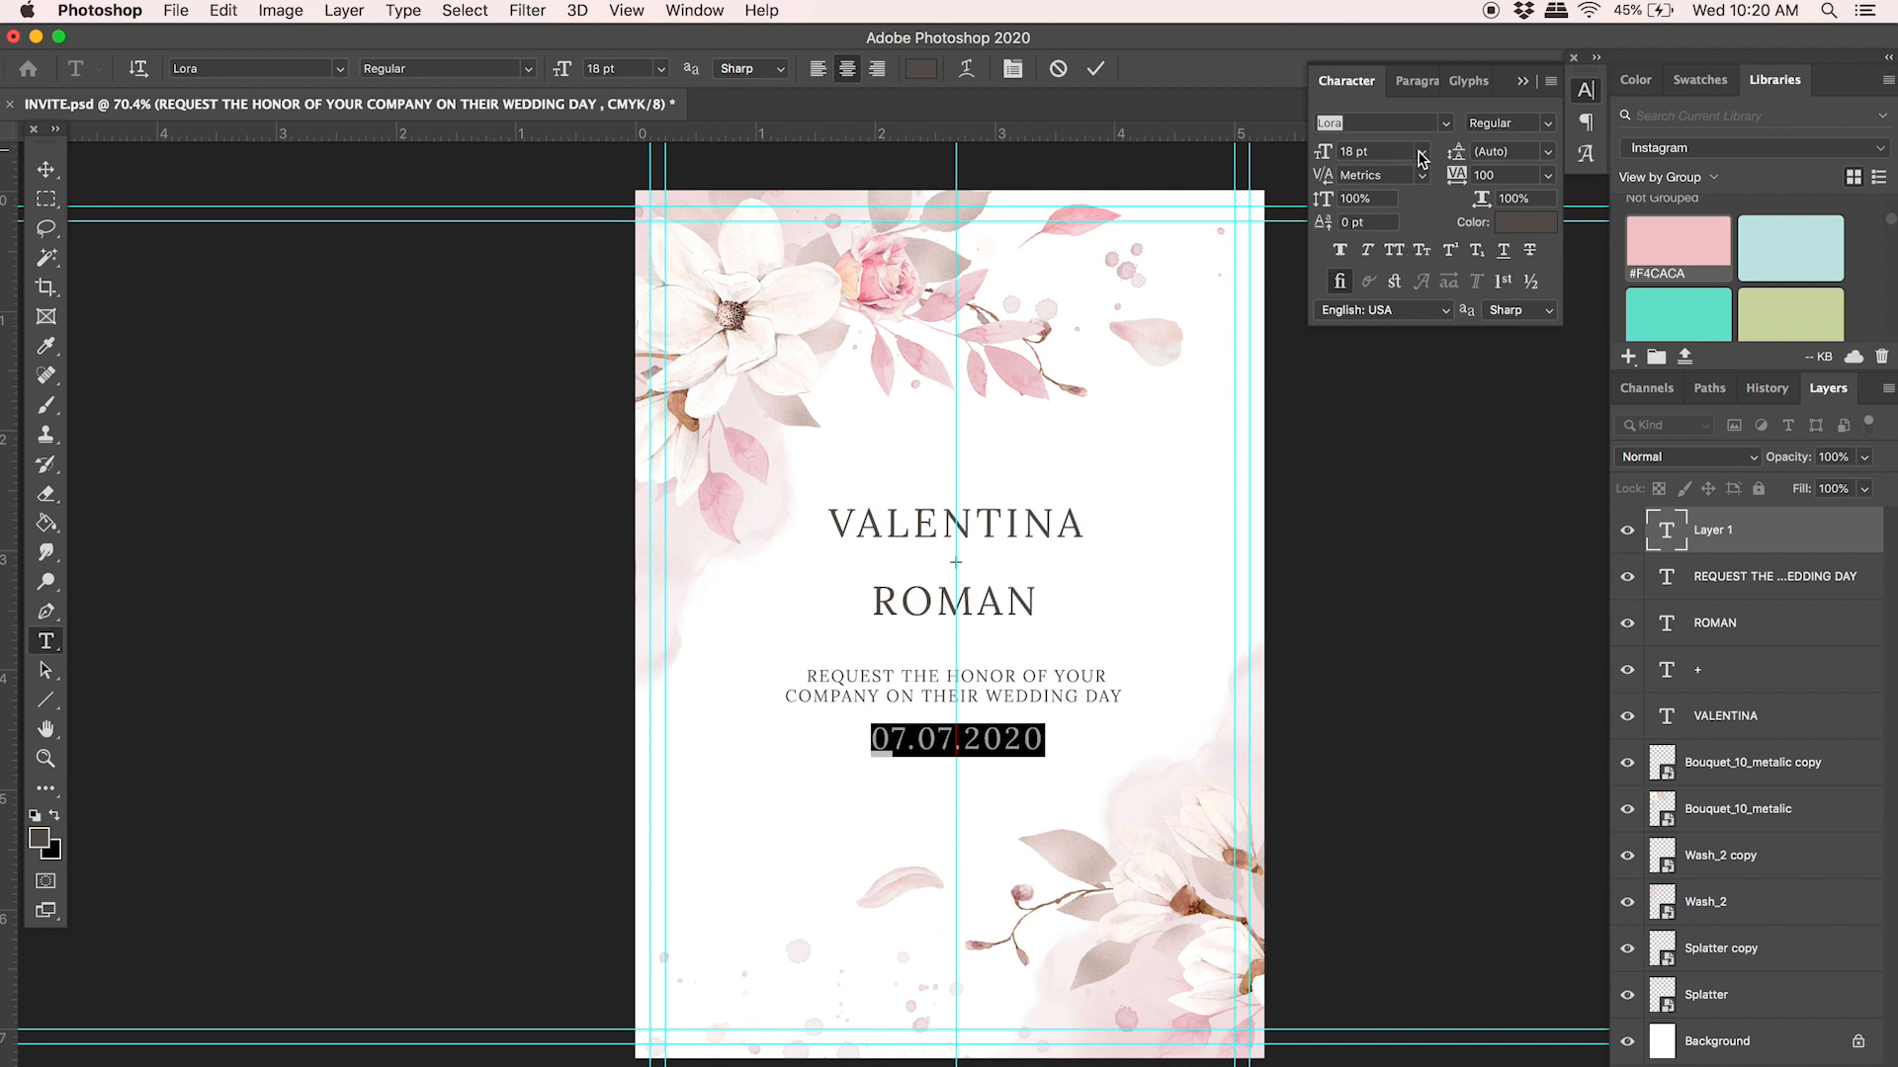
left_click(1421, 155)
left_click(1390, 356)
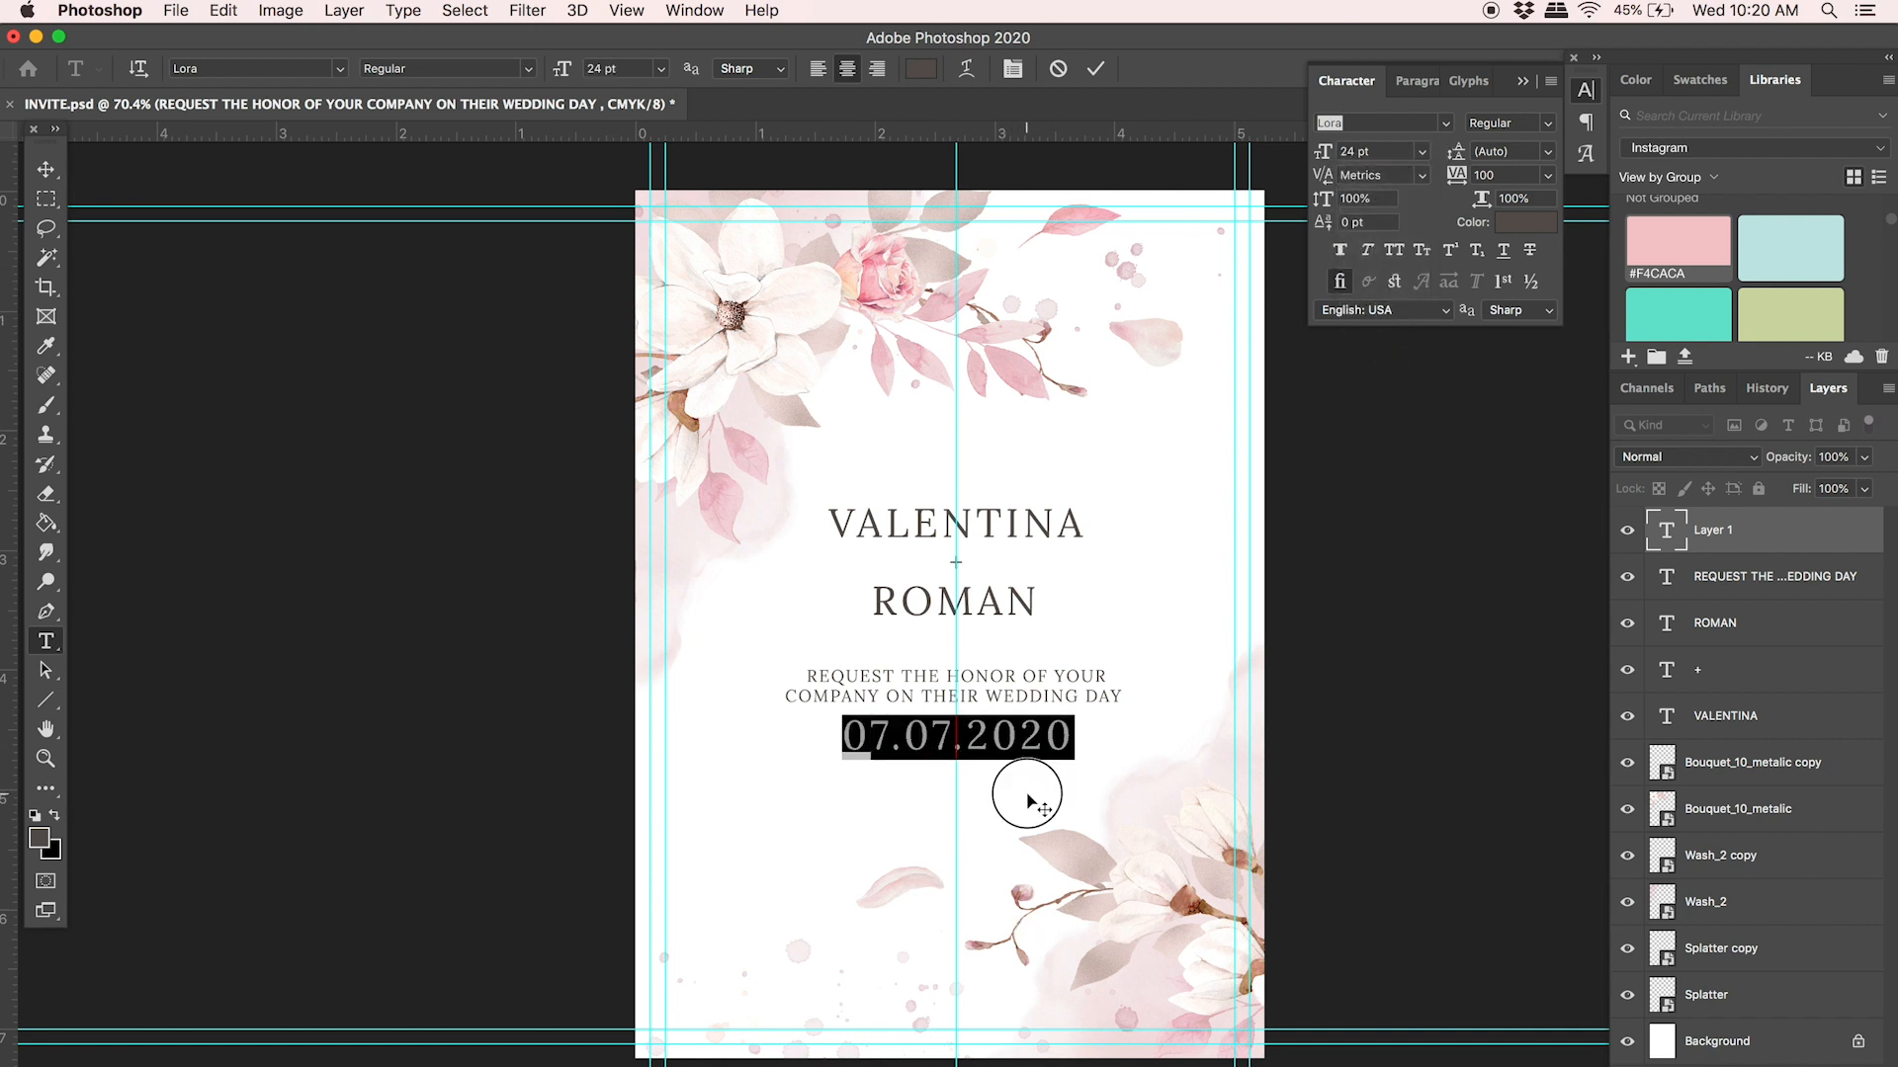
left_click_drag(1028, 800, 1029, 808)
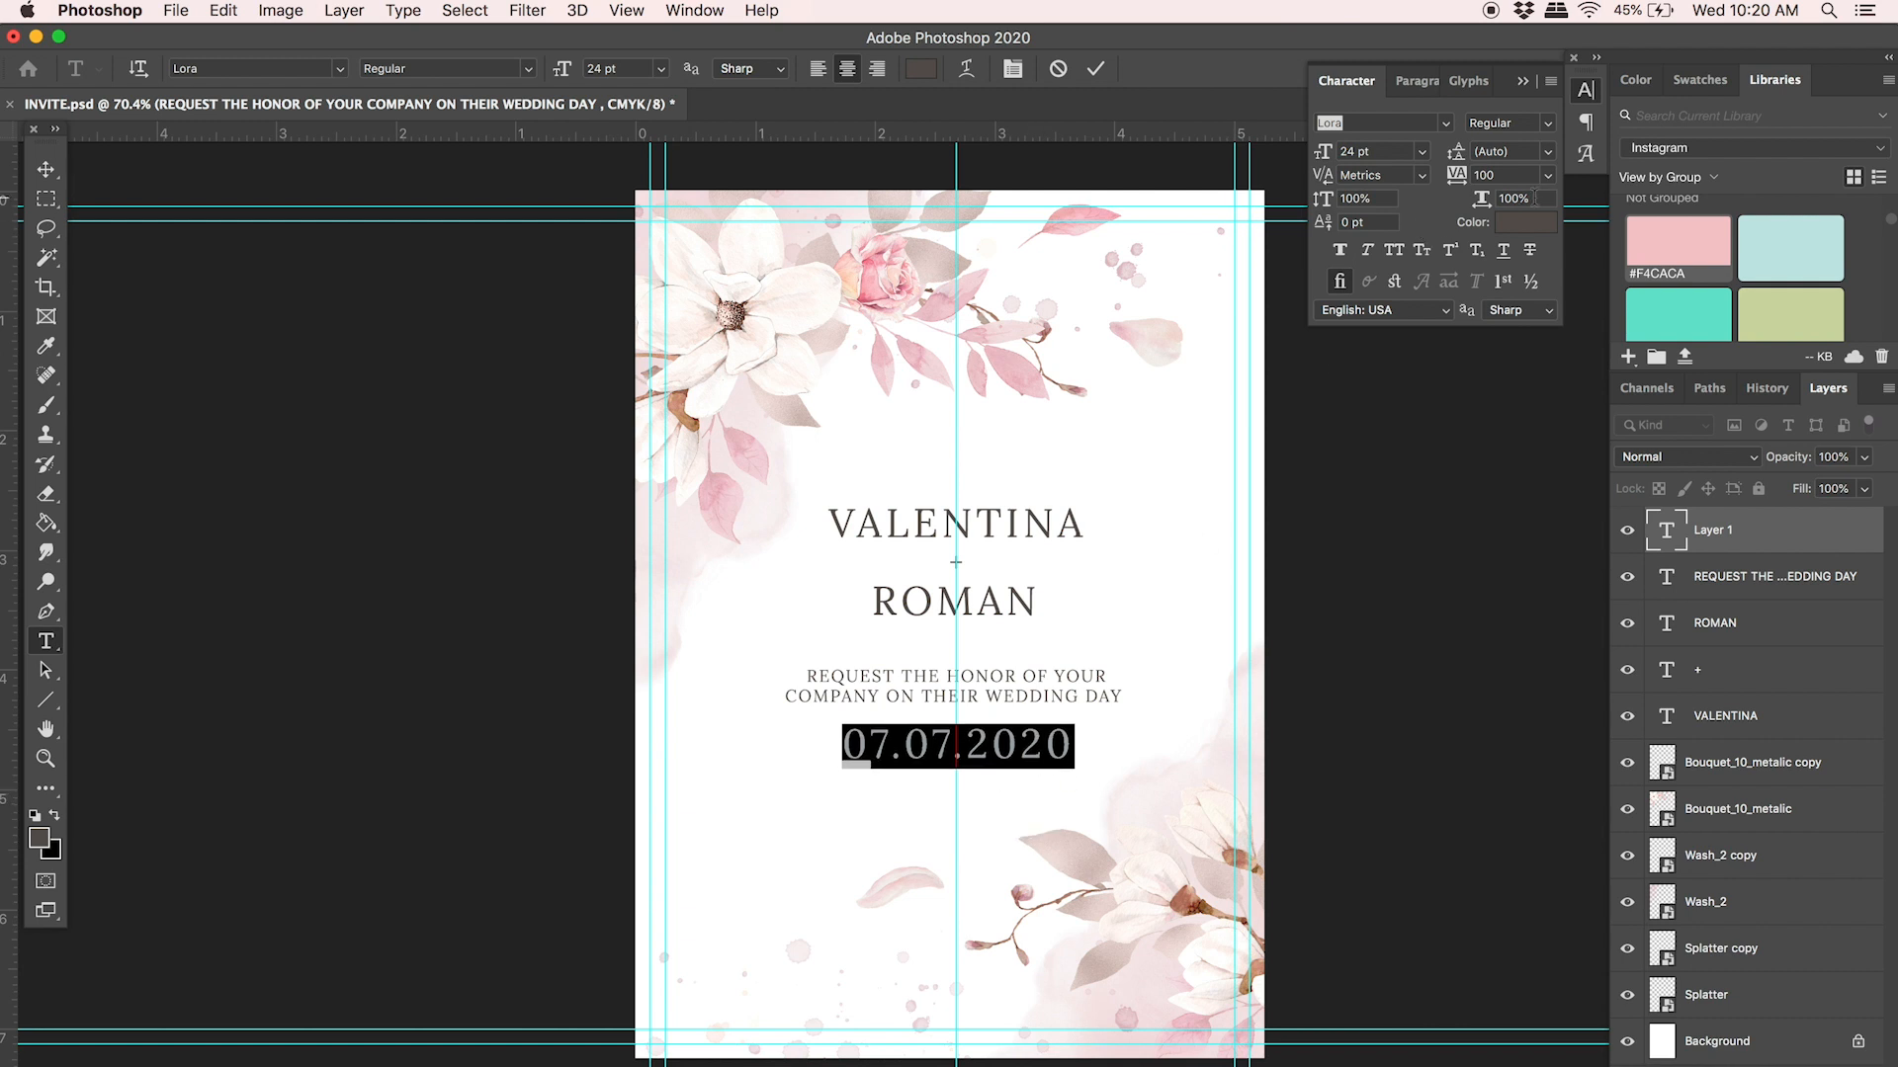
- Set the date's tracking to 300 and commit the text
left_click(1510, 174)
type("300")
key("Return")
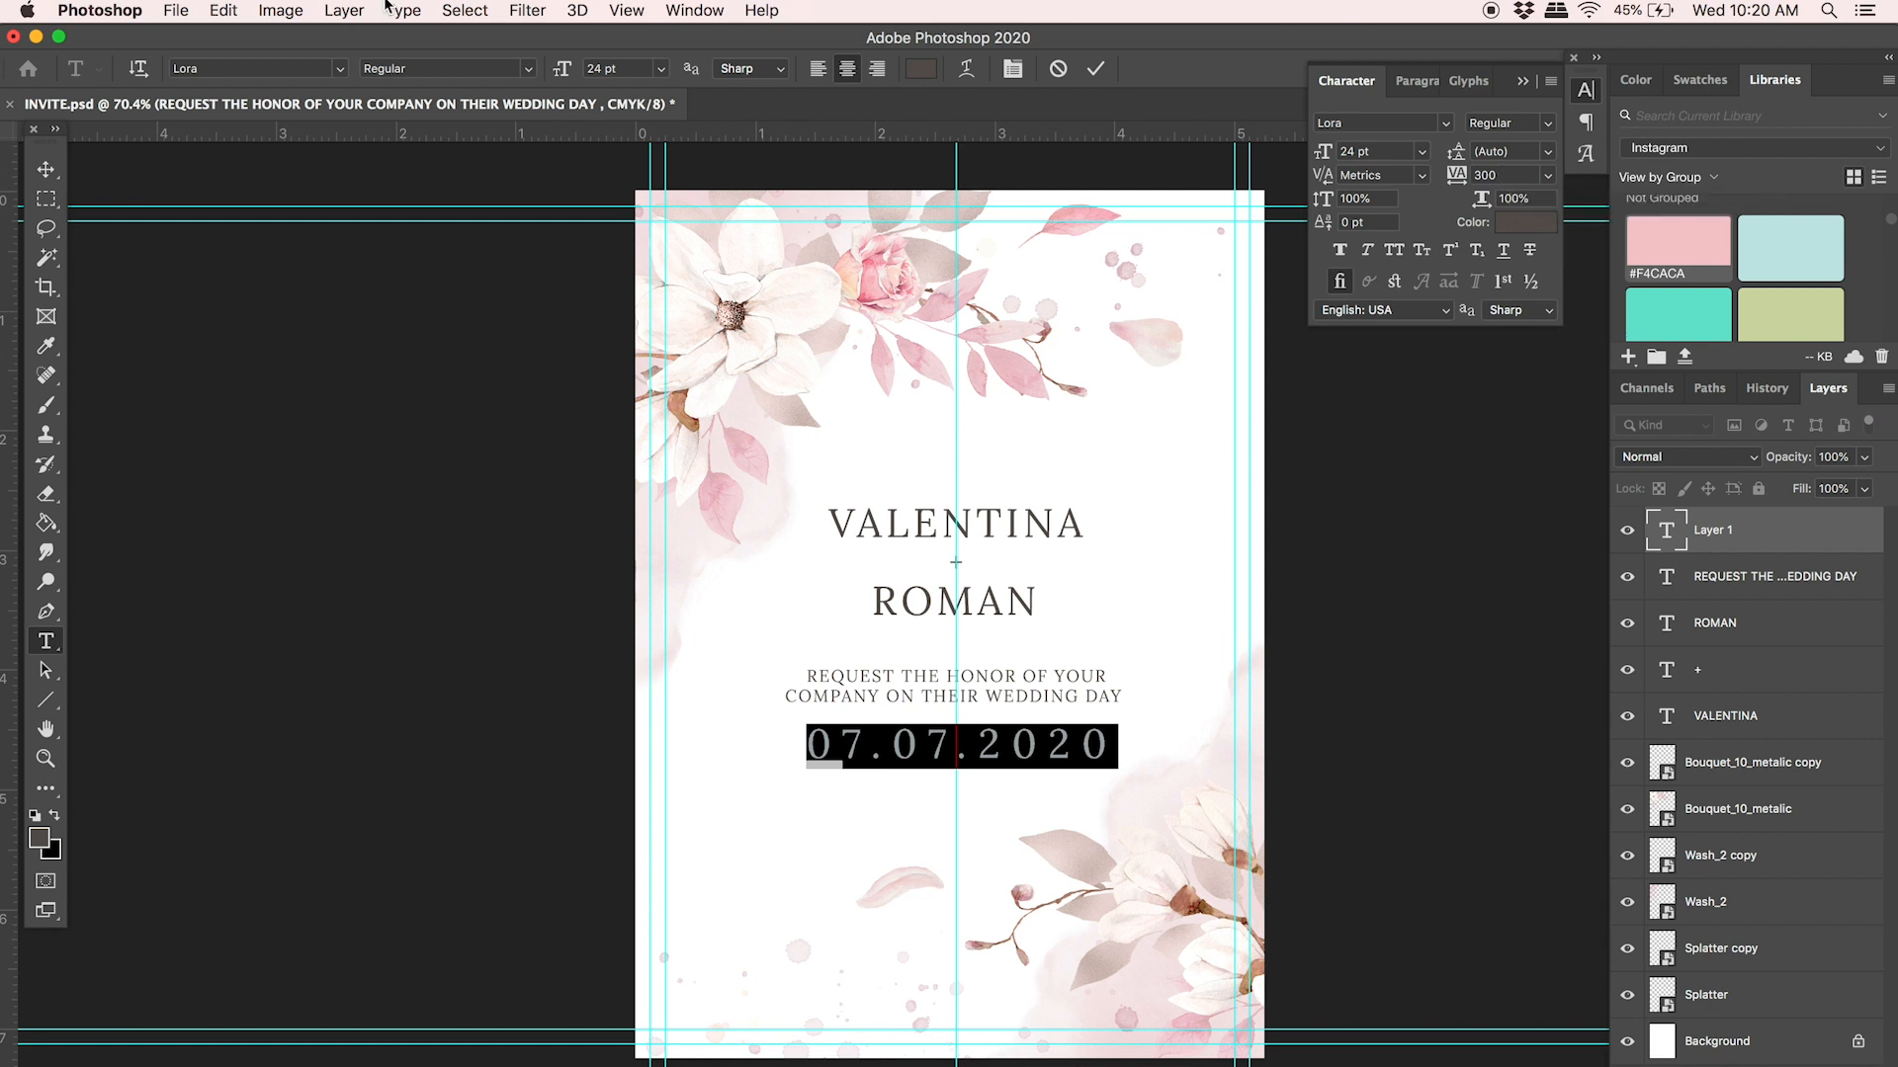
left_click(43, 168)
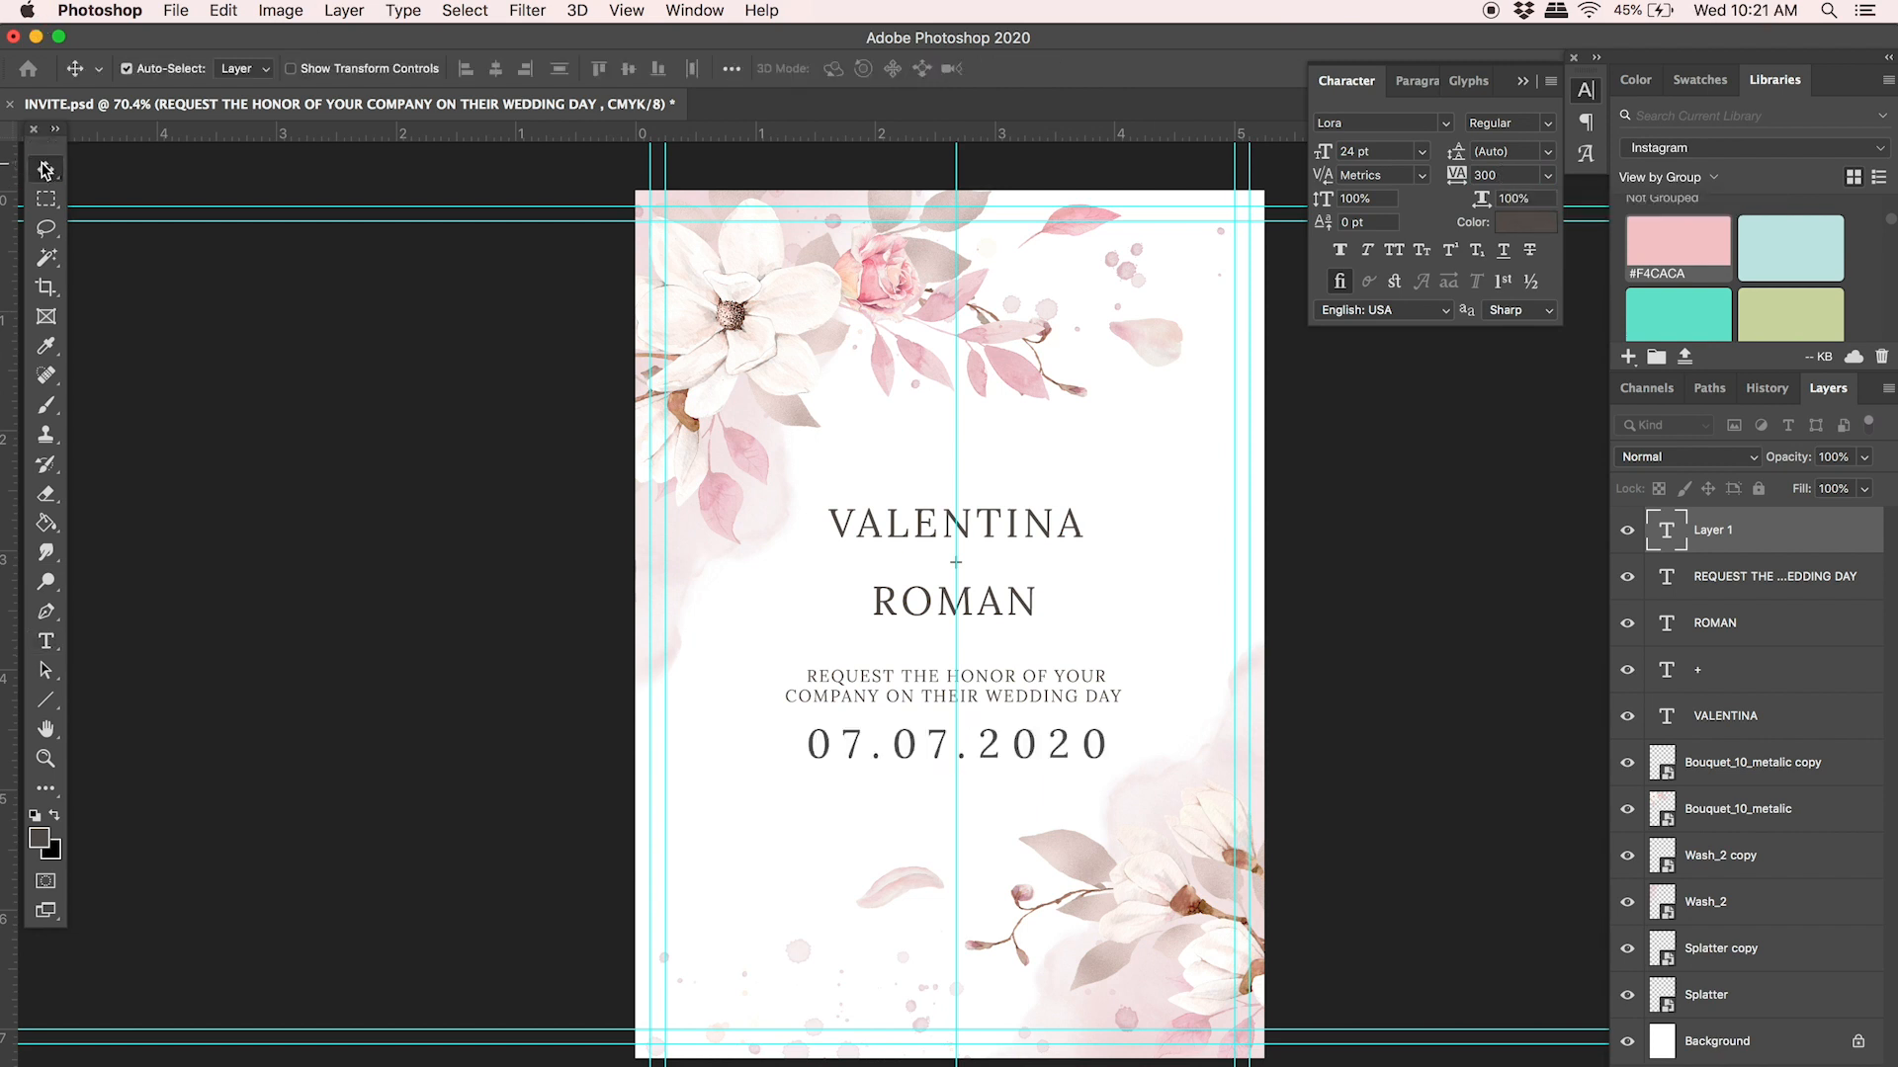
- Reduce the 07.07.2020 date text to 18 pt and commit it
double_click(988, 744)
triple_click(987, 744)
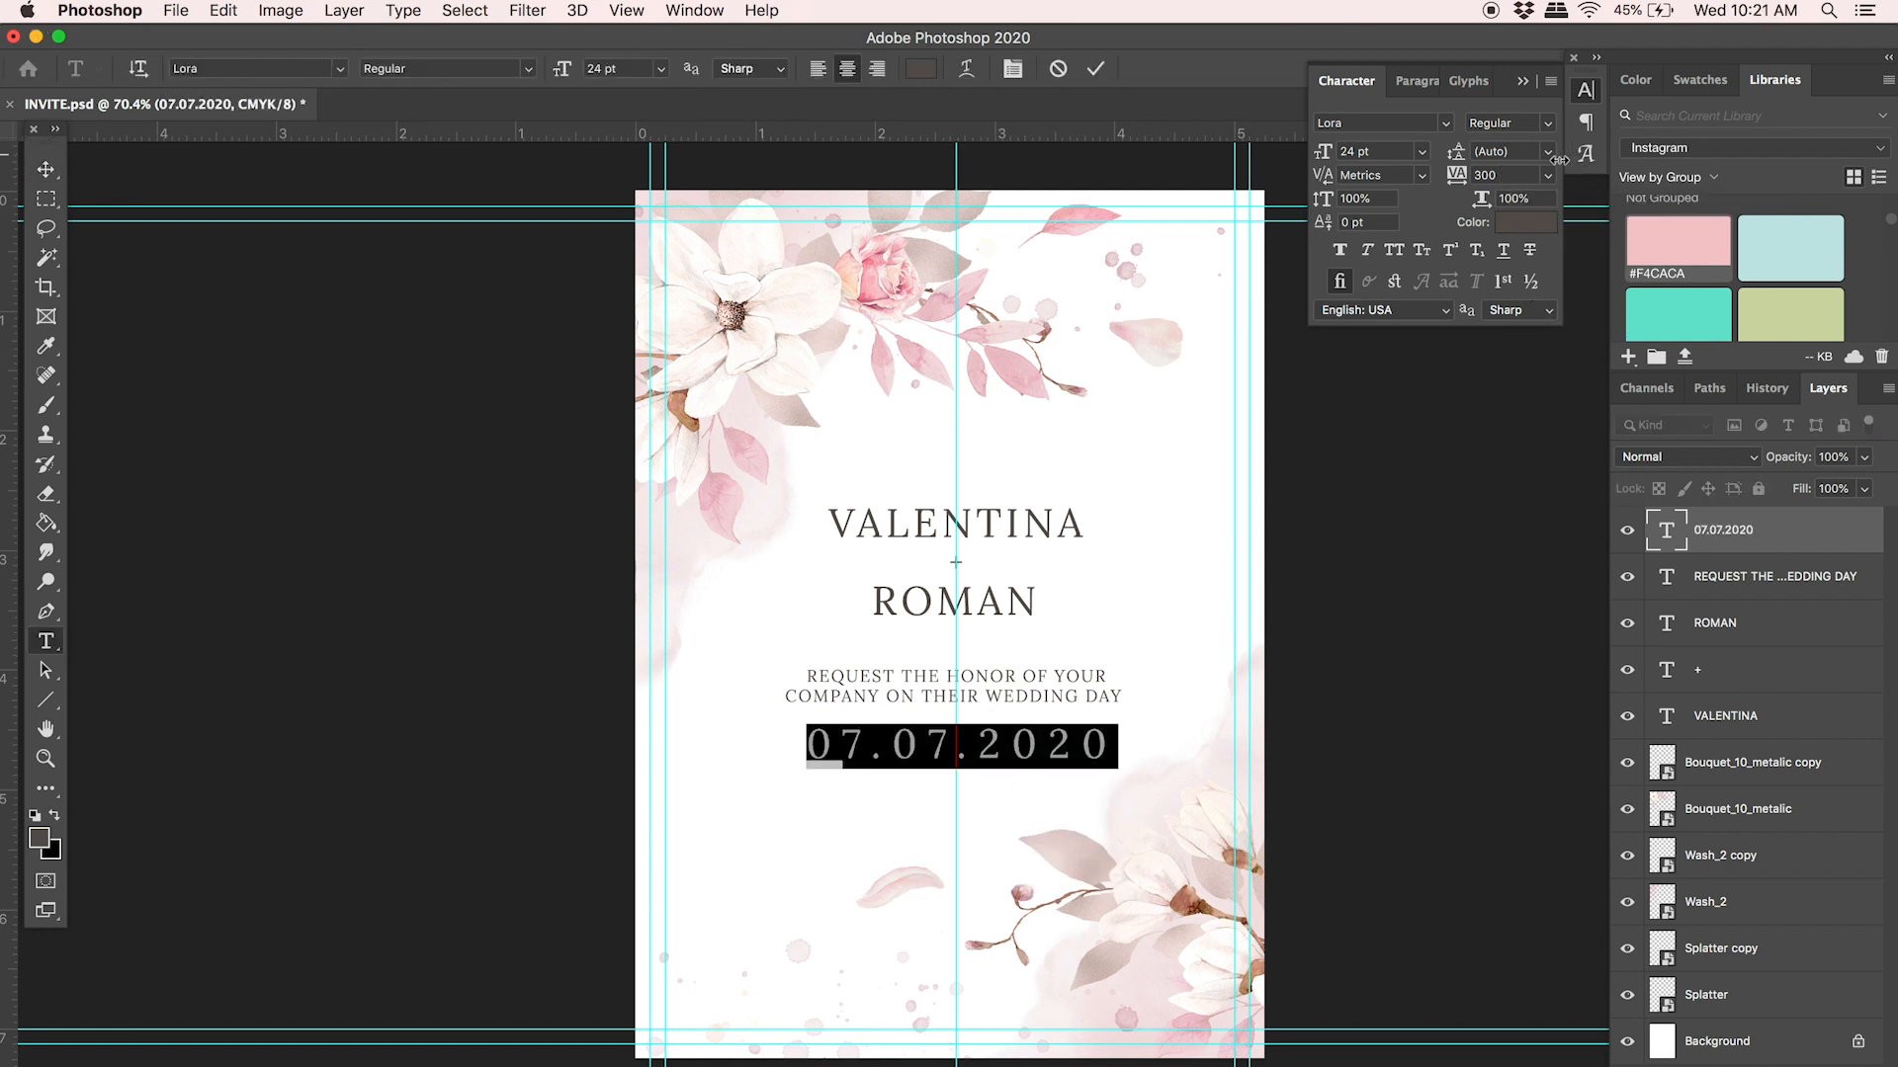
left_click(1548, 174)
left_click(1391, 152)
left_click(1421, 151)
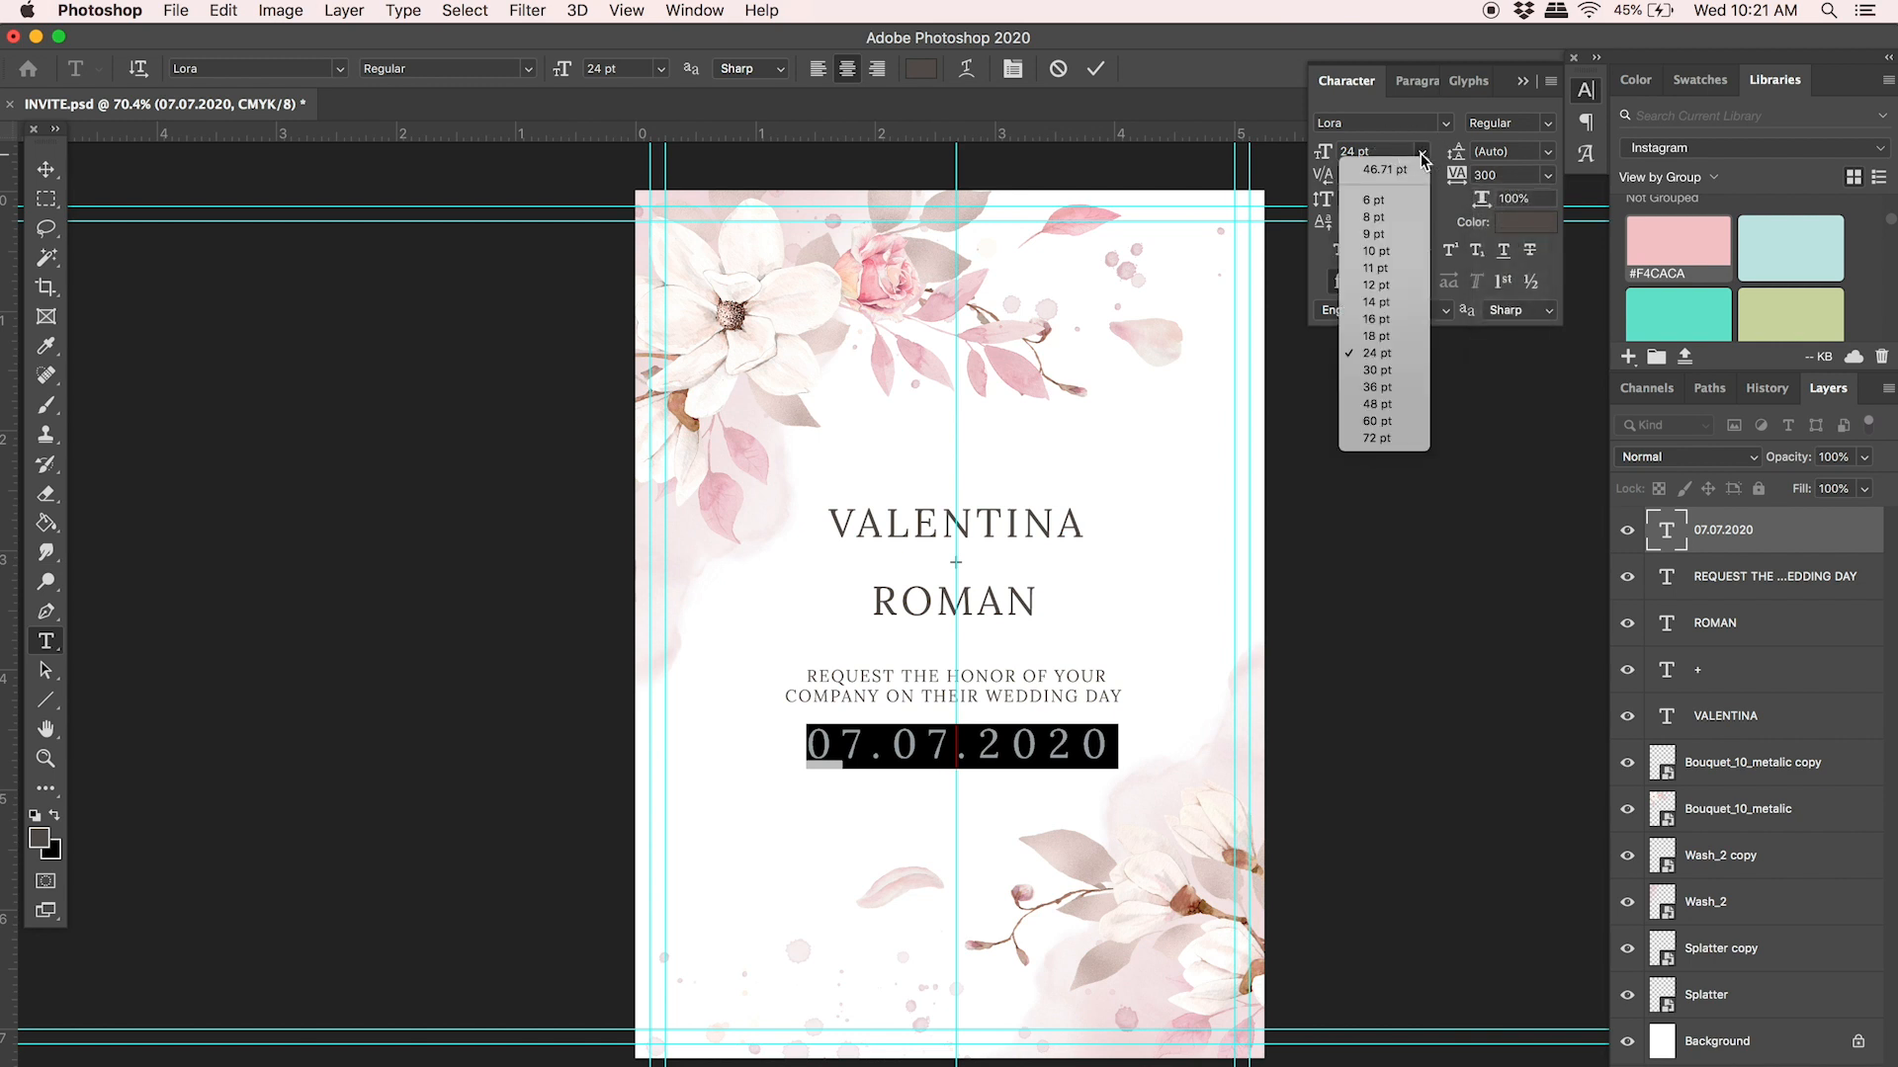
left_click(1399, 343)
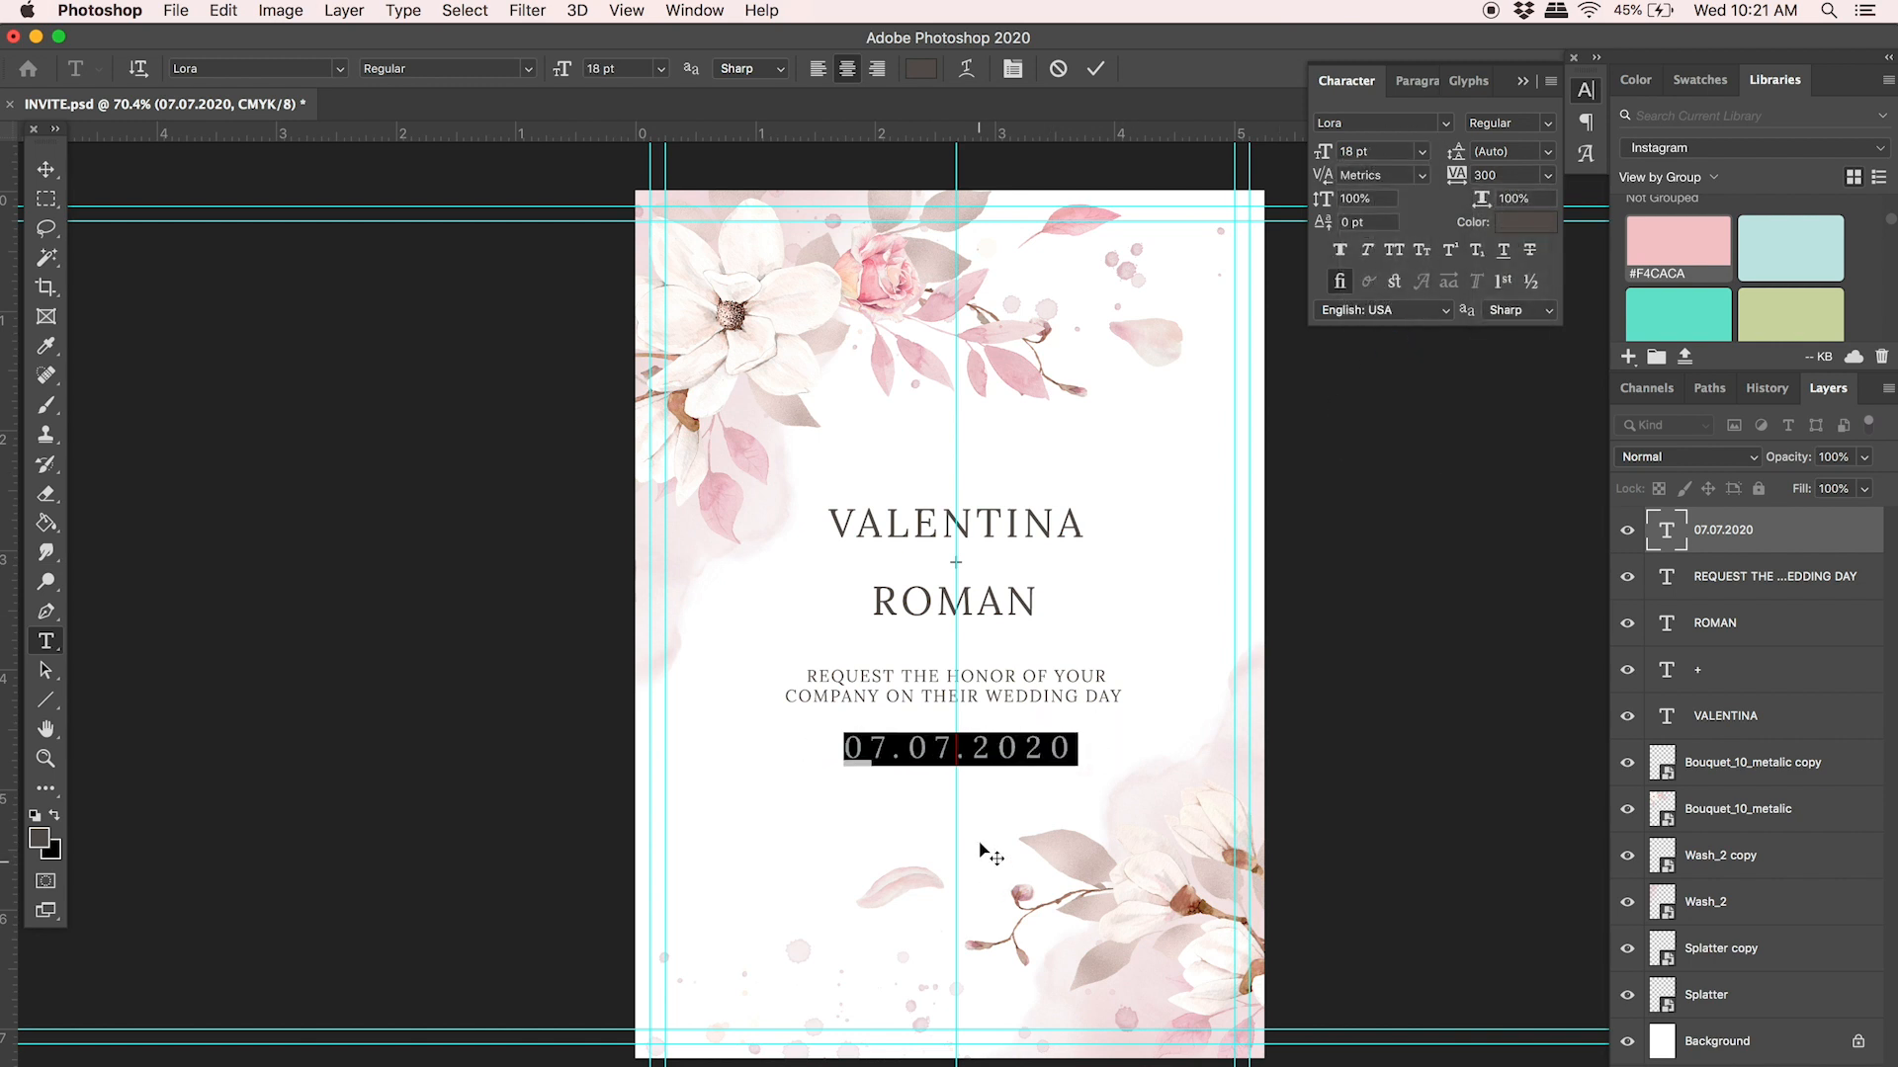
left_click(1152, 762)
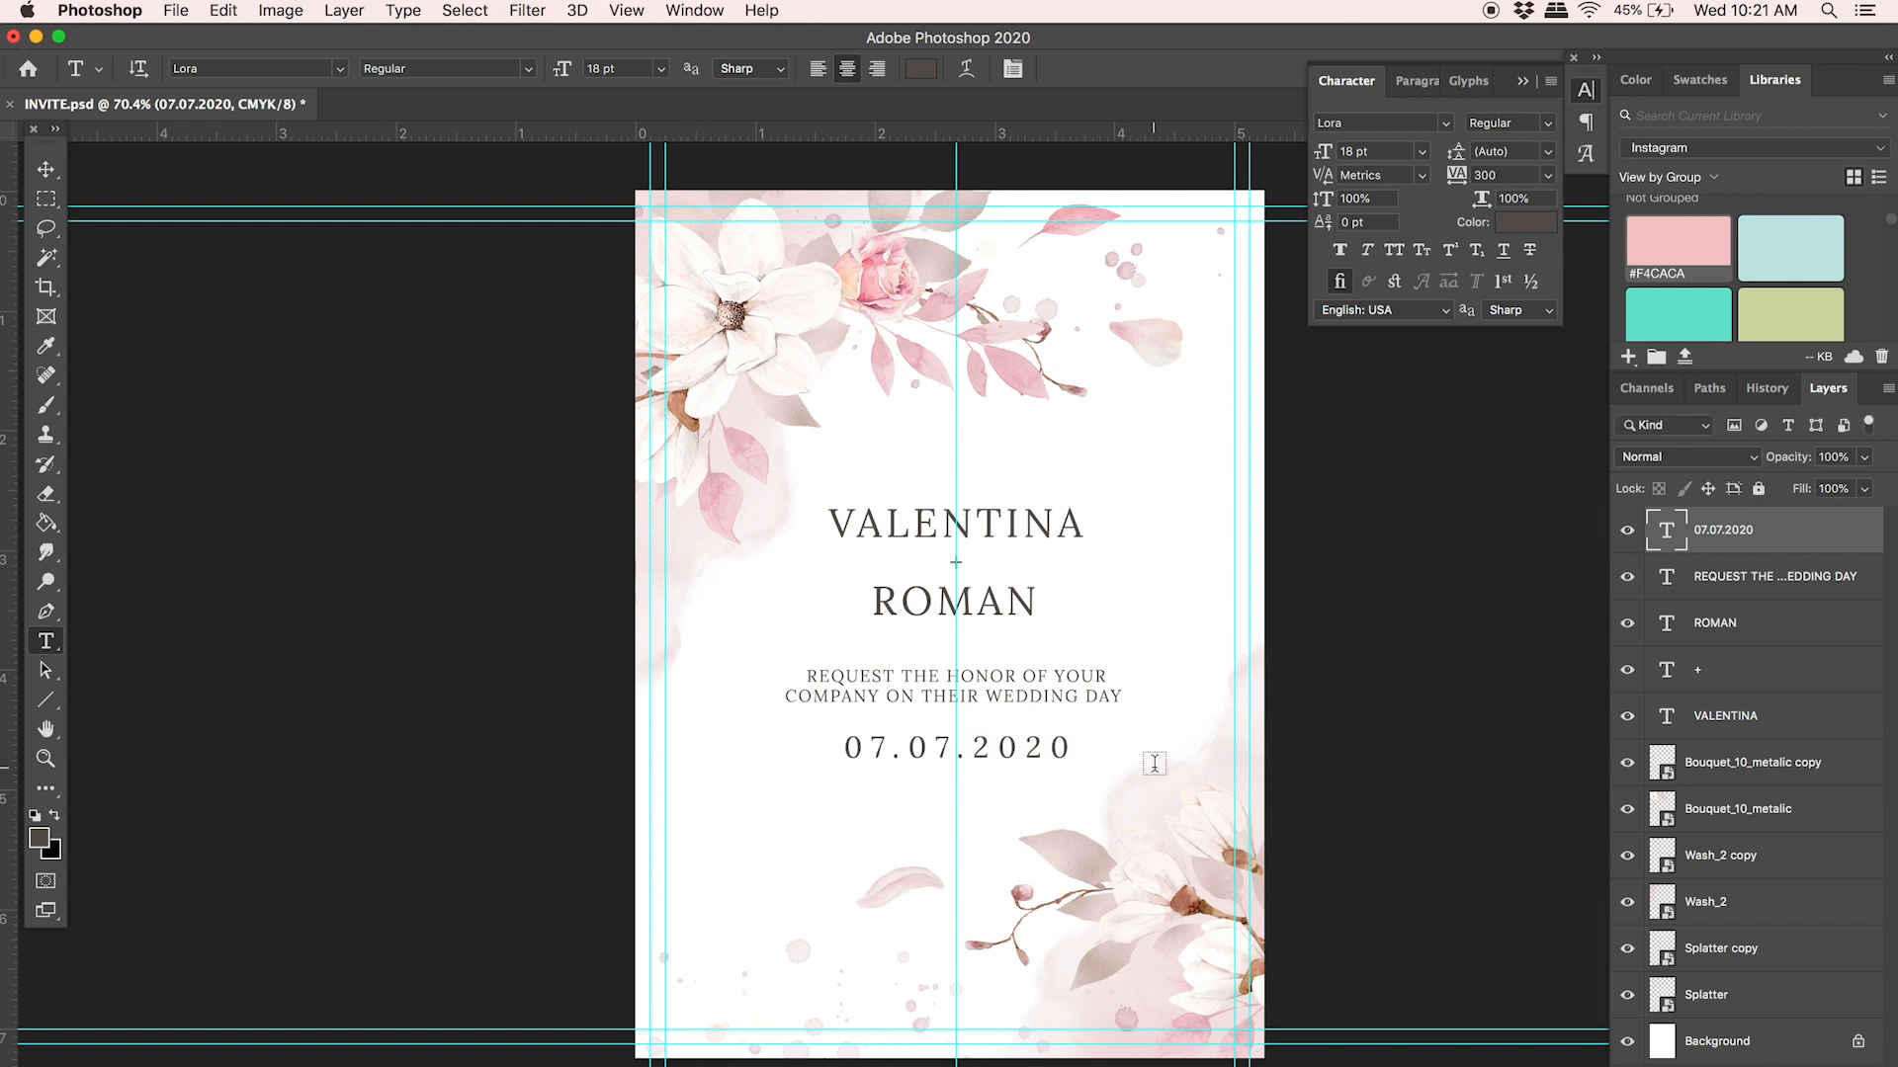
- Add a centred text layer on the central guide below the date reading 4 'OCLOCK IN THE AFTERNOON
left_click(958, 790)
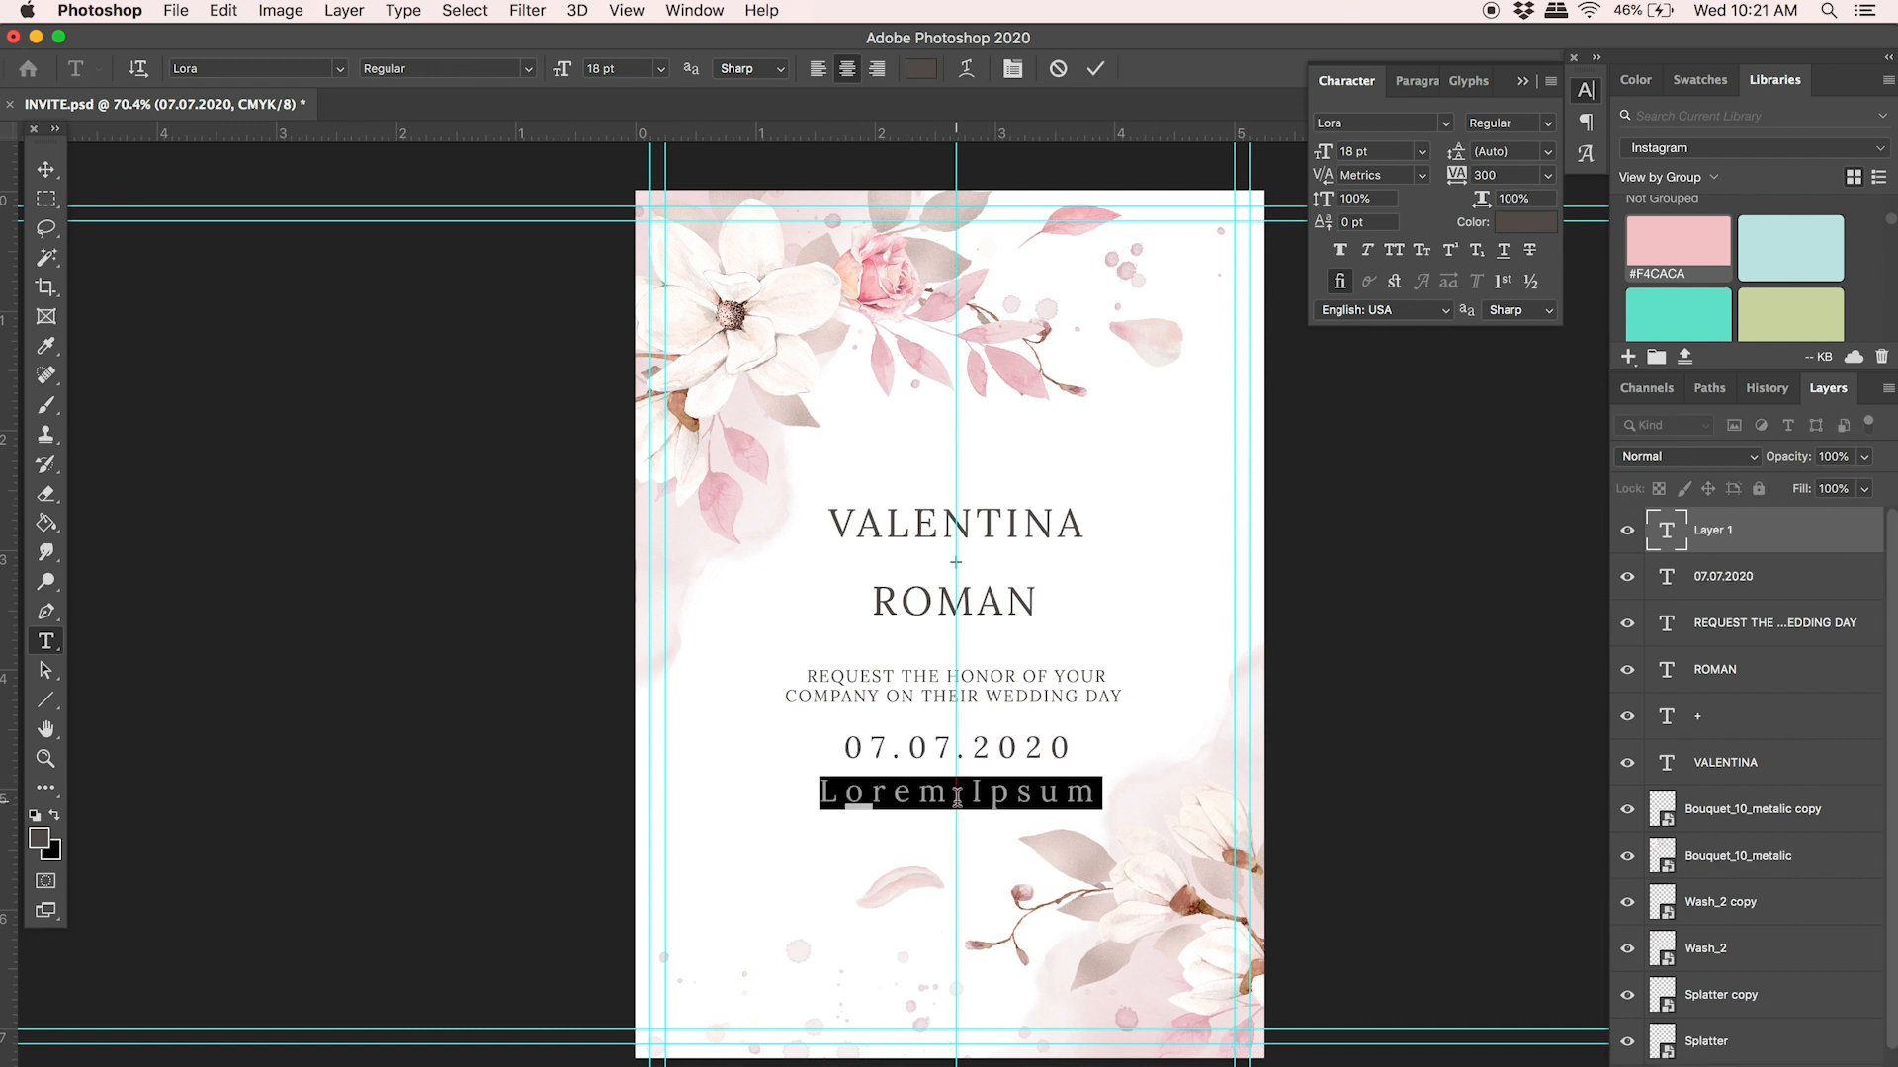
type("4 'OCLO")
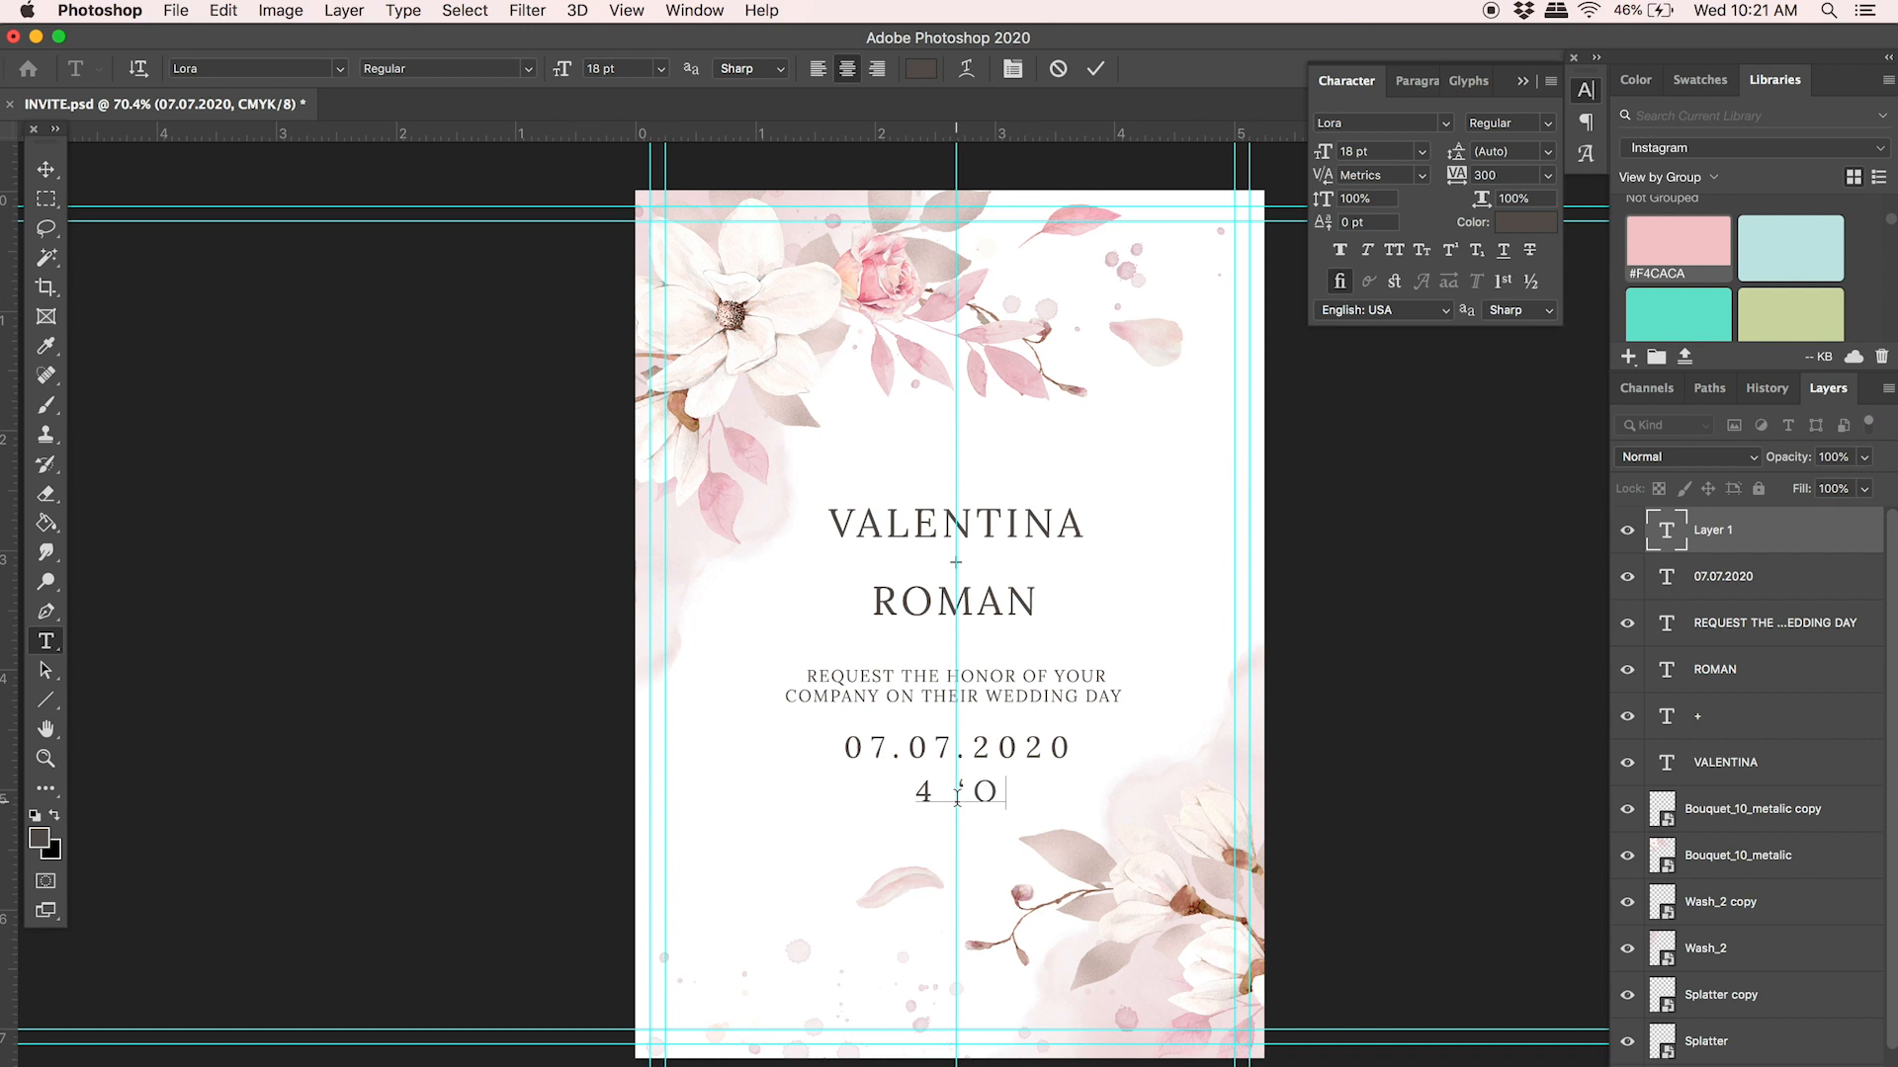
type("CK IN THE AFTERNOON")
- Set the time line's font size to 10 pt and its tracking to 100
triple_click(1151, 790)
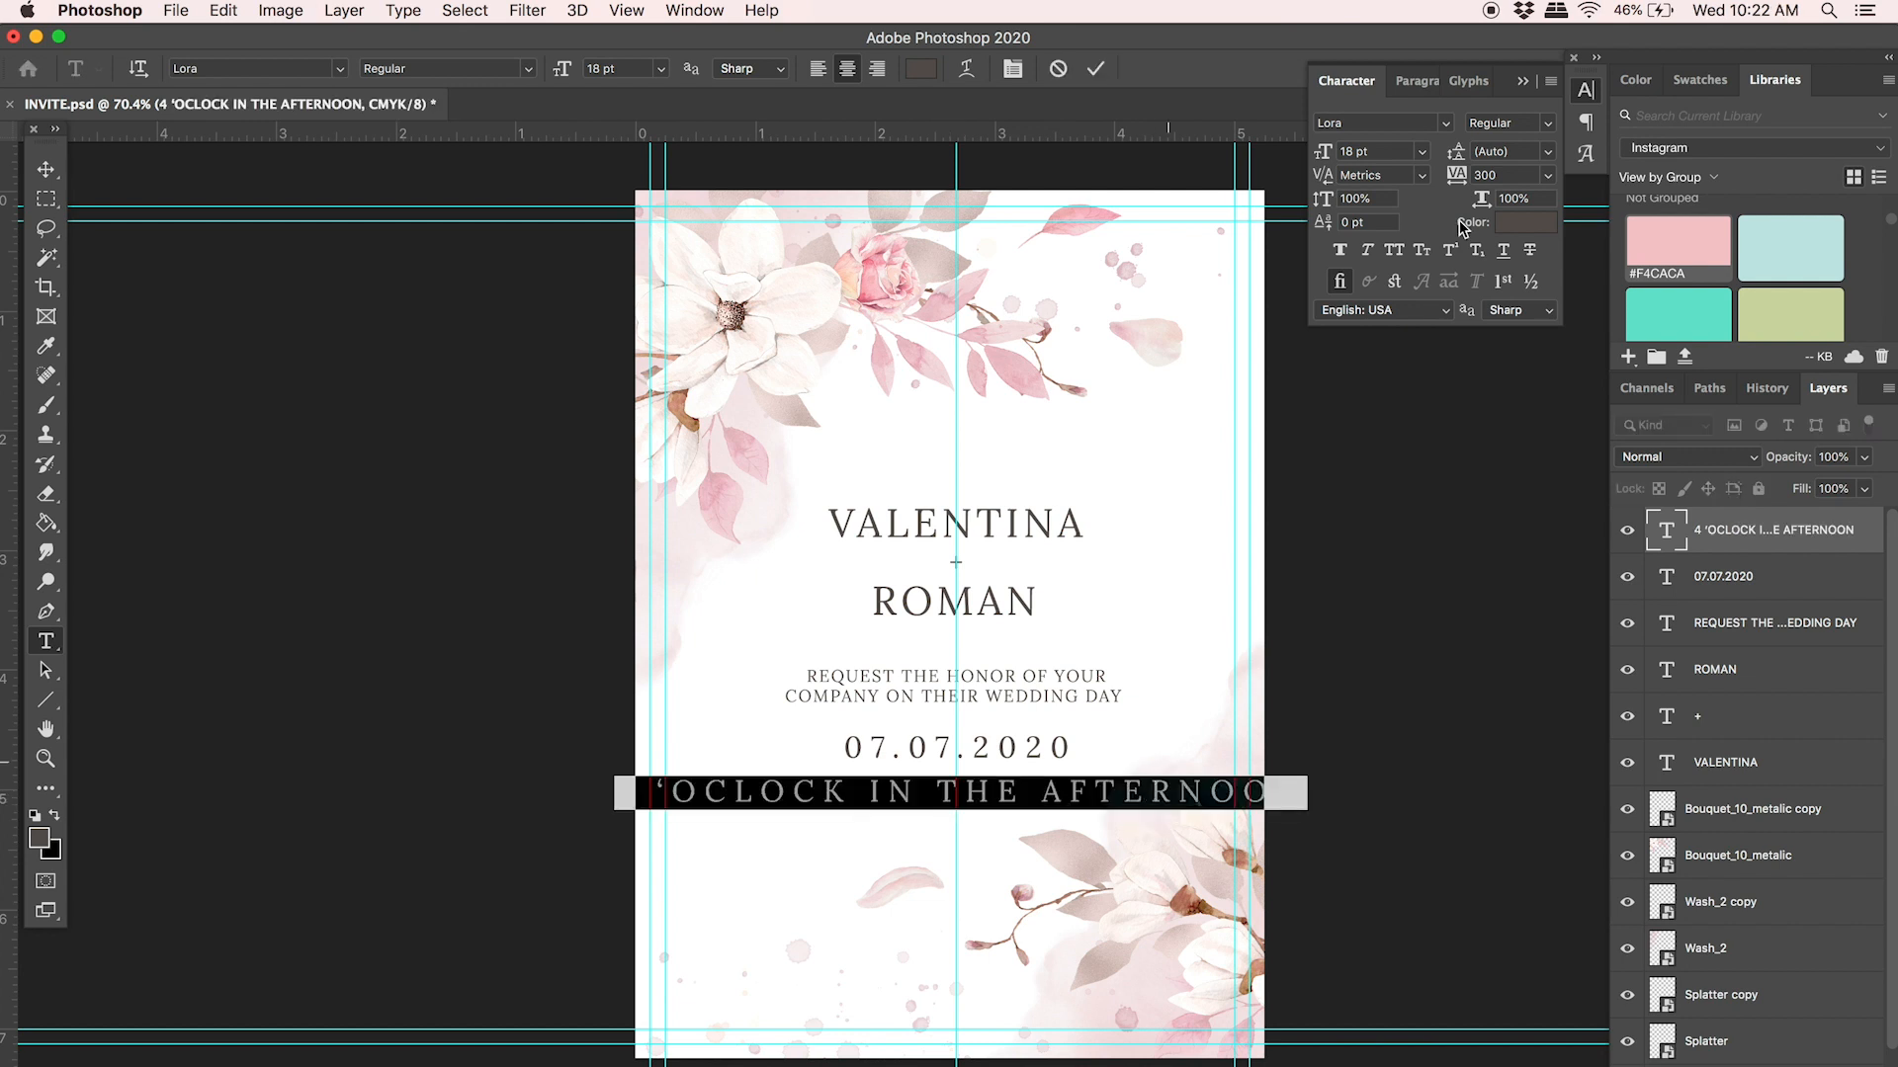
left_click(1423, 151)
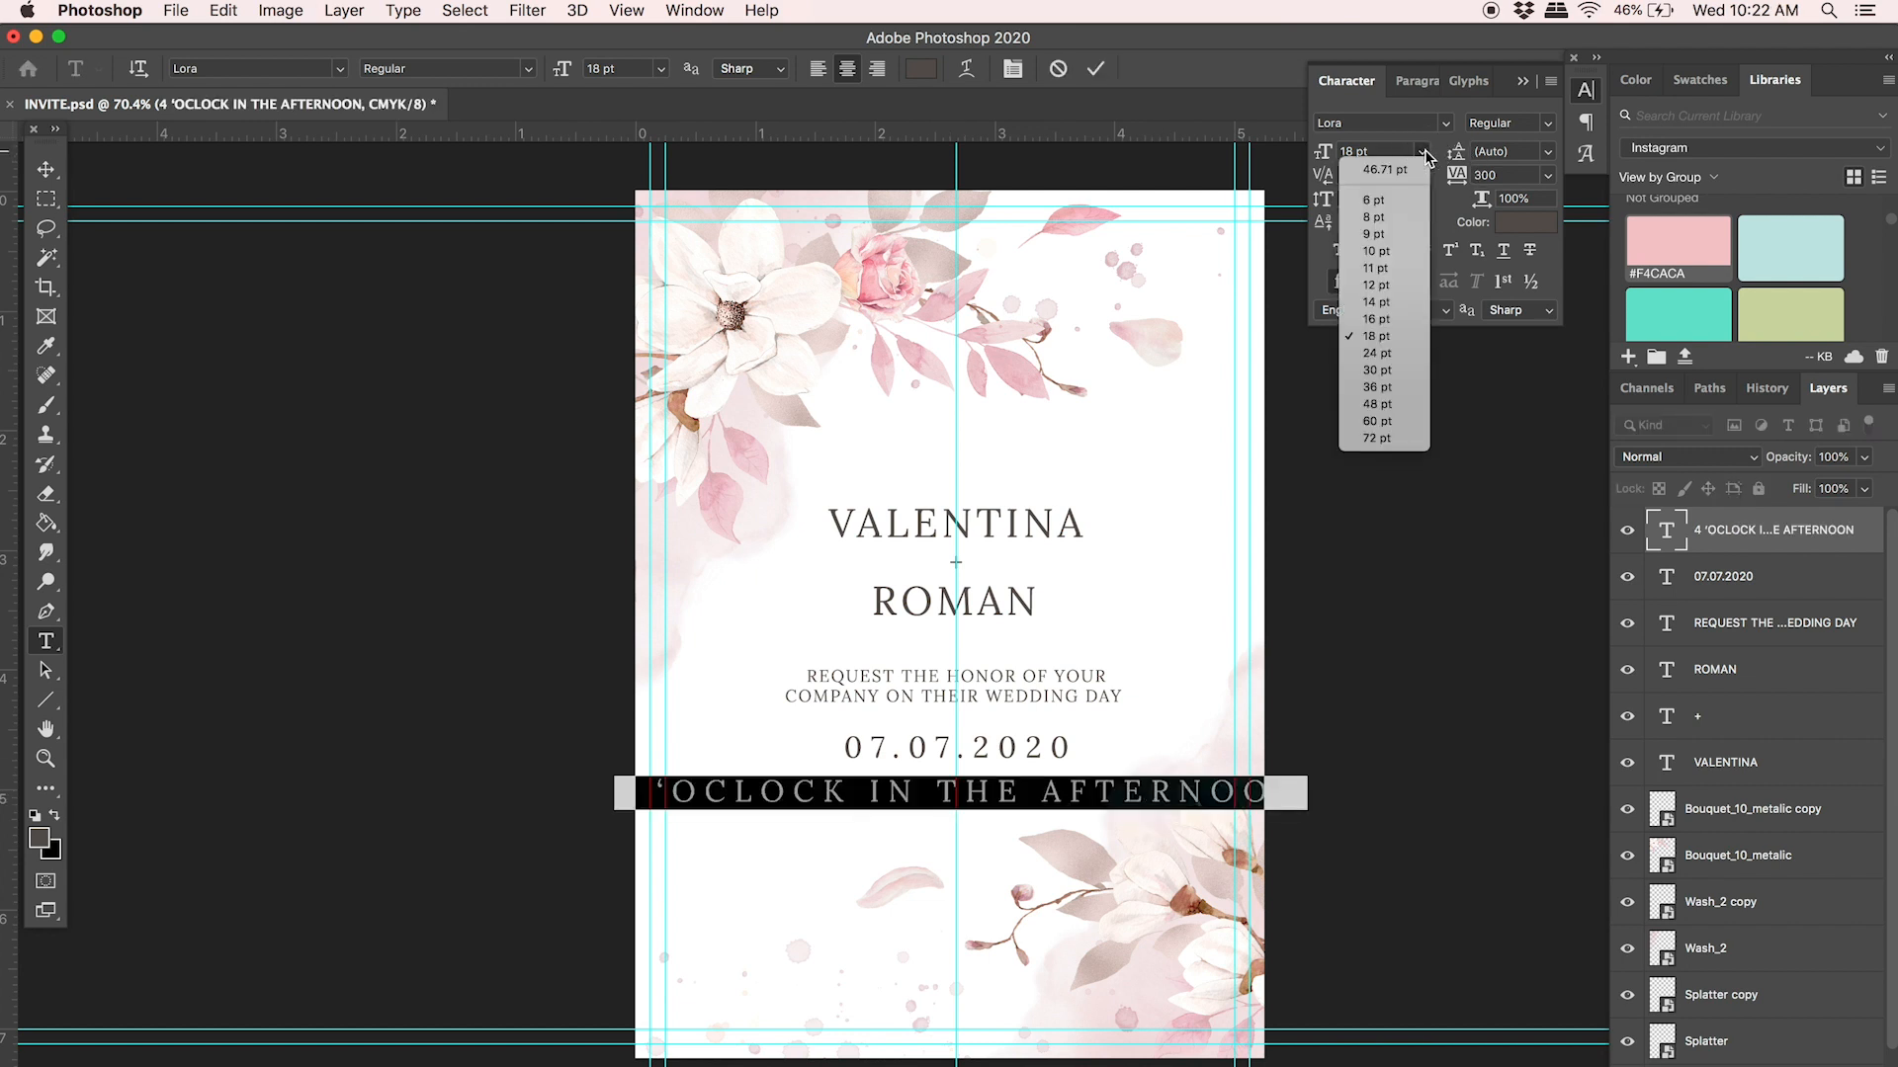
left_click(1389, 258)
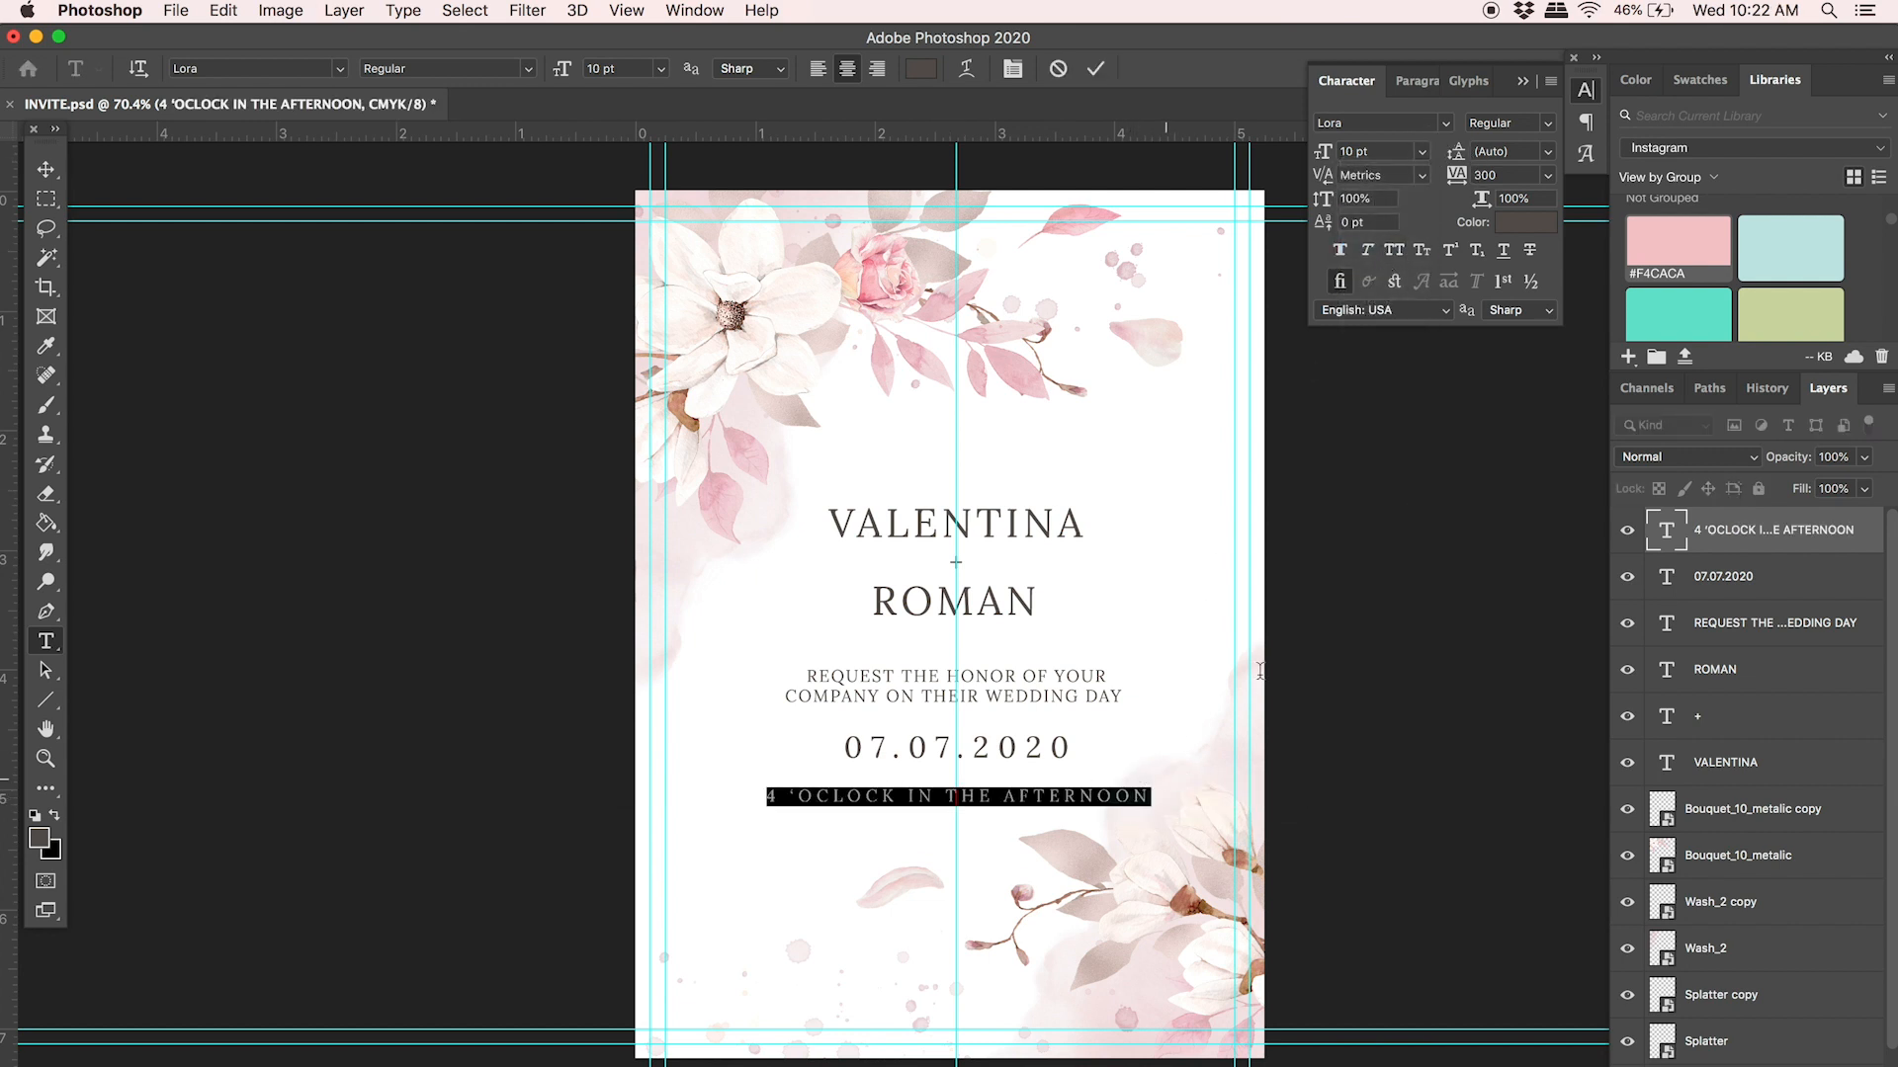
left_click(1548, 175)
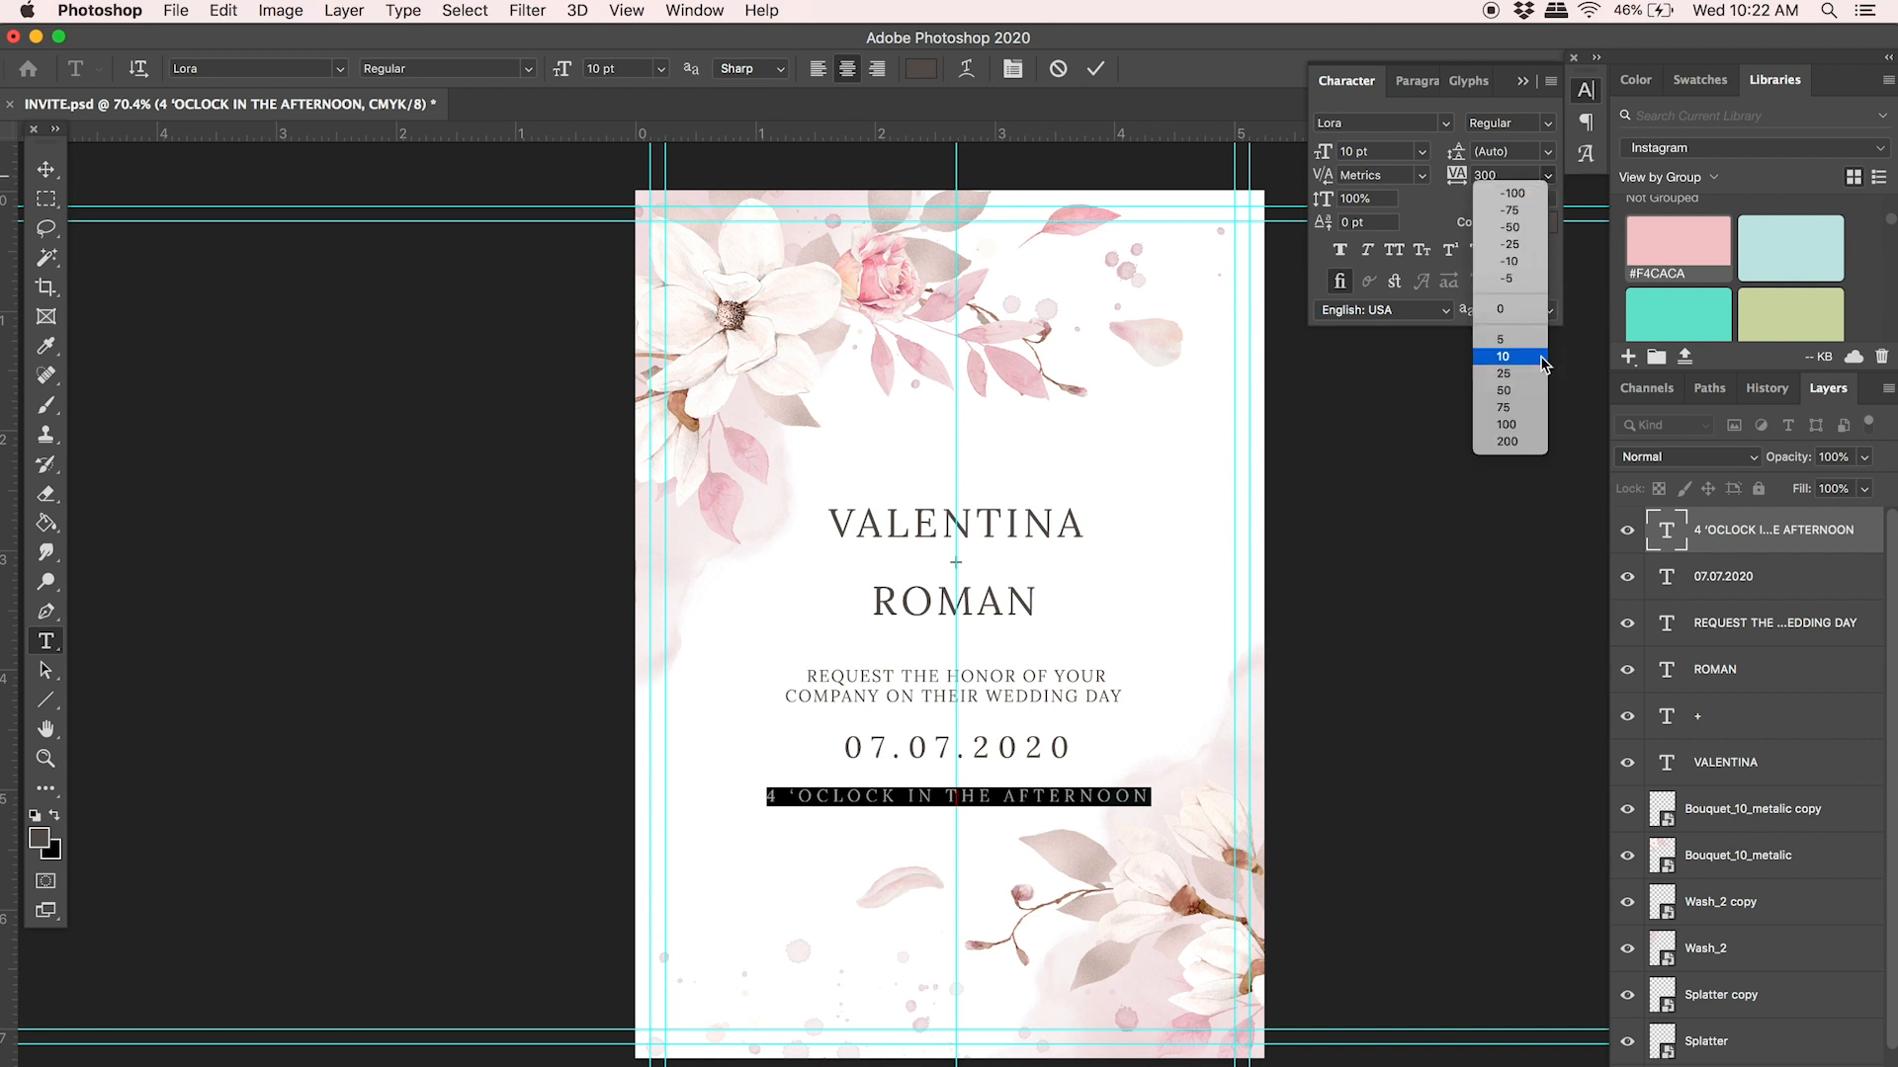
left_click(1527, 426)
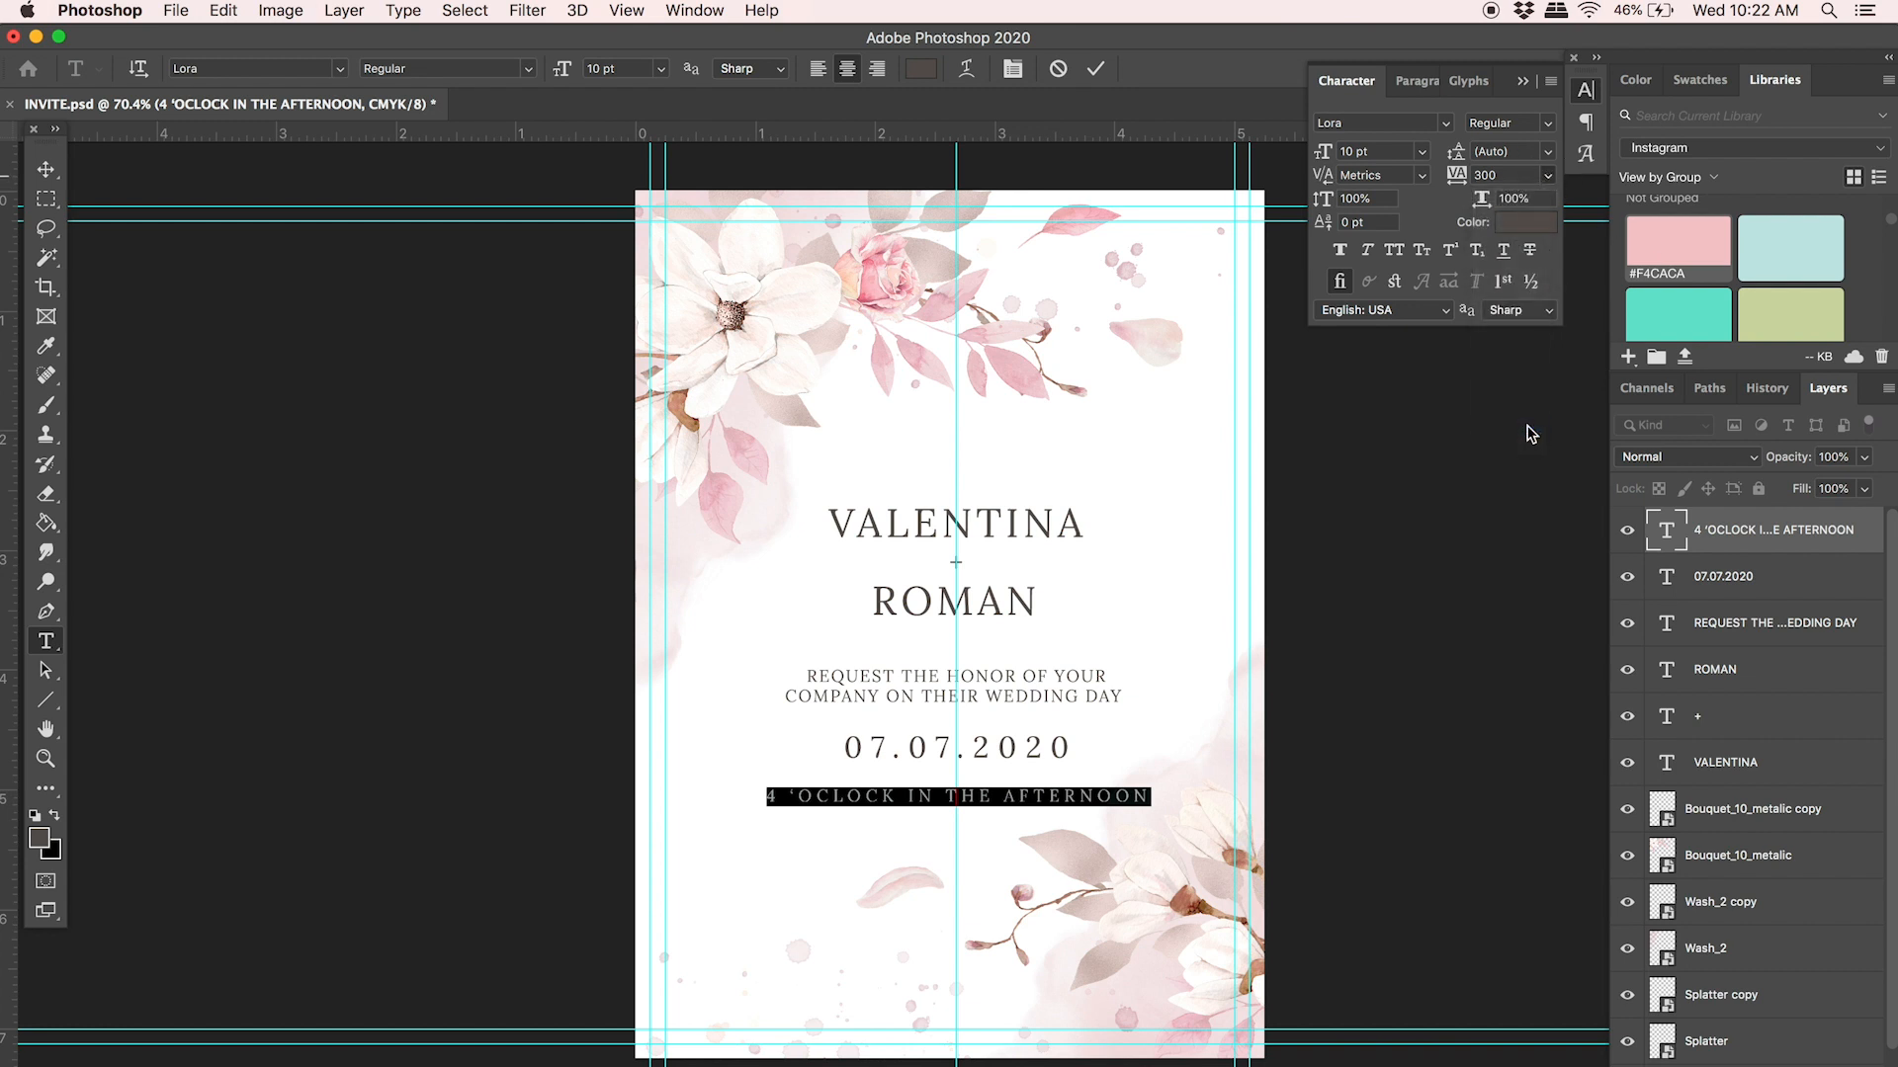
- Add RECEPTION TO FOLLOW as a second line under the time and commit the text
left_click(1111, 788)
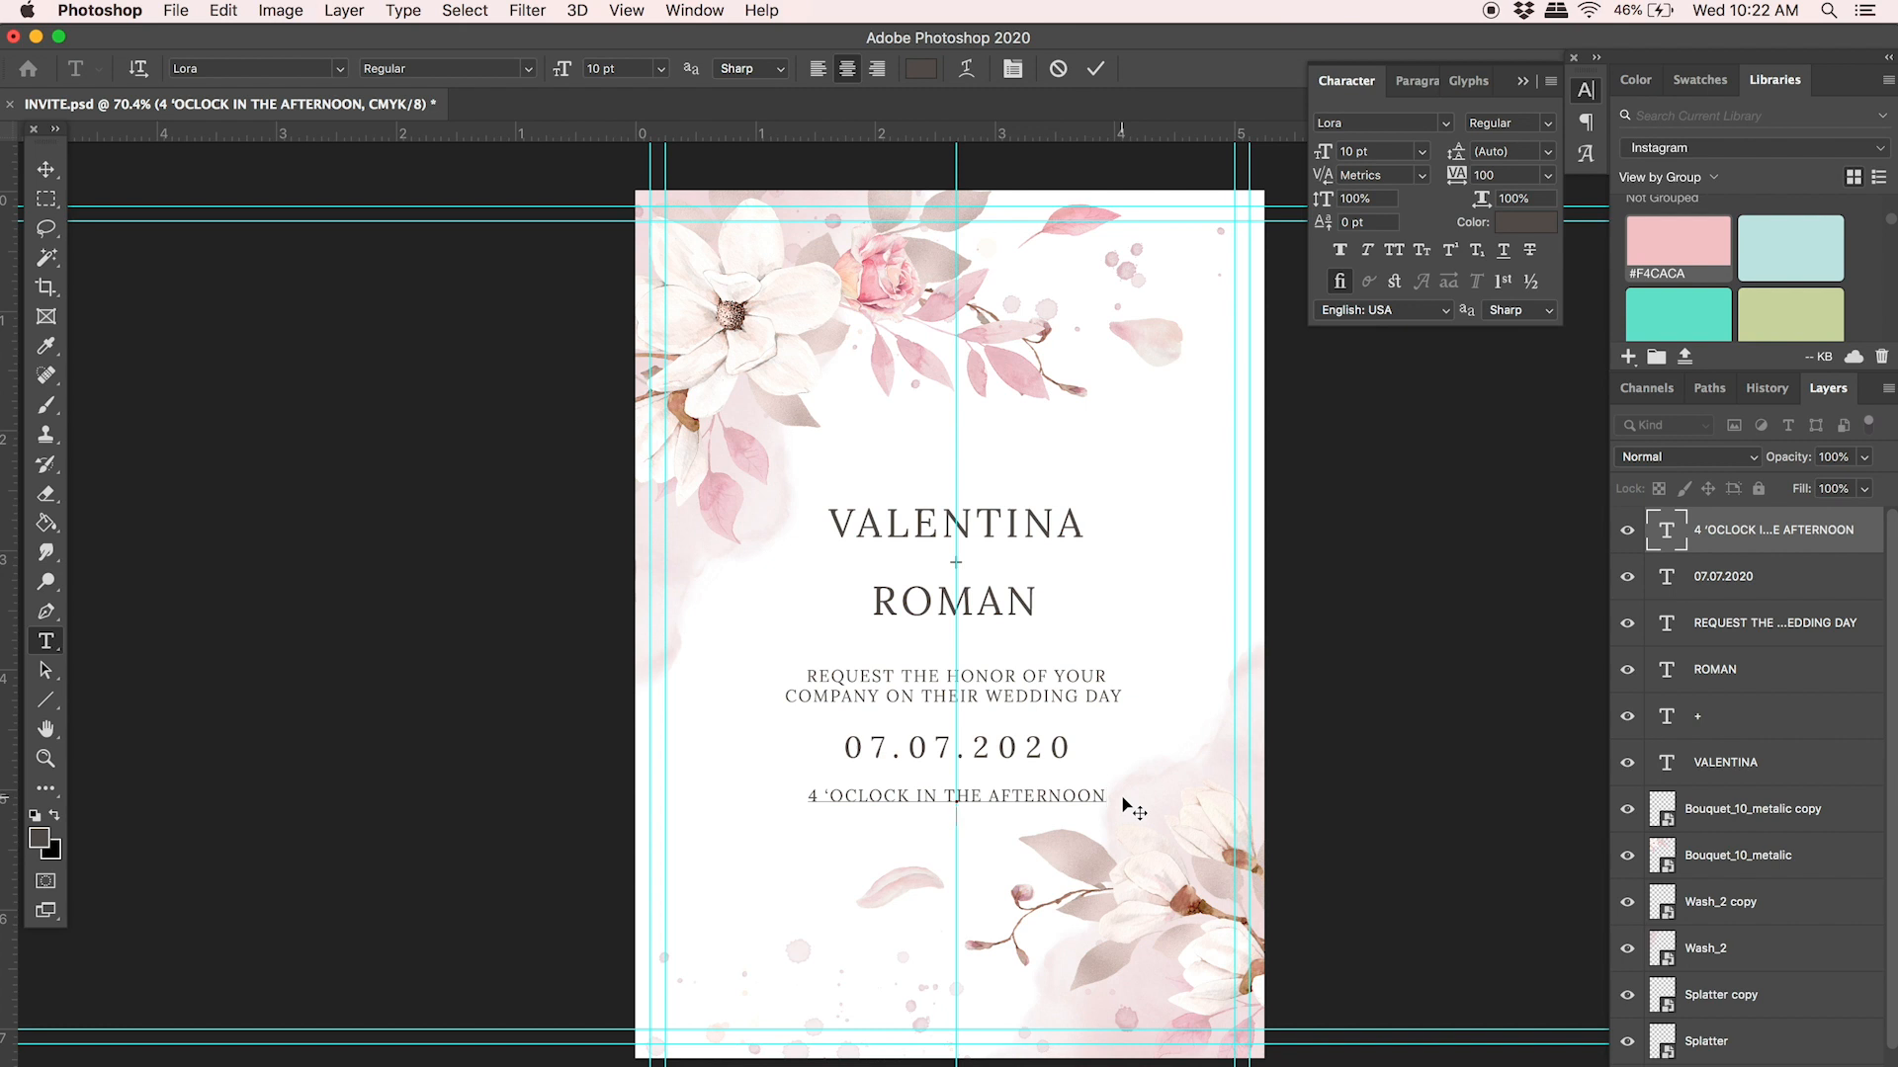
type("RECEPTION TO FOLLOW")
left_click(46, 640)
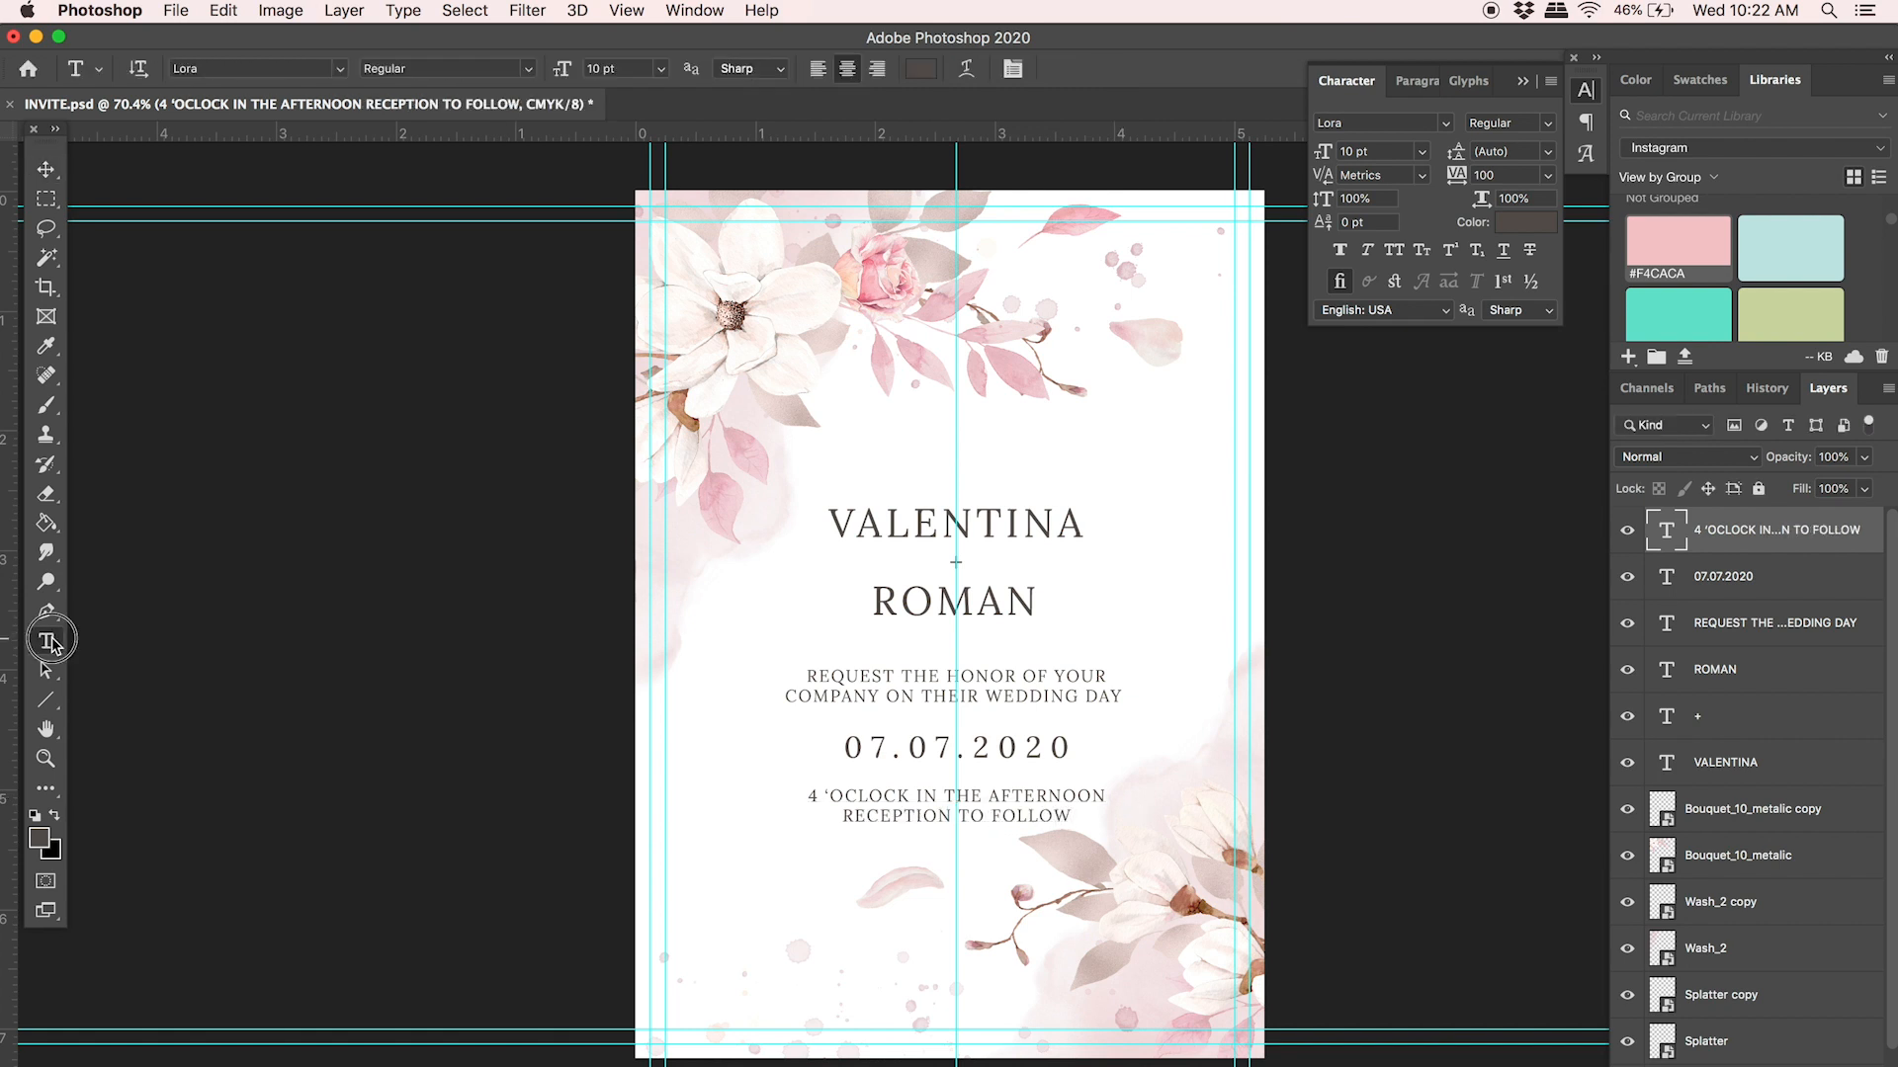
- Add centred venue text near the card's bottom edge reading VILLA PIZZO, with LAKE COMO, ITALY on a second line and no comma after PIZZO
left_click(956, 985)
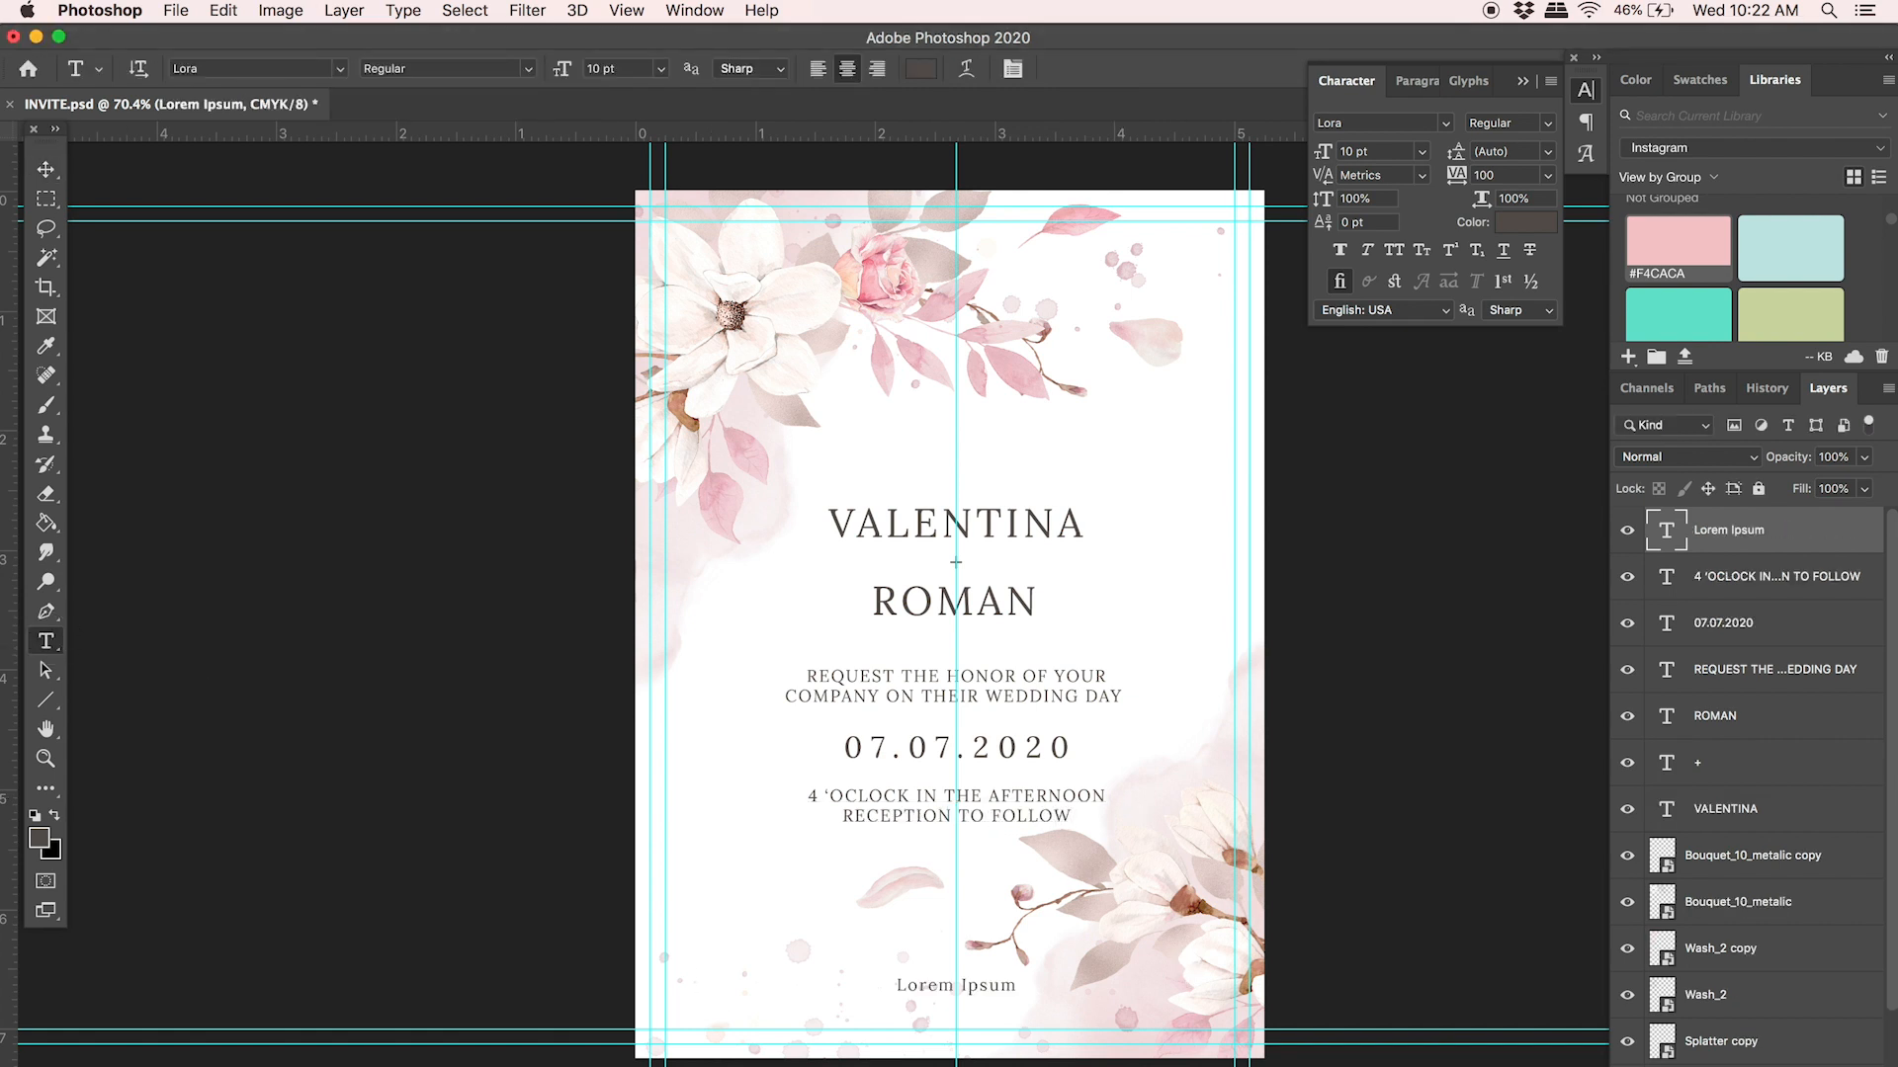
type("VI")
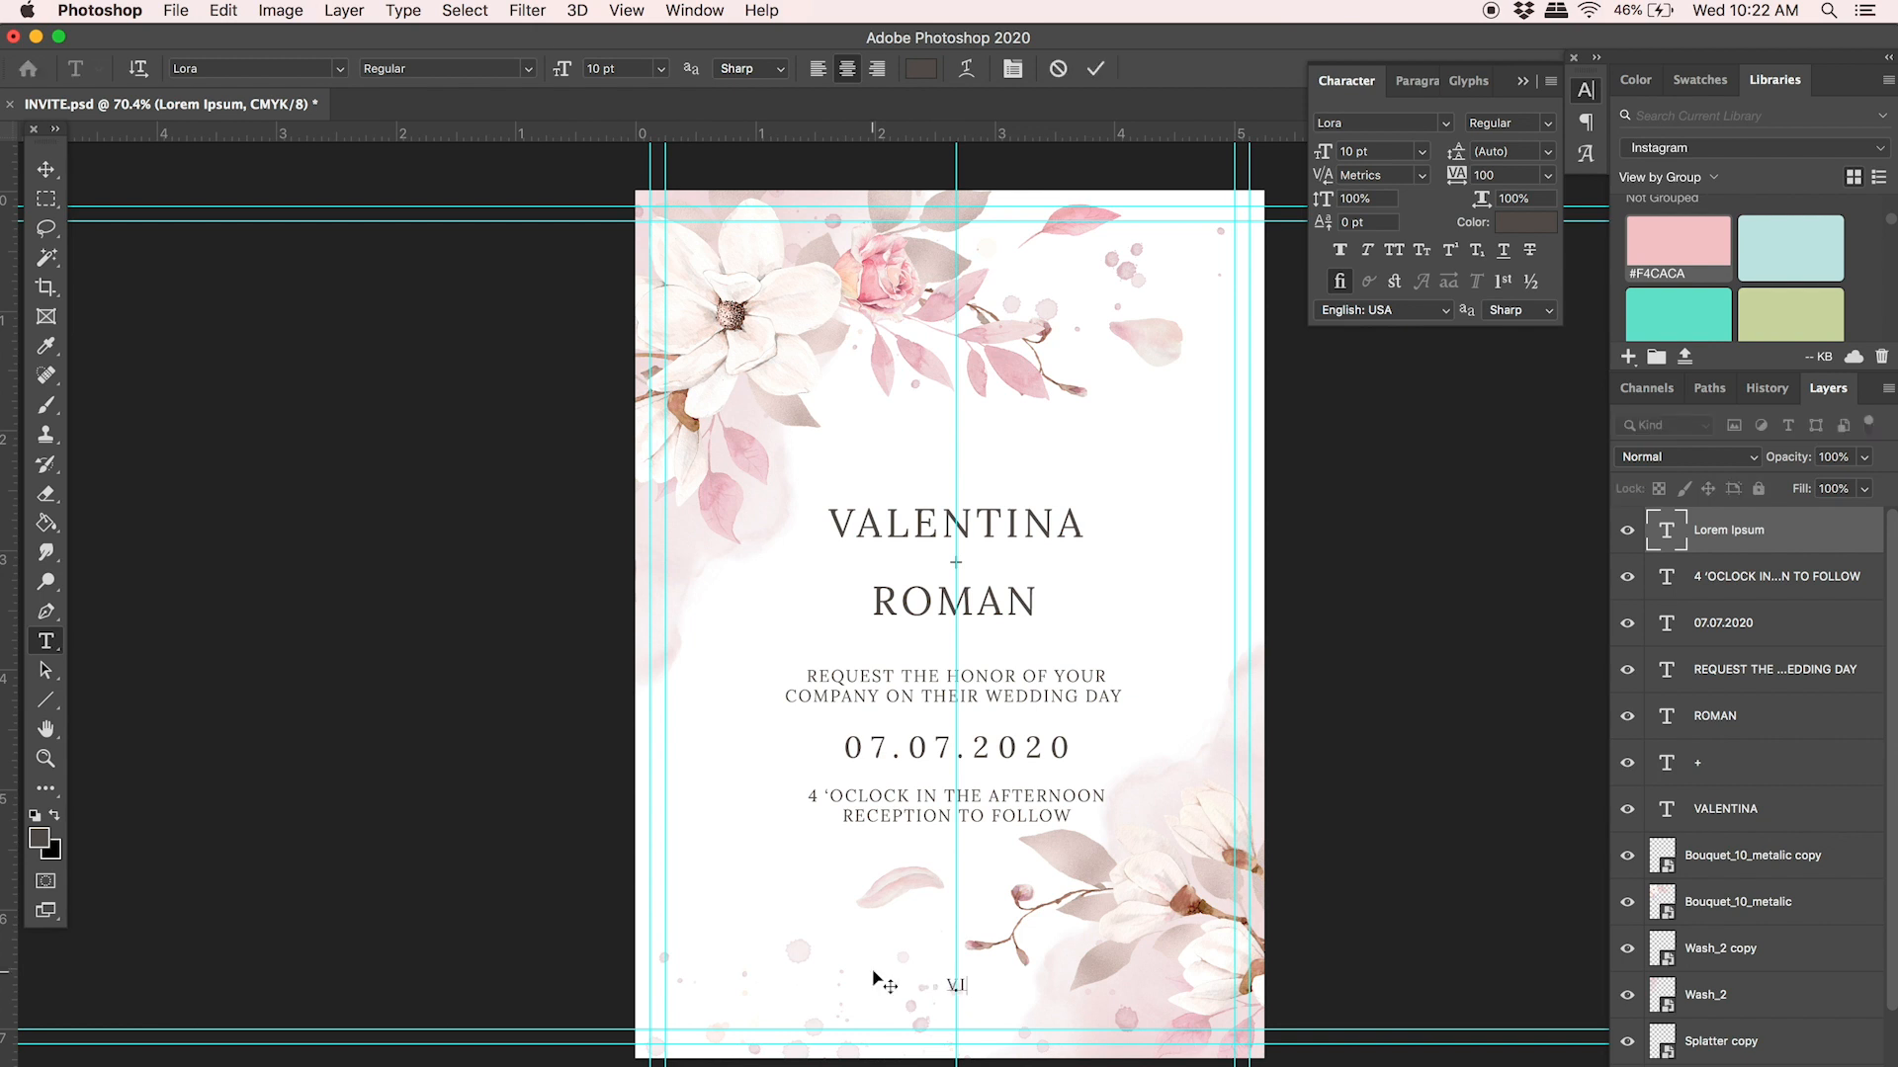
type("LLA PI")
type("ZZO")
type(", ")
type("LAKE COMO")
type(", ITALY")
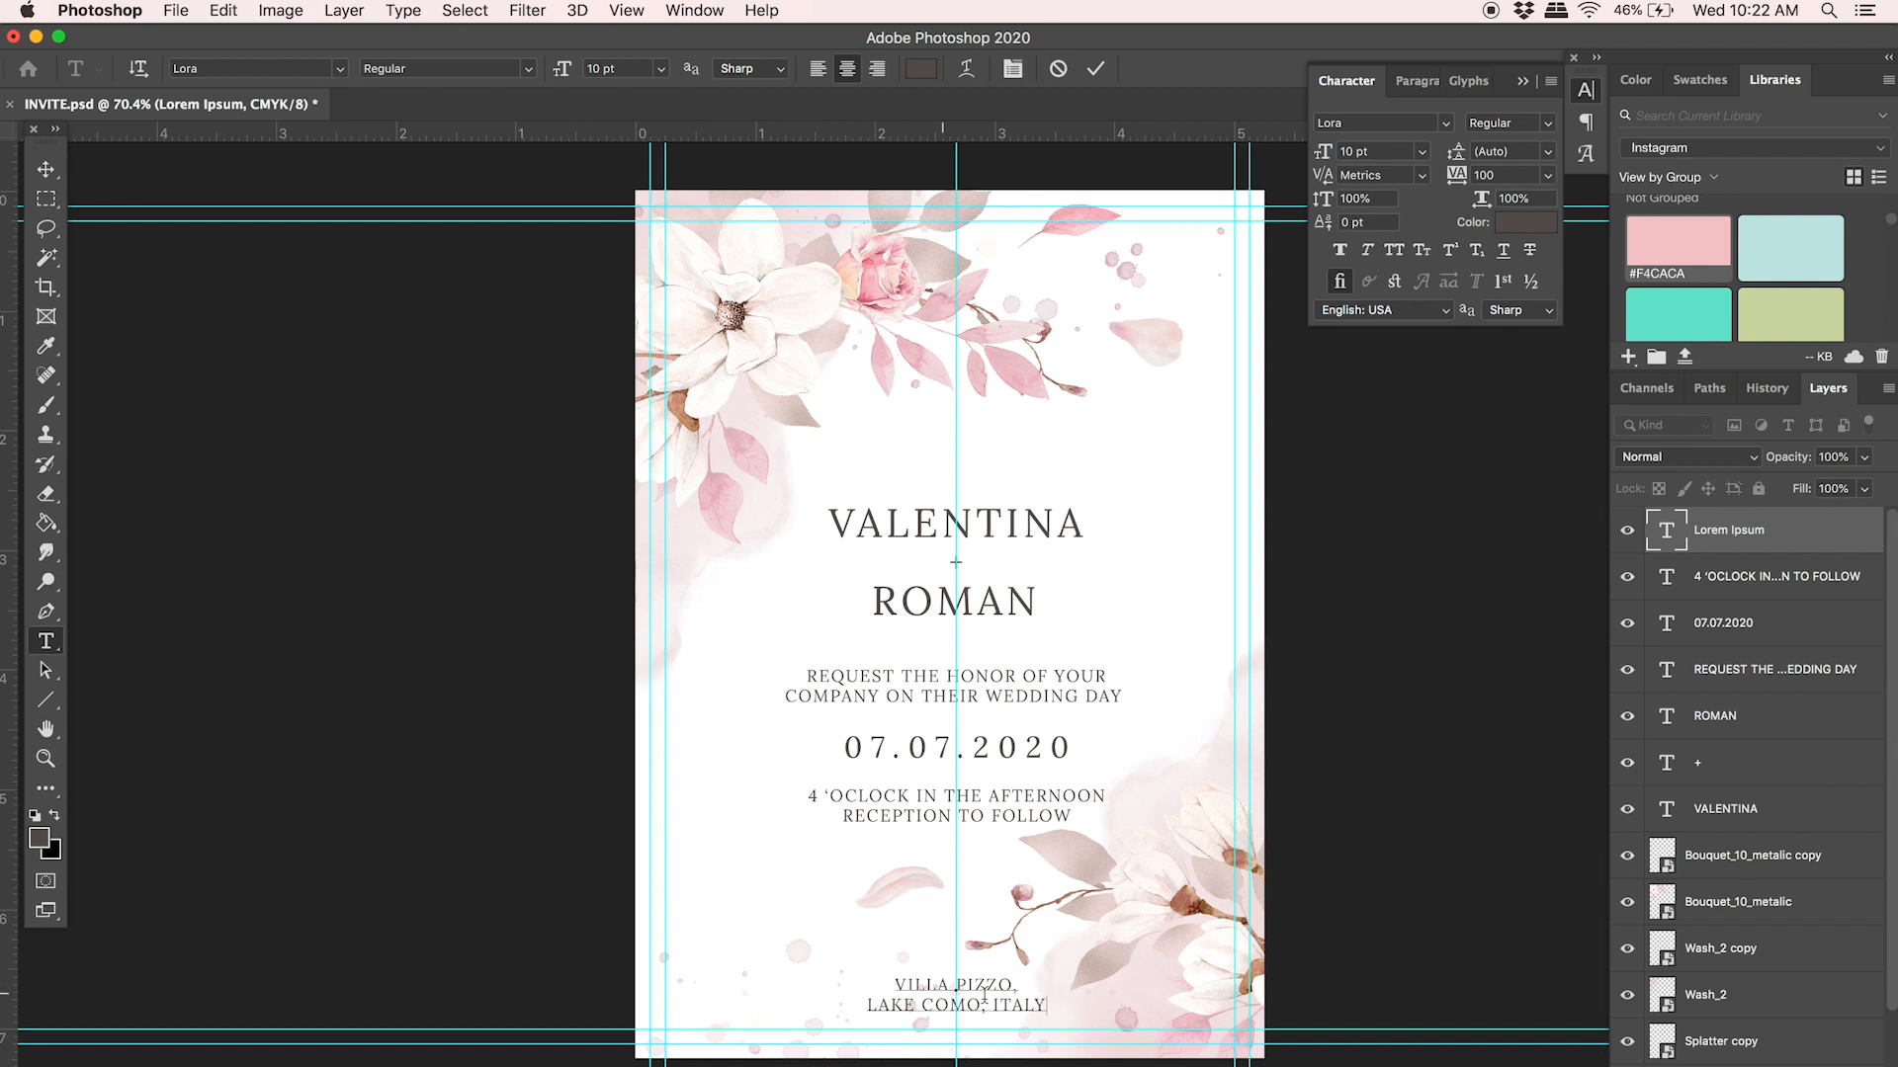
left_click(1018, 989)
key("BackSpace")
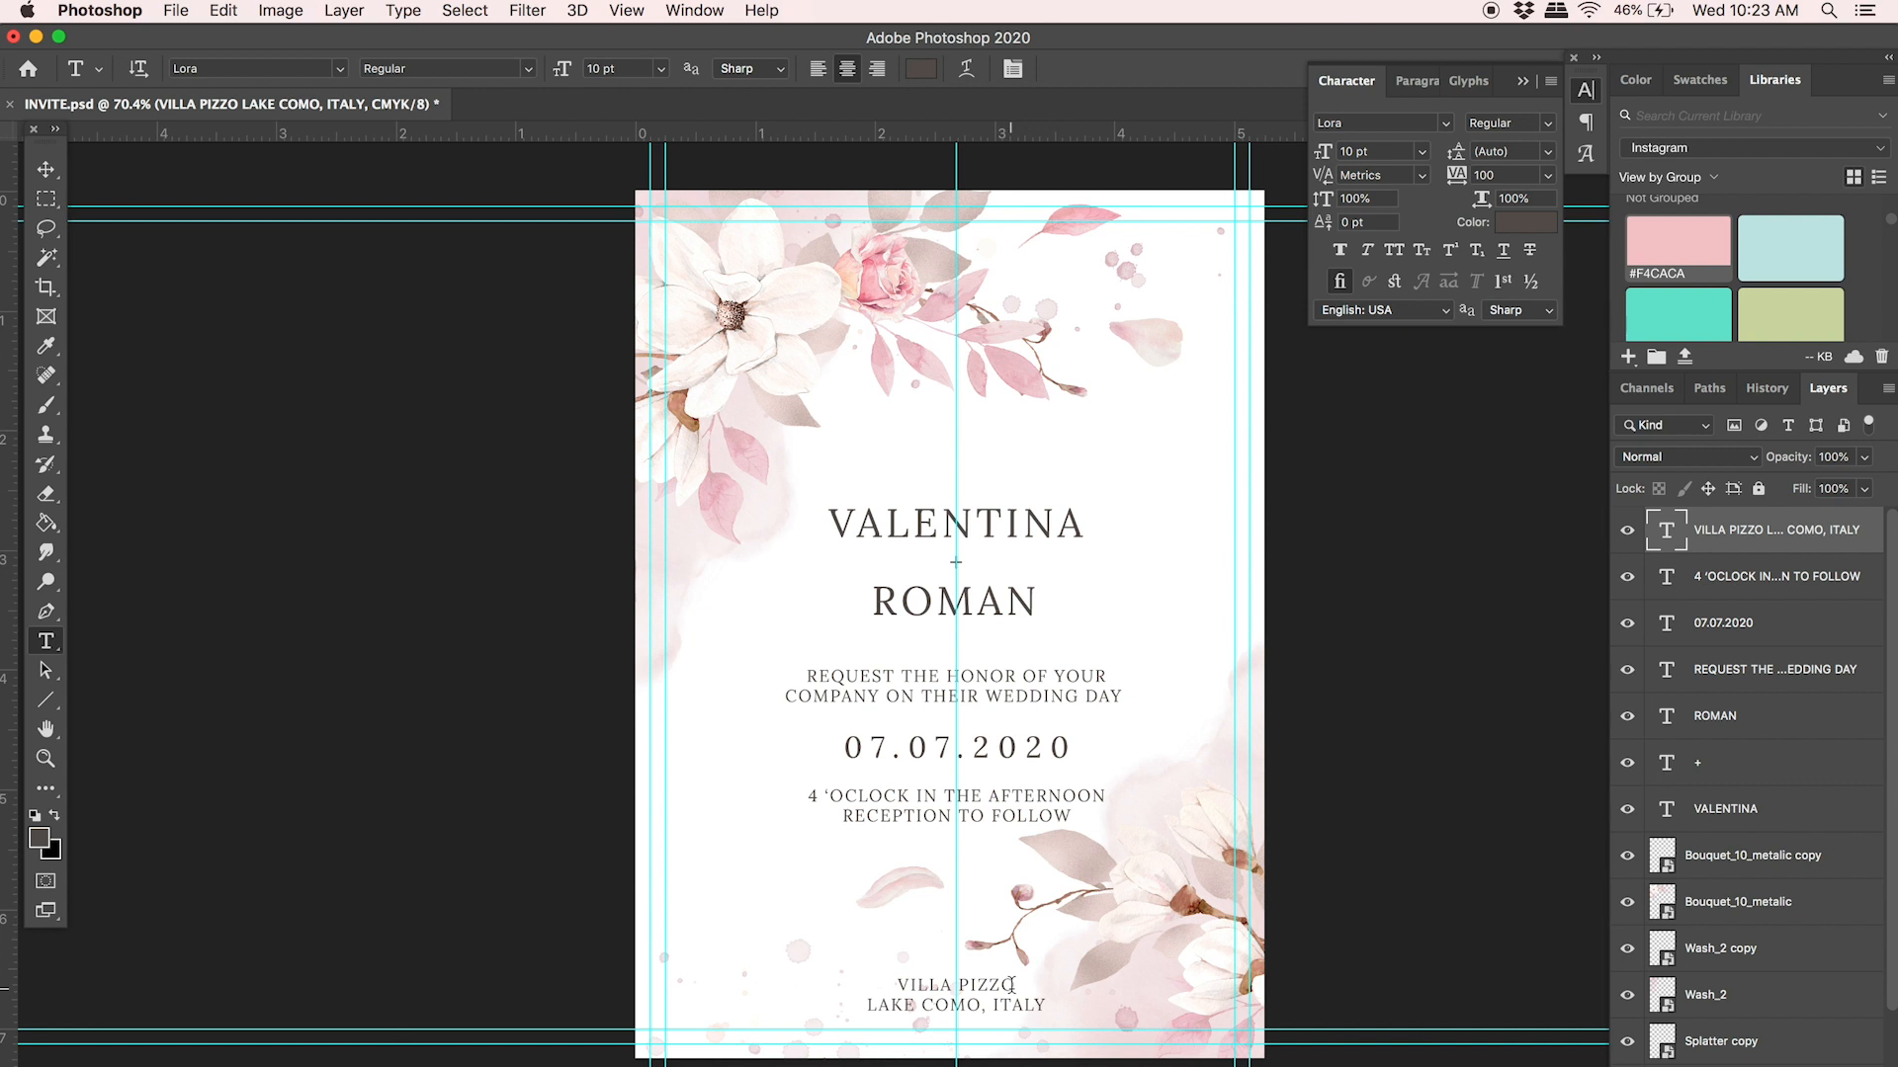
- Enlarge only the VILLA PIZZO line to 14 pt and commit the text
left_click_drag(1015, 986, 857, 982)
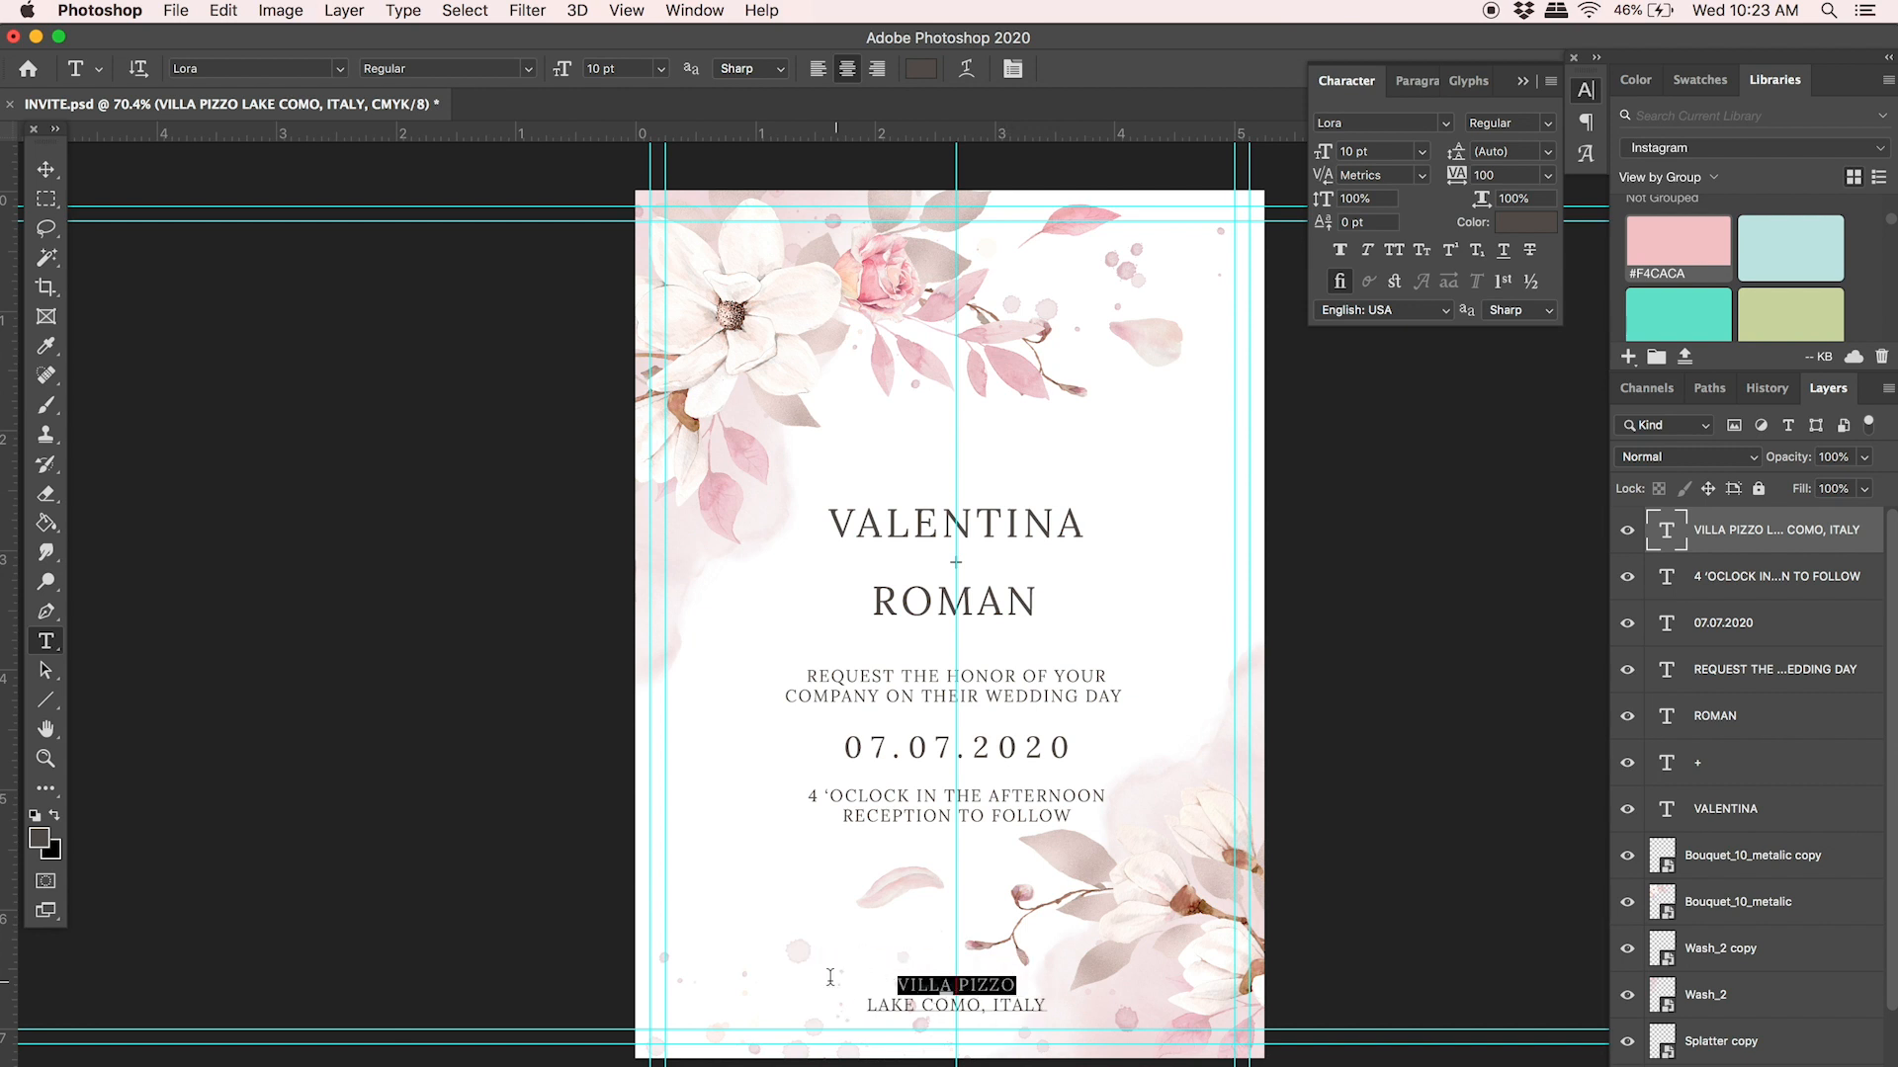
left_click(1423, 154)
left_click(1393, 287)
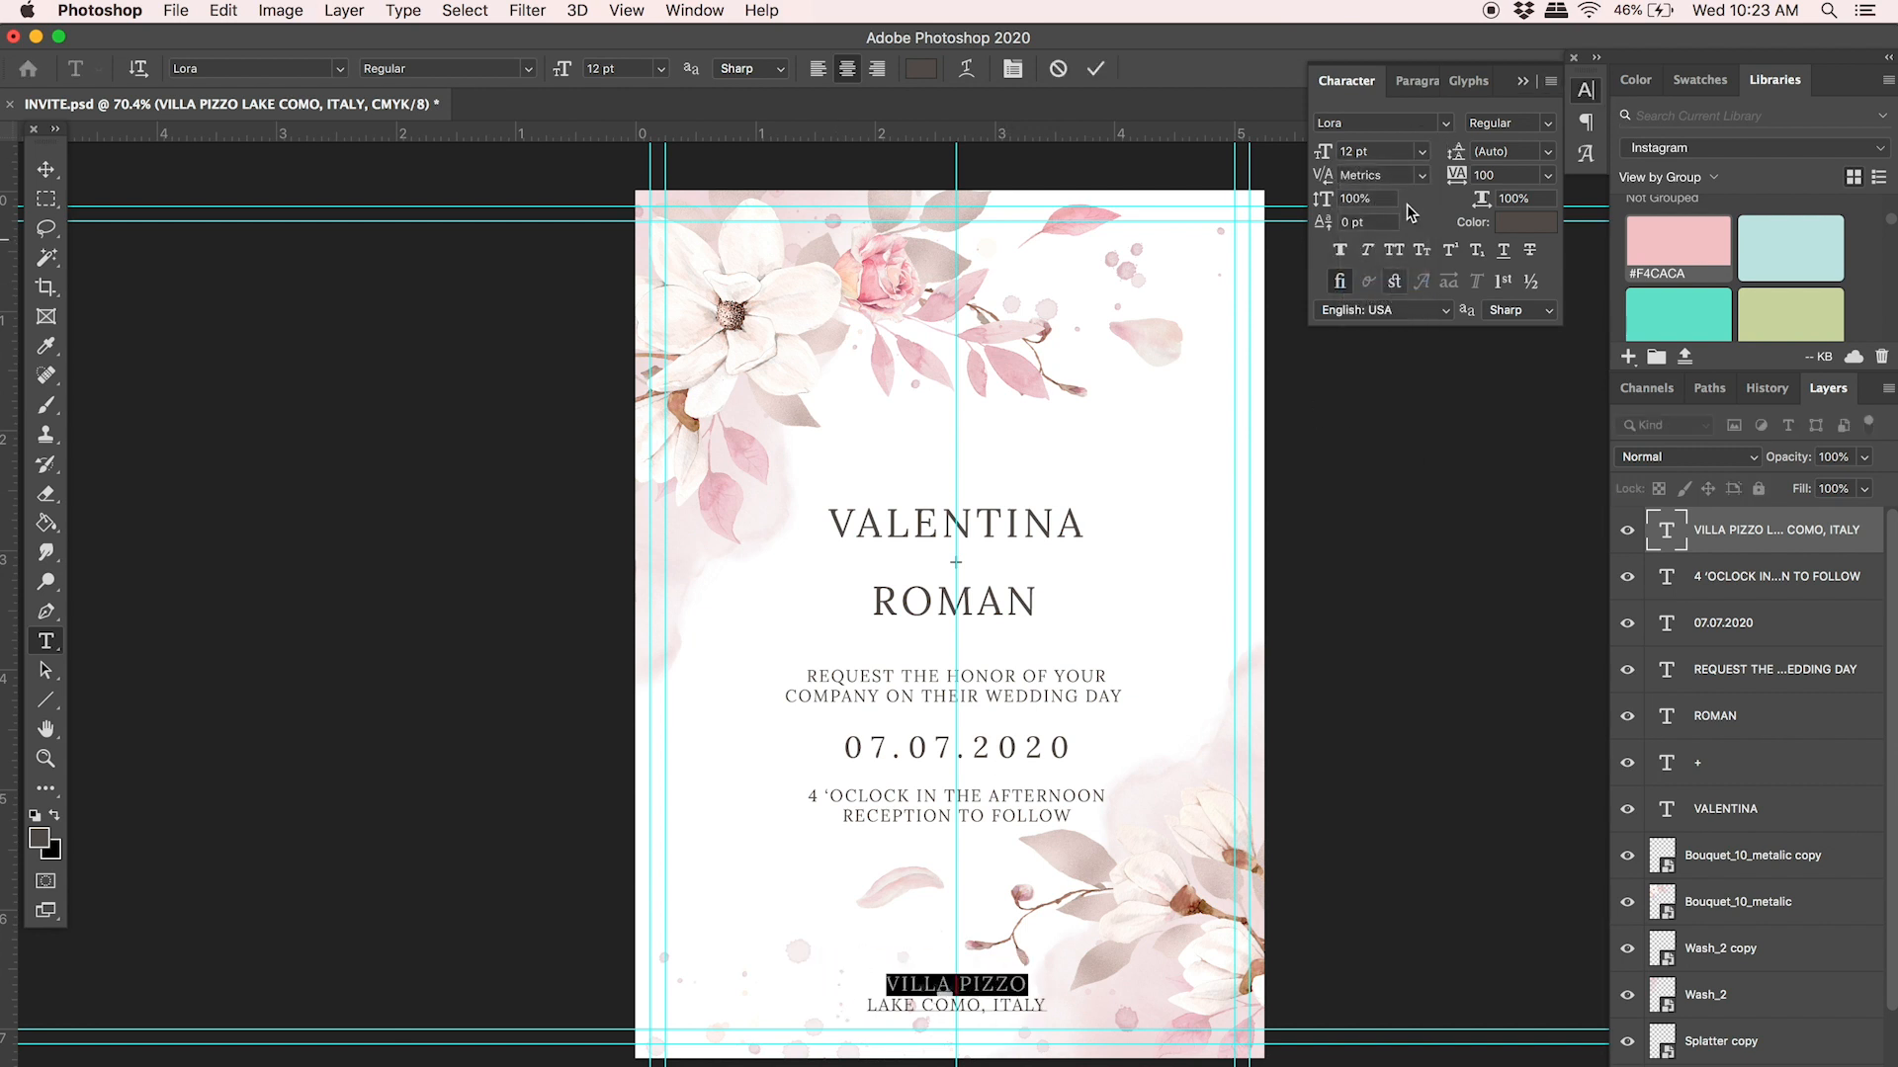
left_click(1421, 152)
left_click(1408, 306)
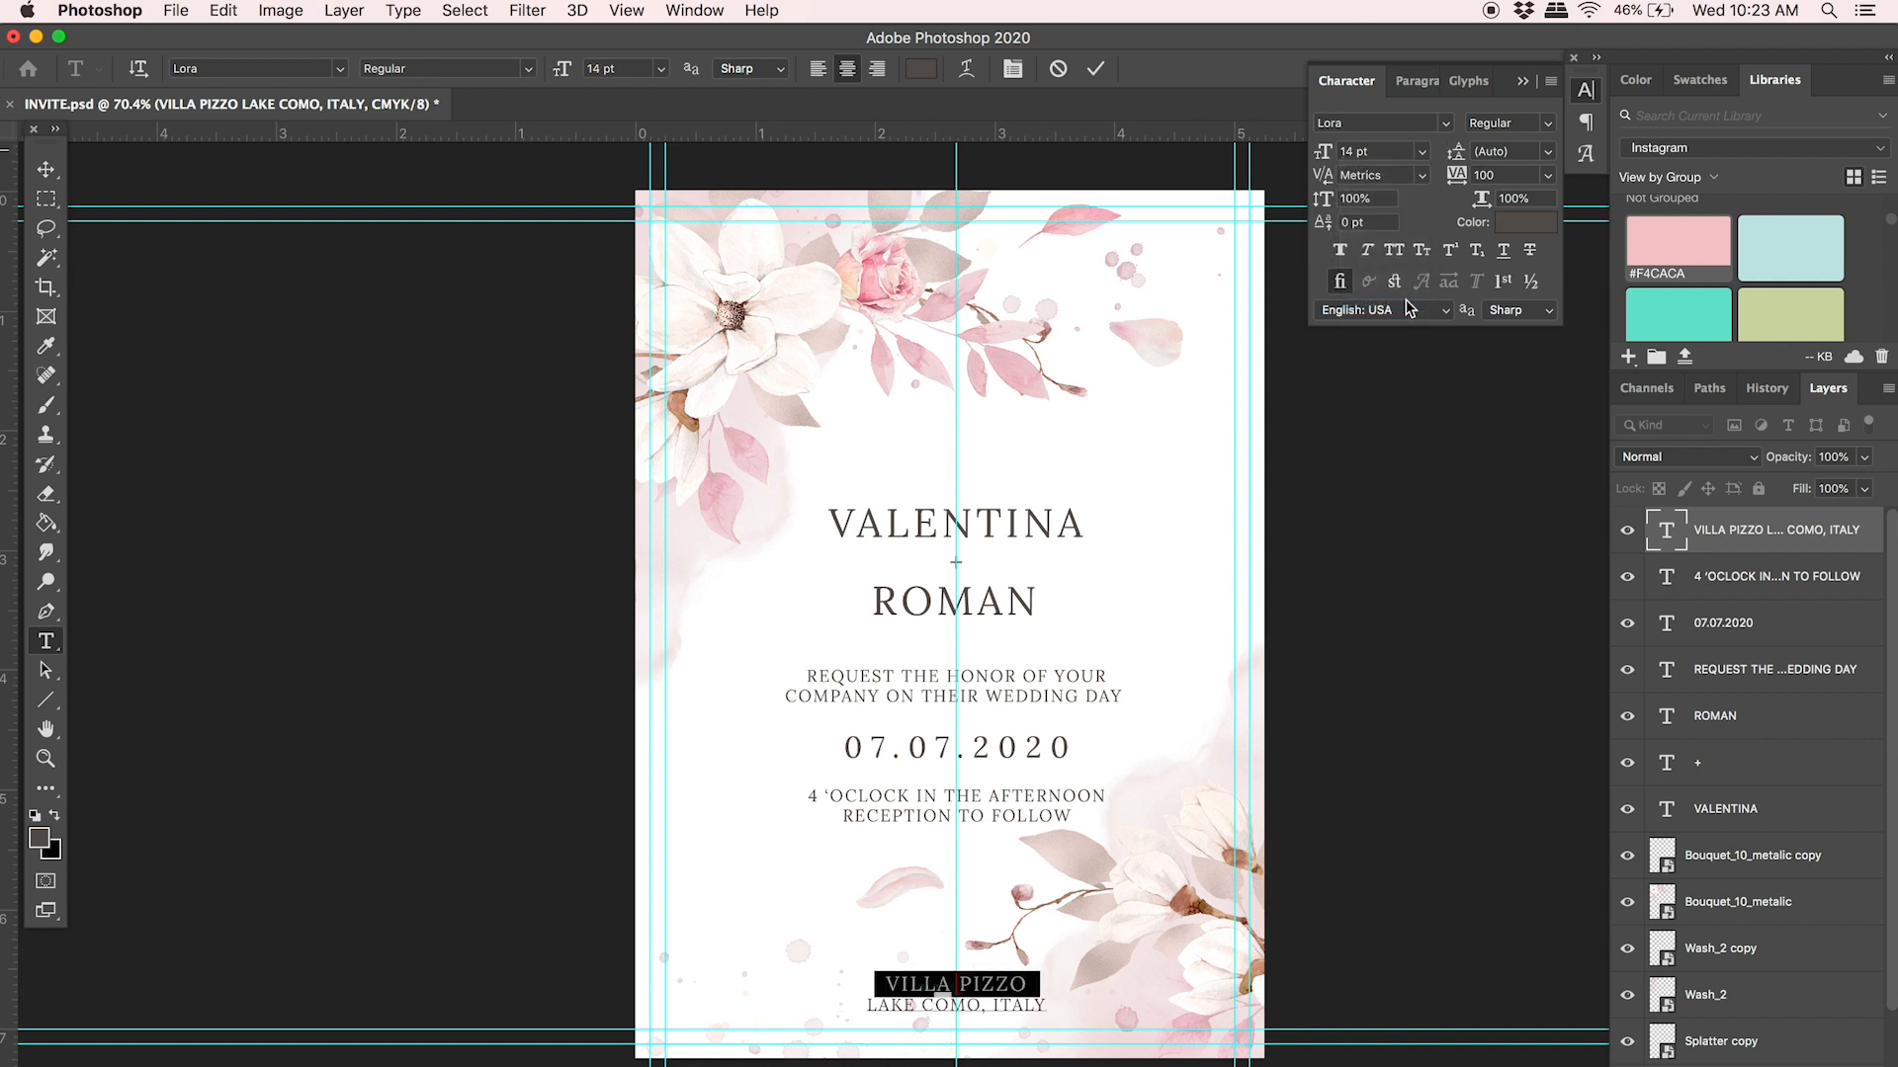
left_click(45, 170)
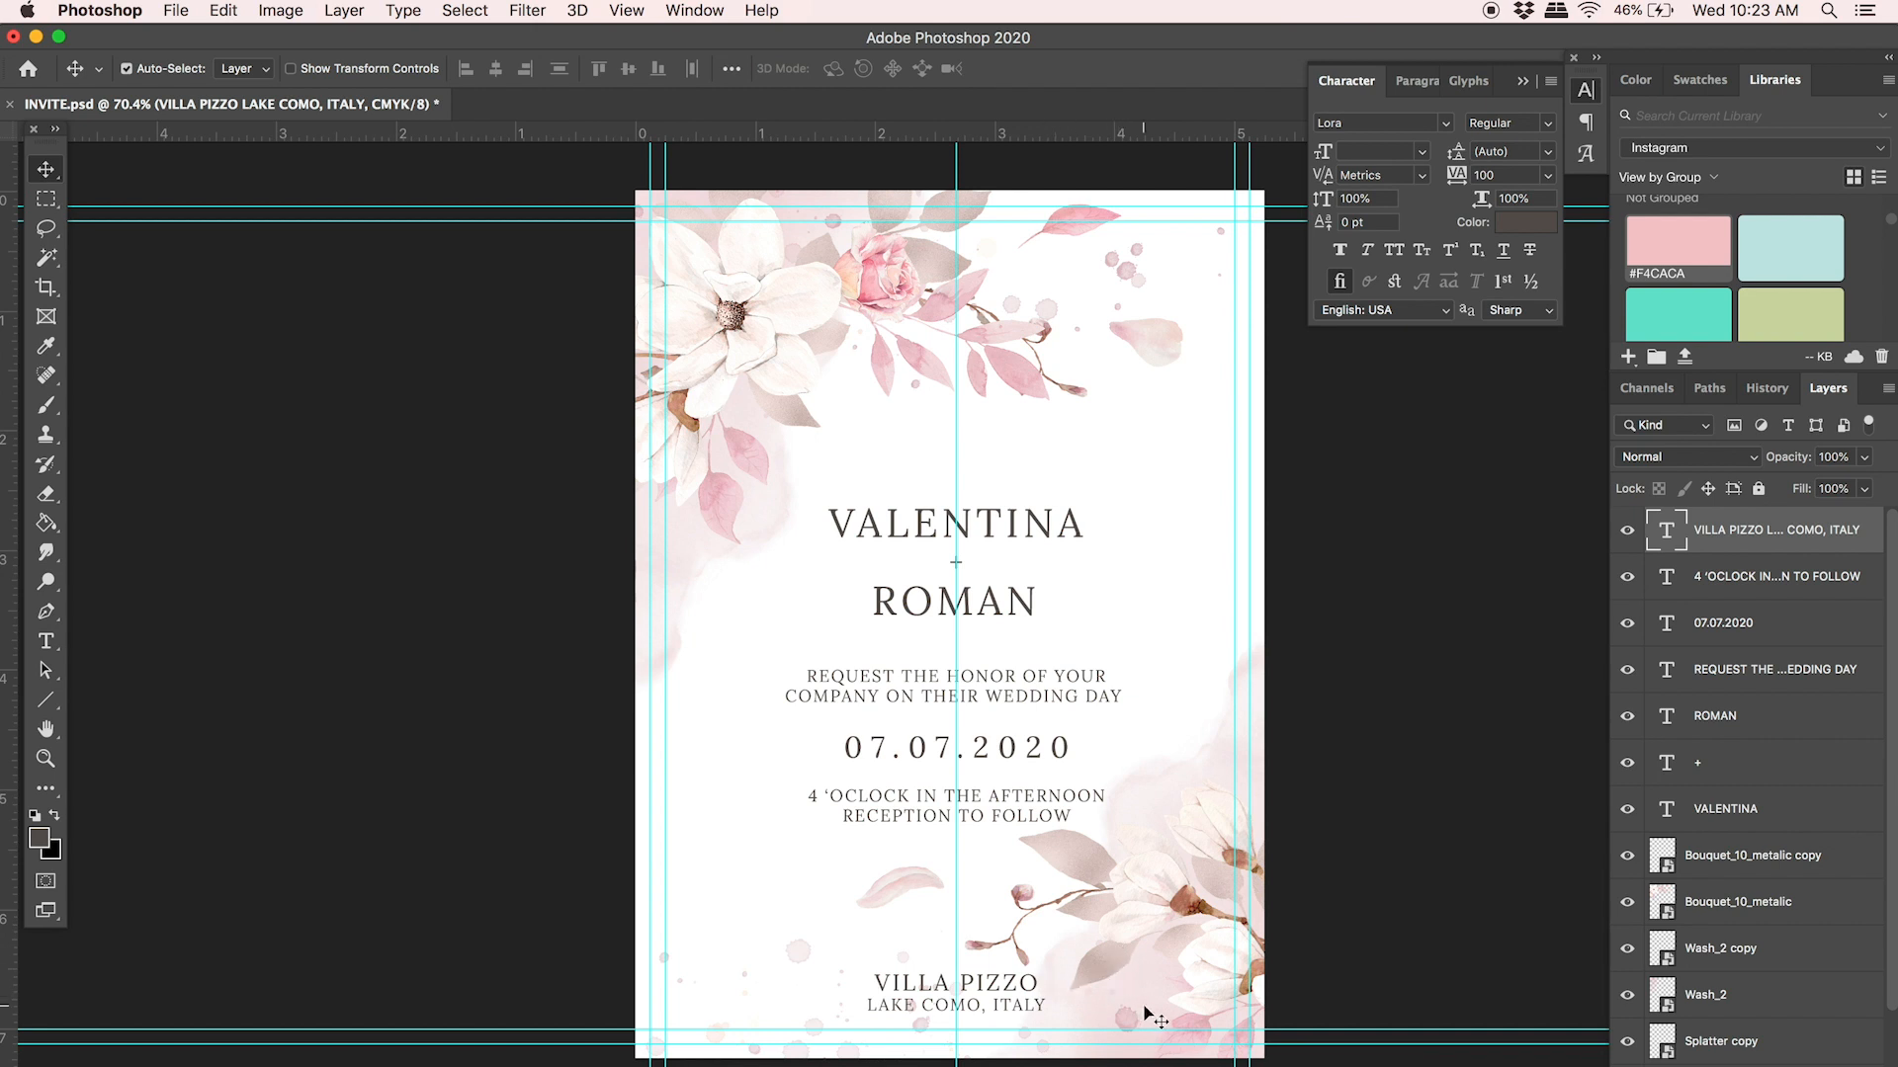
- Nudge the venue text slightly down with Free Transform and apply it
key("super+t")
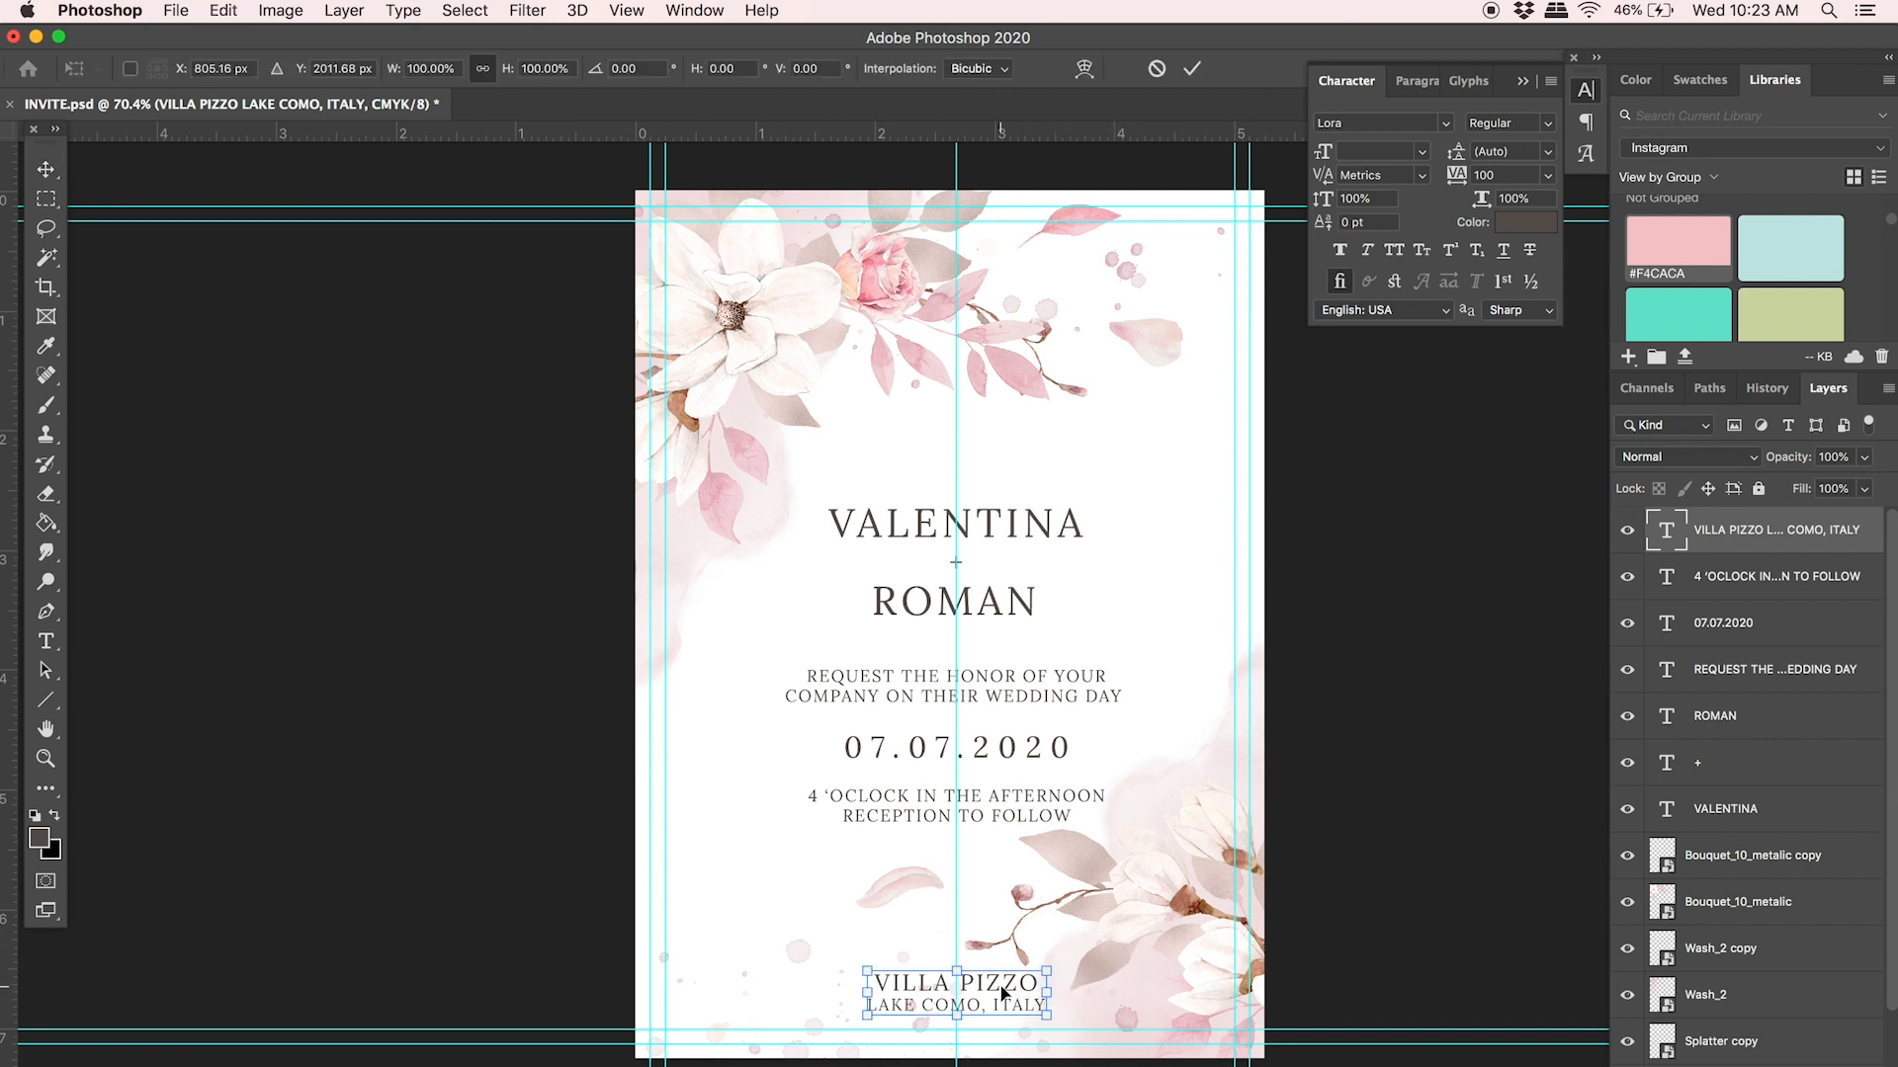
key("Down")
key("Down")
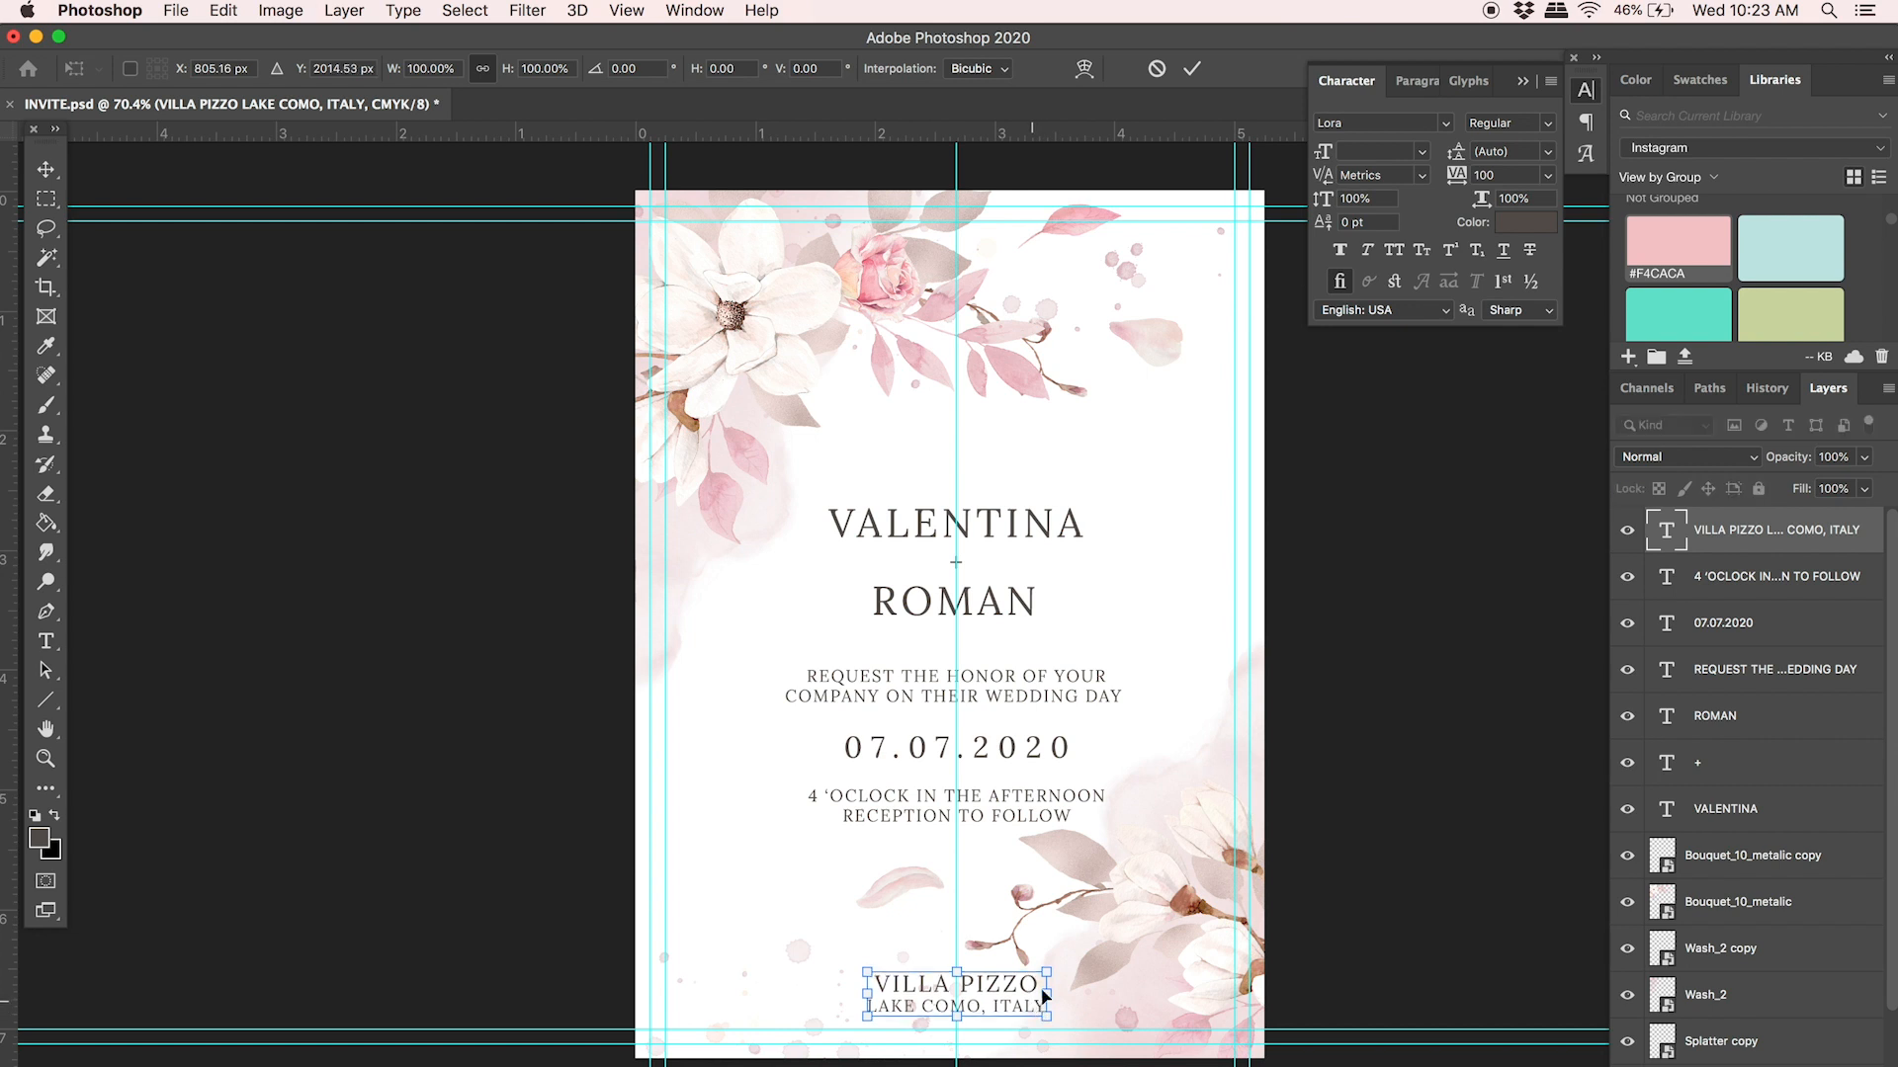
key("Return")
- Shift the time and reception text slightly left with Free Transform to centre it on the central guide
left_click(987, 813)
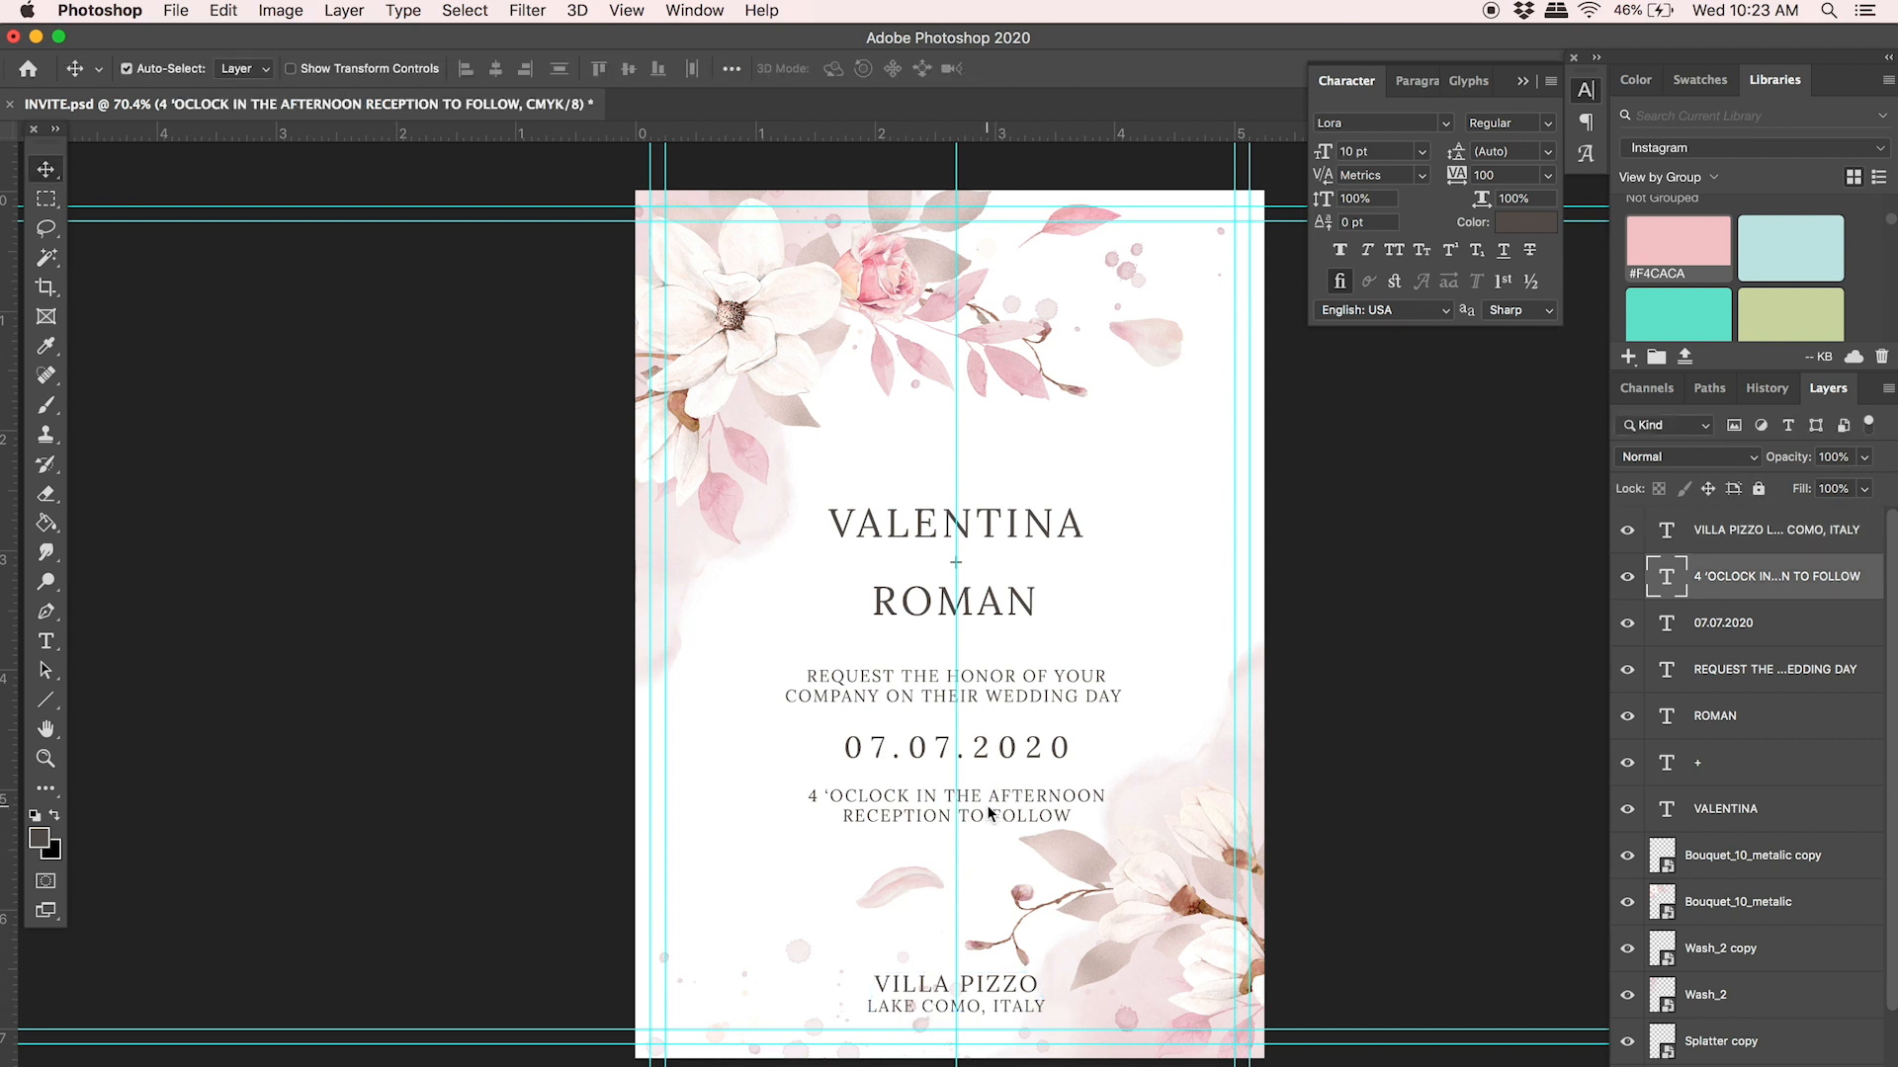
key("super+t")
key("Return")
- Distribute the request wording, date and reception text layers evenly by their vertical centres, then deselect them
left_click(1044, 697)
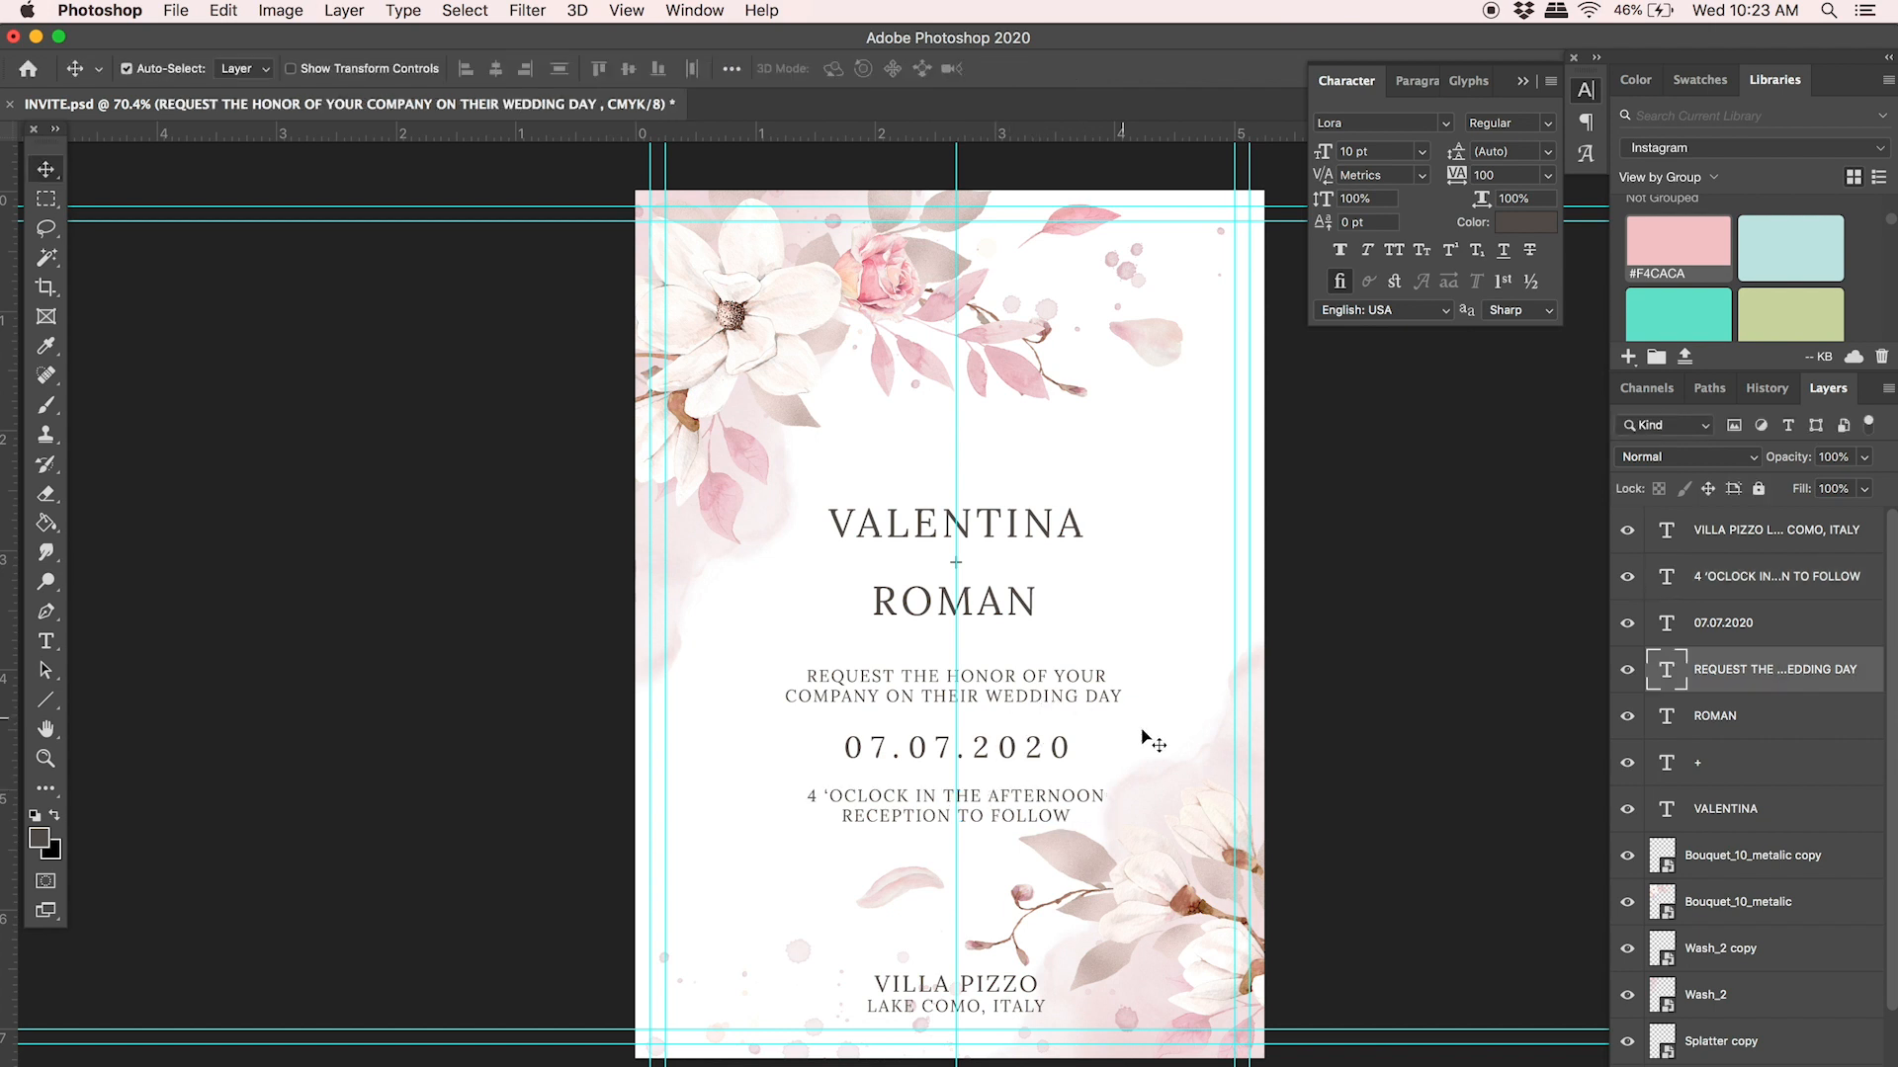
left_click(1760, 626, "shift")
left_click(1761, 579, "shift")
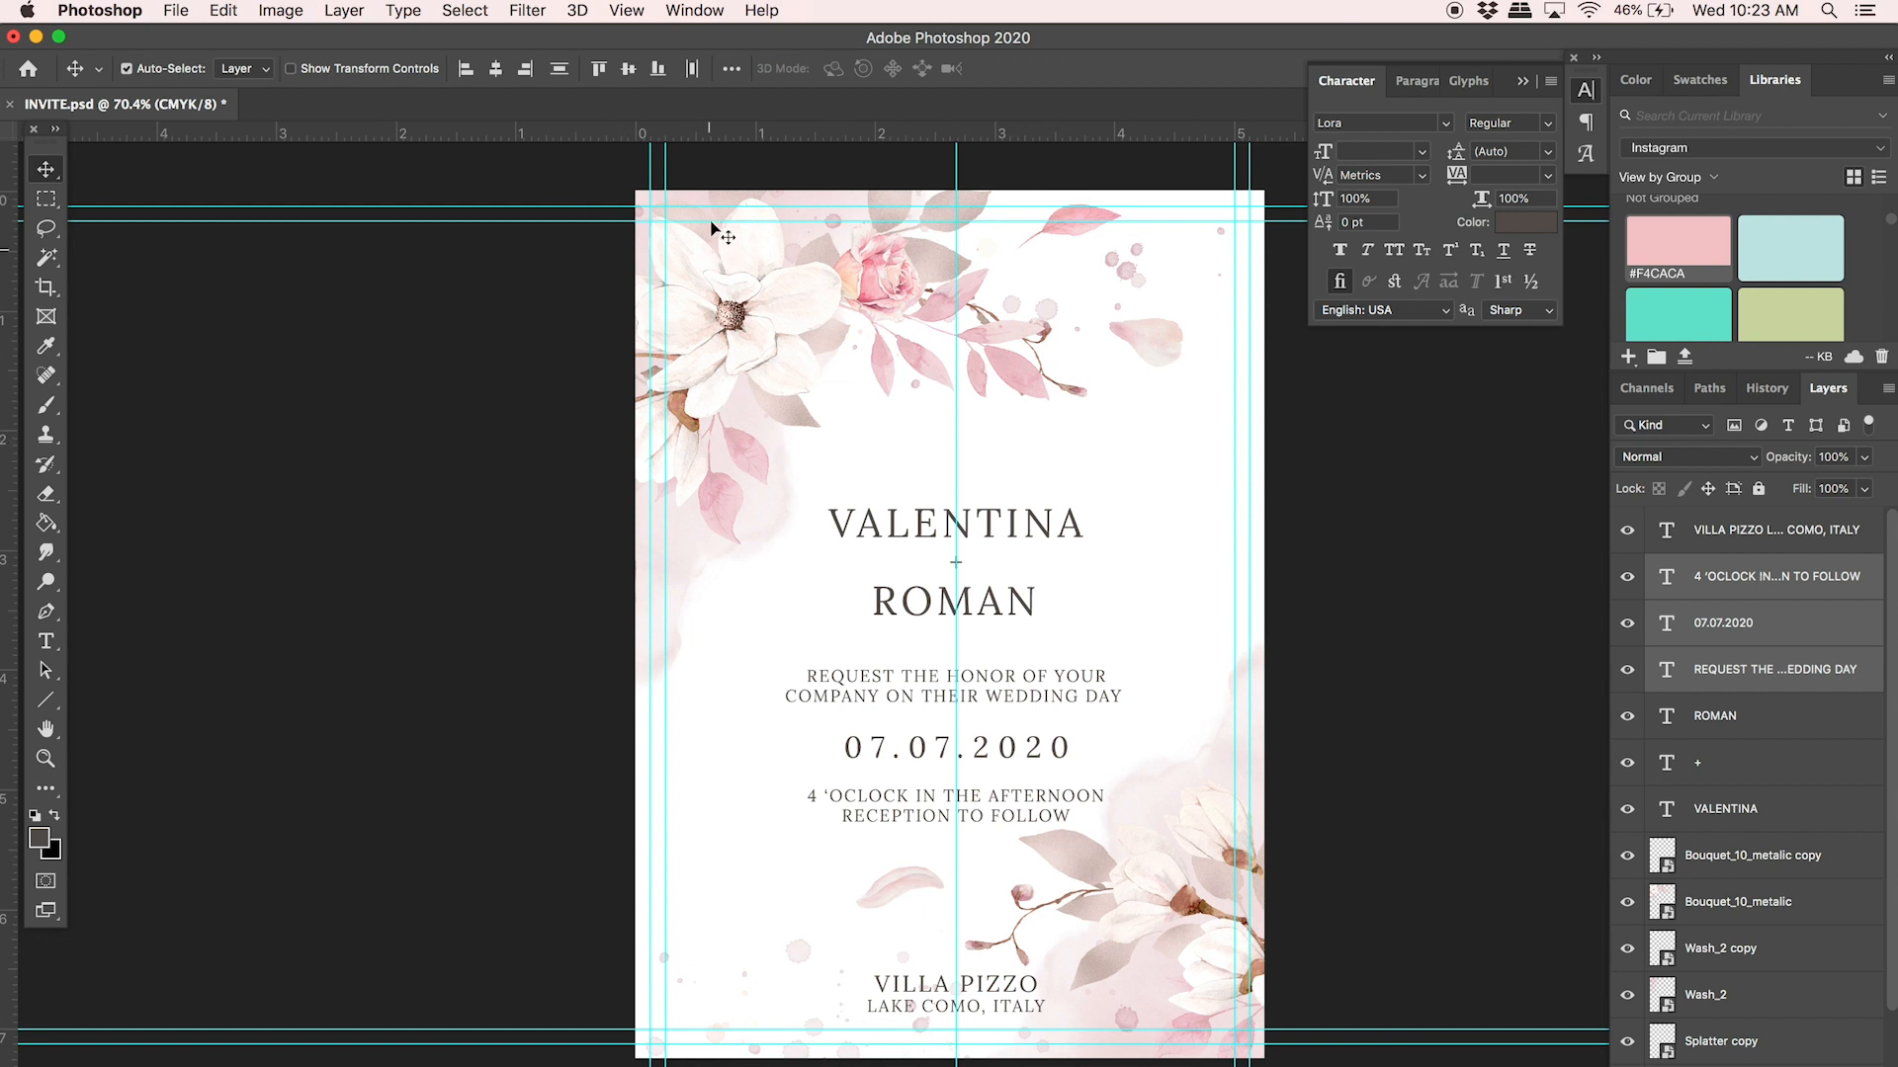
left_click(731, 68)
left_click(660, 204)
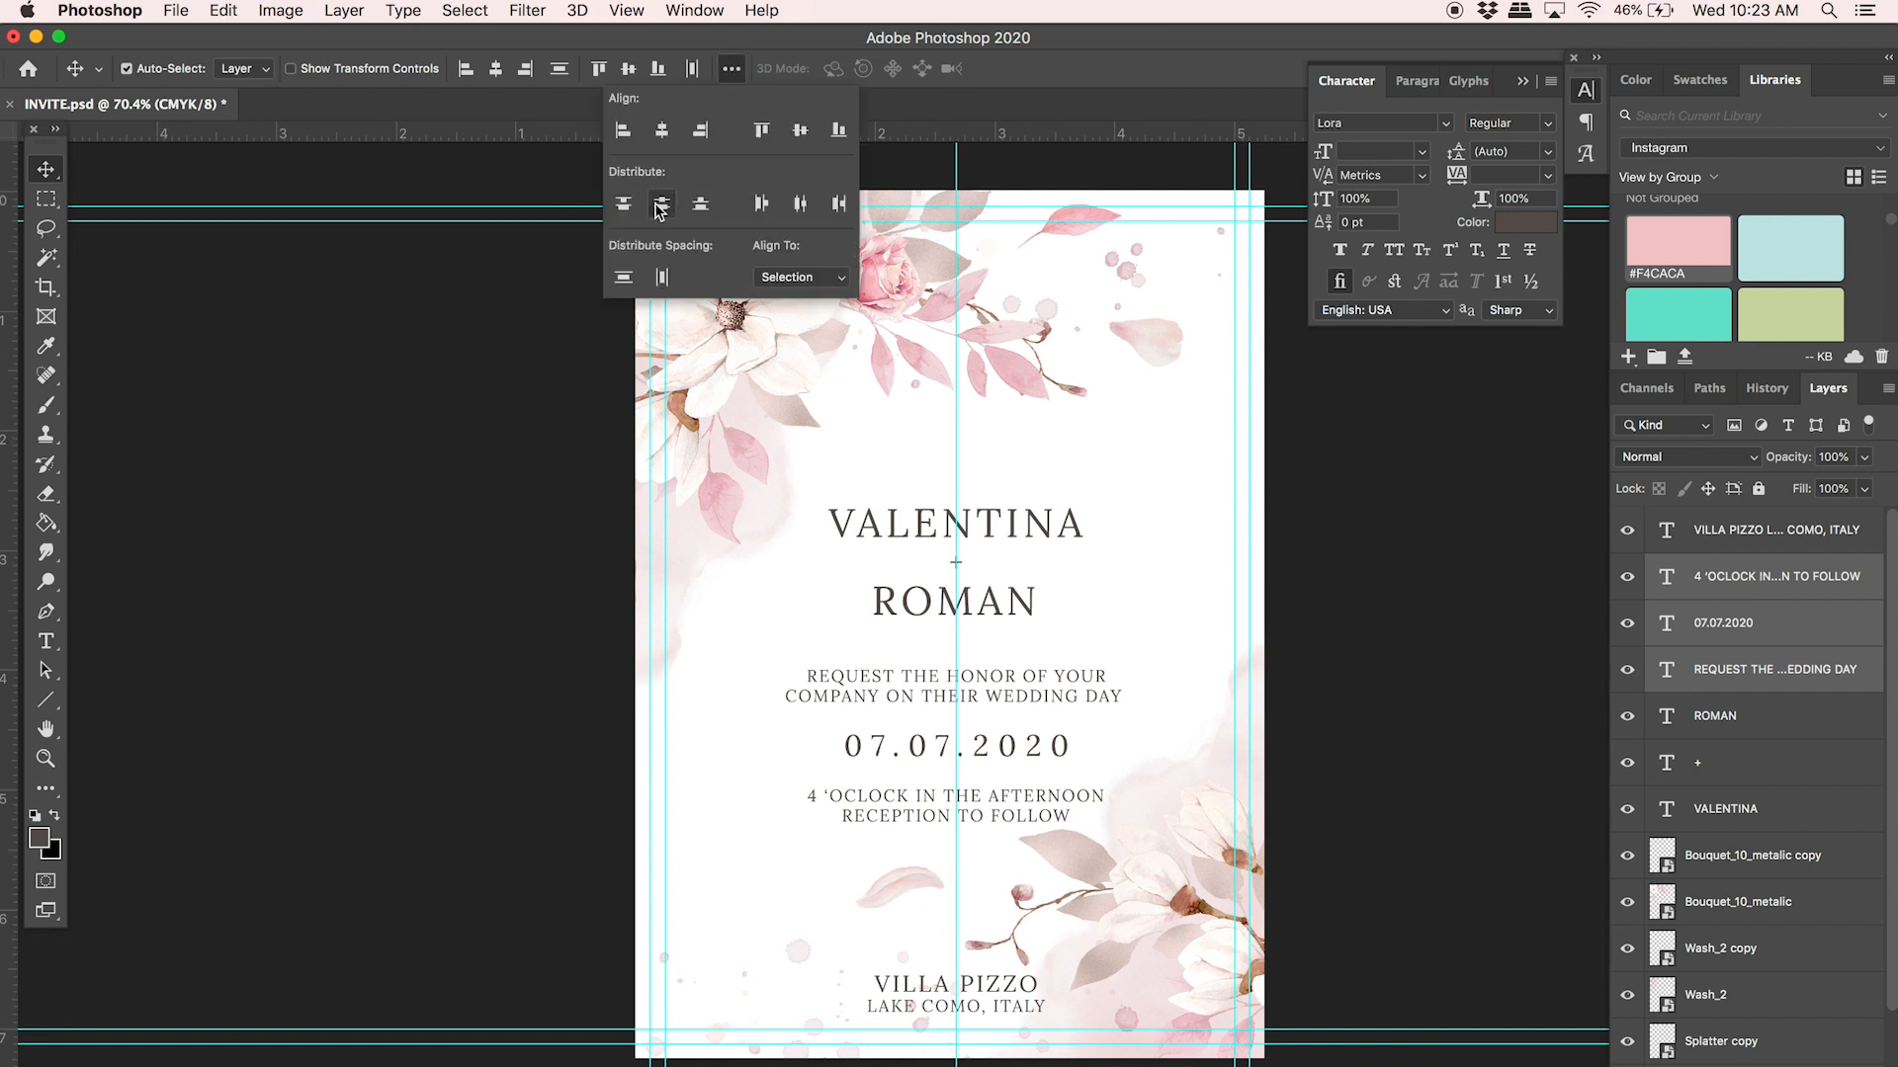
left_click(781, 816)
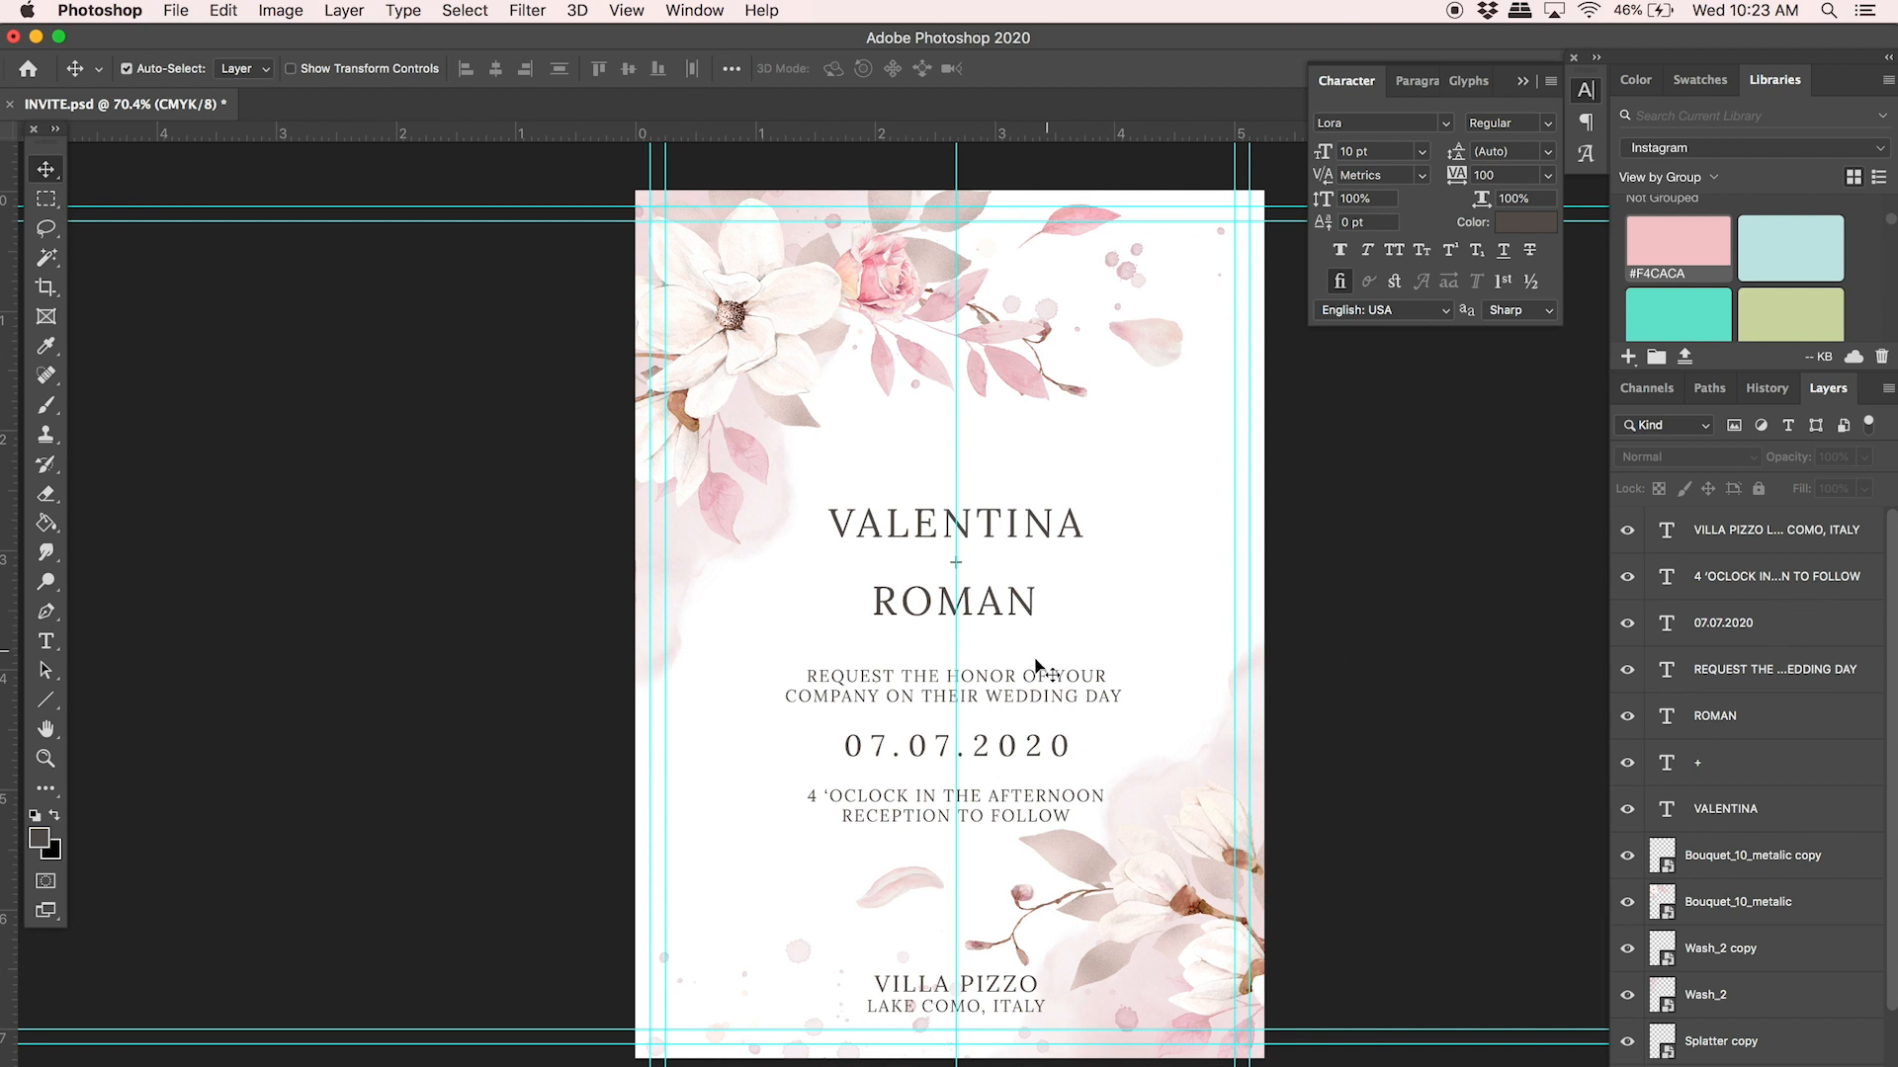
- Nudge the request wording, date and reception text up together, slightly closer to the names, and deselect them
left_click(1730, 672)
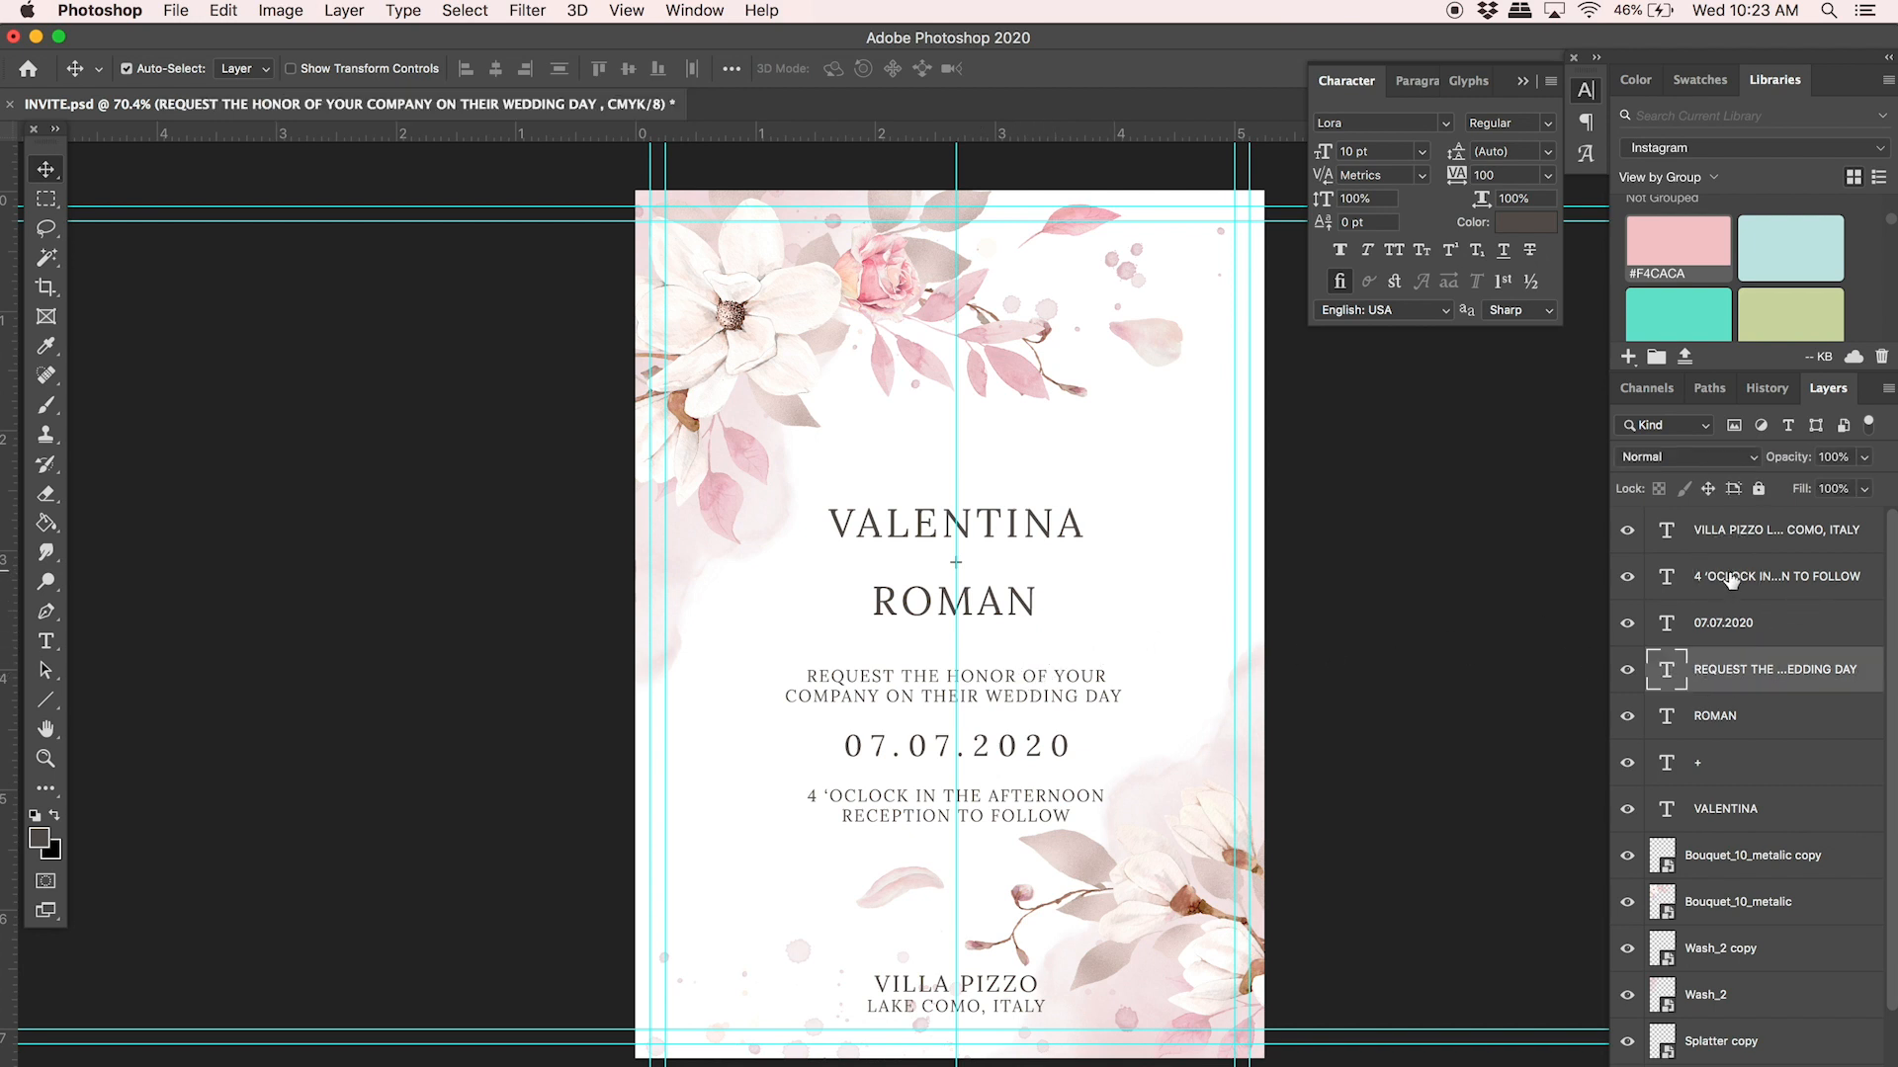
left_click(1731, 581, "shift")
key("Up")
key("Up")
key("Up")
key("Up")
key("Up")
key("Up")
key("Up")
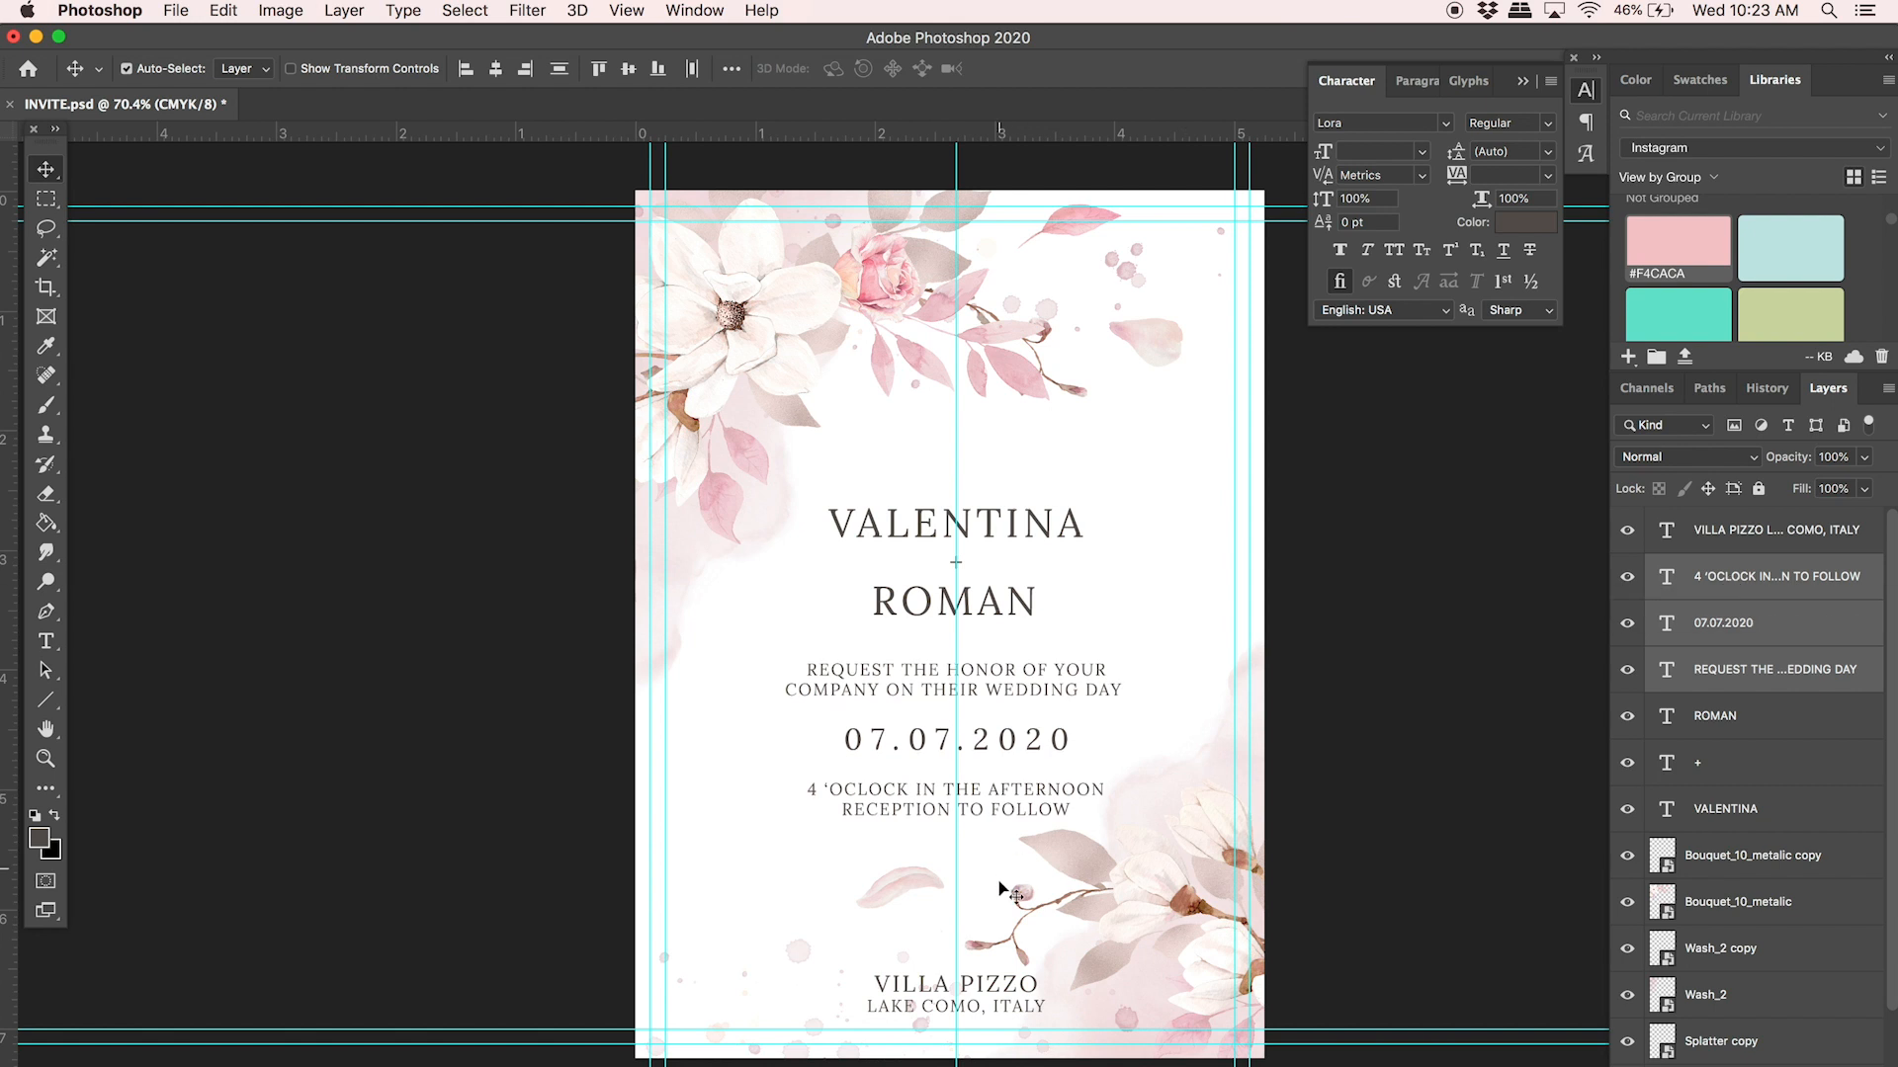
left_click(1362, 739)
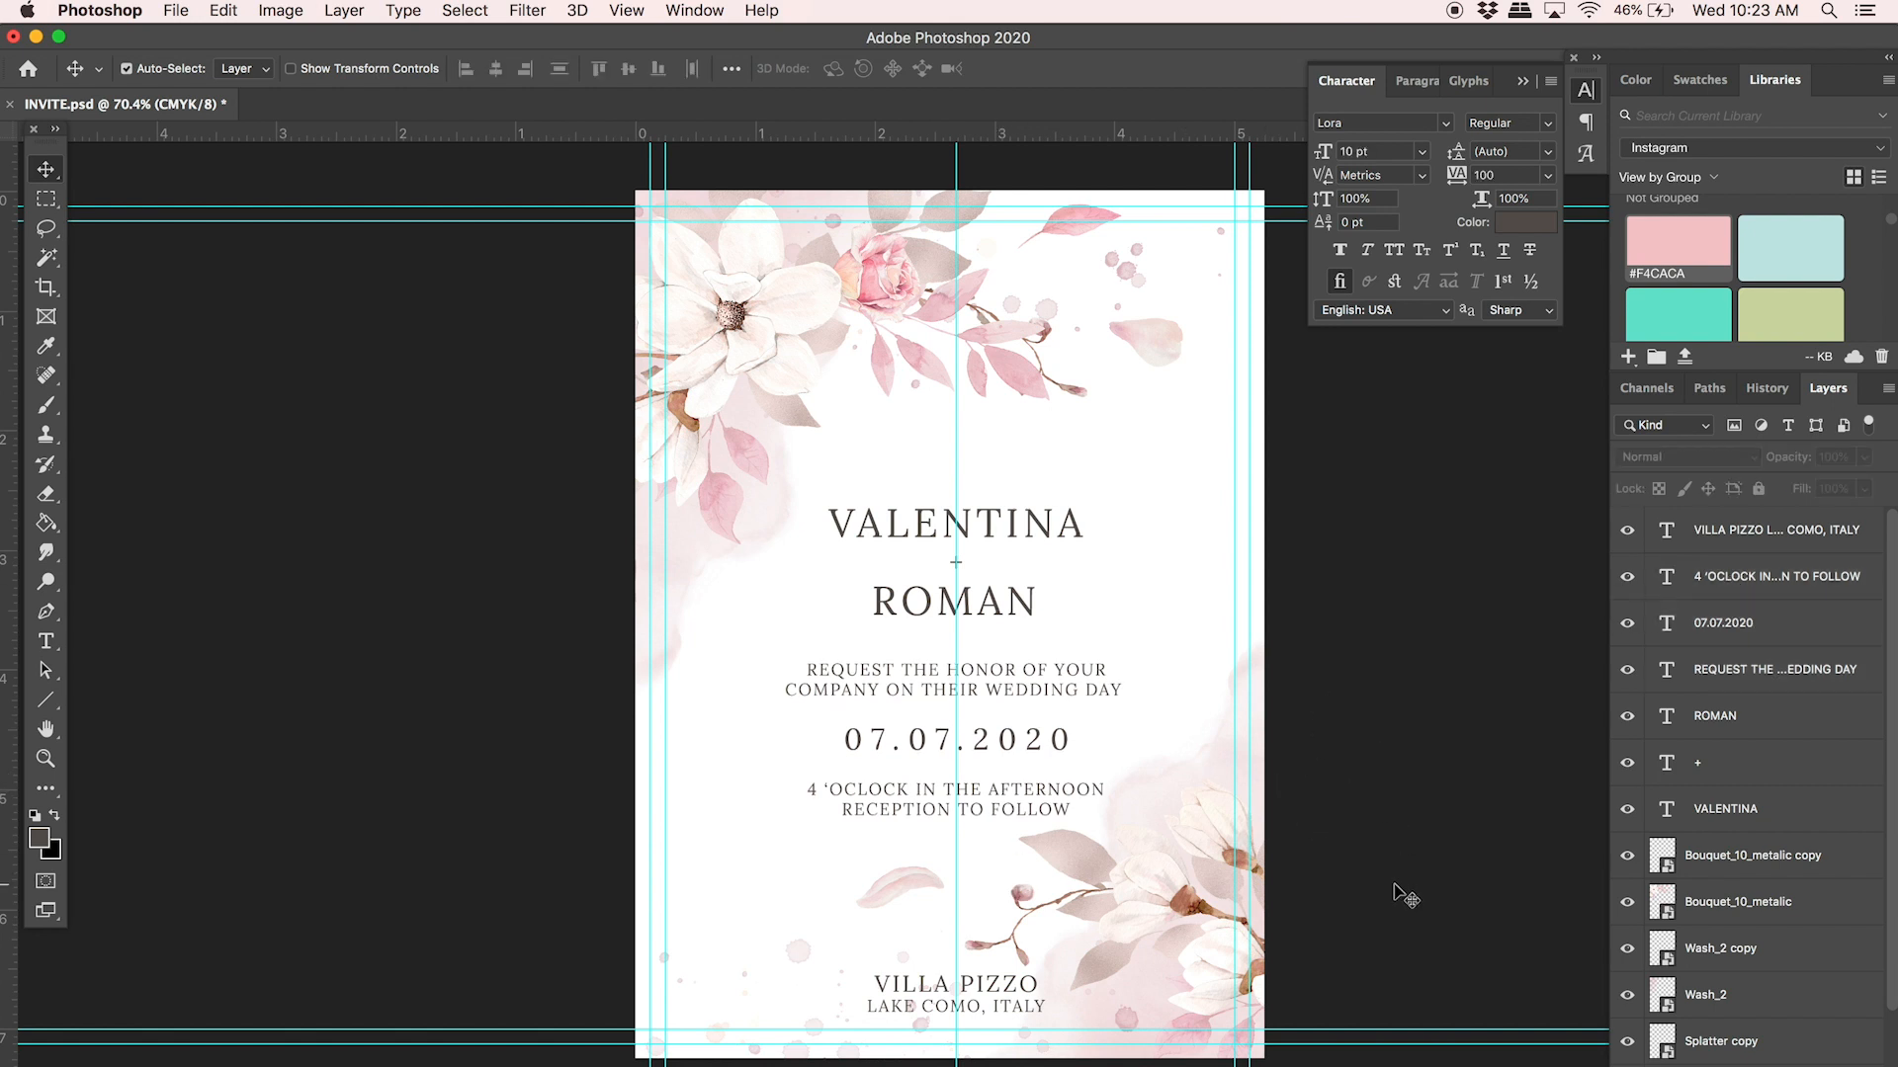
- Check the request wording's centring against the central guide with Free Transform
left_click(1055, 686)
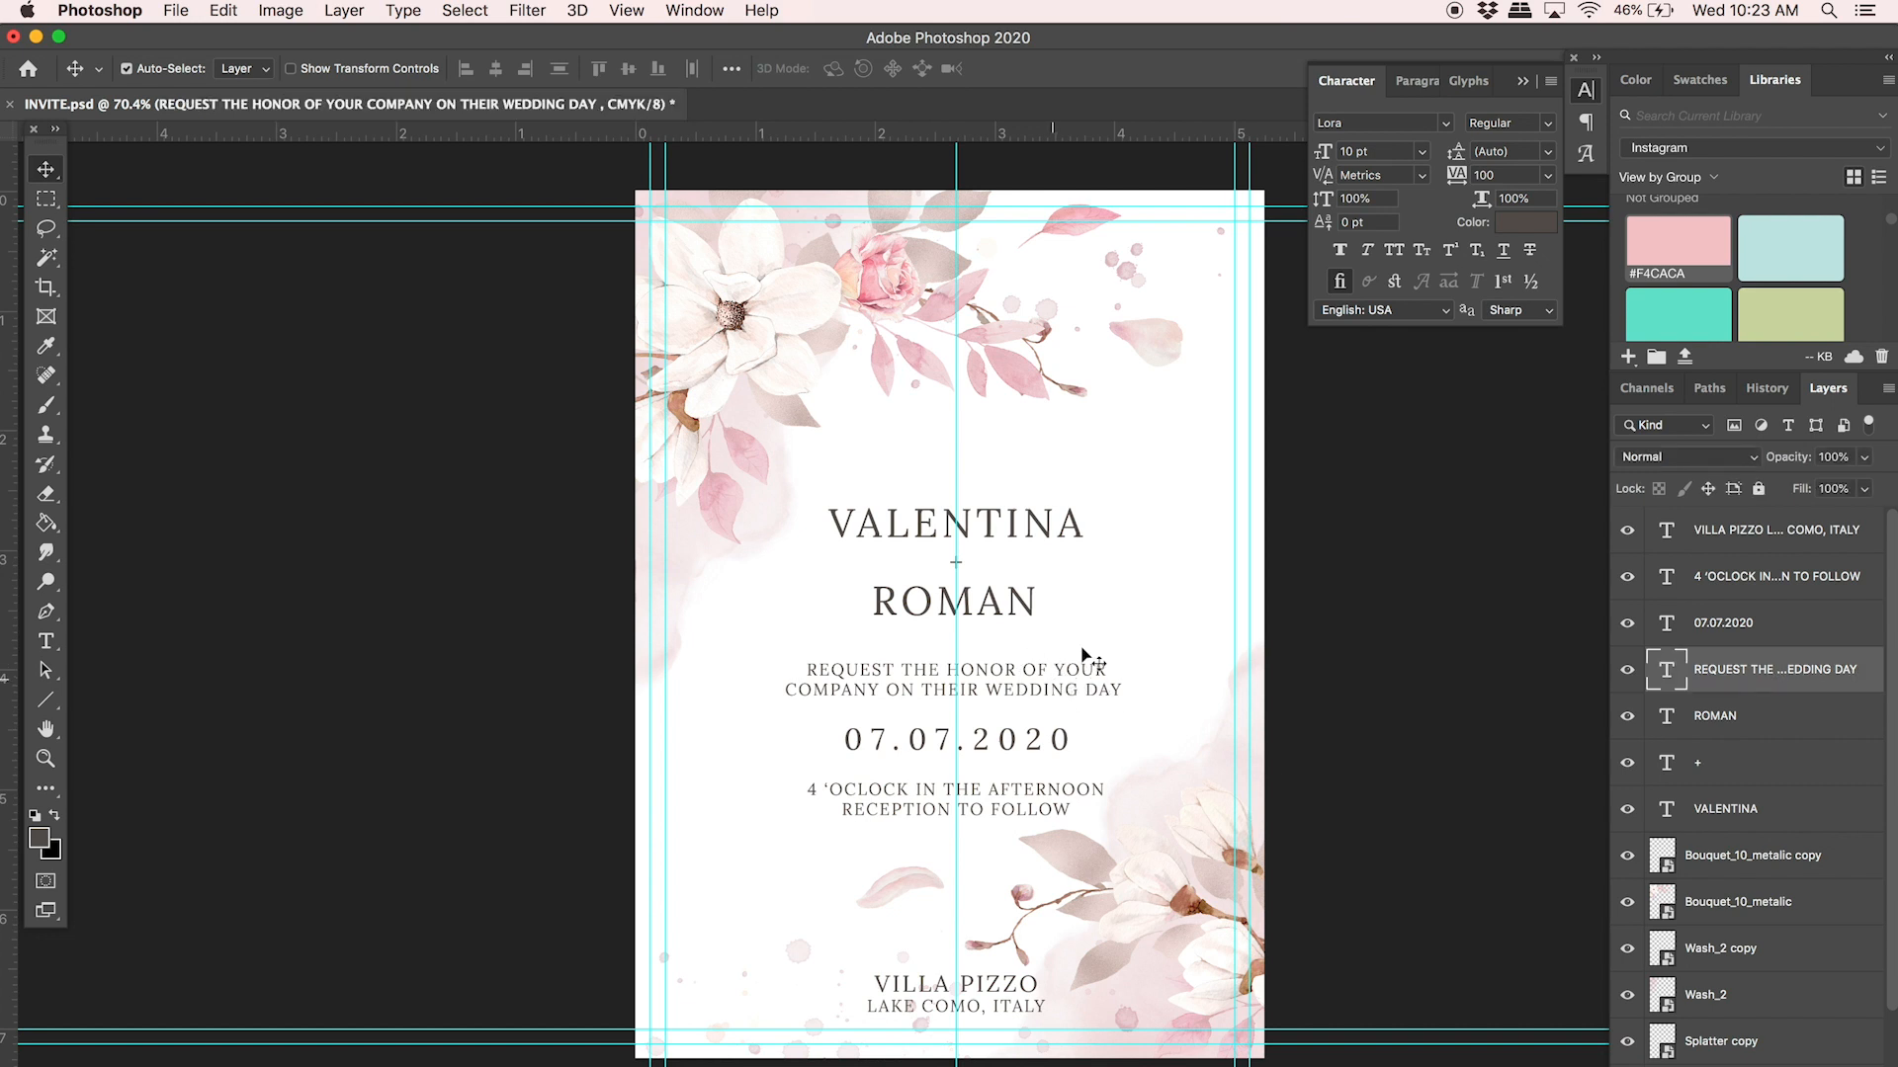
key("super+t")
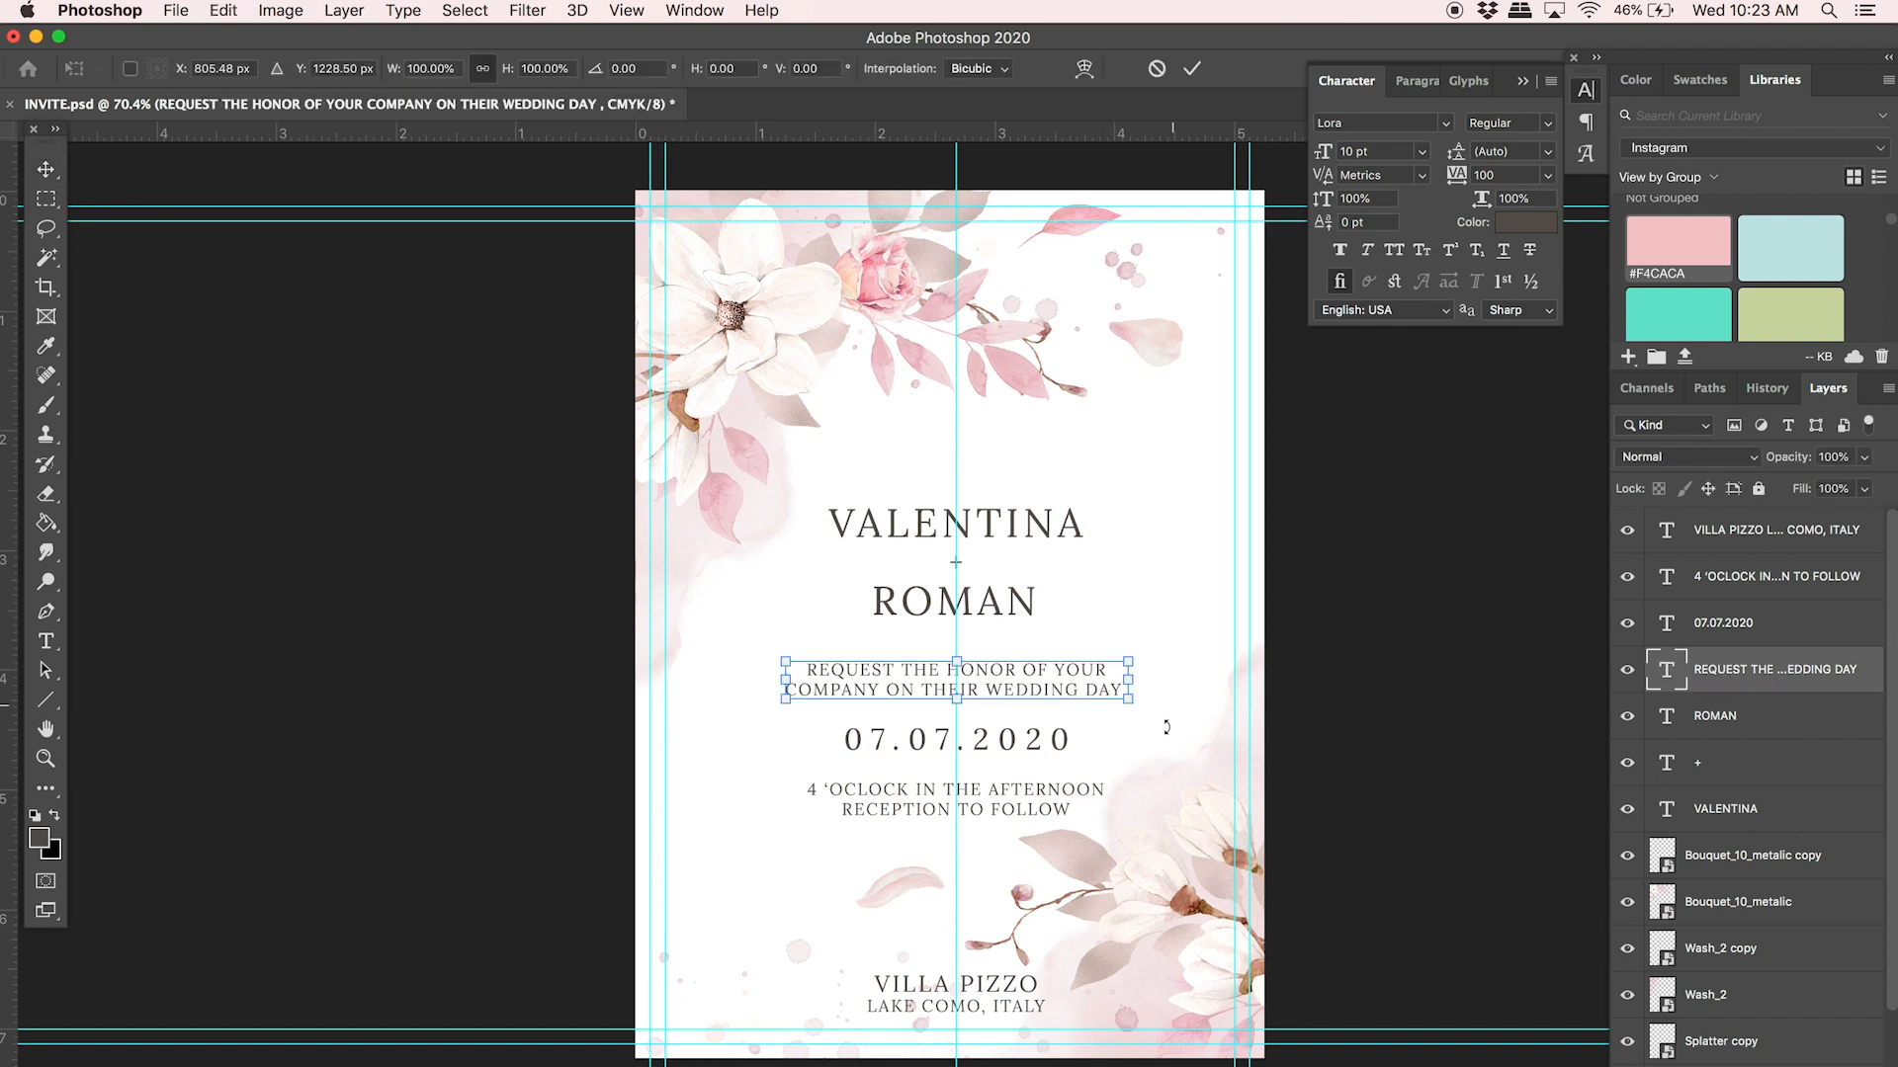
key("Return")
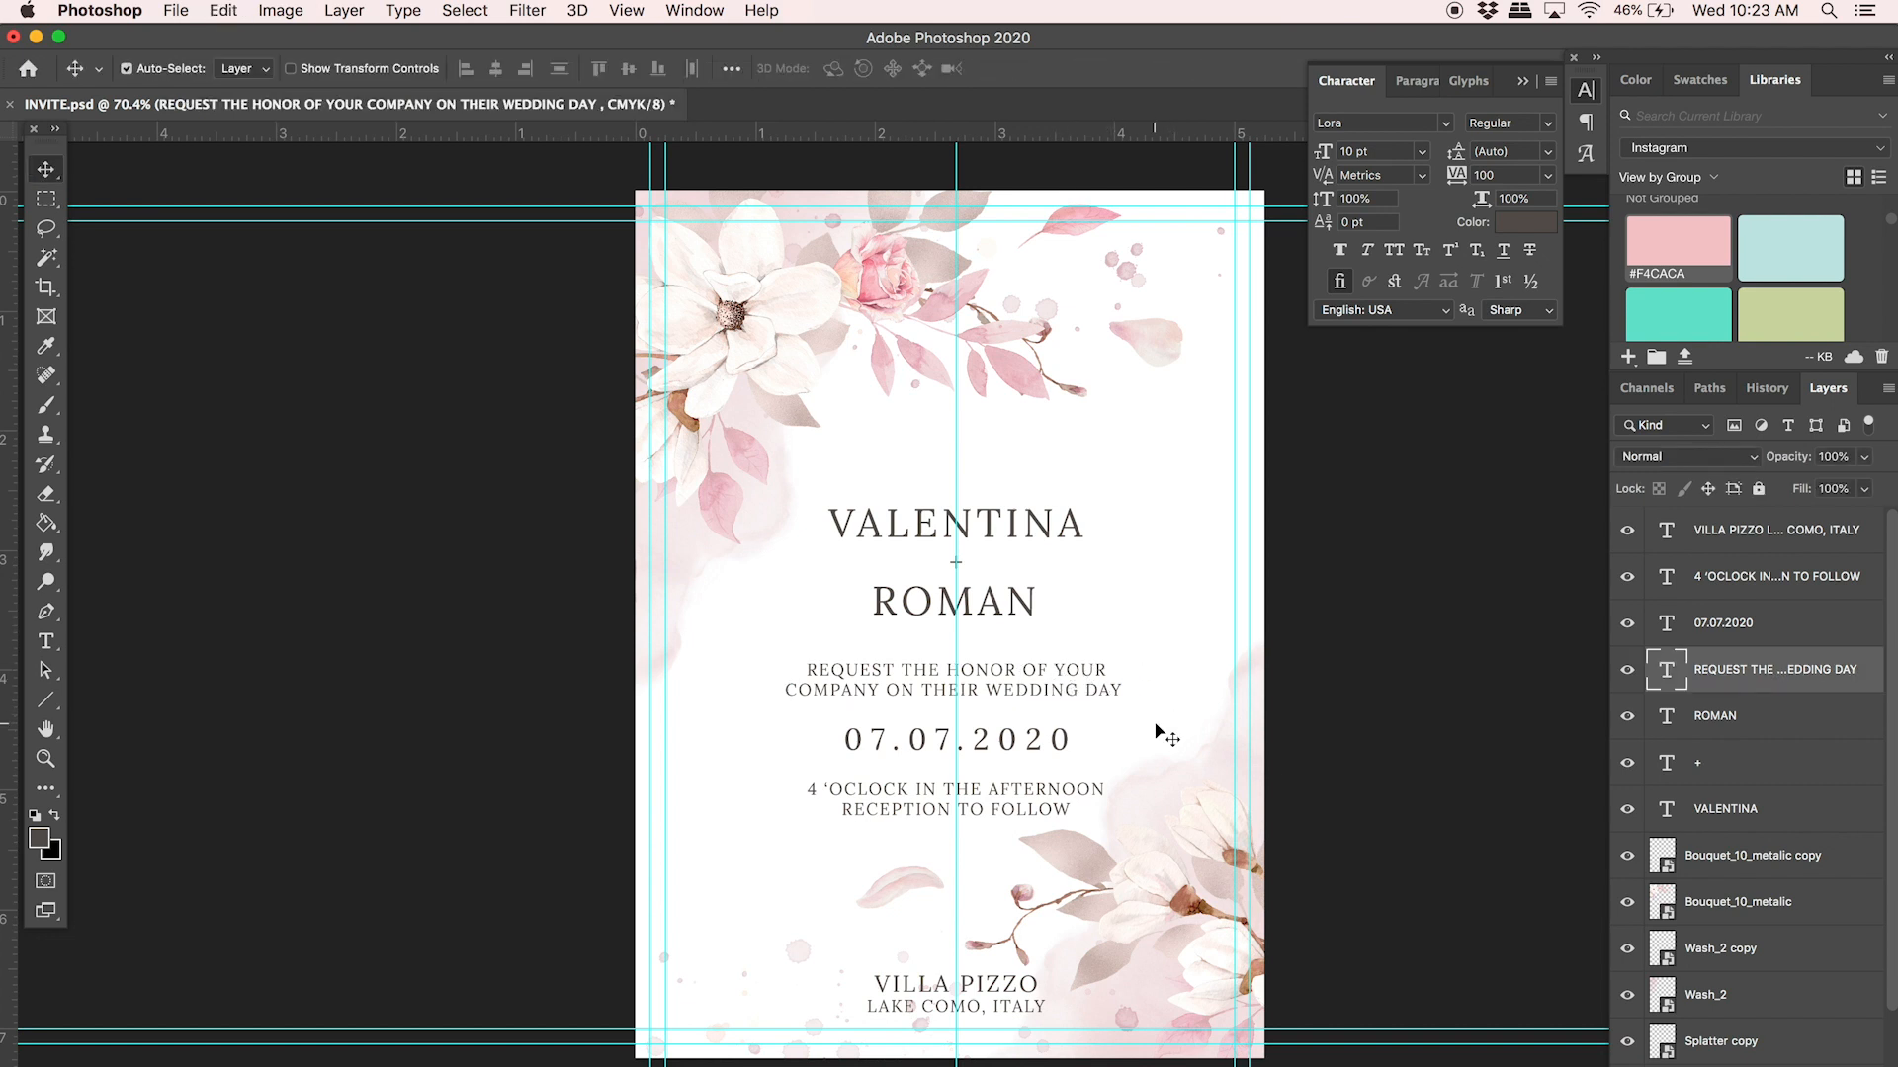
- Shift the date text slightly left with Free Transform to centre it on the central guide
left_click(1060, 739)
key("super+t")
key("Left")
key("Left")
key("Left")
key("Left")
key("Left")
key("Left")
key("Left")
key("Left")
key("Left")
key("Left")
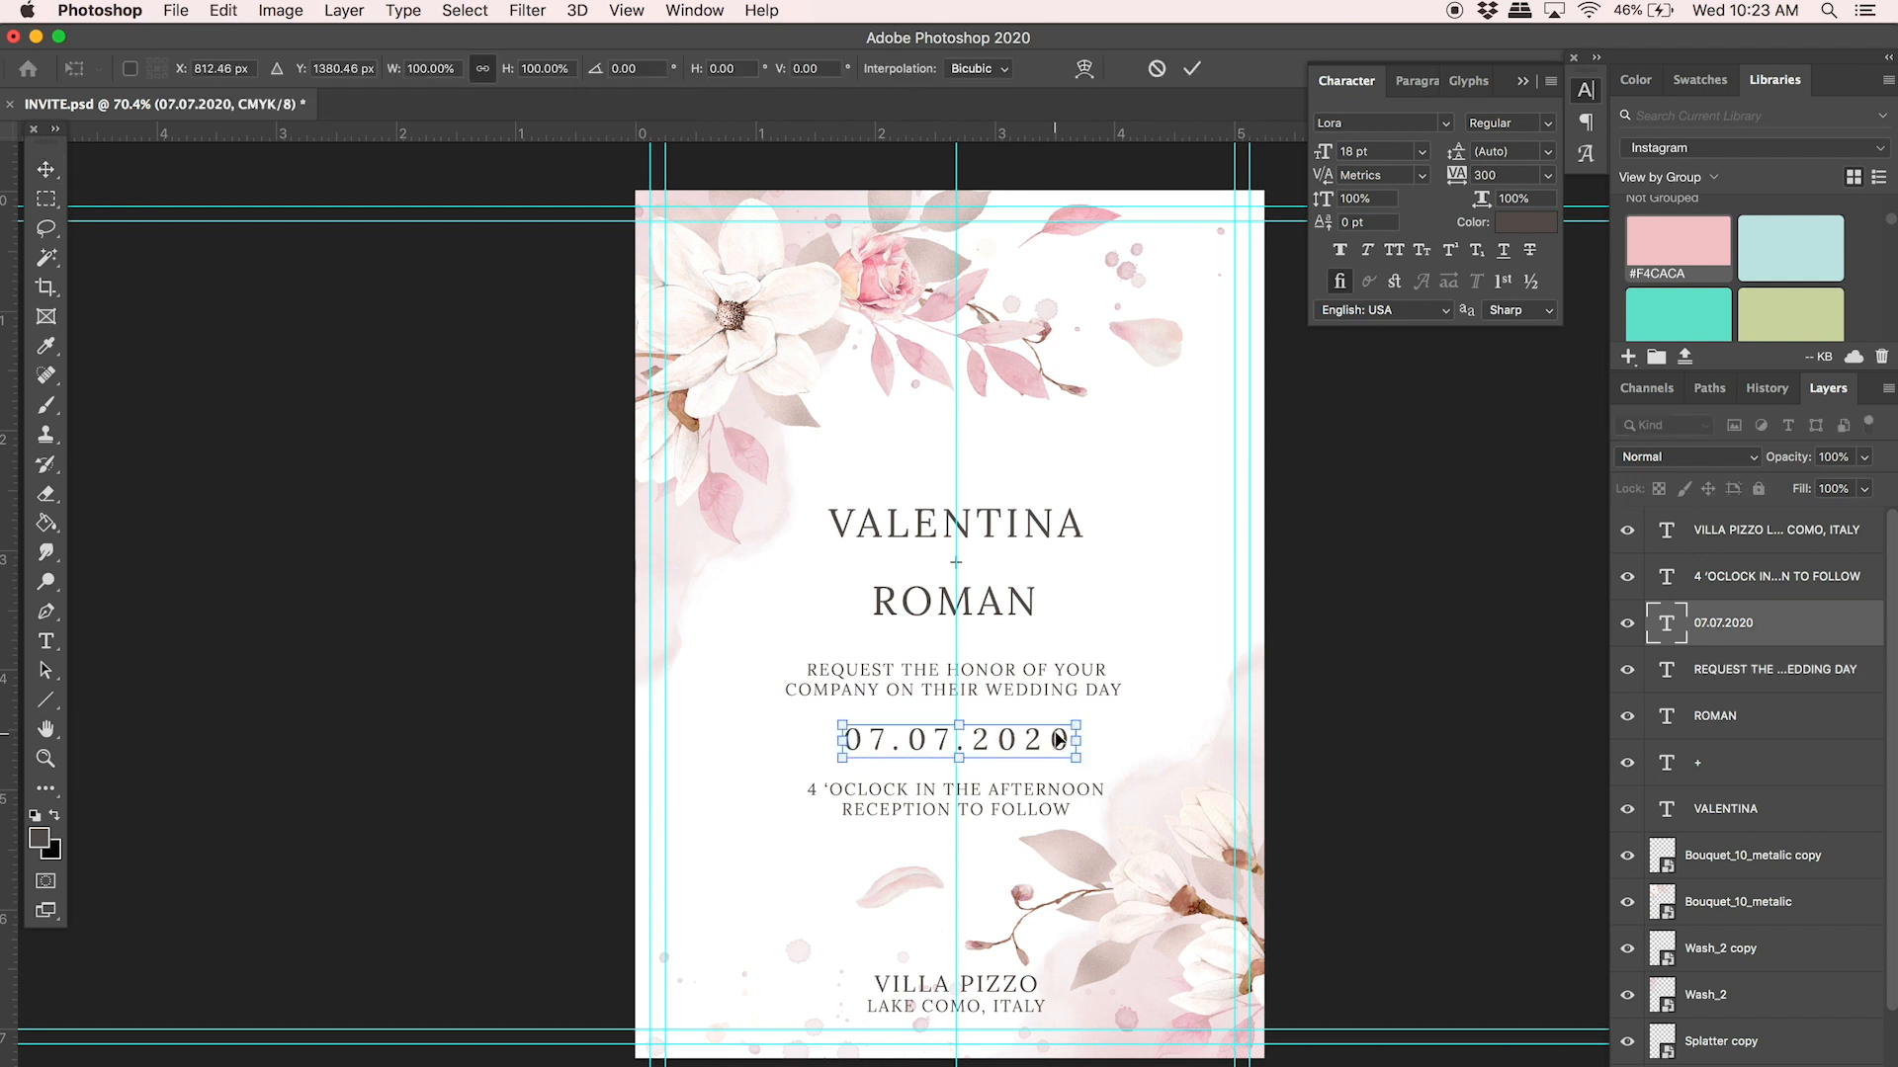
key("Return")
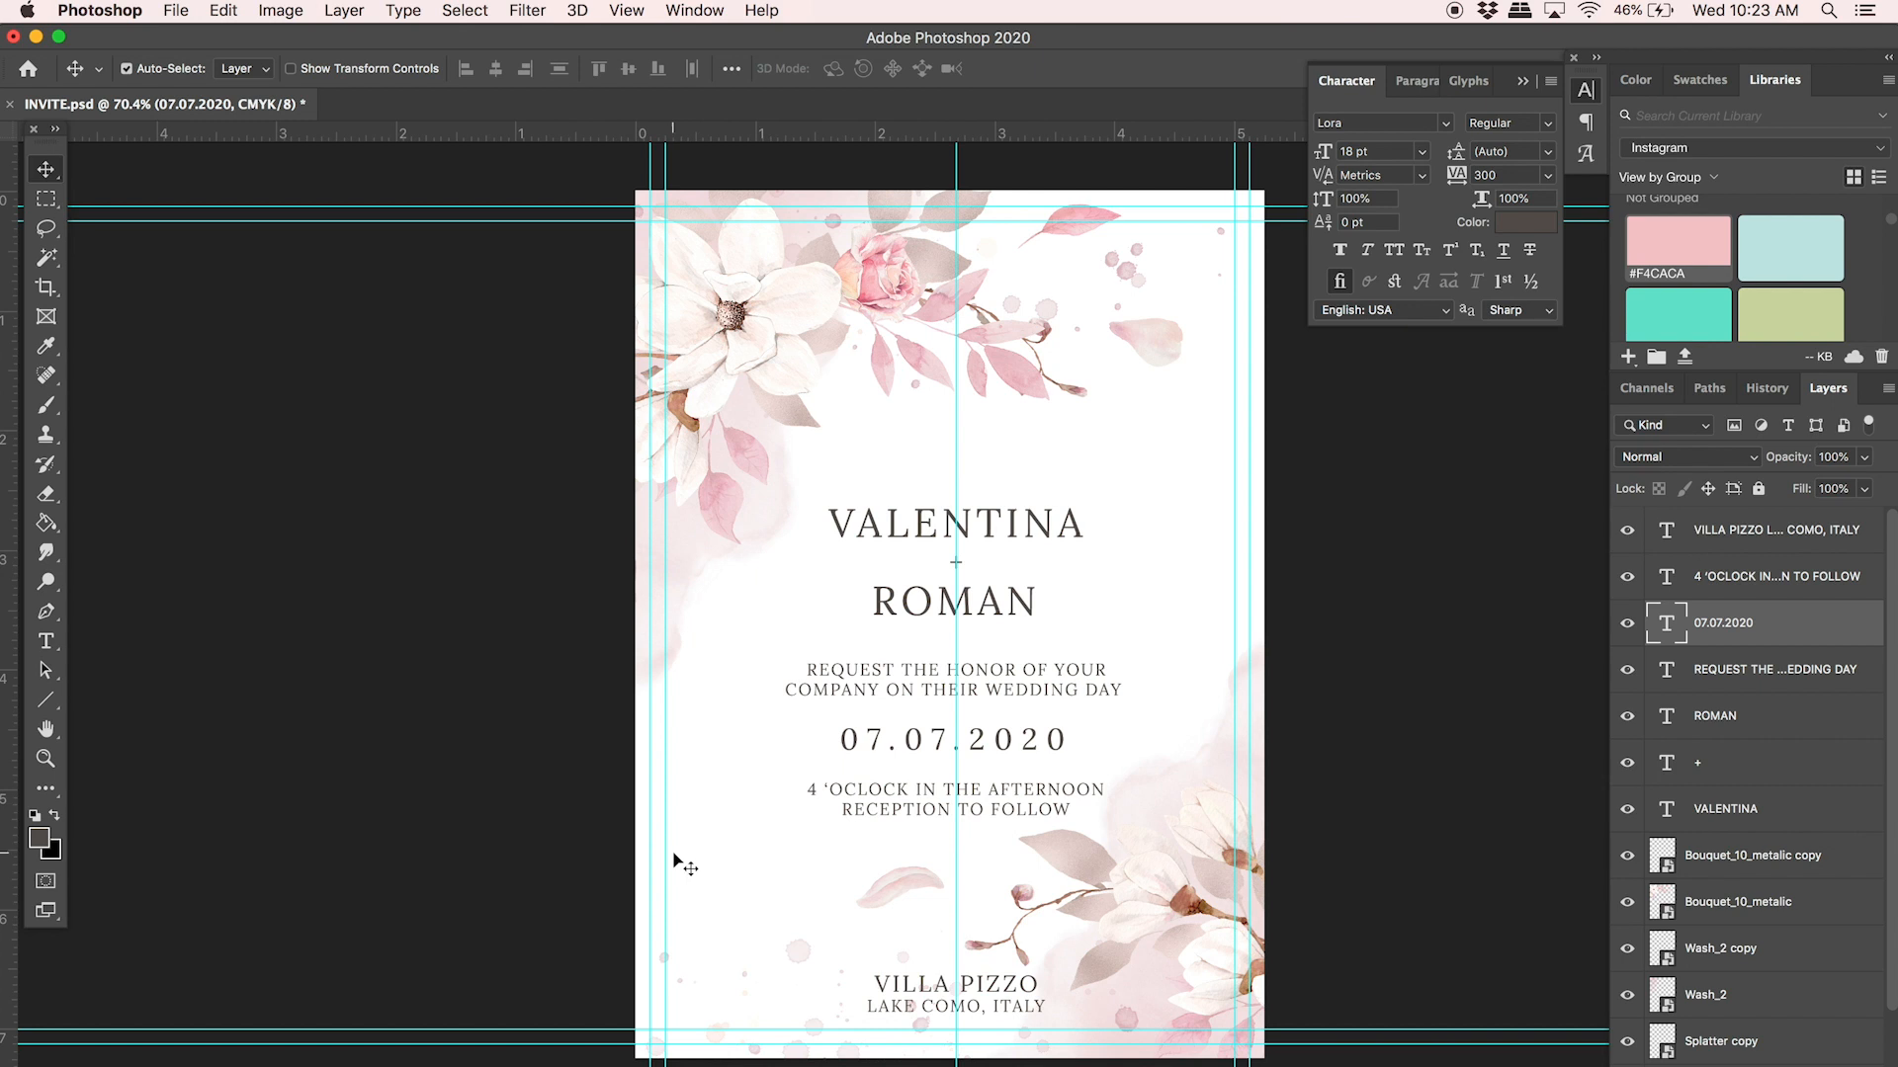
- Hide the guides and collapse the character settings to leave the invitation unobstructed
key("super")
key("super+semicolon")
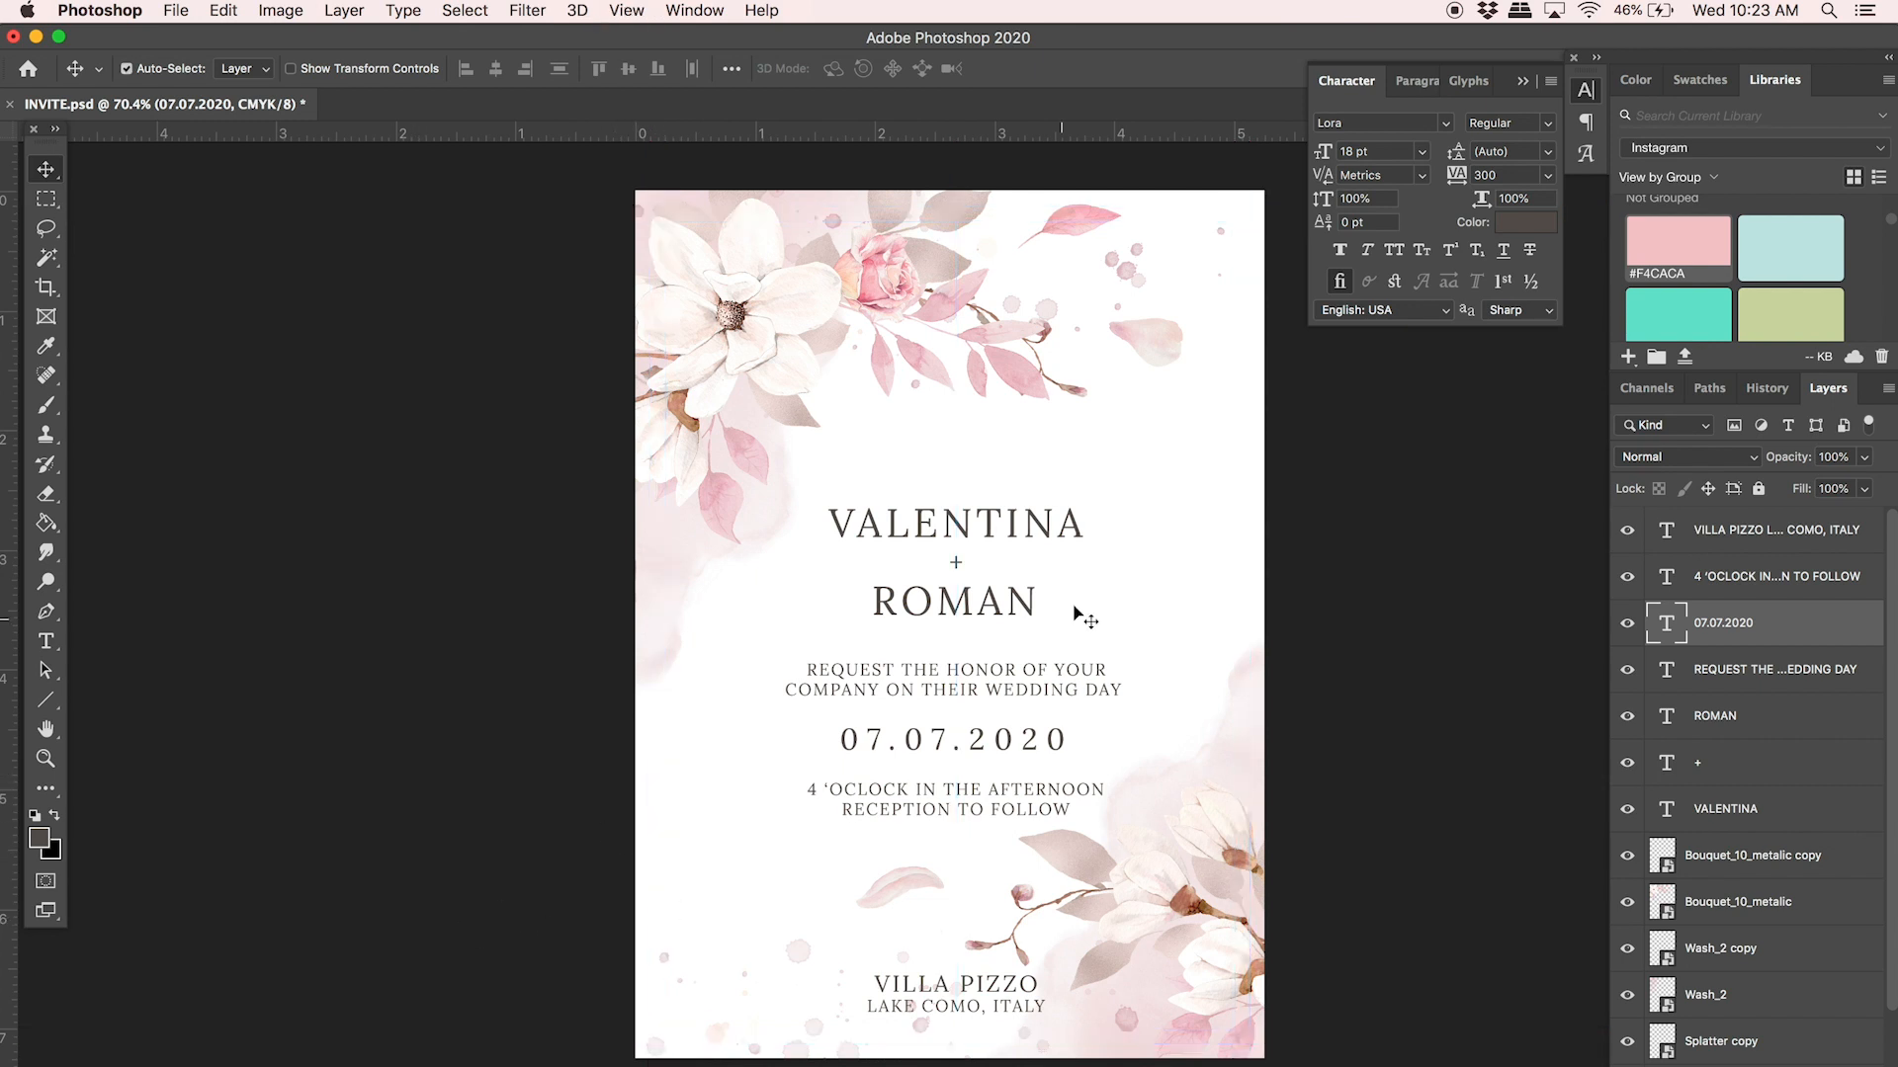
left_click(1522, 82)
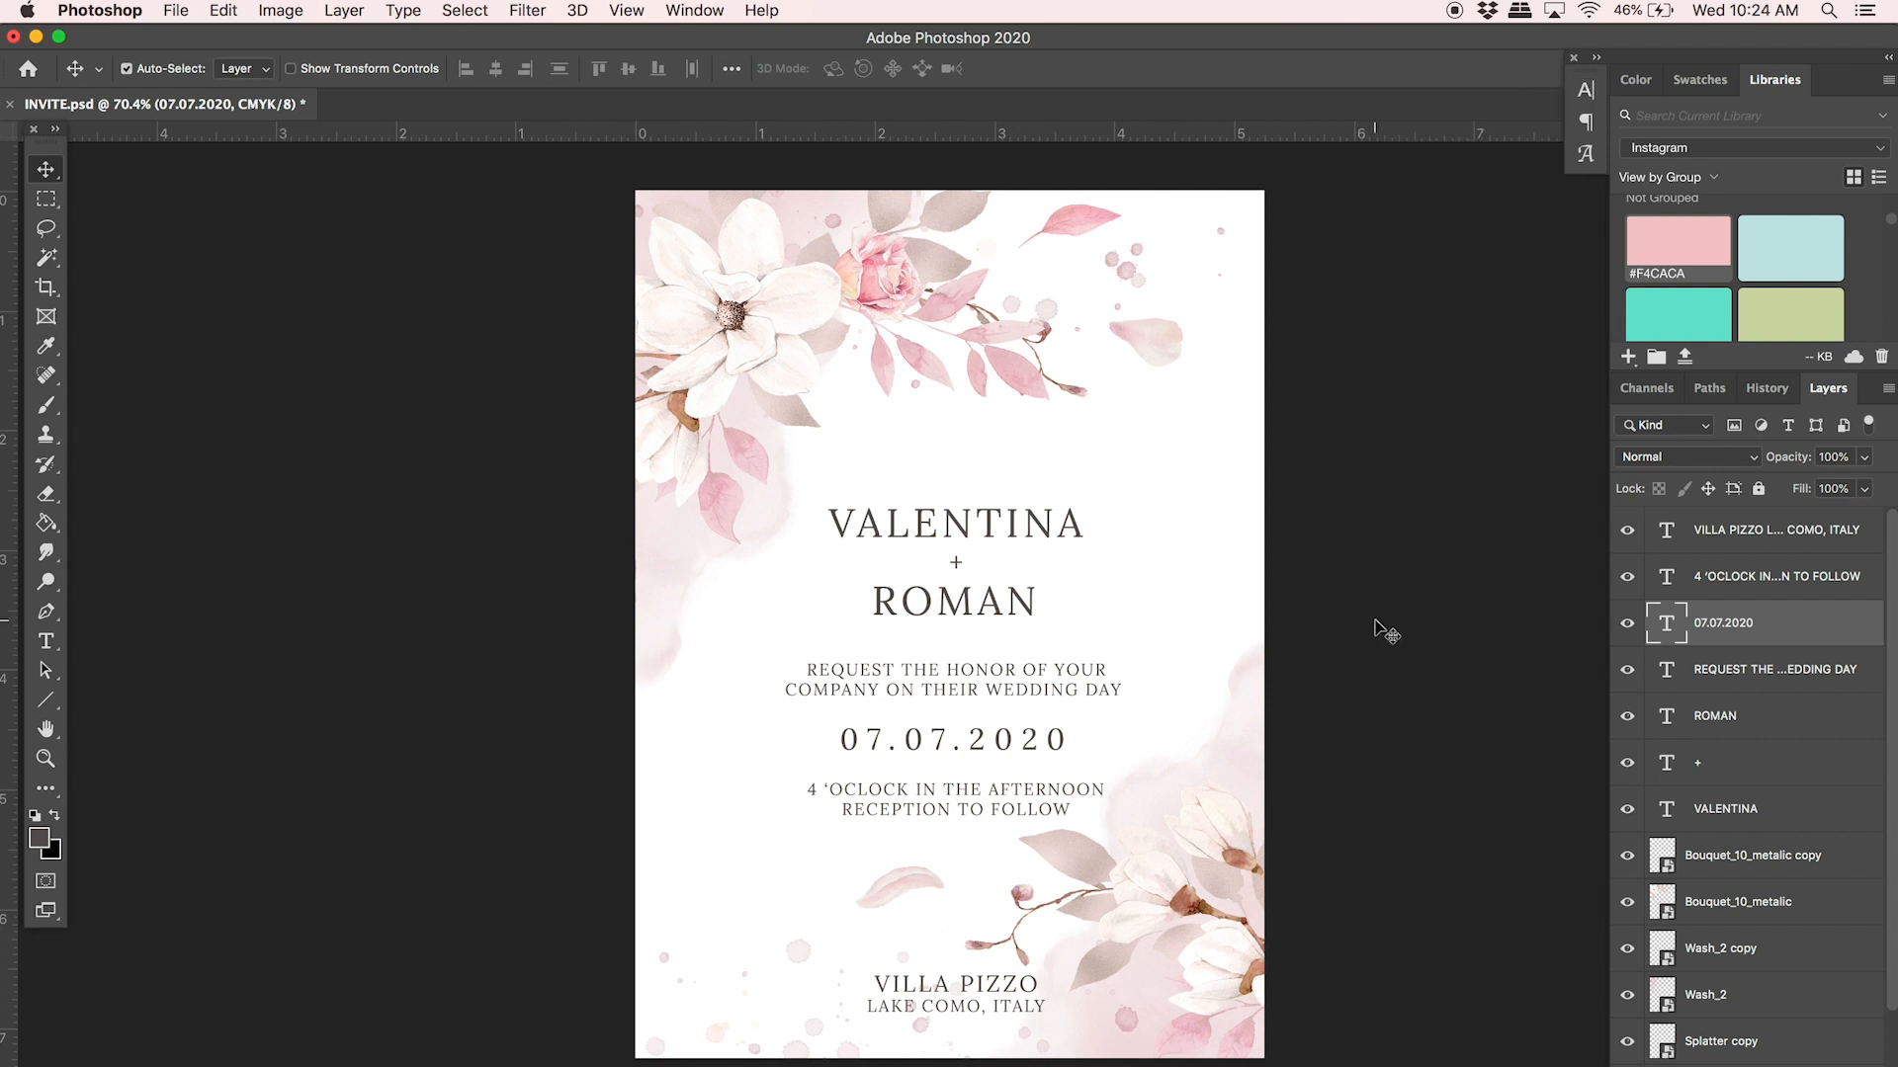
- Select only the couple's names, plus sign, request wording, date and reception text layers and nudge them up together
scroll(1386, 632, "down", 3)
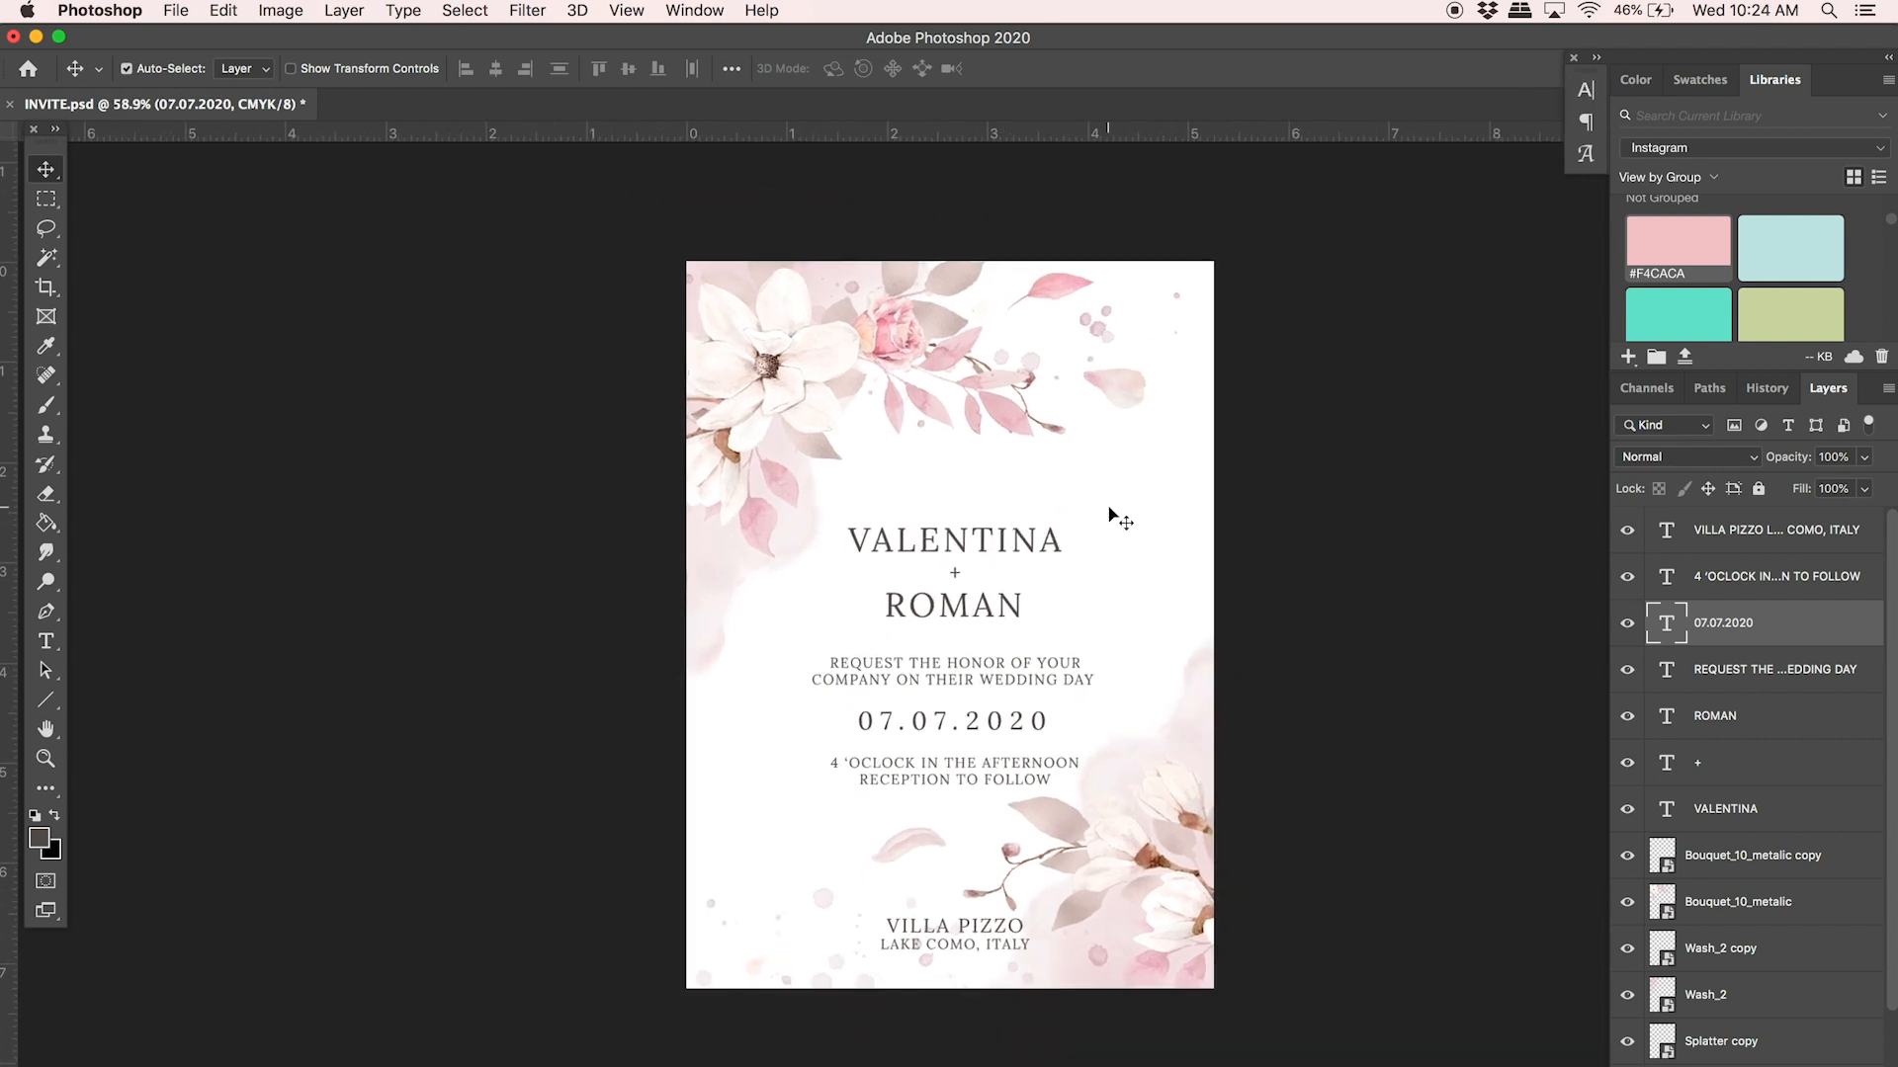
left_click_drag(1091, 502, 922, 757)
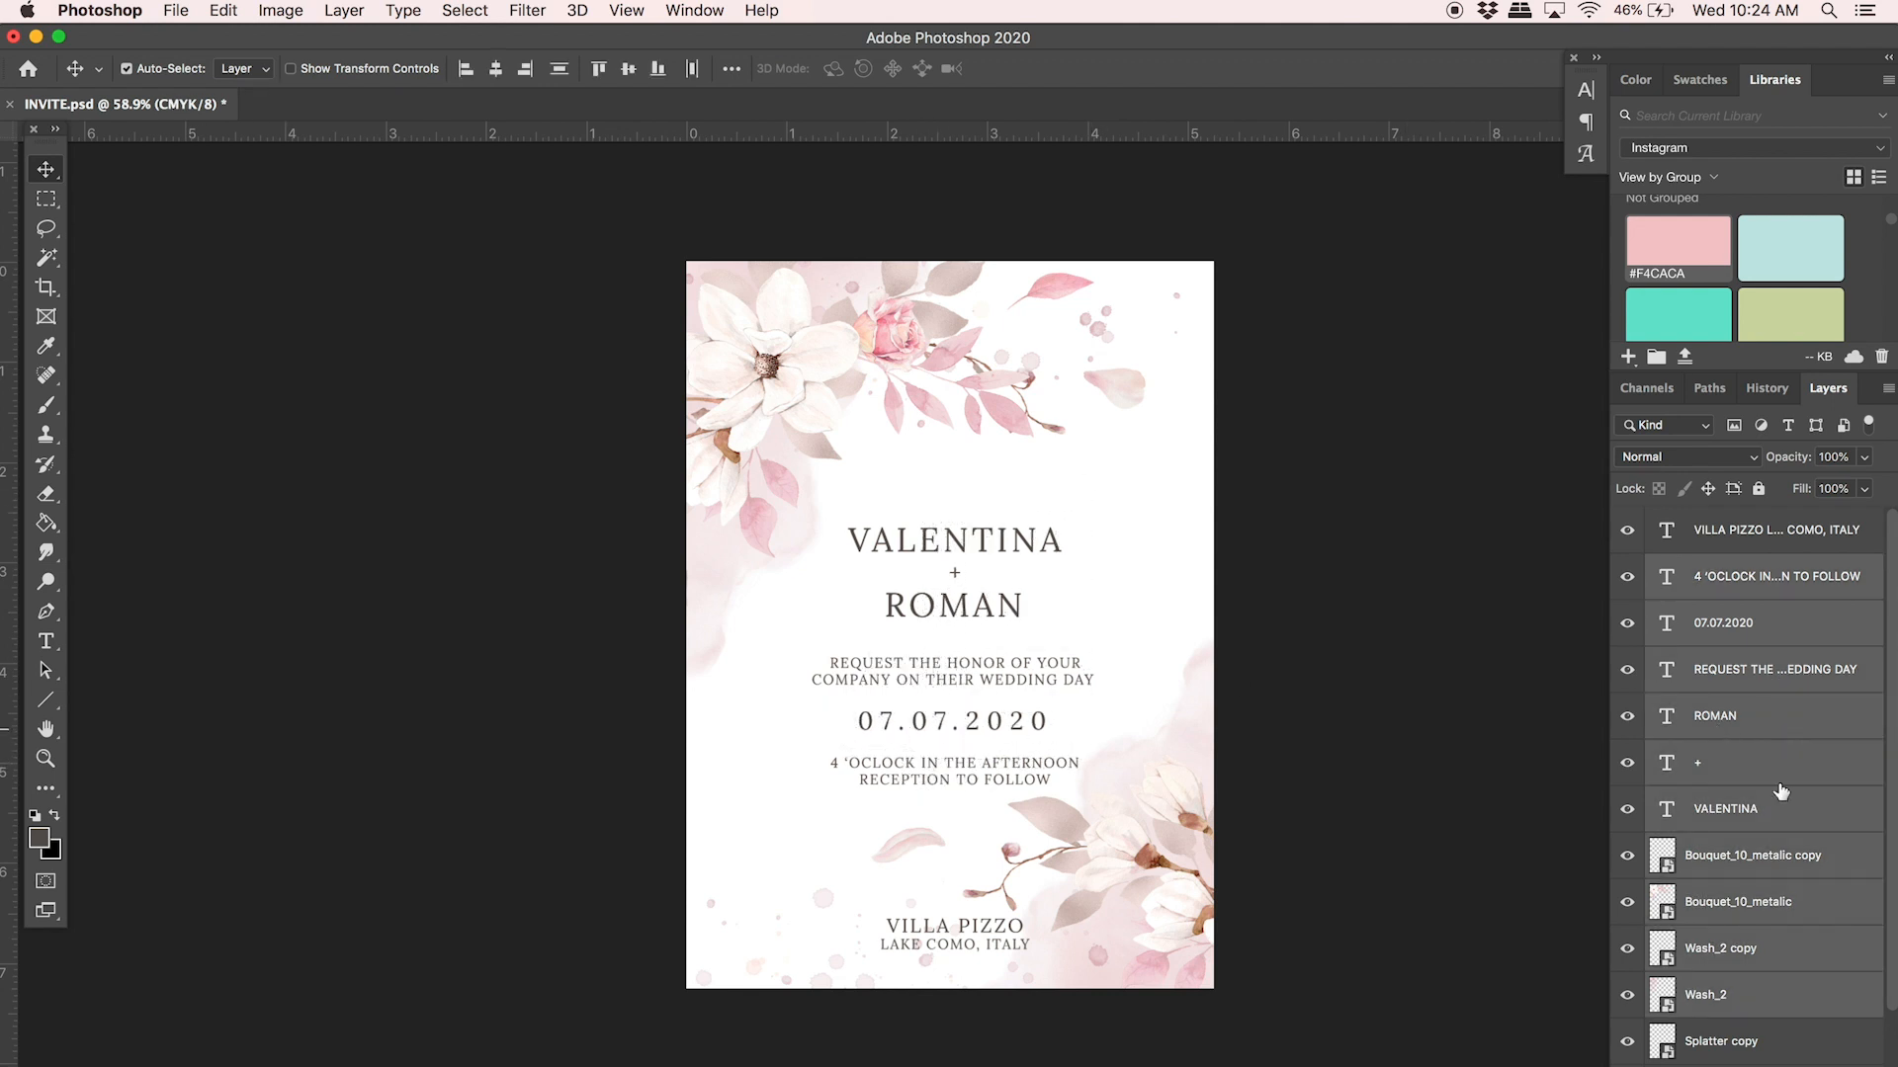
left_click(1754, 984, "super")
left_click(1757, 954, "super")
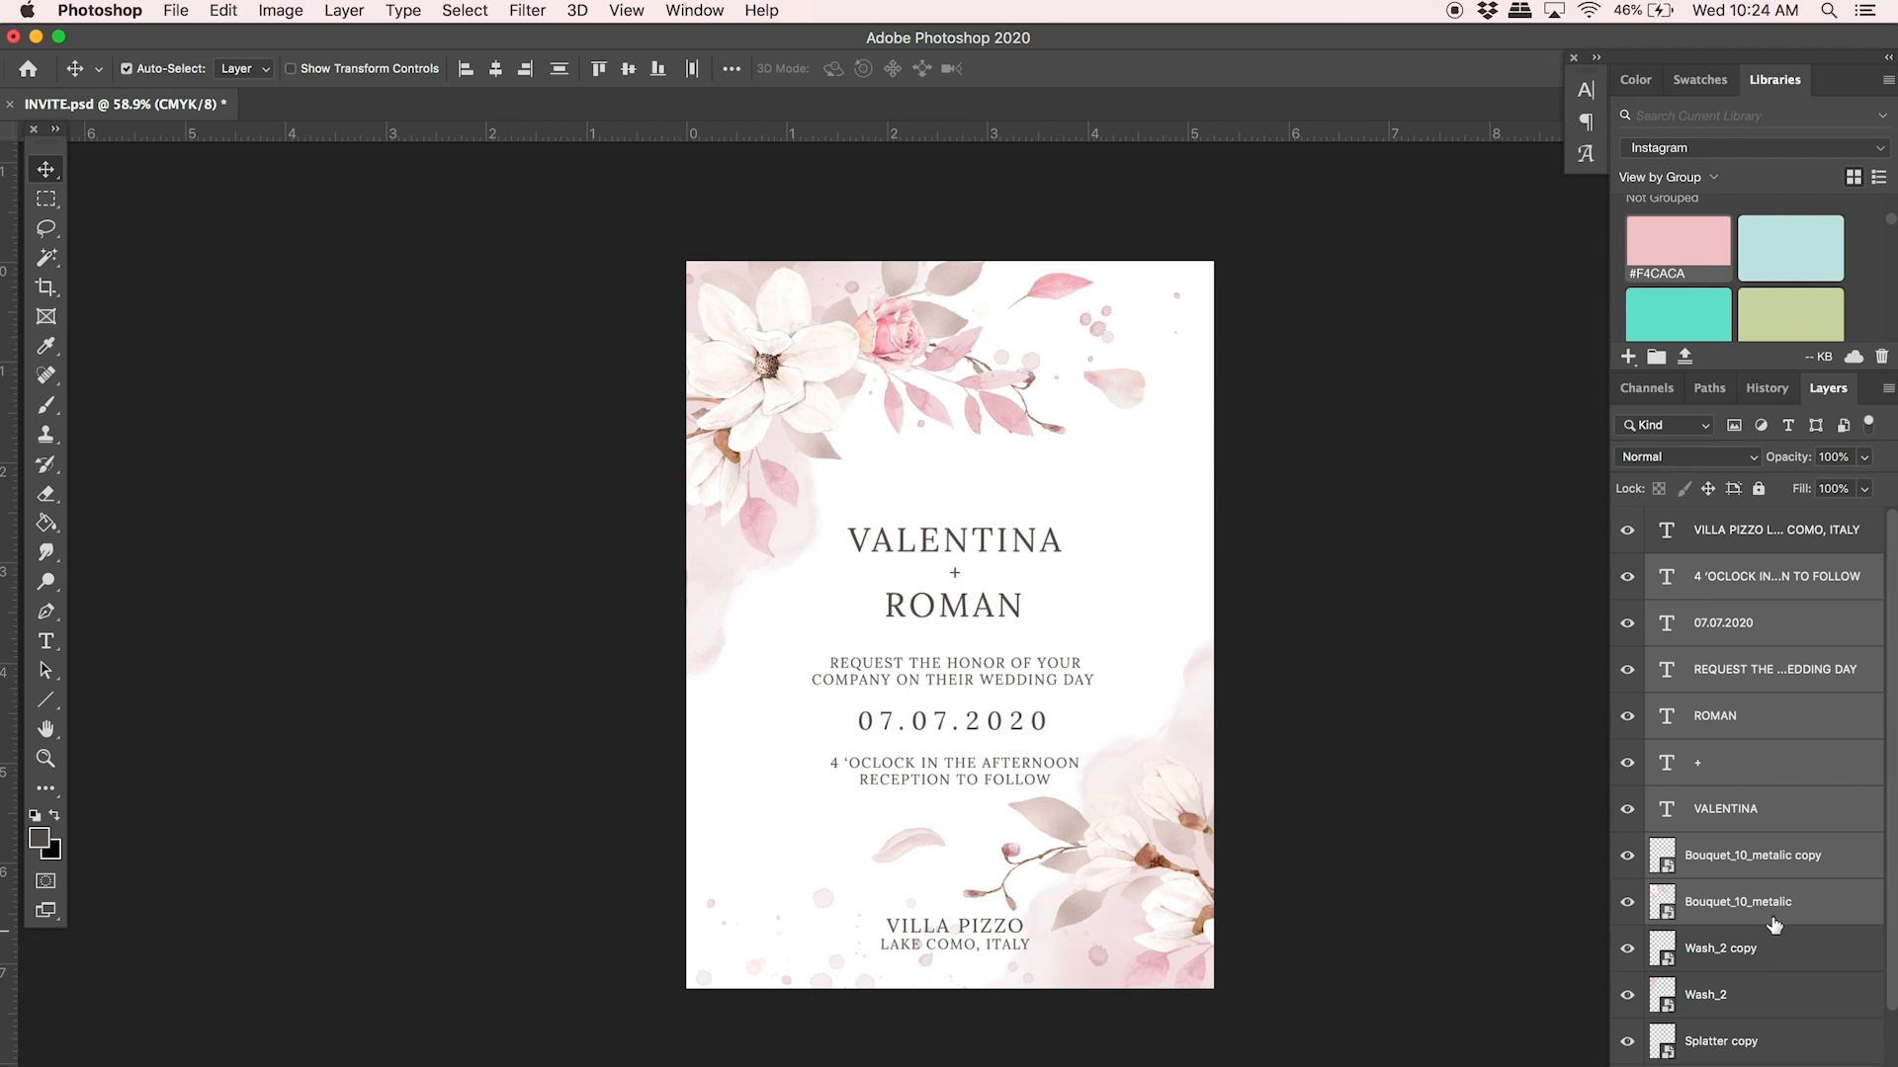
left_click(1775, 907, "super")
left_click(1772, 859, "super")
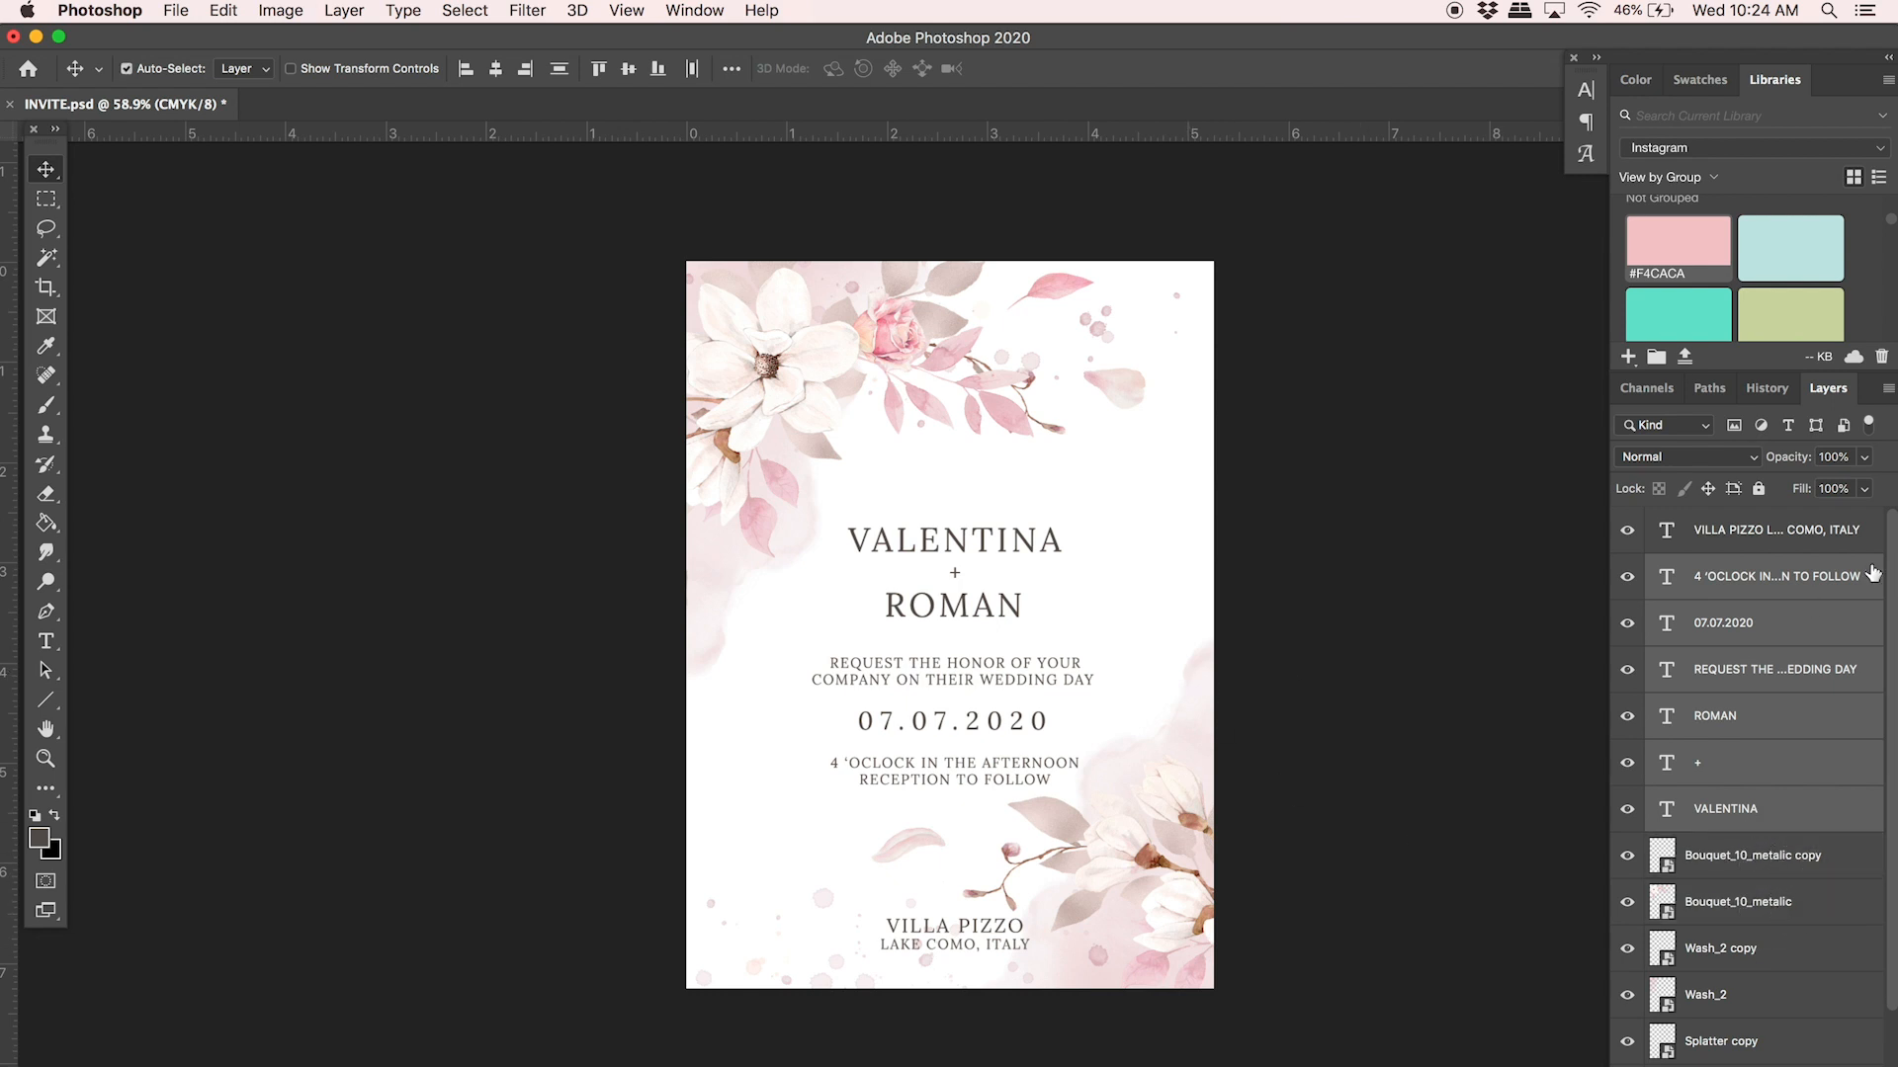
key("Up")
key("Up")
key("Up")
key("Up")
key("Up")
key("Up")
key("Up")
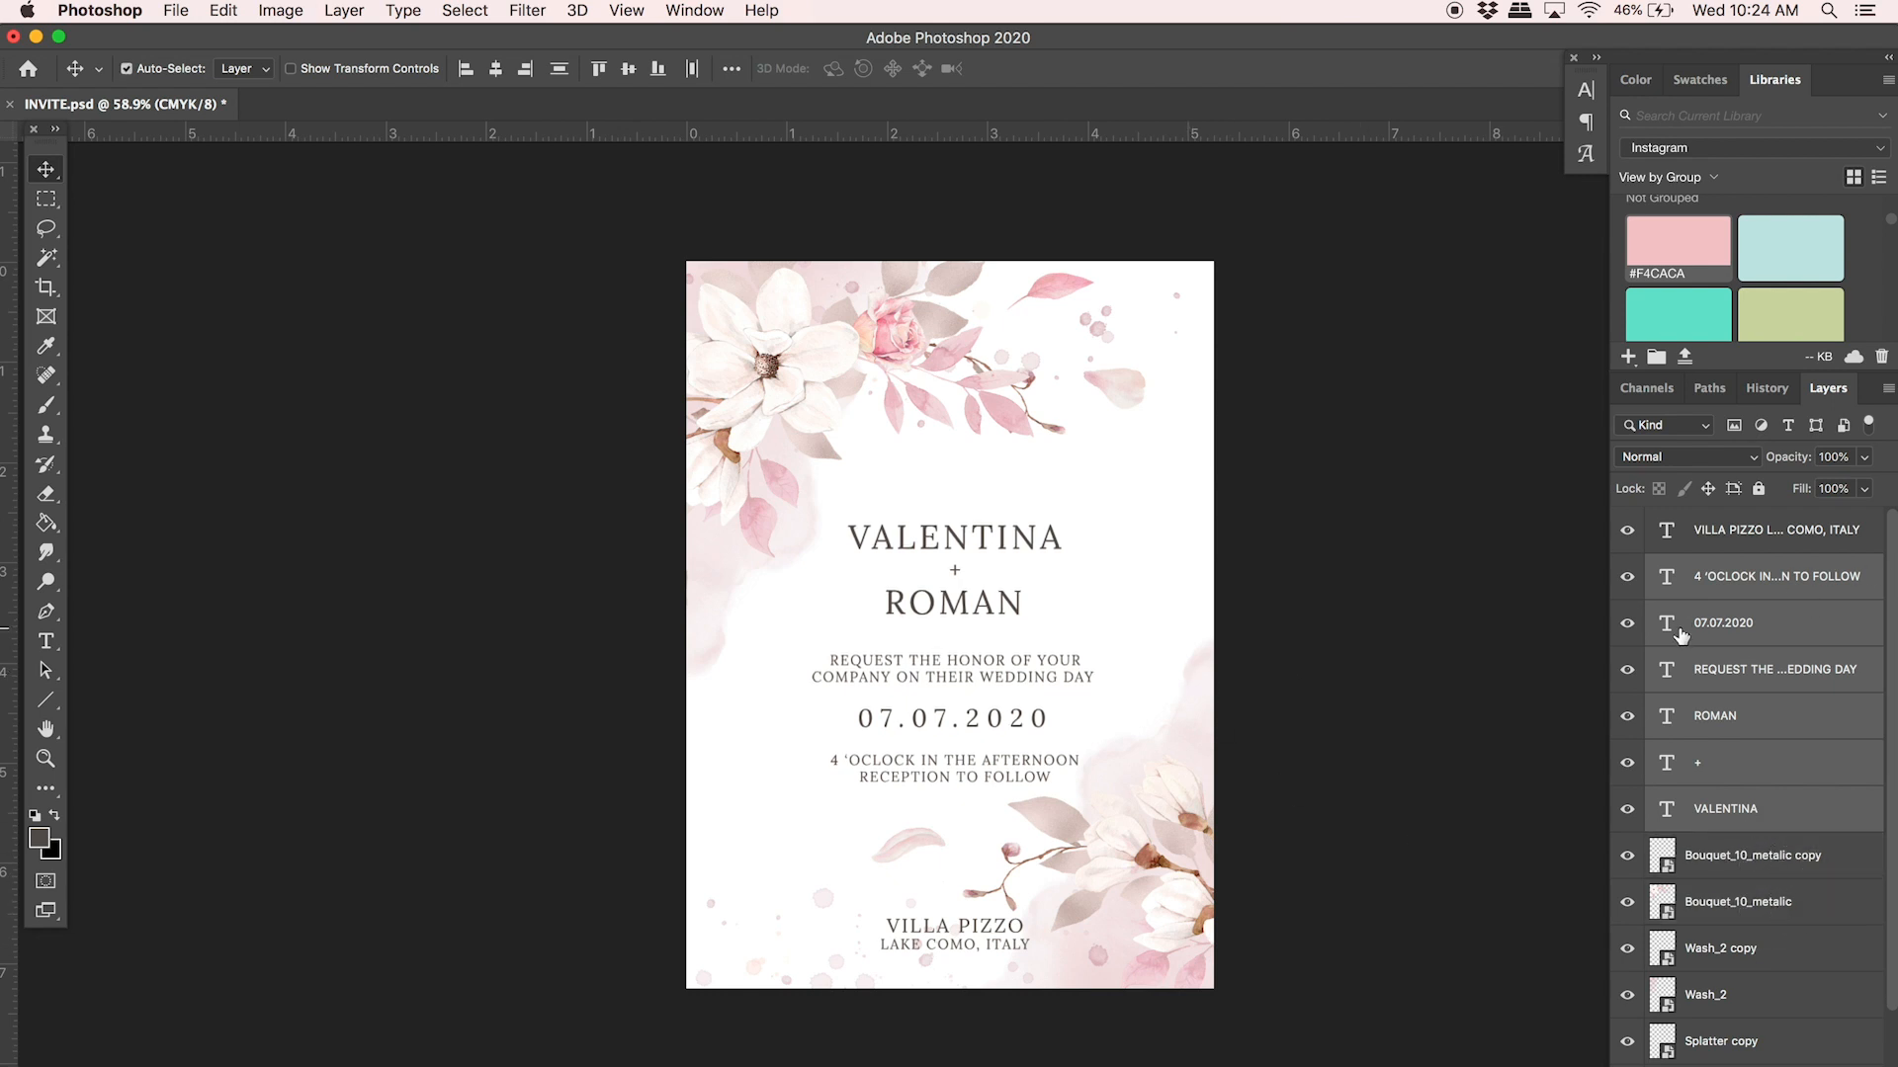
key("Up")
key("Up")
key("Up")
key("Up")
key("Up")
key("Up")
key("Up")
key("Up")
key("Up")
key("Up")
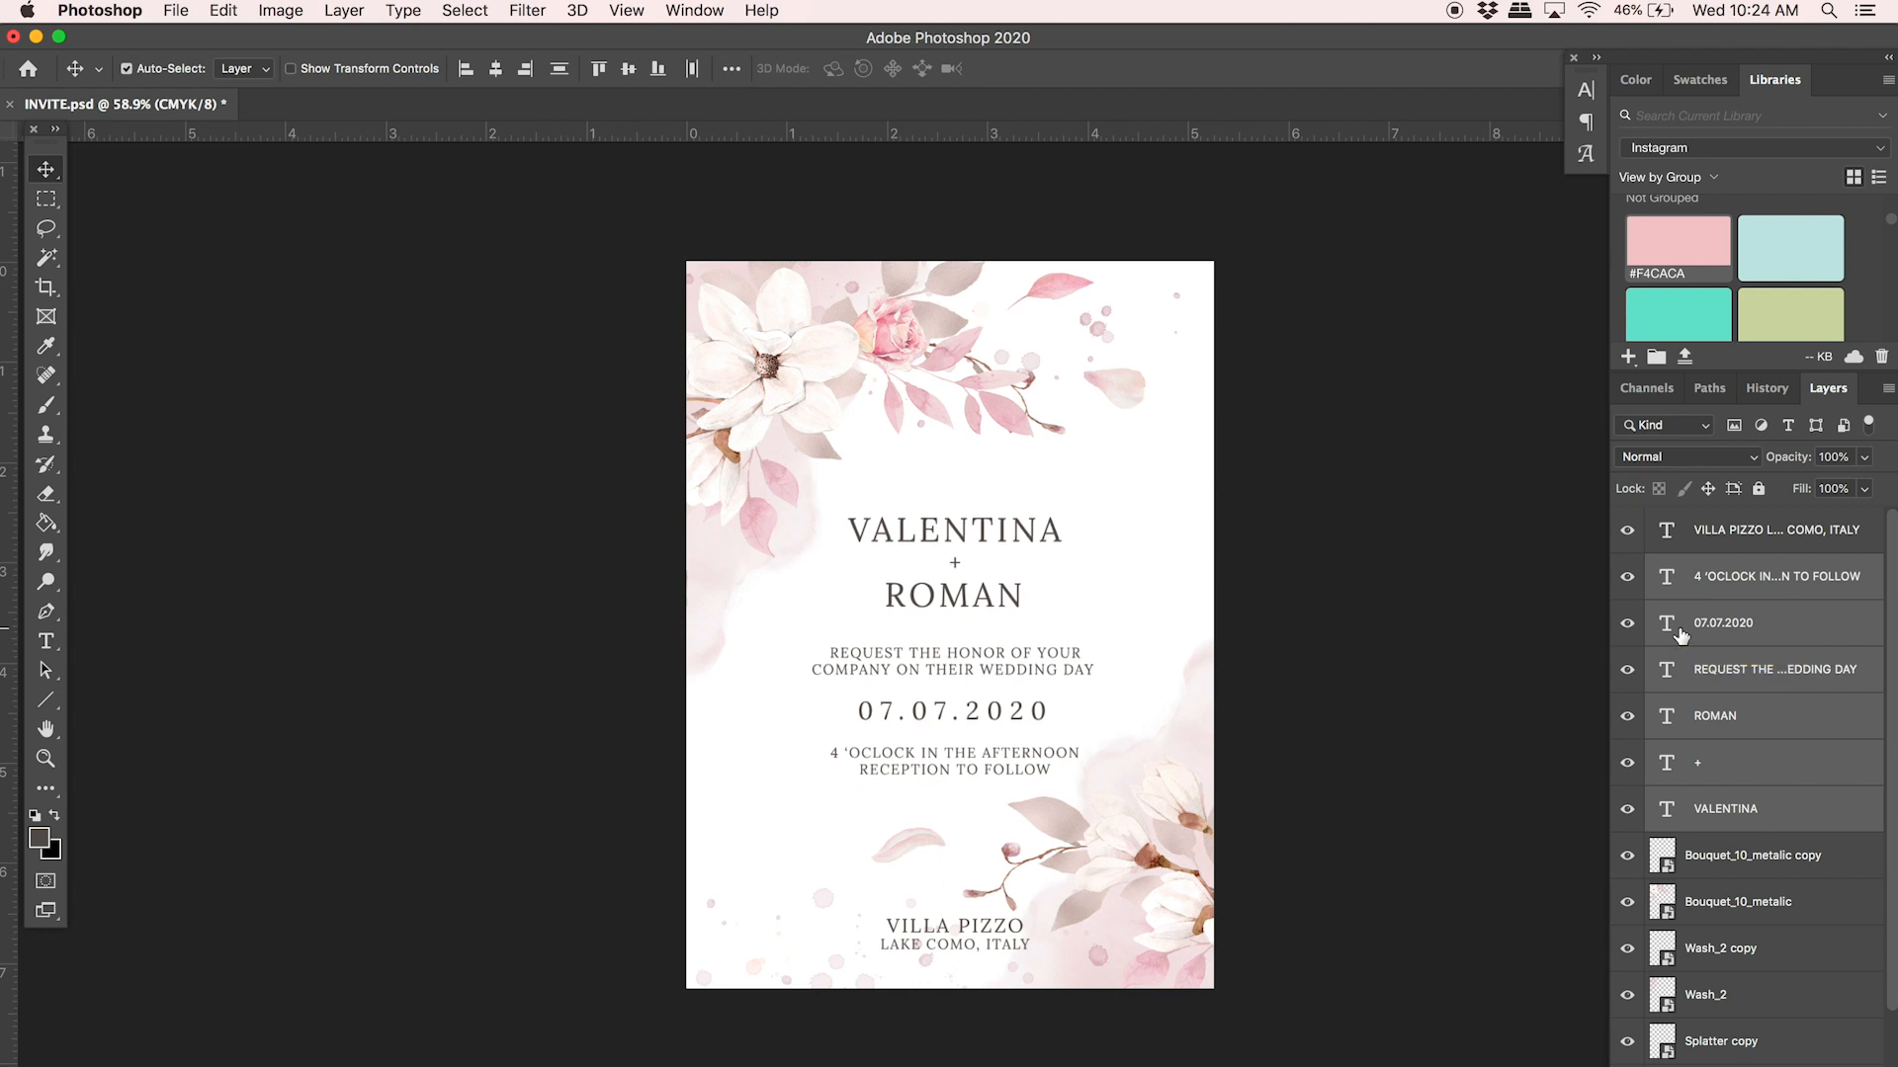
key("Down")
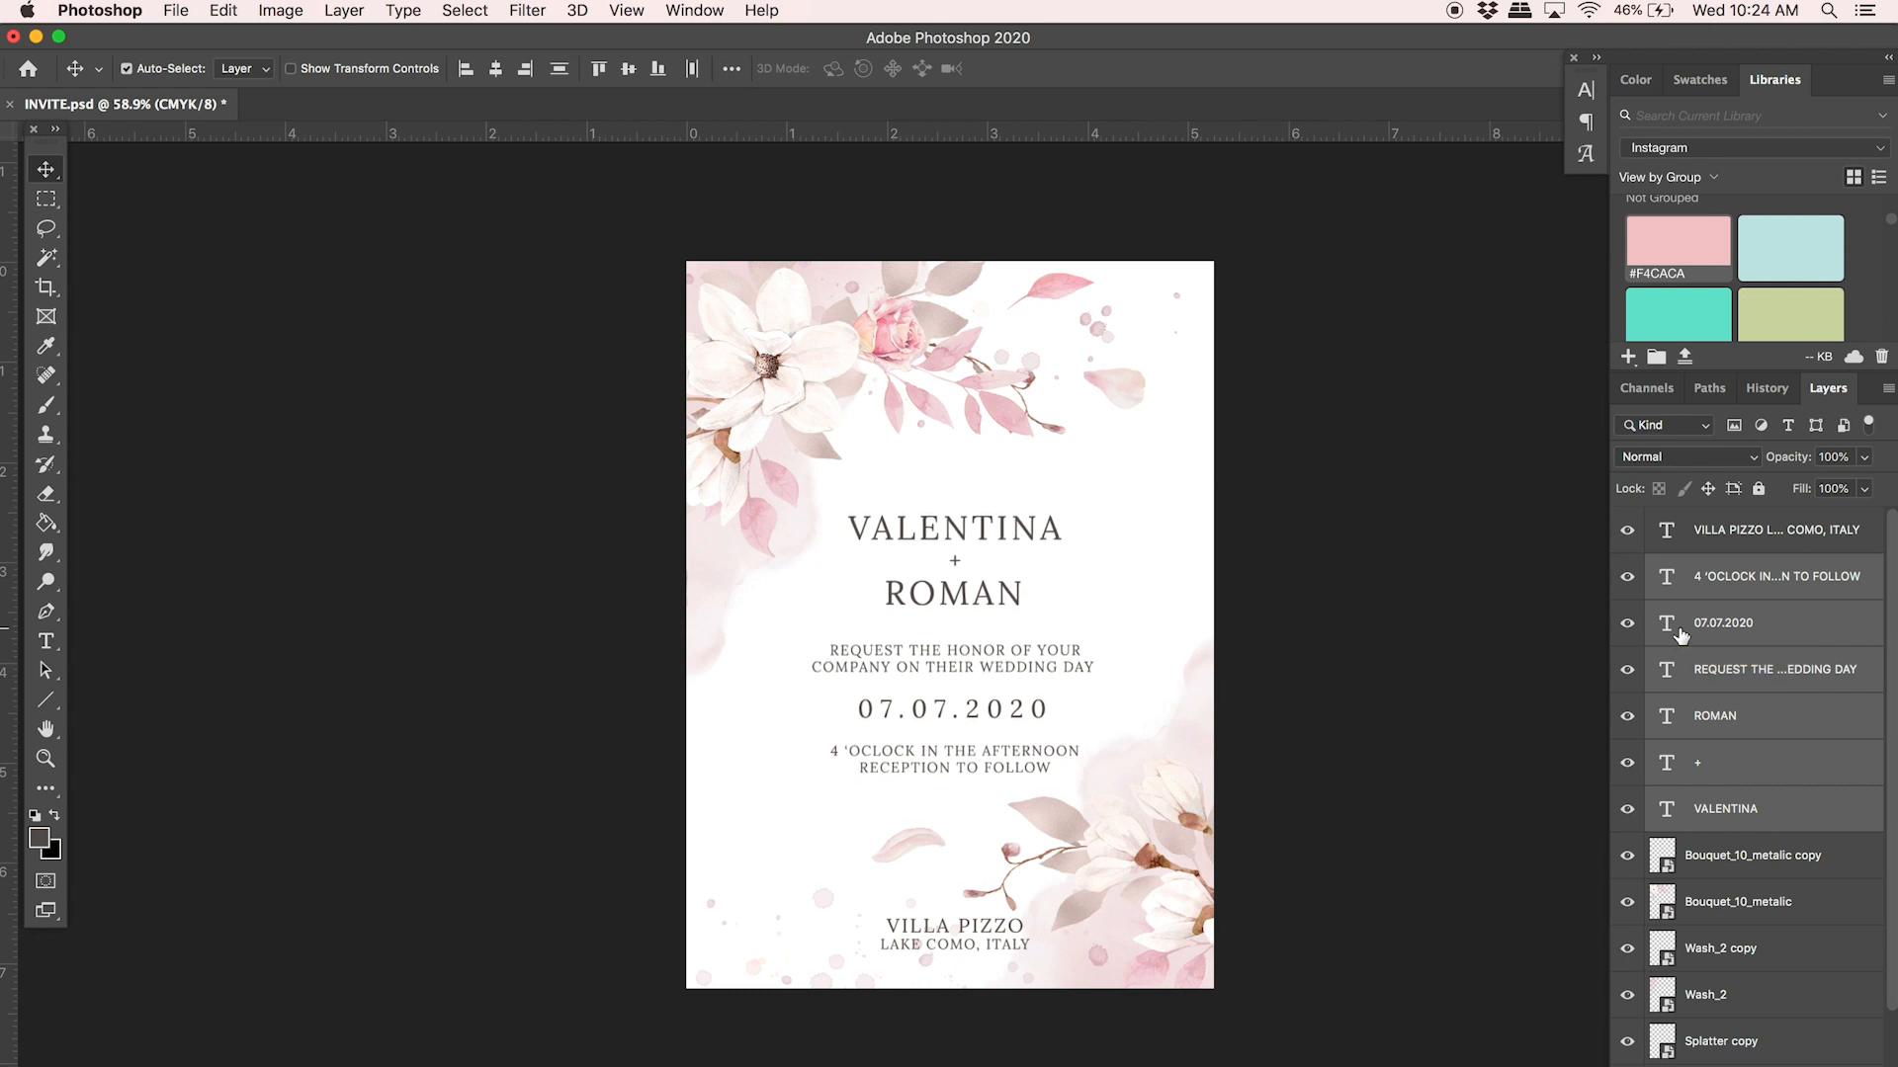
key("Up")
key("Up")
key("Up")
key("Up")
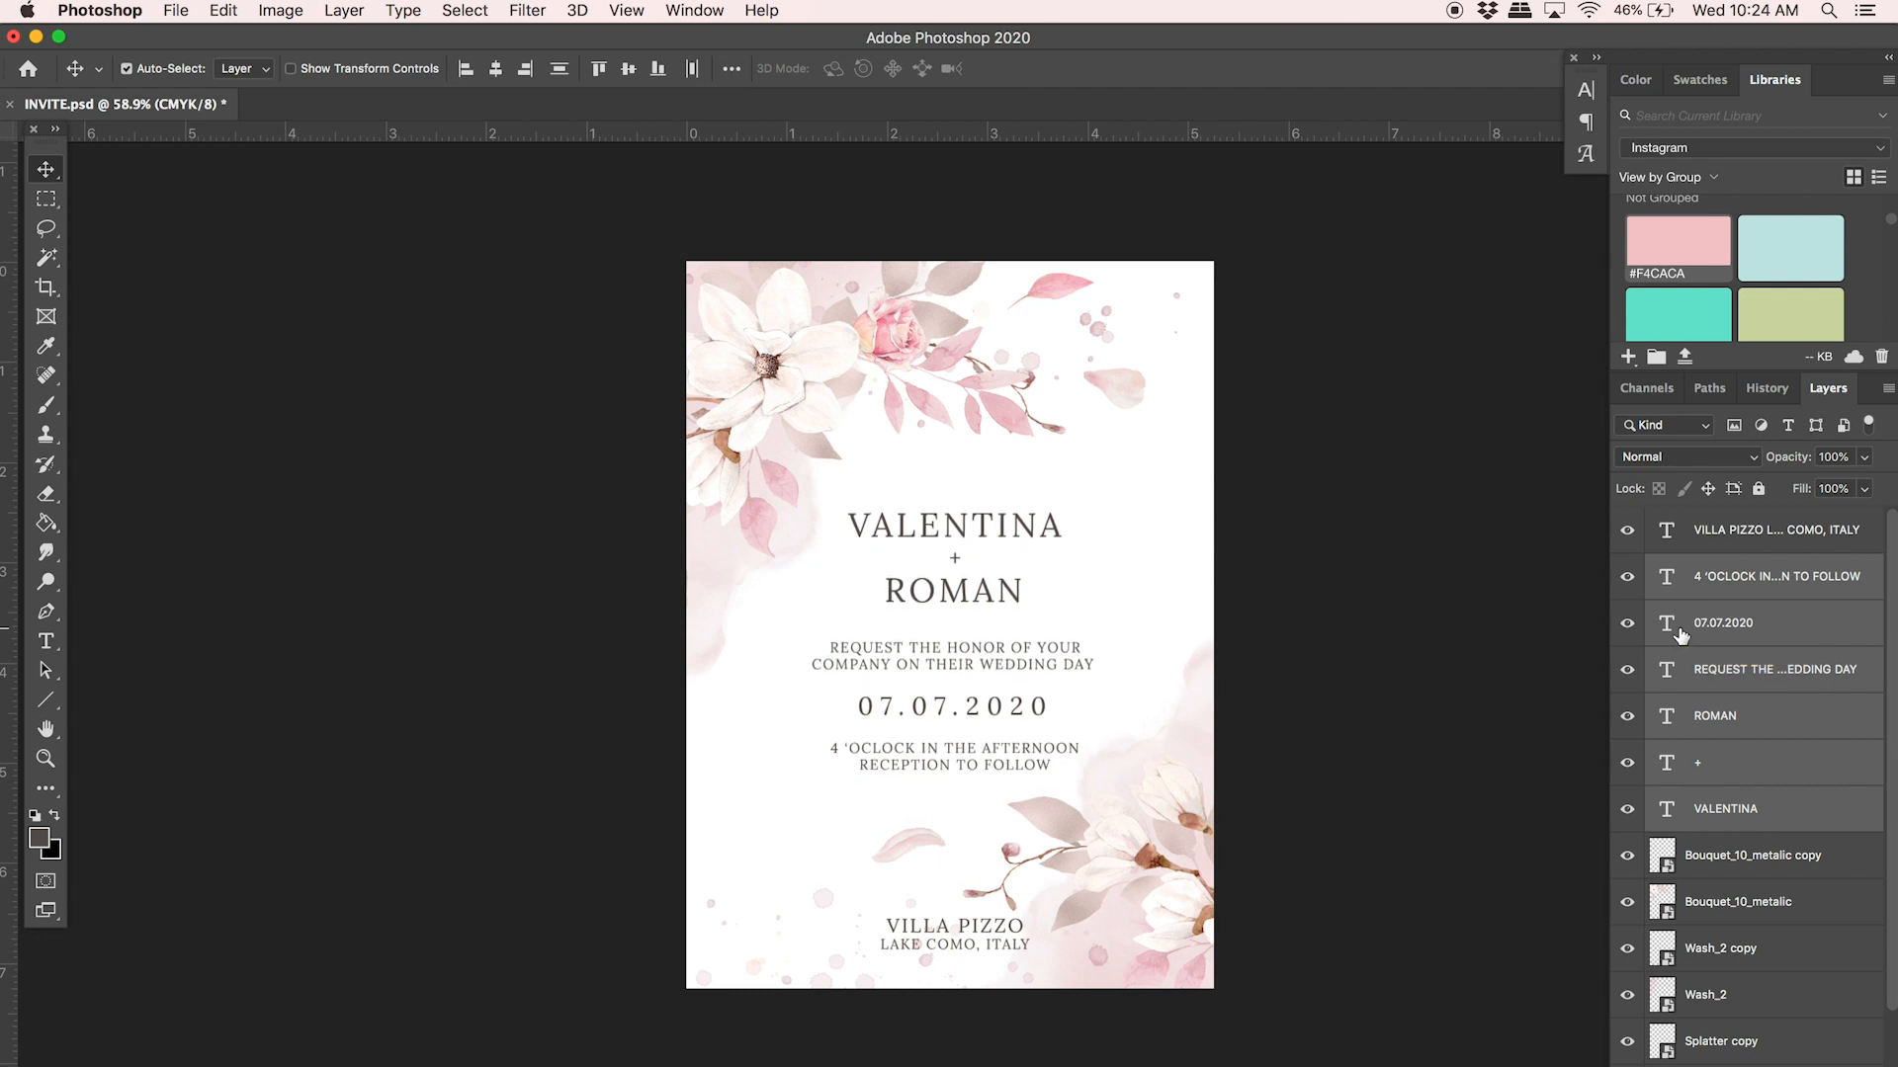
- Reposition and slightly rotate the lower bouquet, Bouquet_10_metalic copy, with Free Transform so it fills the card's lower corner
left_click_drag(1123, 836, 1137, 839)
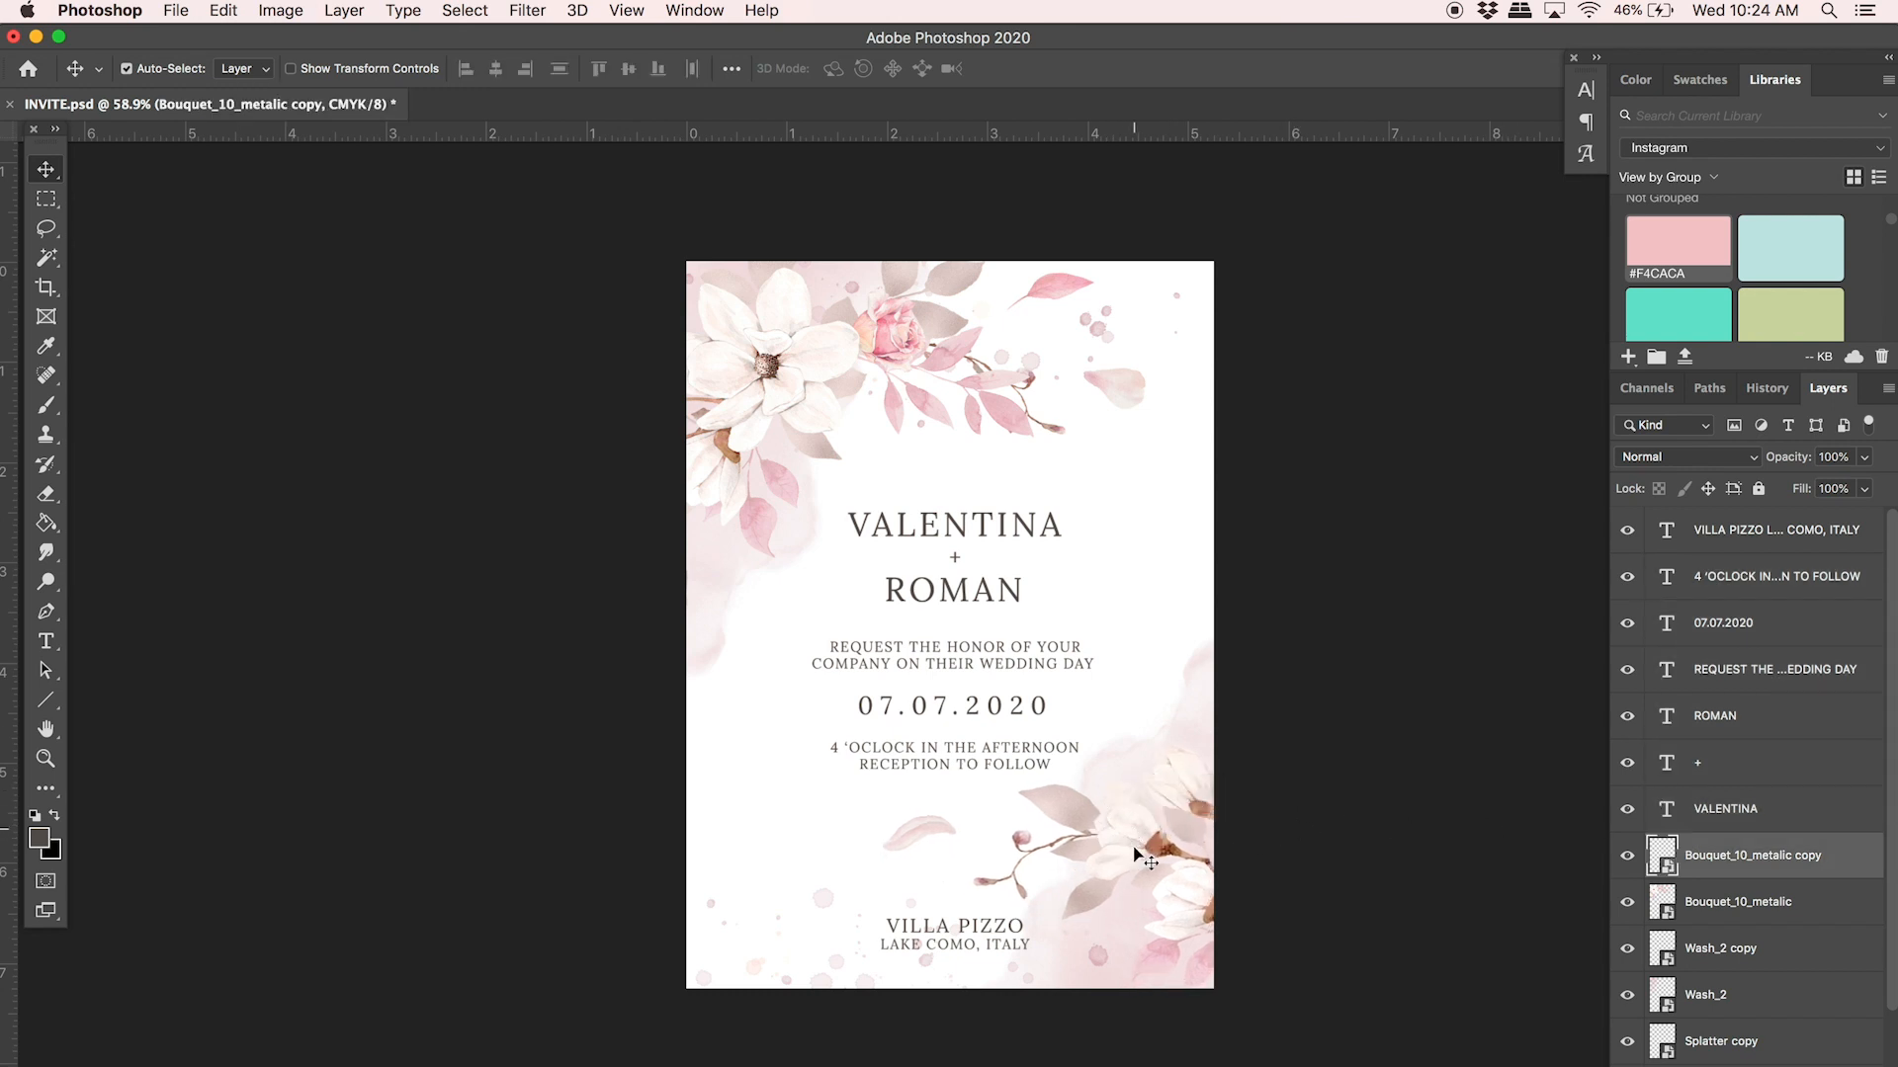
key("super+t")
left_click_drag(1335, 595, 1411, 692)
left_click_drag(1277, 874, 1217, 905)
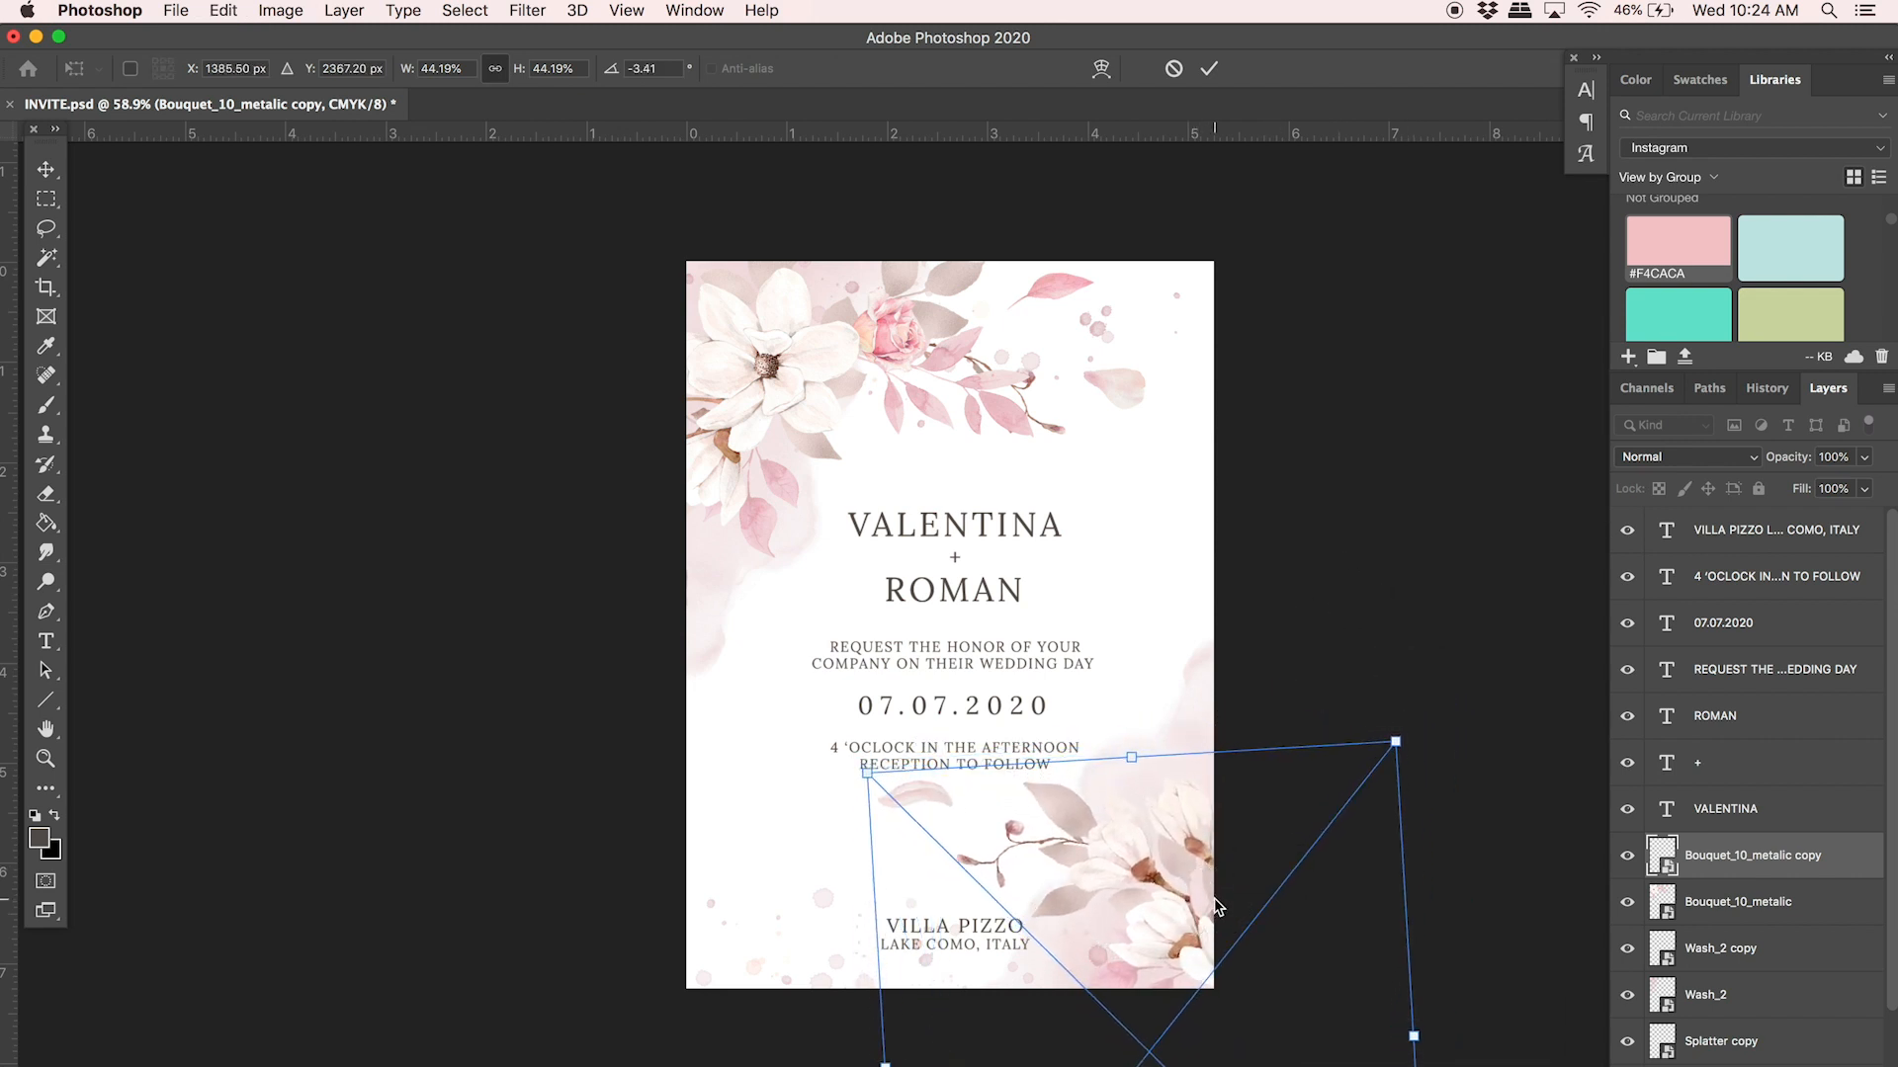
key("Return")
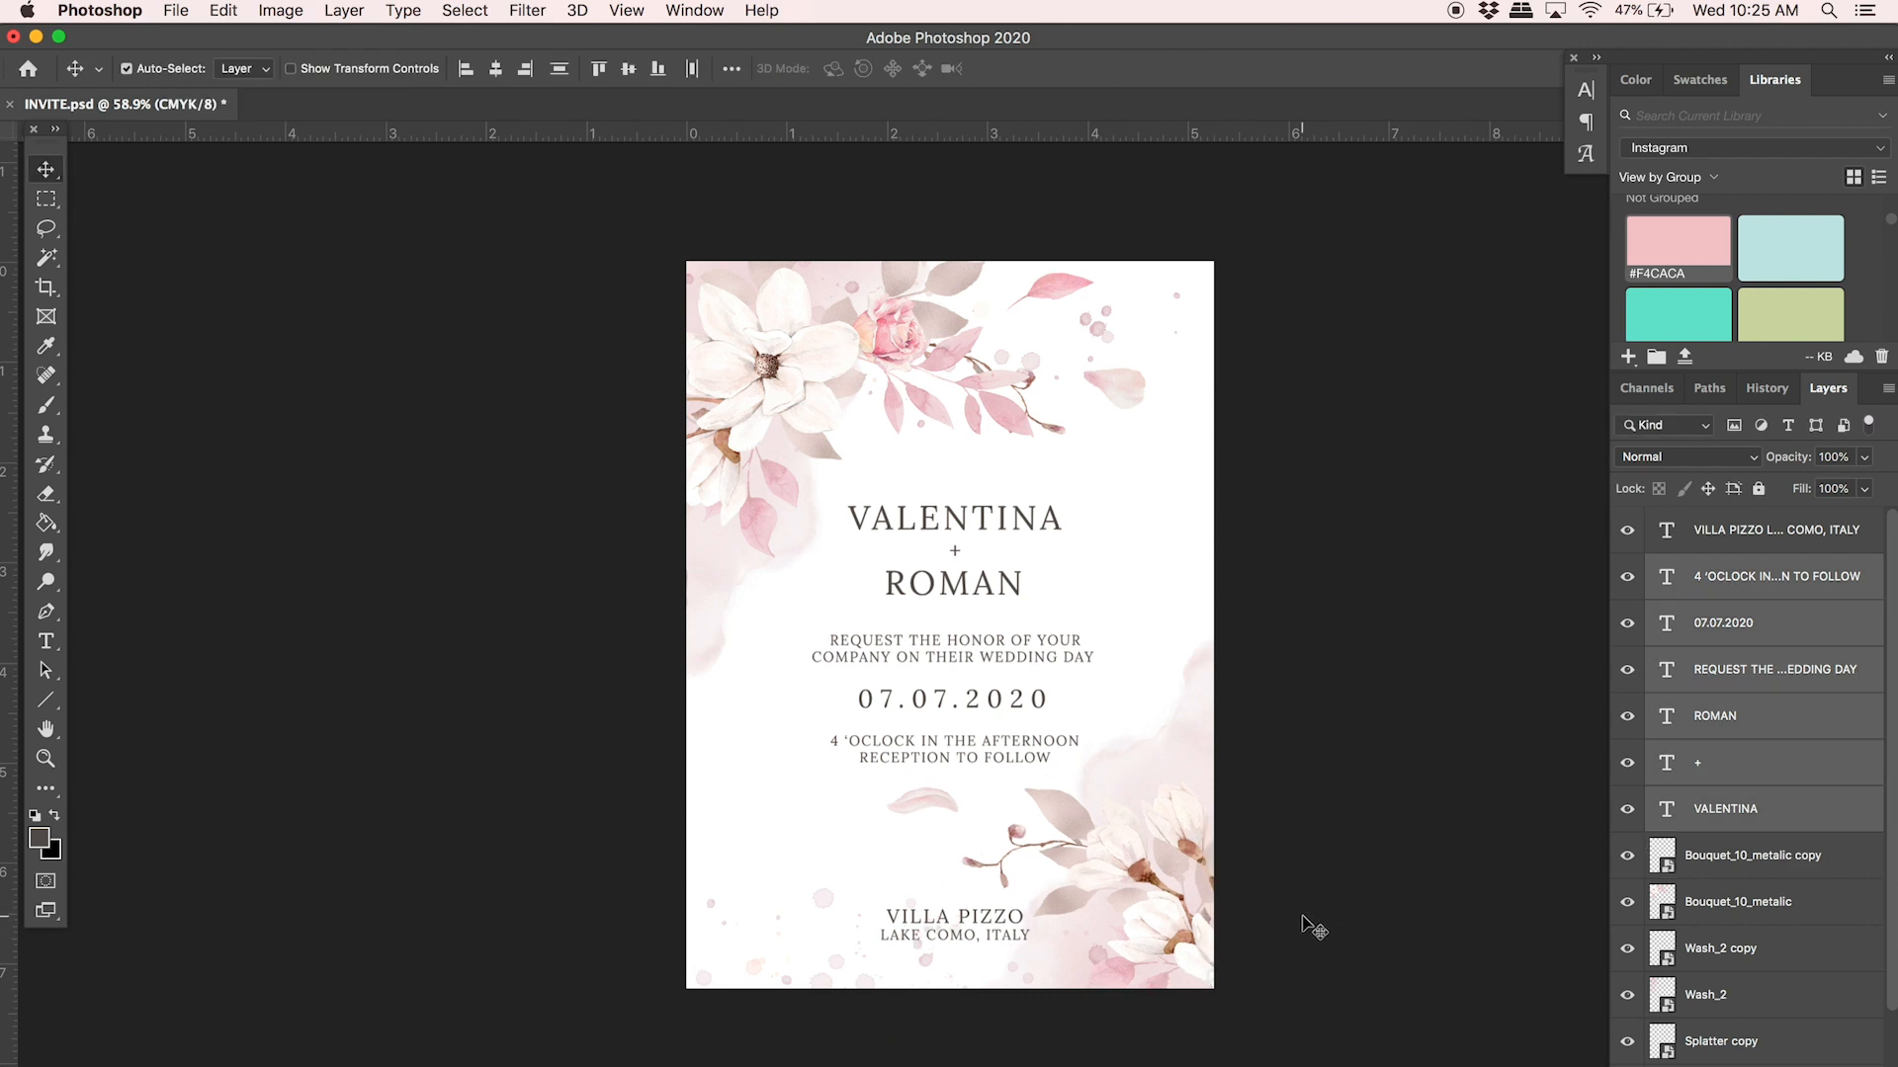
key("super+minus")
key("super+plus")
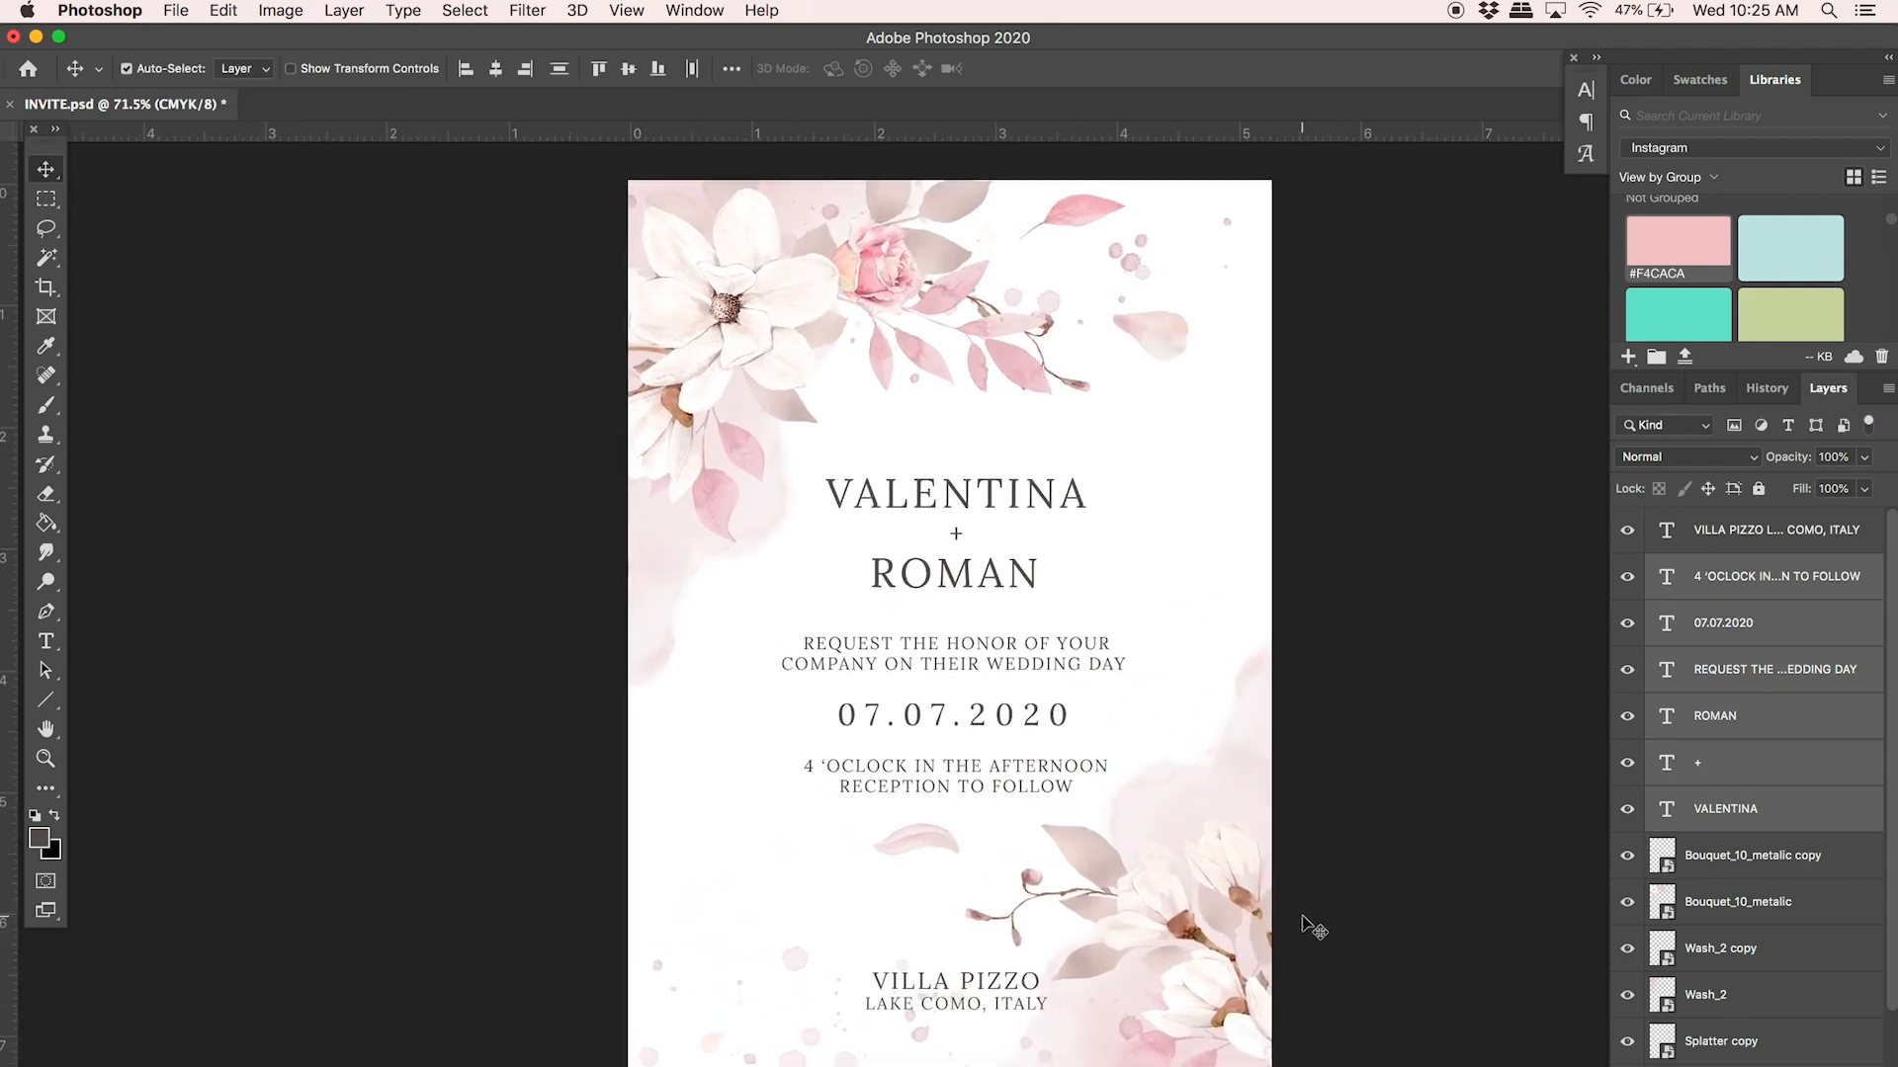